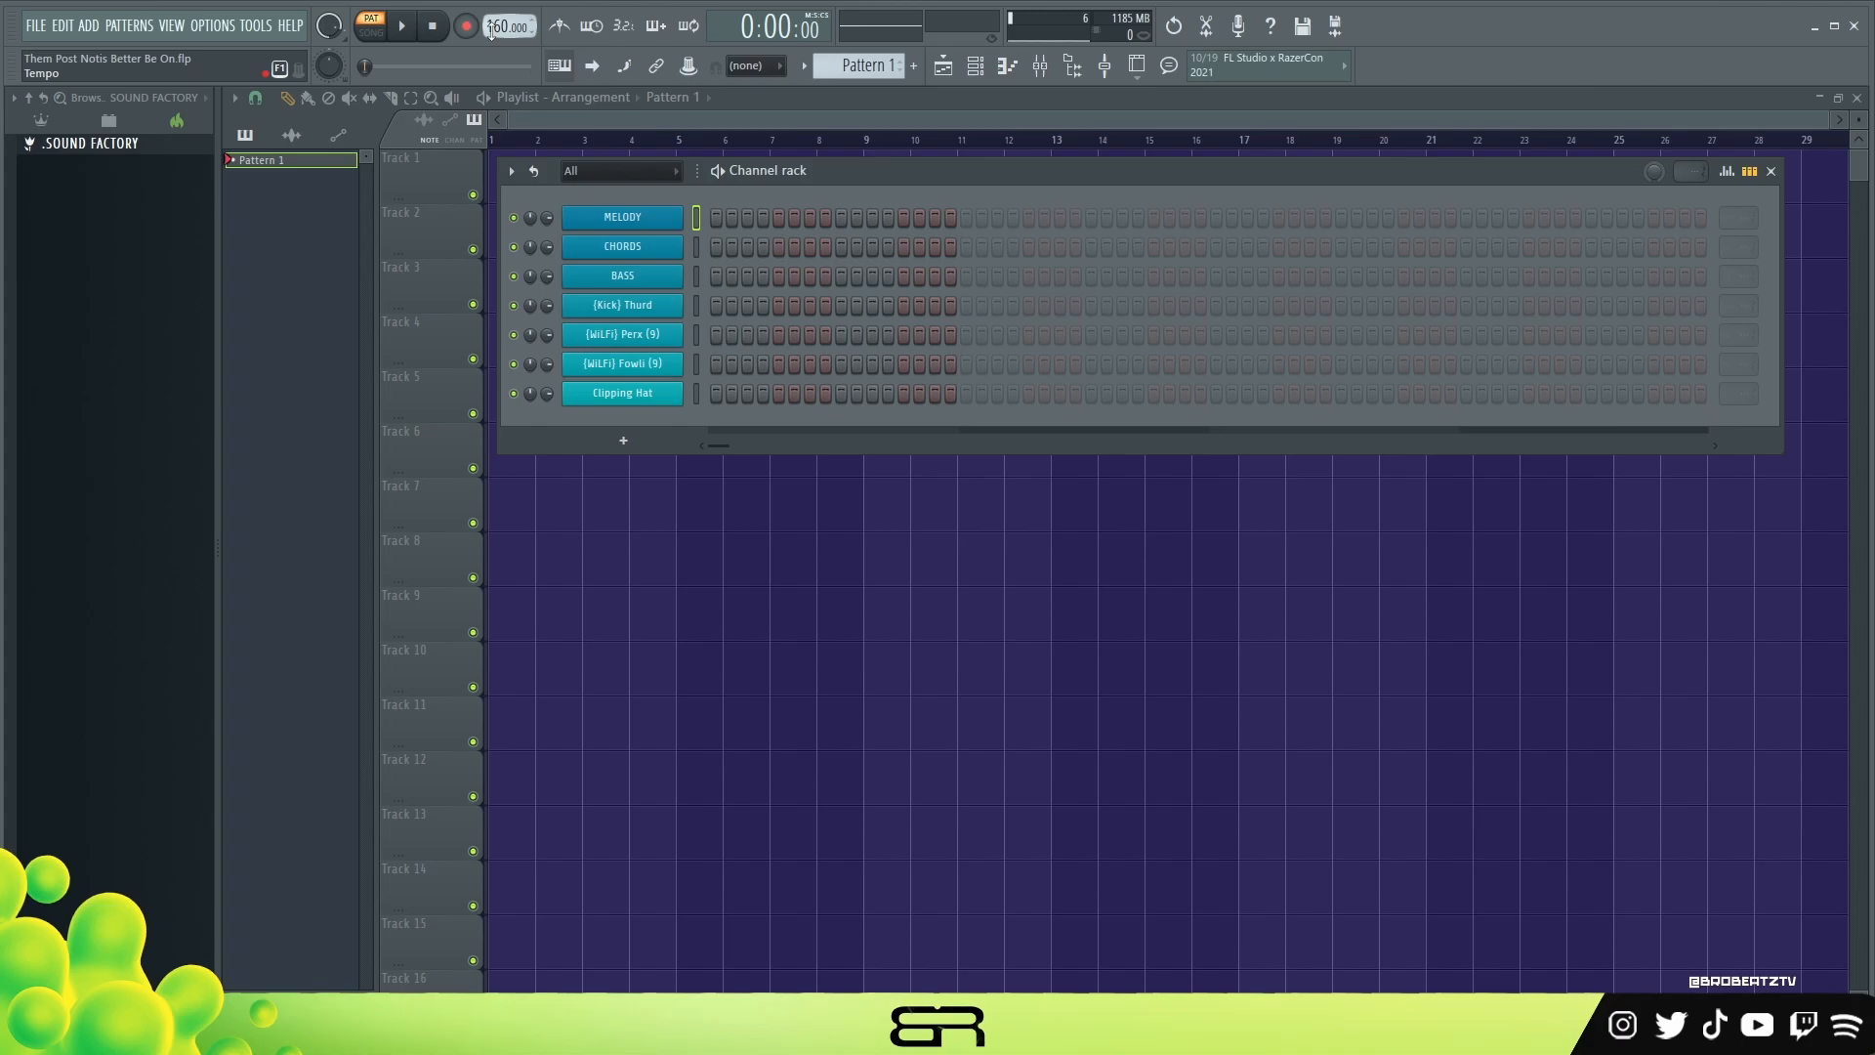
- Preview the MELODY, CHORDS and BASS channels in the channel rack
click(648, 217)
click(648, 223)
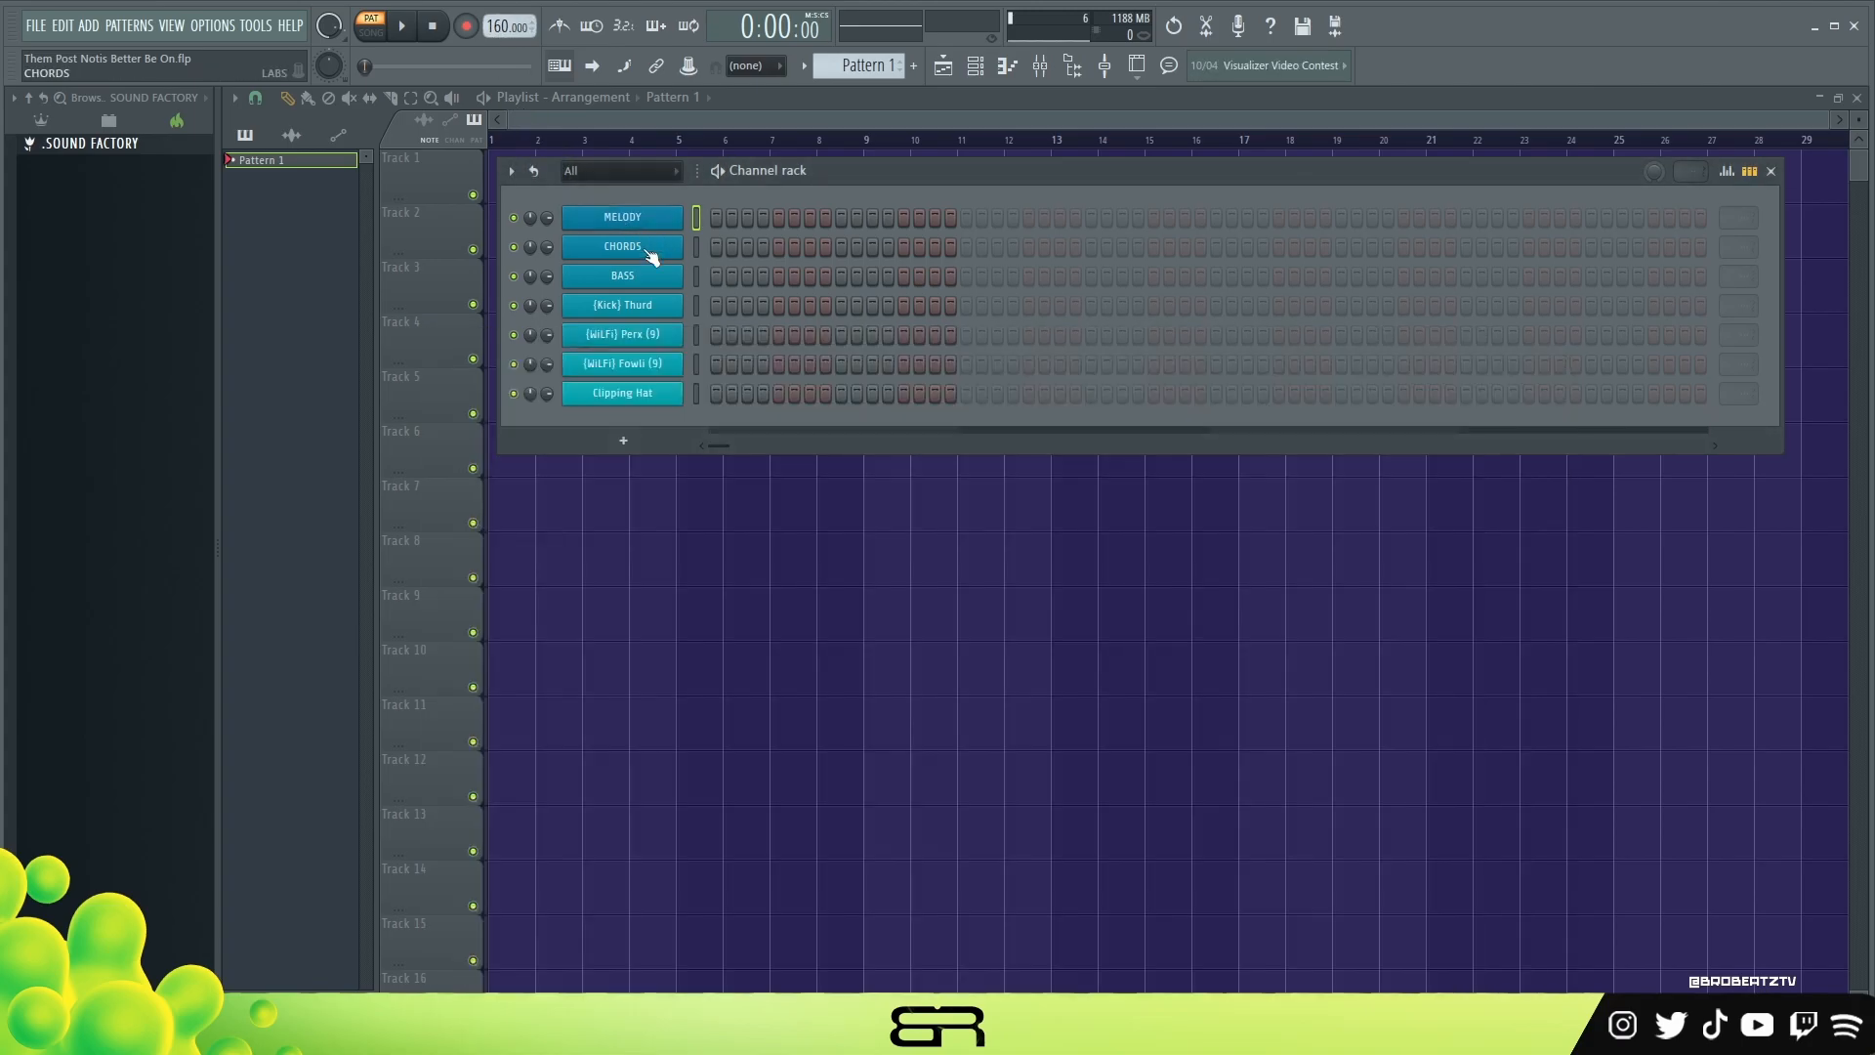
click(647, 251)
click(654, 252)
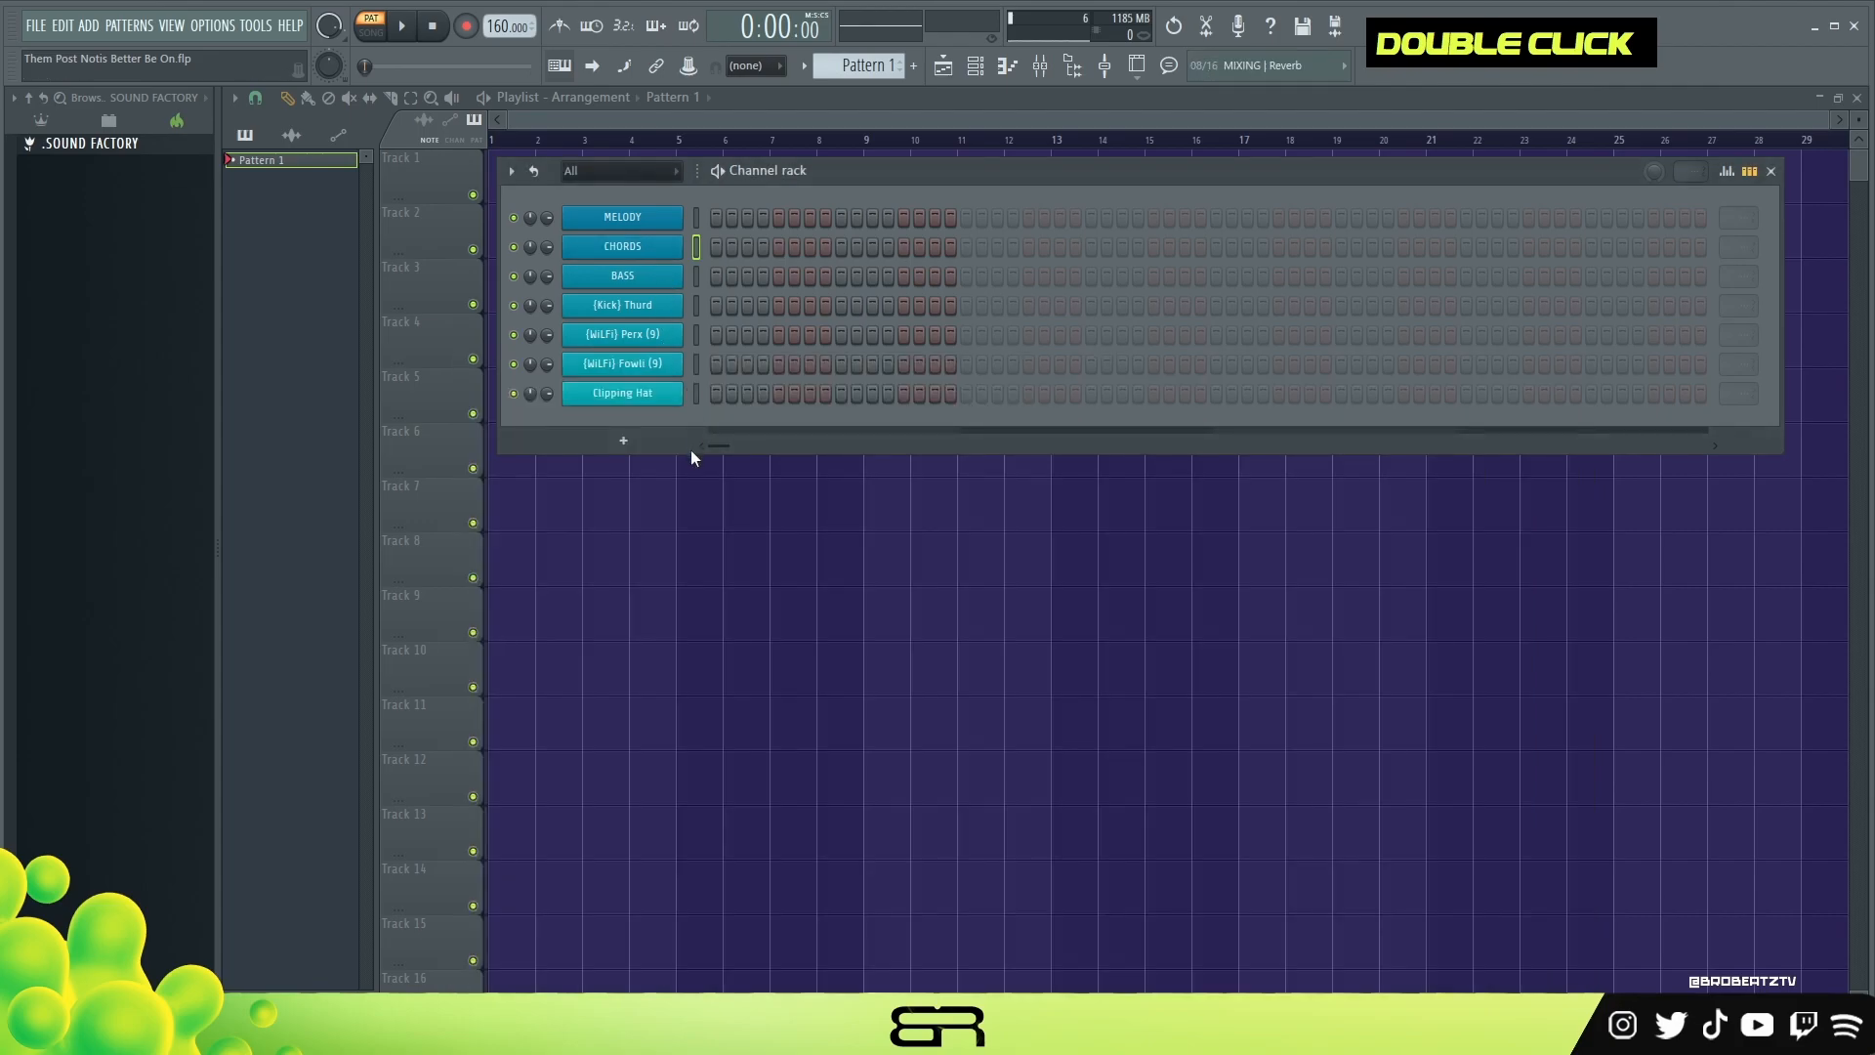
click(672, 281)
click(672, 278)
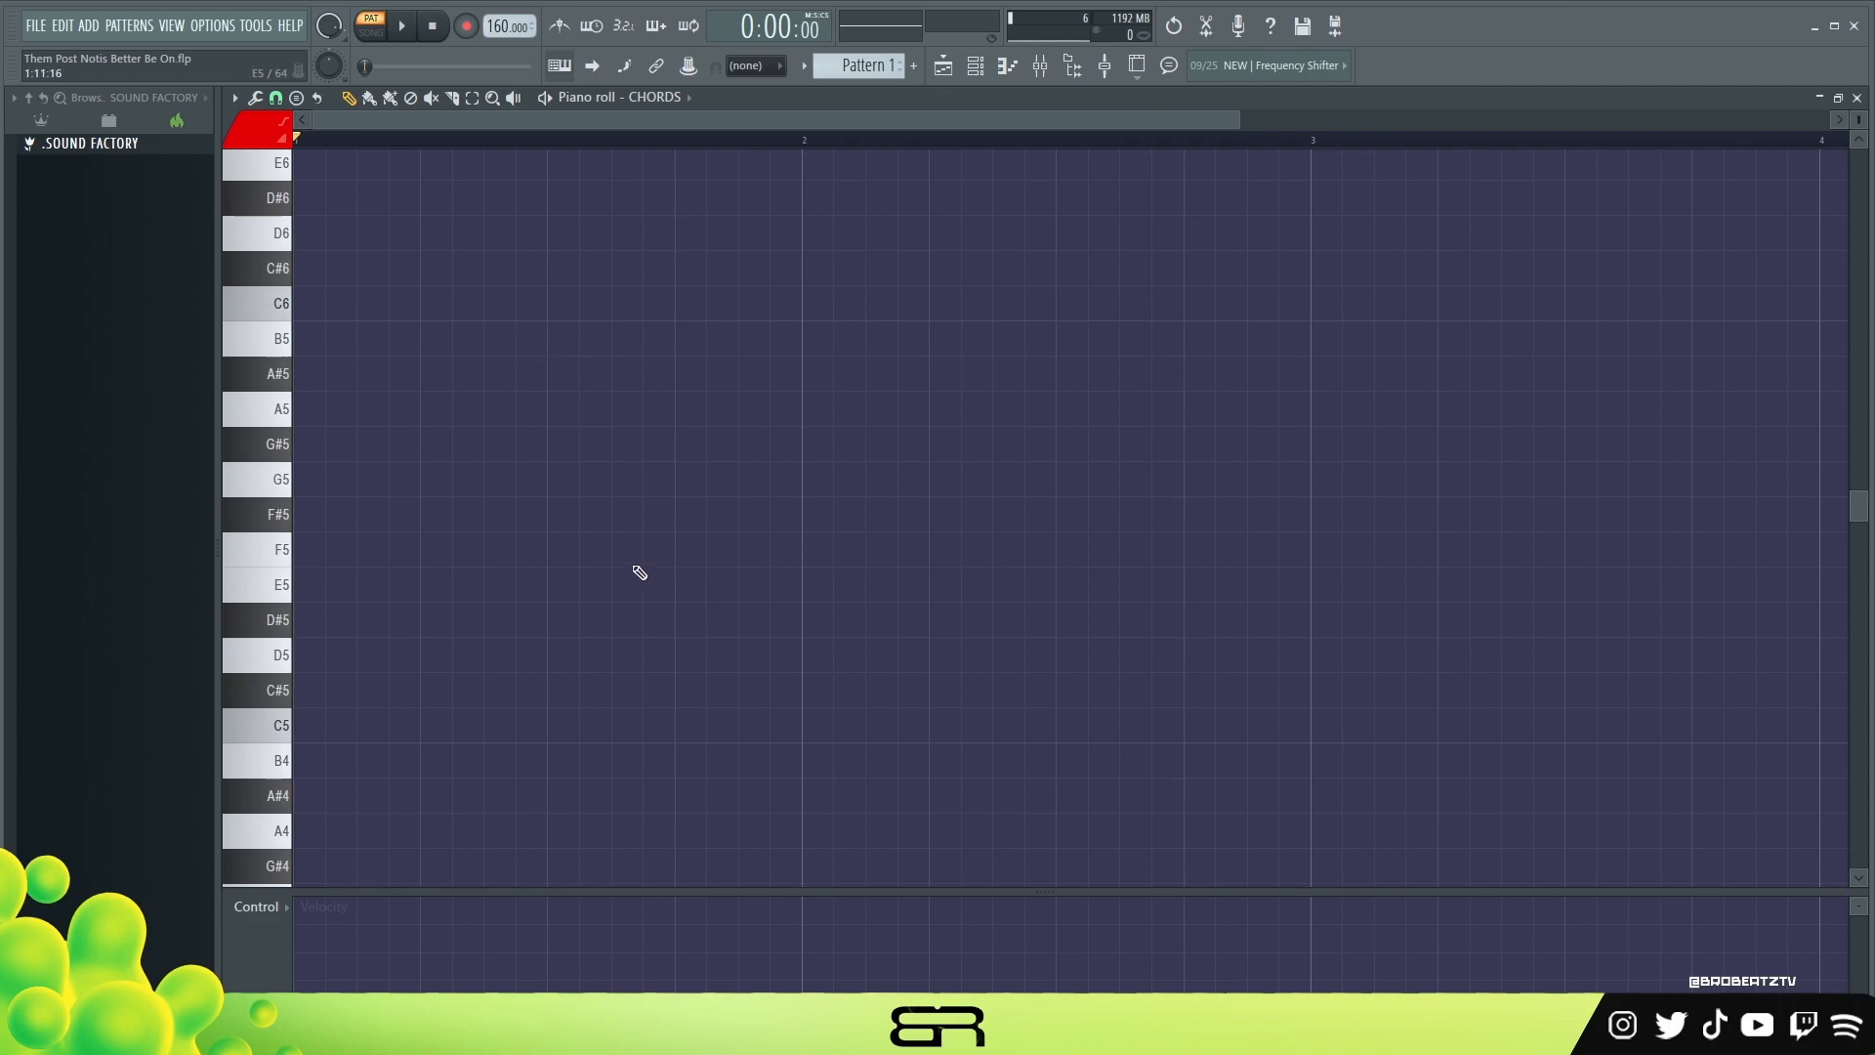
- Stamp a Major chord on E5 at the start of the CHORDS piano roll and lengthen its notes to about one bar
click(296, 97)
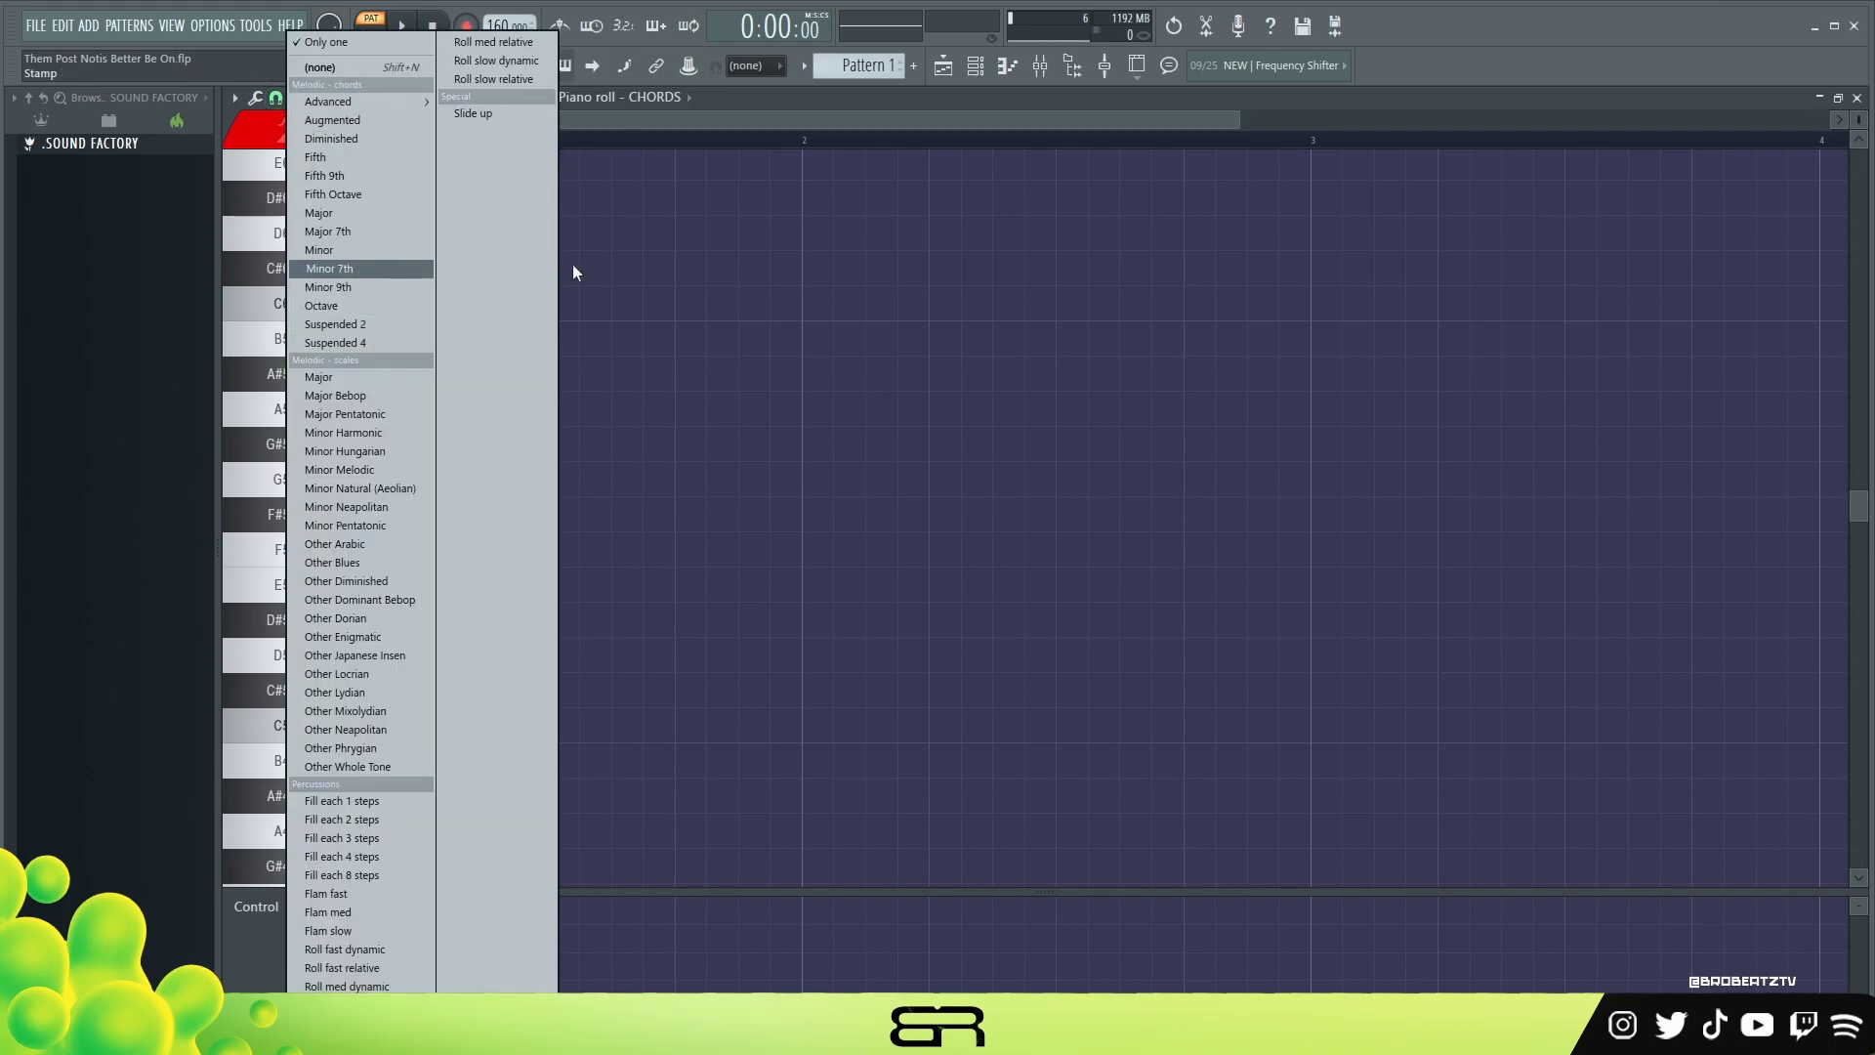
click(338, 213)
click(337, 584)
drag(333, 583, 301, 583)
drag(390, 251, 335, 582)
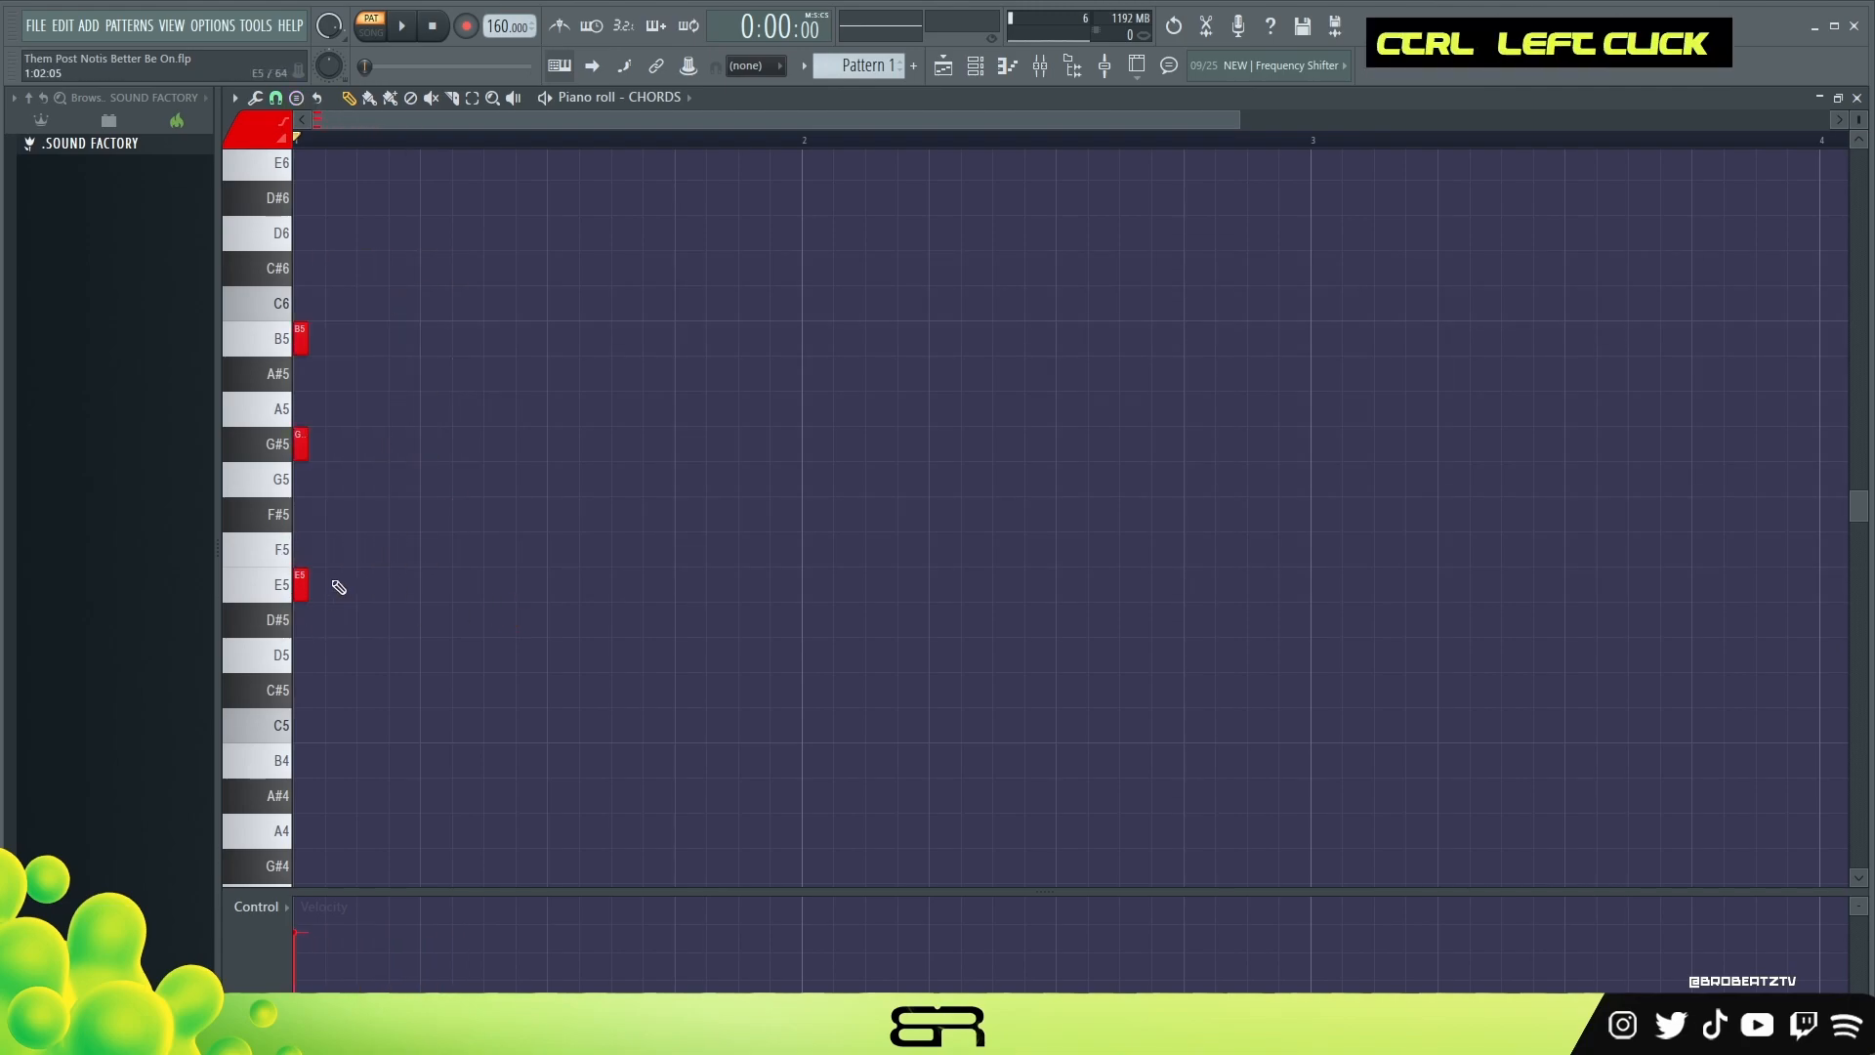
drag(396, 273, 787, 591)
right_click(879, 735)
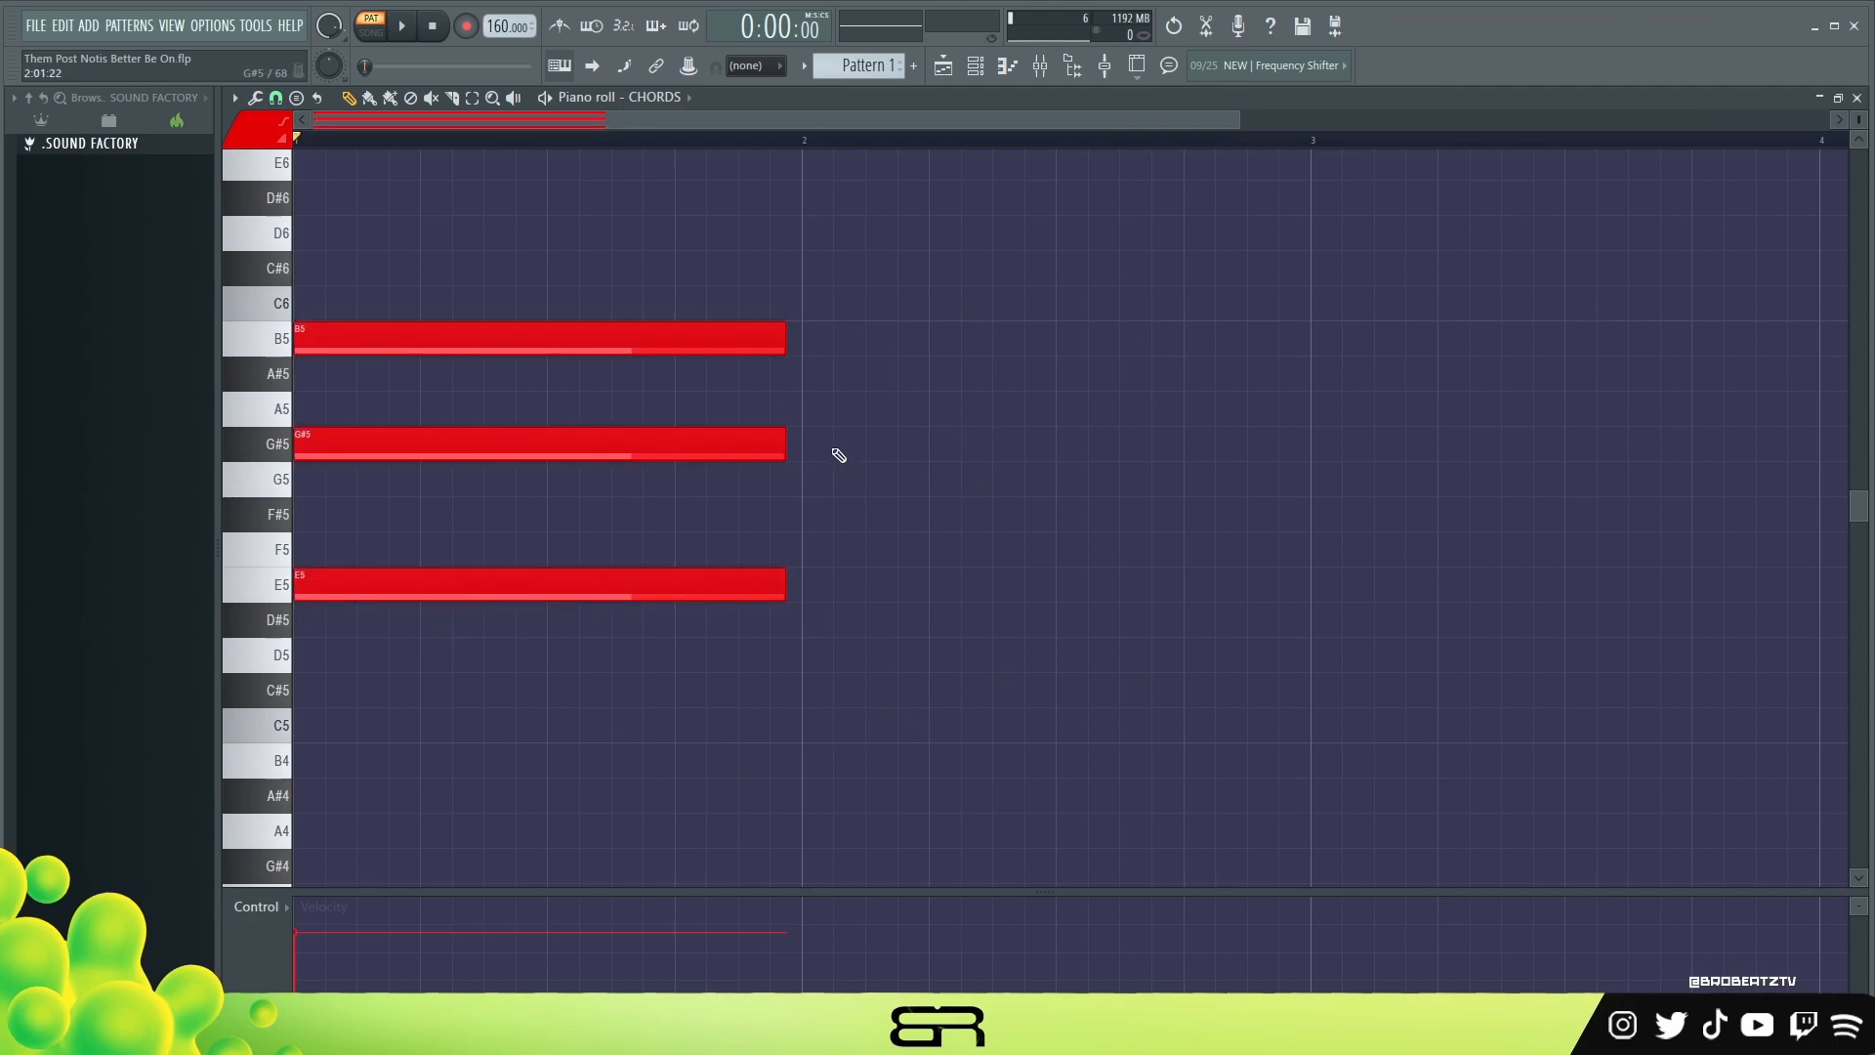
- Spread the chord out in time by moving the B5 note to bar 2 and the G#5 note to about bar 3
scroll(553, 147, down, 3)
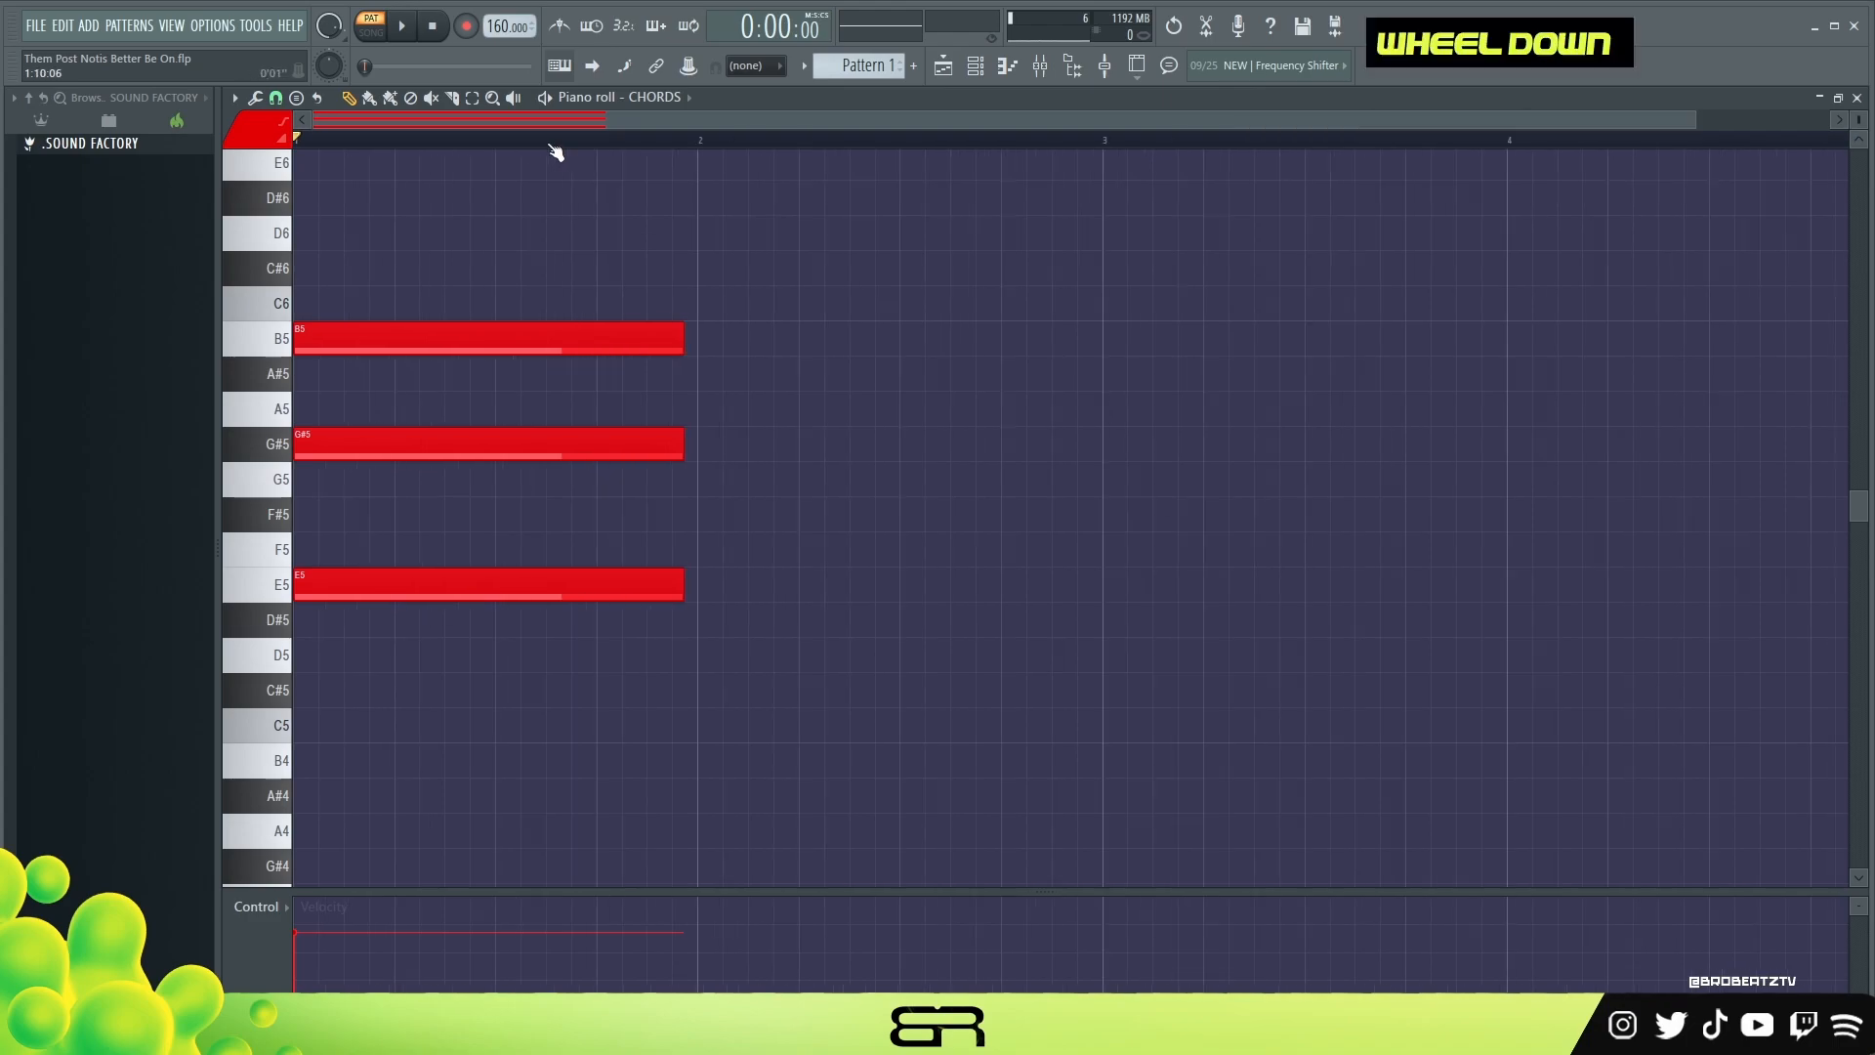
scroll(733, 485, up, 2)
drag(488, 540, 807, 540)
drag(516, 444, 1198, 444)
drag(1080, 445, 740, 444)
drag(726, 547, 1109, 546)
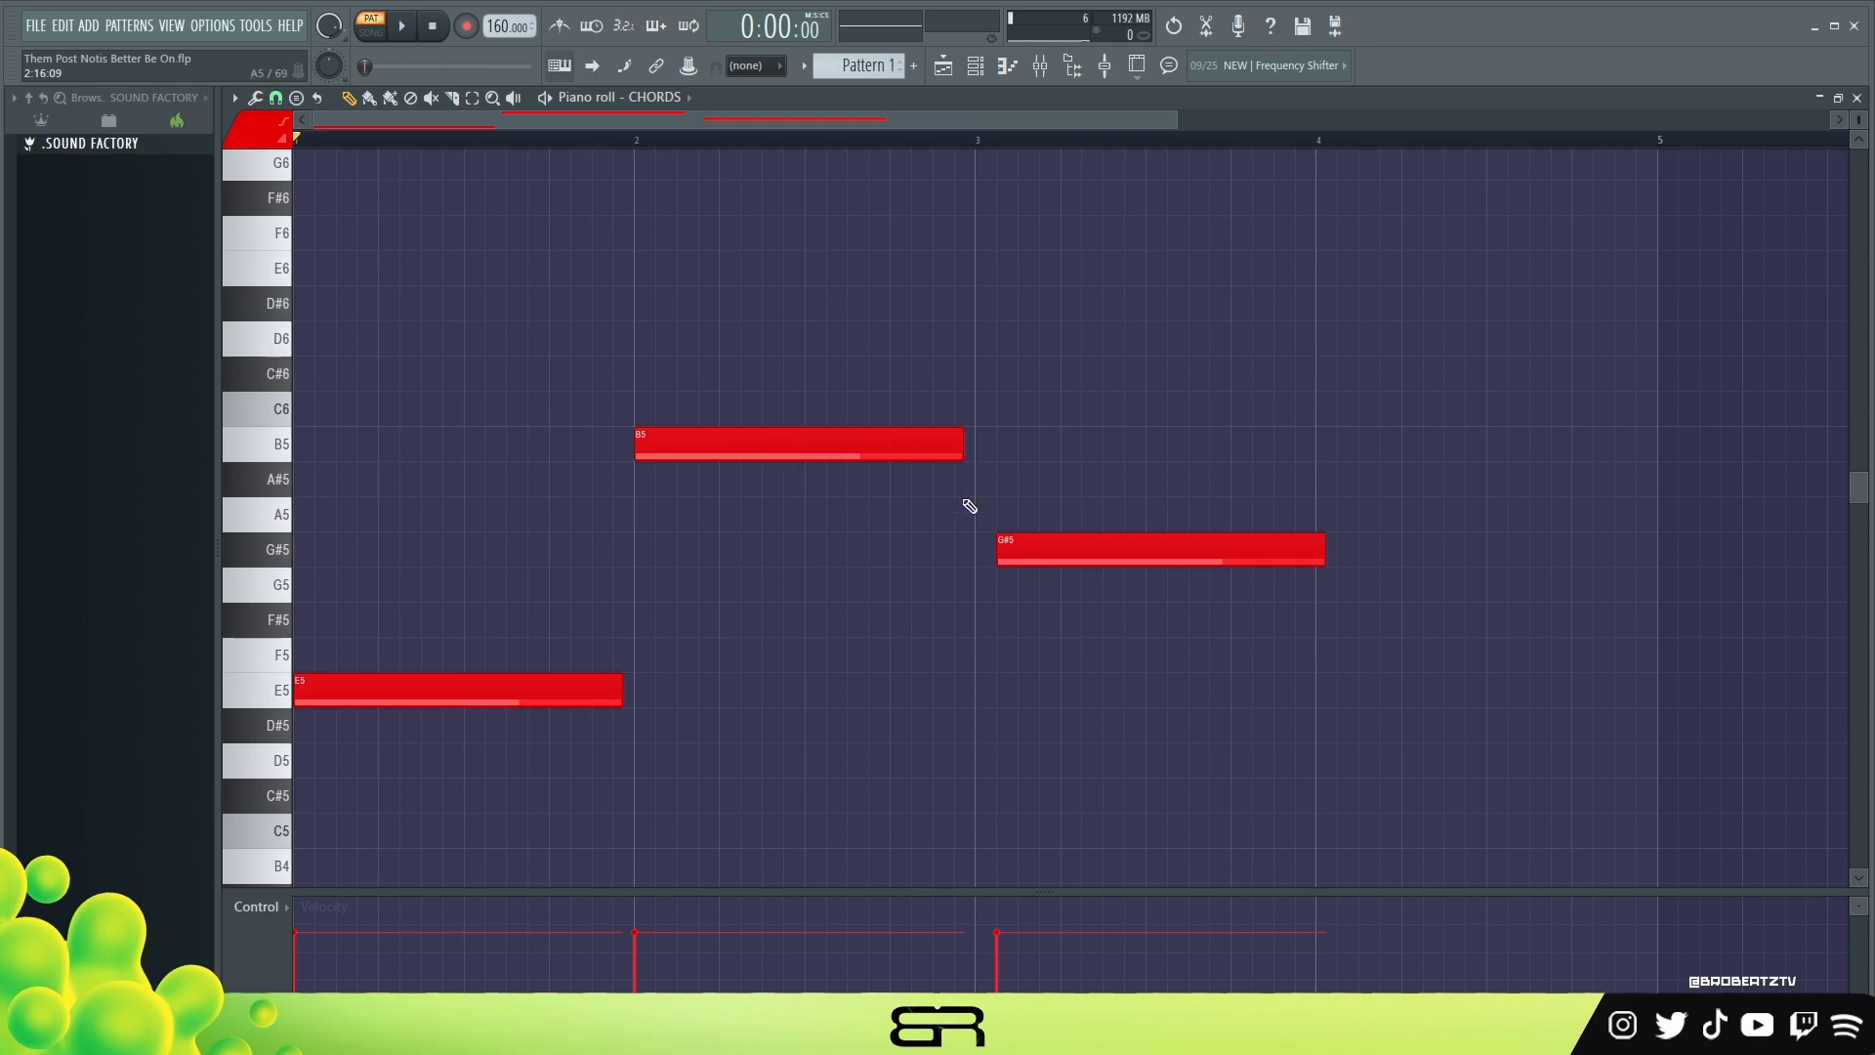
- Lower the B5 note by an octave, then move G#5 to bar 1 and E5 to about bar 3
ctrl+click(859, 446)
key(ctrl+Down)
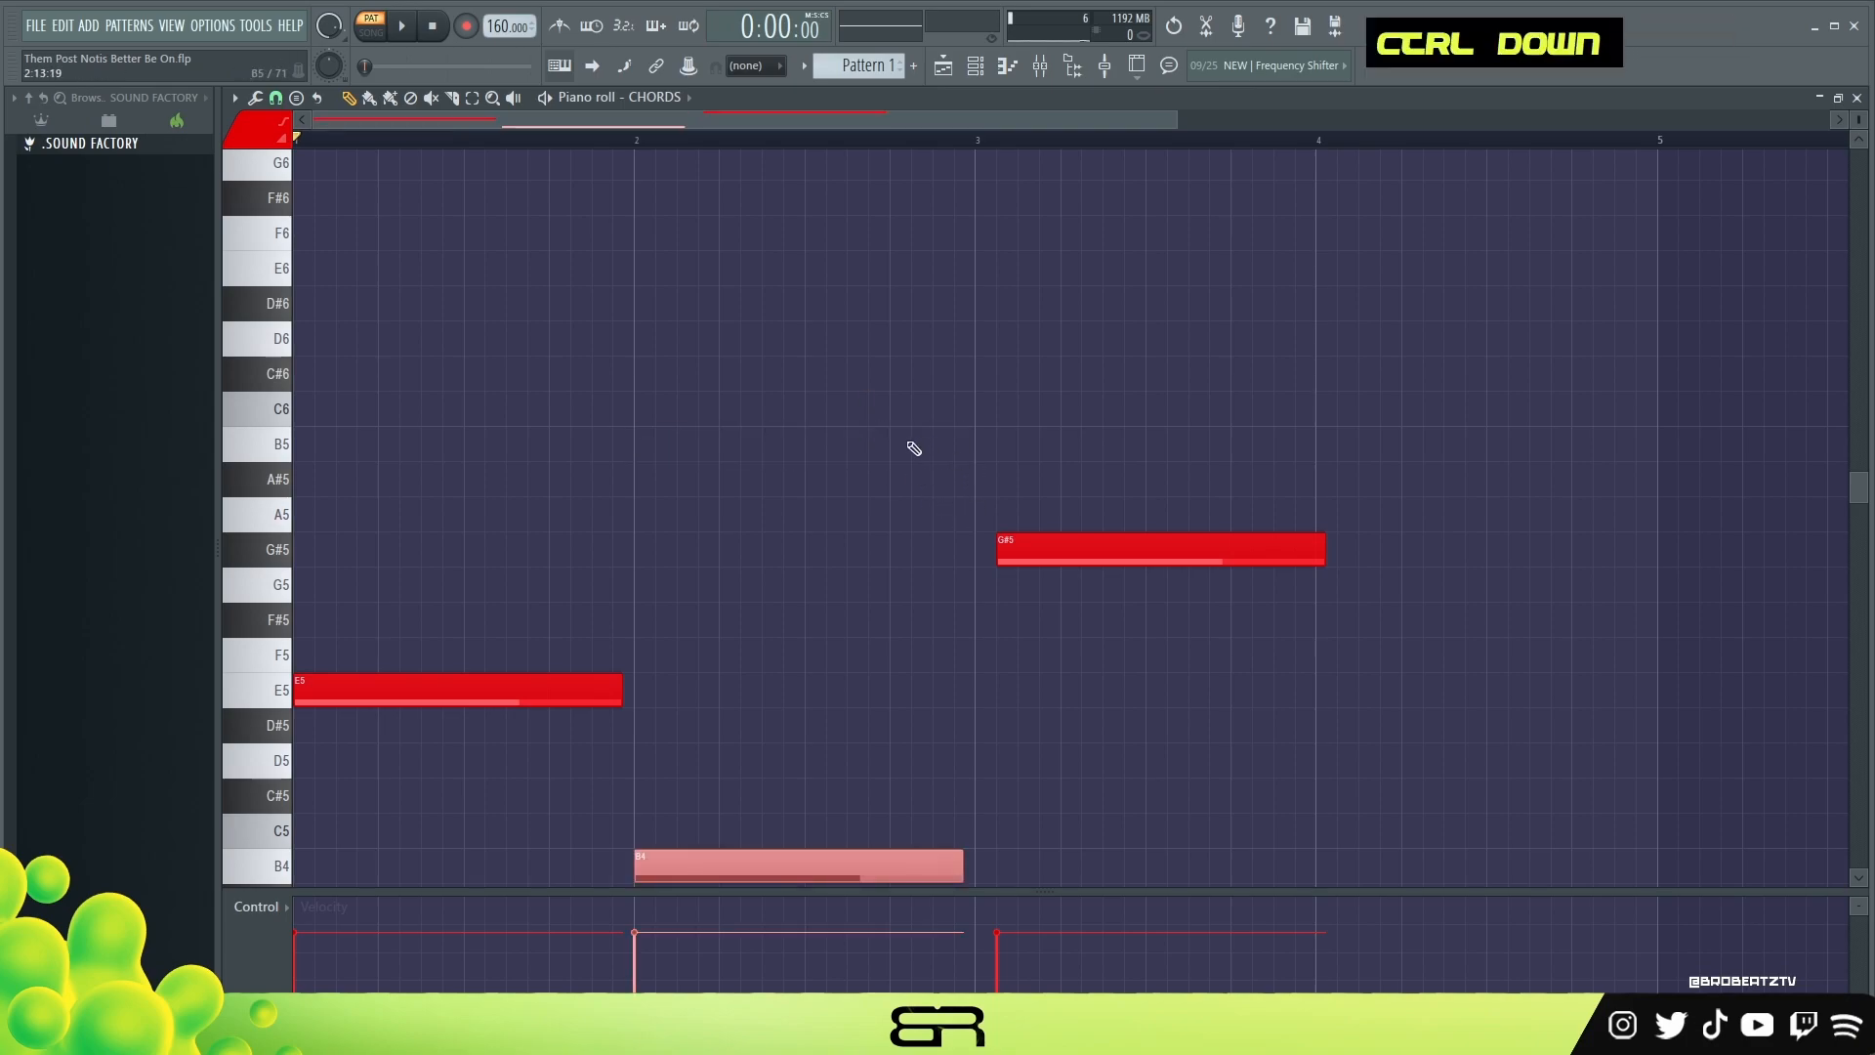
right_click(916, 570)
drag(1047, 549, 344, 548)
drag(427, 688, 1074, 702)
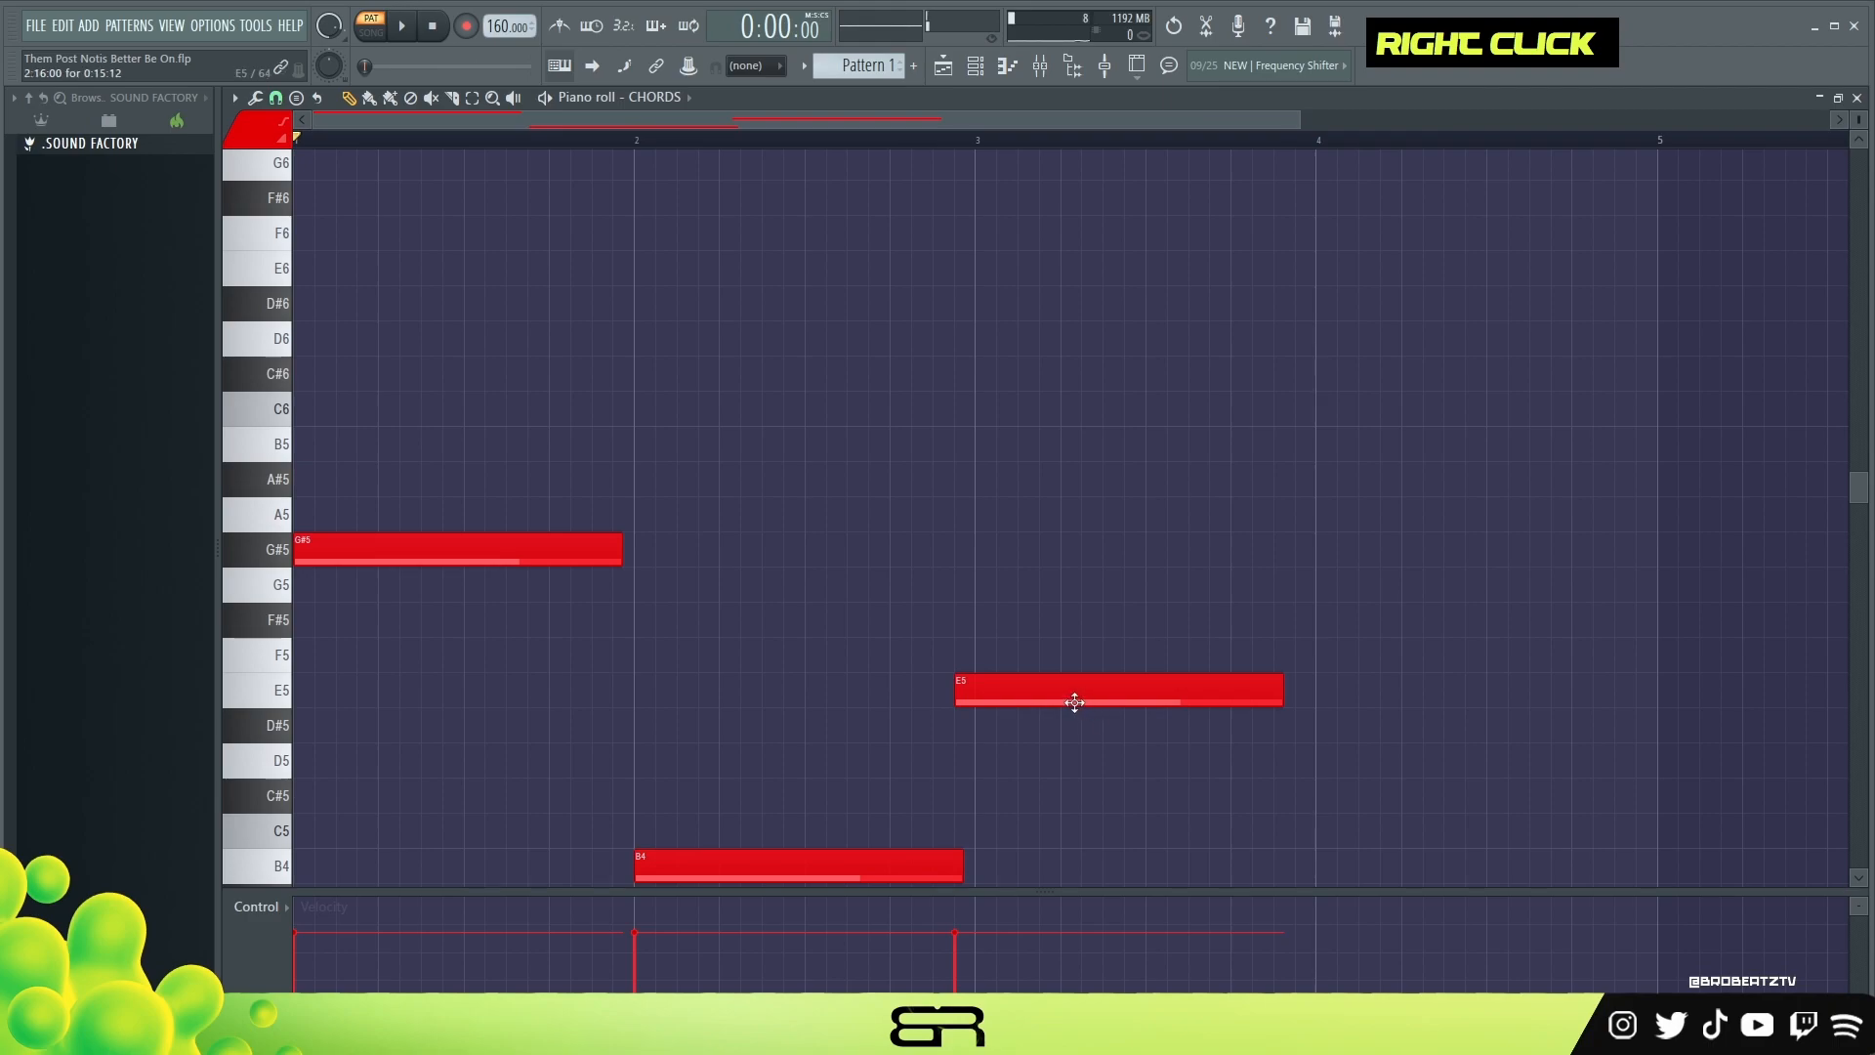
- Raise the B4 note by an octave and align the E5 note with the start of bar 3
drag(727, 778, 767, 887)
key(ctrl+Up)
right_click(775, 749)
mouse_move(1030, 699)
mouse_down()
mouse_move(1068, 693)
mouse_move(1043, 692)
mouse_up()
- Shift the B5 and E5 notes one bar later and extend the G#5 note to about two bars
drag(832, 357, 1211, 816)
drag(781, 444, 1097, 452)
right_click(1071, 590)
drag(622, 548, 967, 587)
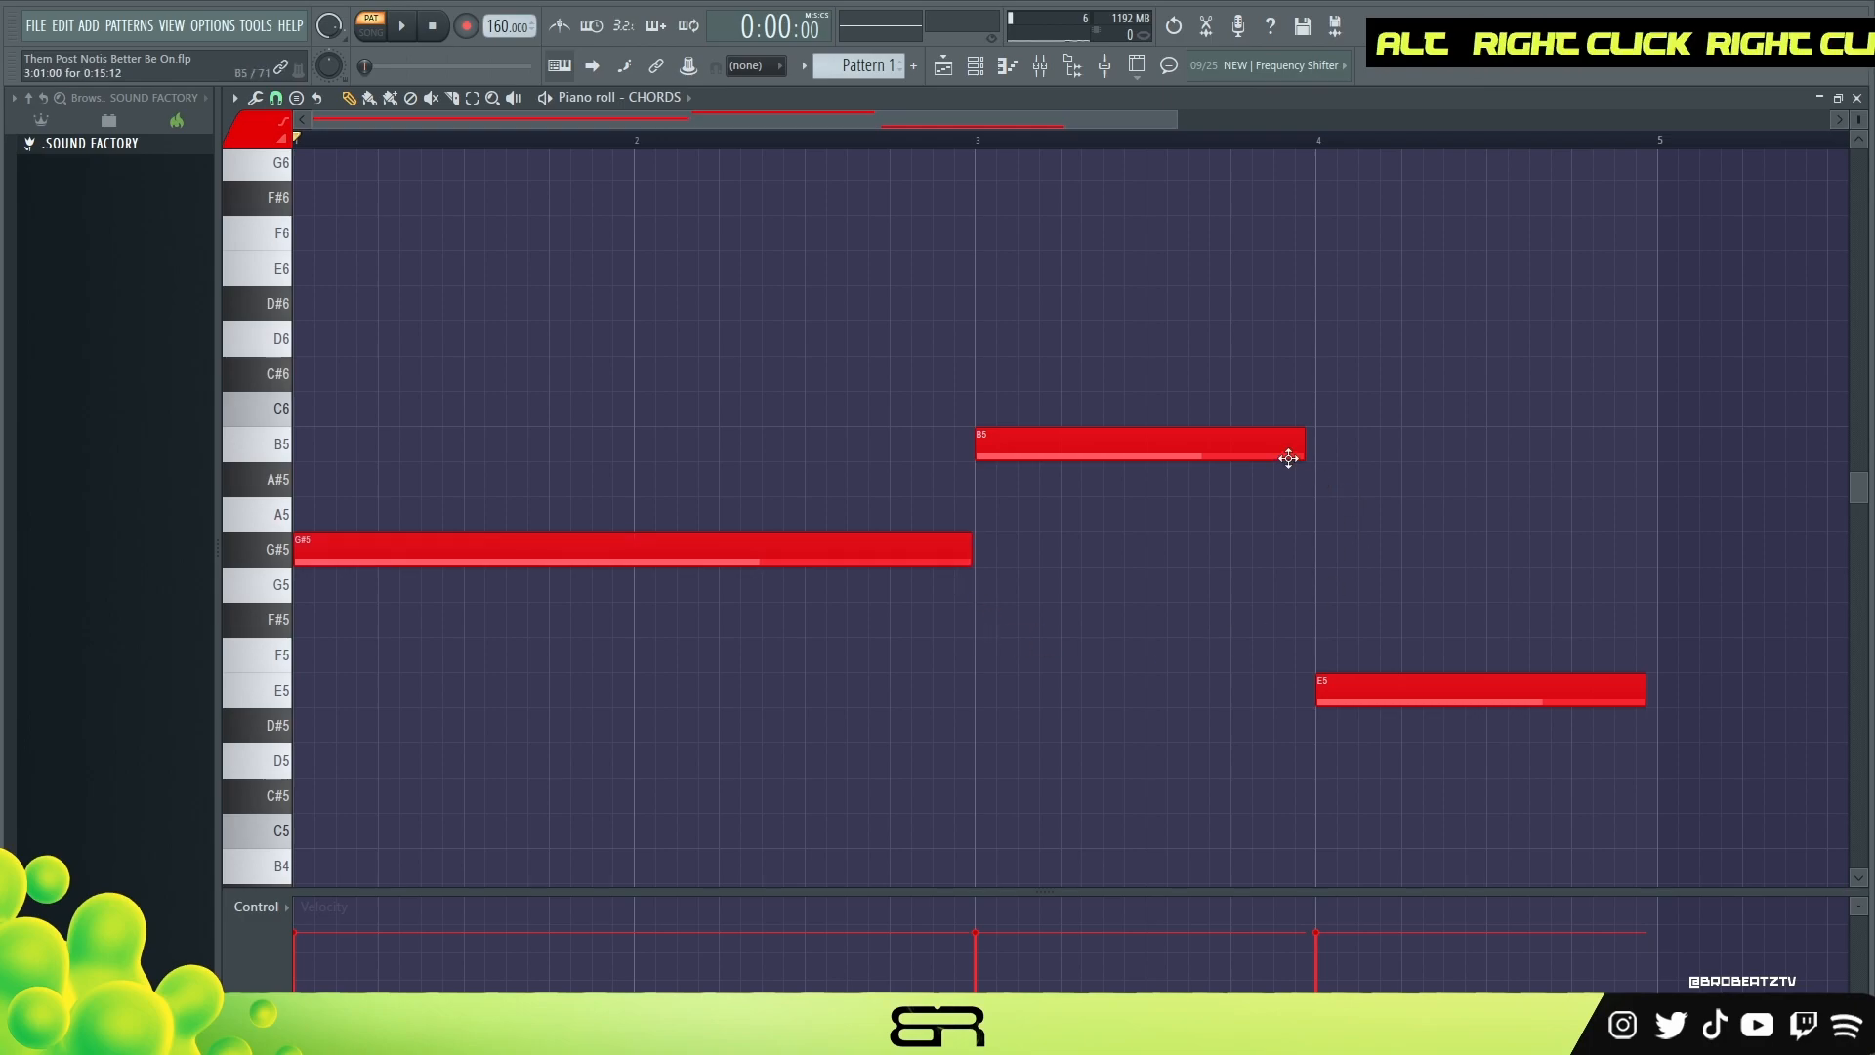
- Quantize all three notes so their ends meet the bar lines
key(ctrl+a)
key(ctrl+q)
right_click(1275, 570)
- Audition the G#5, B5 and E5 root notes one by one and play back the pattern
alt+right_click(598, 537)
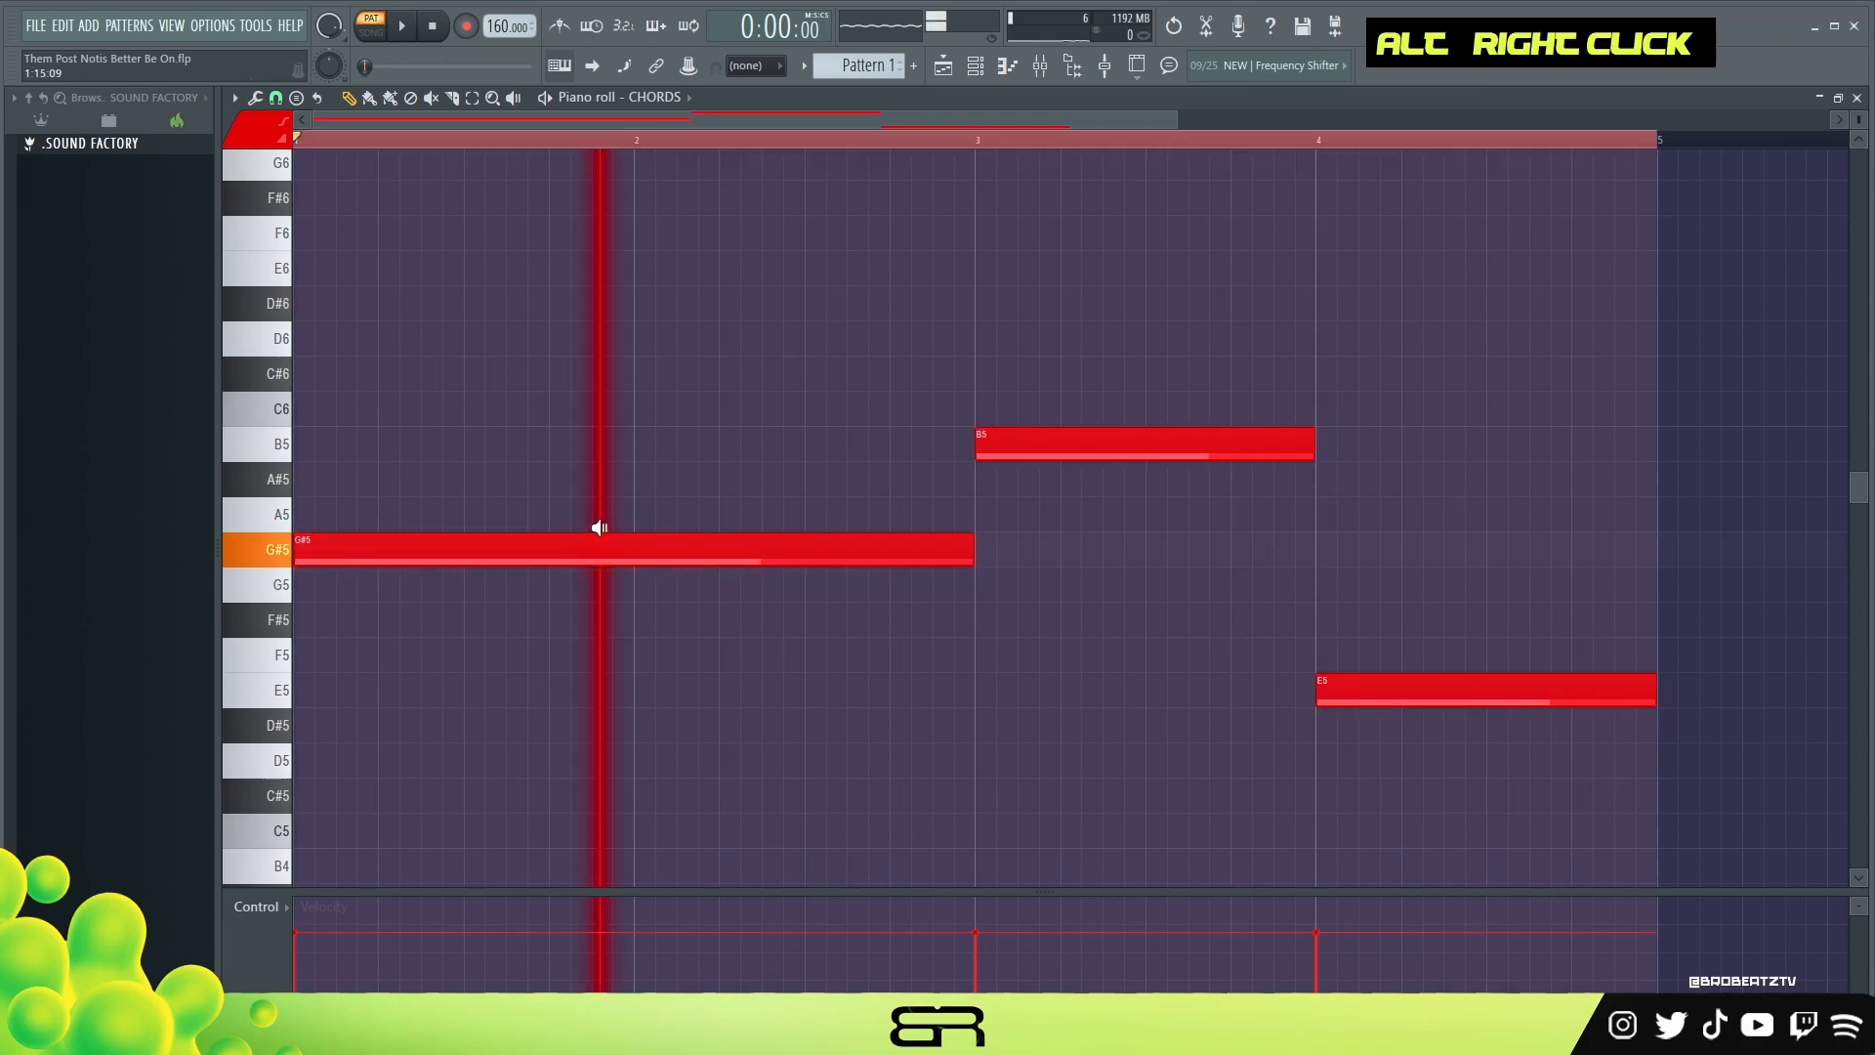
alt+right_click(1076, 454)
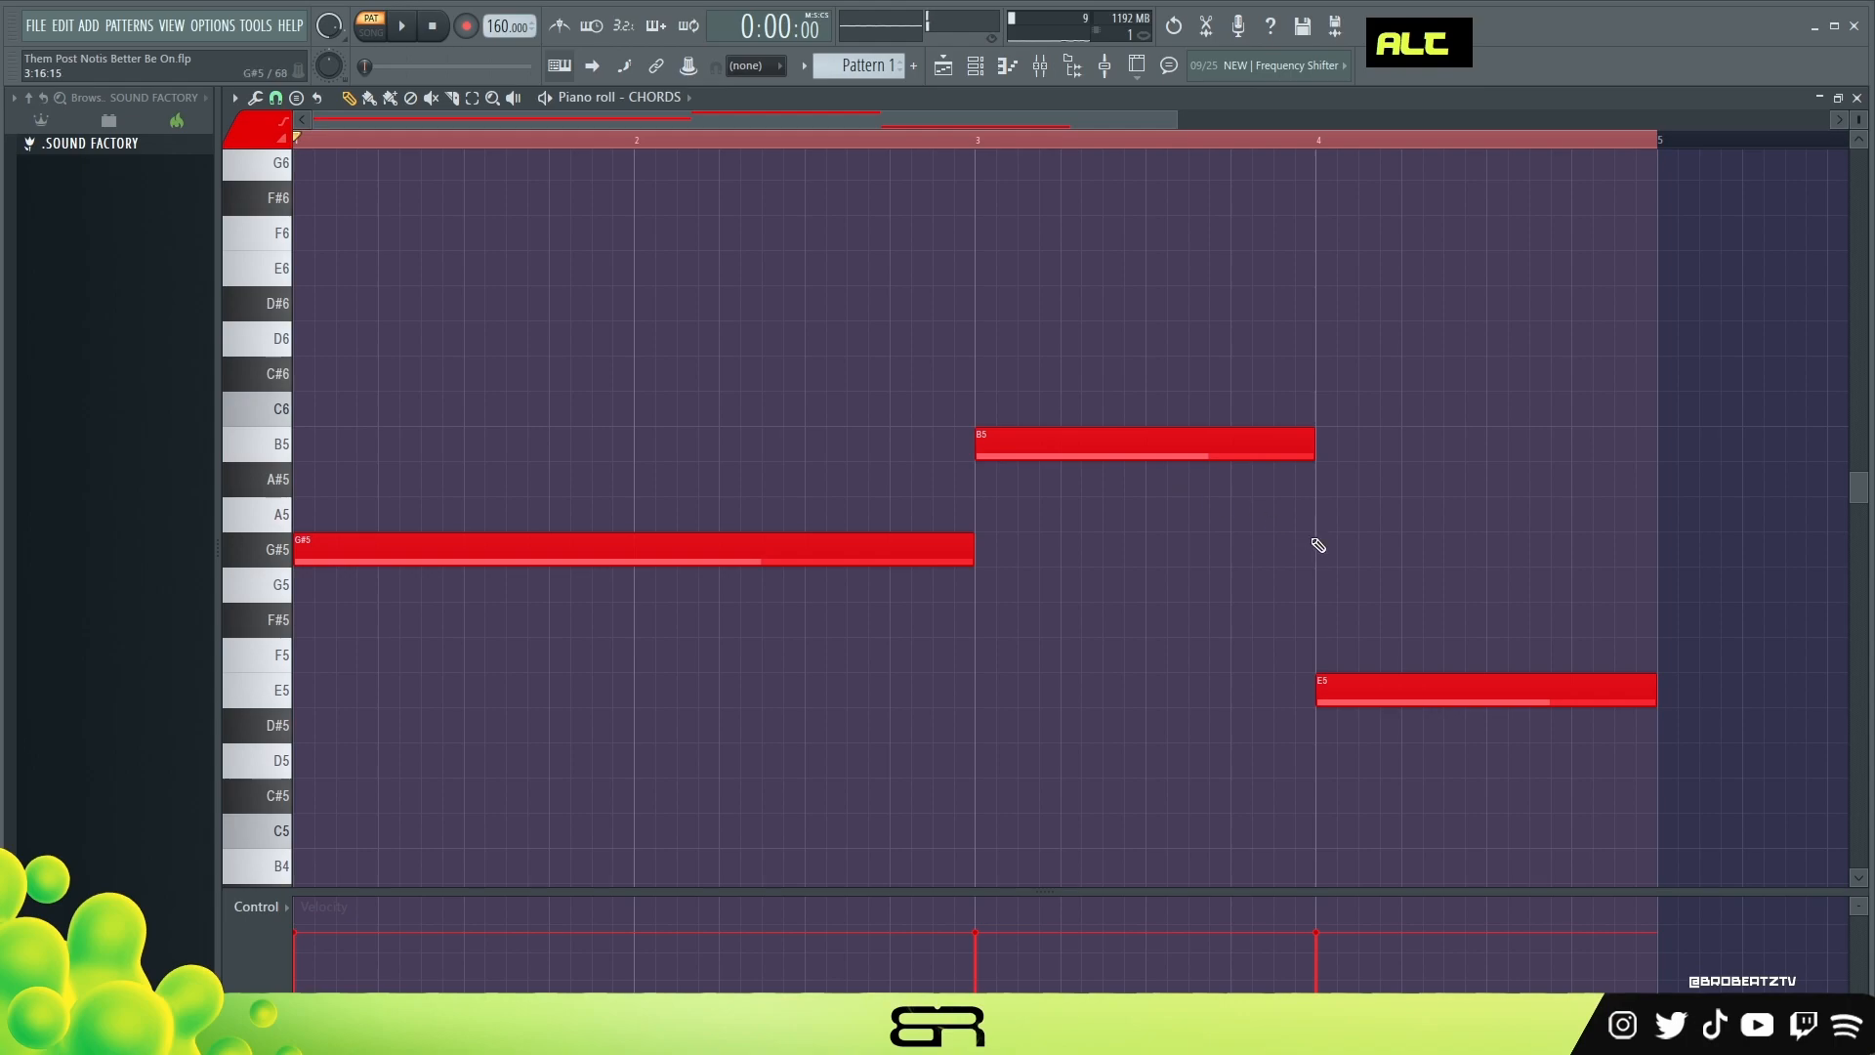
alt+right_click(1391, 573)
key(space)
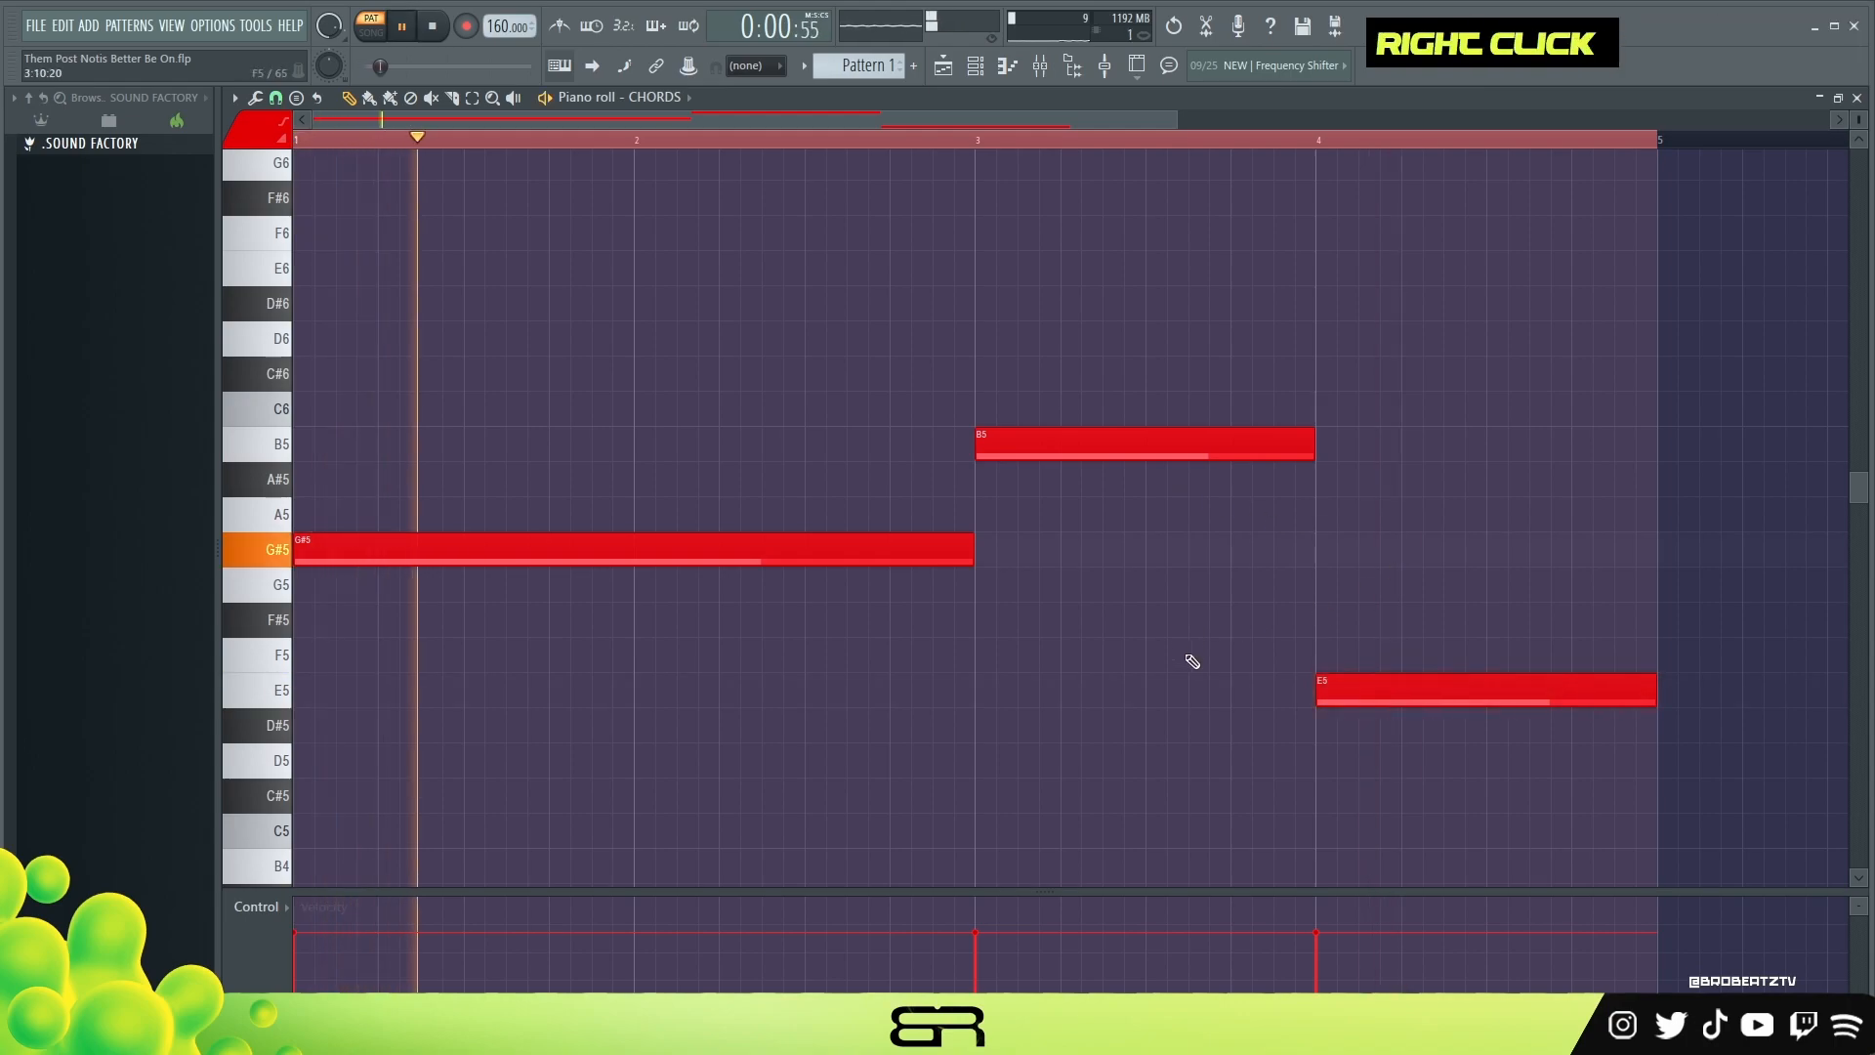
key(space)
- Shorten the B5 note to three beats and start the E5 note one beat earlier, right after it
drag(1317, 695, 1232, 696)
drag(1317, 455, 1231, 455)
right_click(940, 483)
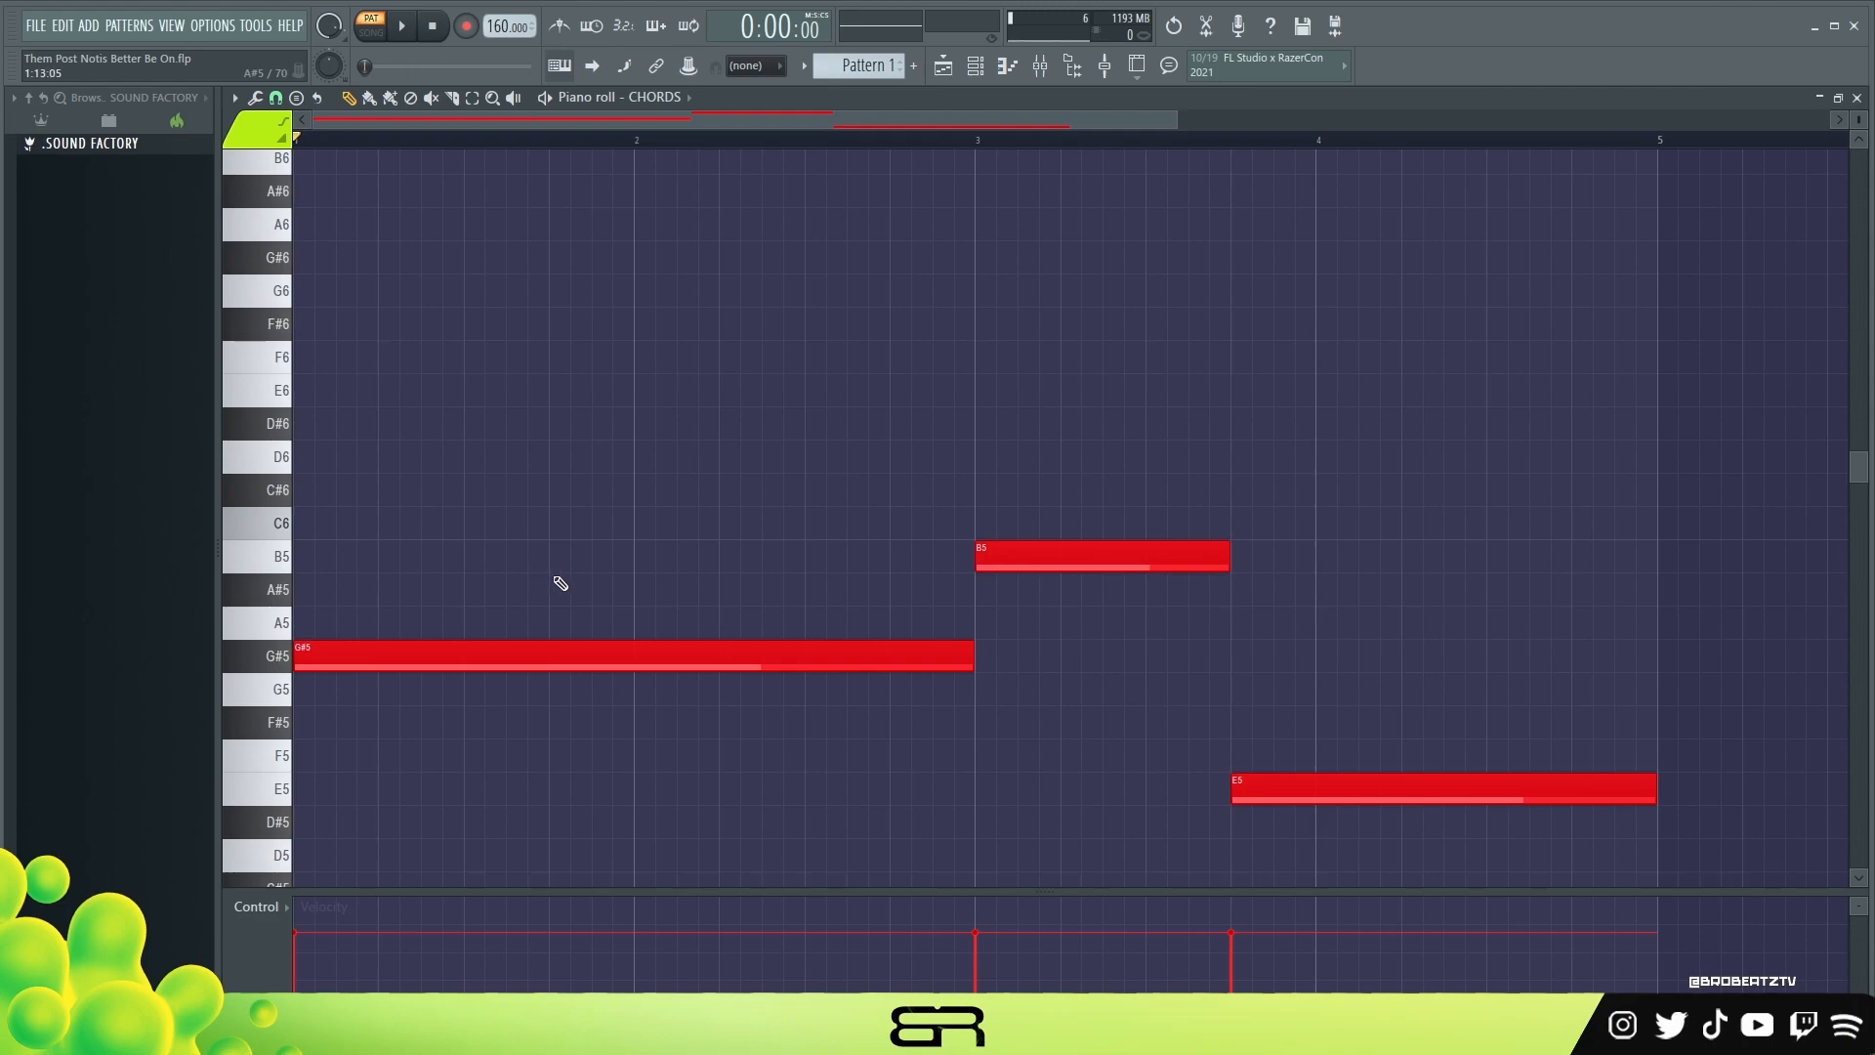
- Stamp Major 7th chords on the G#5, B5 and E5 root notes at their start positions
click(298, 100)
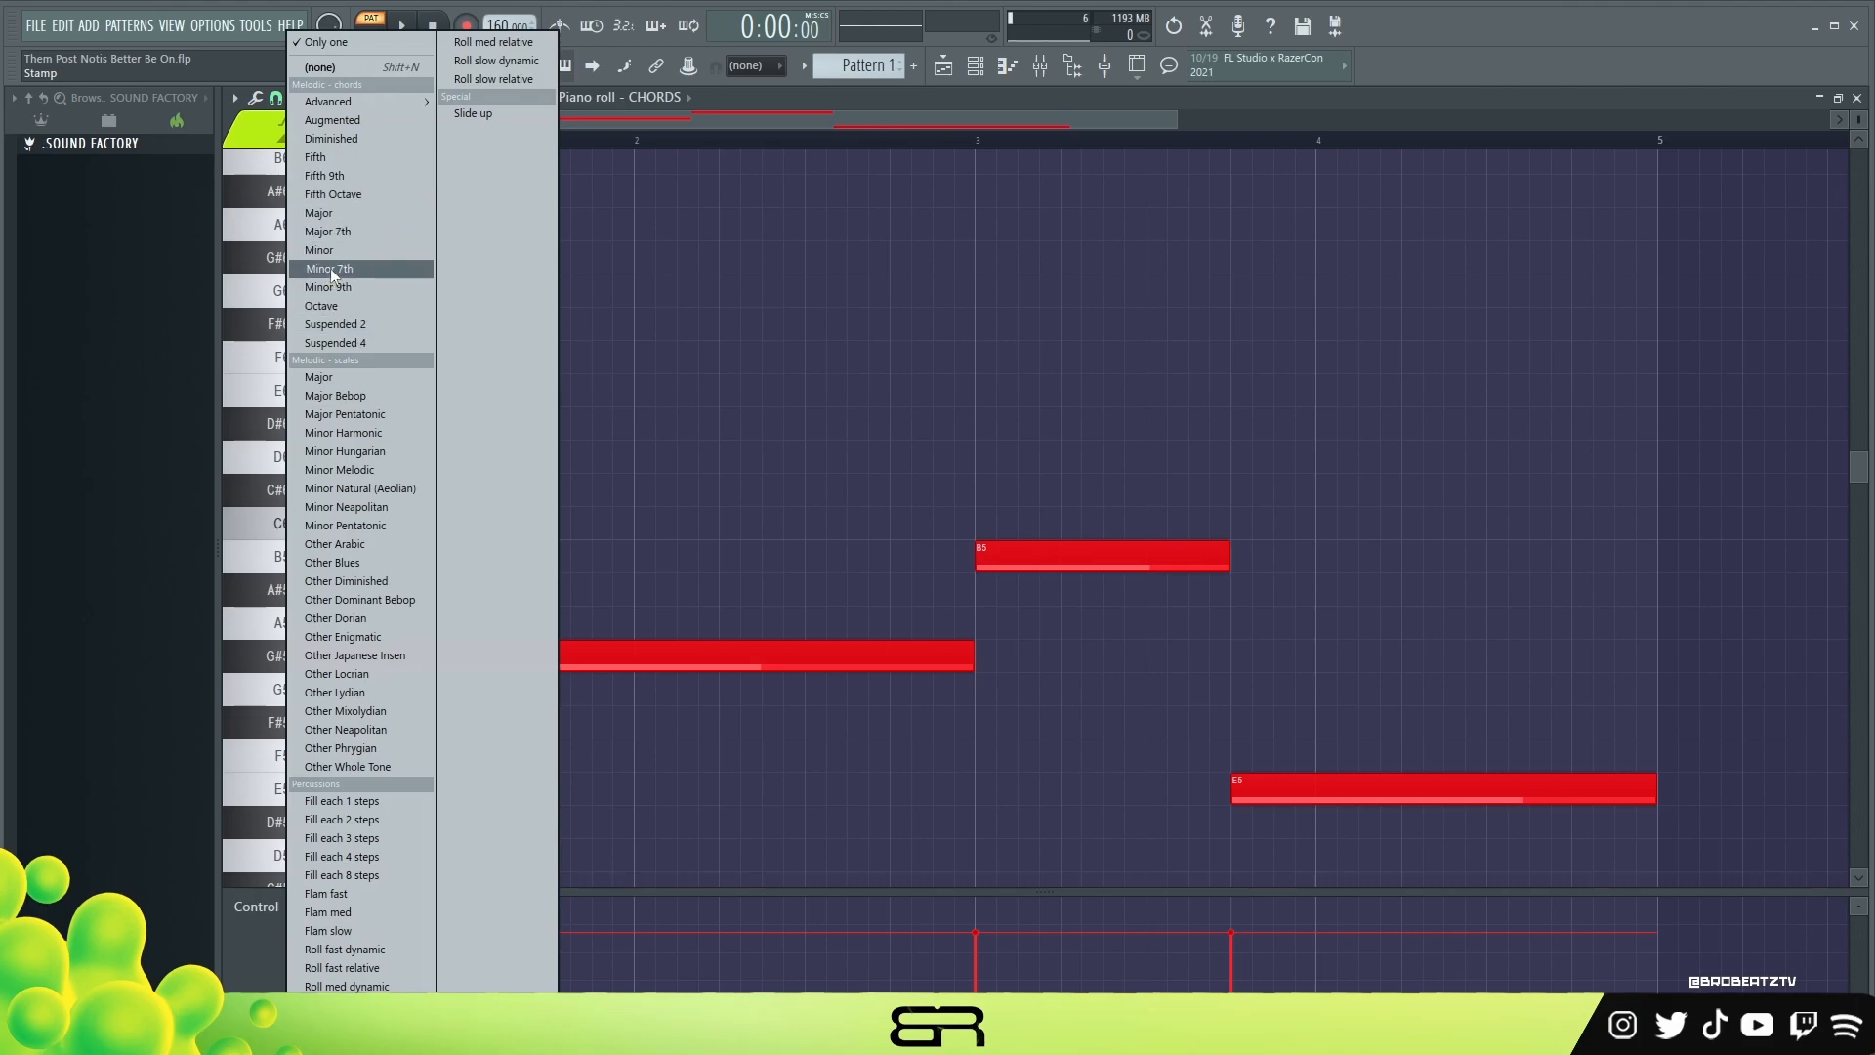
click(361, 232)
double_click(356, 656)
shift+click(1082, 554)
drag(1081, 554, 1039, 554)
shift+click(1281, 804)
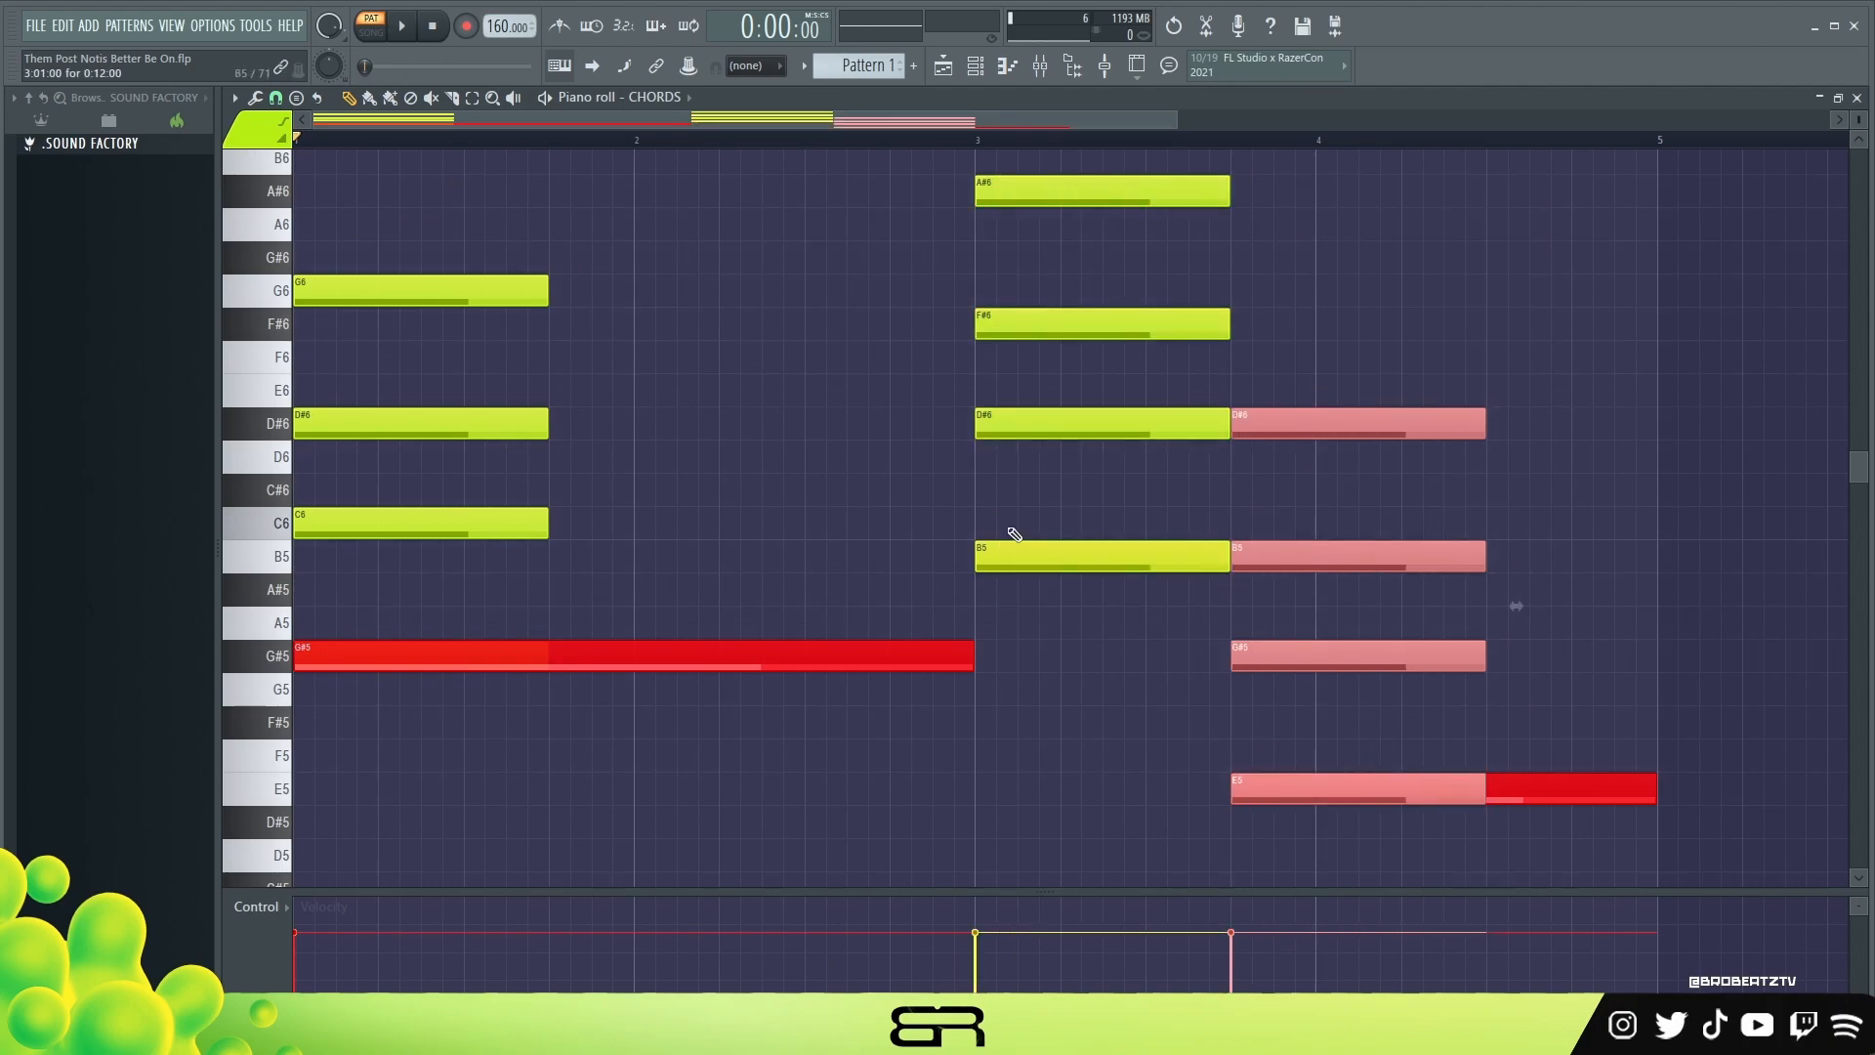
- Audition the three stamped Major 7th chords one after another
alt+right_click(435, 433)
alt+right_click(1096, 438)
alt+right_click(1331, 488)
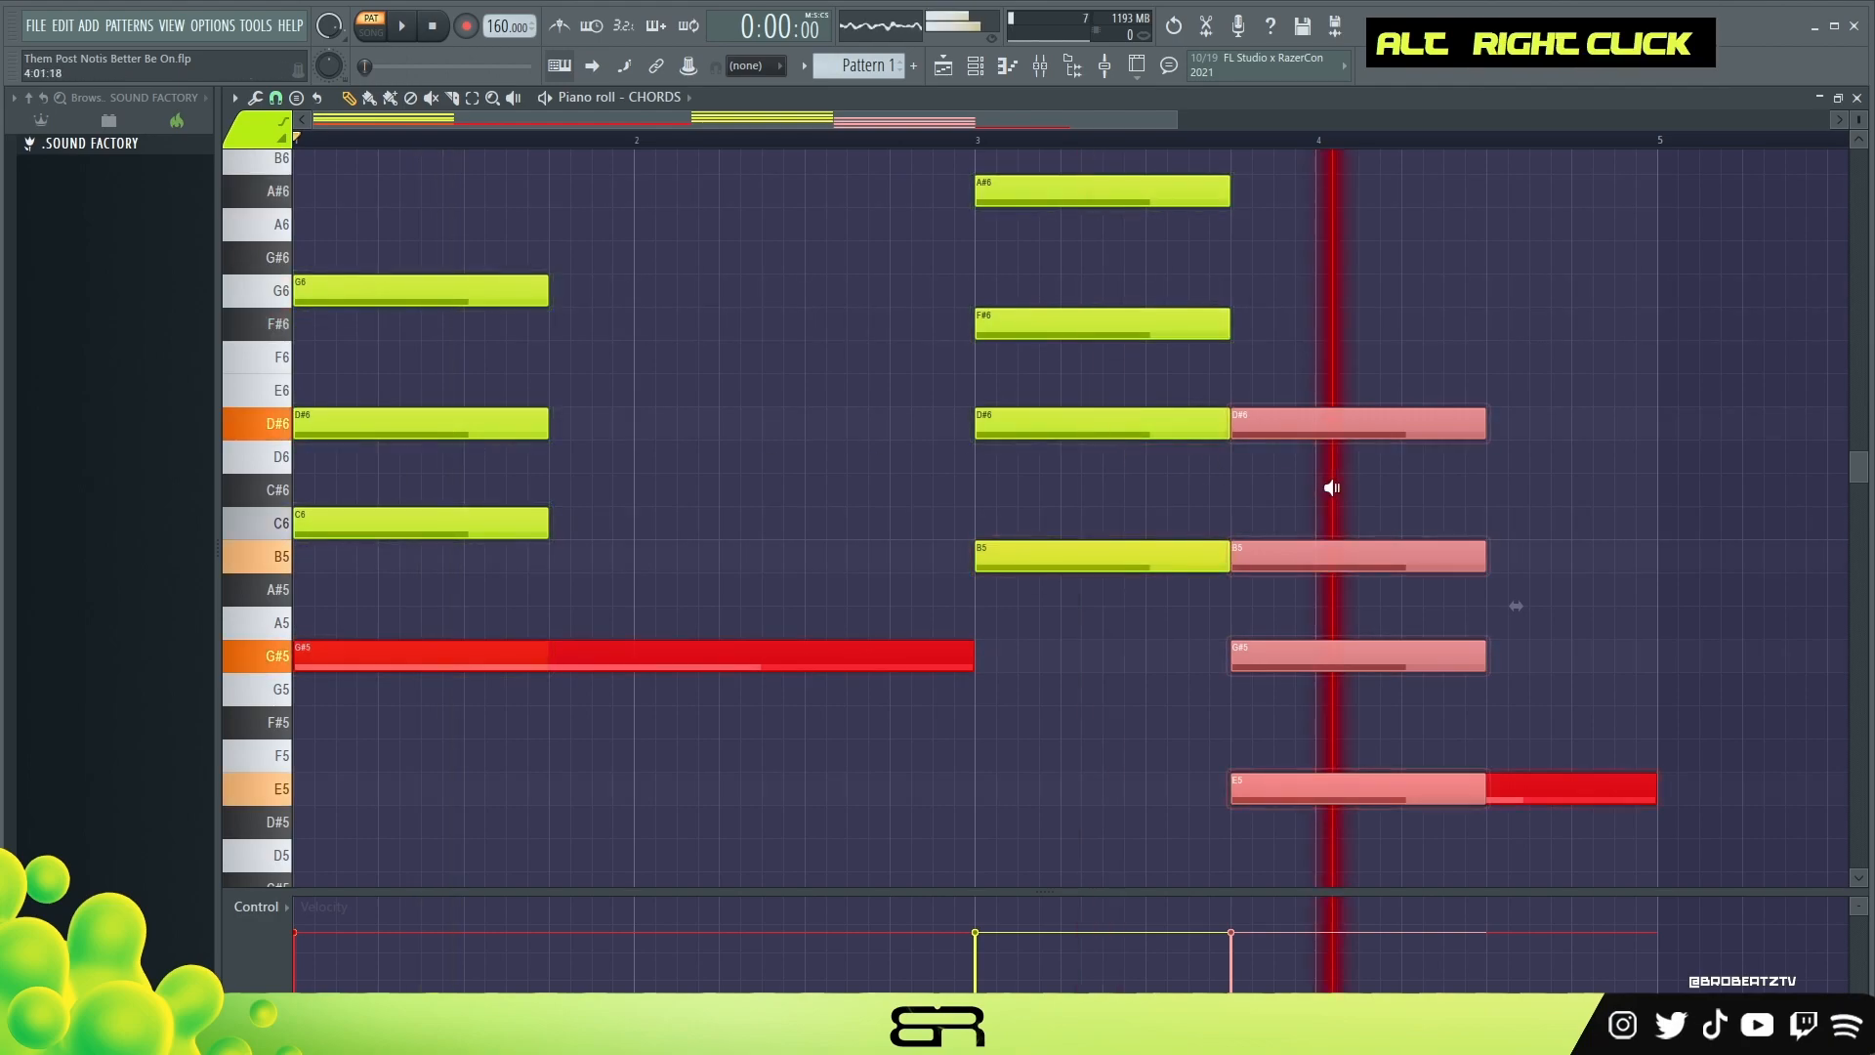
right_click(817, 420)
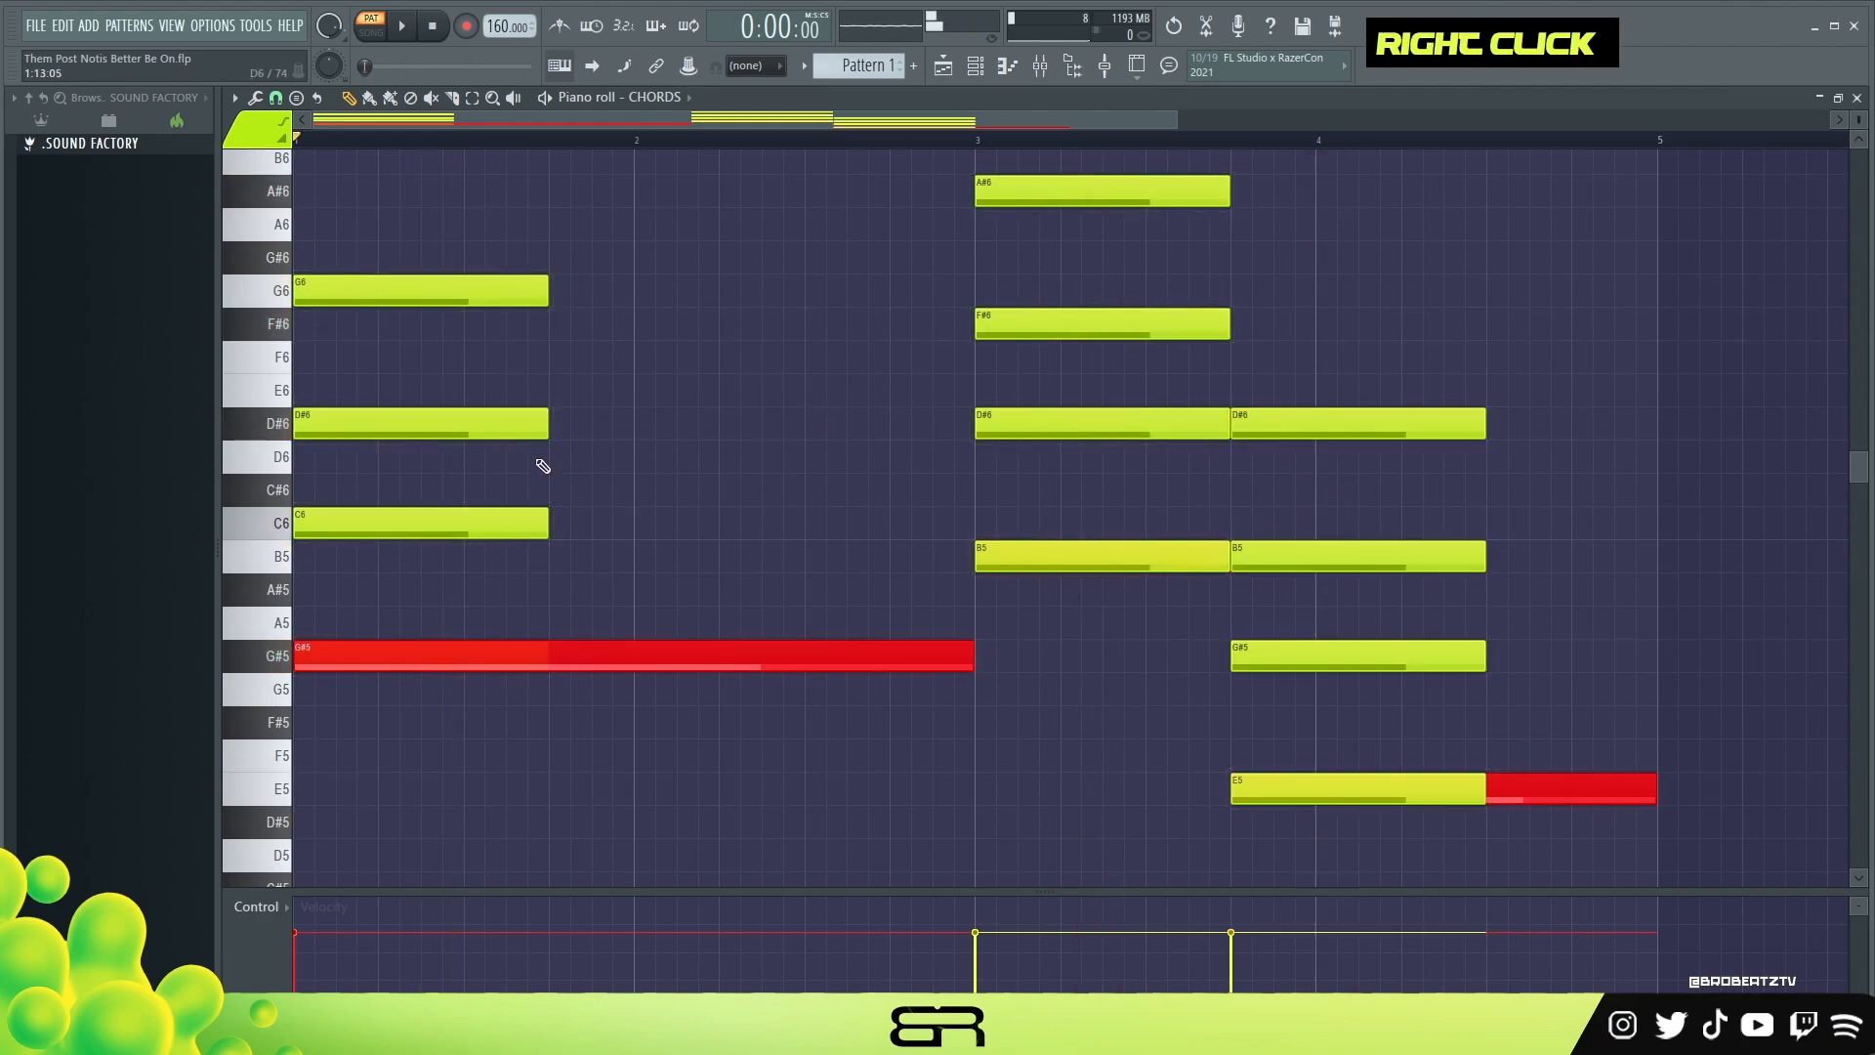
- Lower the C6 and G6 notes of the first chord by one semitone to B5 and F#6
ctrl+click(537, 291)
ctrl+shift+click(539, 523)
key(Down)
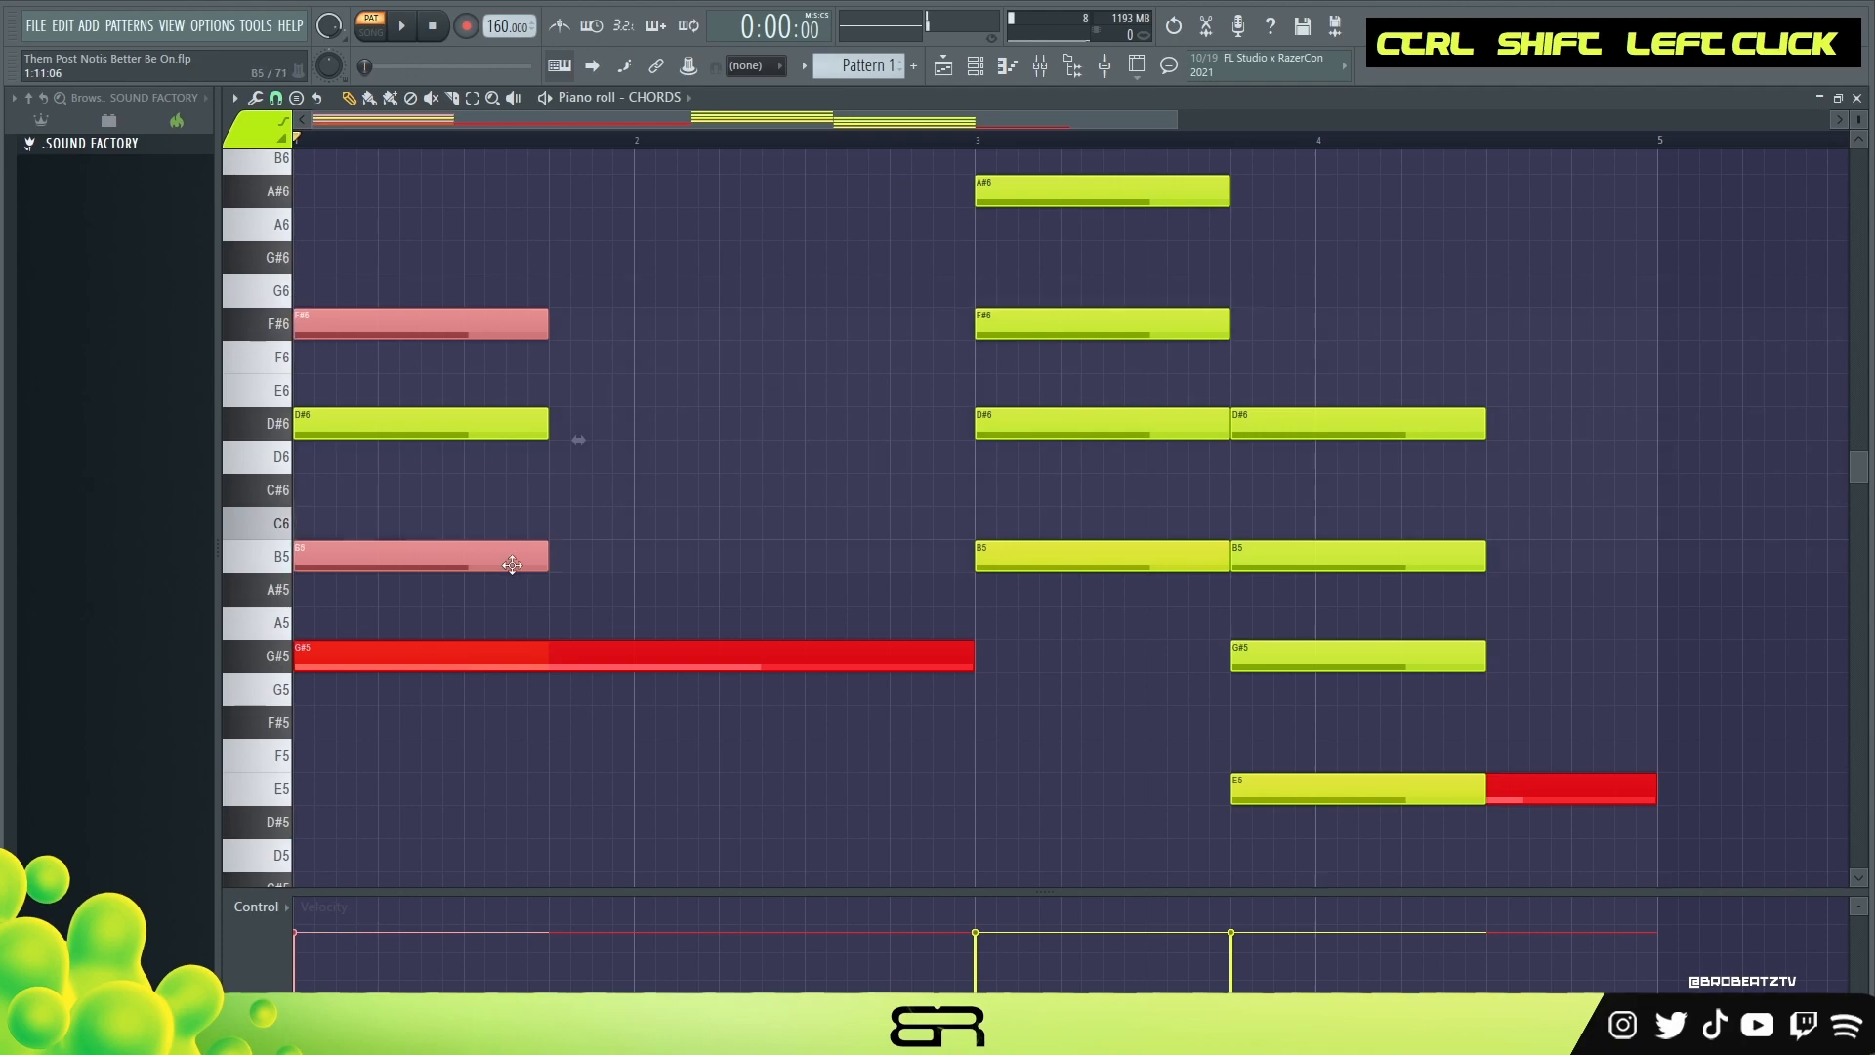
right_click(793, 477)
- Audition the chord progression with the altered first chord
alt+right_click(403, 536)
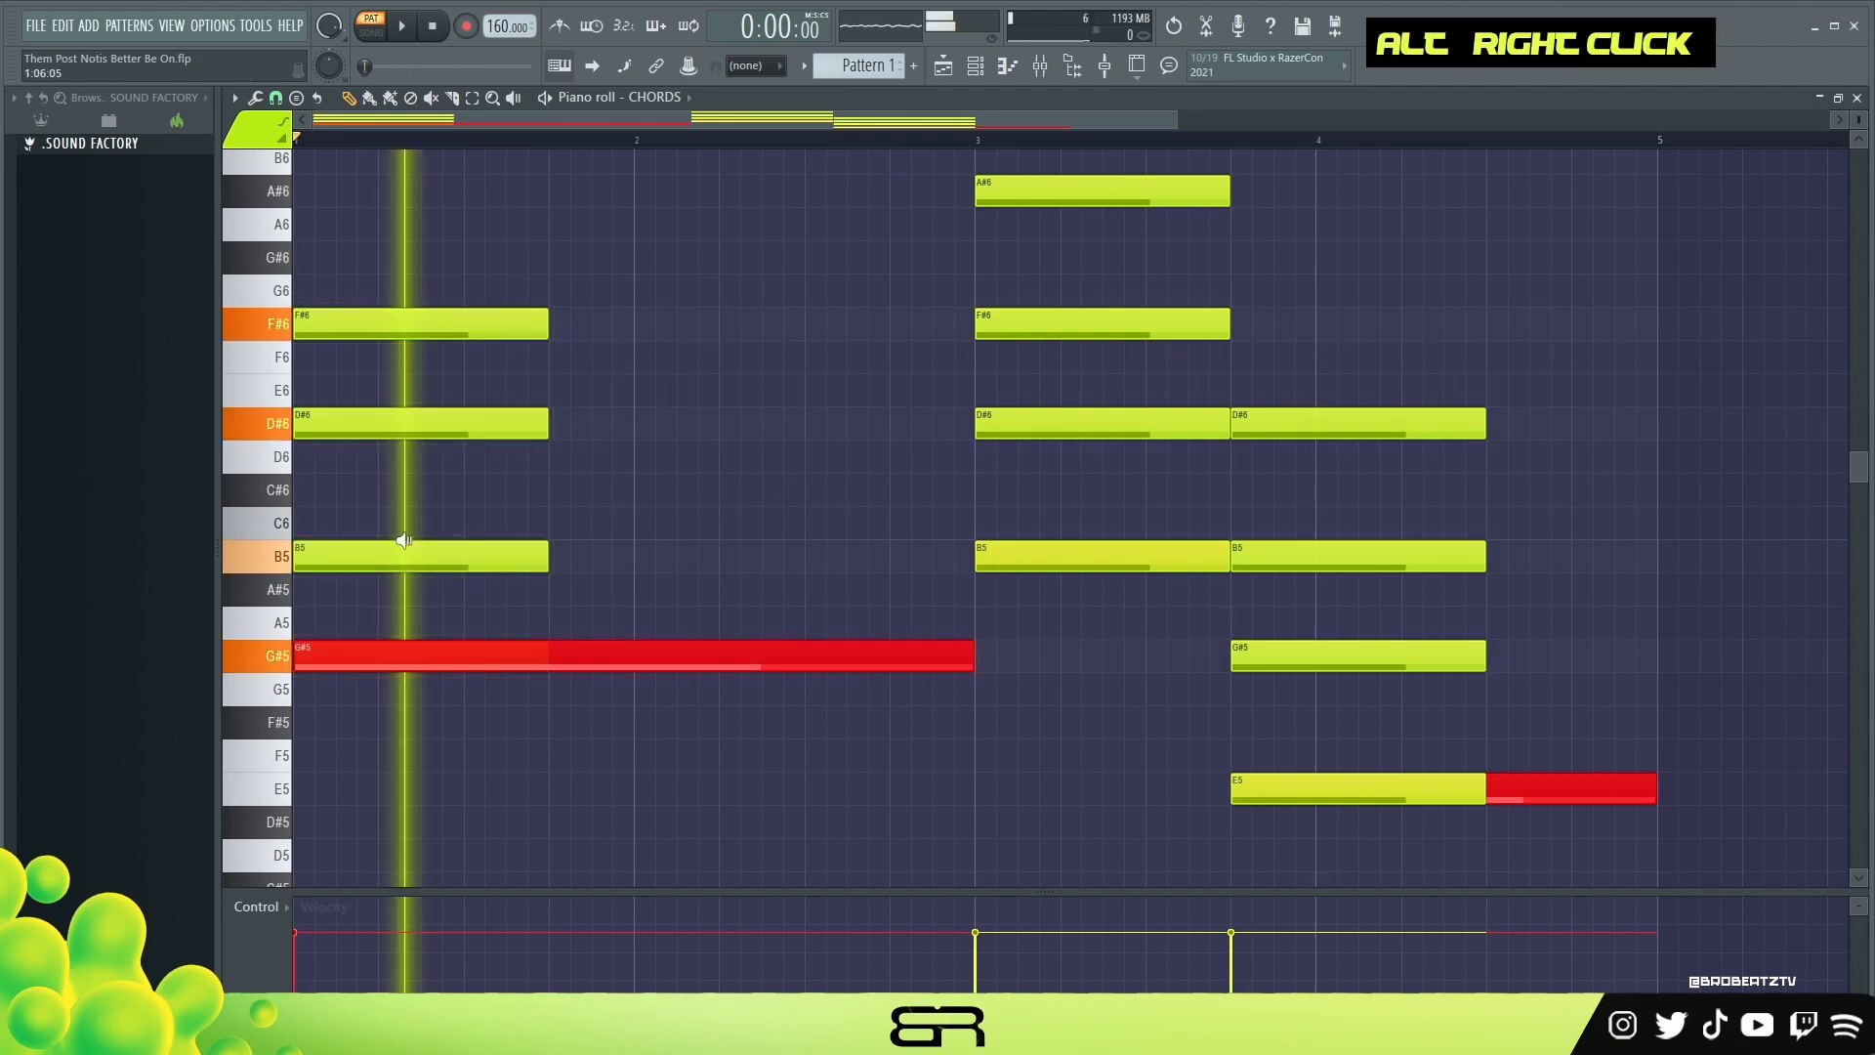
alt+right_click(1042, 469)
alt+right_click(1333, 493)
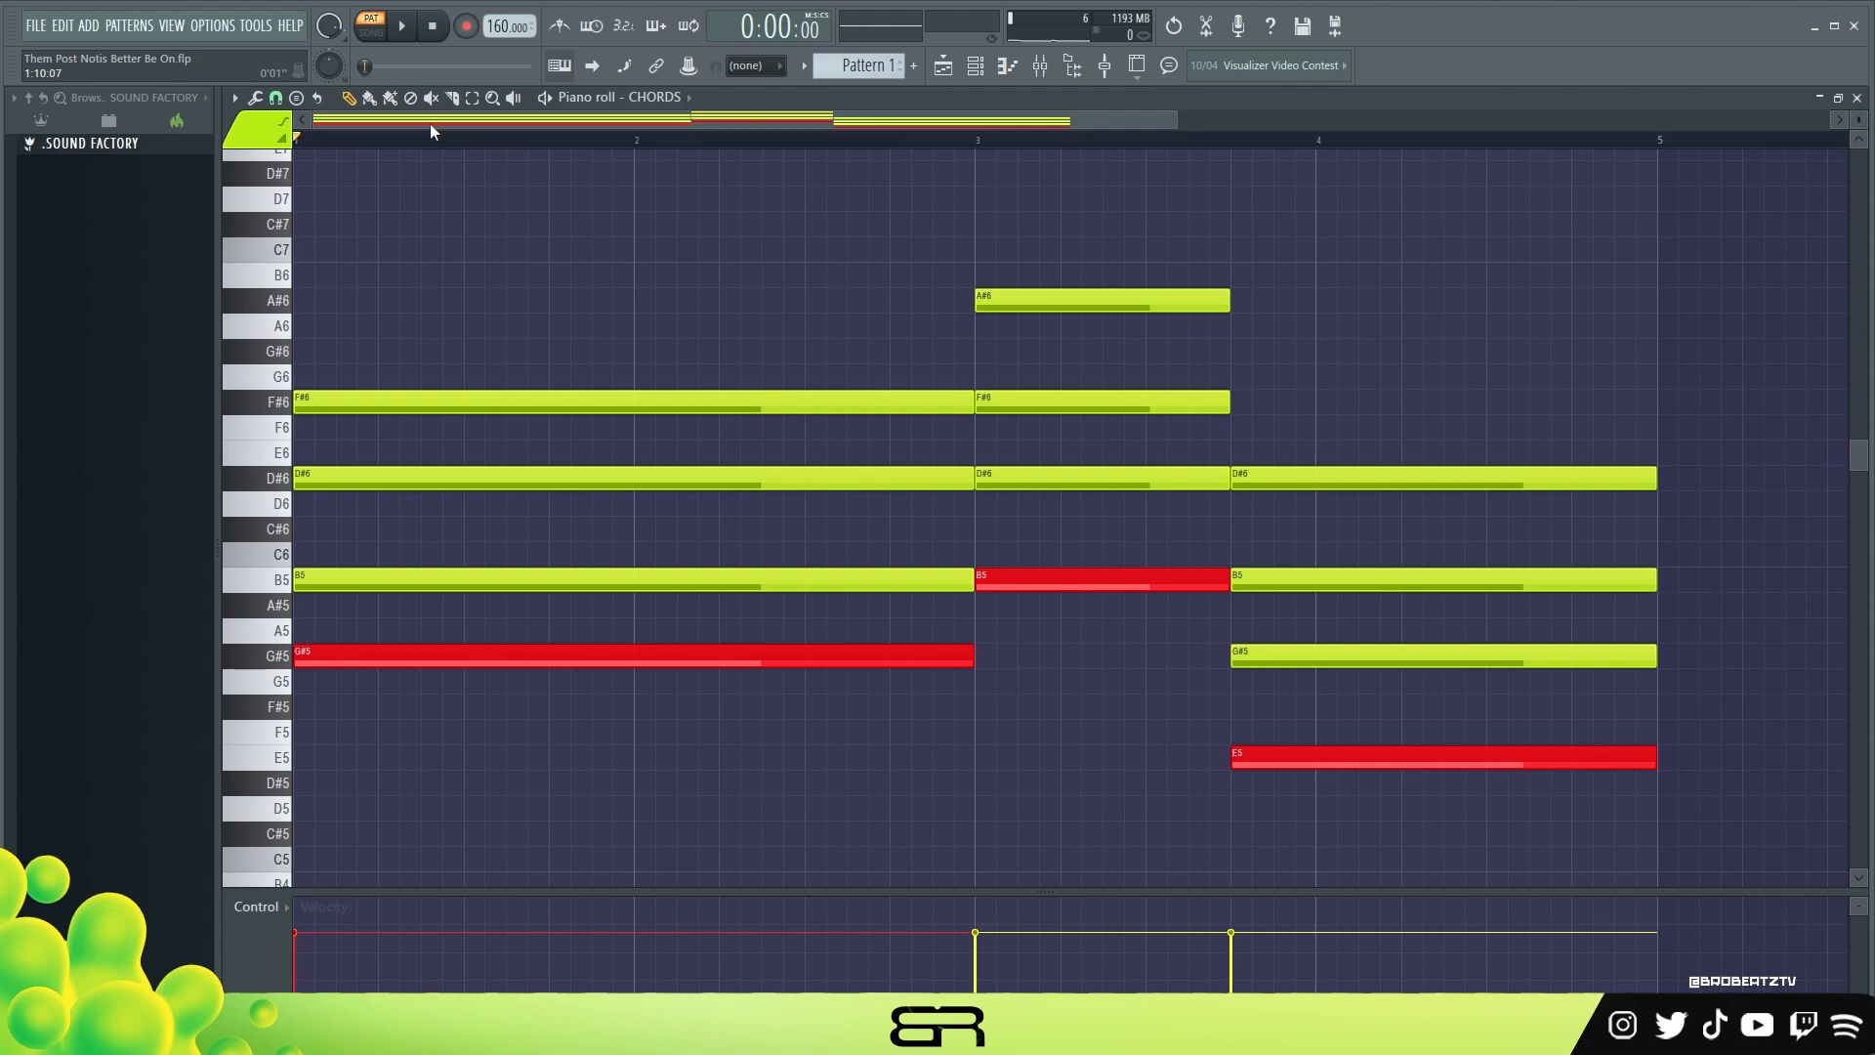
key(alt)
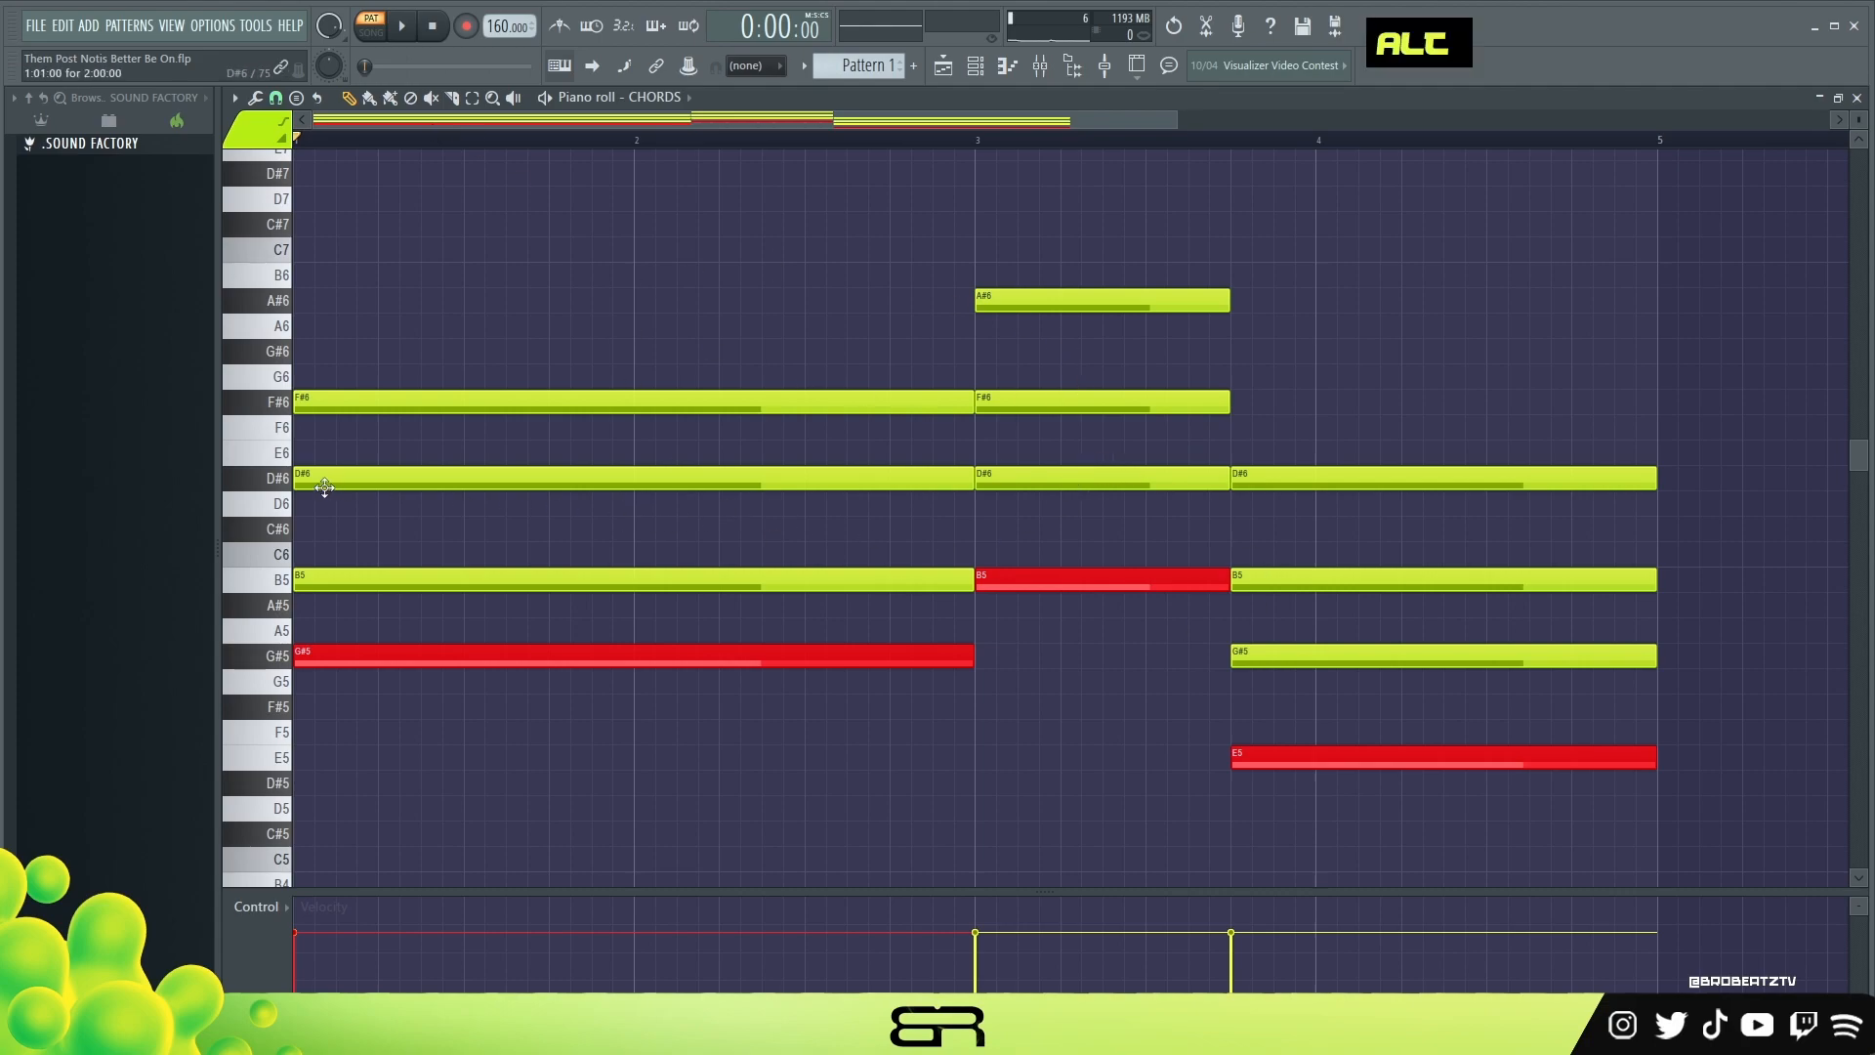
alt+right_click(777, 488)
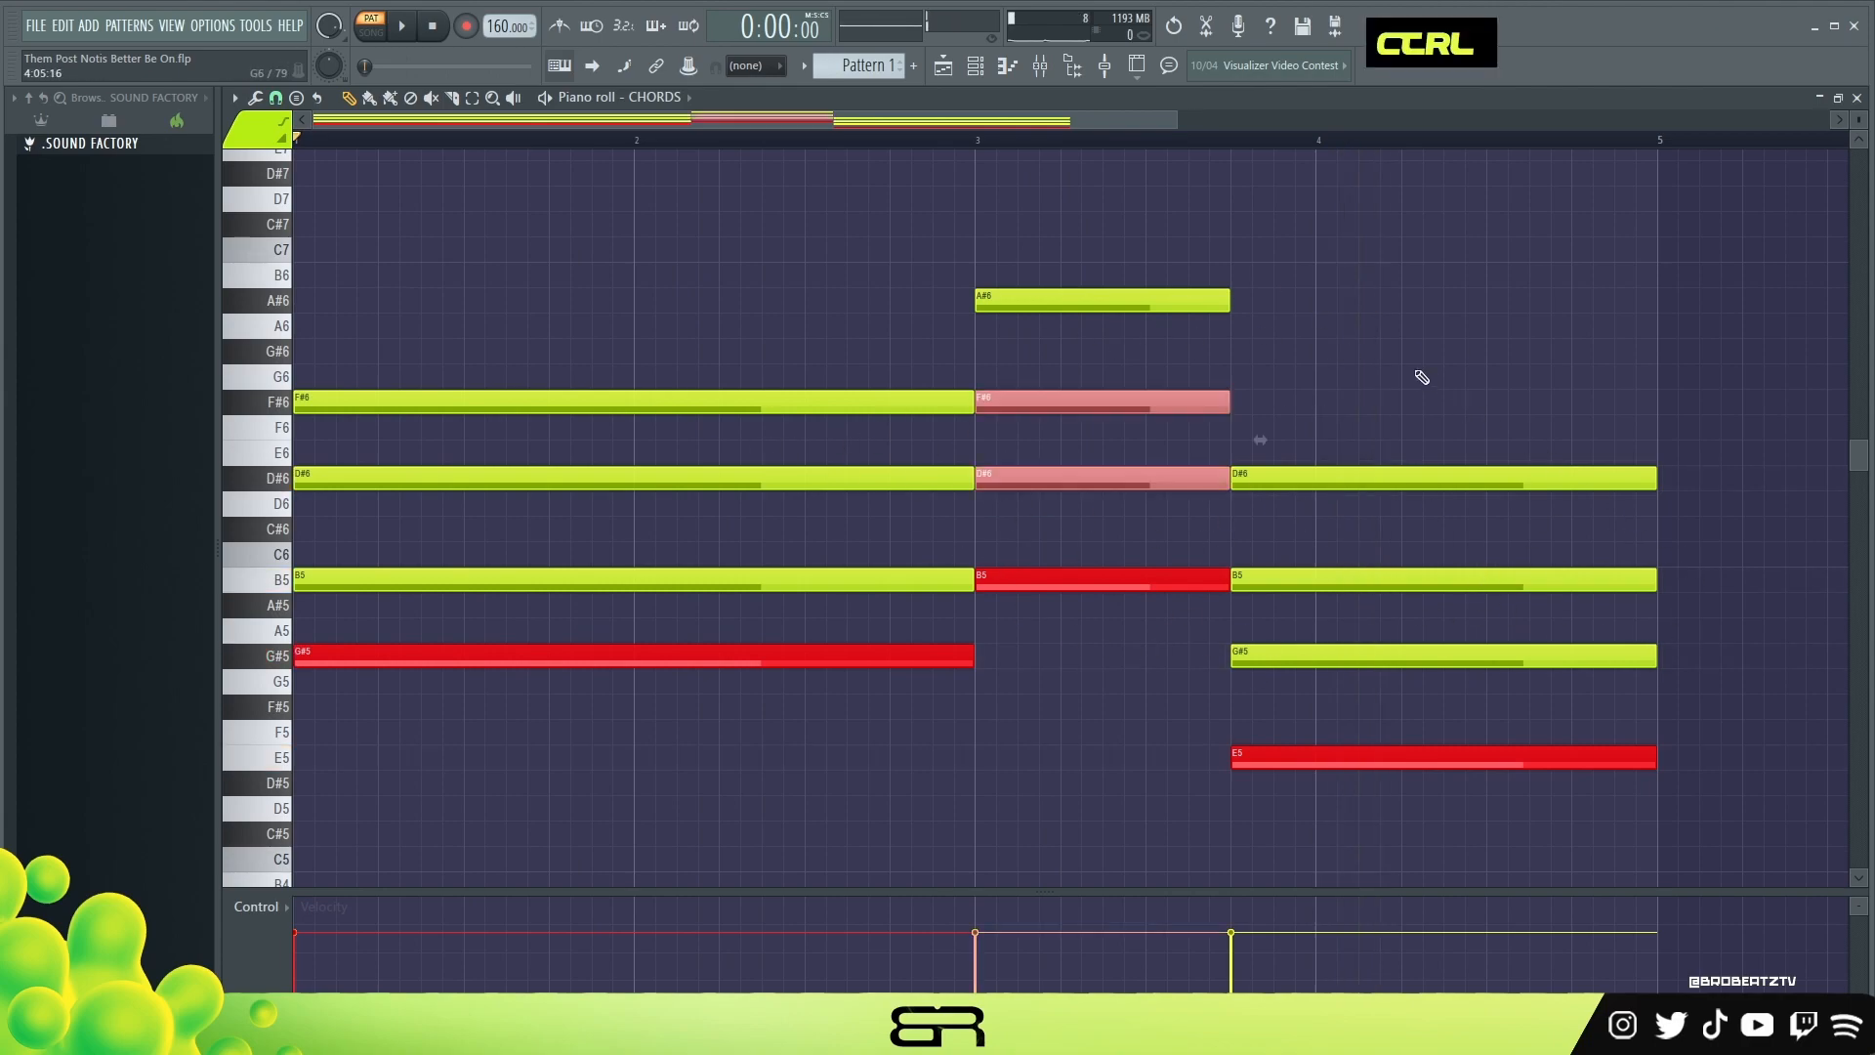
- Swap the last two chords so the E5 chord starts at bar 3 and the B5 chord follows it
ctrl+drag(1412, 390, 1356, 840)
ctrl+drag(1067, 190, 1723, 592)
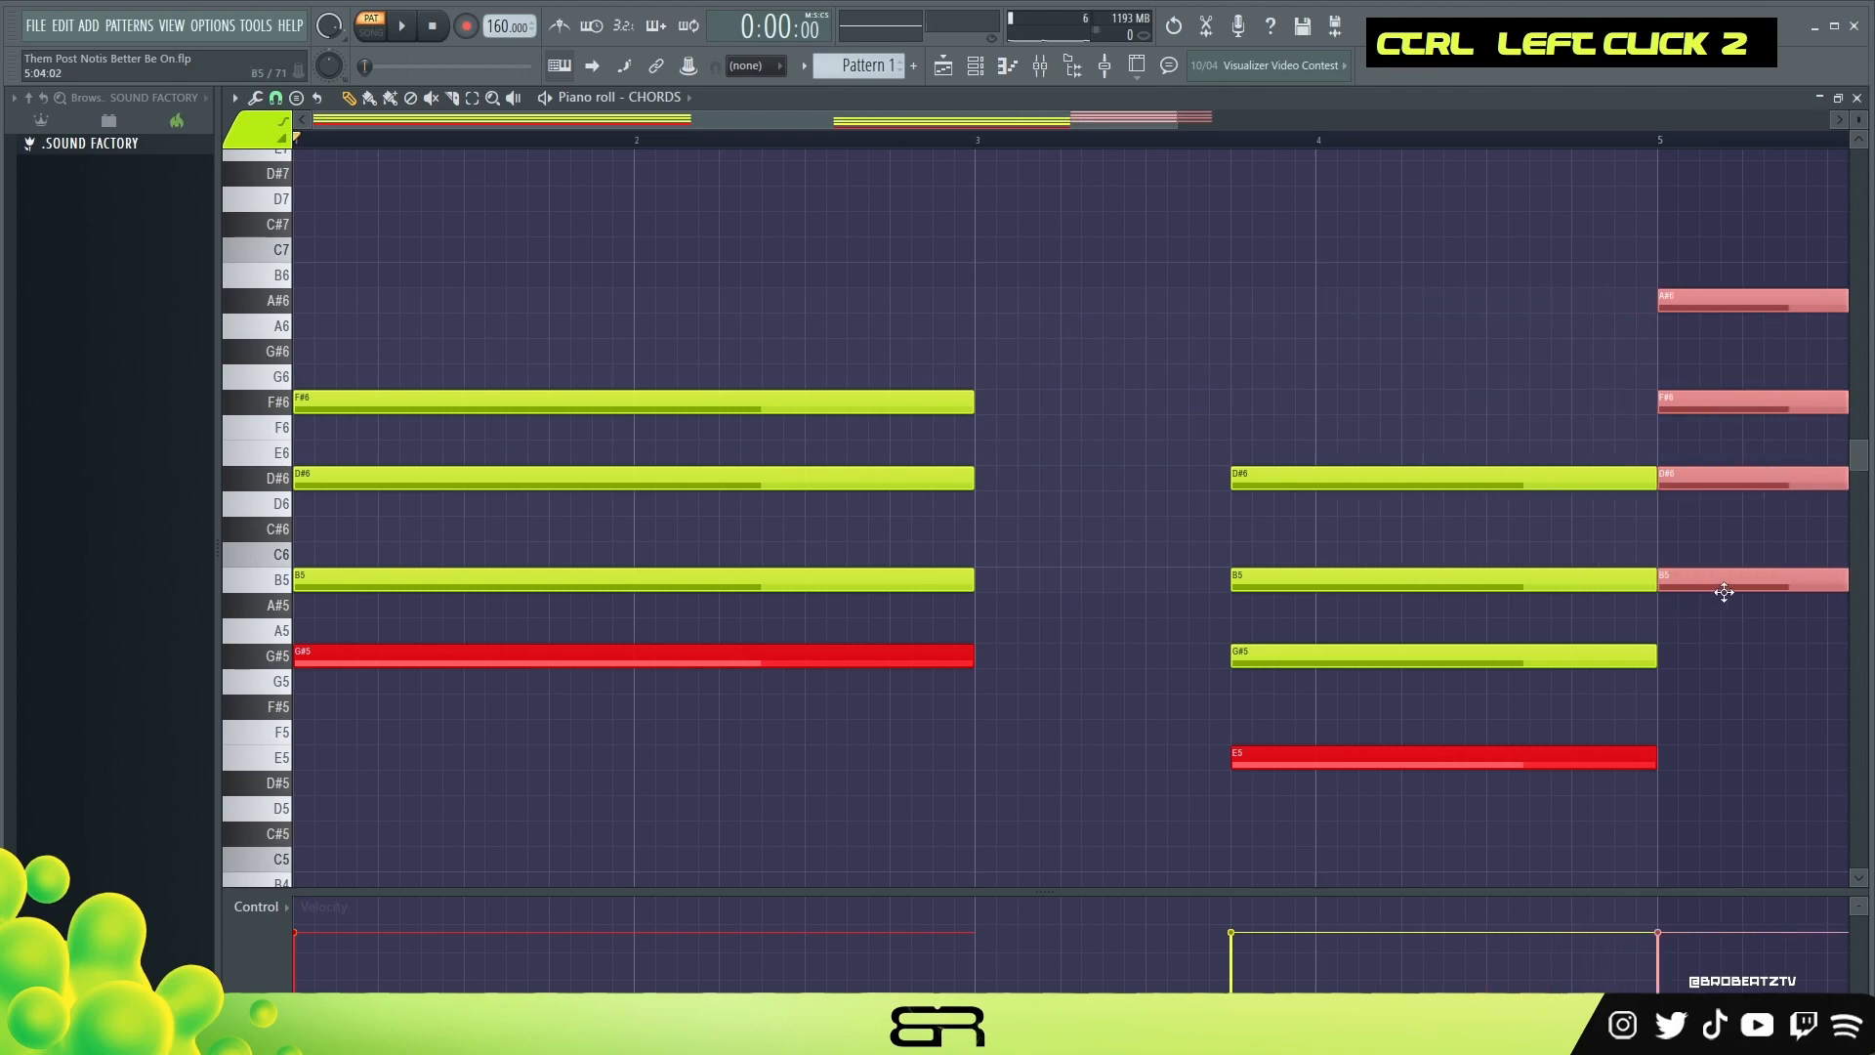
ctrl+drag(1277, 188, 1708, 742)
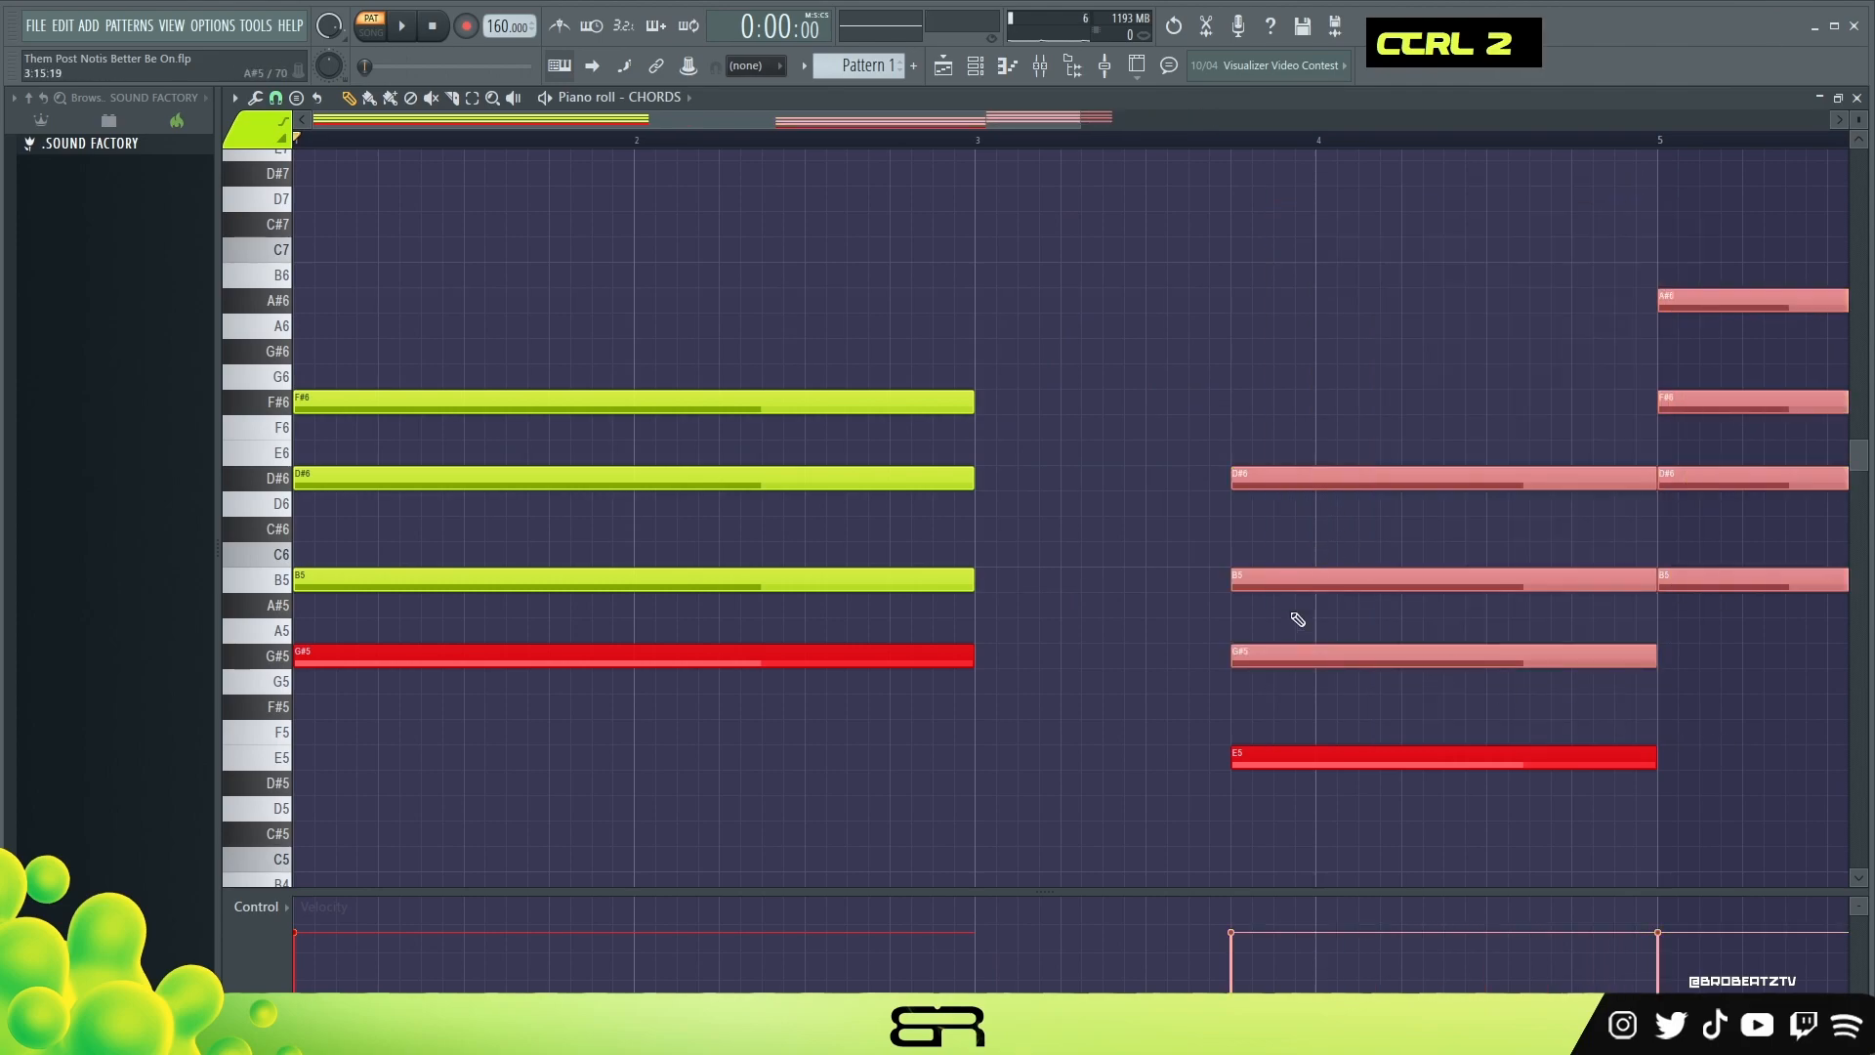
ctrl+shift+click(1289, 756)
drag(1307, 480, 1060, 479)
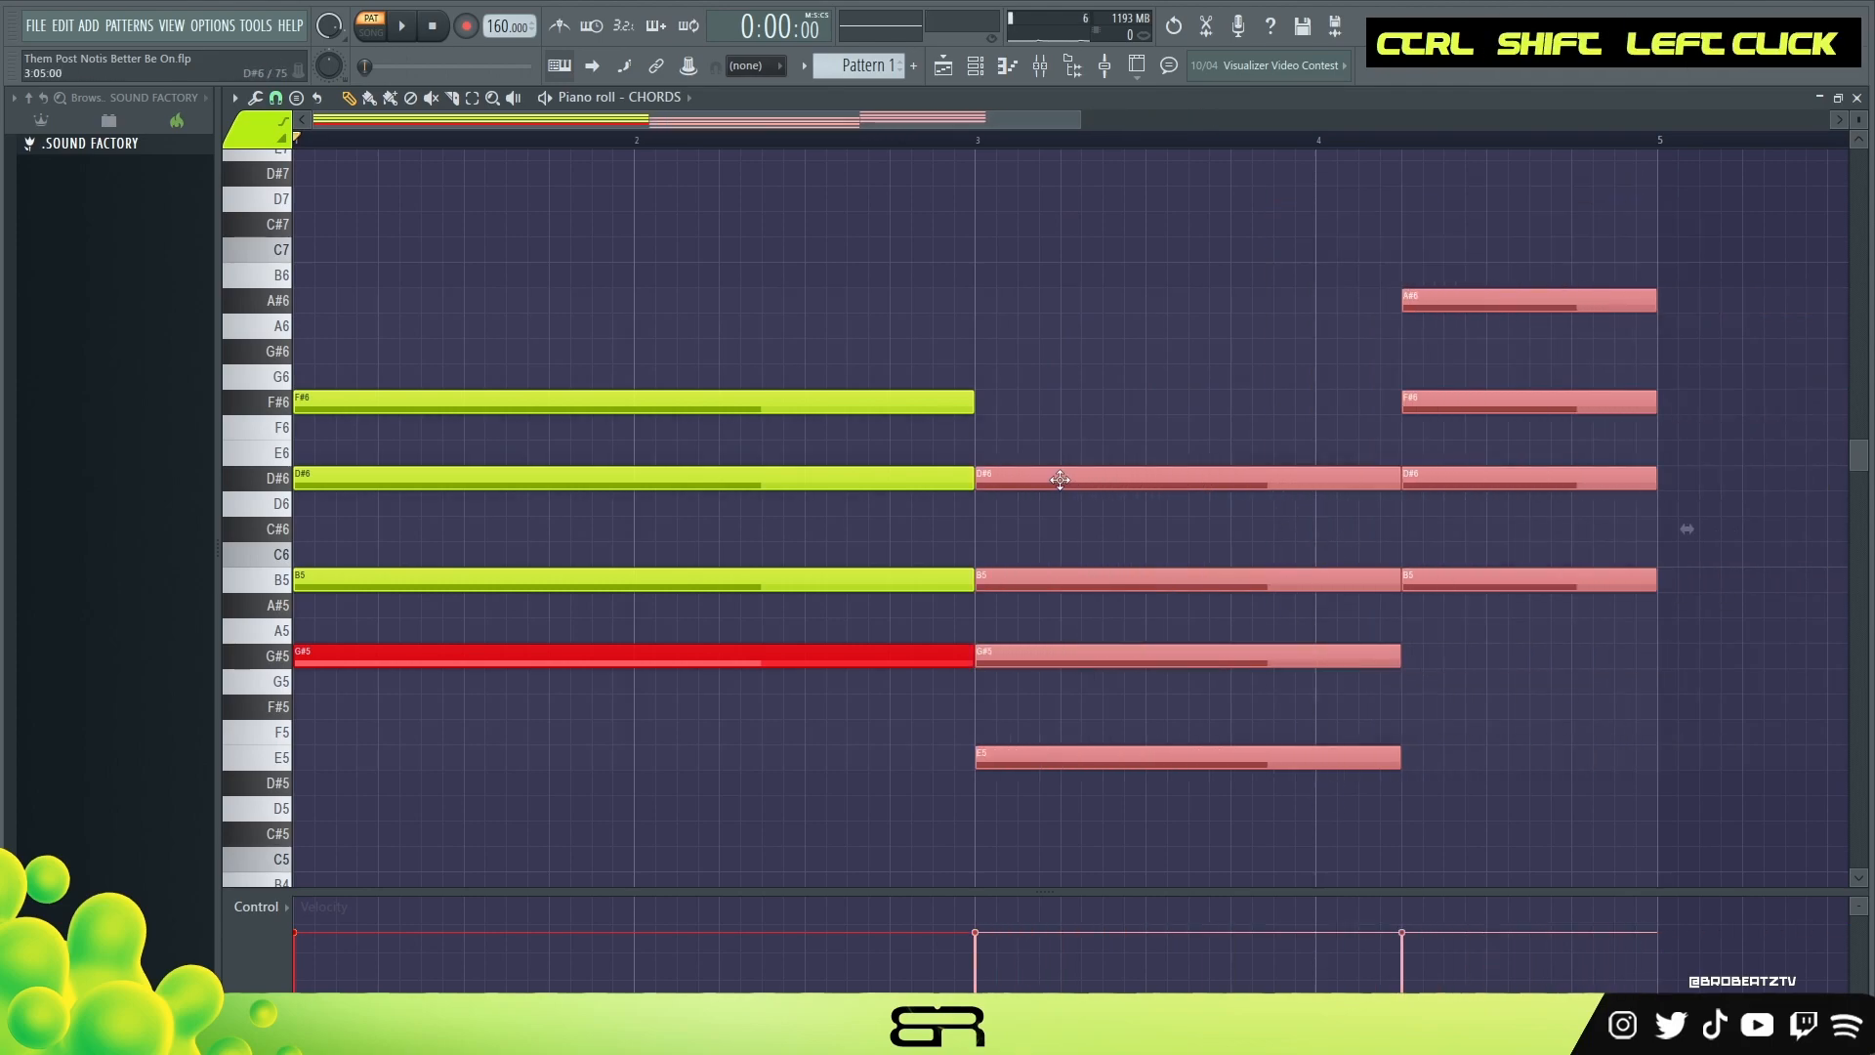
right_click(1121, 430)
- Shorten the E5 chord to three beats and extend the start of the B5 chord back to meet it
alt+drag(1402, 480, 1138, 493)
drag(1254, 506, 1234, 506)
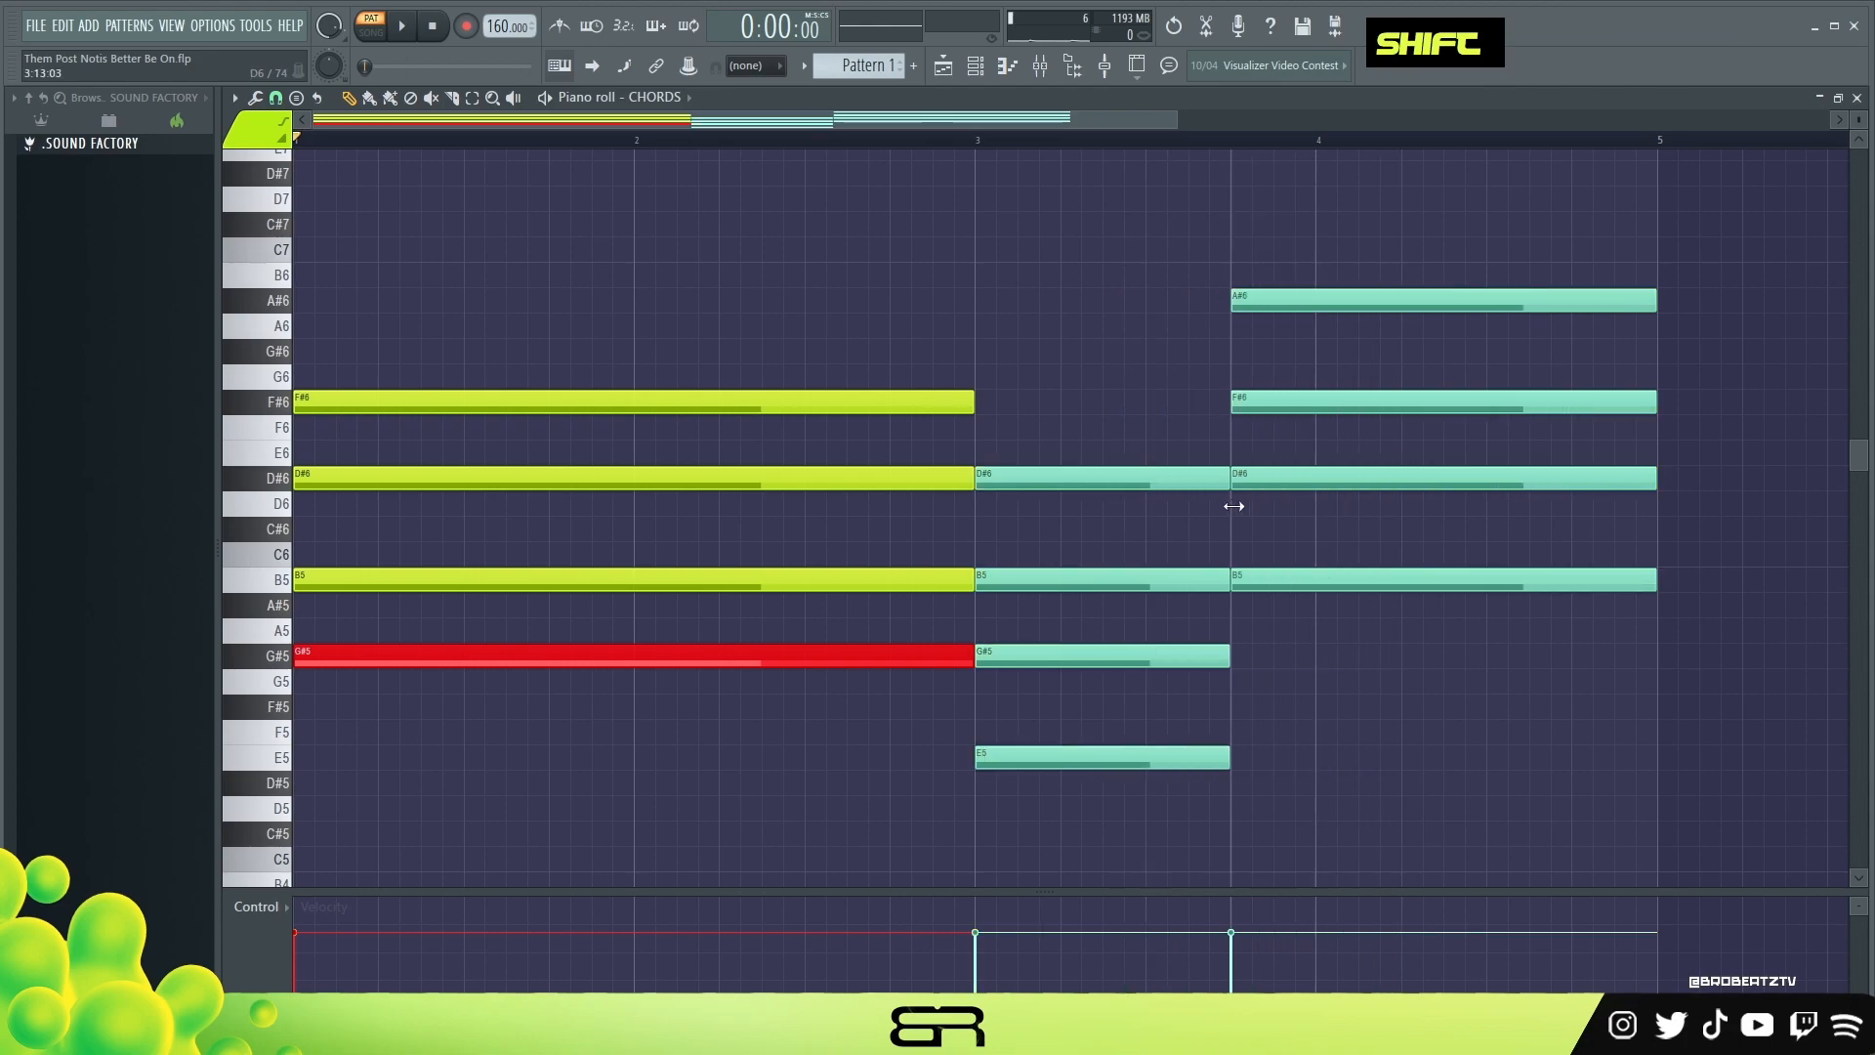
click(1419, 736)
- Raise the whole E5 chord at bar 3 by an octave and audition the progression
drag(1078, 442, 1100, 795)
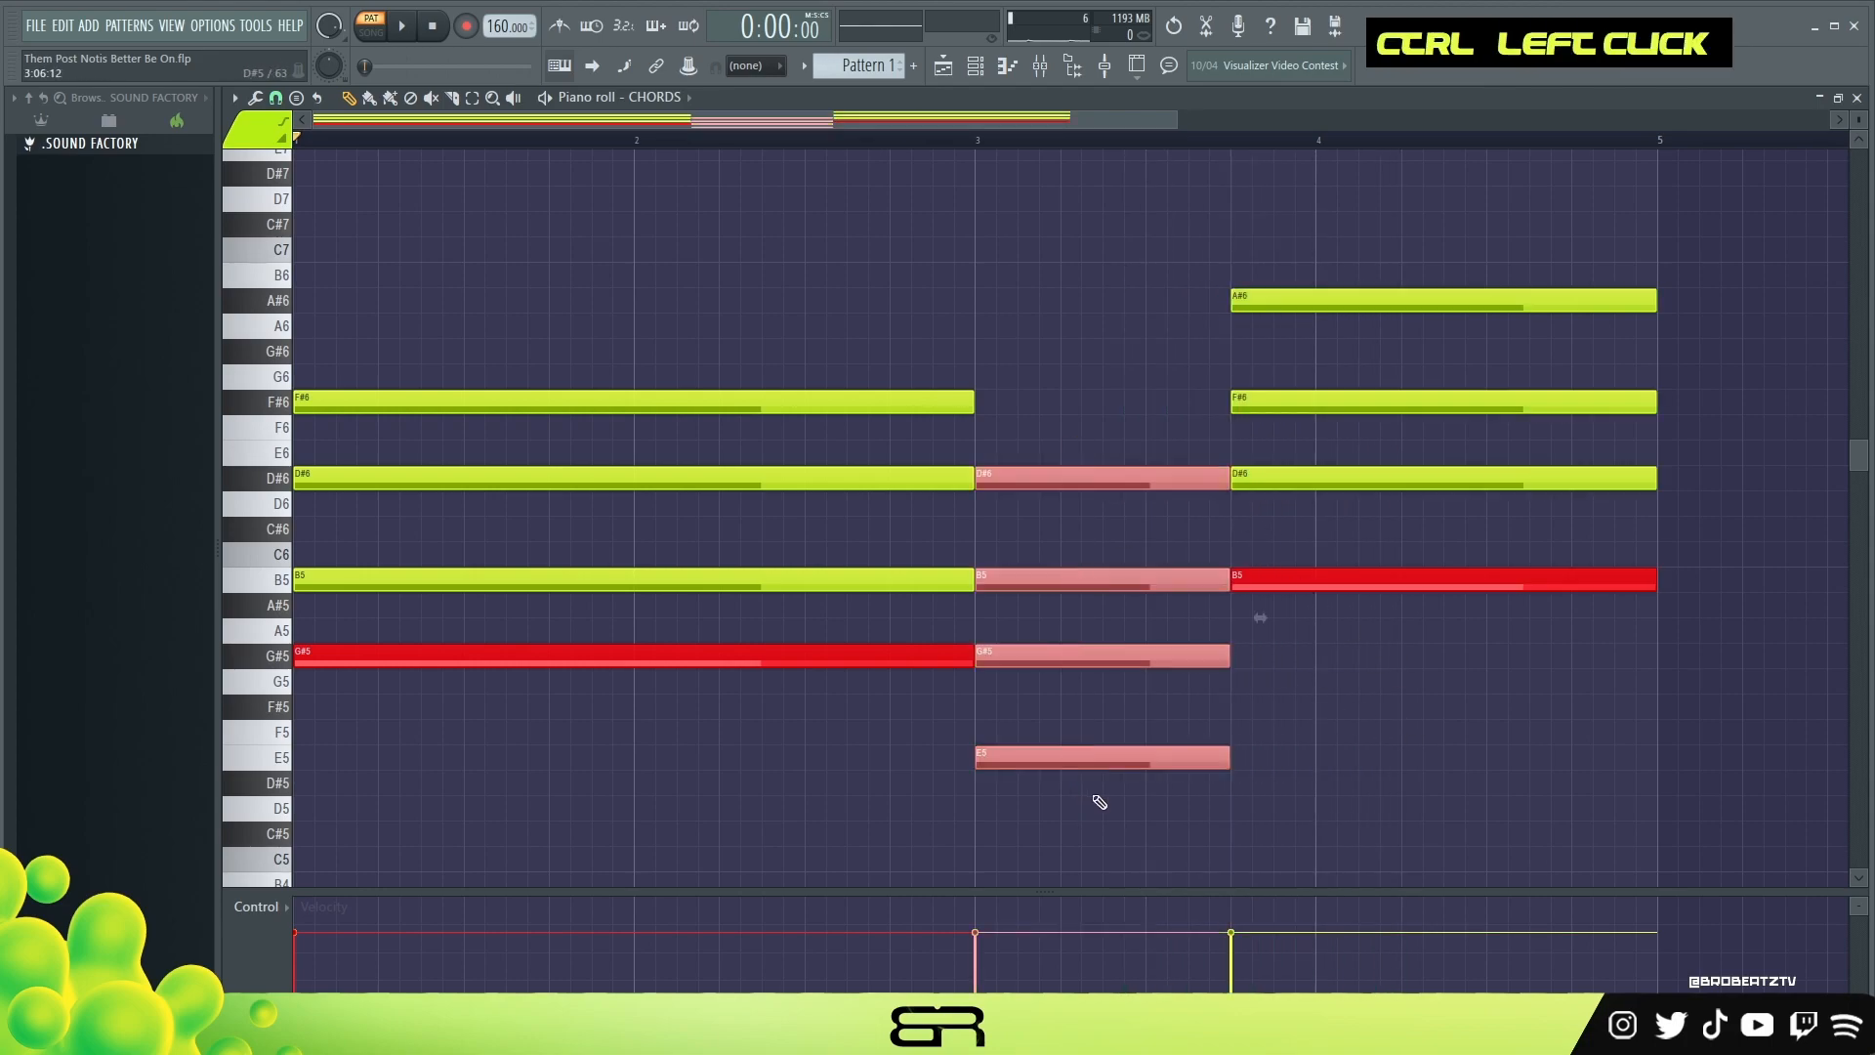
key(ctrl+Up)
scroll(1101, 705, up, 3)
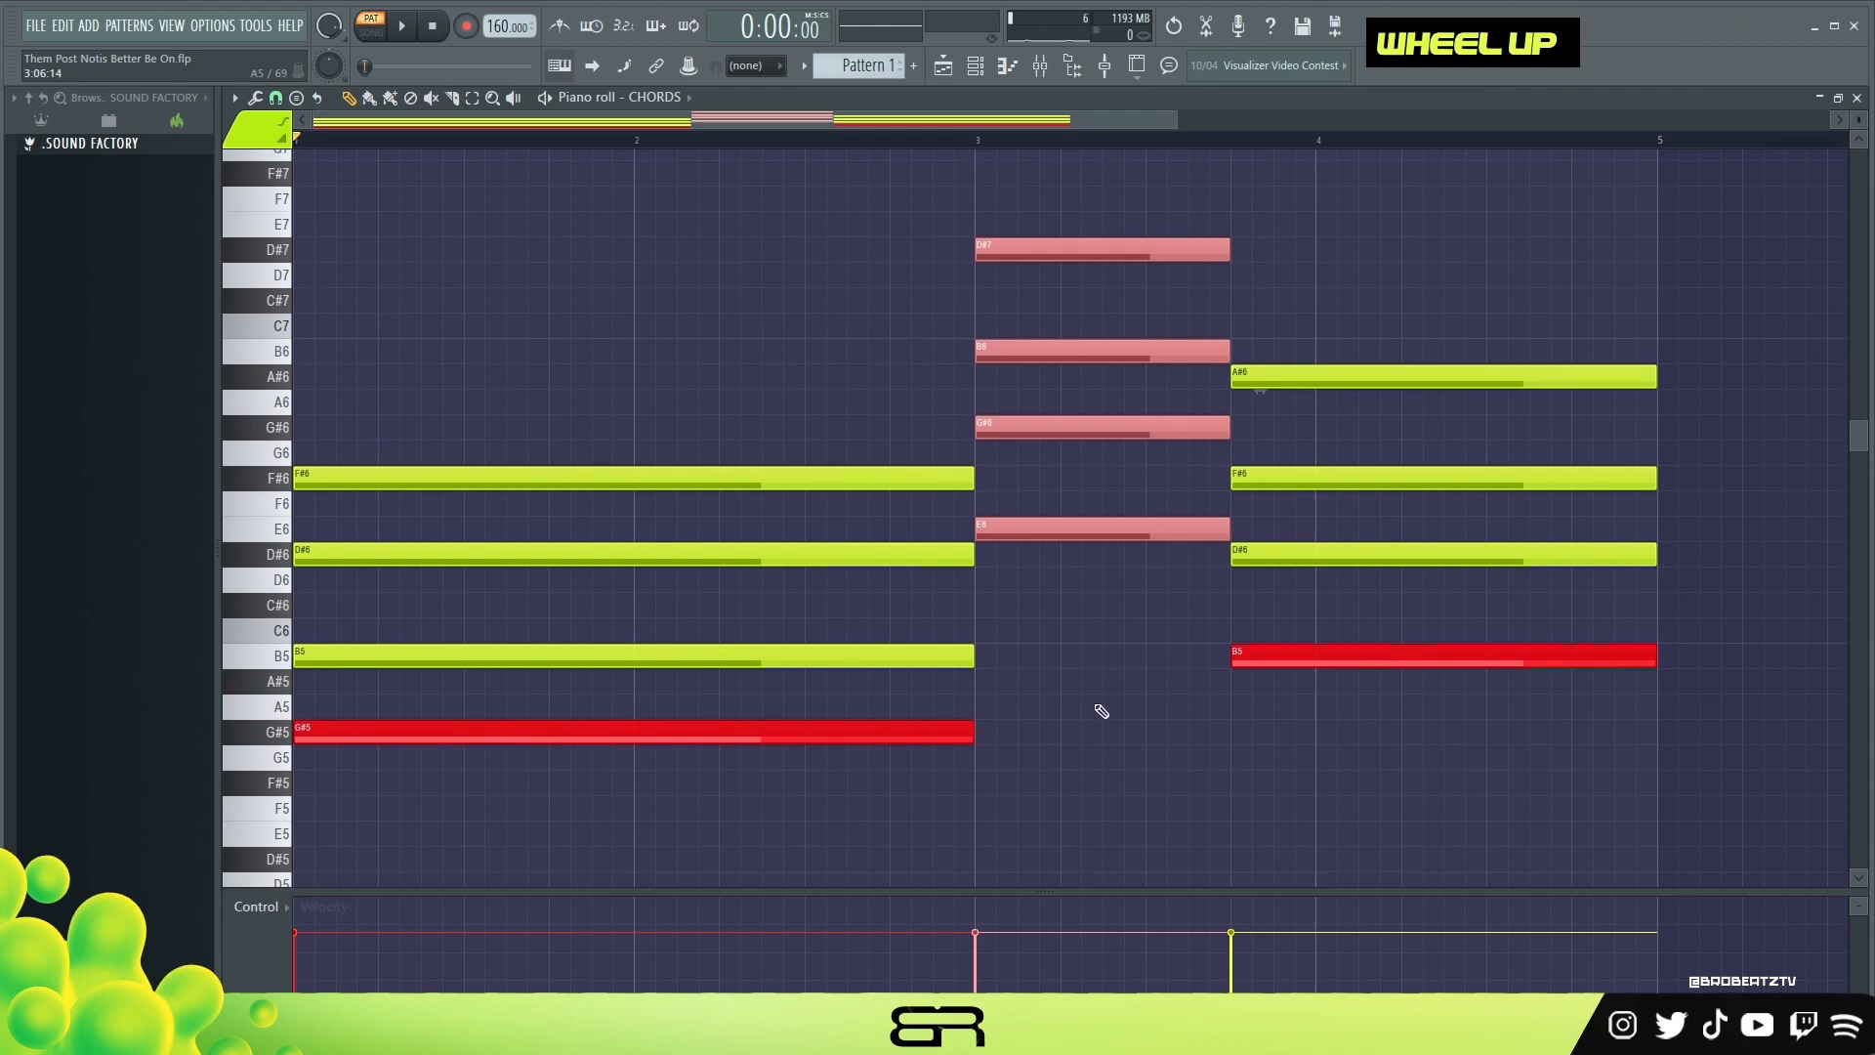
right_click(940, 703)
alt+right_click(340, 604)
drag(340, 604, 1500, 640)
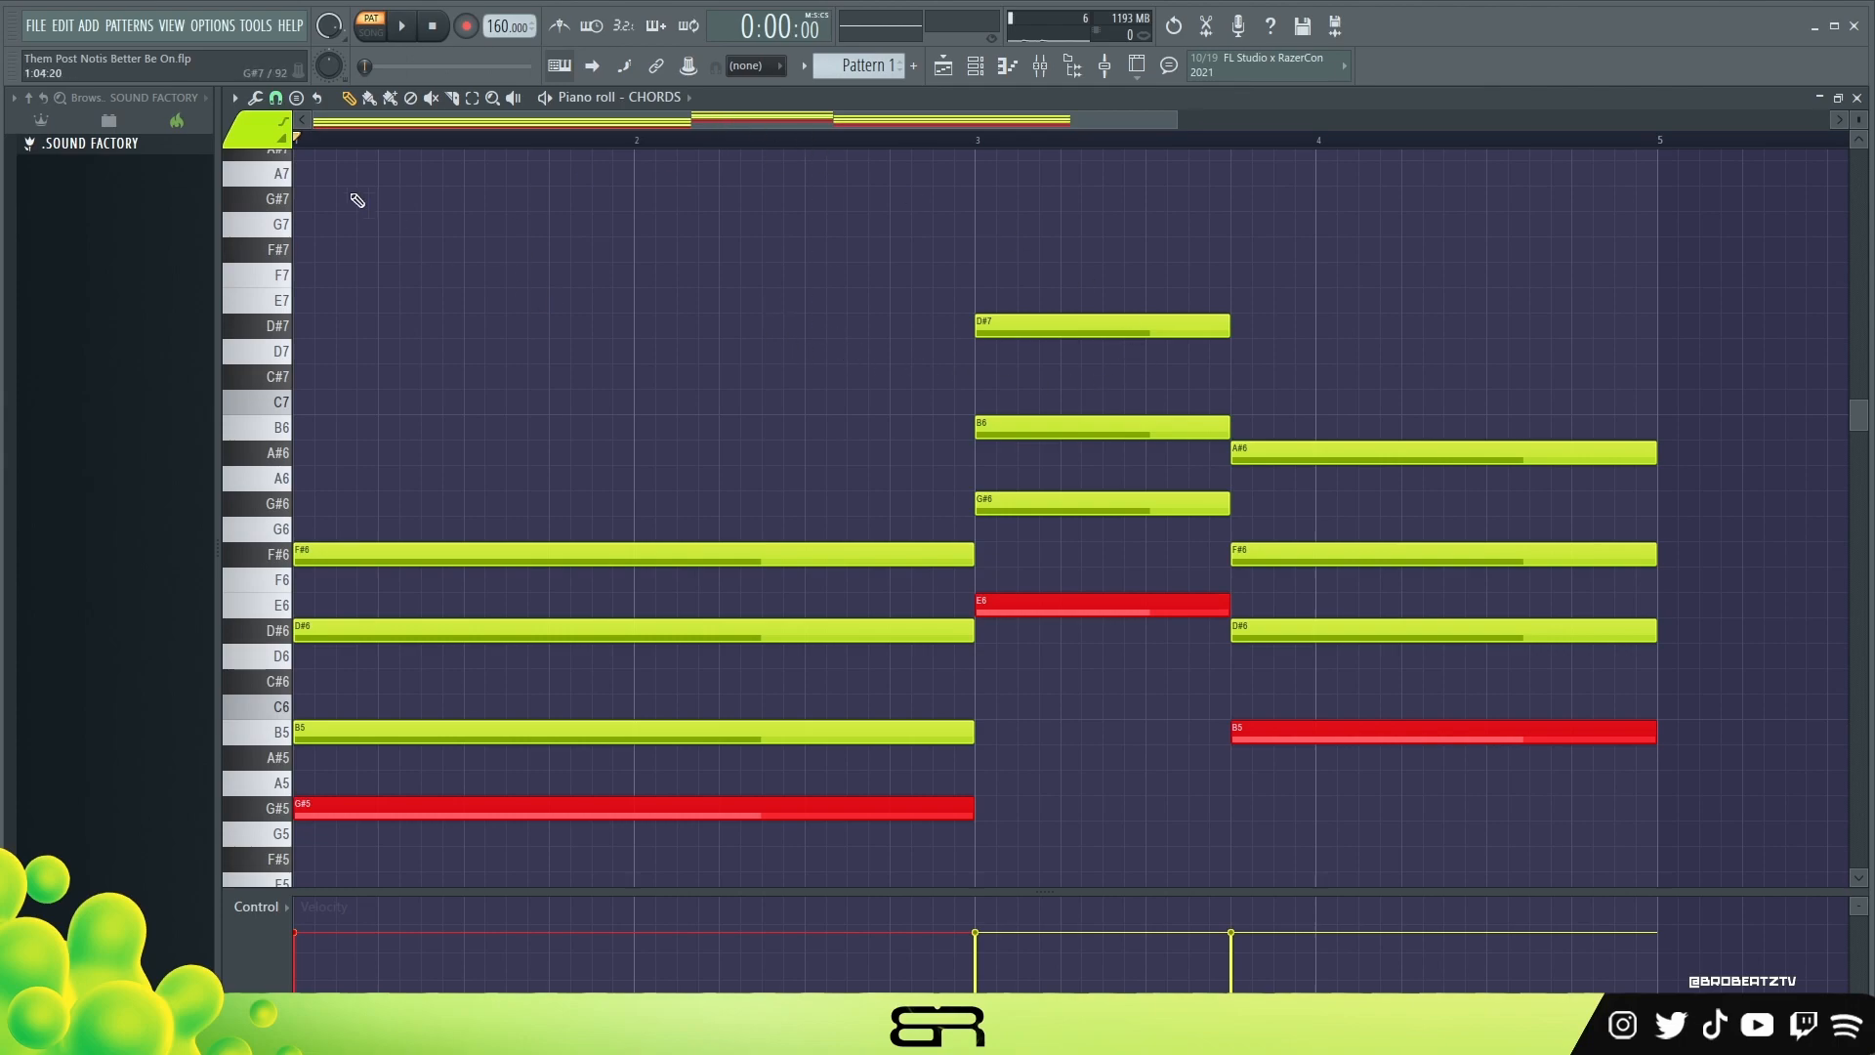
- Switch the note color to blue group 3 and select the first chord's B5 note, then clear the selection
click(255, 137)
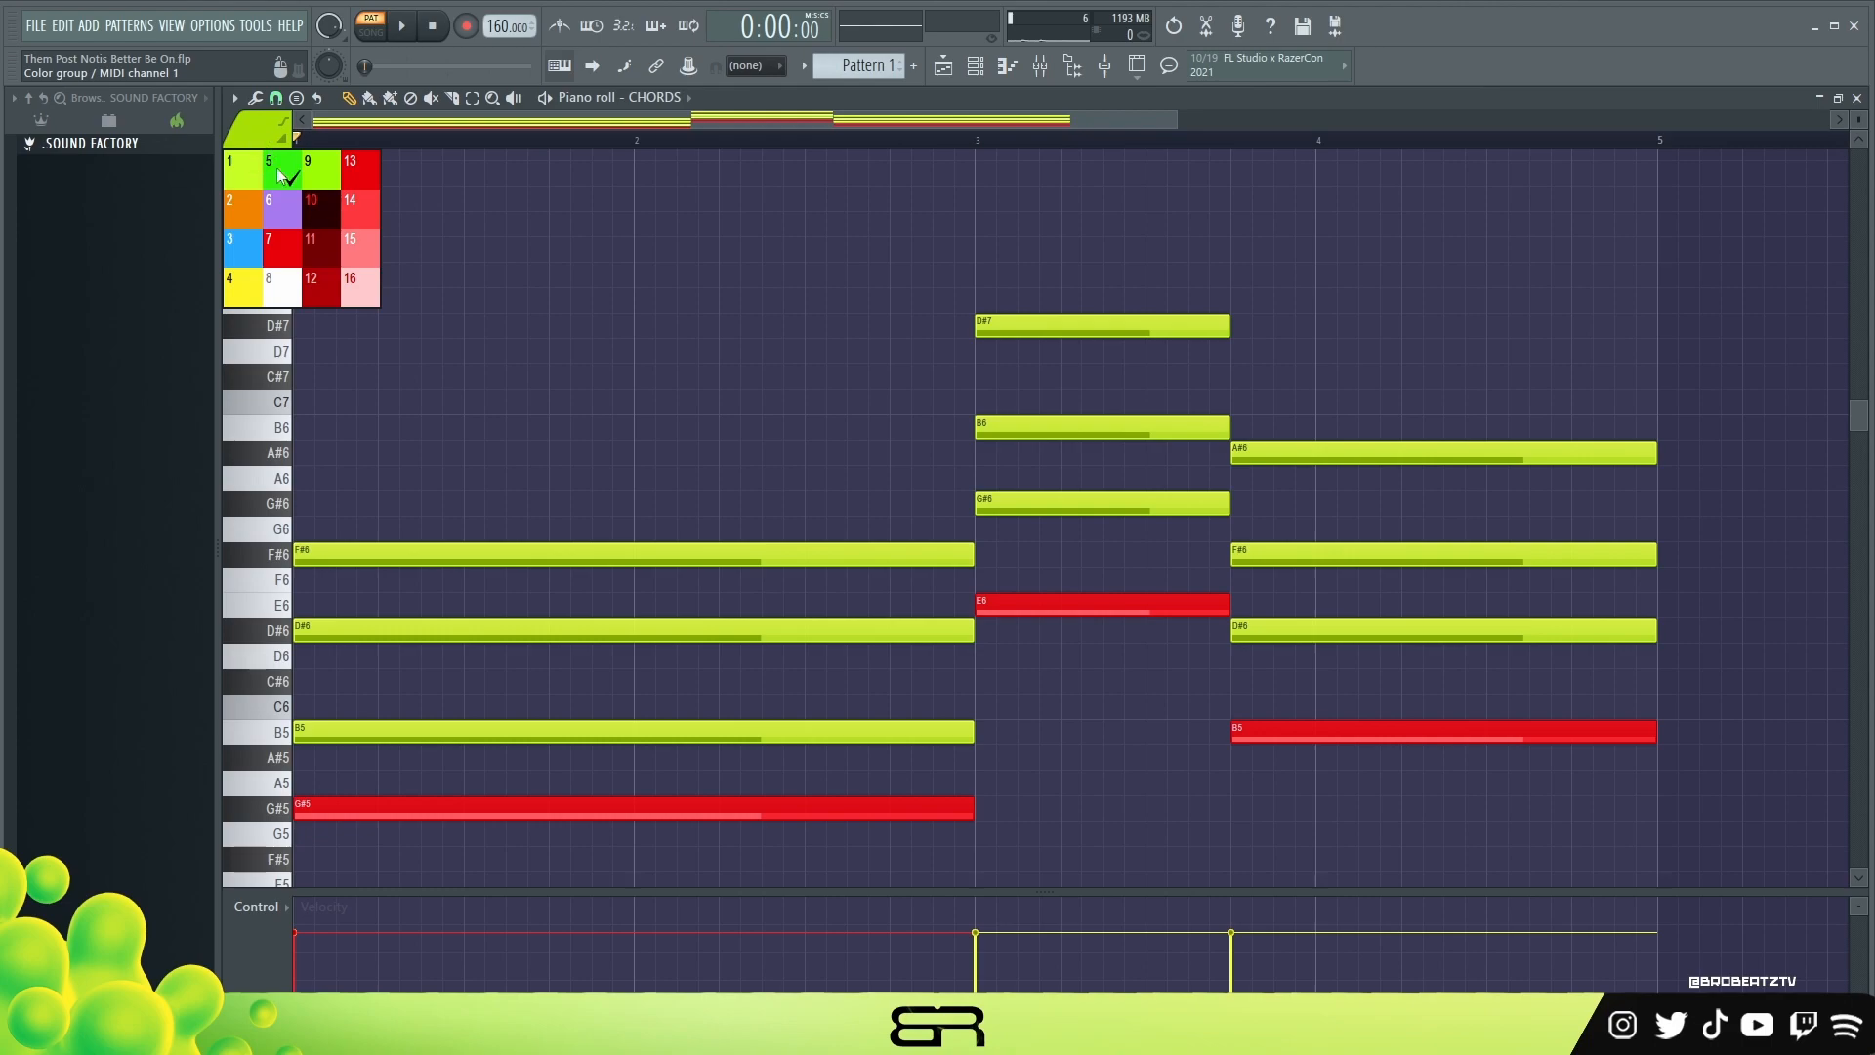
click(252, 253)
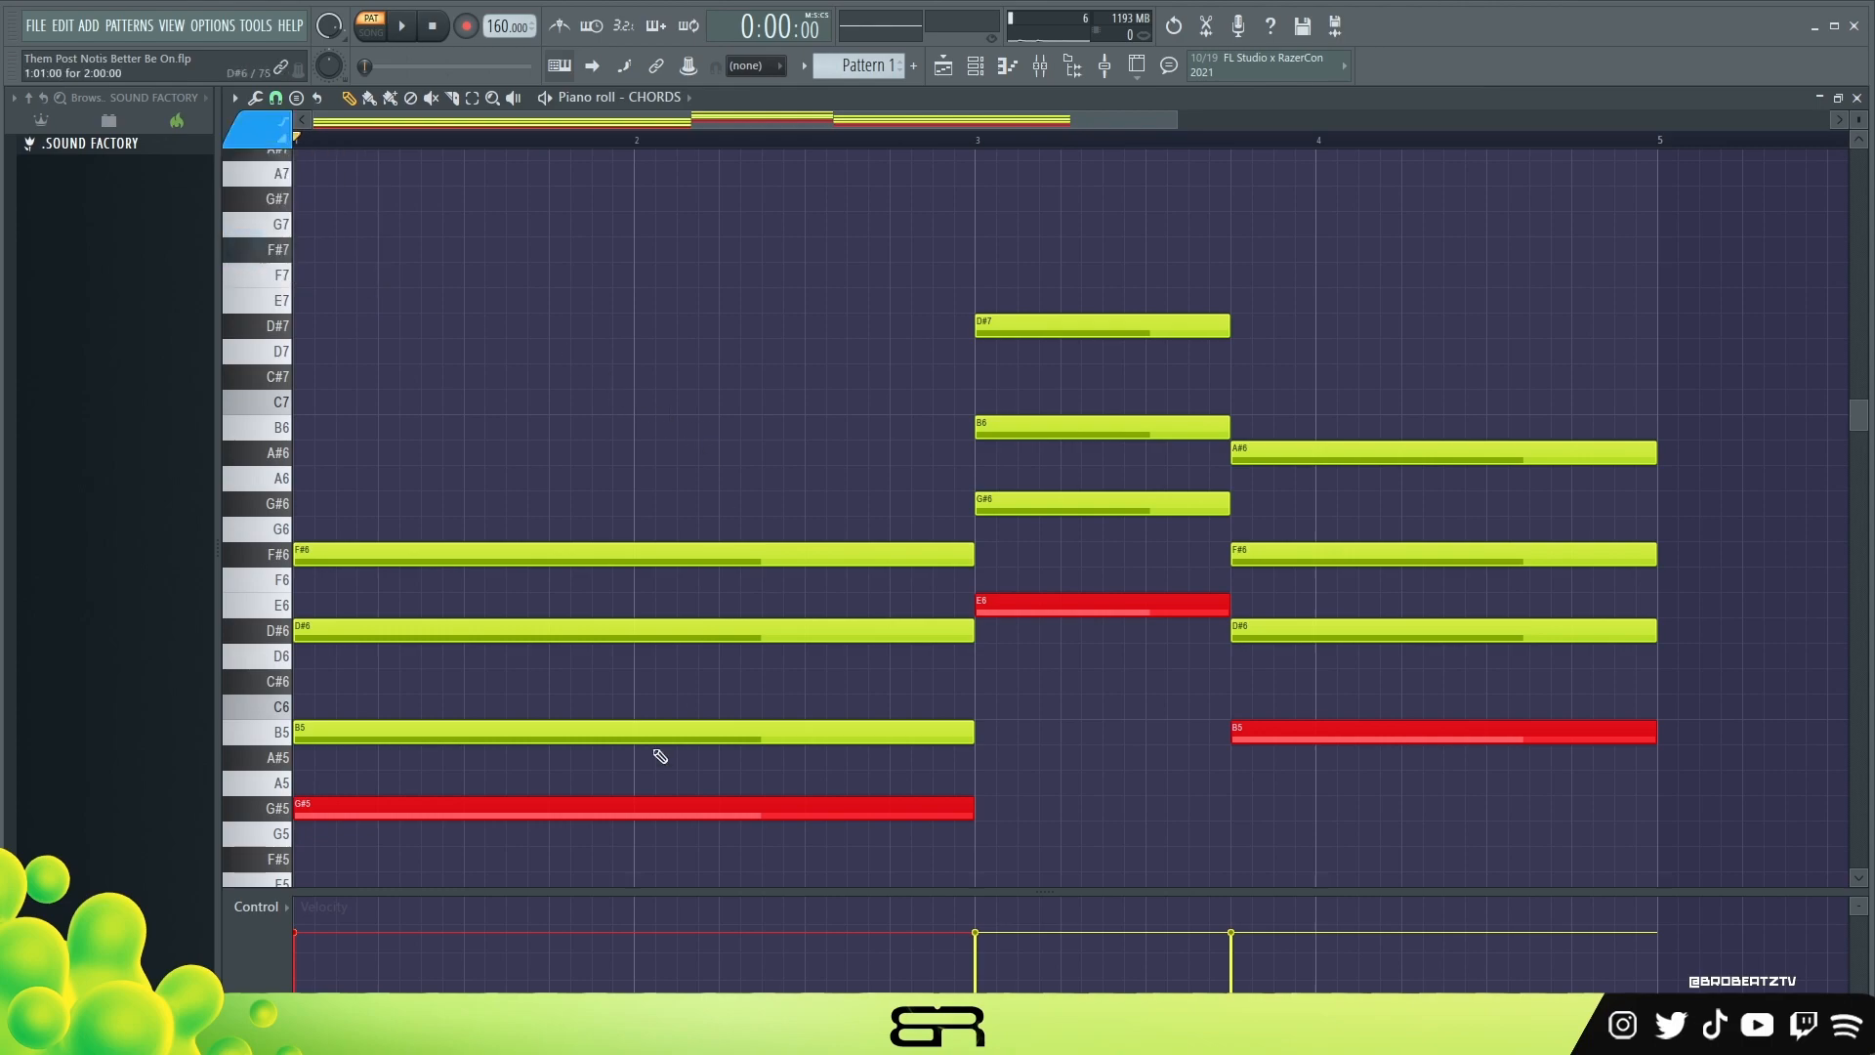
ctrl+shift+click(512, 739)
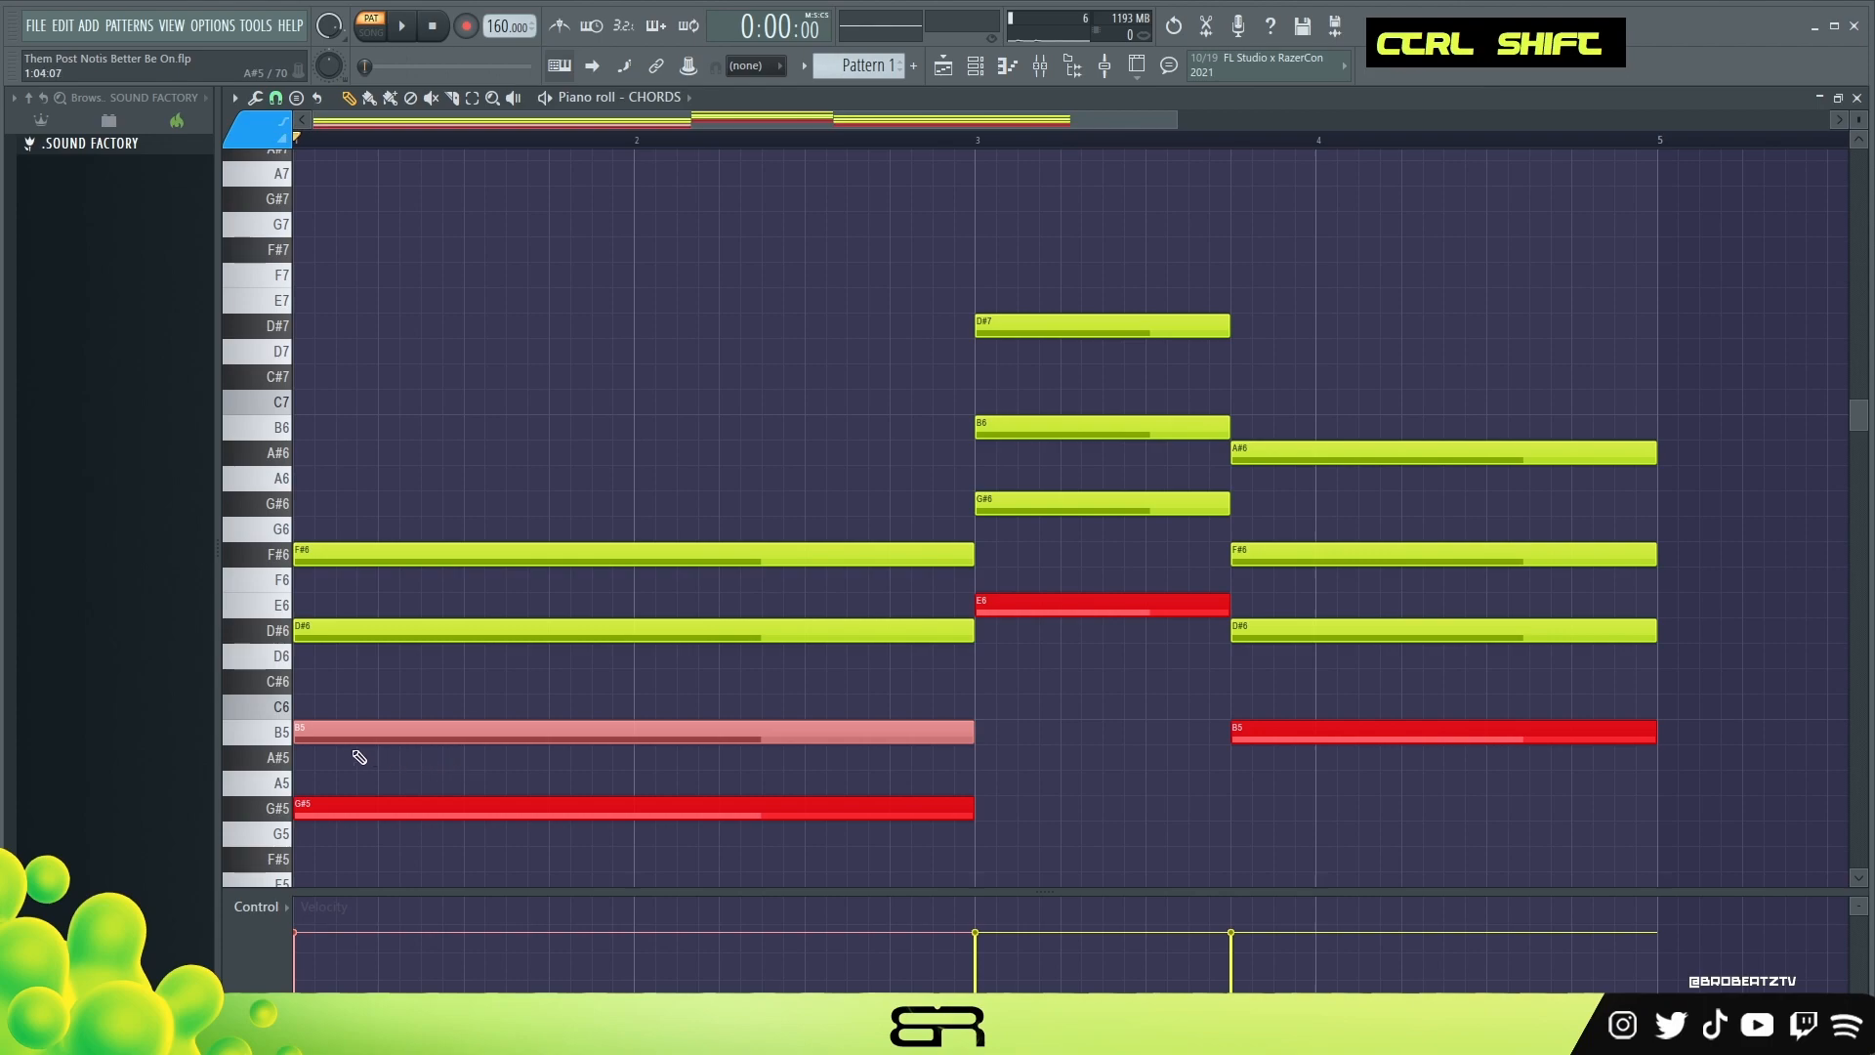
right_click(390, 692)
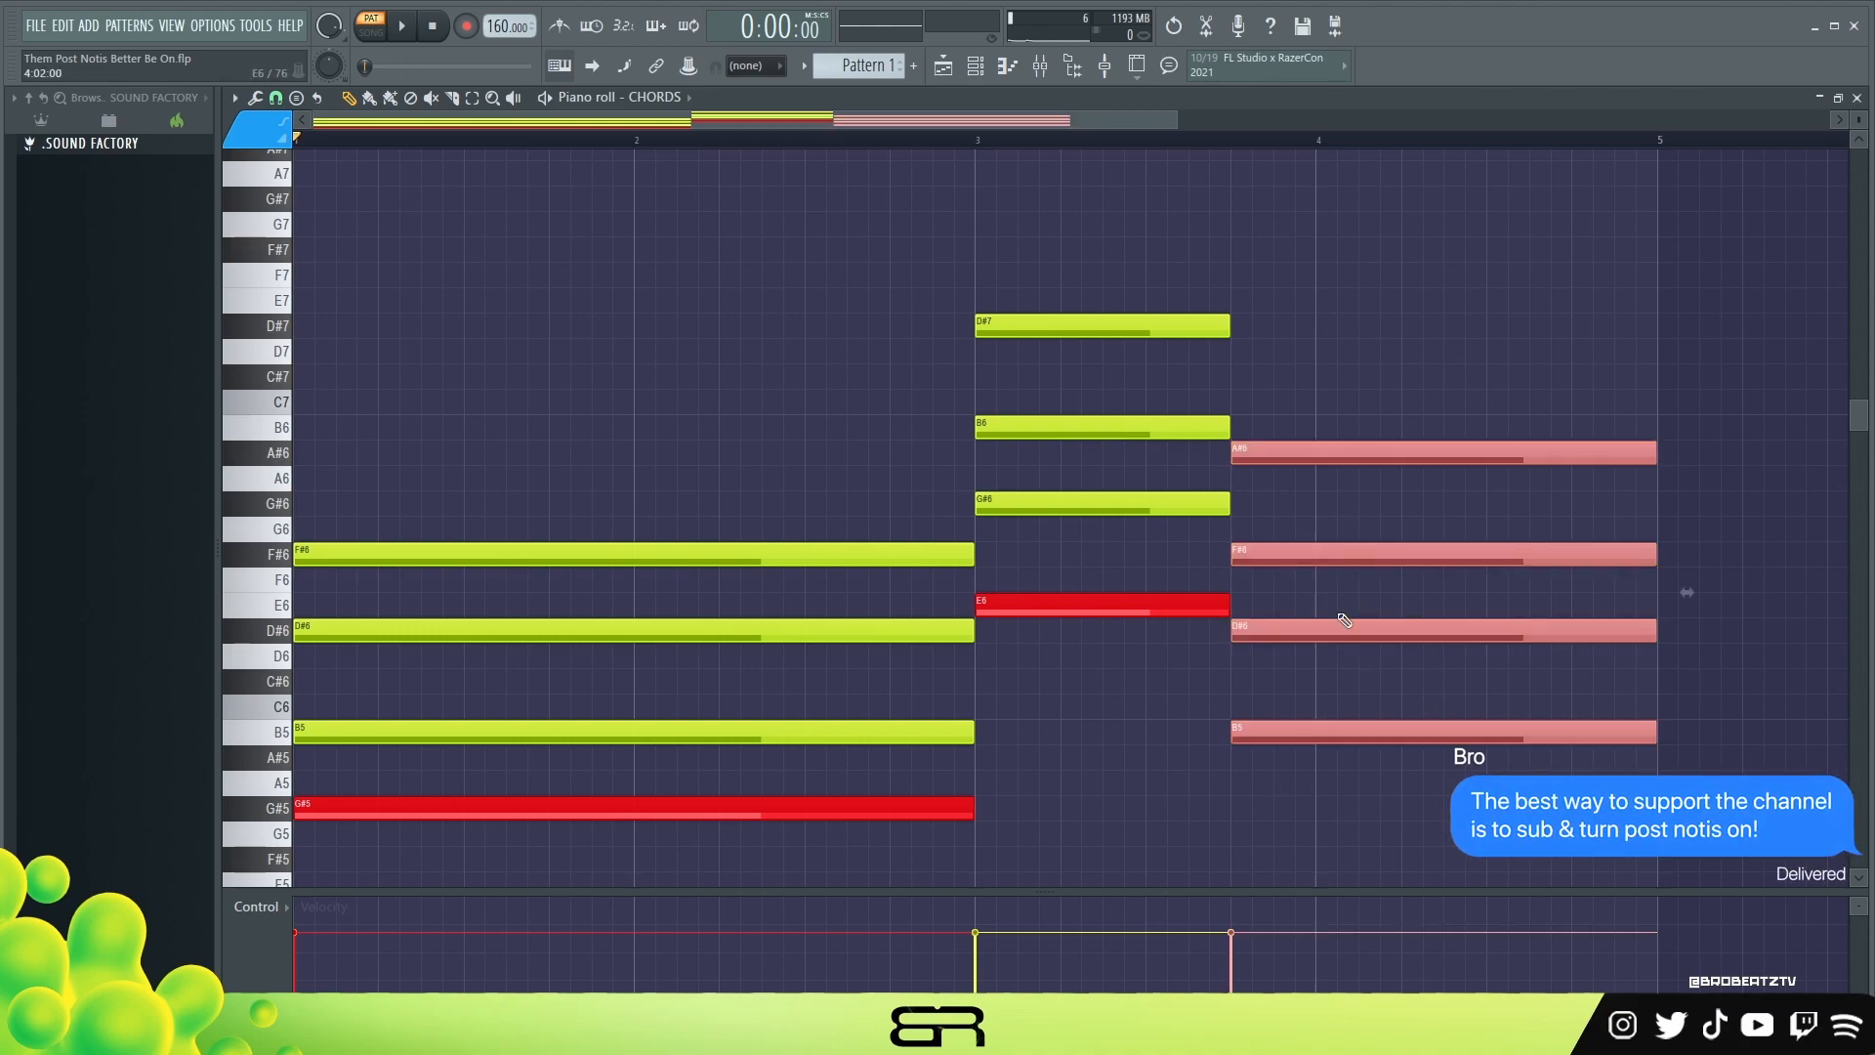
- Color the second-lowest note of each chord blue, covering the first chord's B5, the middle chord's G#6 and the last chord's D#6
right_click(1328, 692)
ctrl+shift+click(1313, 629)
ctrl+shift+click(1176, 506)
ctrl+shift+click(733, 727)
key(alt+c)
ctrl+shift+click(830, 732)
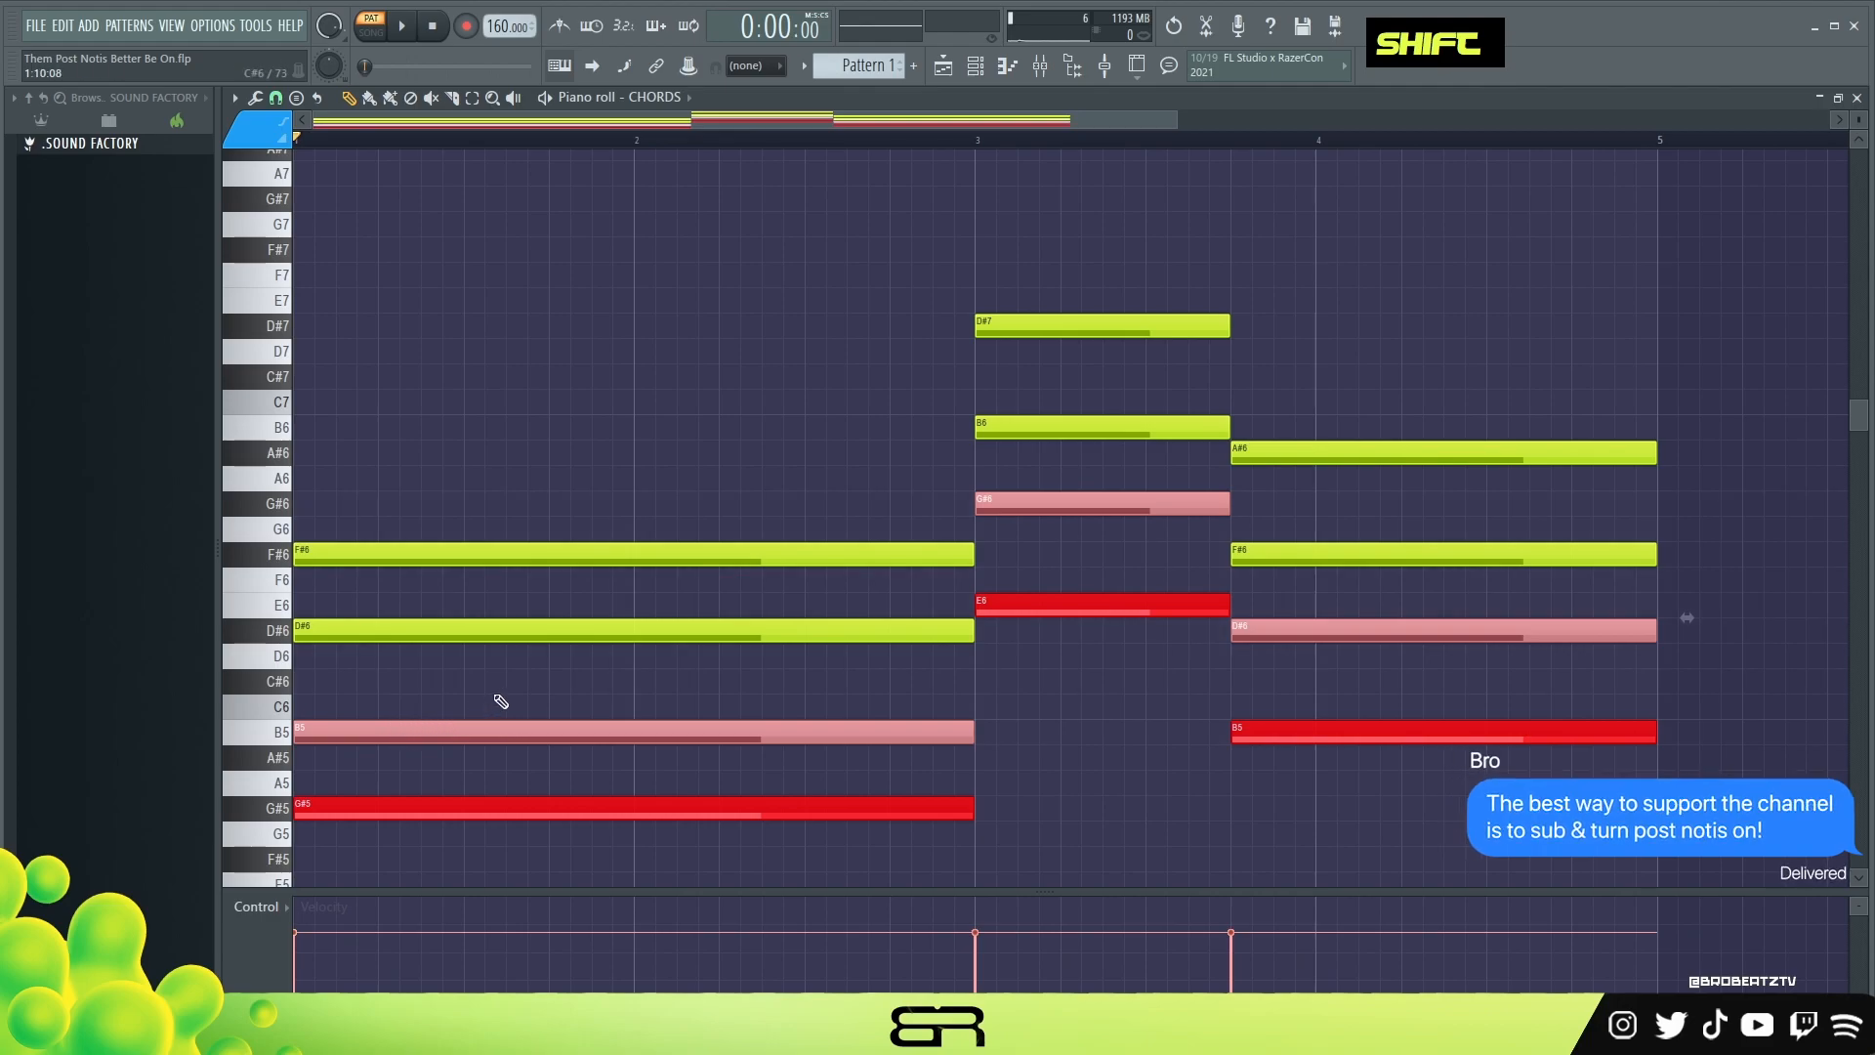
- Copy the second-lowest notes of all three chords one octave up, to B6, G#7 and D#7, keeping the originals
key(ctrl+Up)
key(ctrl+Down)
key(ctrl+Up)
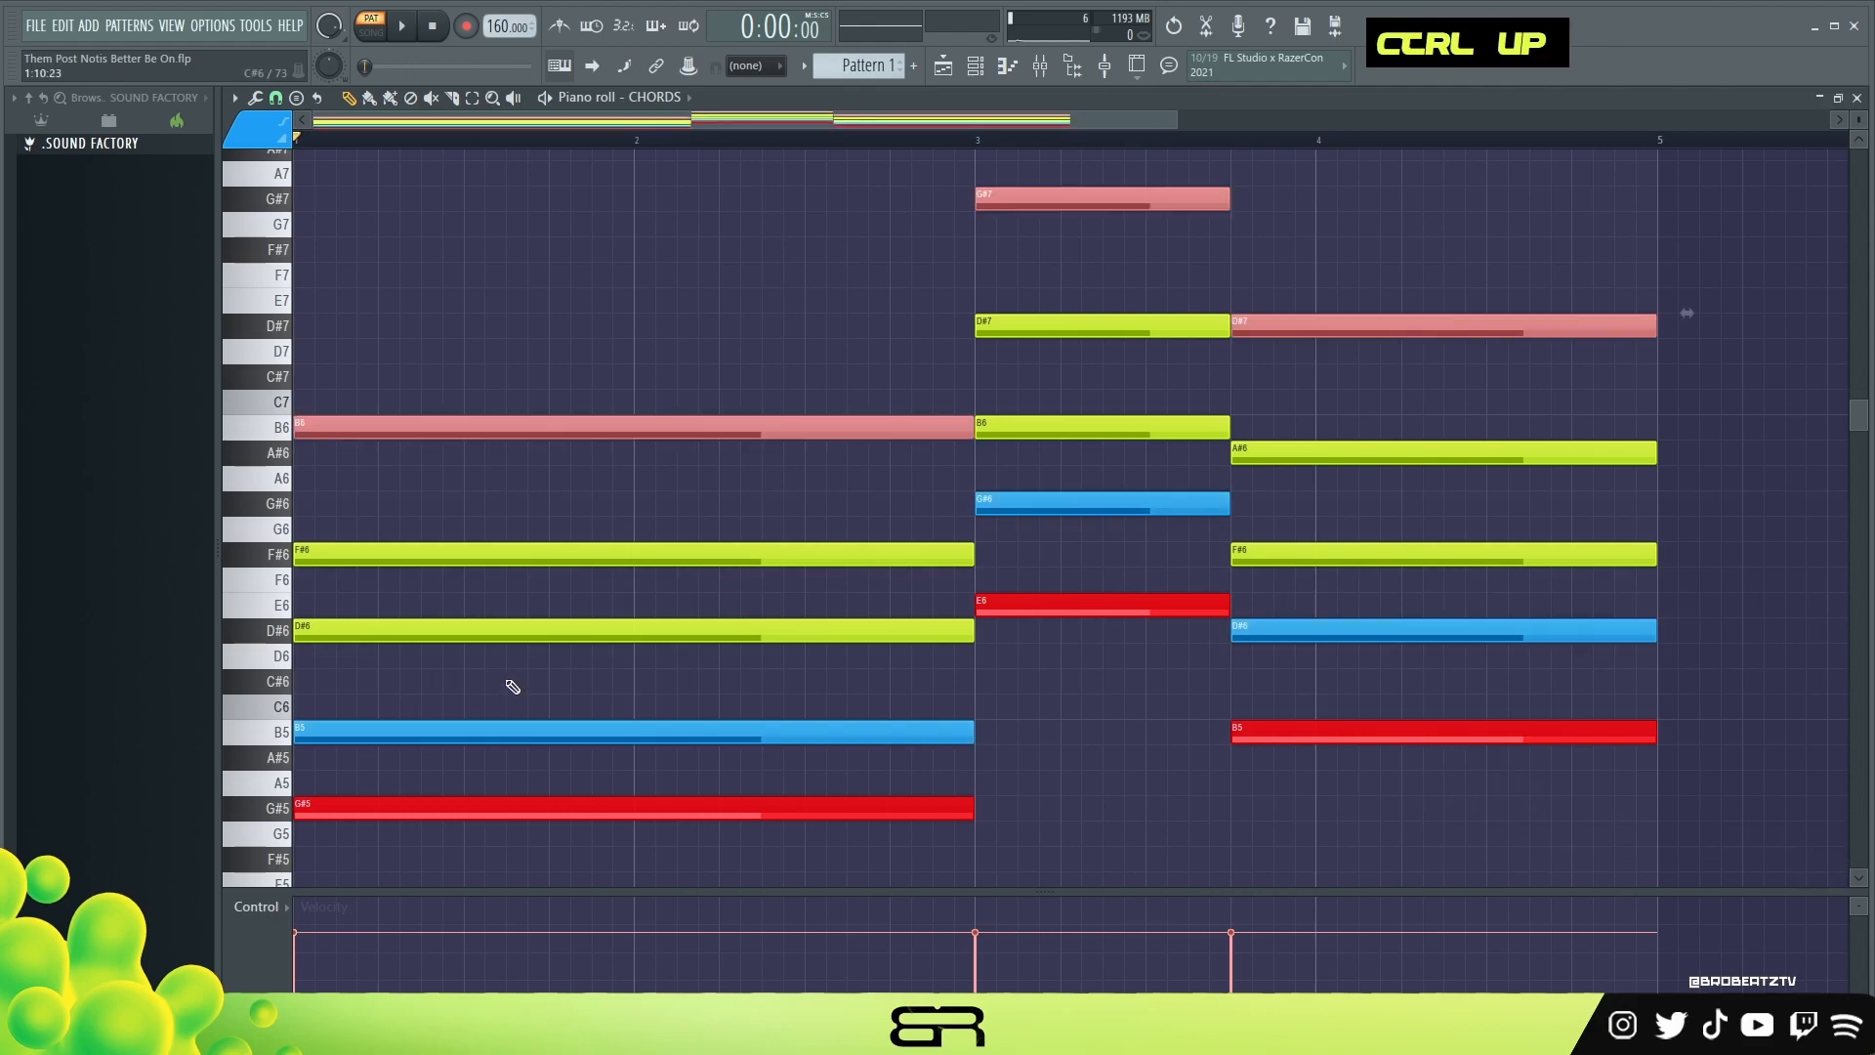
scroll(732, 435, up, 3)
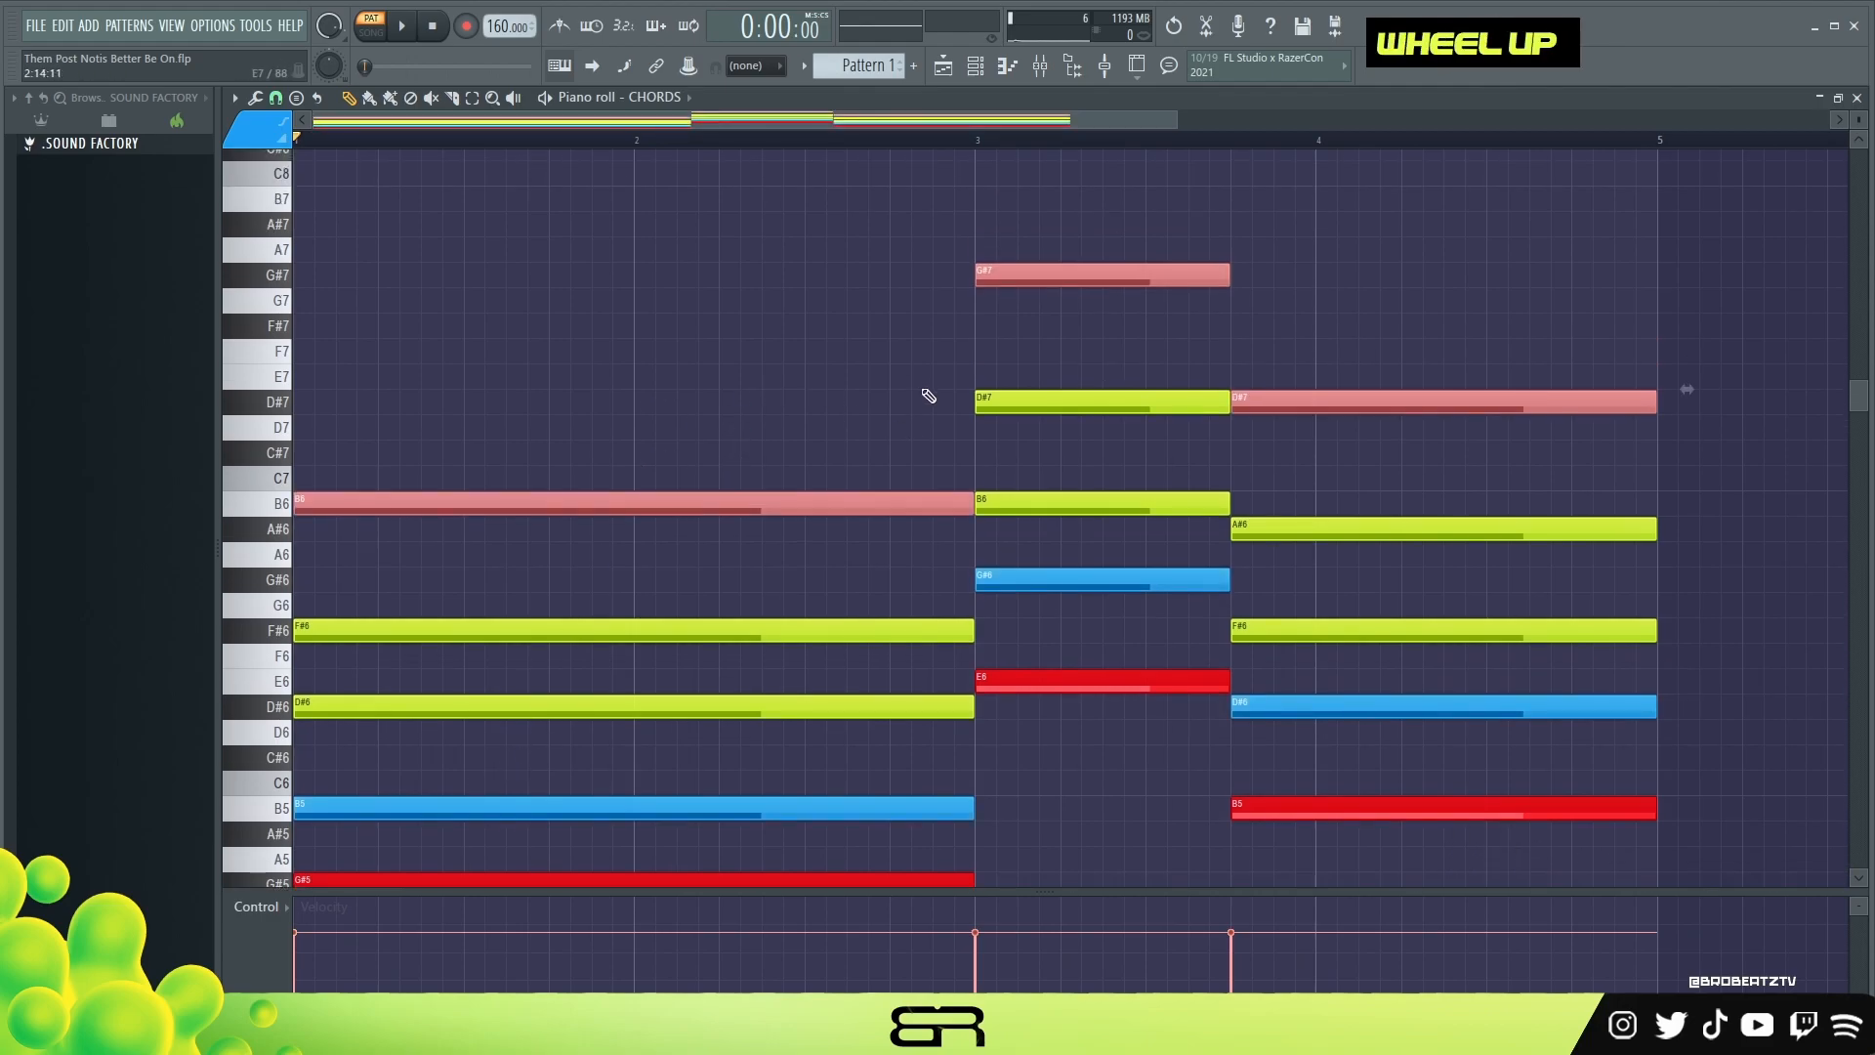
- Shorten the three octave-up copies to one step each and repeat them twice at one-beat intervals
key(shift)
drag(1686, 389, 1281, 388)
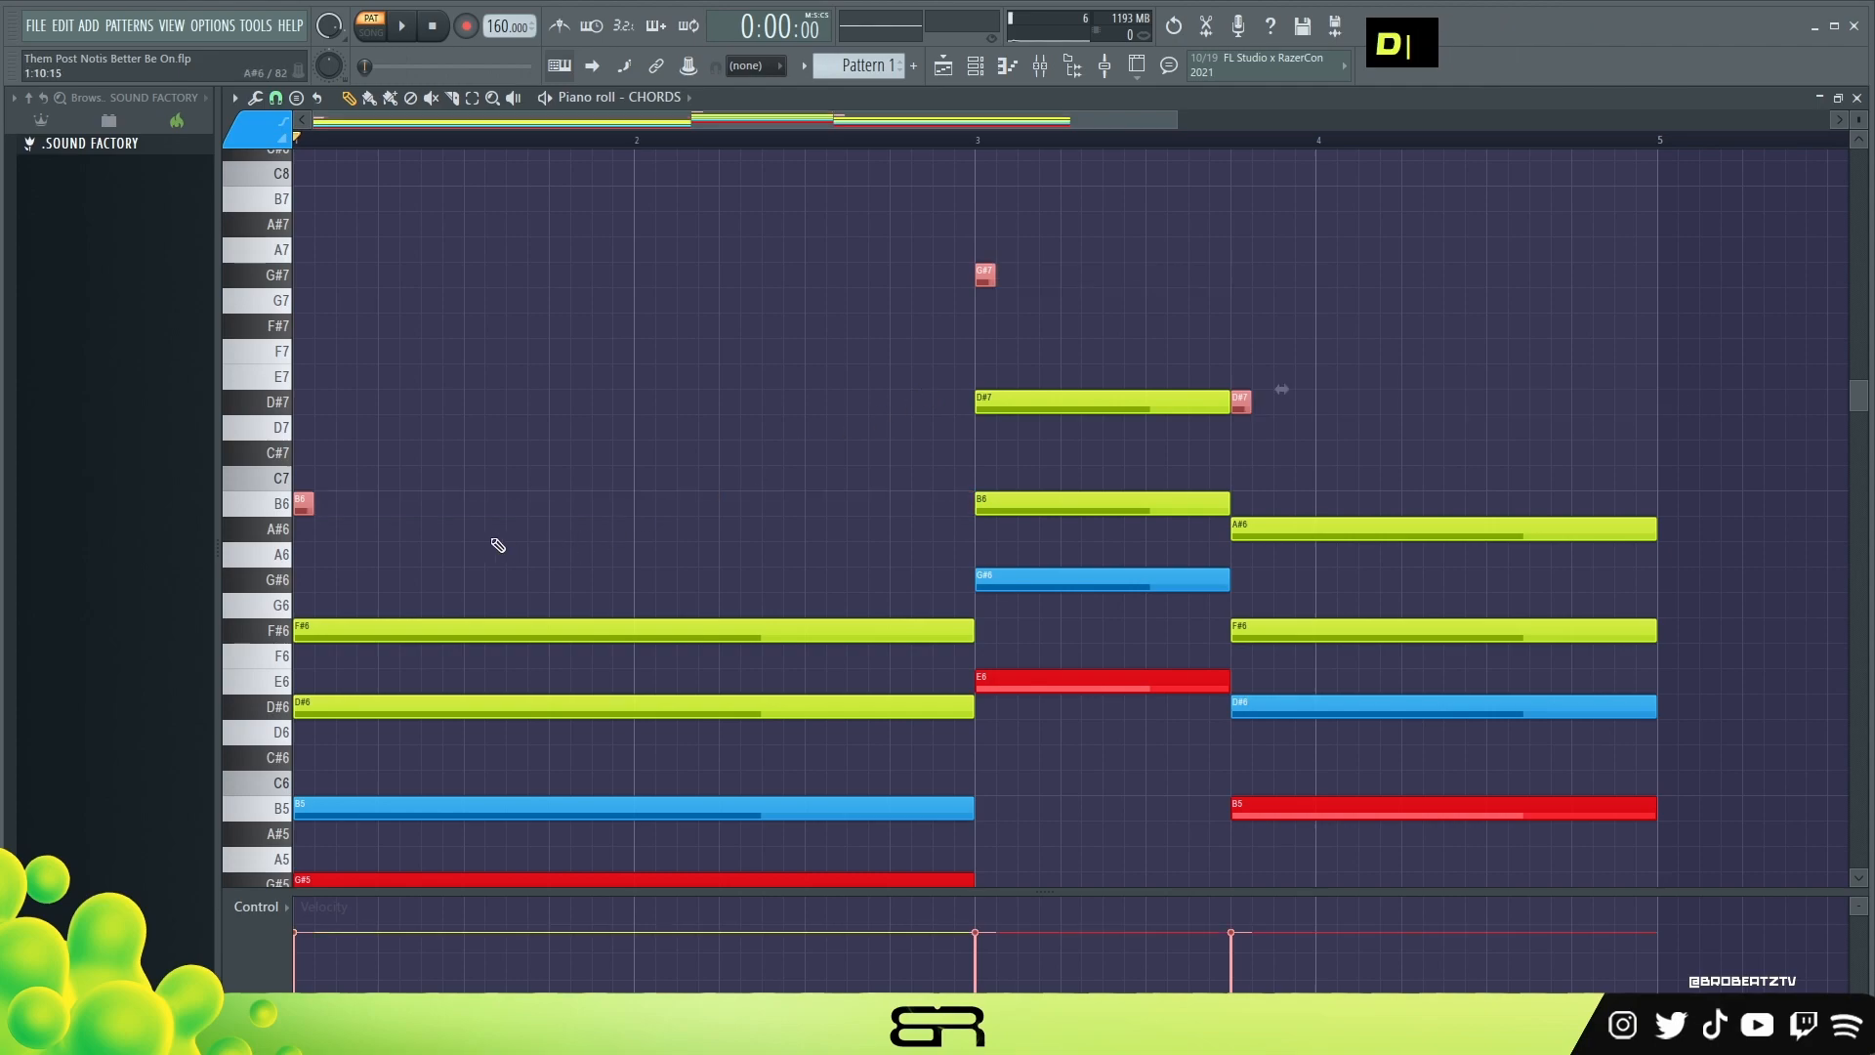
drag(304, 504, 486, 508)
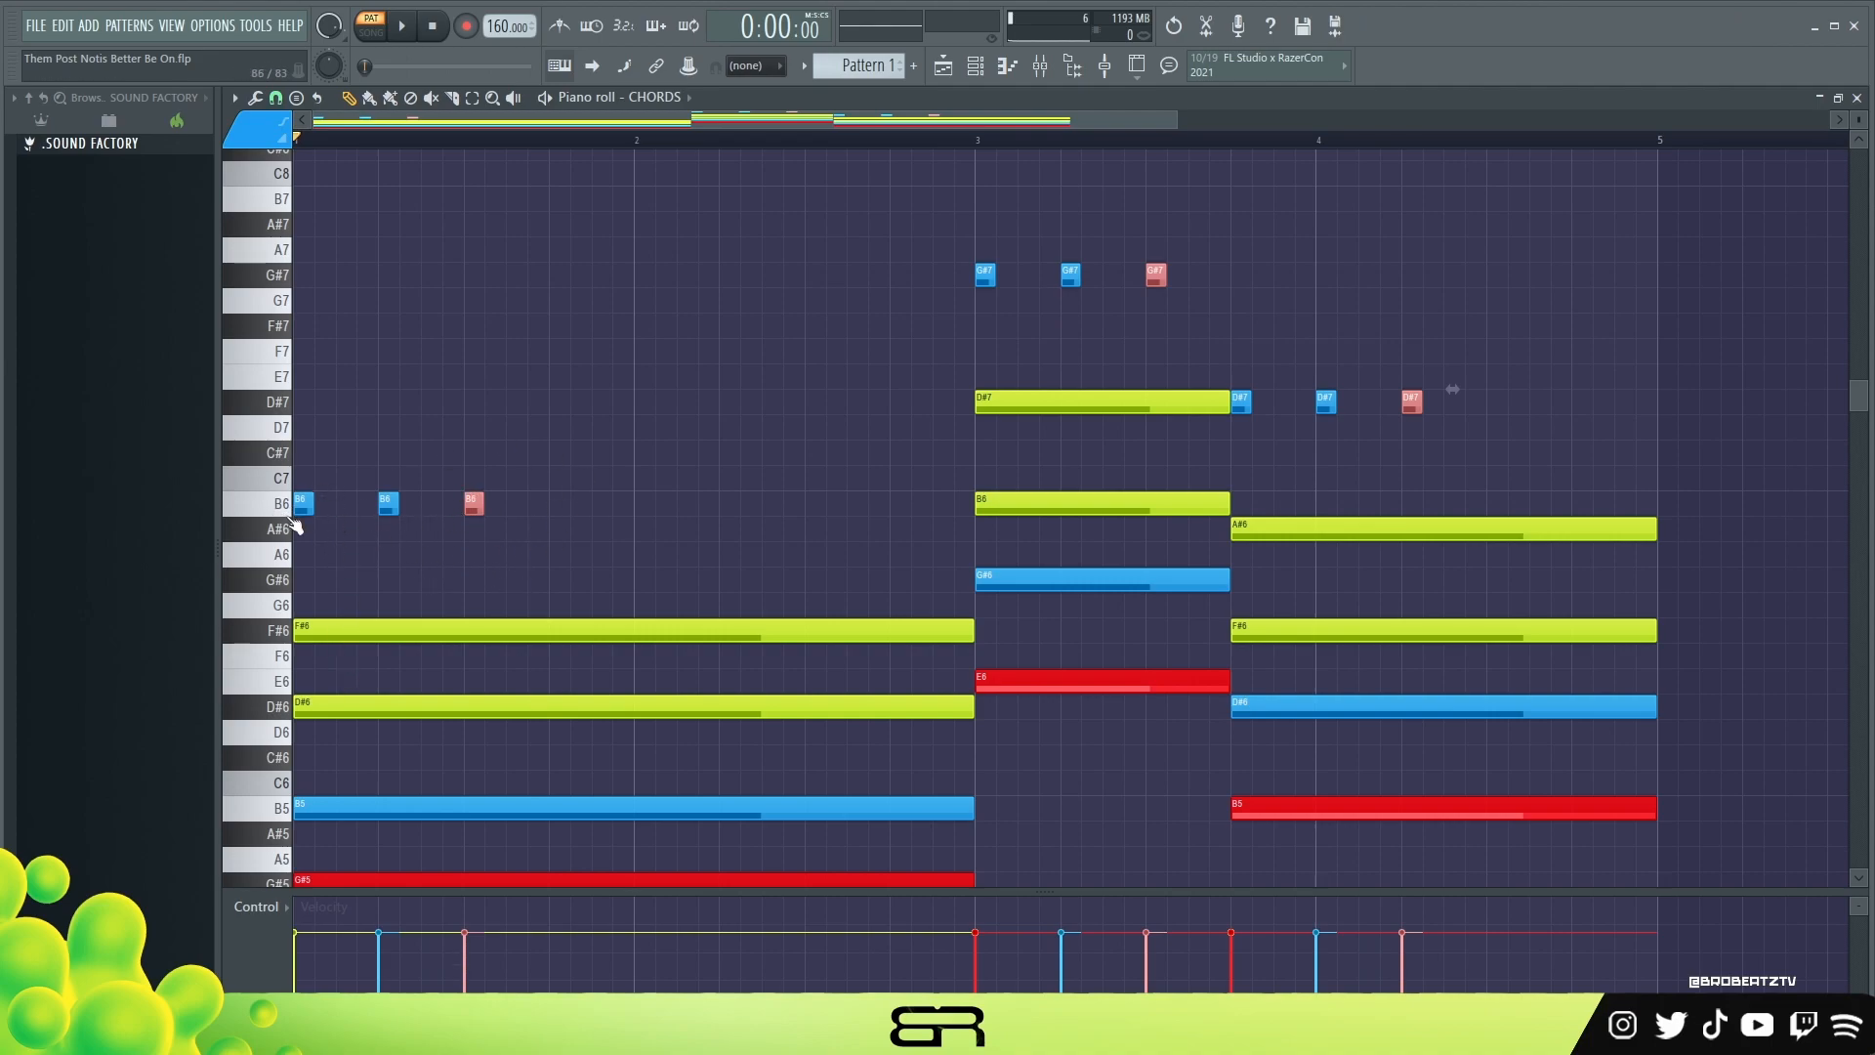
- Redraw the B6 repeats as four one-step notes a beat apart, and add a fourth D#7 note over the last chord
right_click(541, 522)
right_click(389, 504)
right_click(474, 504)
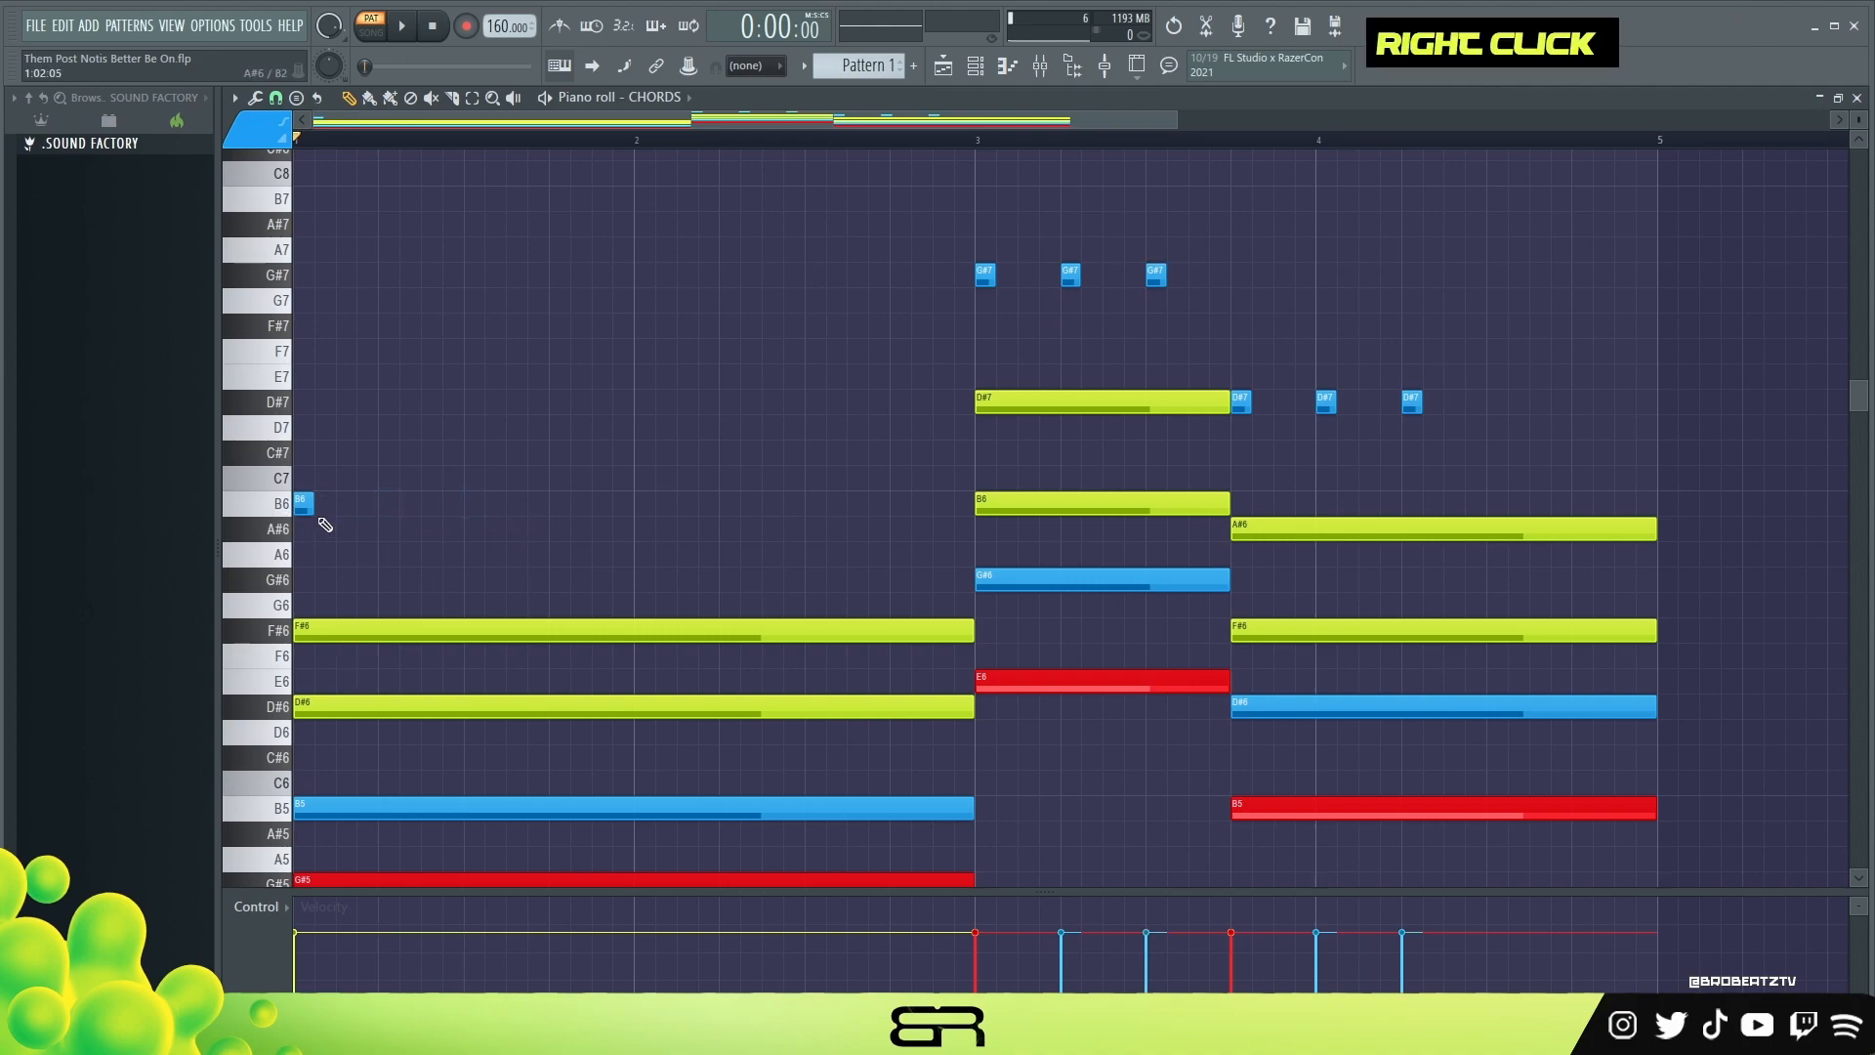
mouse_move(315, 506)
mouse_down()
mouse_move(960, 563)
mouse_move(327, 536)
mouse_move(304, 498)
mouse_up()
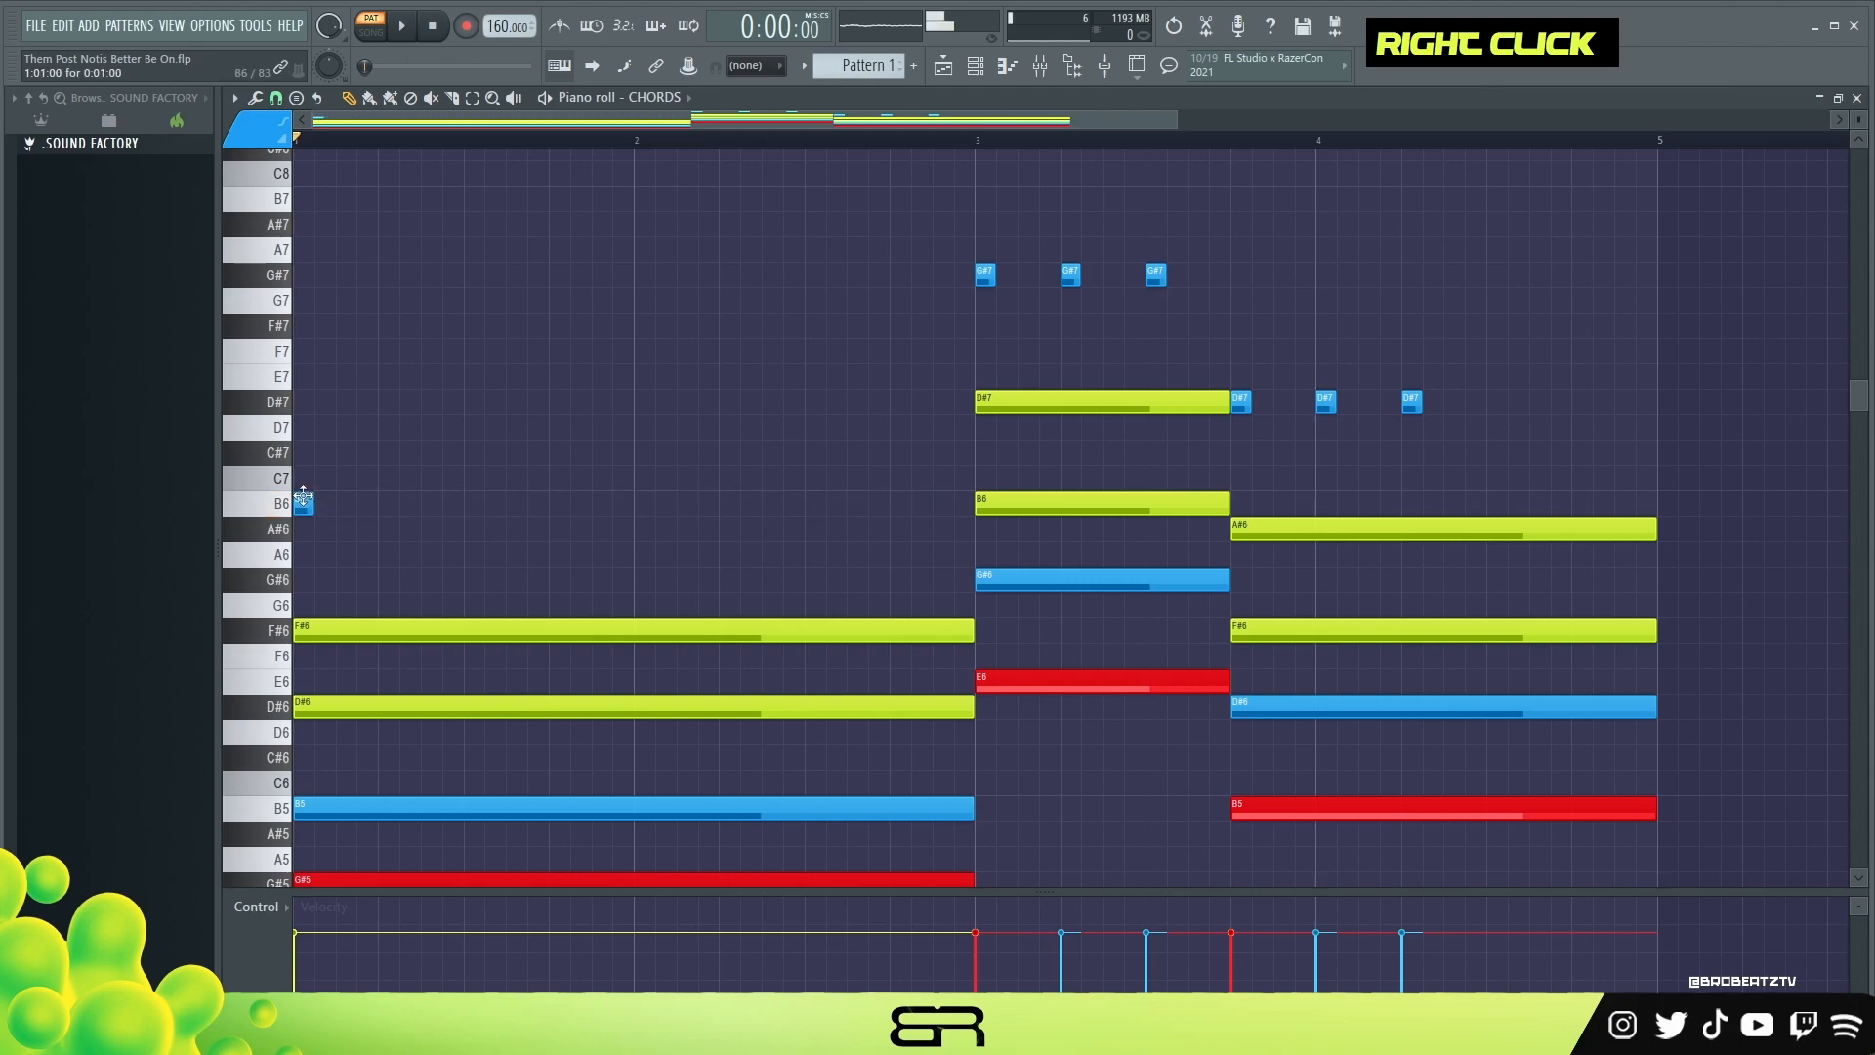
click(389, 504)
click(474, 504)
click(558, 504)
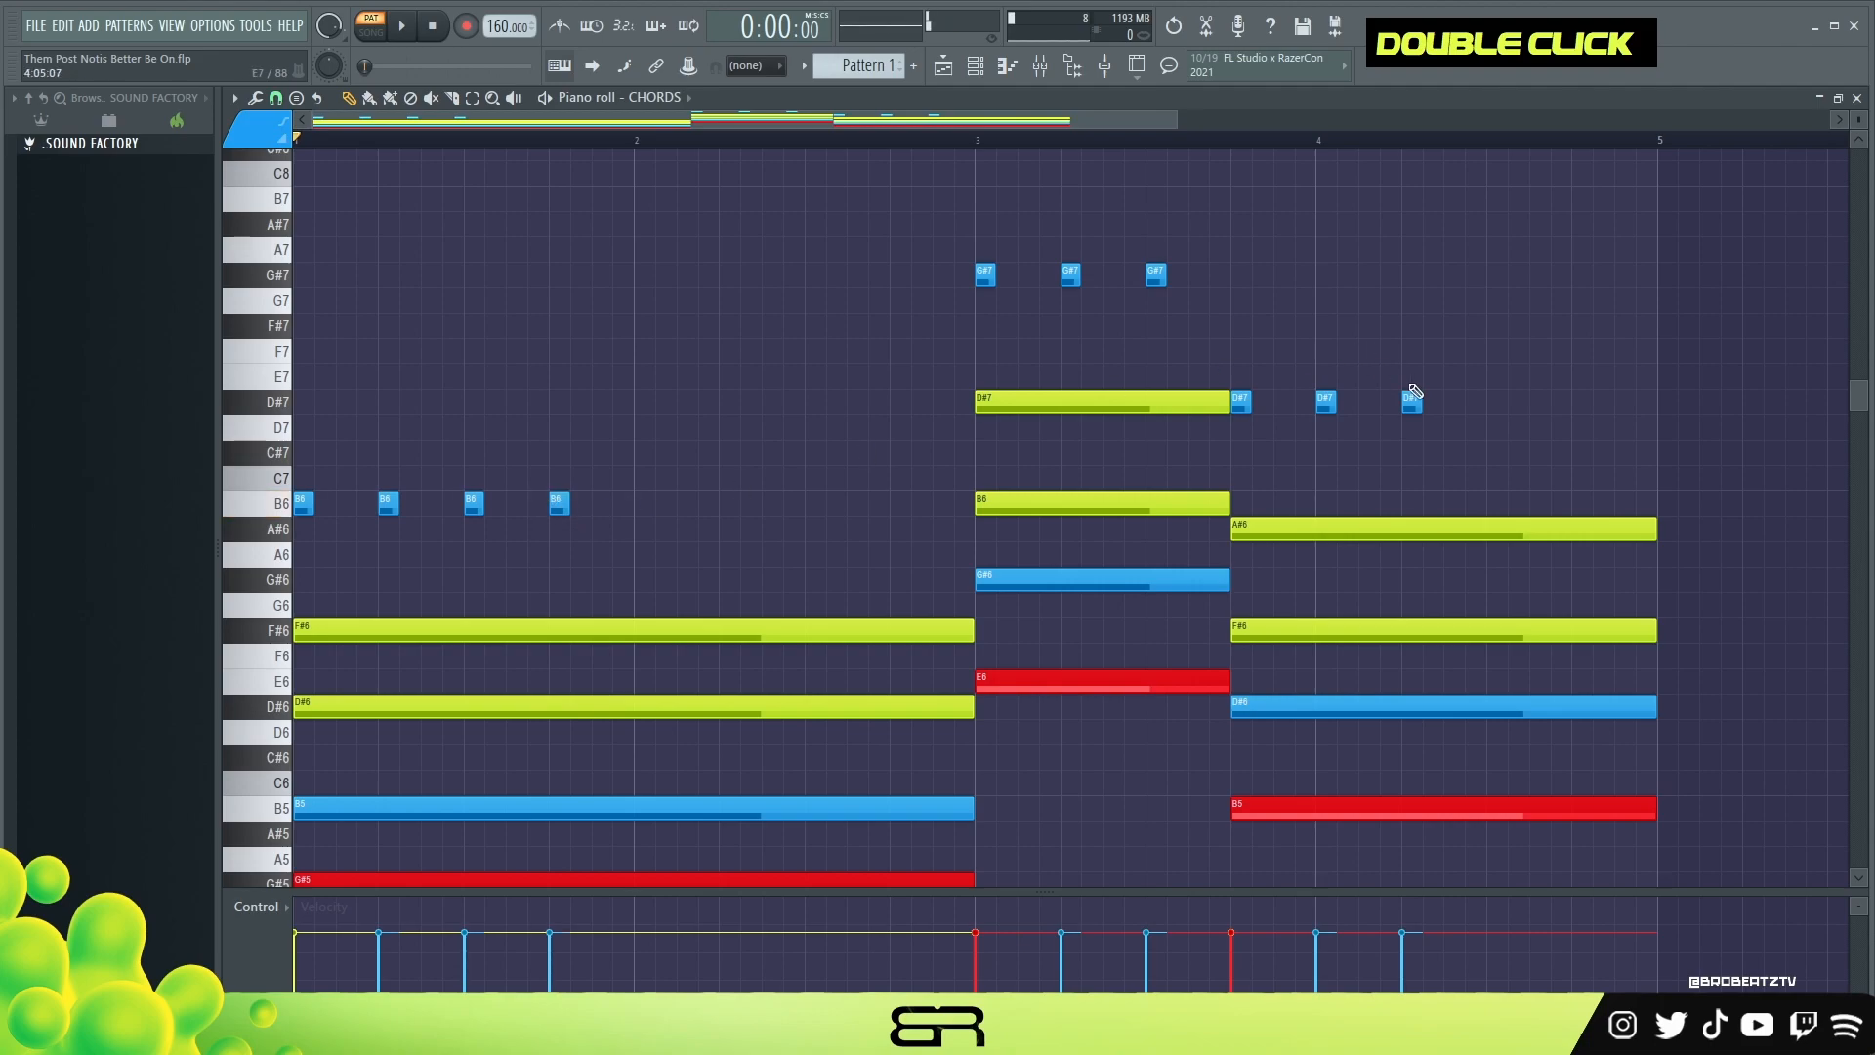
click(1496, 401)
scroll(1122, 410, down, 4)
scroll(1125, 410, up, 2)
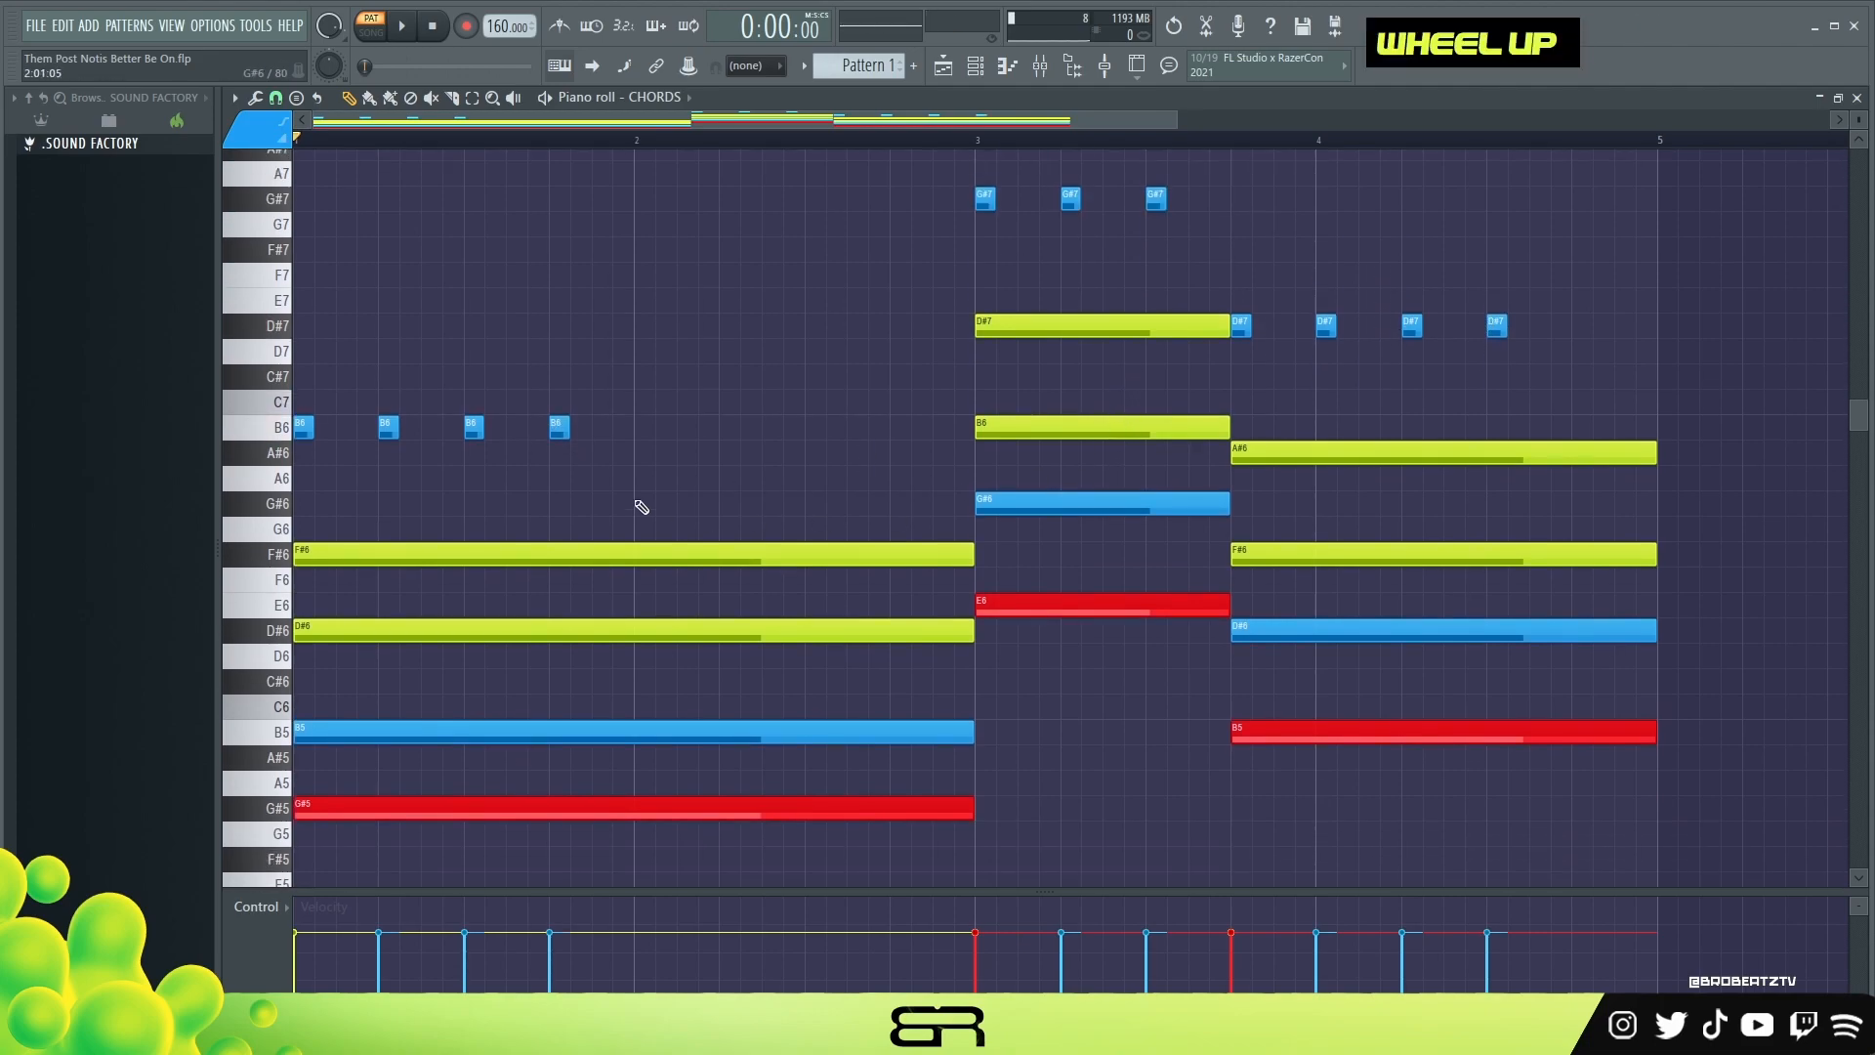
- Play back the chord progression with the short repeating high notes
drag(630, 468, 299, 419)
drag(511, 701, 410, 777)
right_click(712, 434)
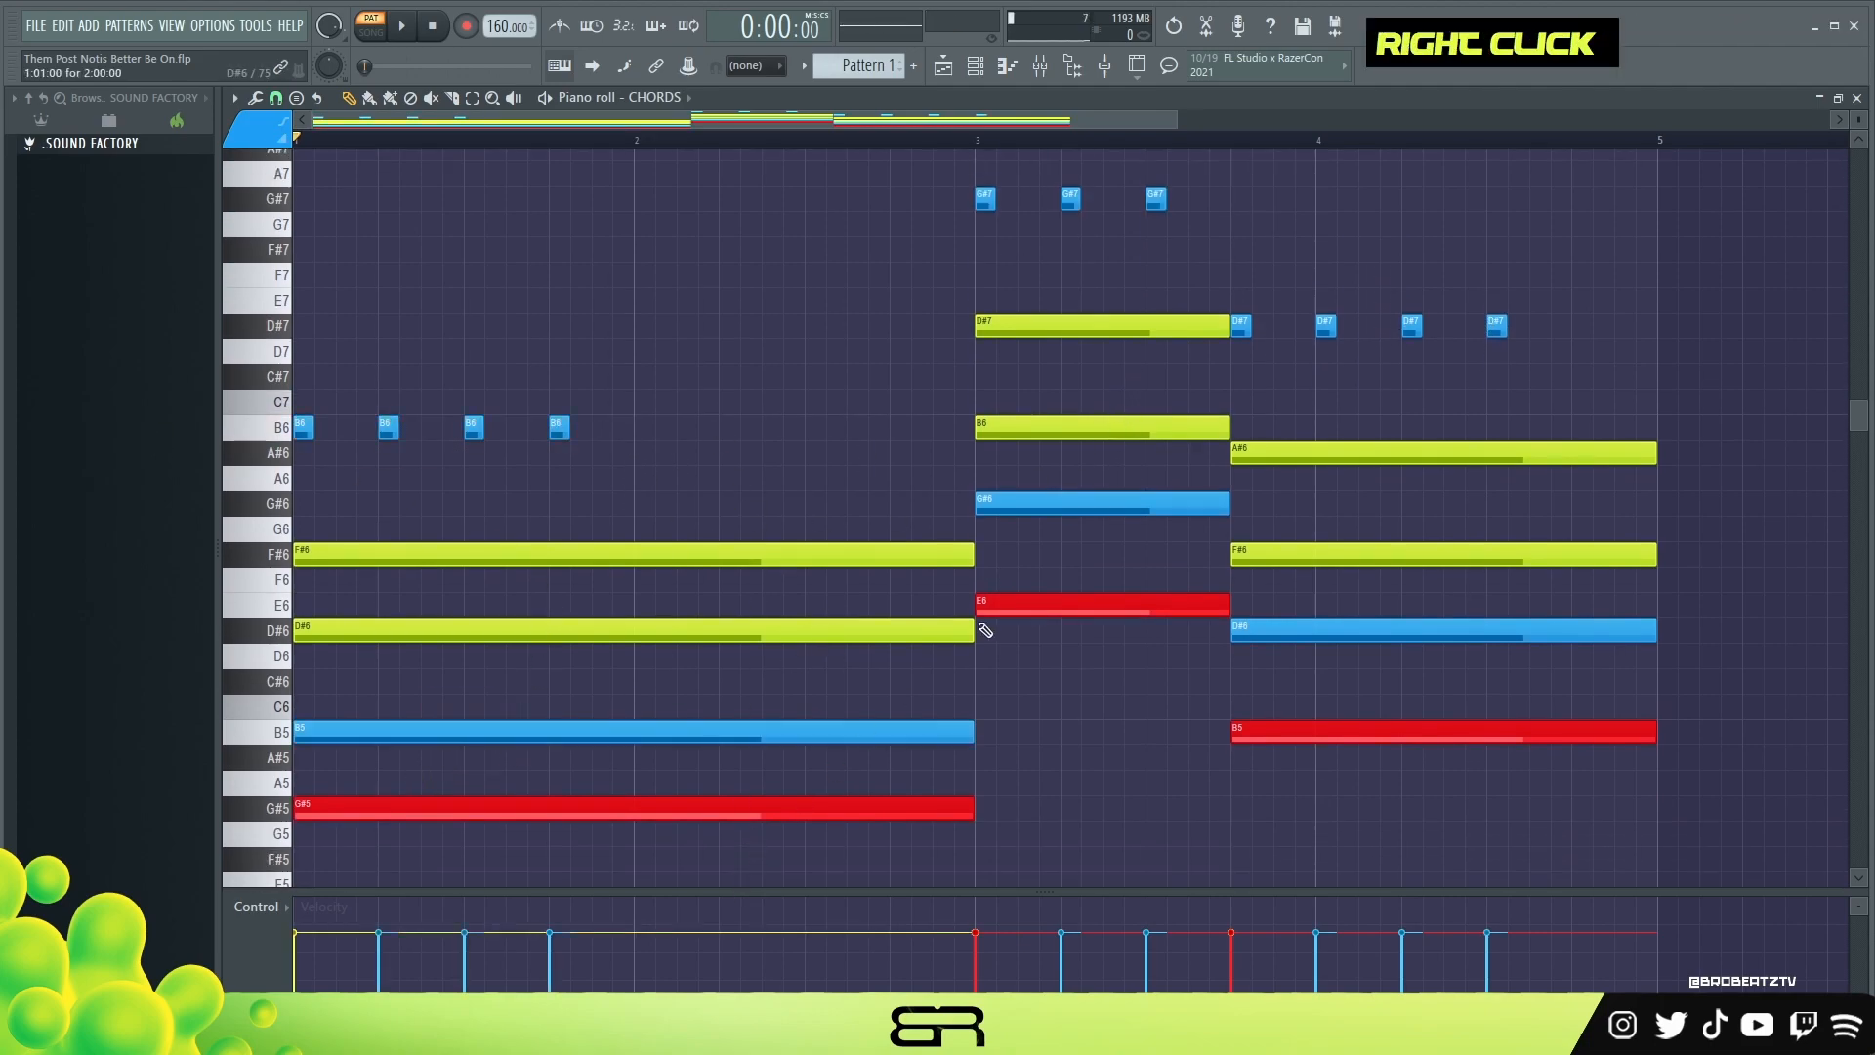
drag(1211, 625, 1227, 222)
right_click(682, 309)
key(space)
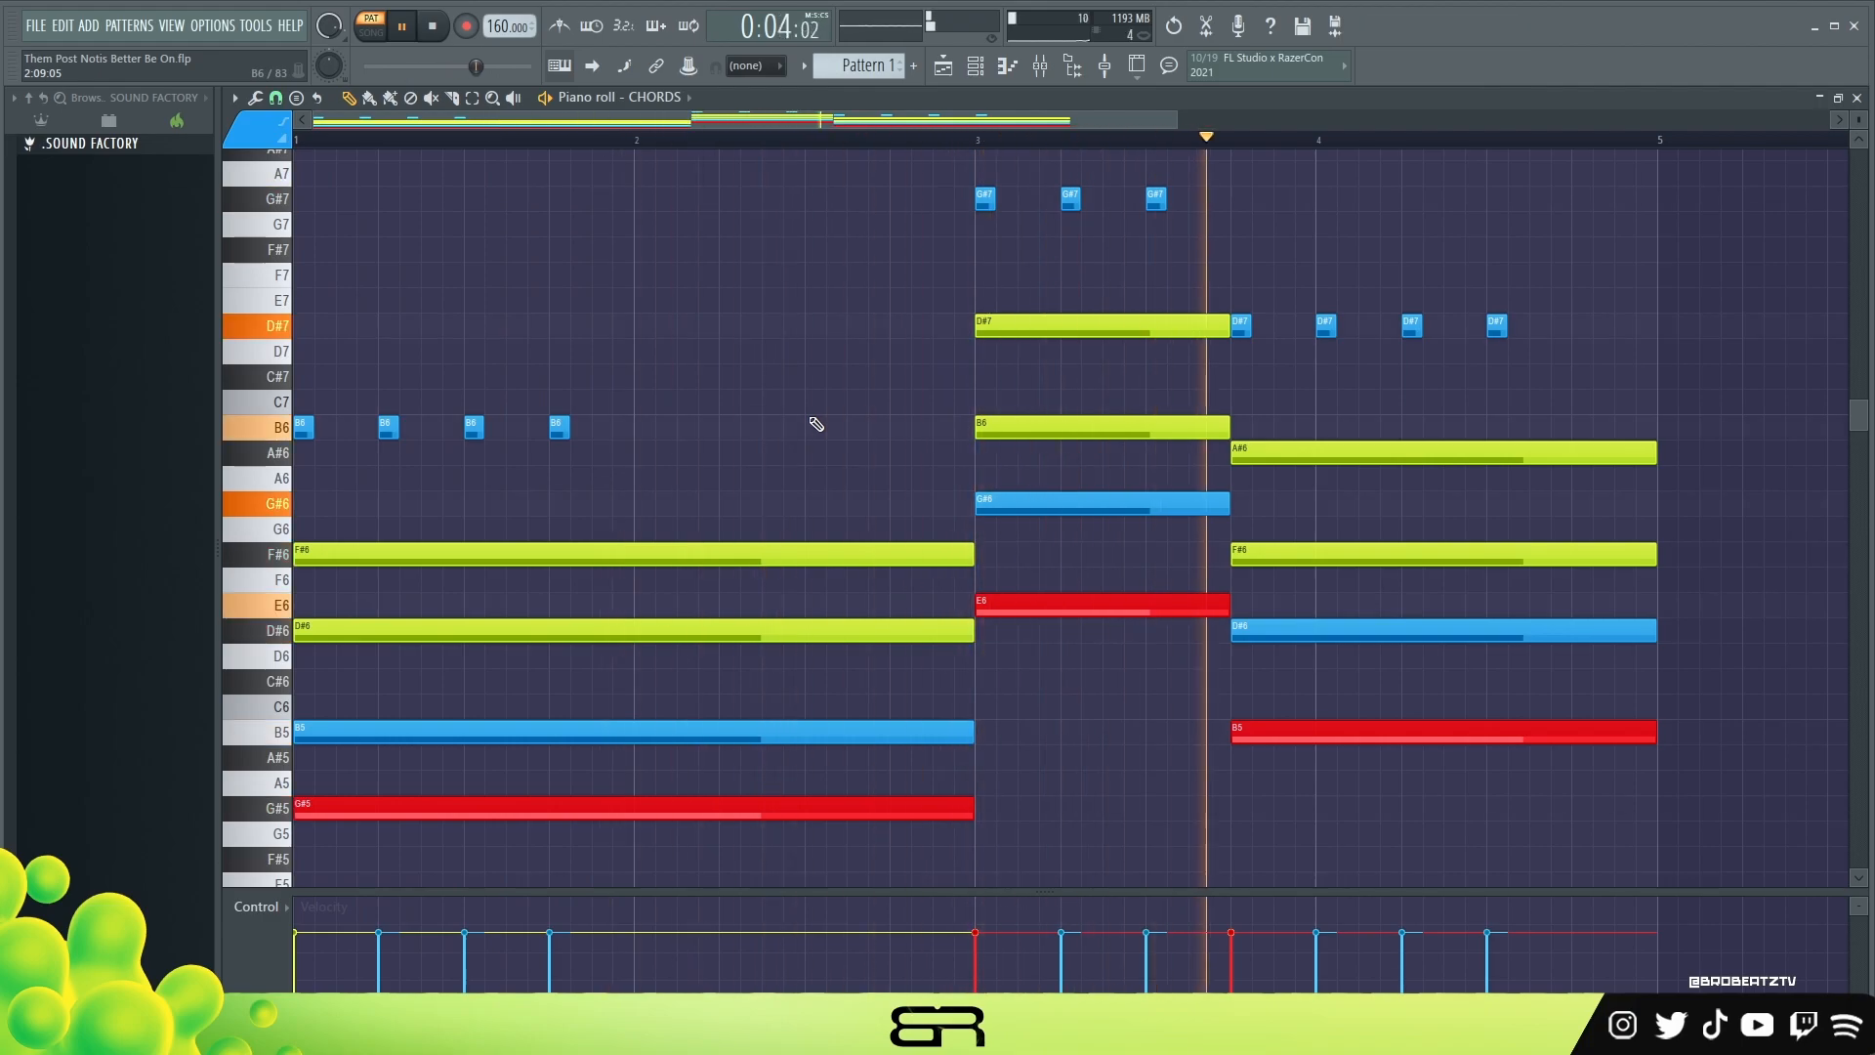
key(space)
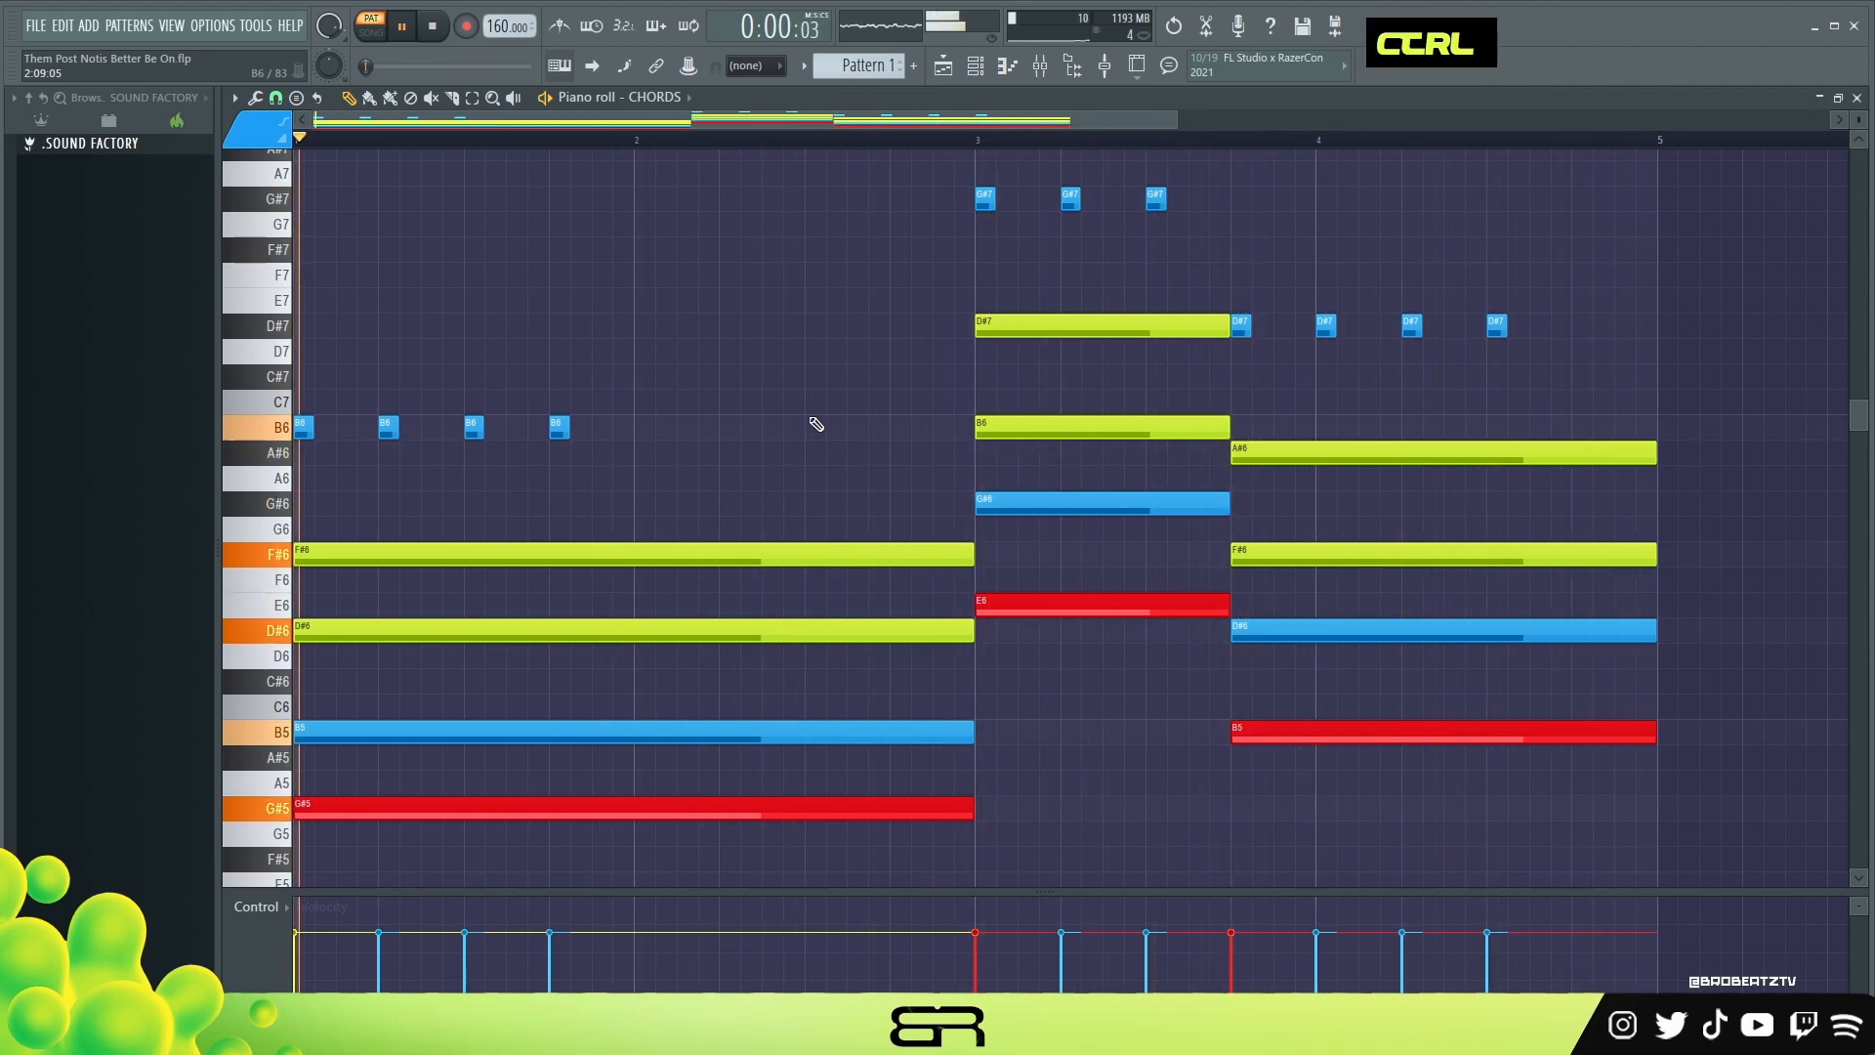
- Lower all notes in the pattern by one octave, audition the start, and clear the selection
key(ctrl+a)
key(ctrl+Down)
scroll(647, 401, down, 1)
scroll(648, 402, down, 6)
key(space)
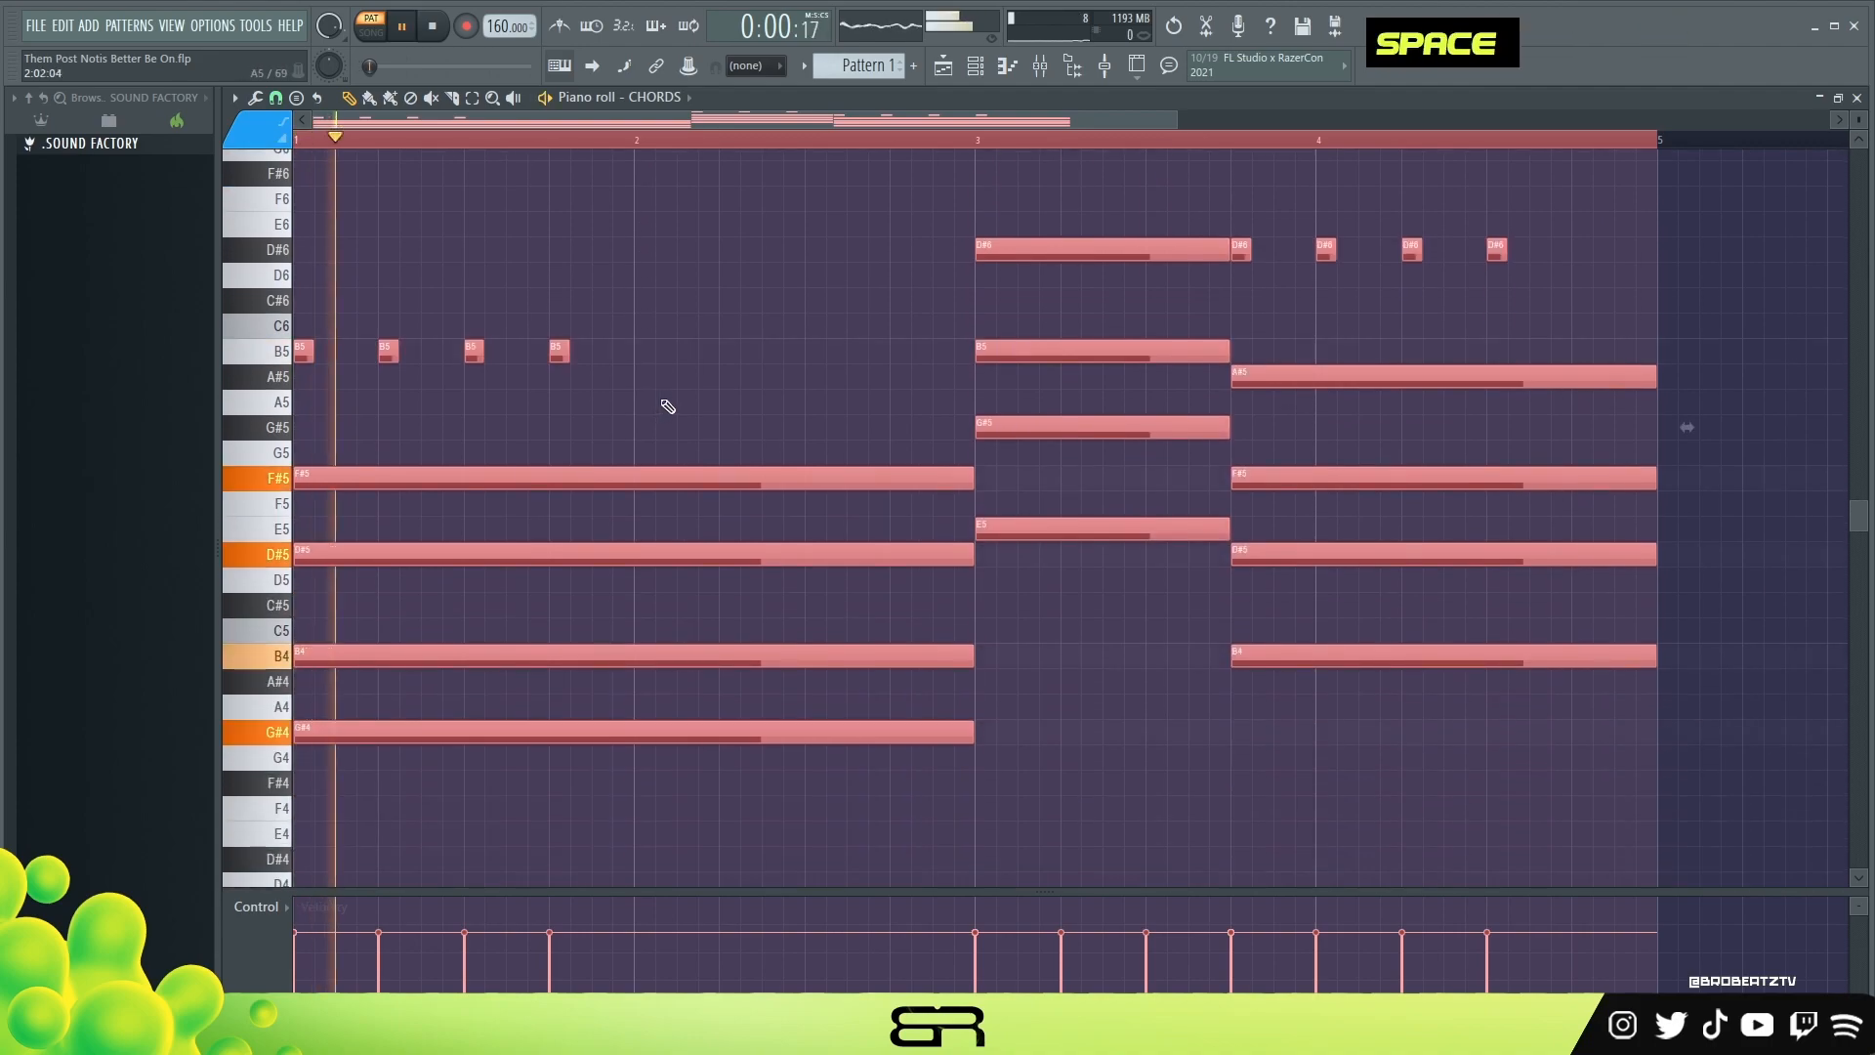
key(space)
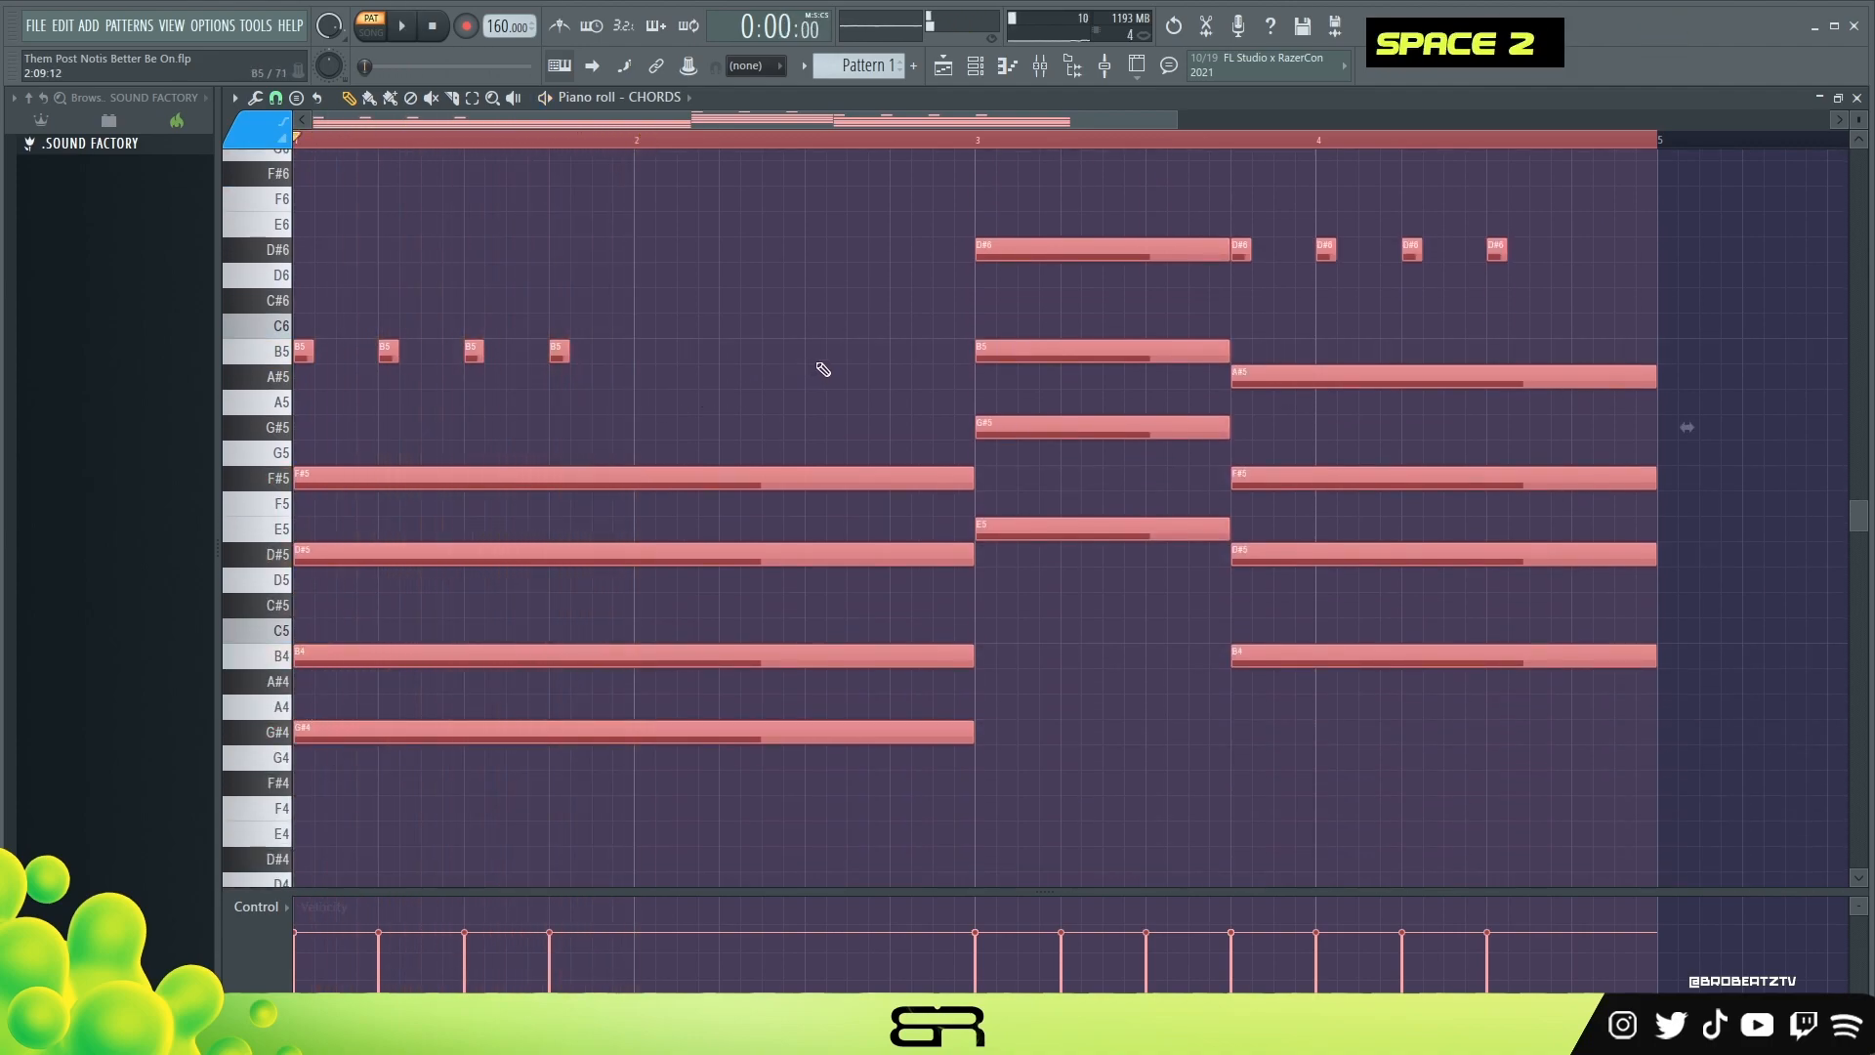
right_click(806, 380)
scroll(805, 383, up, 1)
drag(656, 366, 353, 474)
right_click(744, 367)
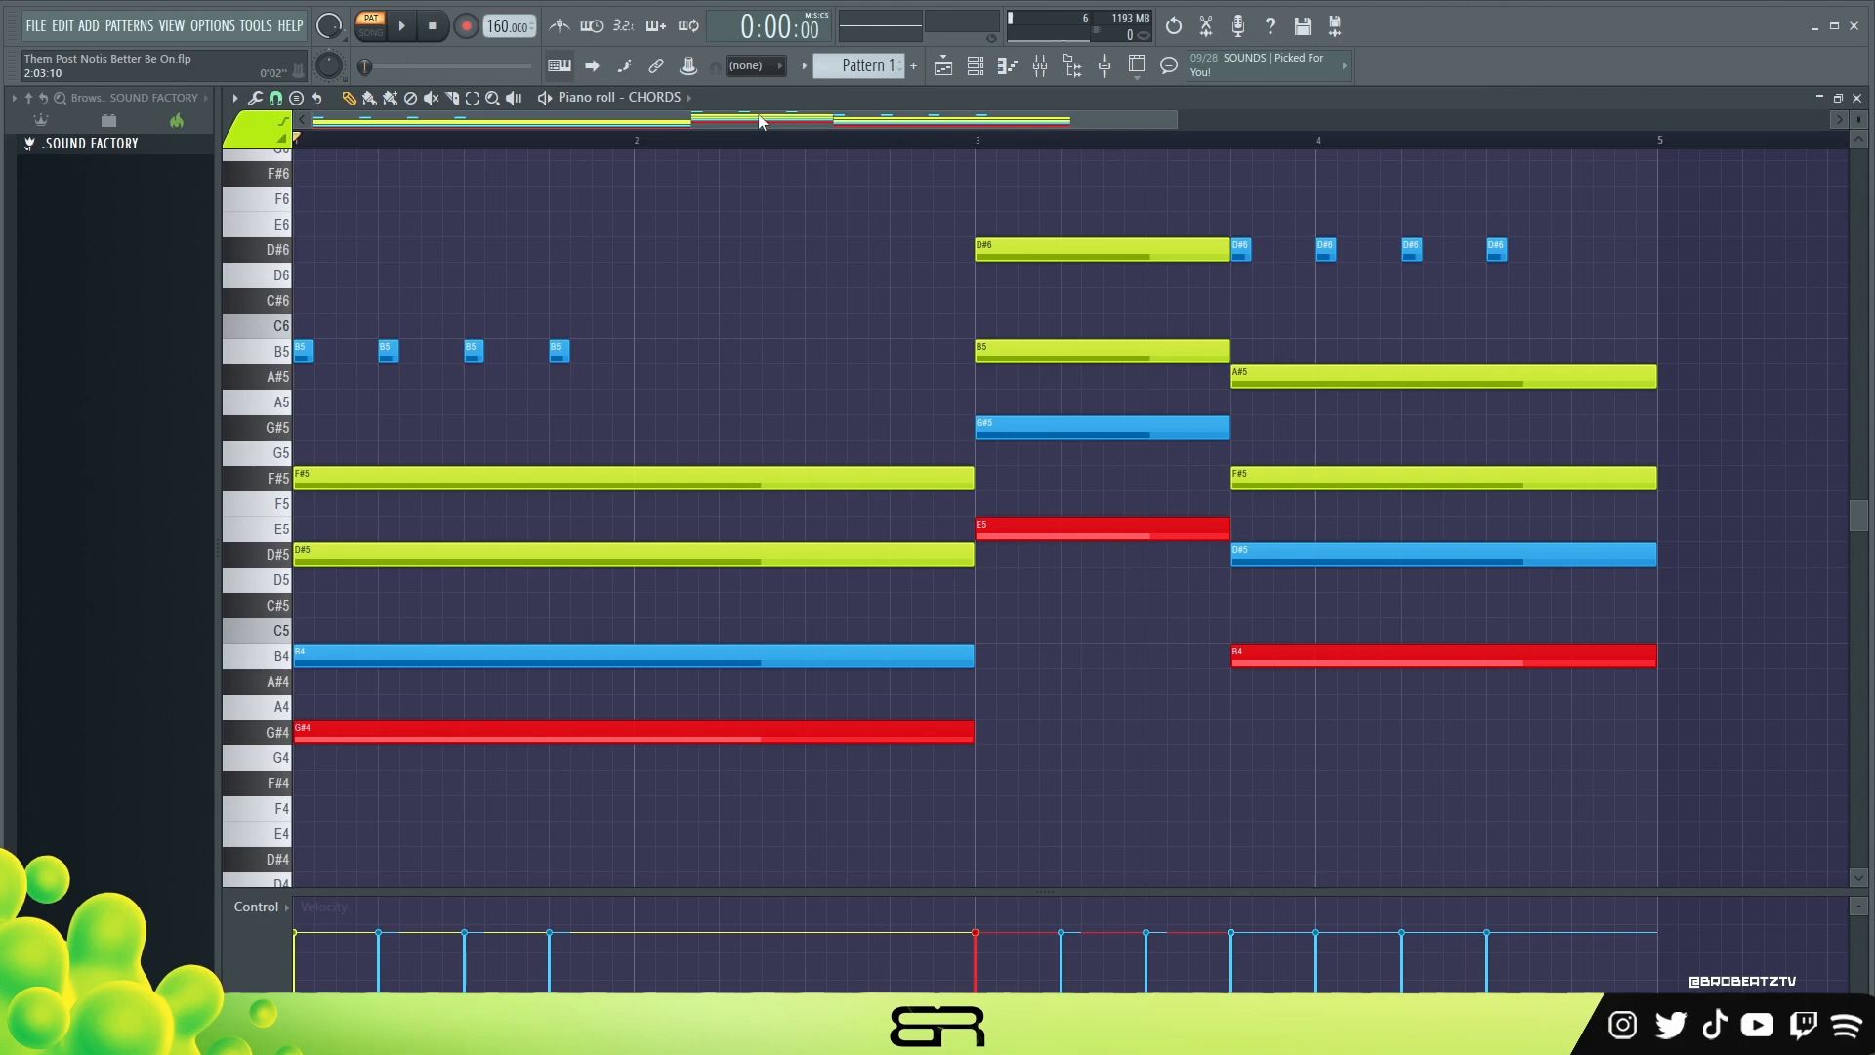
scroll(807, 277, up, 6)
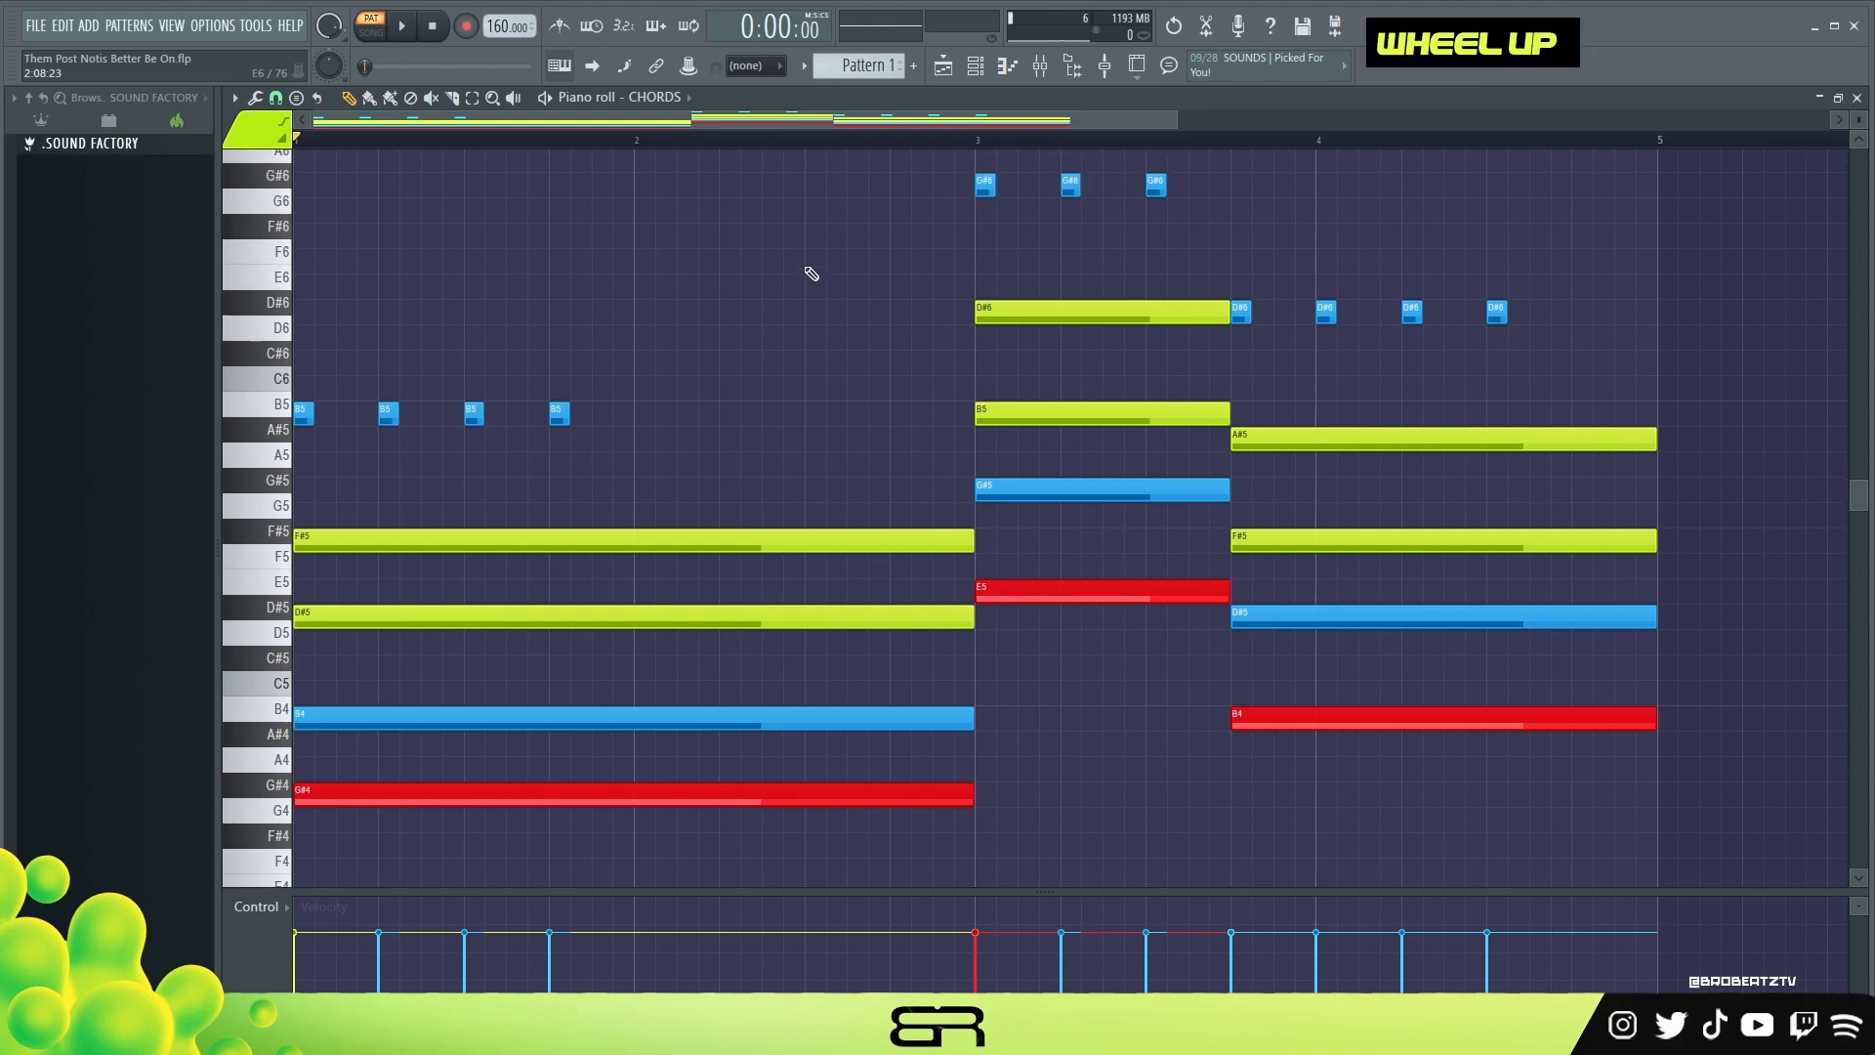
scroll(891, 485, down, 3)
right_click(883, 309)
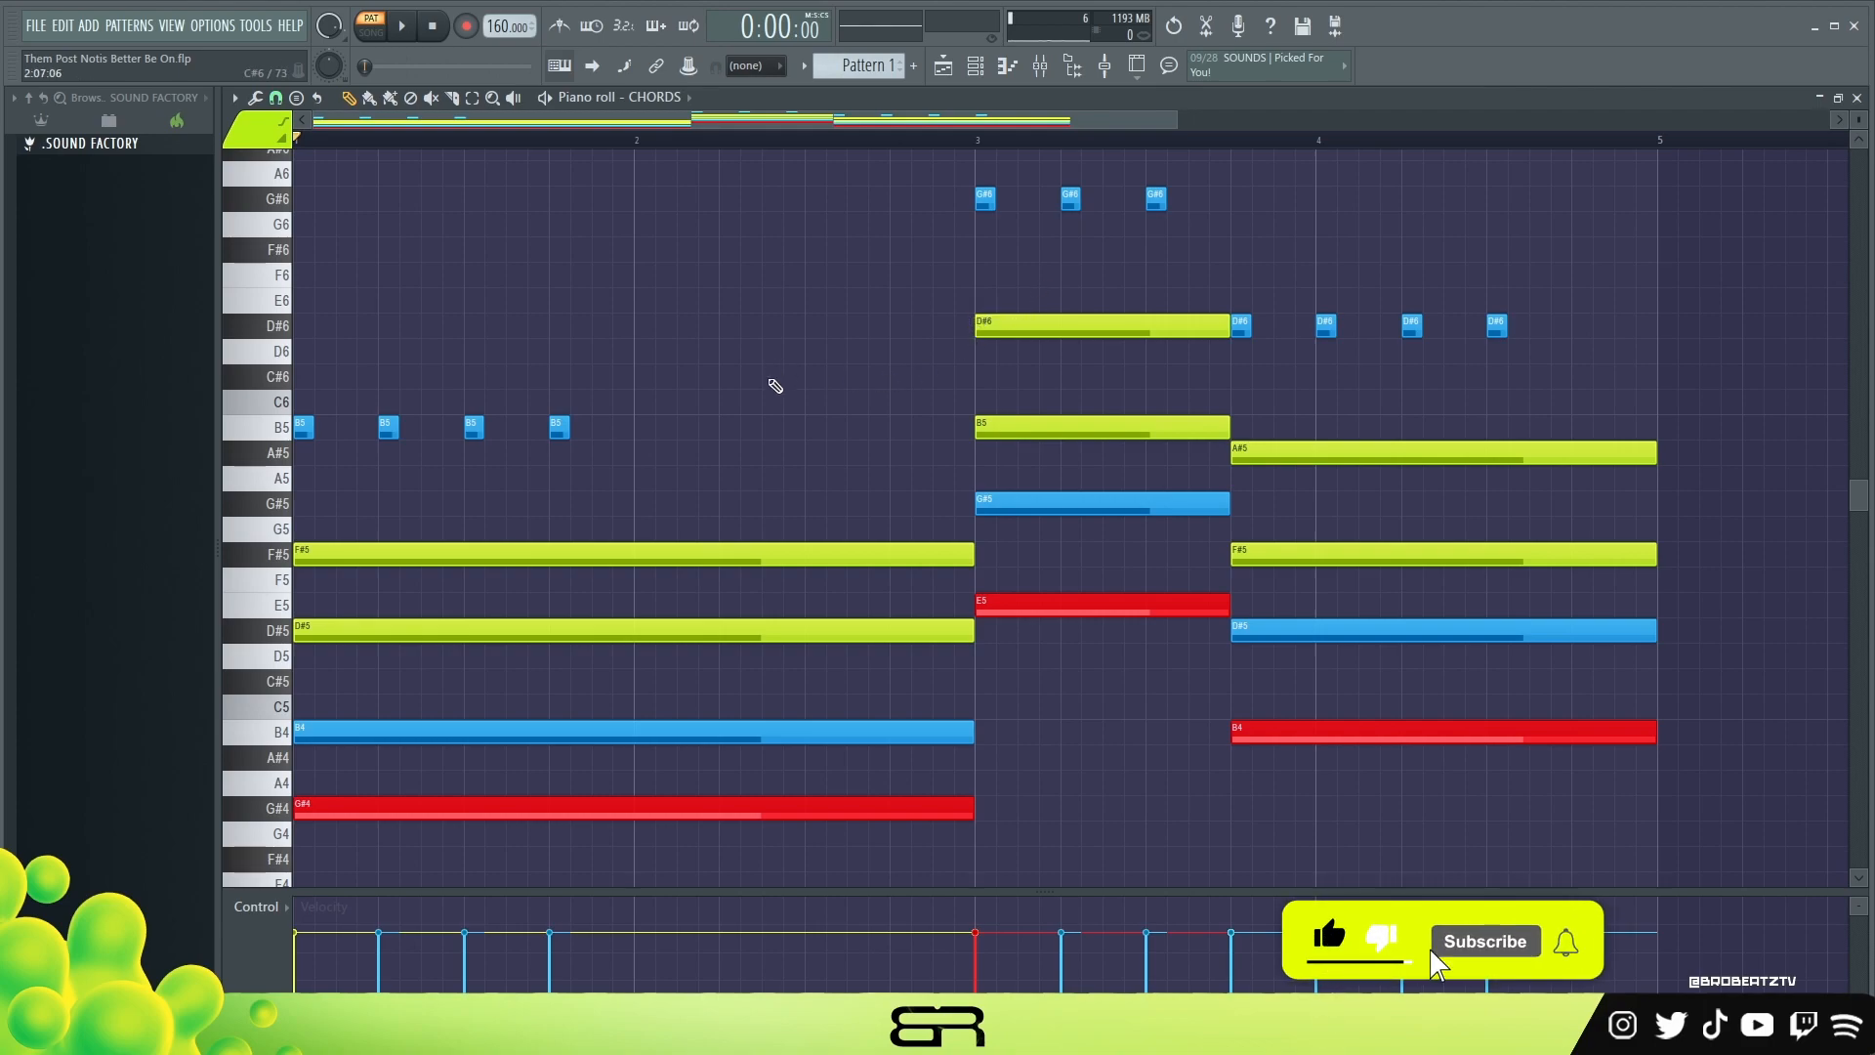
drag(1156, 368, 930, 541)
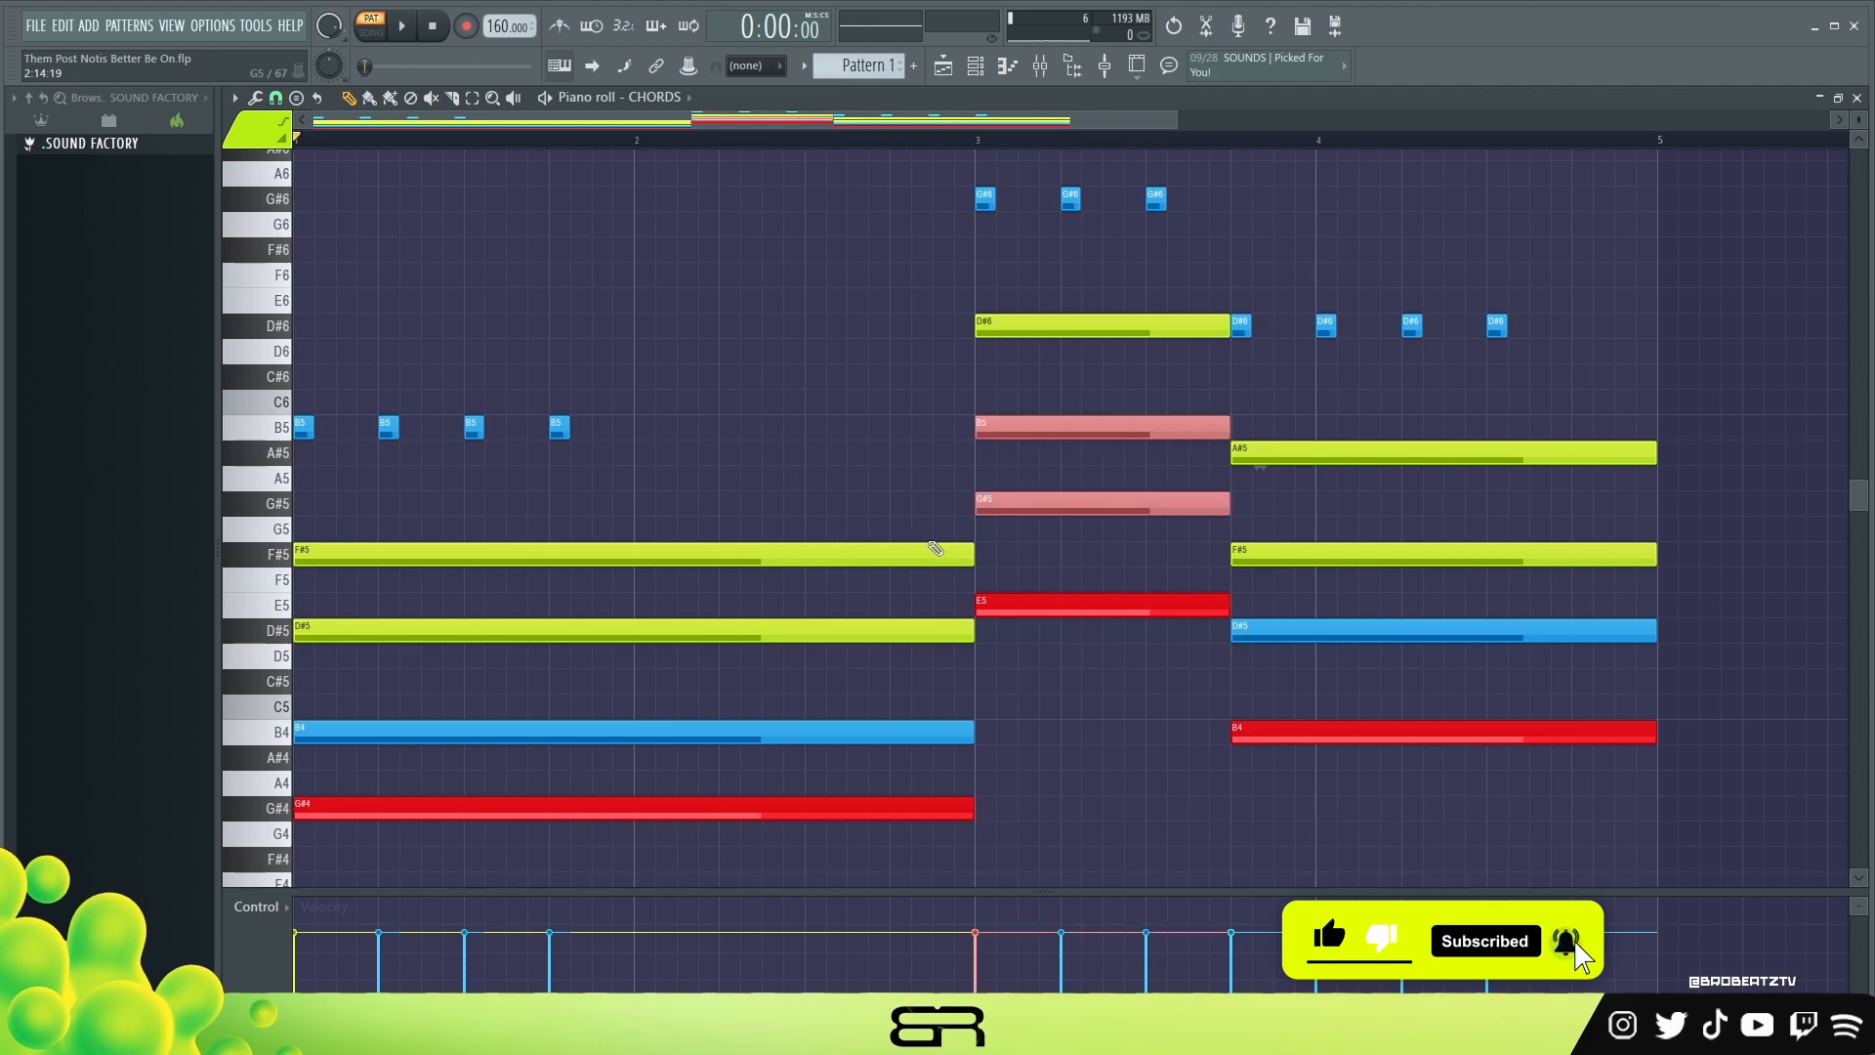
ctrl+click(868, 444)
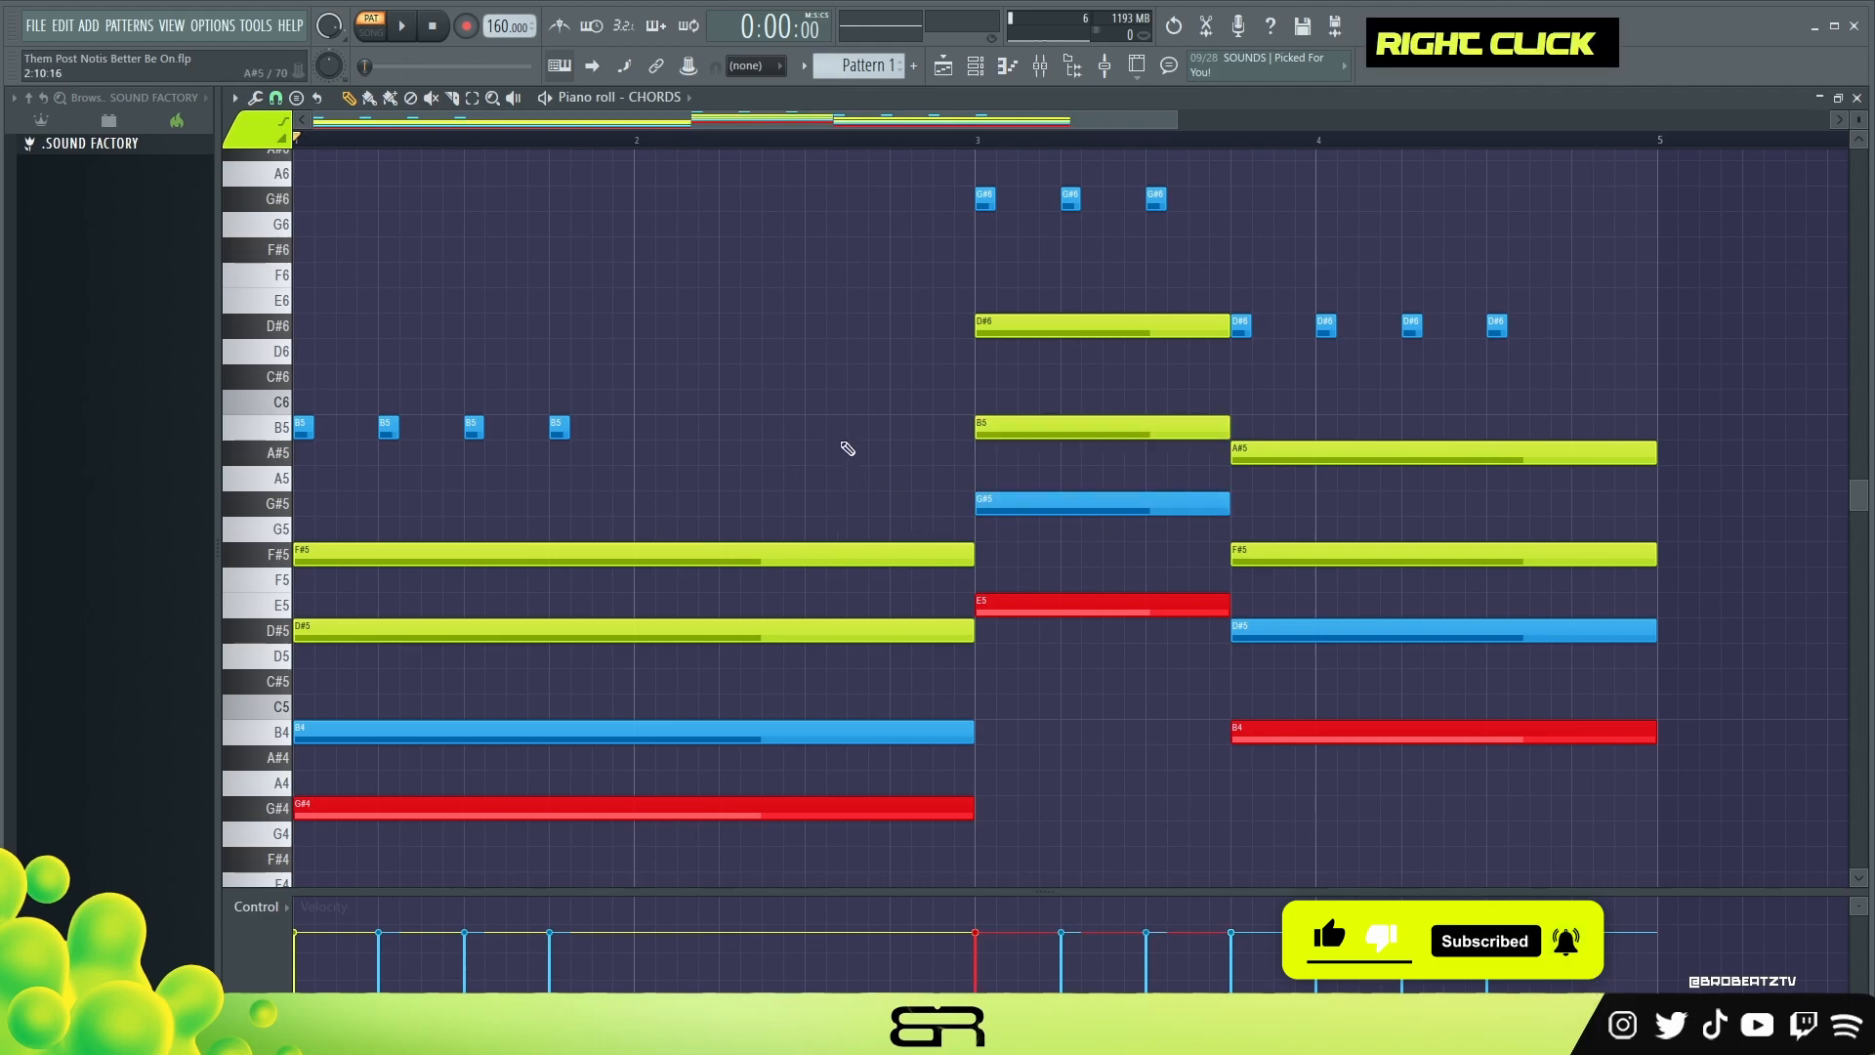
- Show the Channel rack and open the MELODY channel's empty piano roll with the chords as ghost notes
click(976, 68)
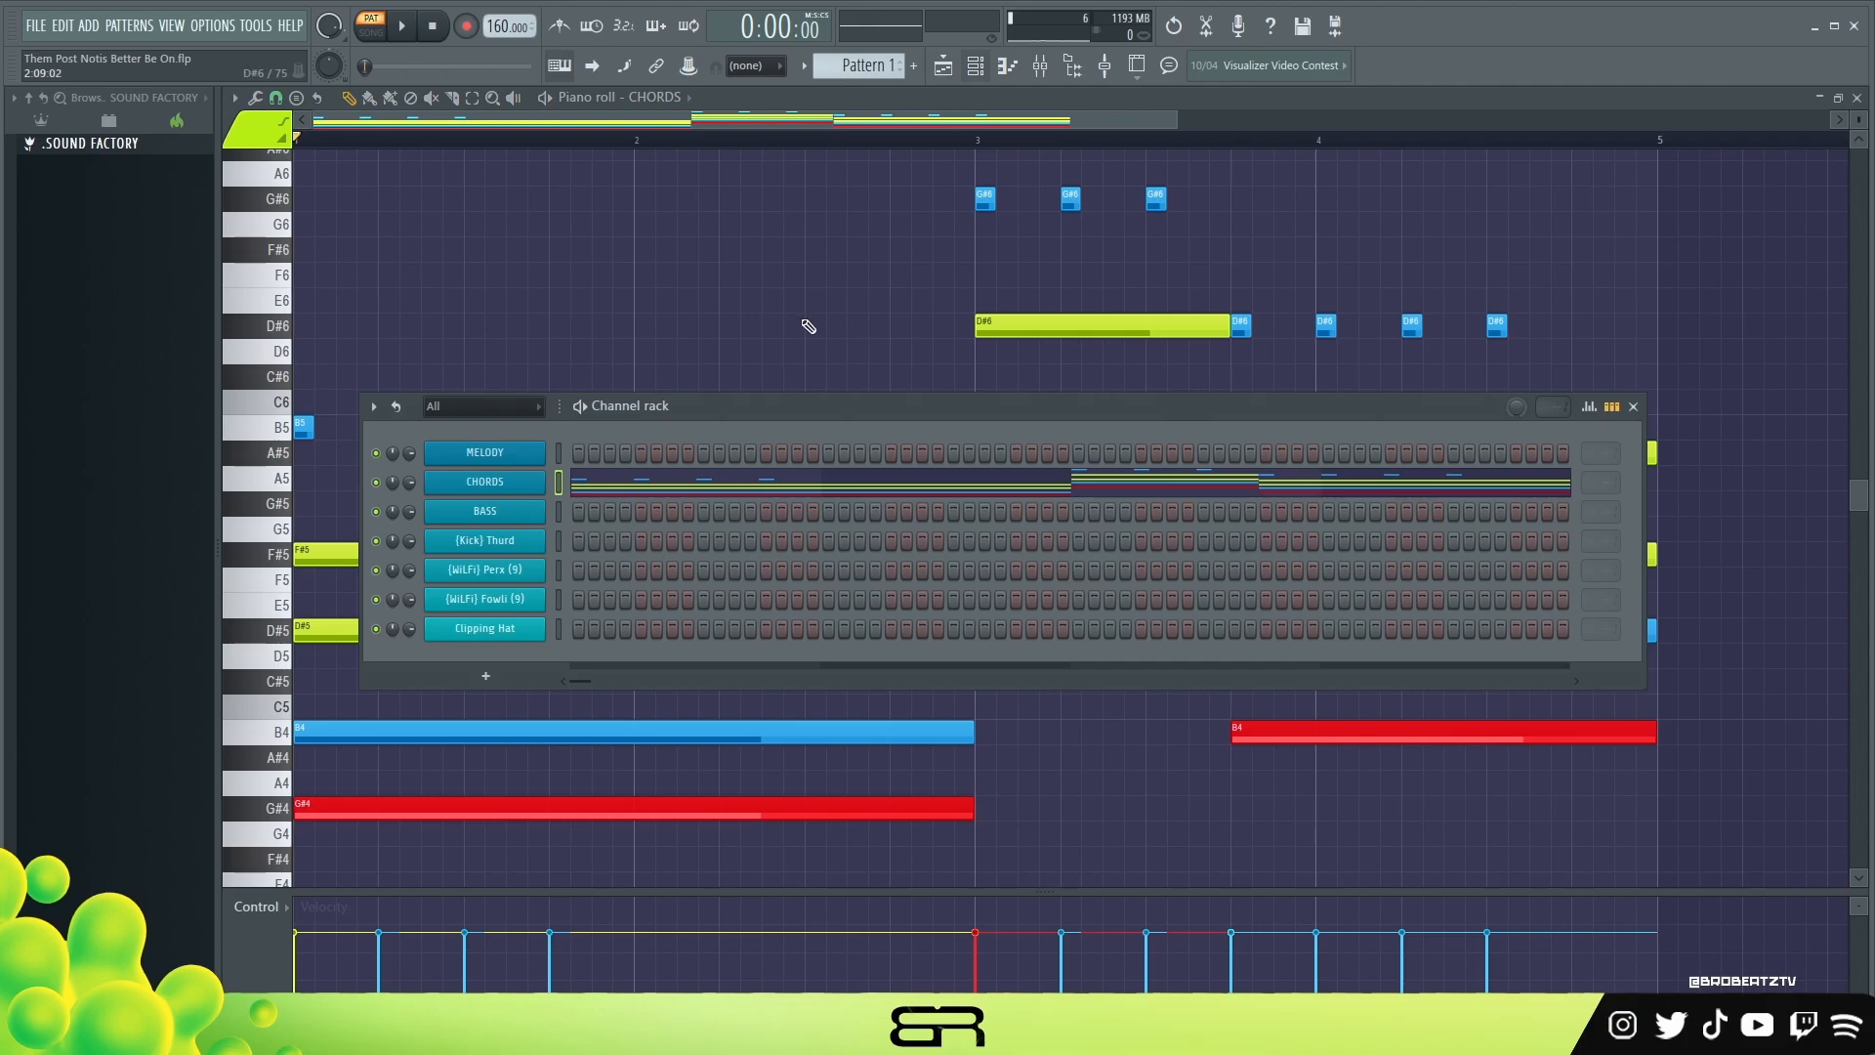
right_click(540, 447)
click(599, 450)
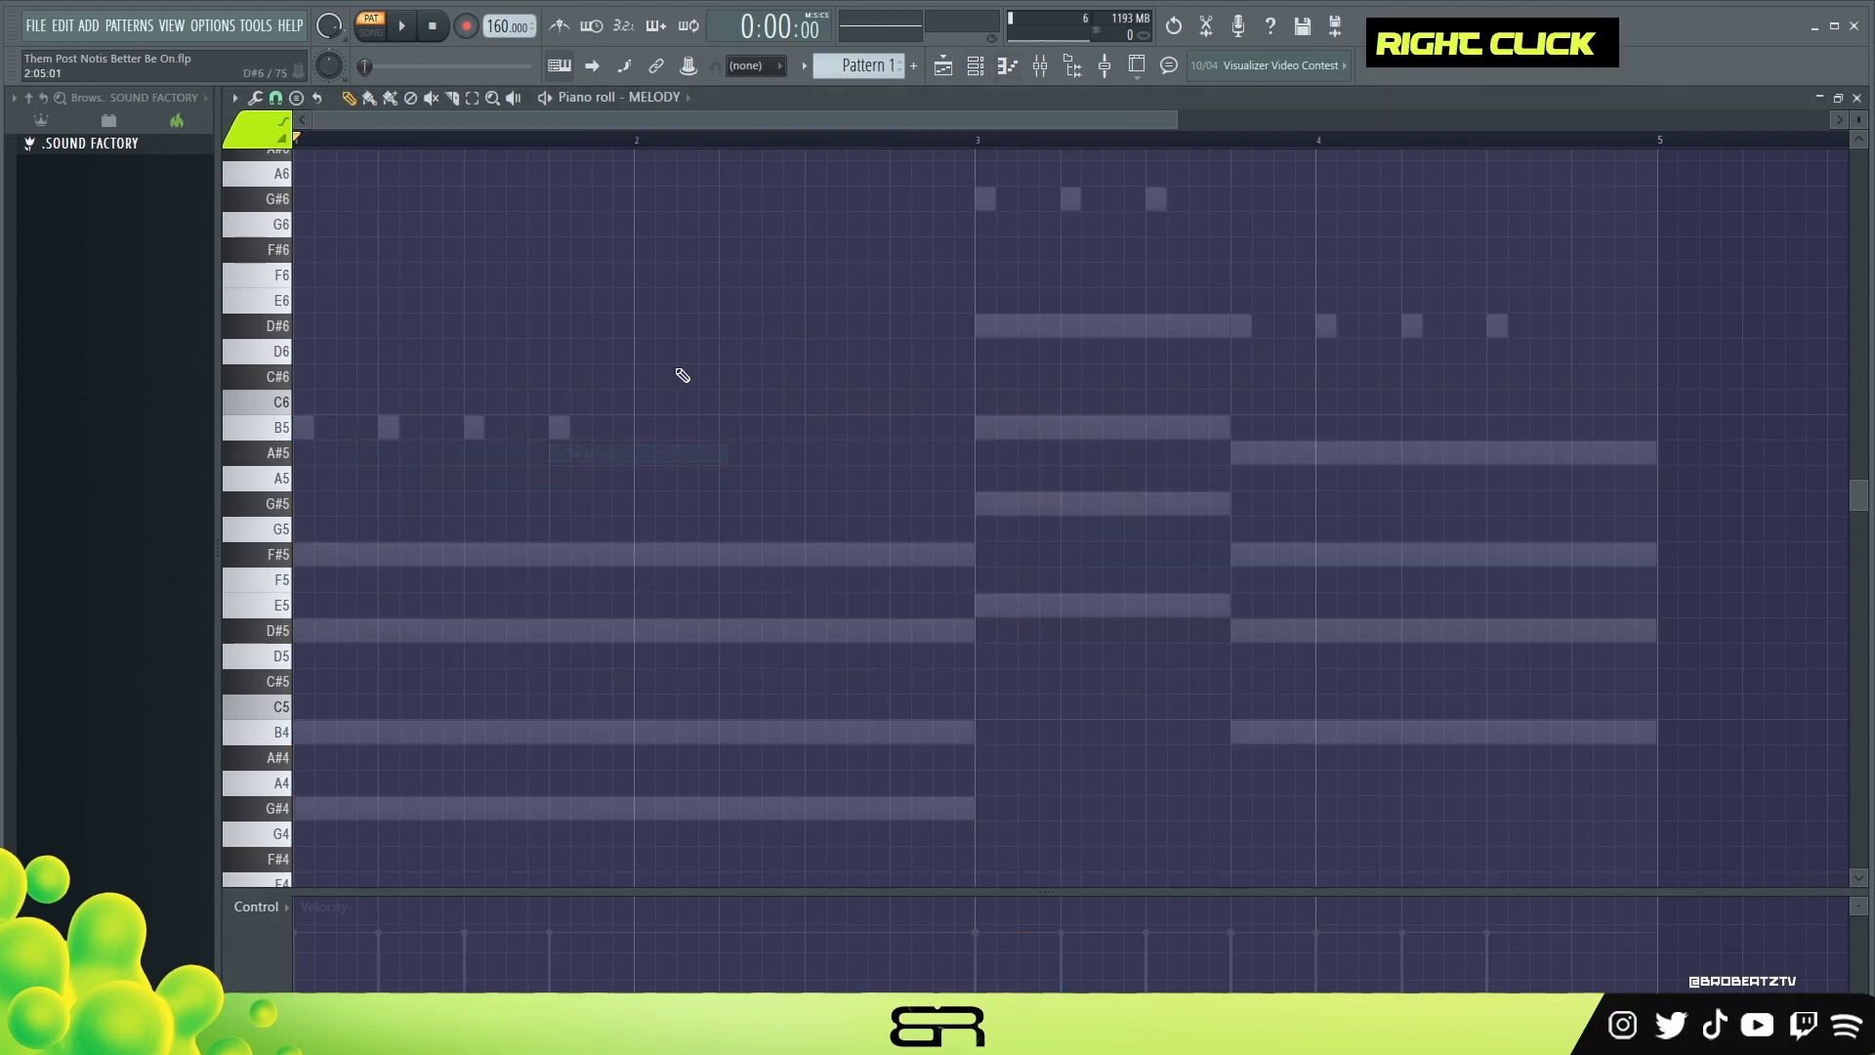
scroll(700, 507, down, 1)
scroll(1100, 468, up, 1)
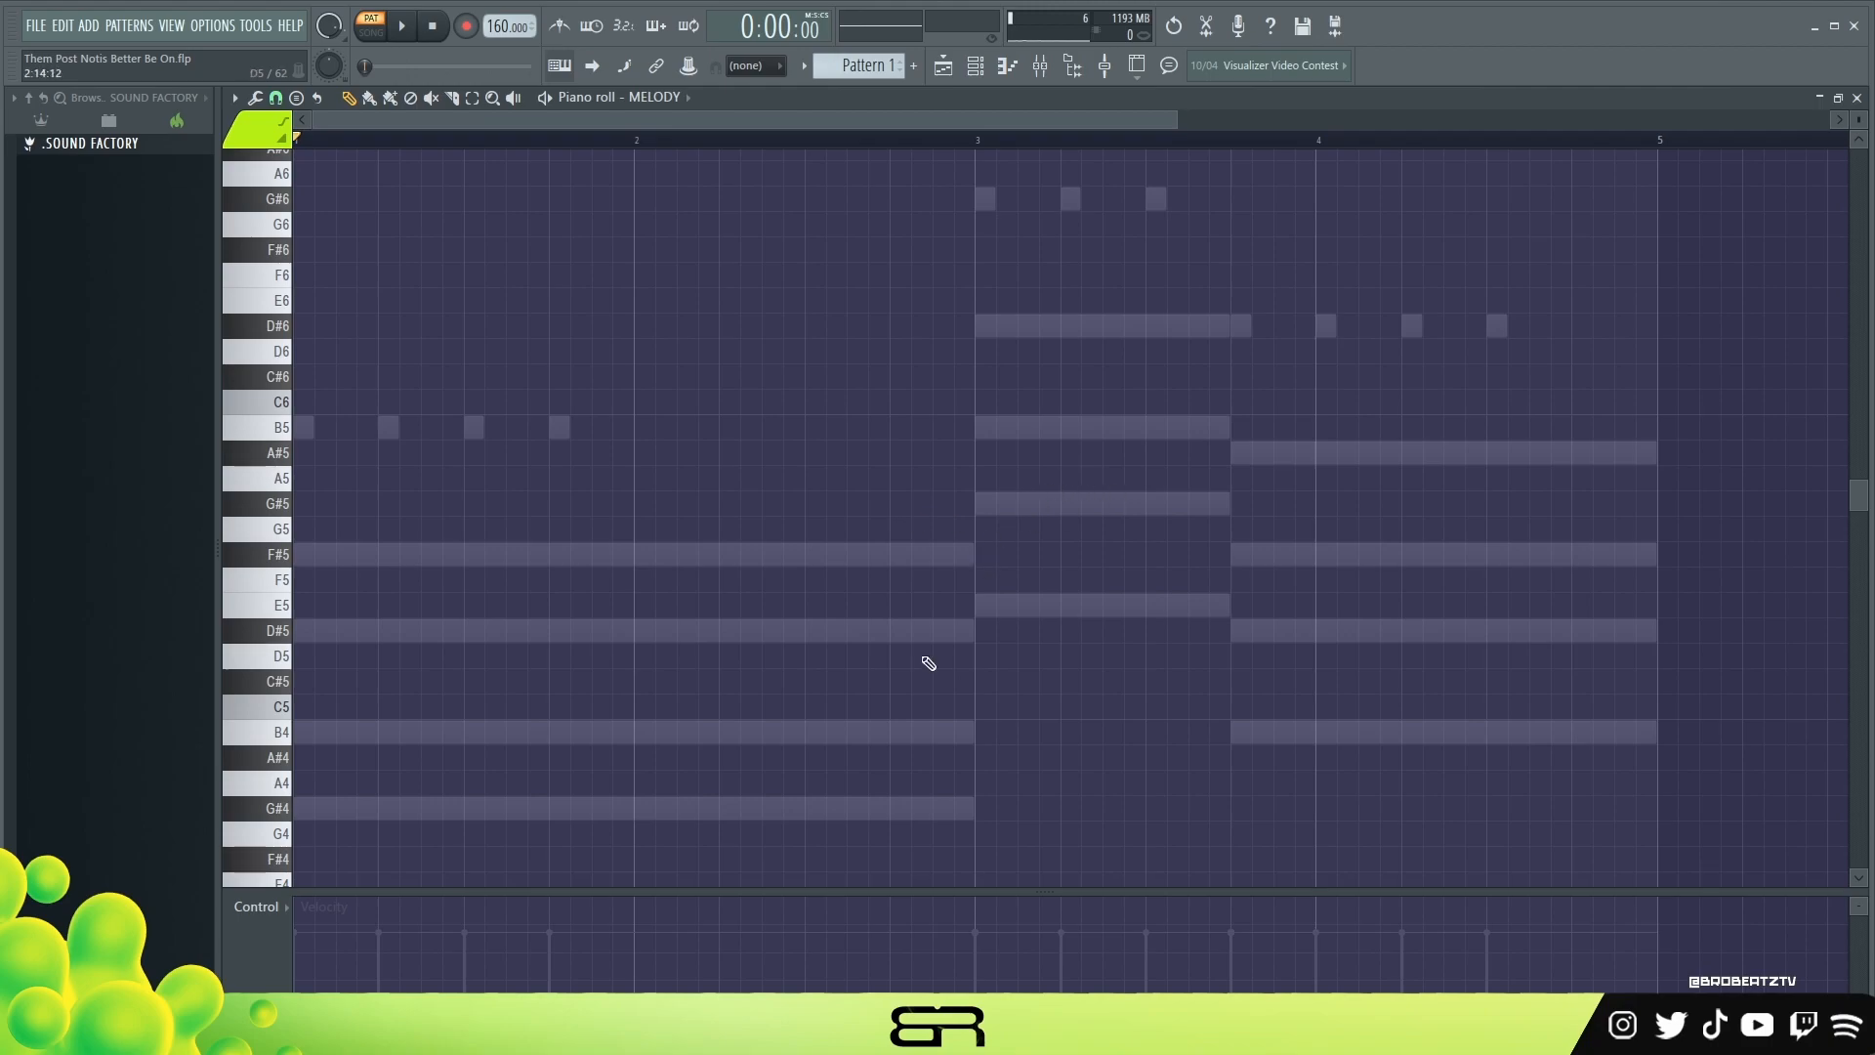
scroll(918, 669, down, 1)
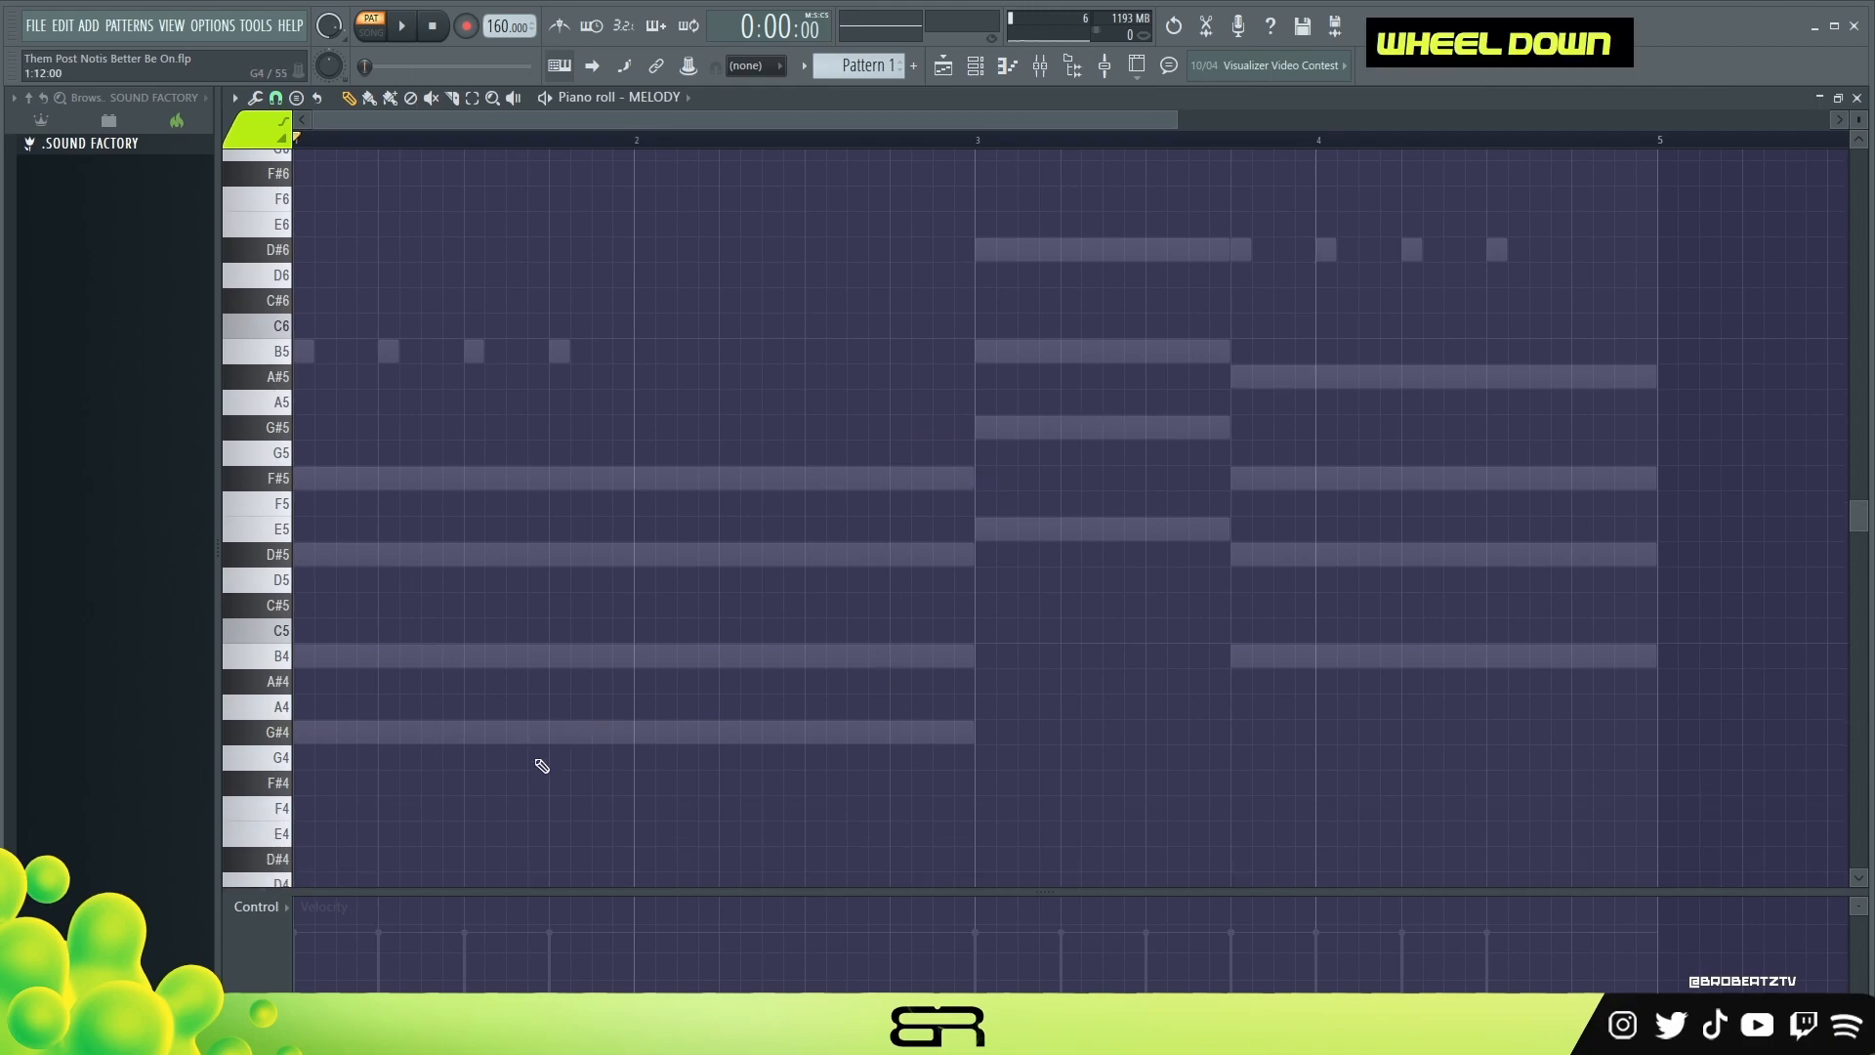
- Place a G#4 melody note at the start of bar 1 and shorten it to two beats
click(317, 732)
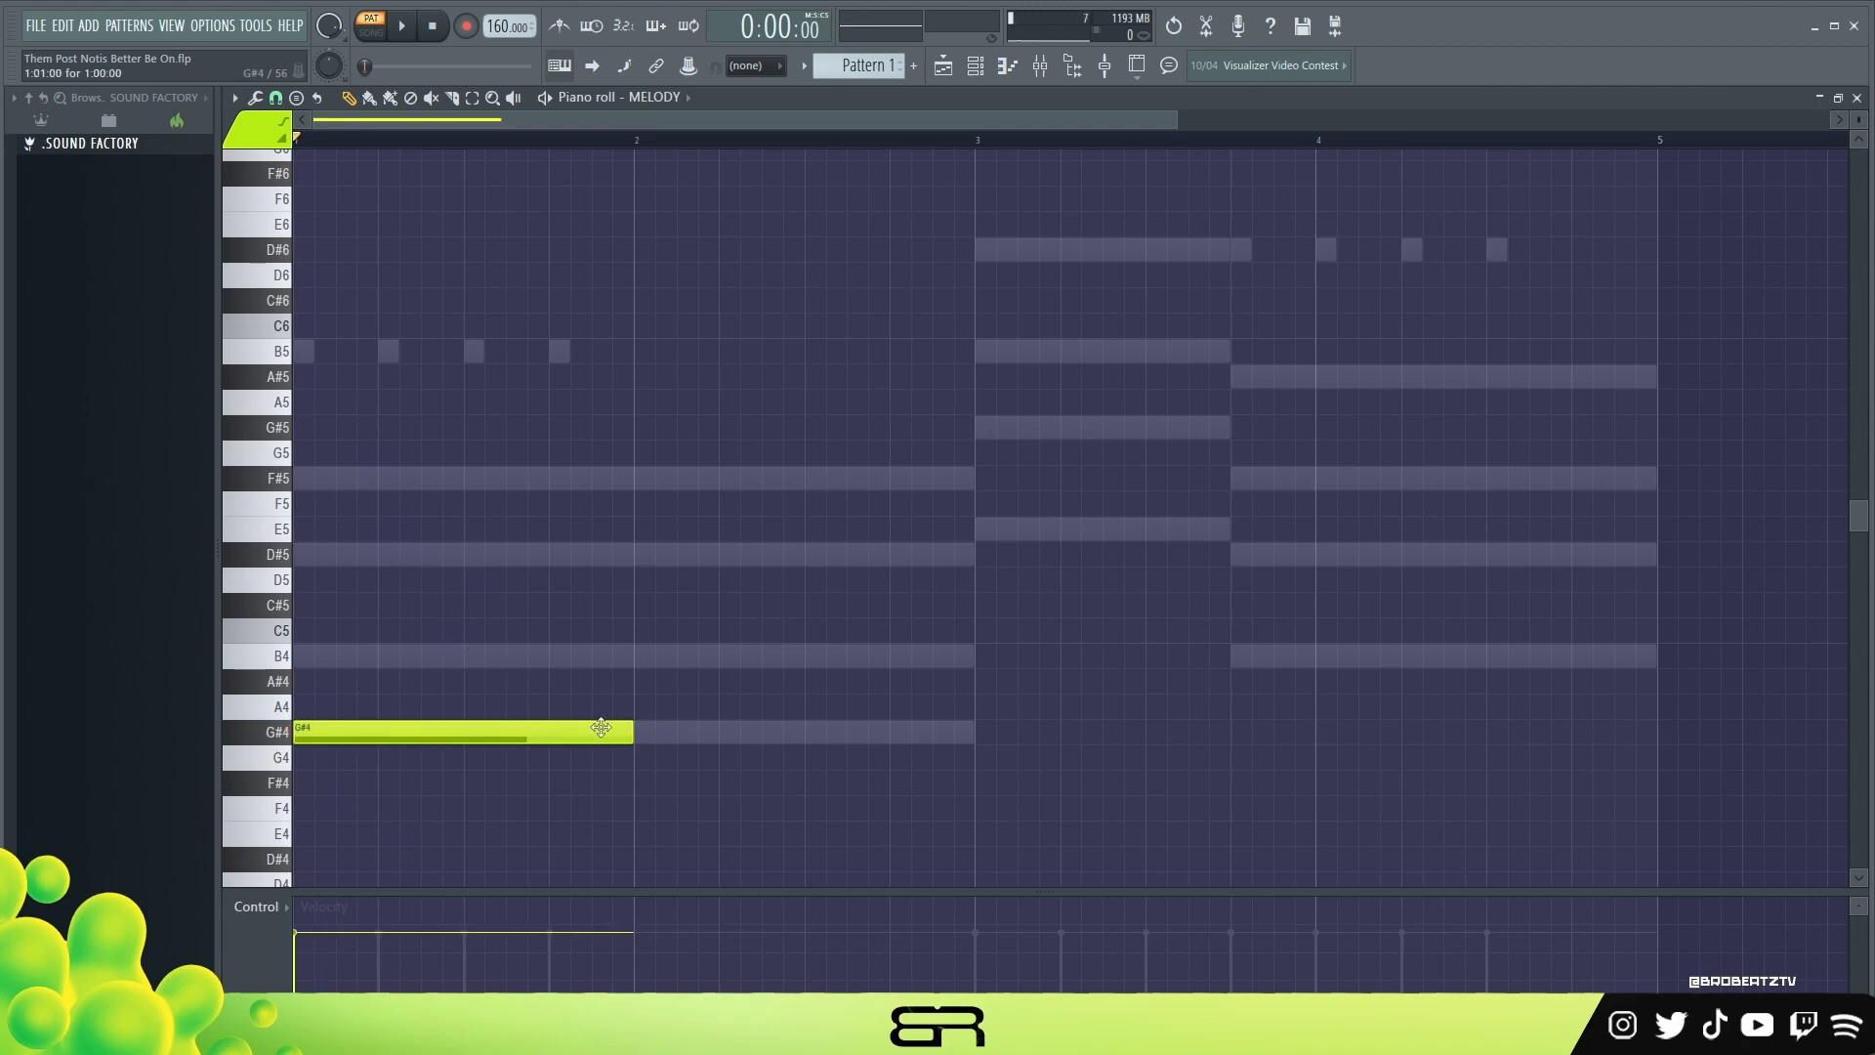
drag(633, 733, 464, 733)
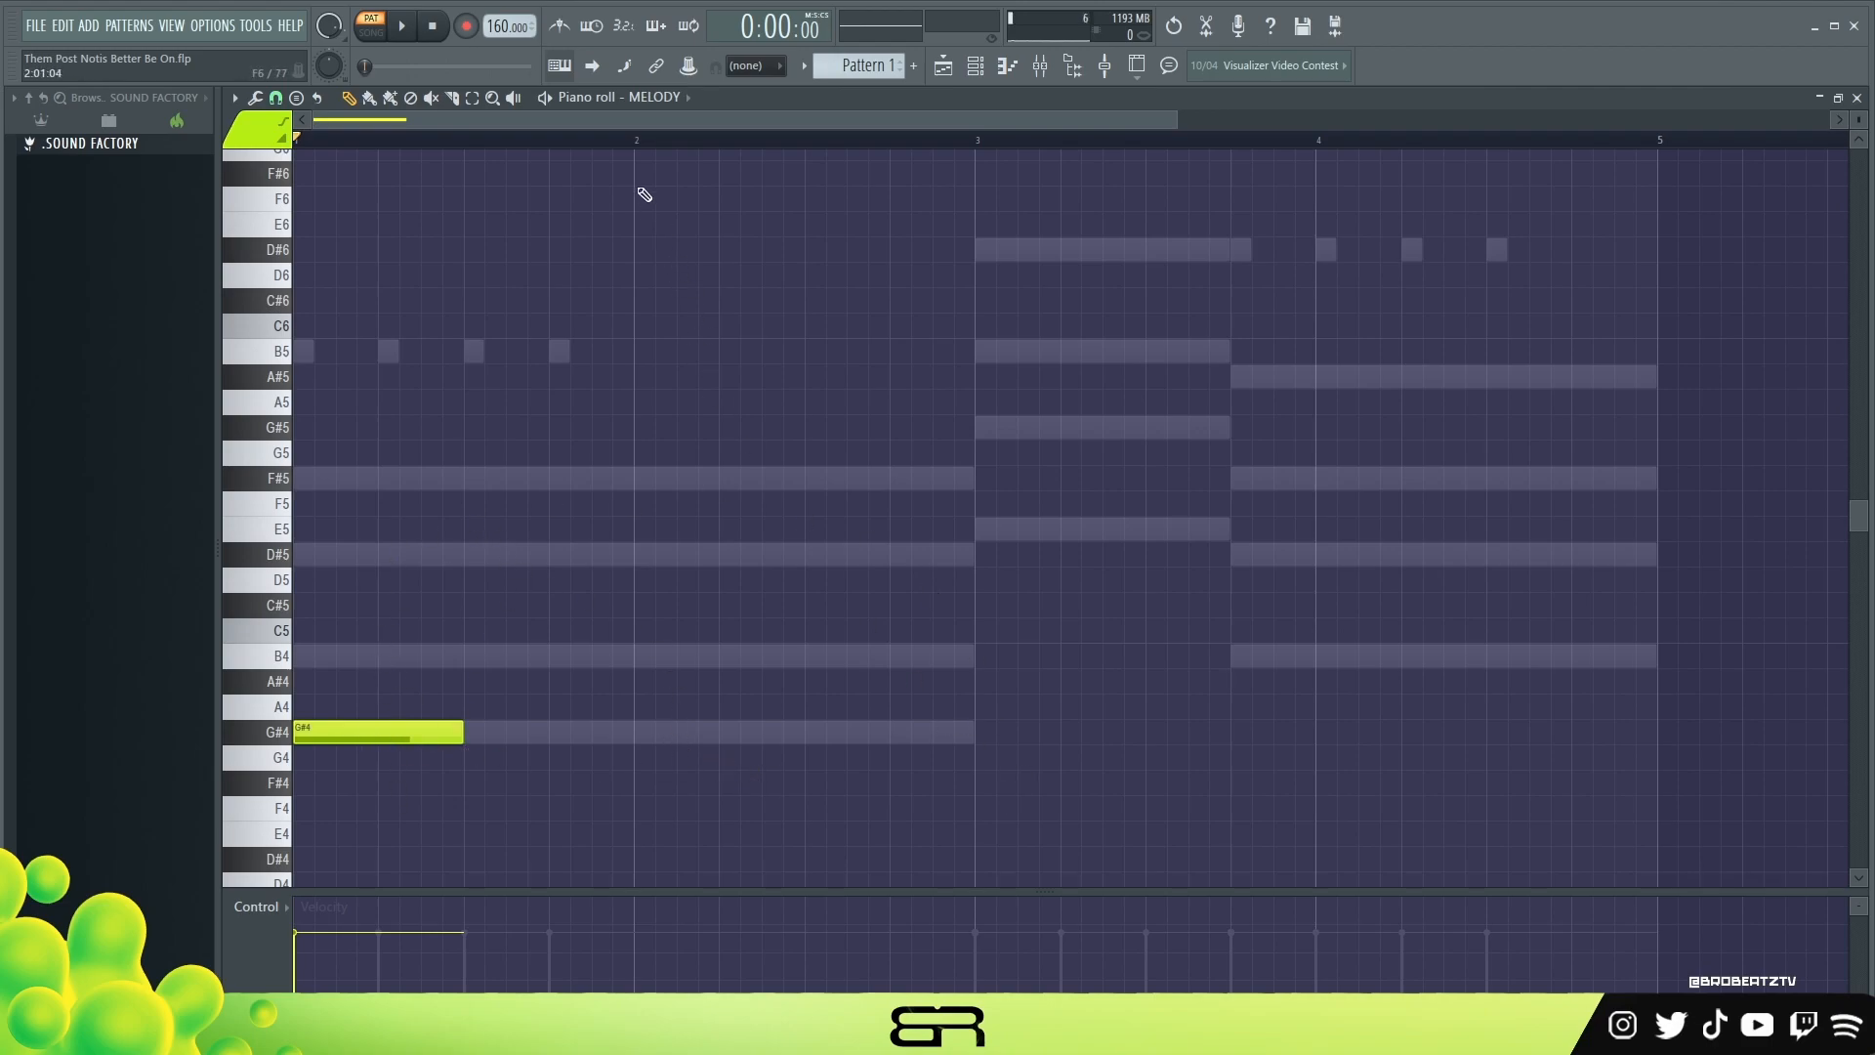
double_click(493, 140)
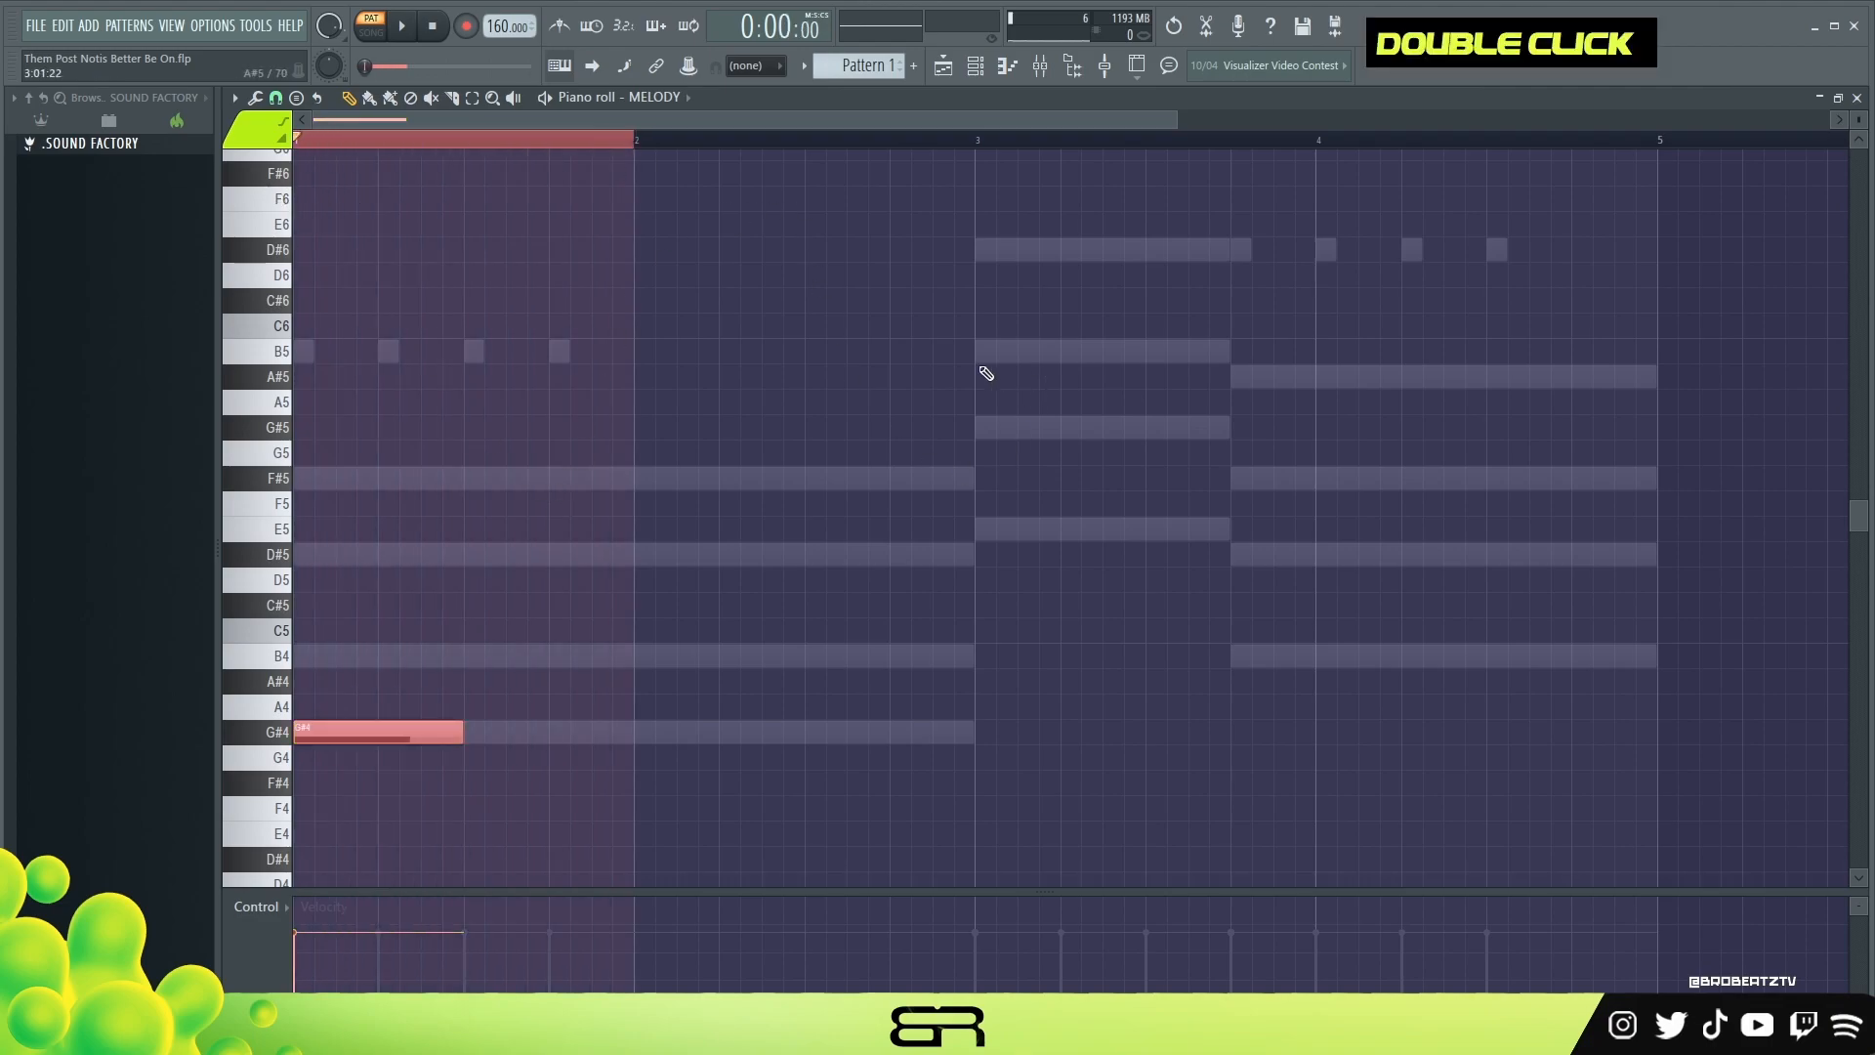
click(641, 148)
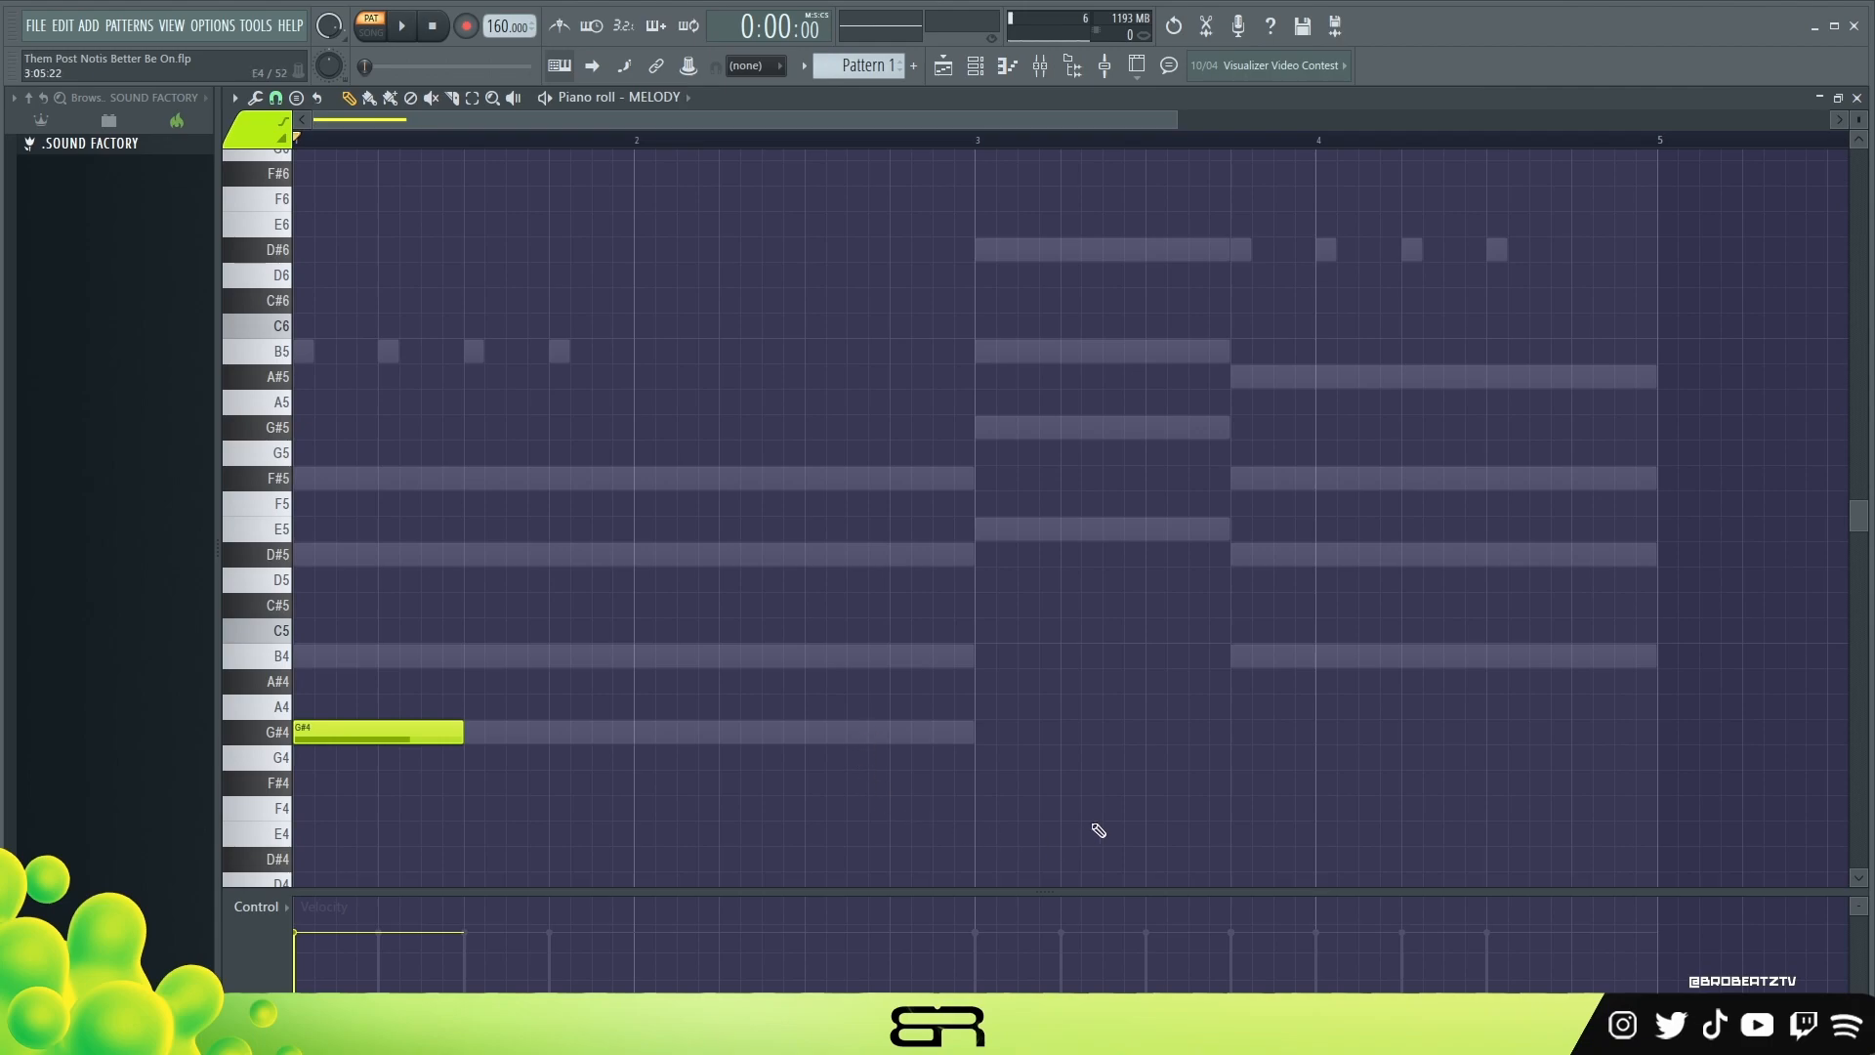
- Place two-beat G#4, B4 and D#5 notes at the start of bar 2, and keep only the D#5
drag(619, 466, 928, 752)
click(641, 733)
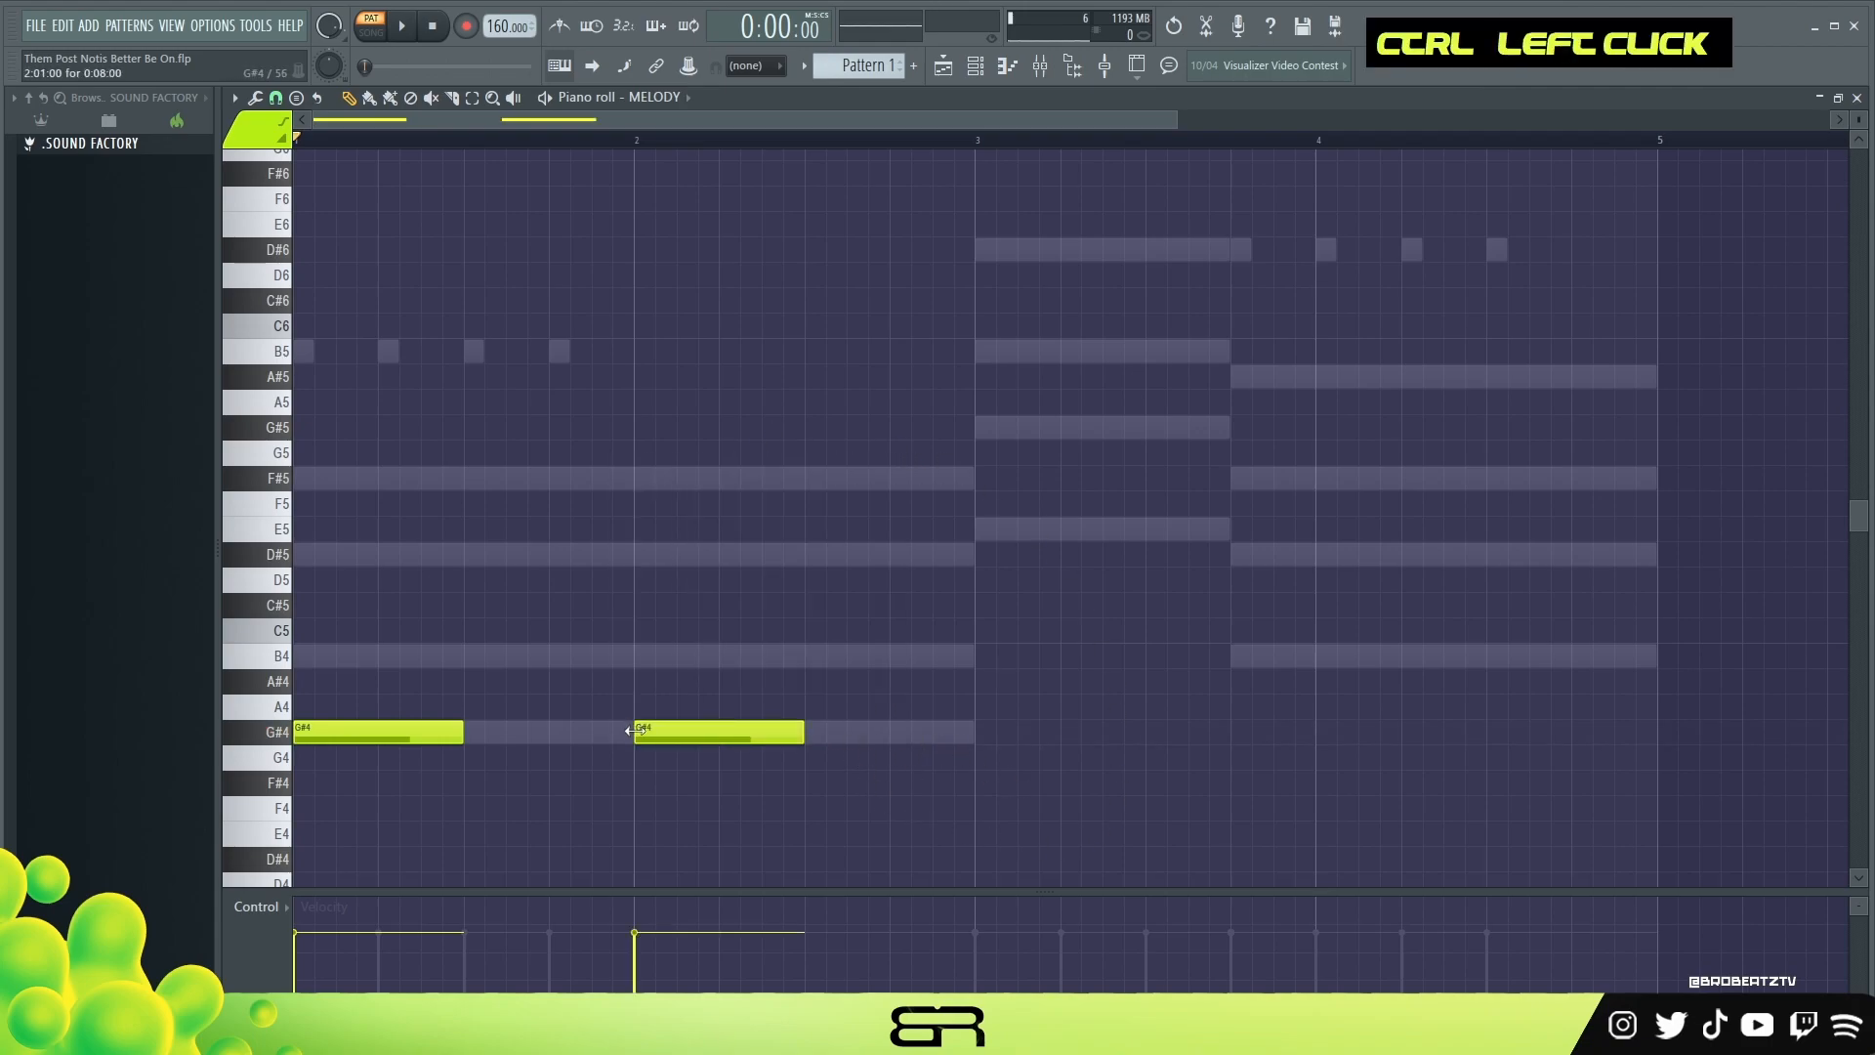
click(640, 654)
click(642, 555)
right_click(656, 655)
right_click(687, 732)
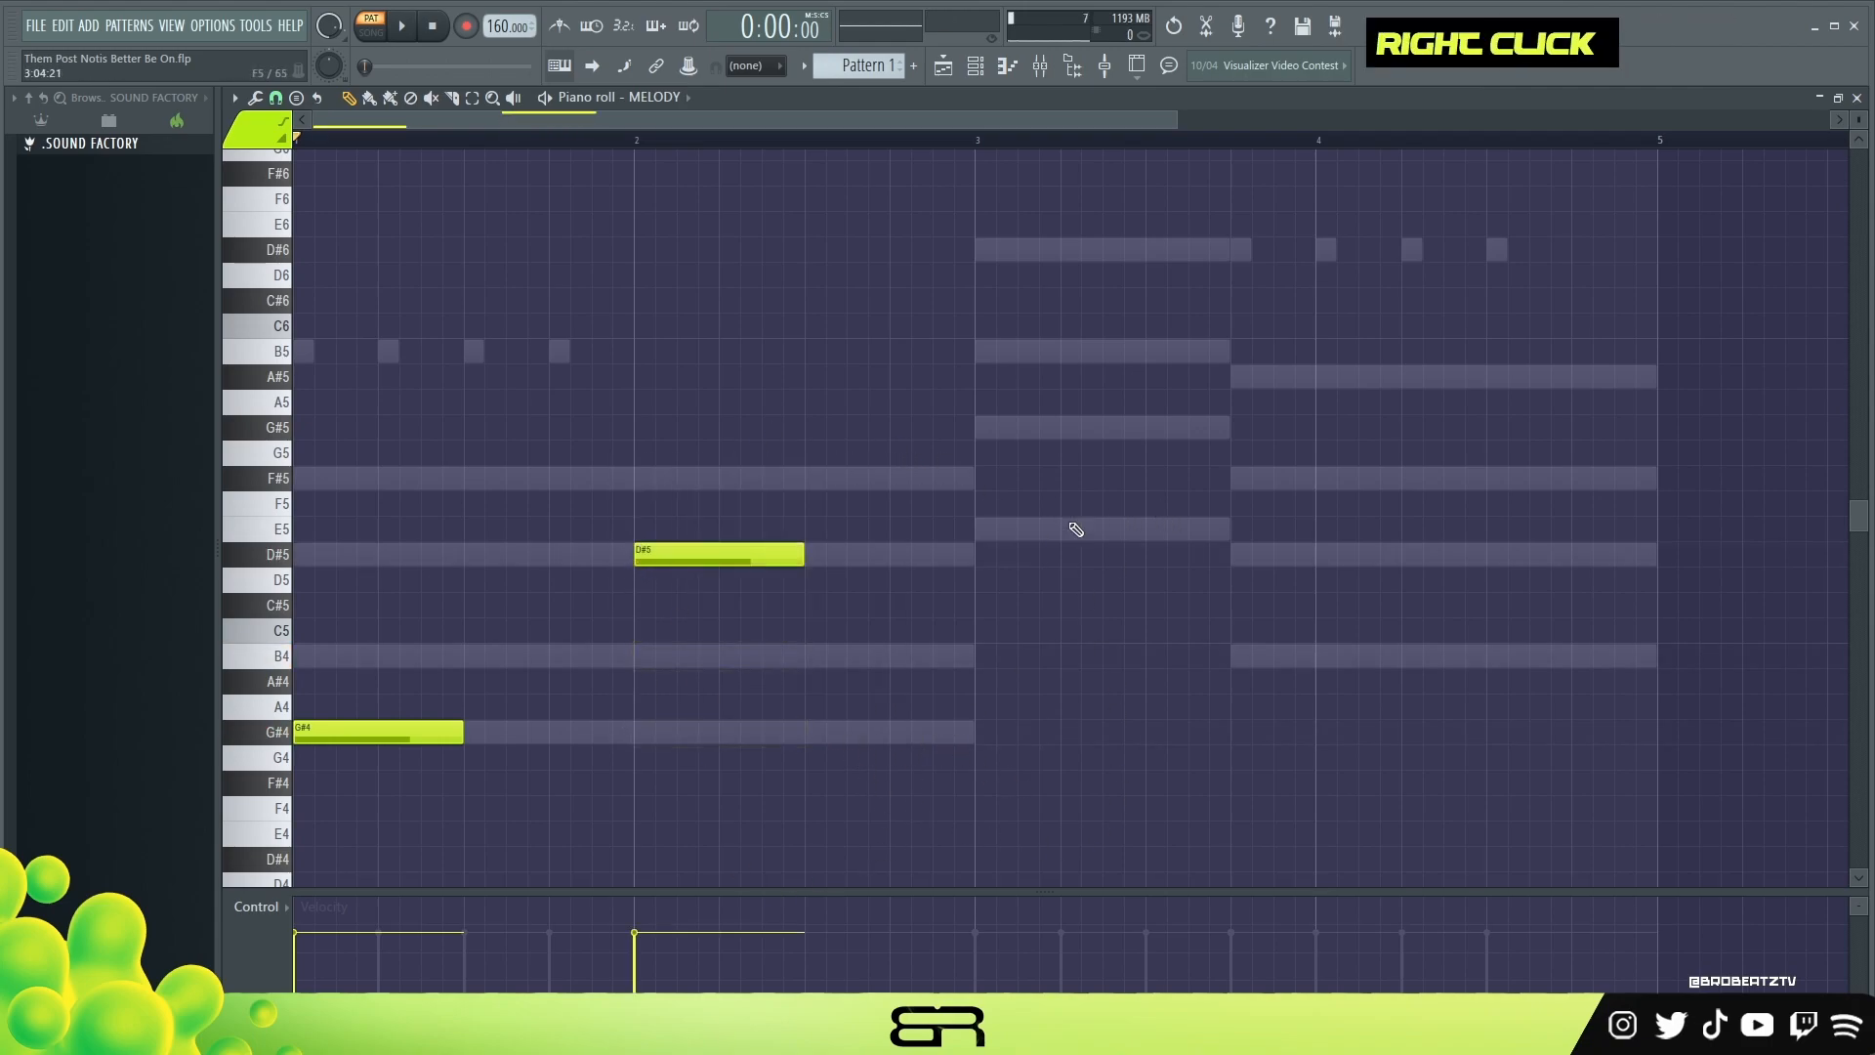
- Place two-beat E5, G#5 and B5 notes at the beginning of bar 3, and remove the G#5
click(979, 528)
click(1000, 428)
click(985, 352)
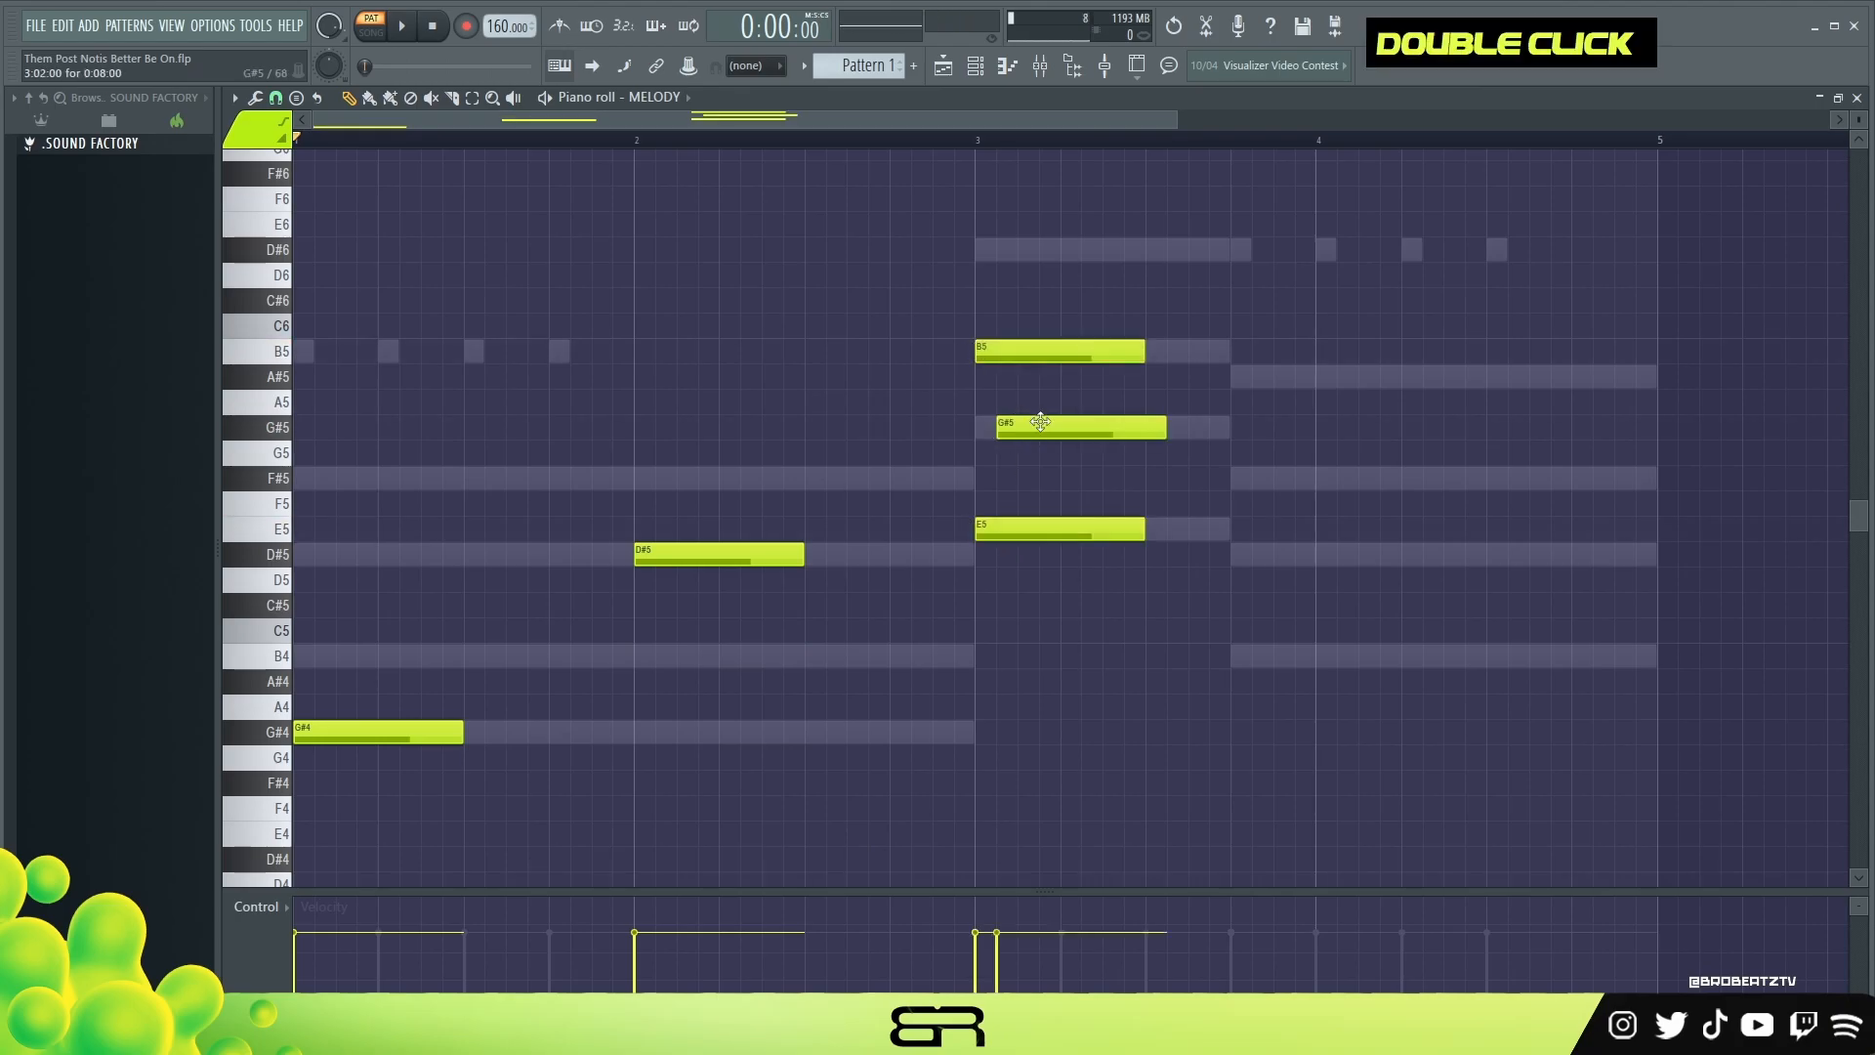
right_click(1037, 424)
- Stamp a Major chord rooted on E5 in the second half of bar 3 and select its top note
click(295, 97)
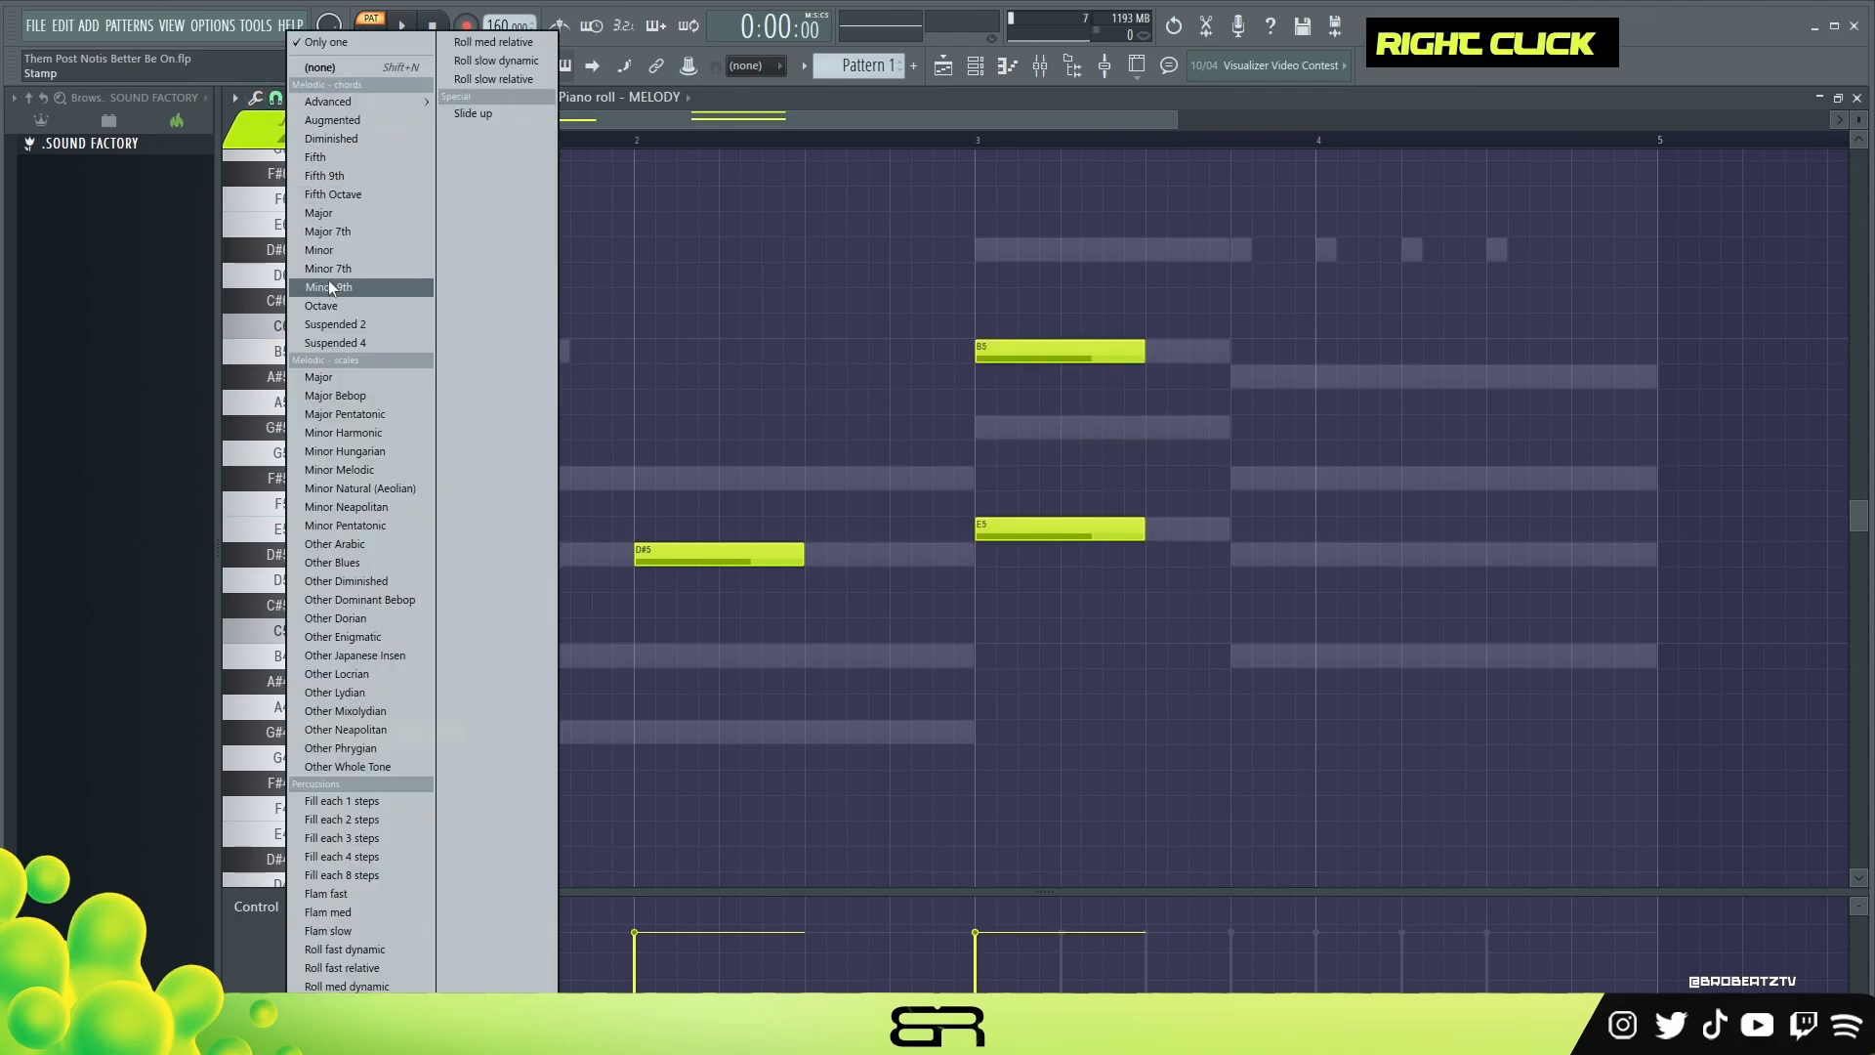
click(328, 213)
click(1150, 529)
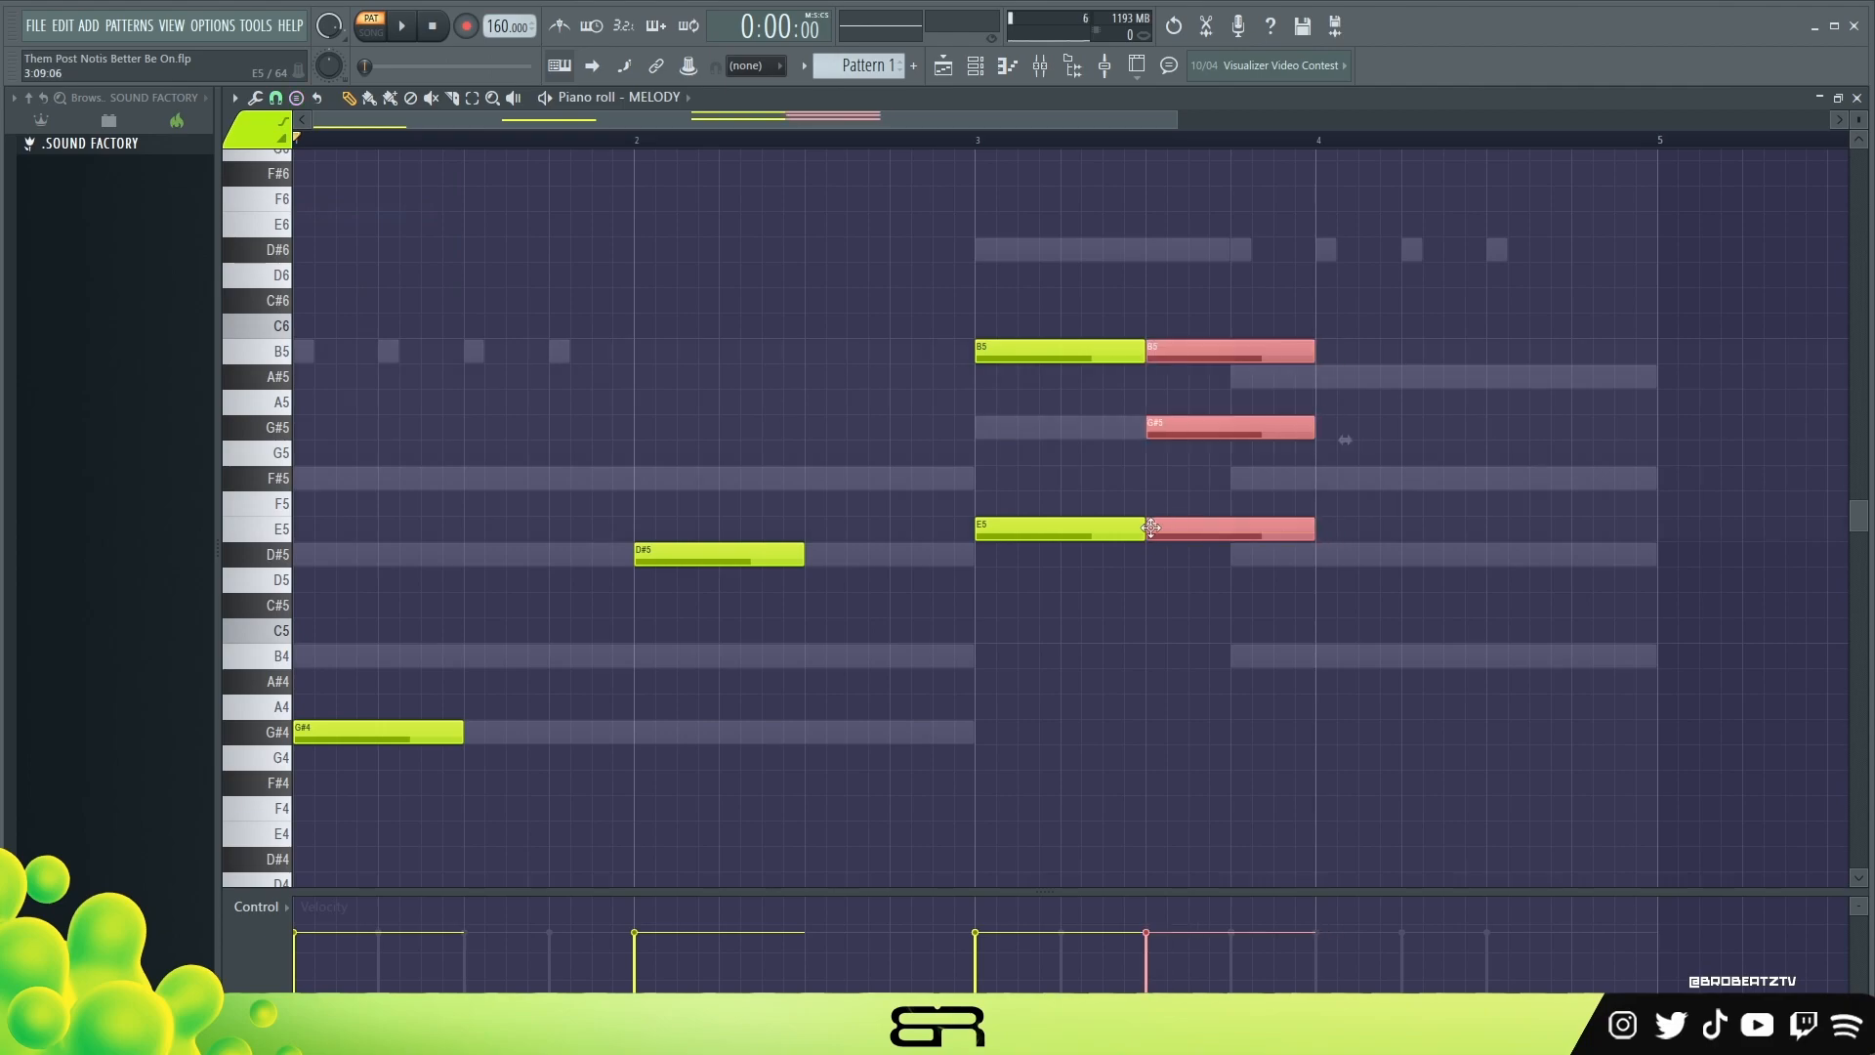
ctrl+drag(1193, 313, 1232, 385)
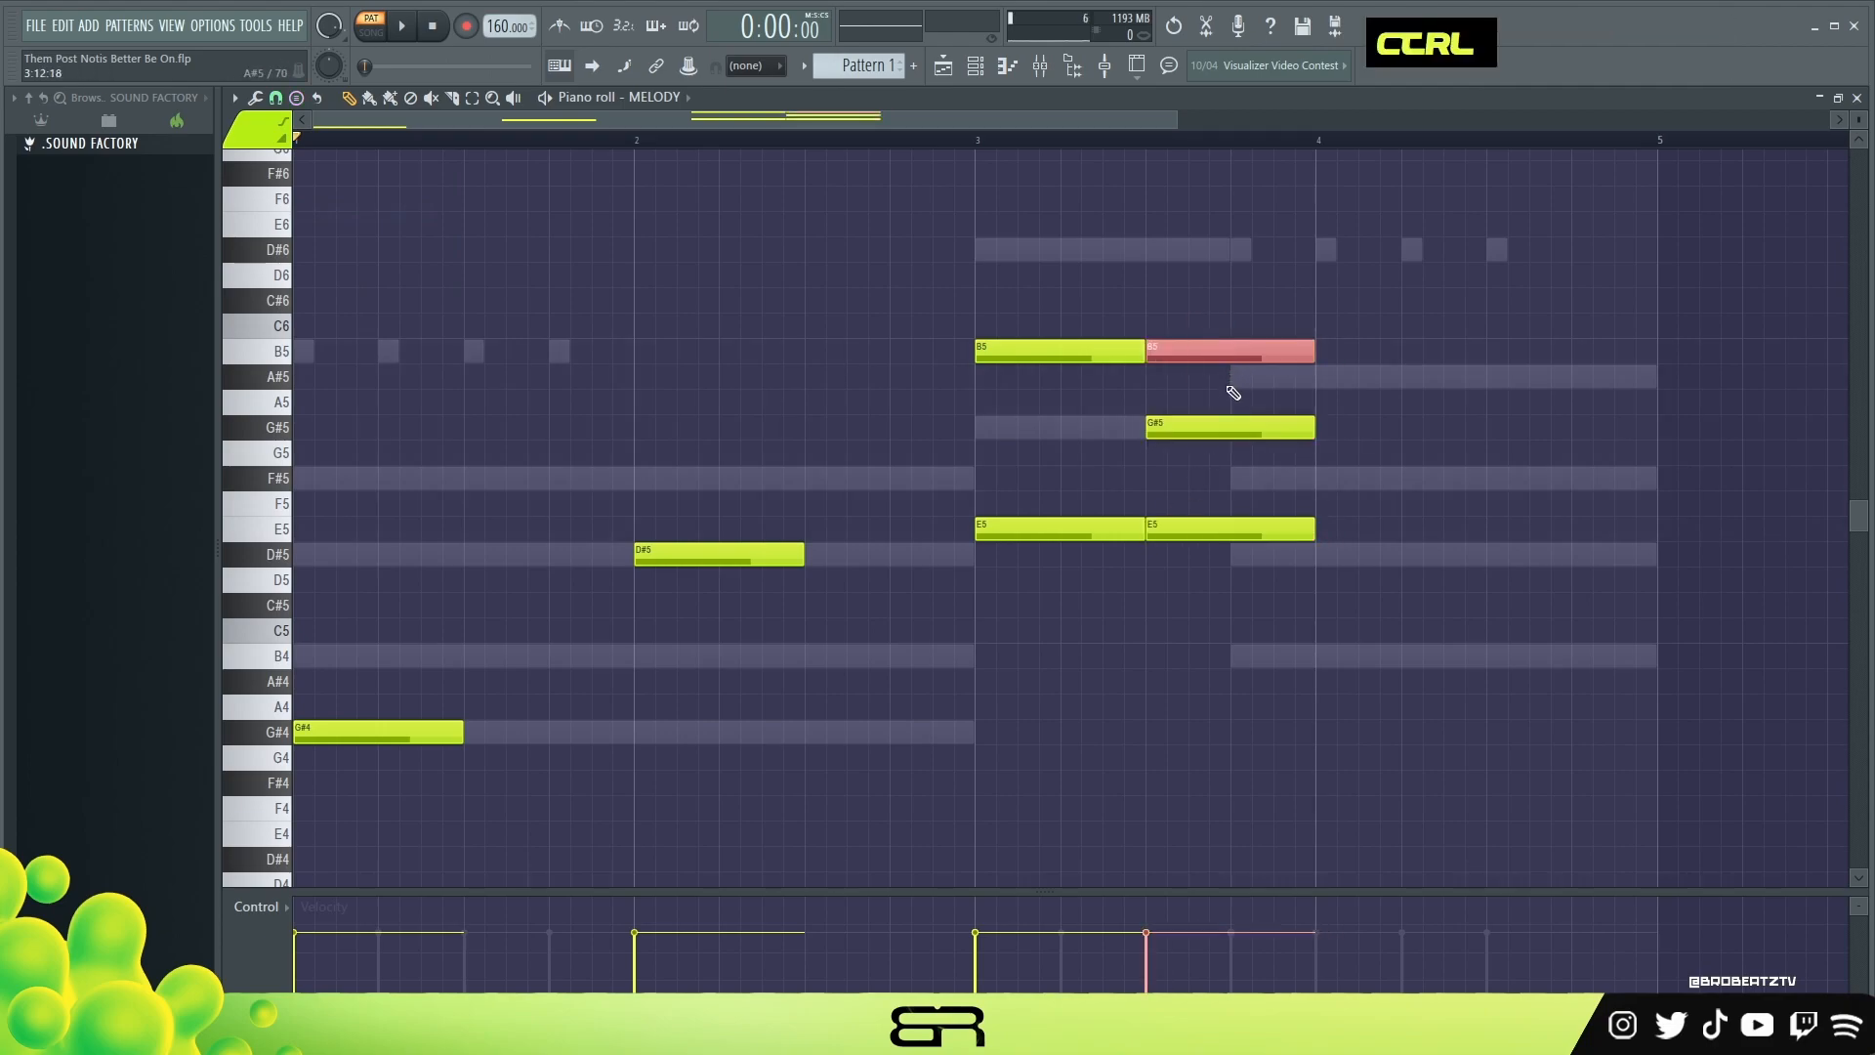
- Delete the stamped chord's three notes and the E5 at bar 3, keeping only the B5 melody note
right_click(1211, 351)
right_click(1207, 426)
right_click(1201, 528)
right_click(1050, 529)
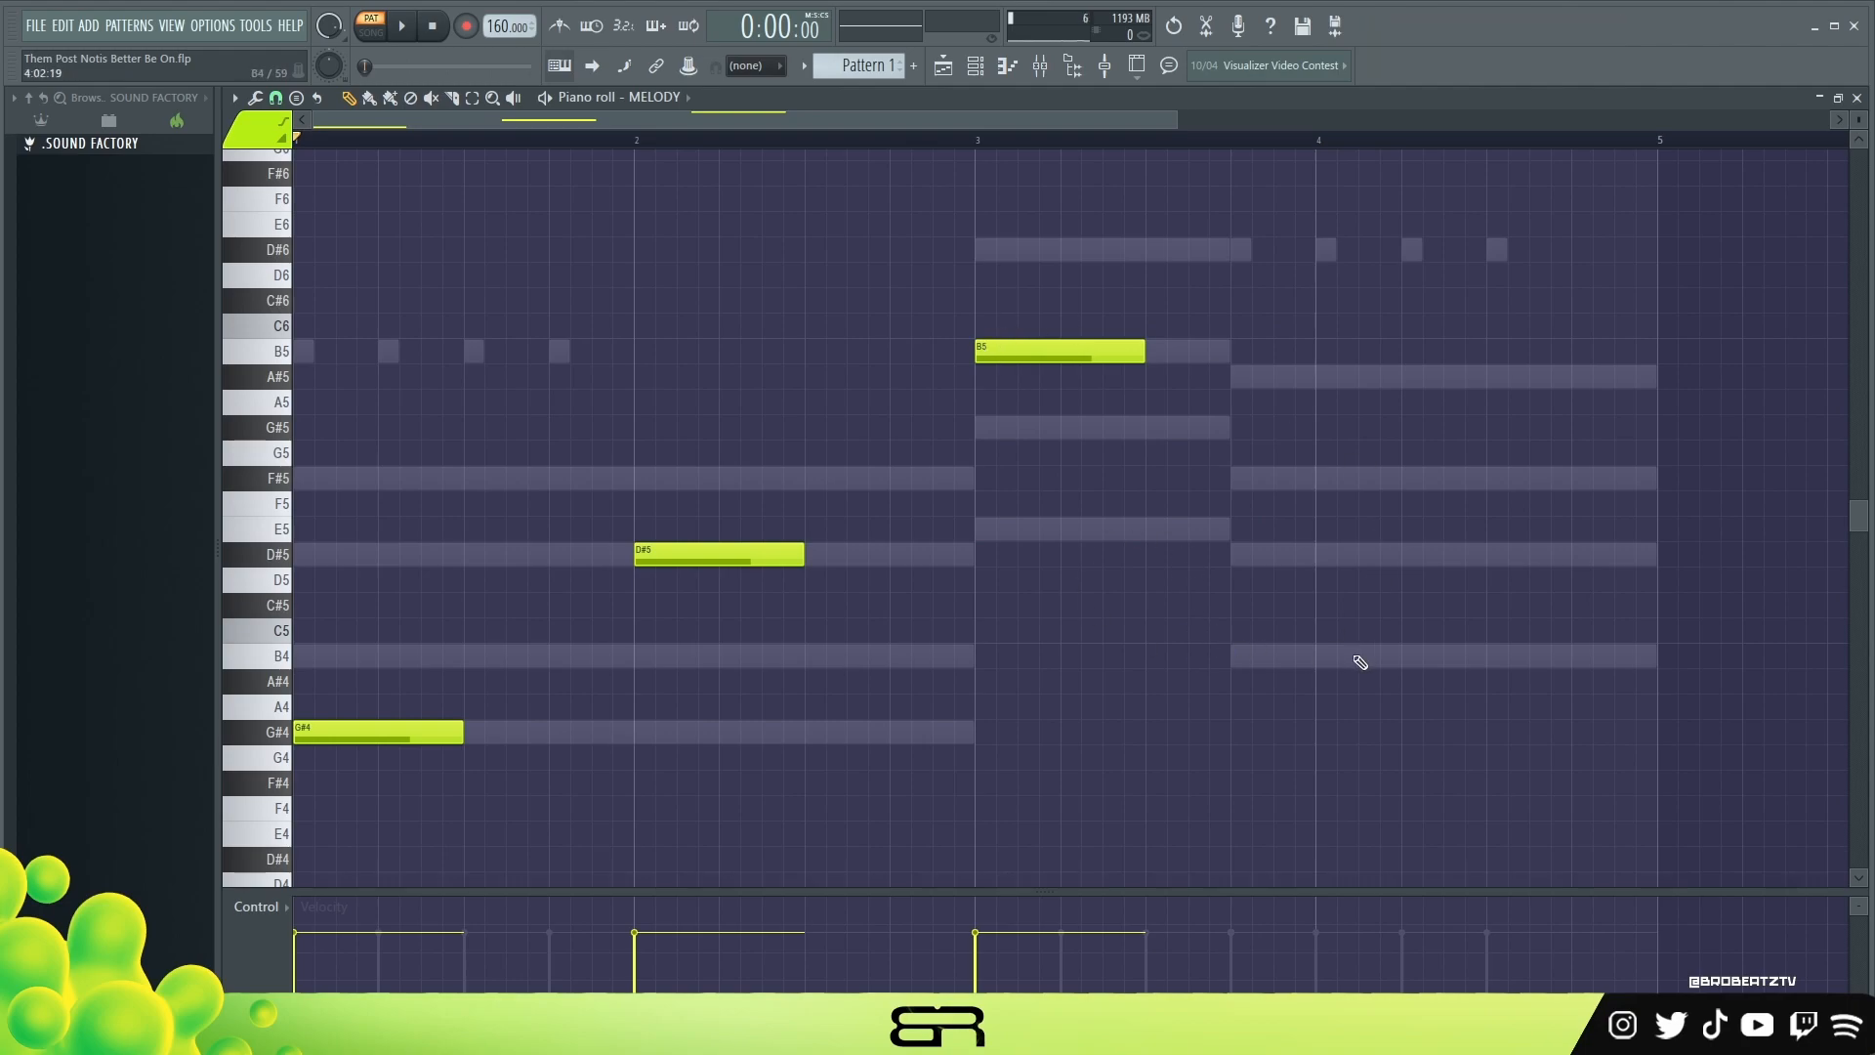
- Place two-beat B4, D#5 and F#5 notes on the last beat of bar 3, and keep only the F#5
click(1242, 657)
click(1240, 553)
click(1240, 478)
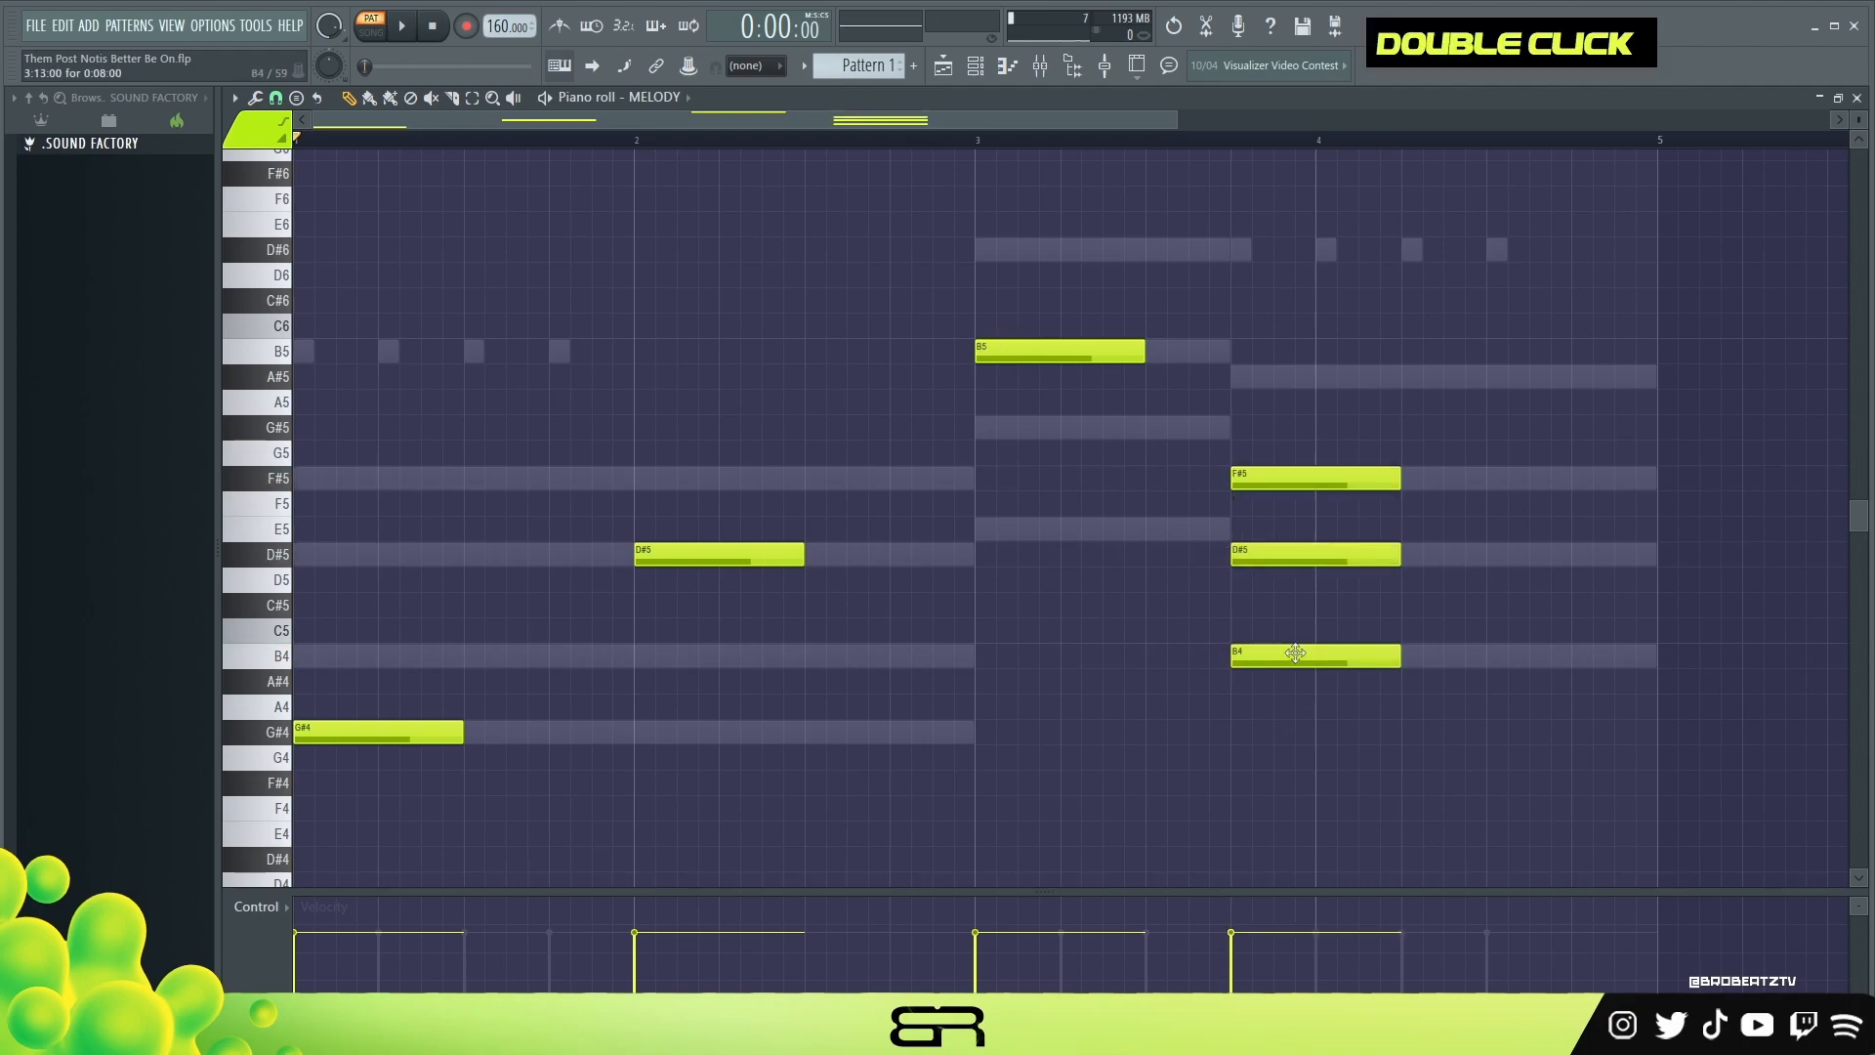
right_click(1308, 554)
right_click(1299, 656)
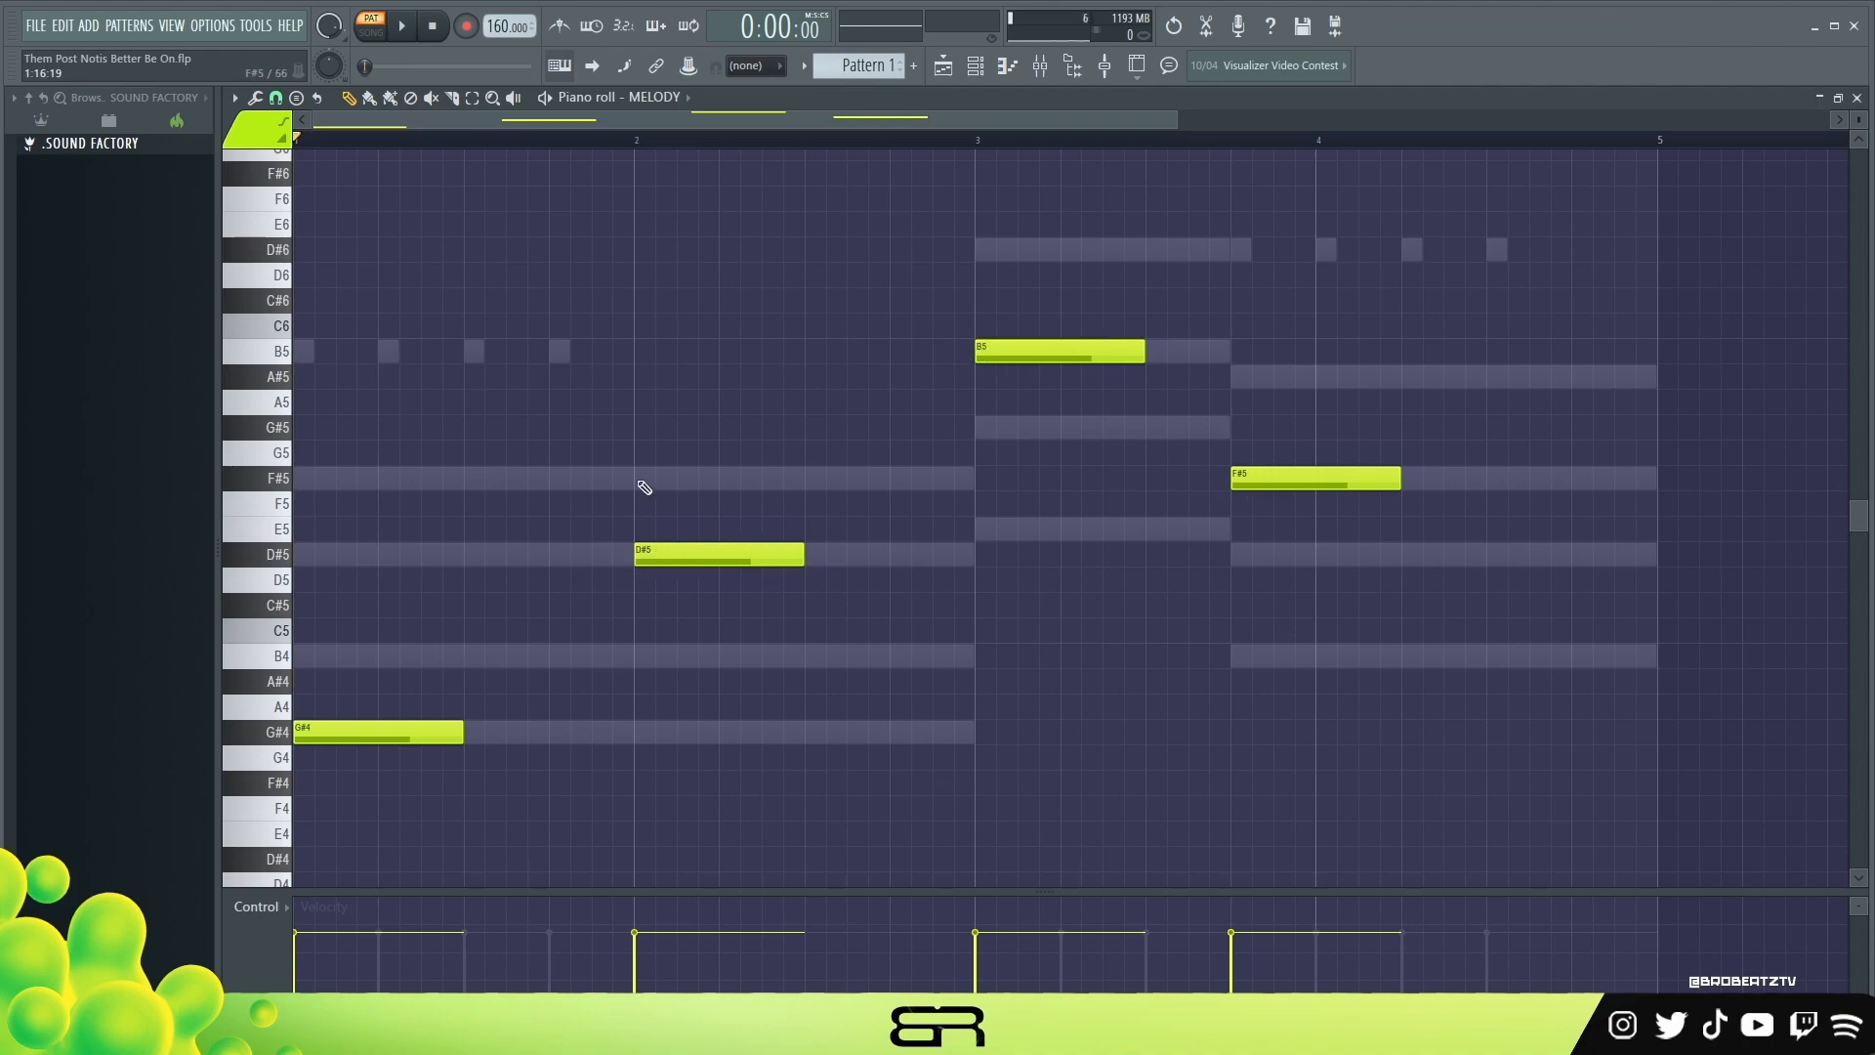
right_click(878, 549)
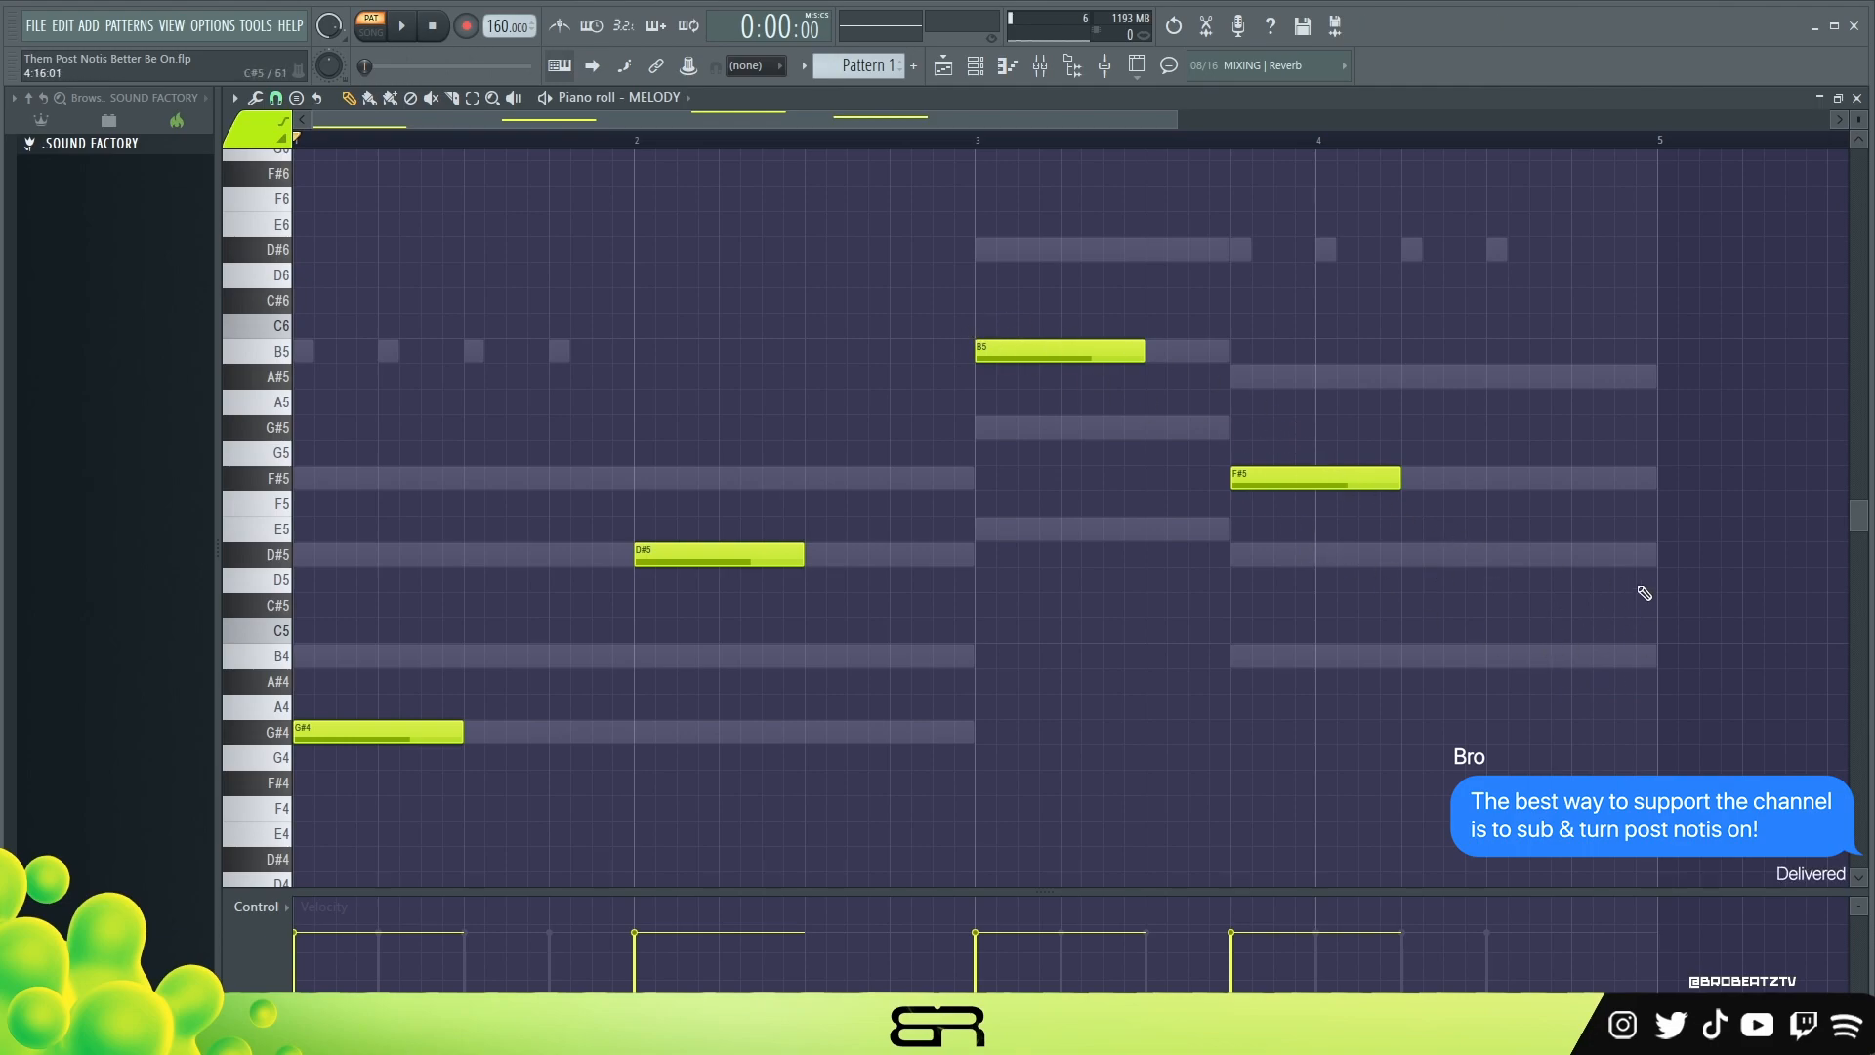
right_click(665, 675)
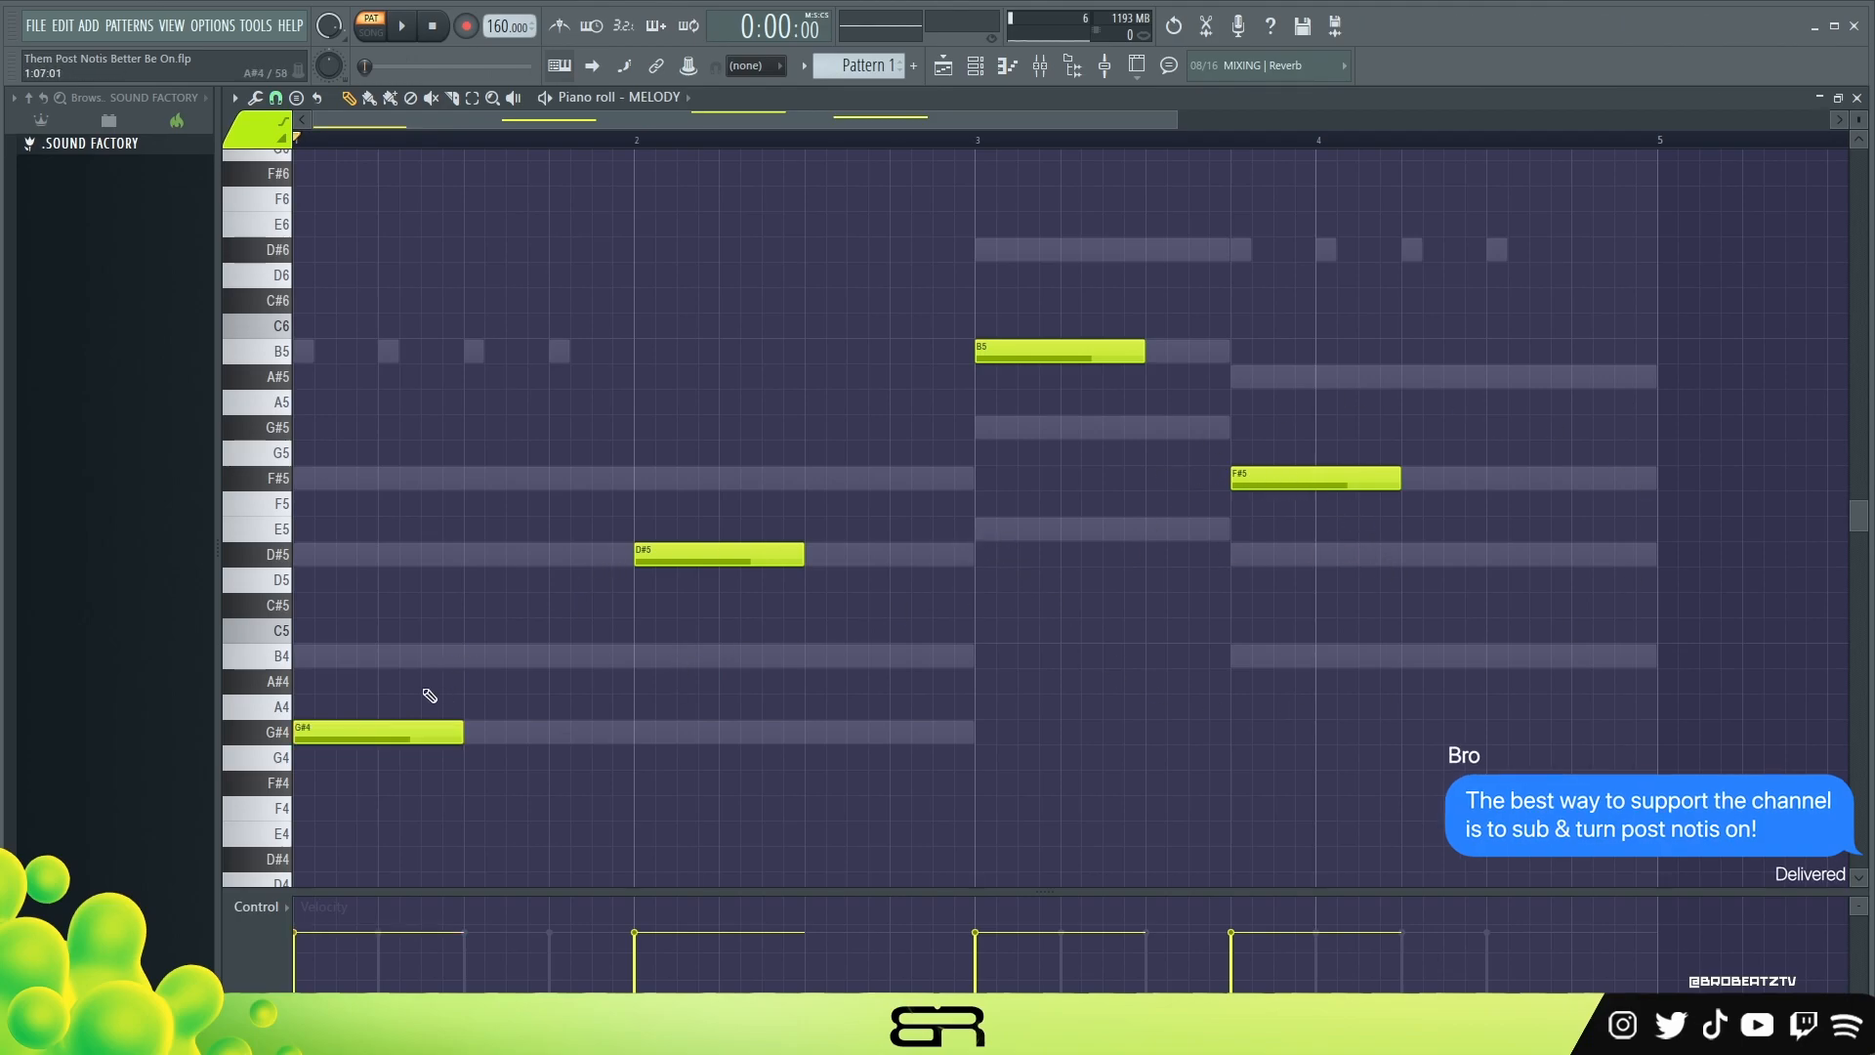
click(477, 660)
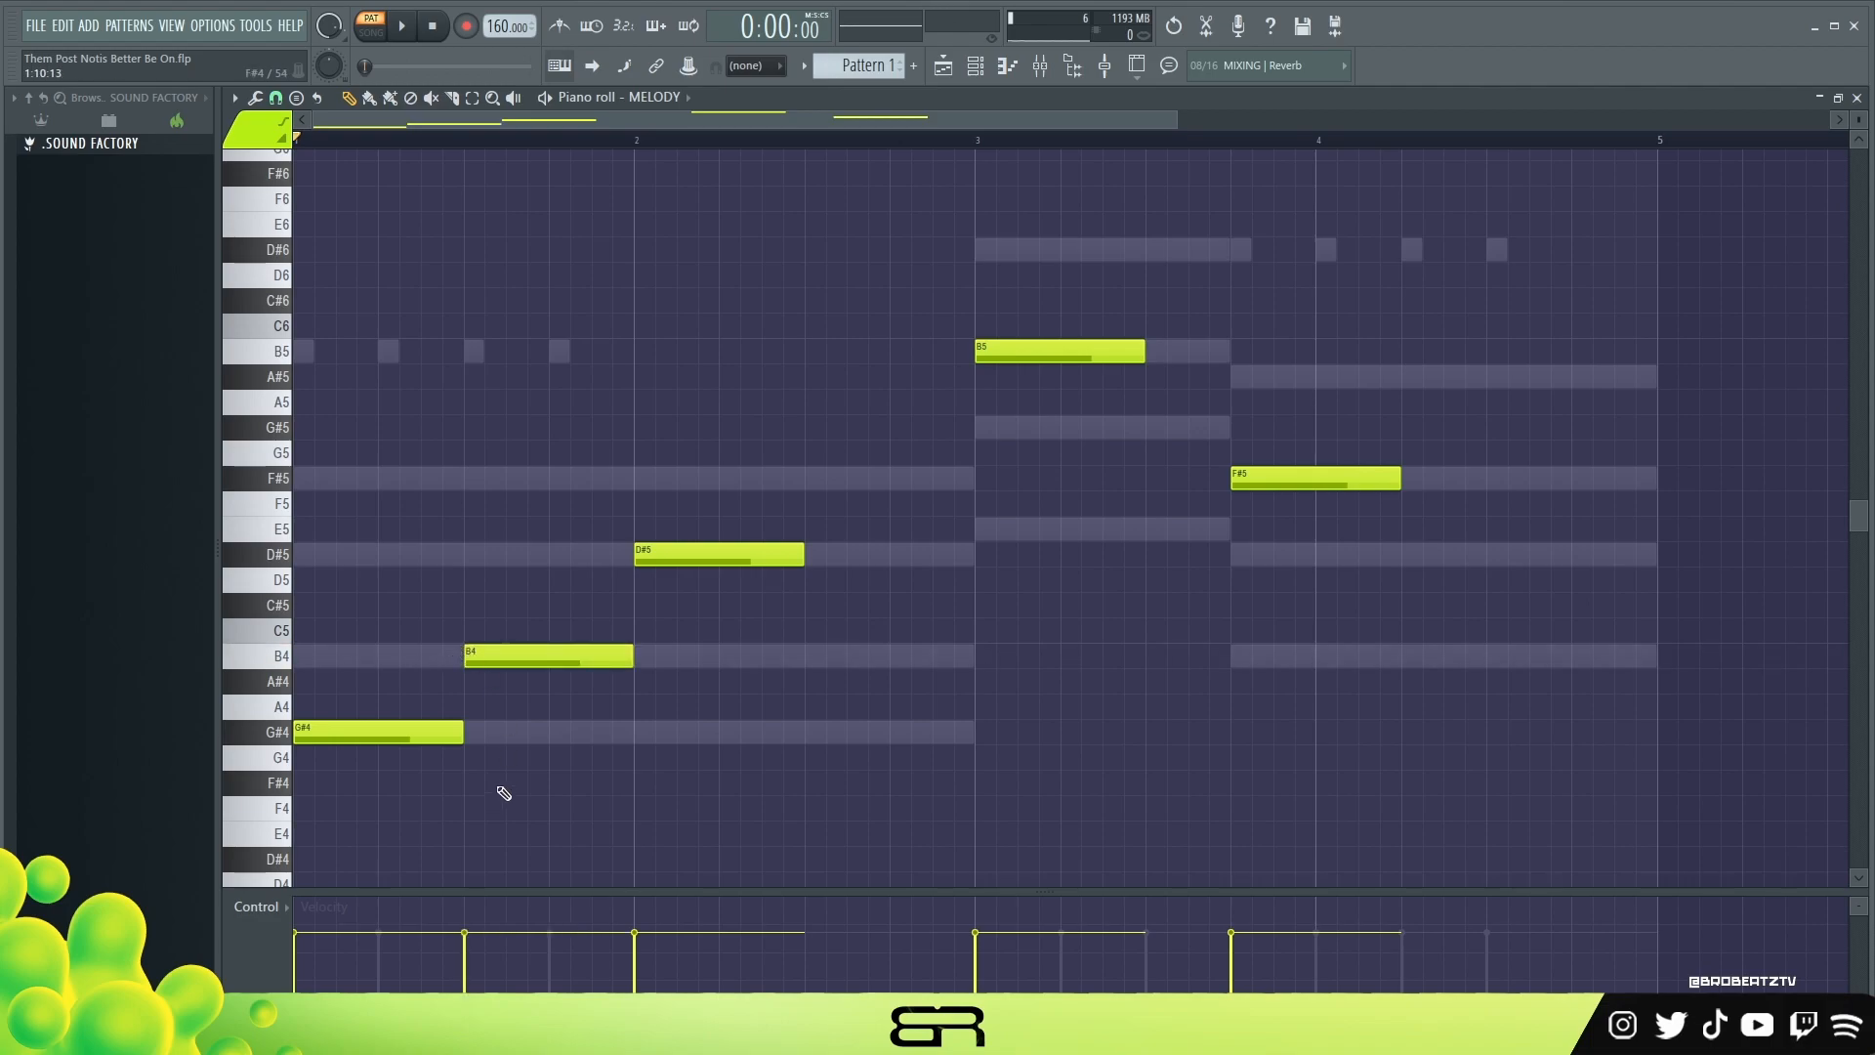
right_click(522, 650)
click(269, 137)
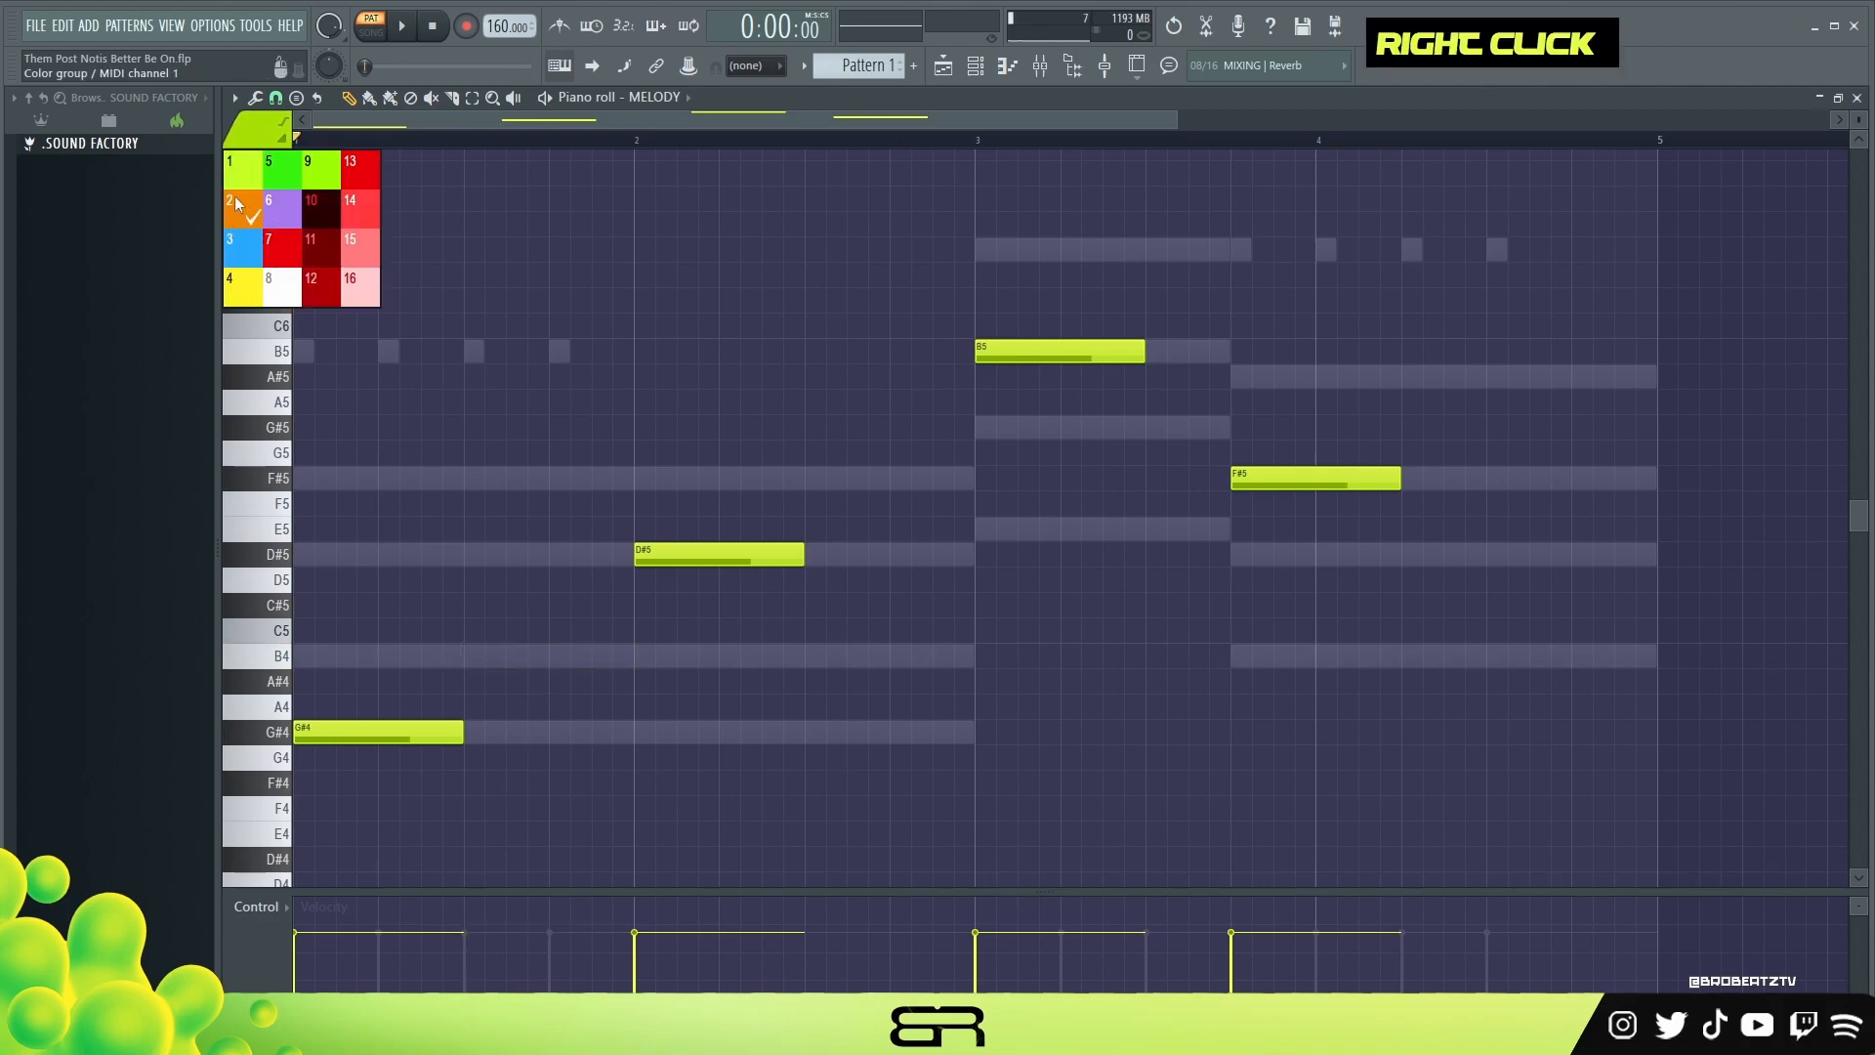
click(249, 211)
click(466, 658)
right_click(586, 718)
right_click(576, 656)
- Set the note color group to green 5 and place a two-beat B4 in the second half of bar 1
click(266, 128)
double_click(283, 171)
click(473, 657)
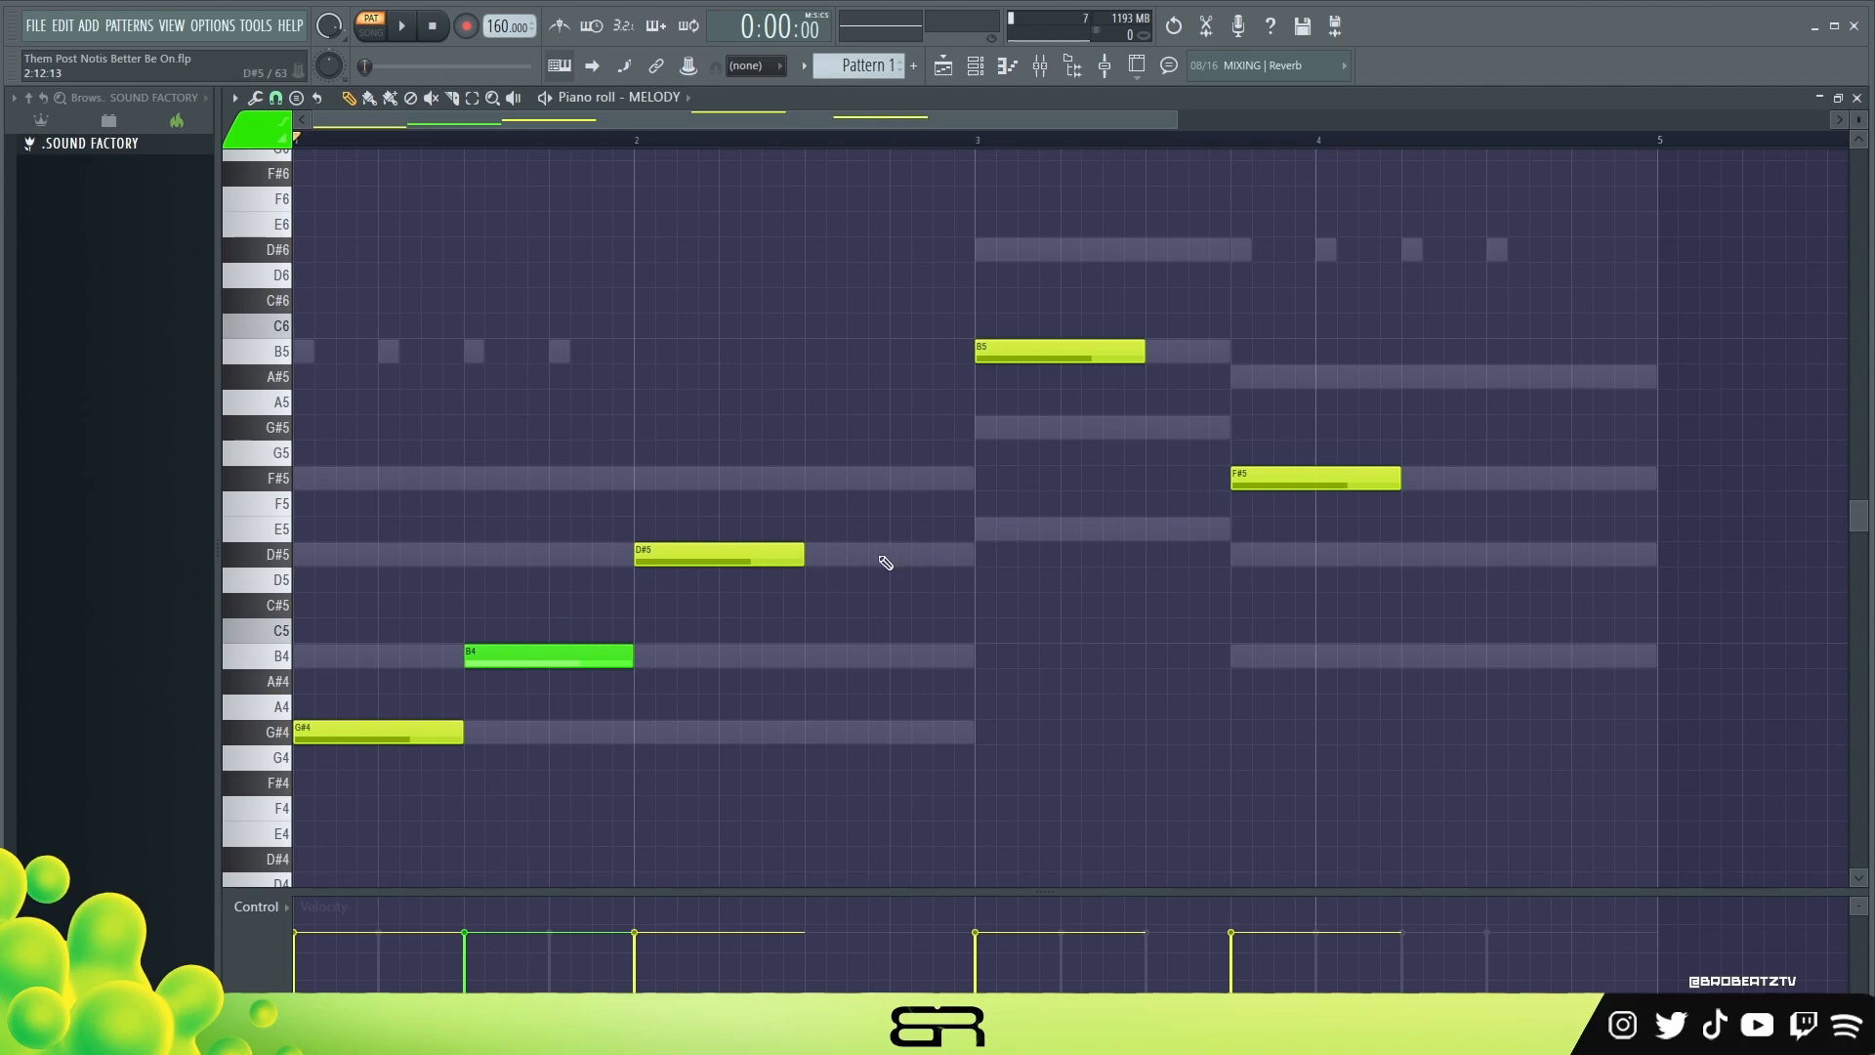
- Place a green D#5 directly after the yellow D#5 in bar 2 and shorten it to one beat
click(817, 554)
right_click(826, 554)
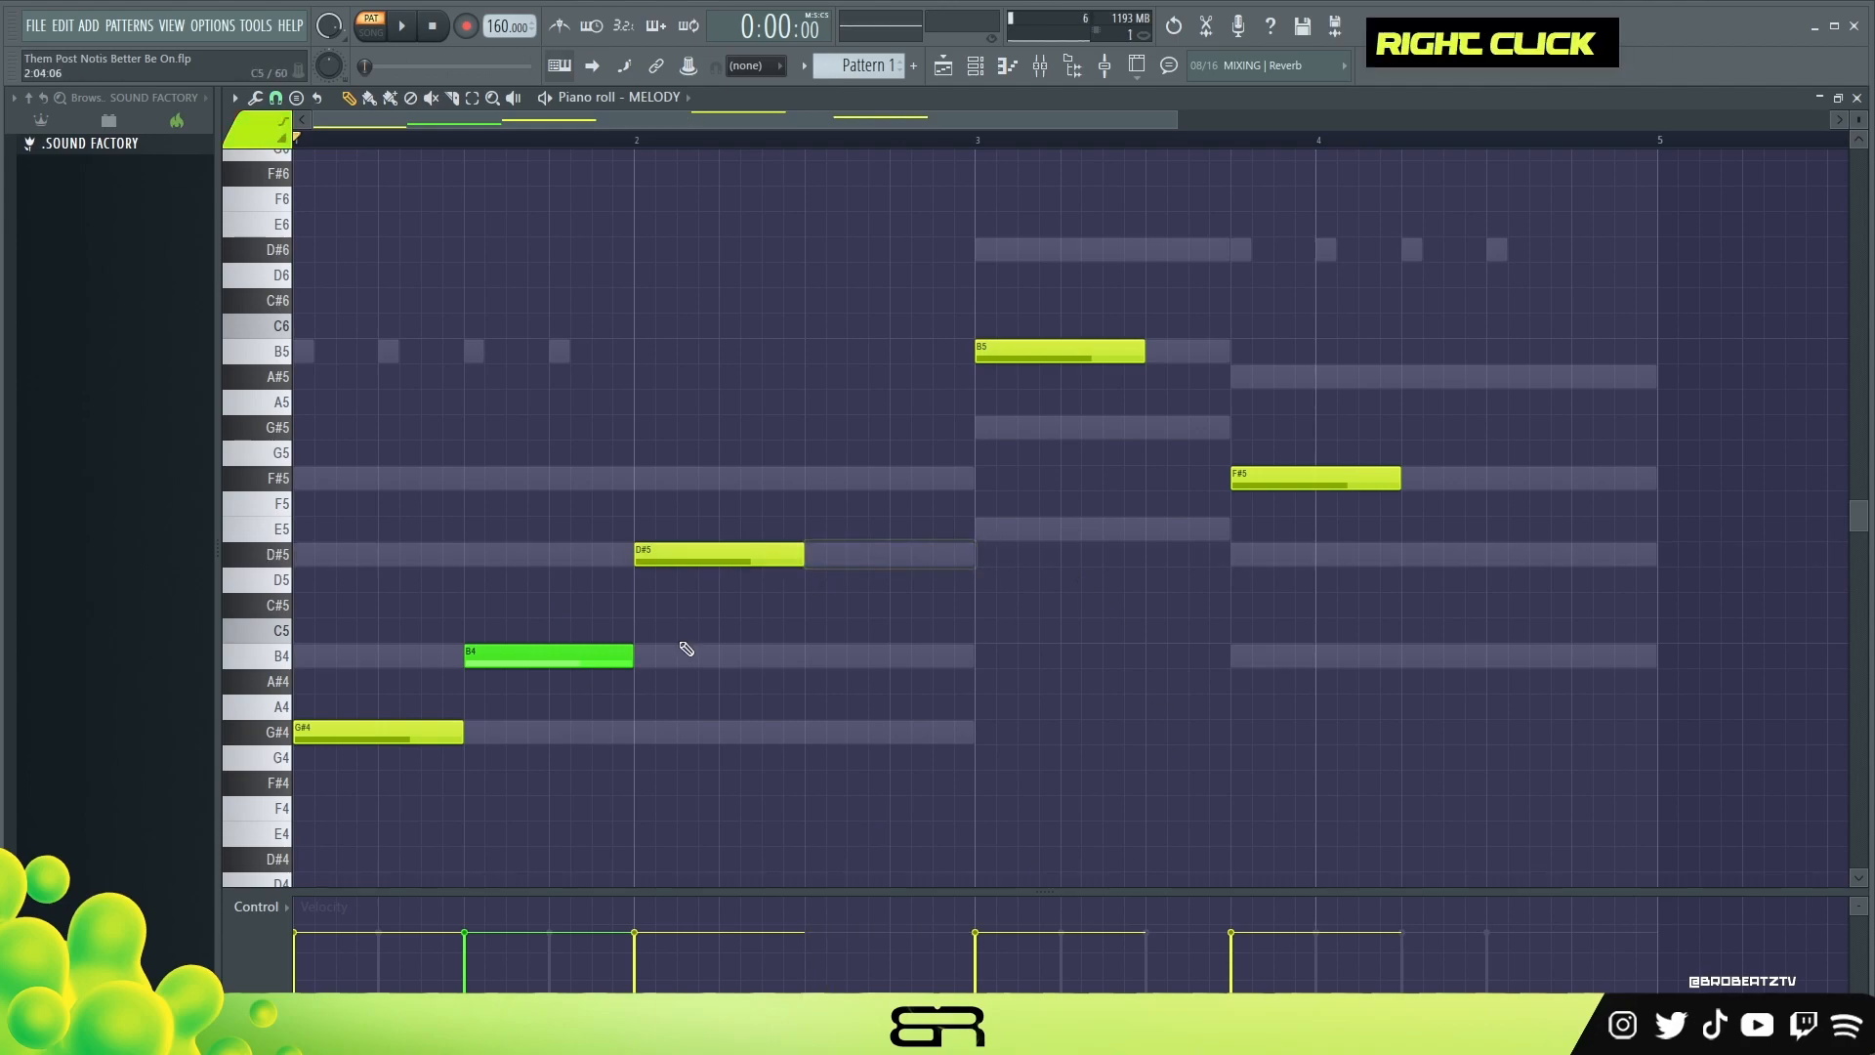
click(833, 554)
drag(971, 554, 880, 564)
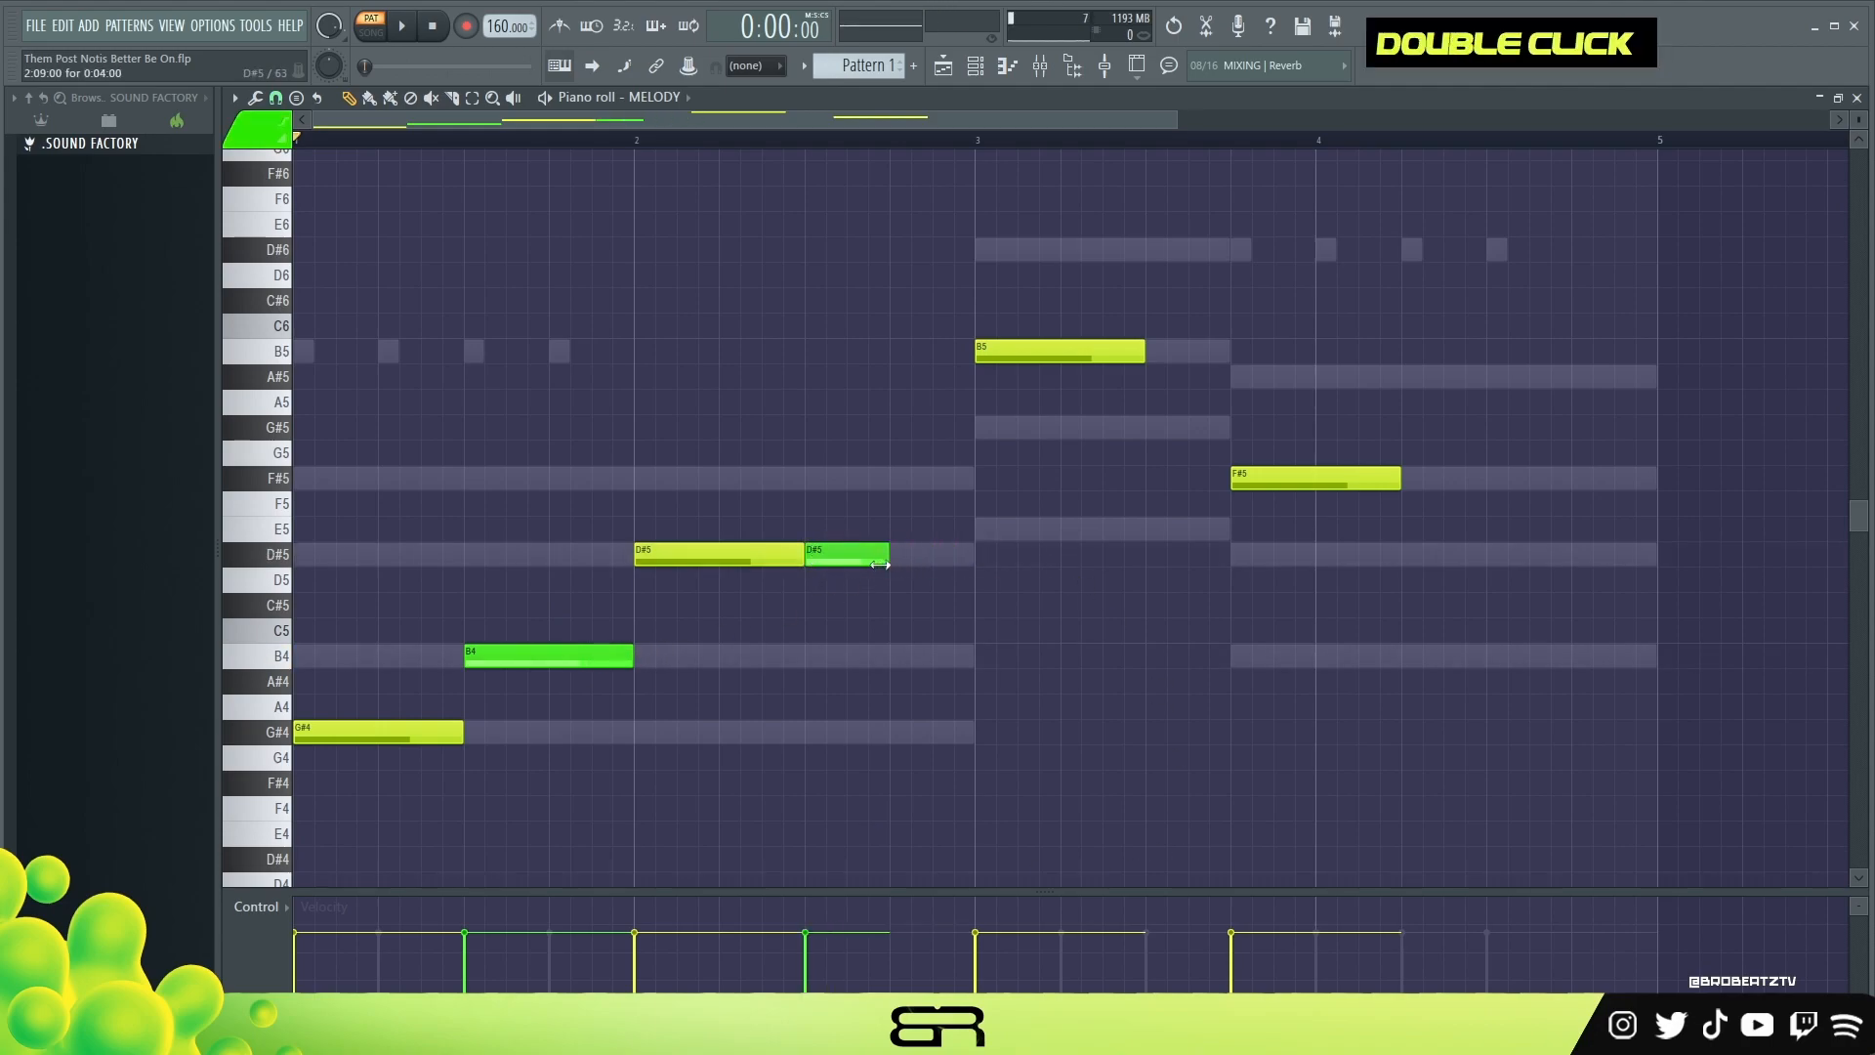
- Fill the last beat of bar 2 with a half-beat green E5 followed by a half-beat green G#5
click(899, 532)
drag(988, 532, 945, 532)
right_click(986, 529)
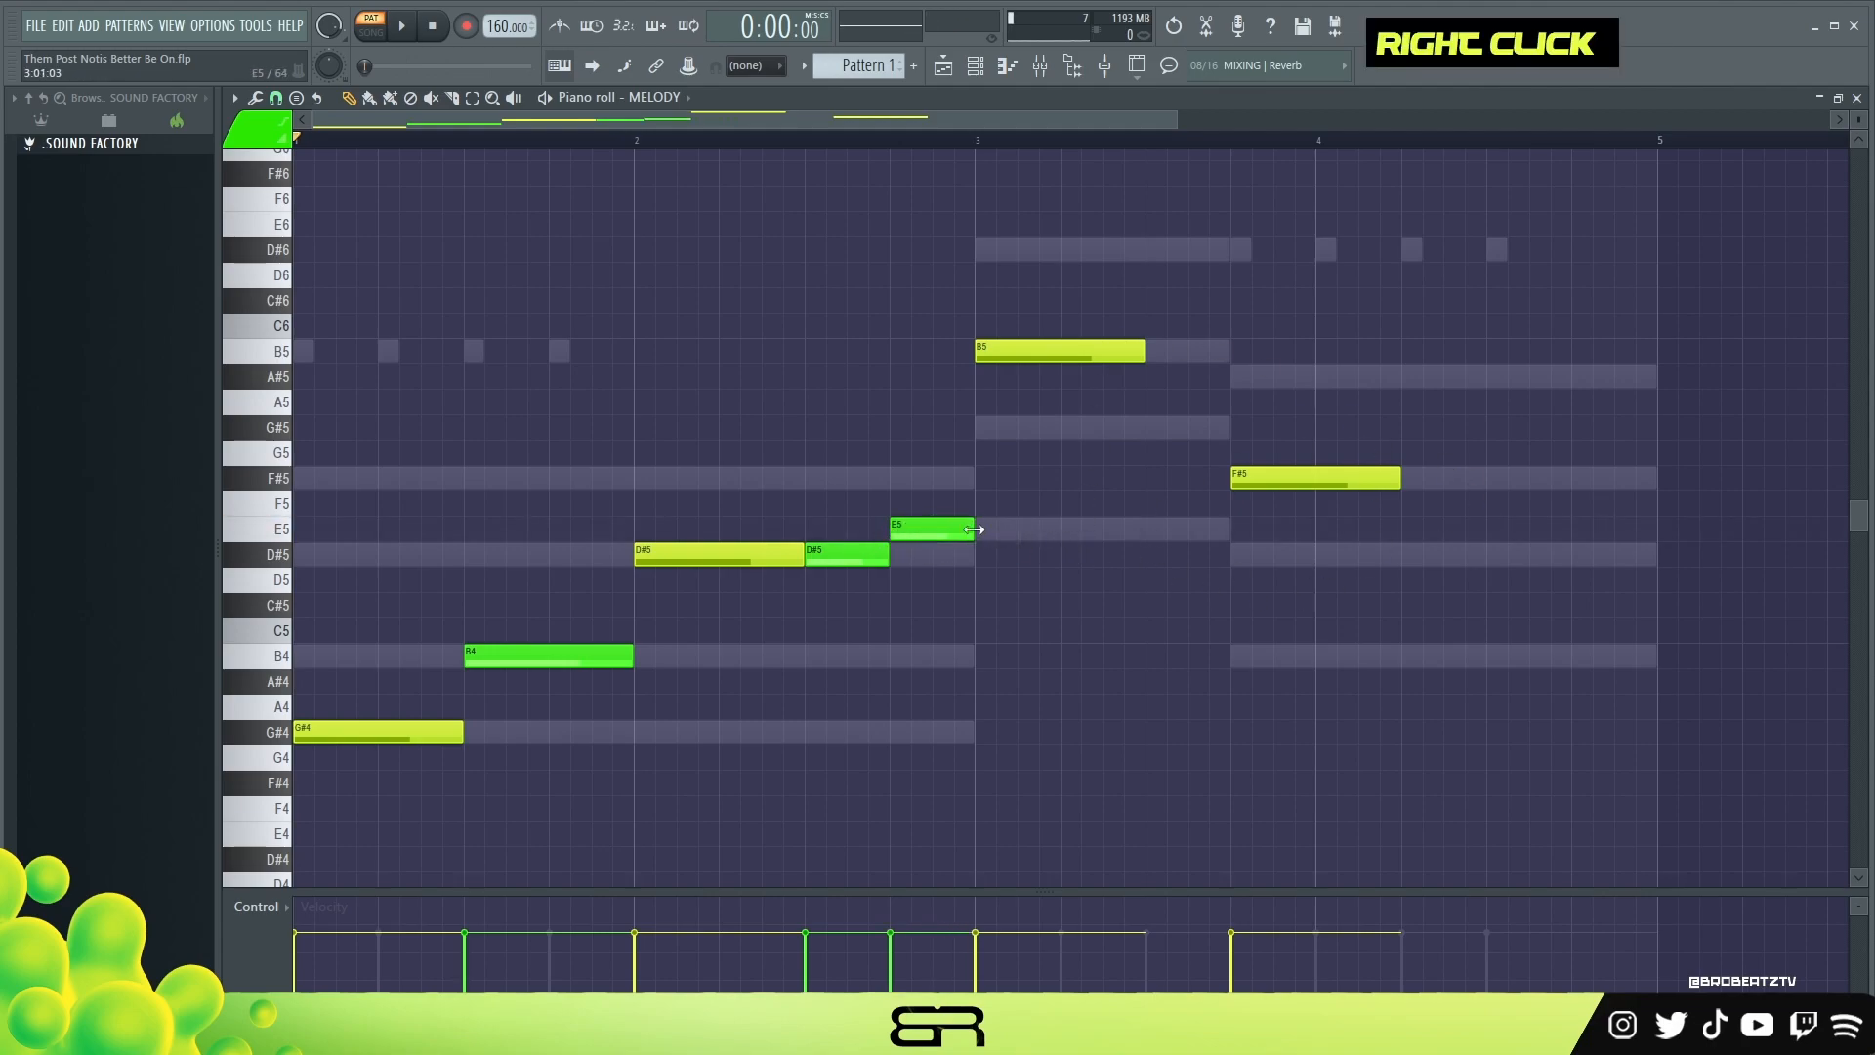
click(955, 431)
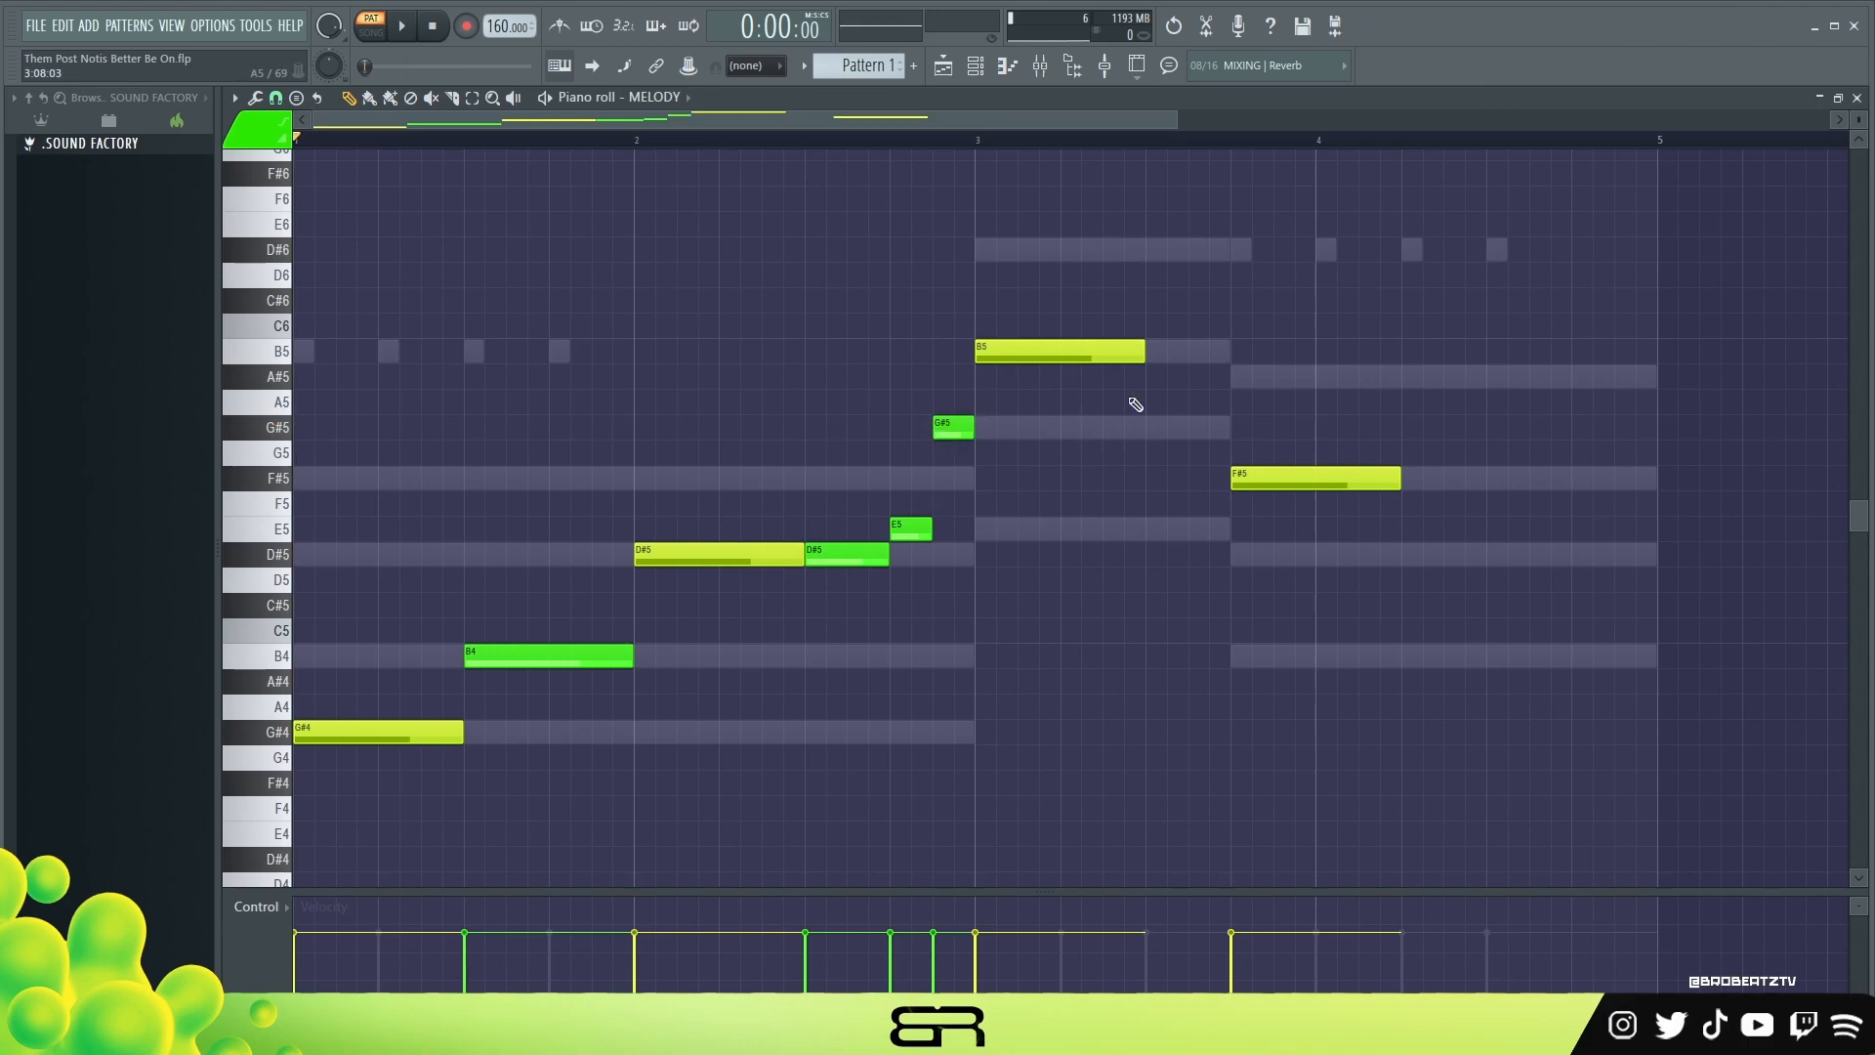
- Lengthen the bar 3 B5 to almost fill its chord, and copy the green B4 as a one-beat note ending bar 4
drag(1145, 358, 1220, 369)
key(alt)
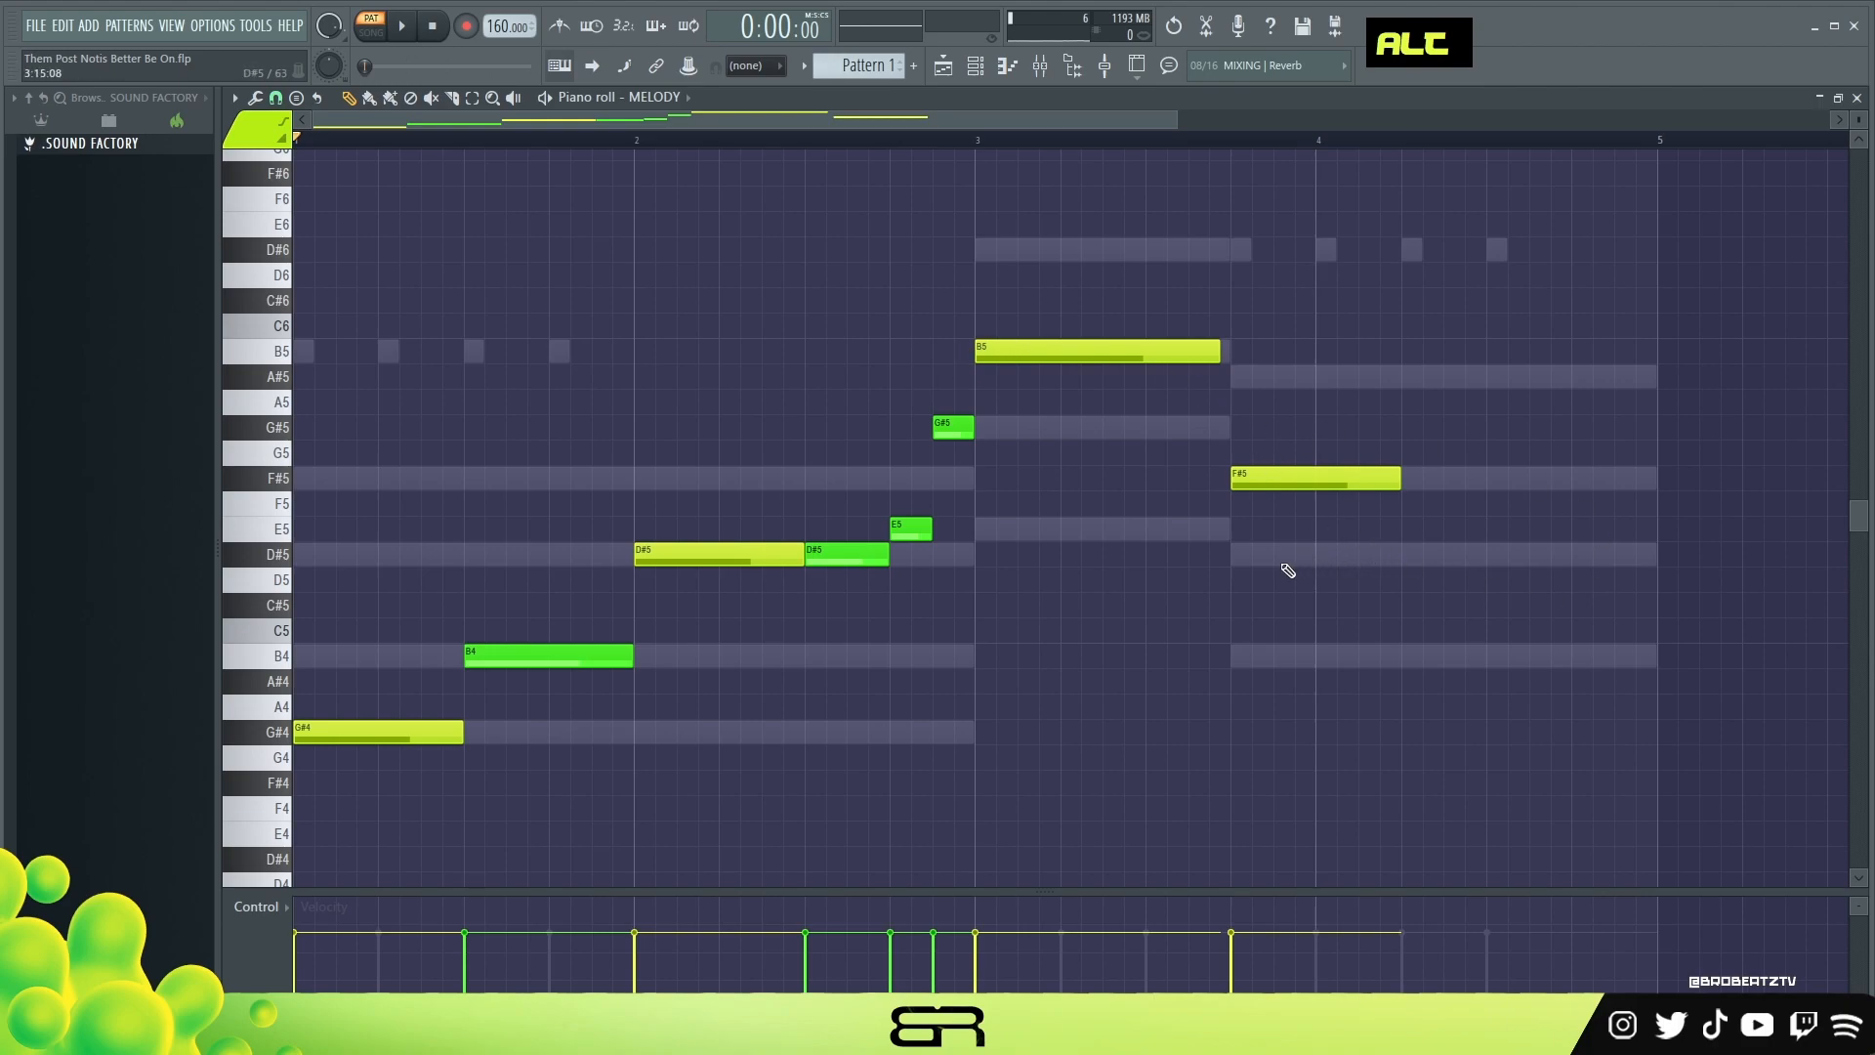
ctrl+click(546, 654)
drag(546, 661, 1655, 666)
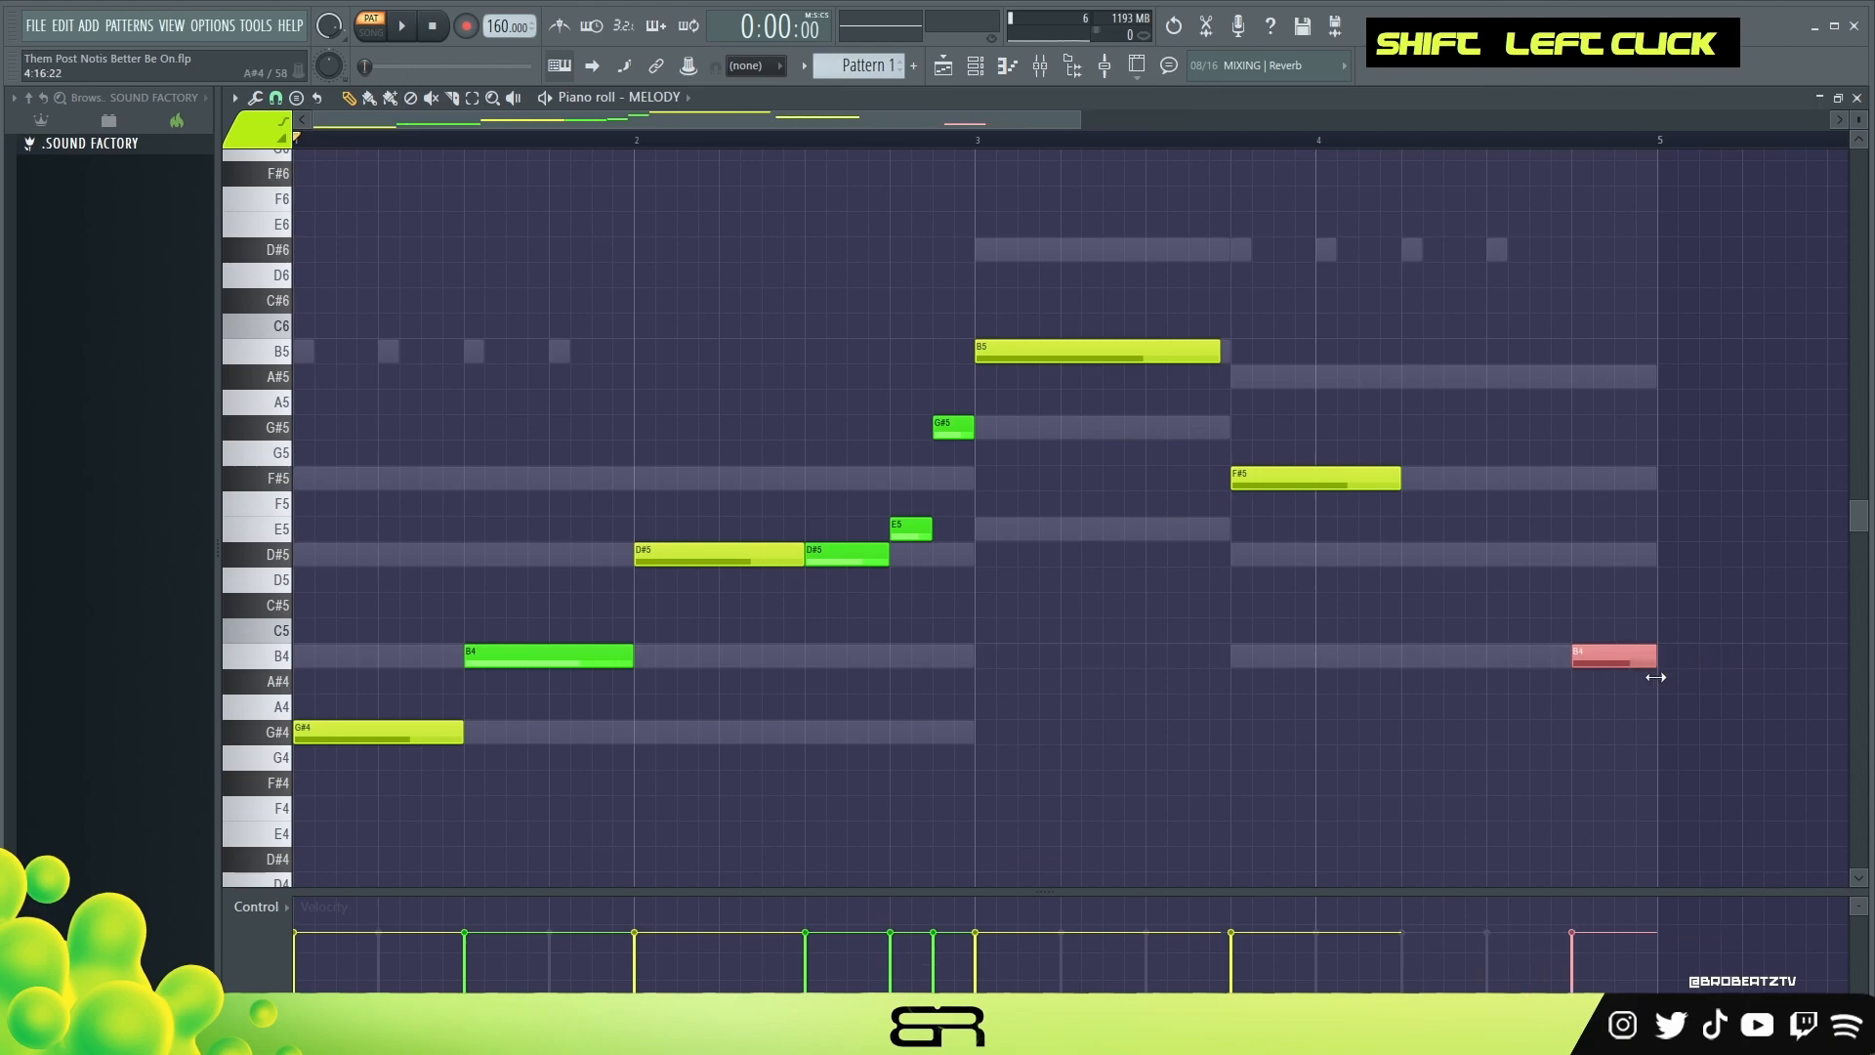
- Add a one-beat green D#5 directly before the final B4, and lengthen the F#5 to reach it
click(1487, 554)
drag(1396, 476, 1482, 477)
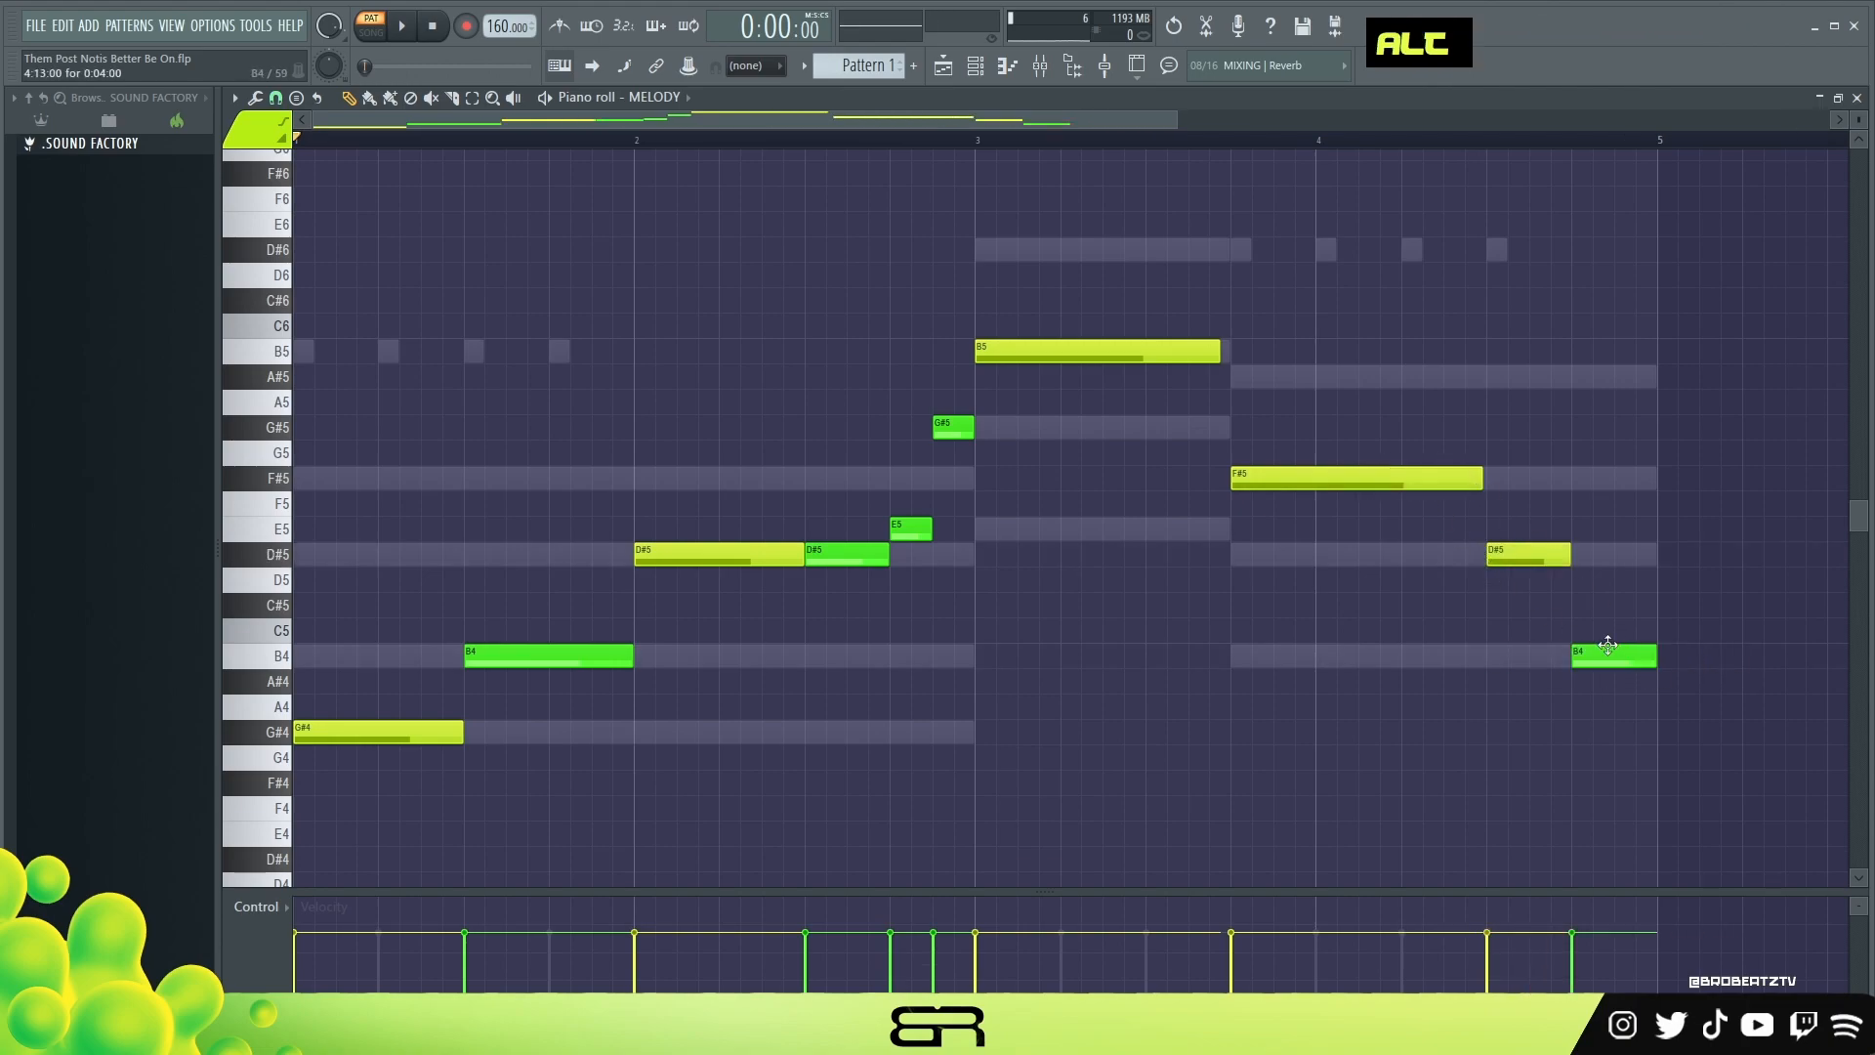
right_click(1527, 578)
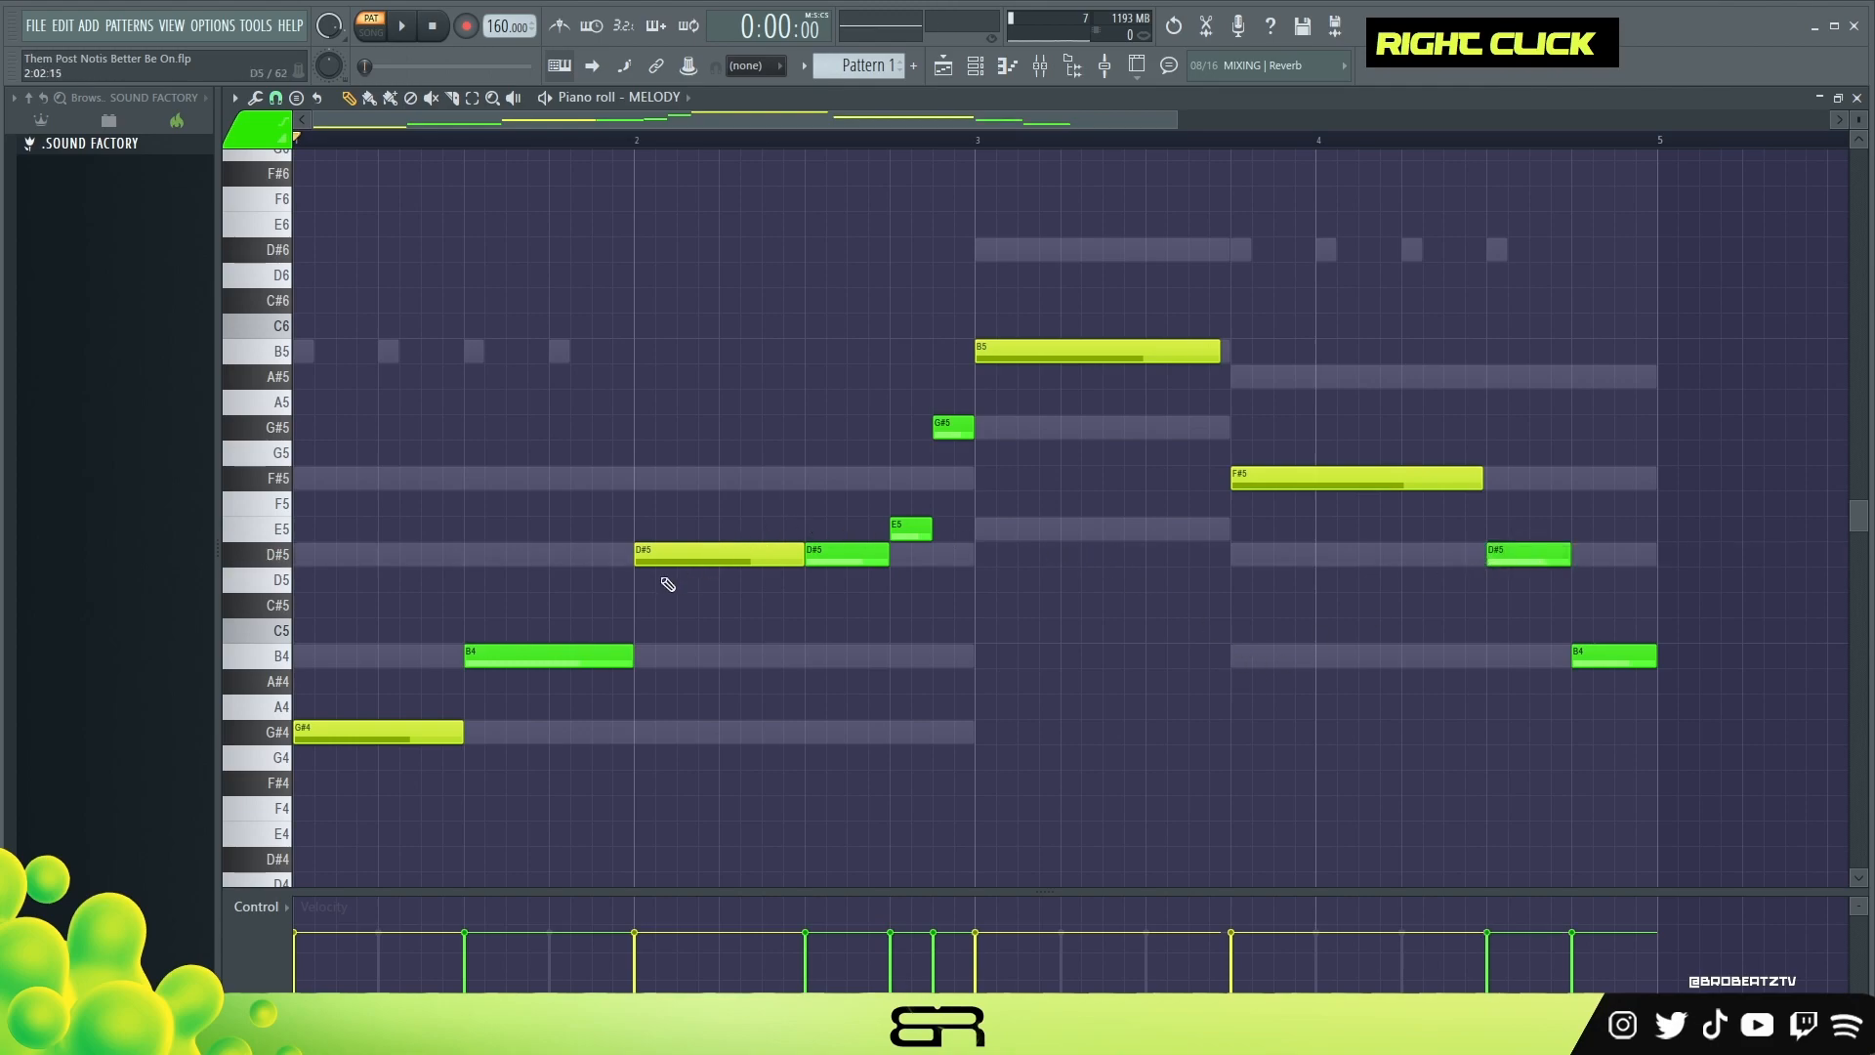
- Select all the green connecting notes across the melody to review them, and clear the selection
ctrl+click(610, 656)
drag(991, 415, 869, 605)
drag(1513, 517, 1673, 721)
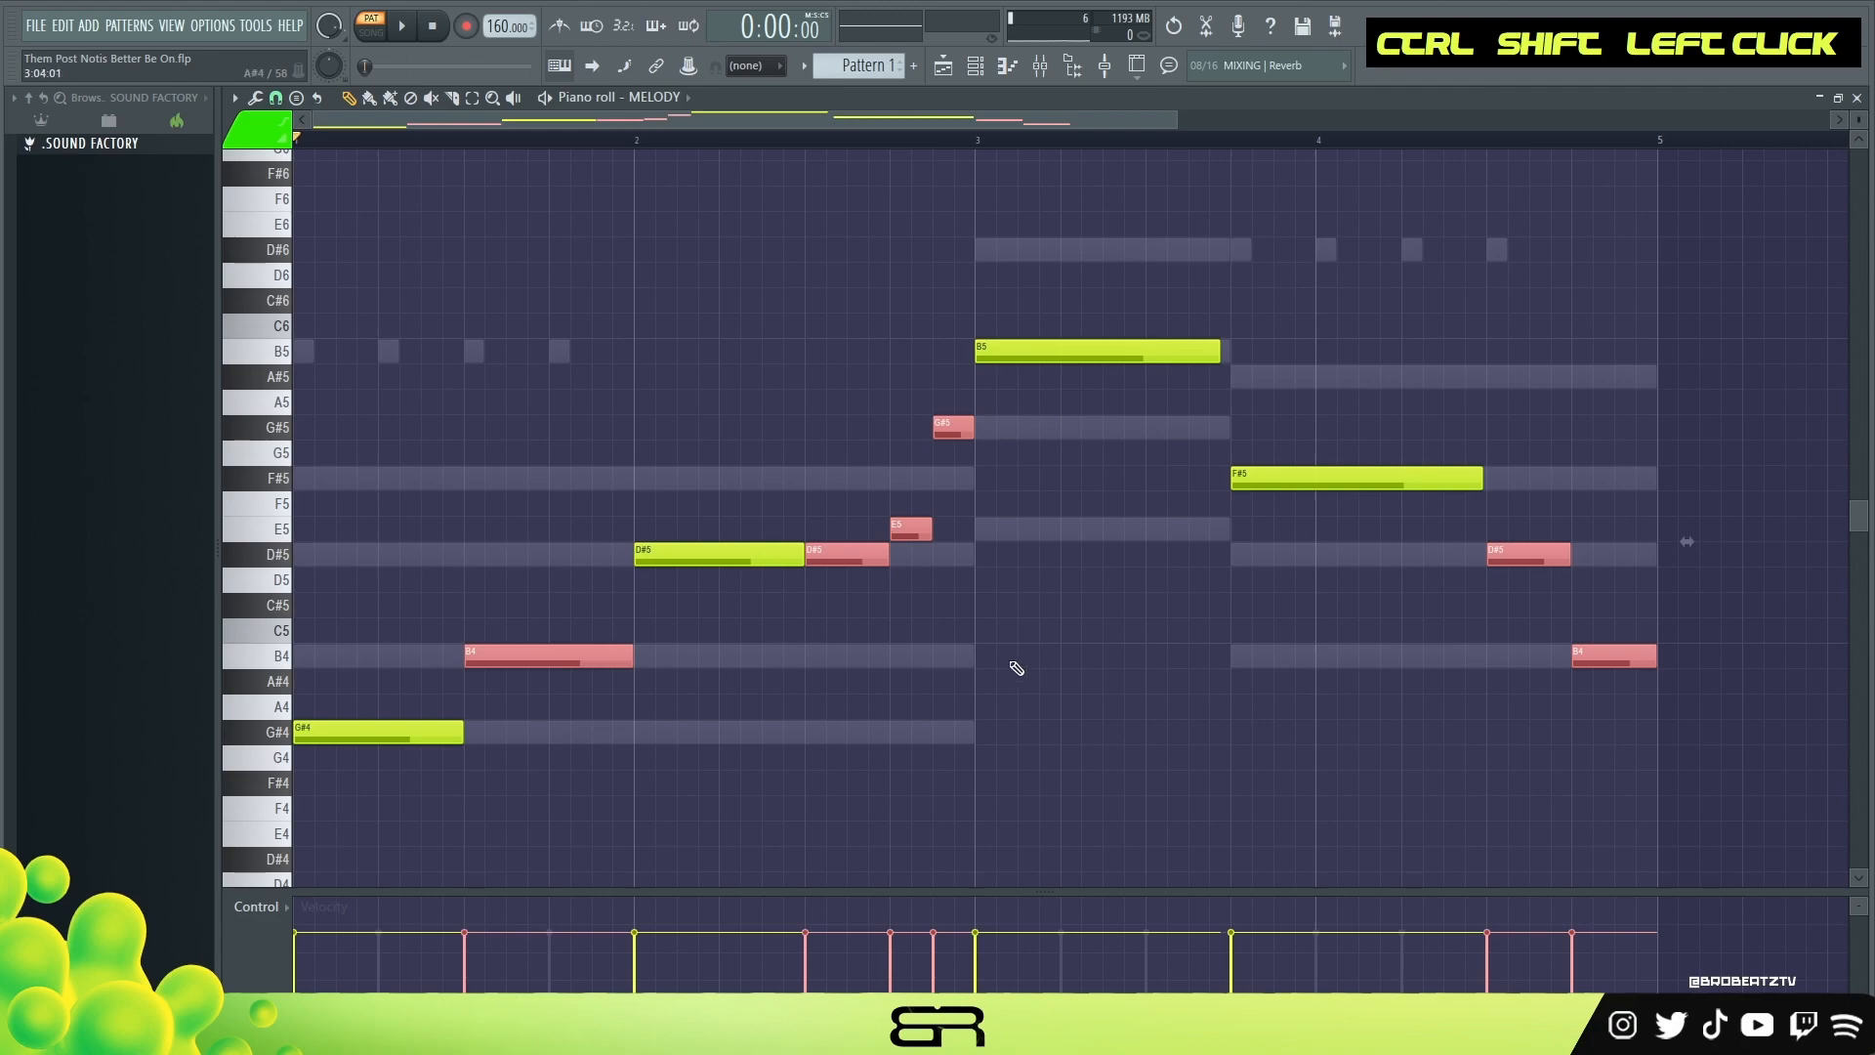
right_click(1149, 662)
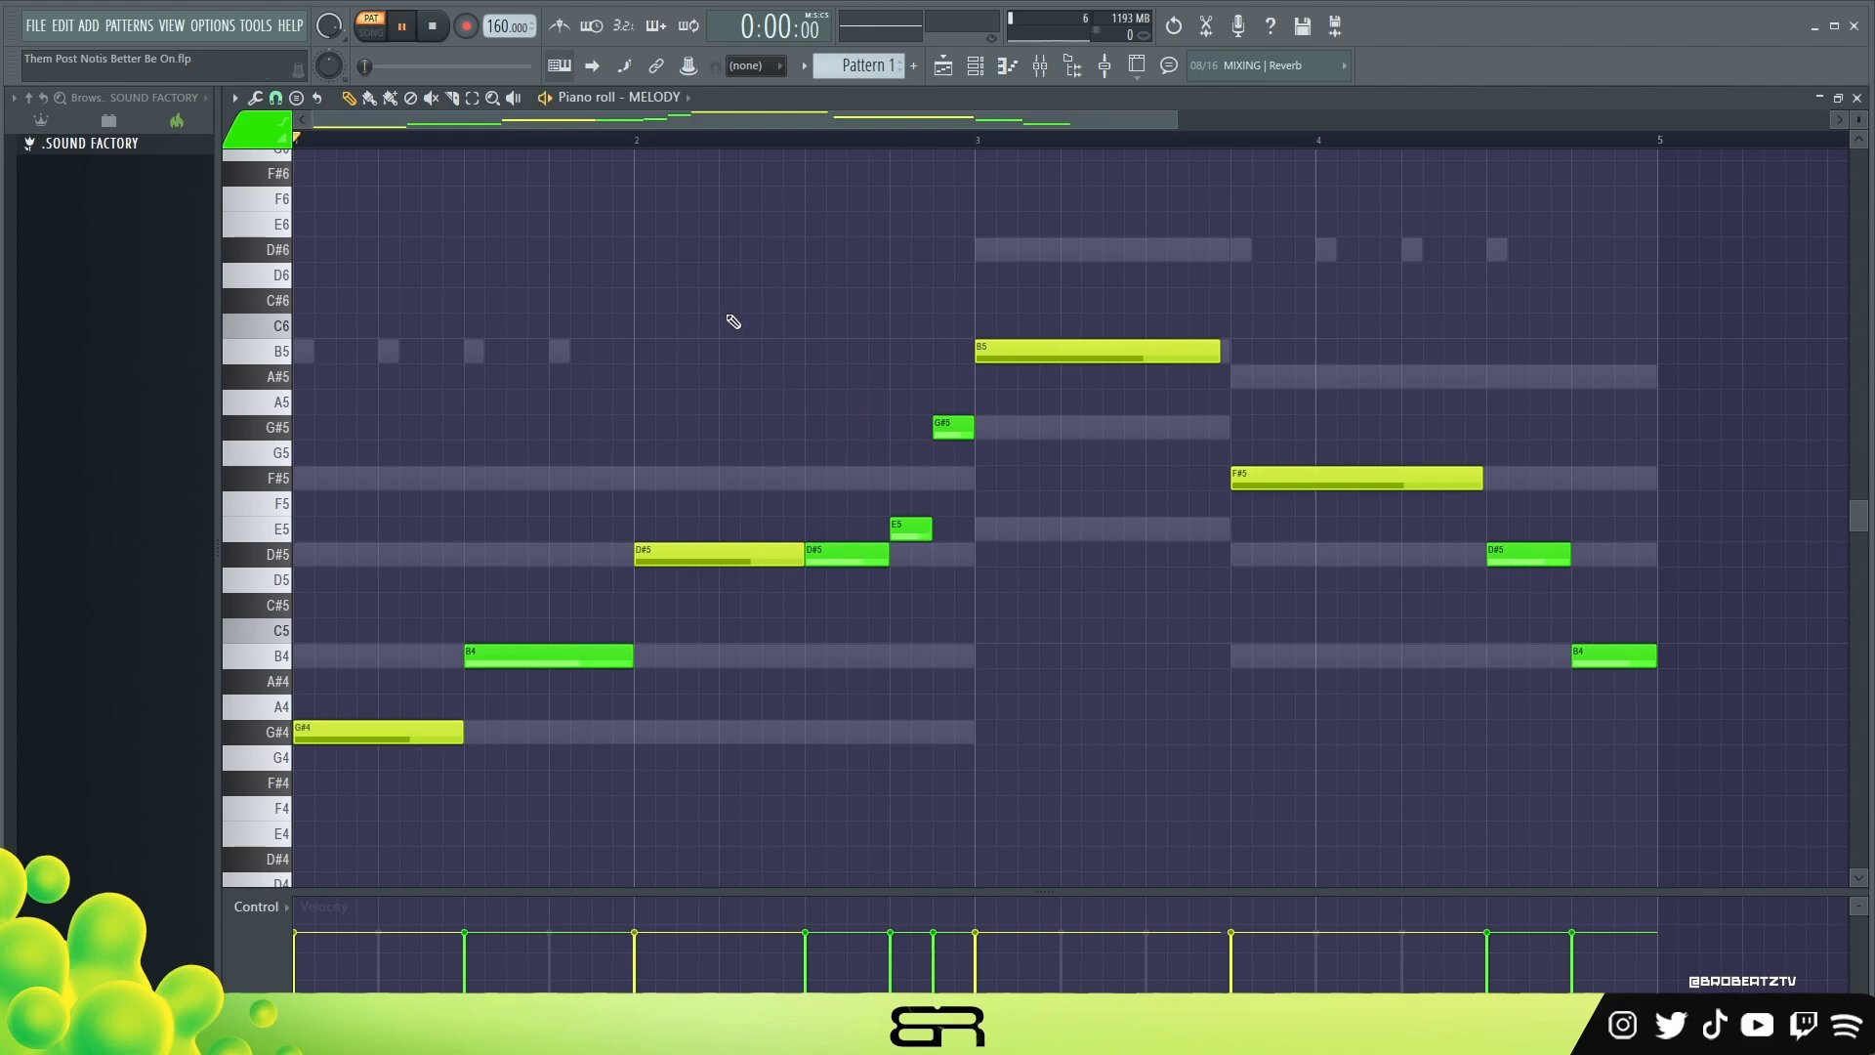
- Play the pattern from the start to hear the melody over the chords, and stop playback
key(space)
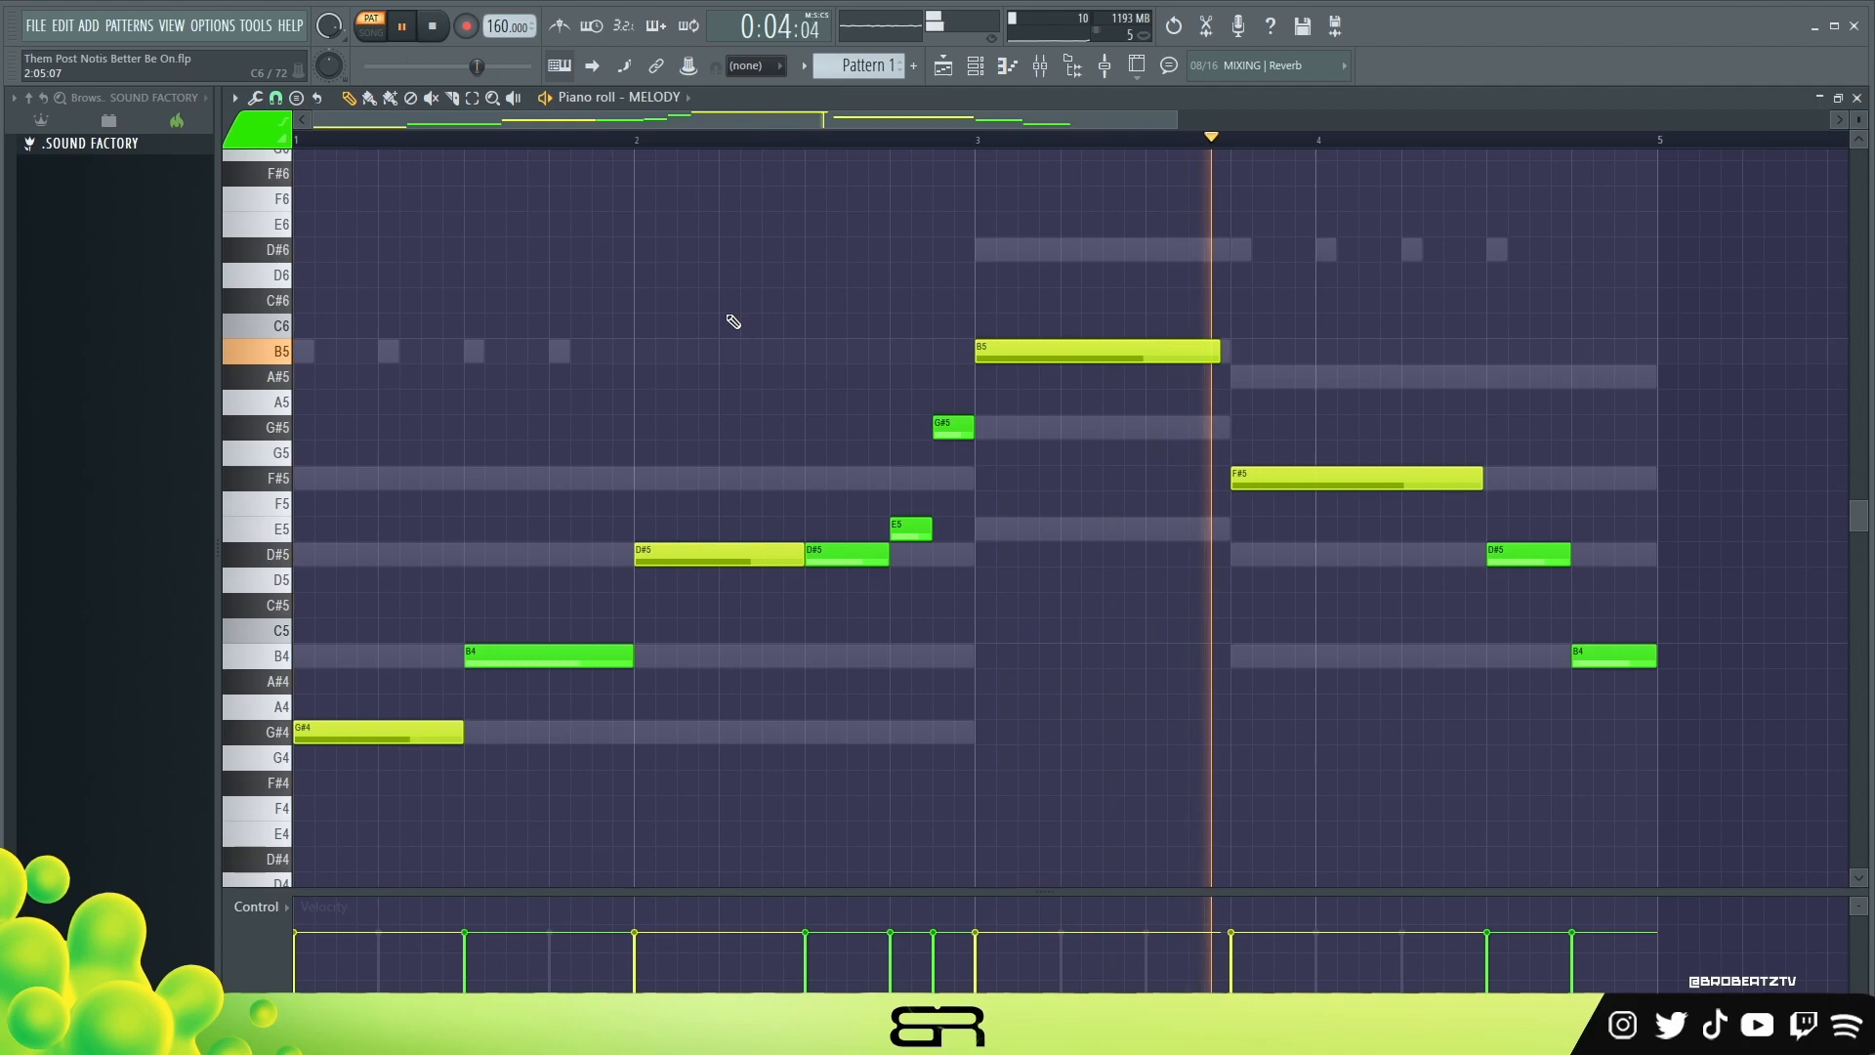
key(space)
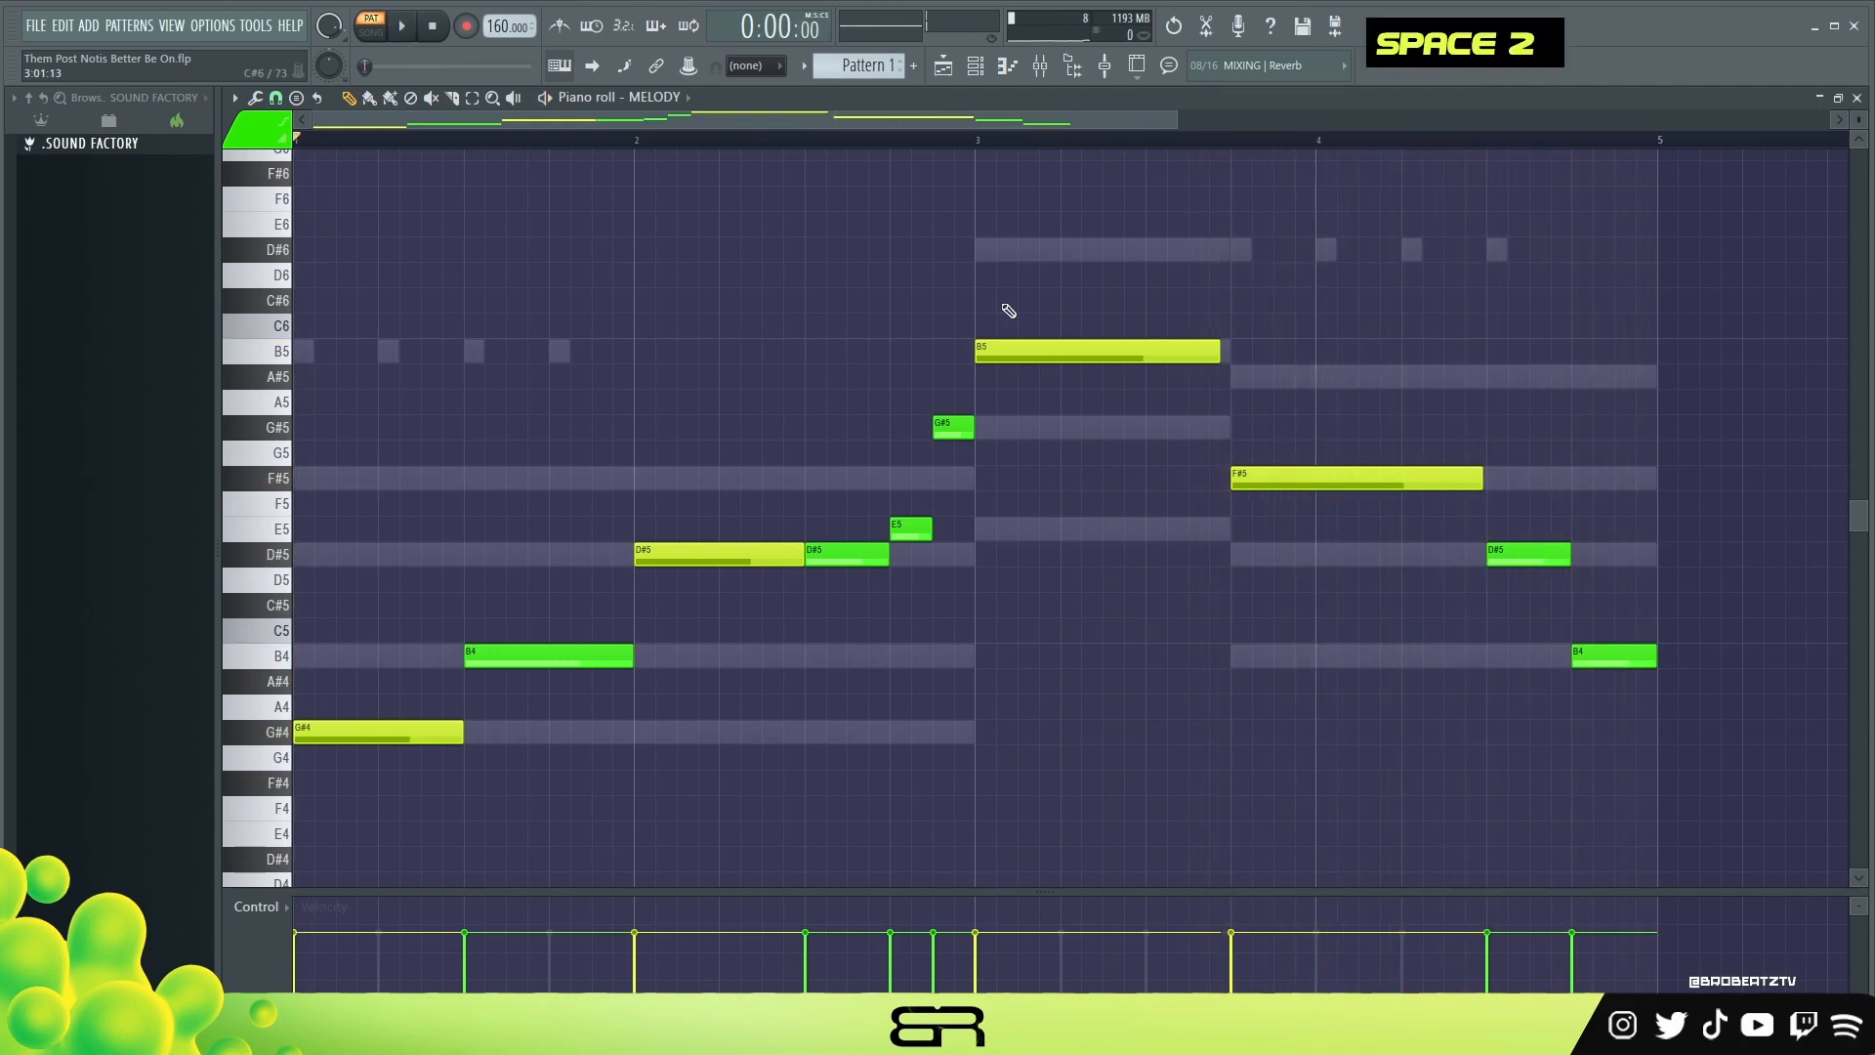
right_click(972, 378)
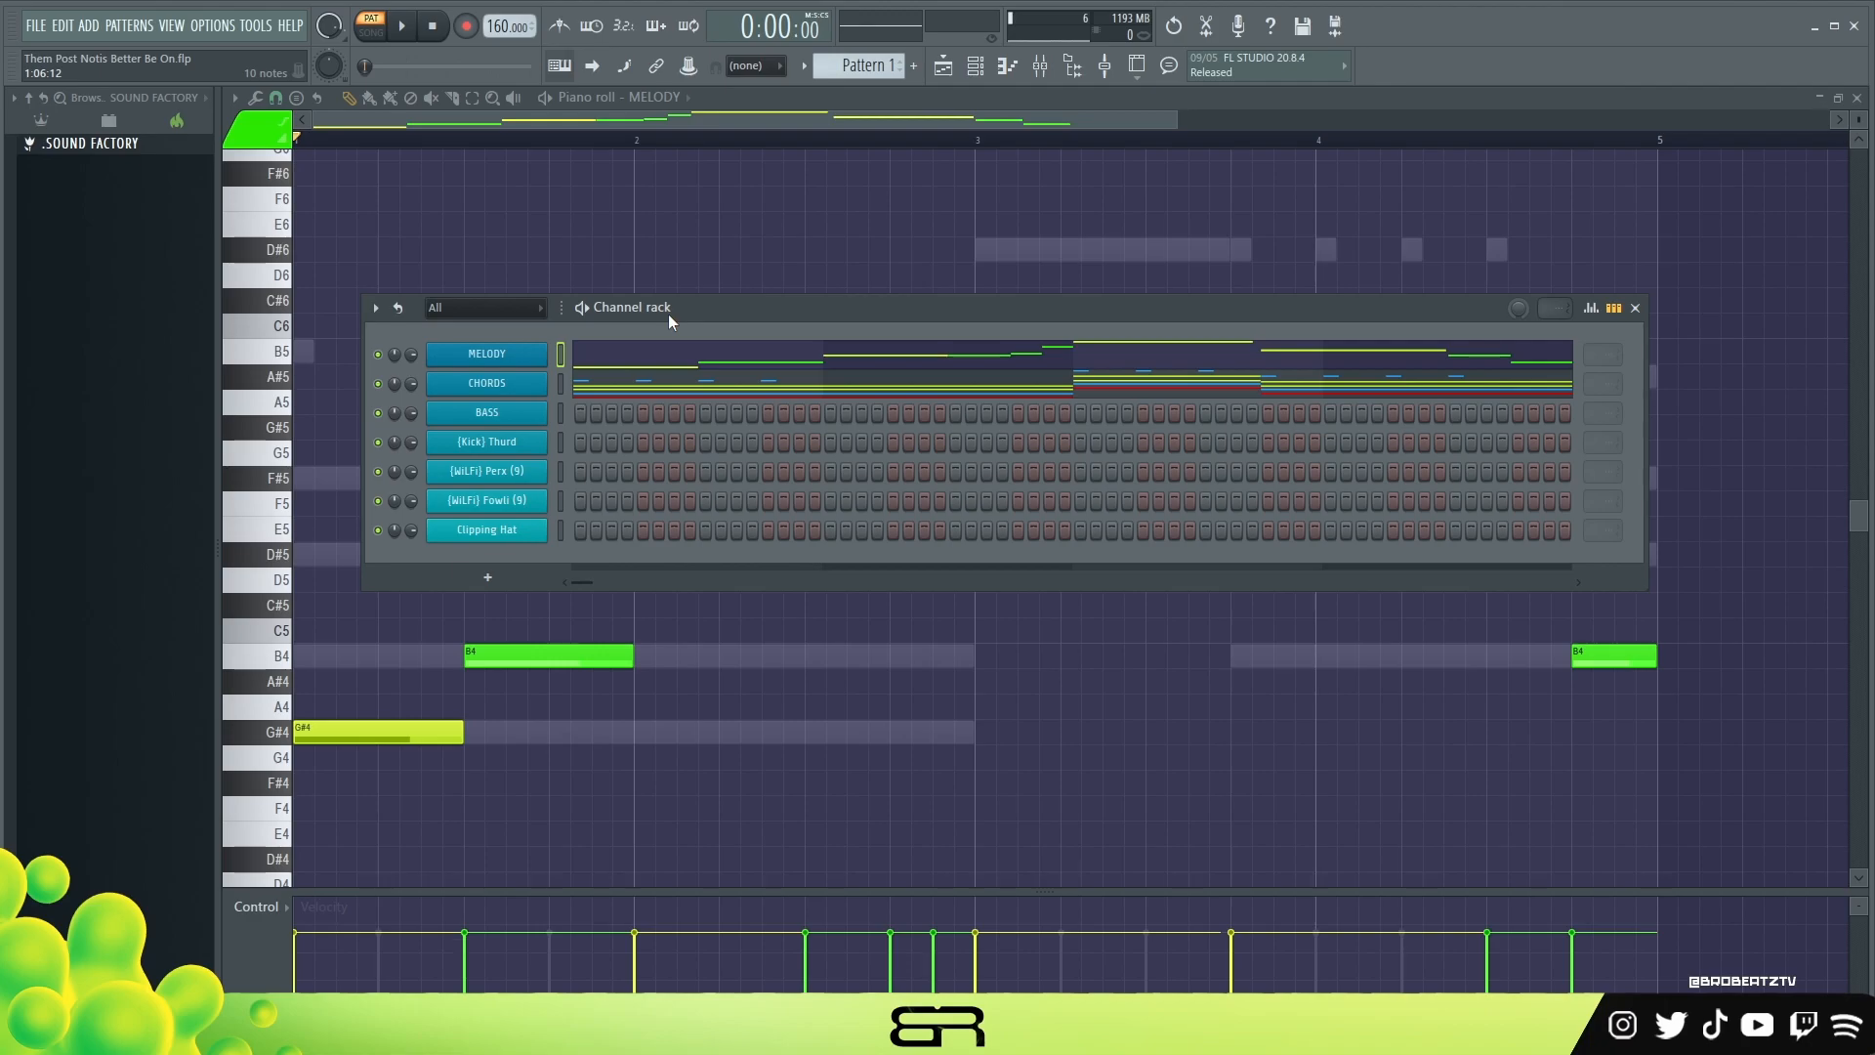
- Close the channel rack and clone Pattern 1
right_click(818, 274)
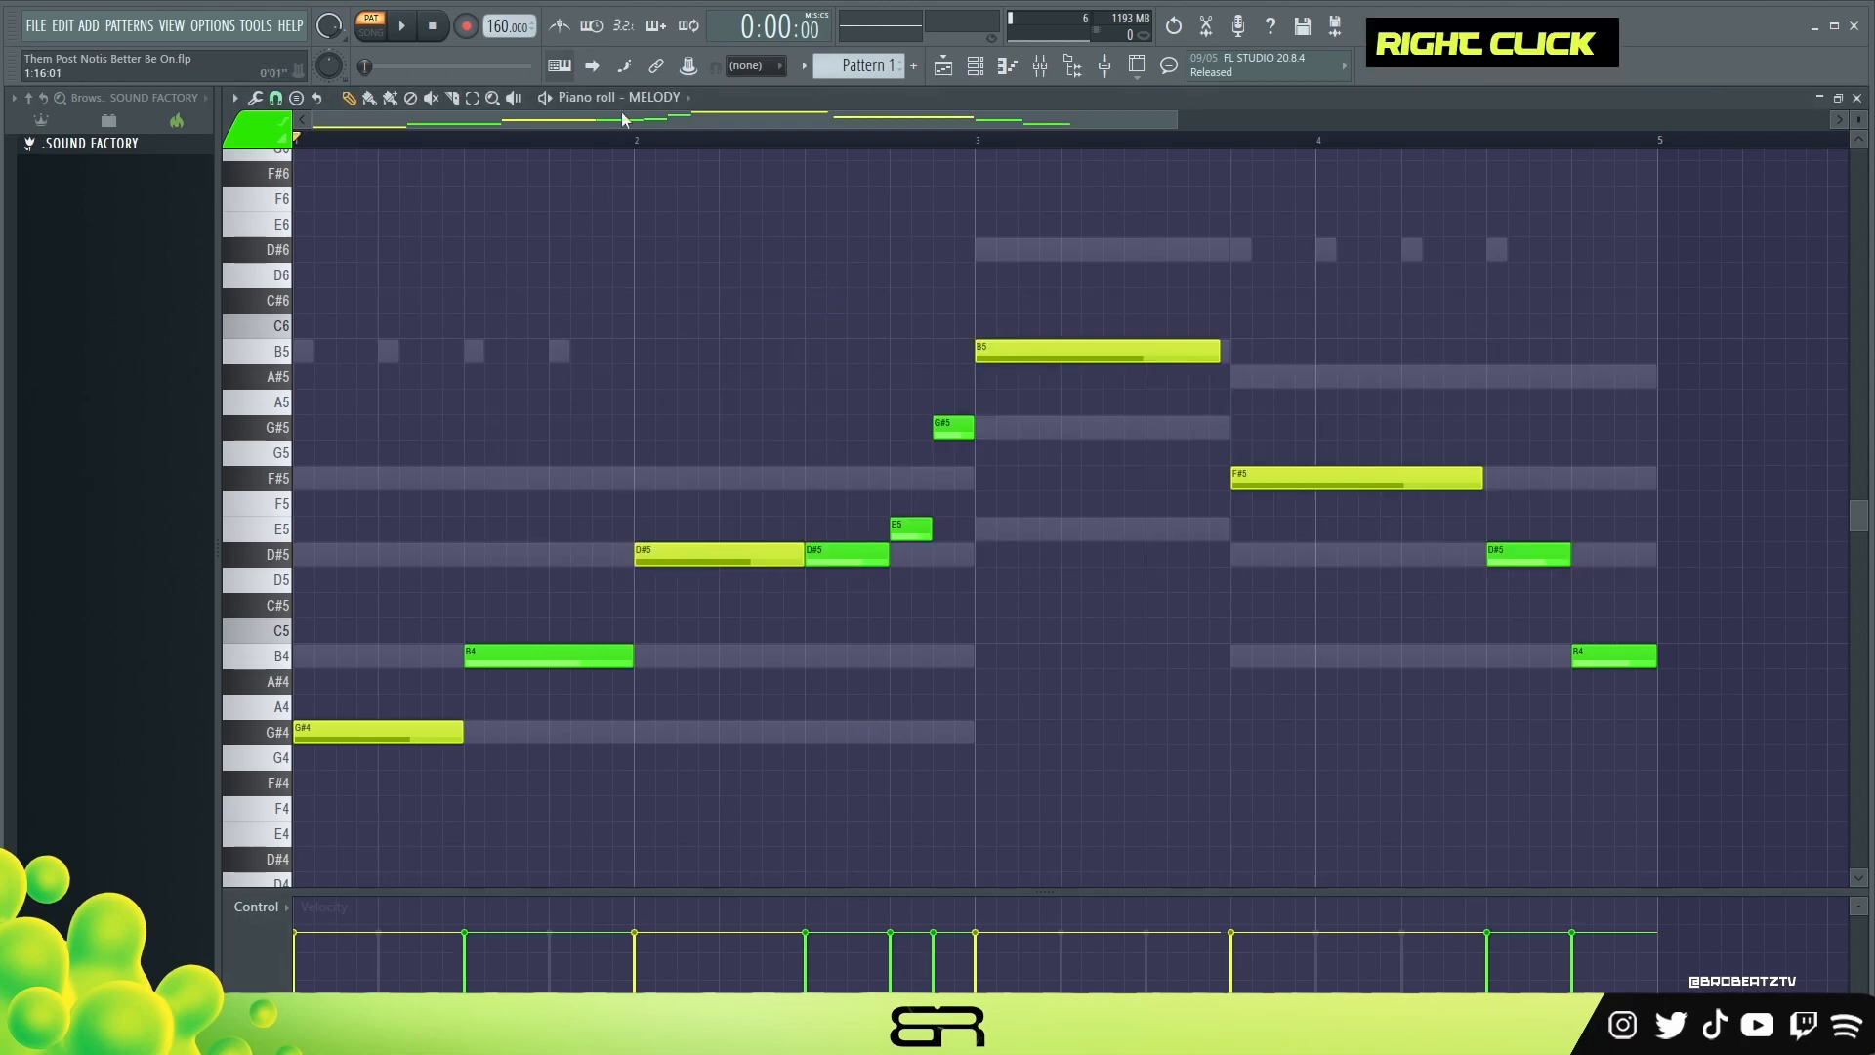
click(804, 65)
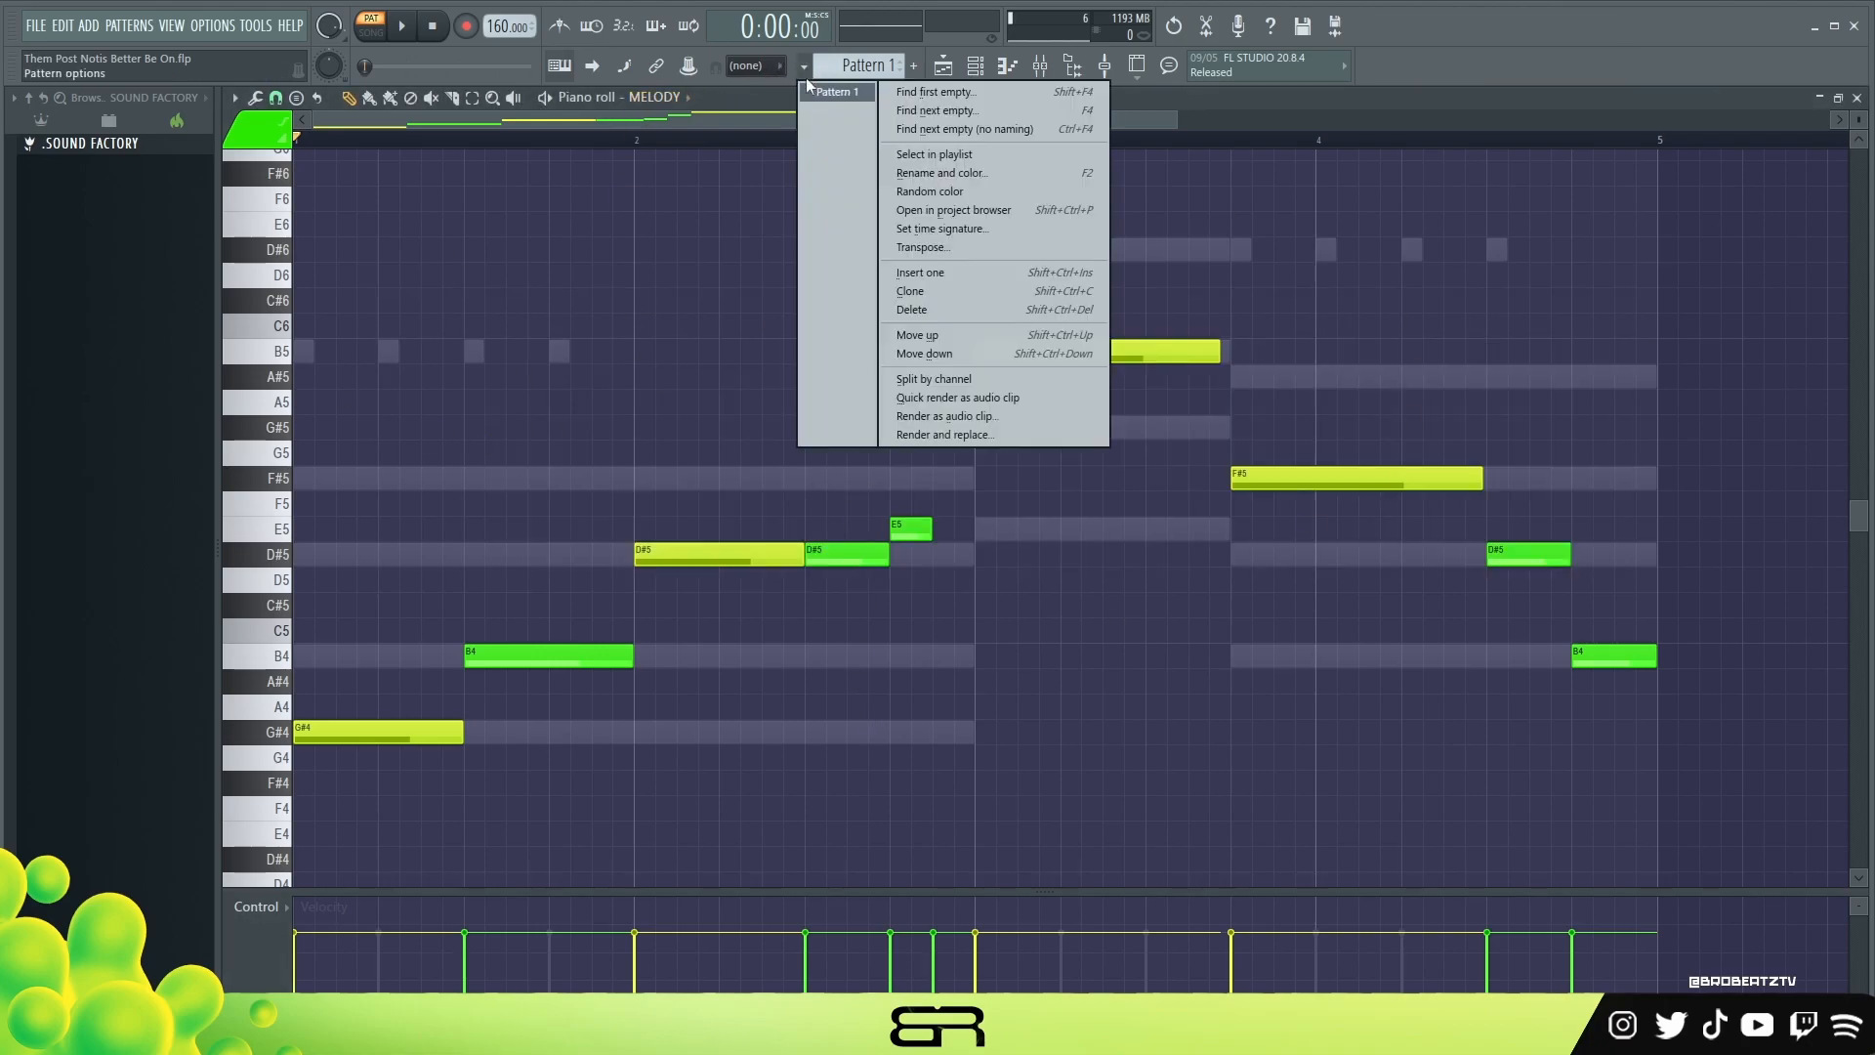
click(929, 289)
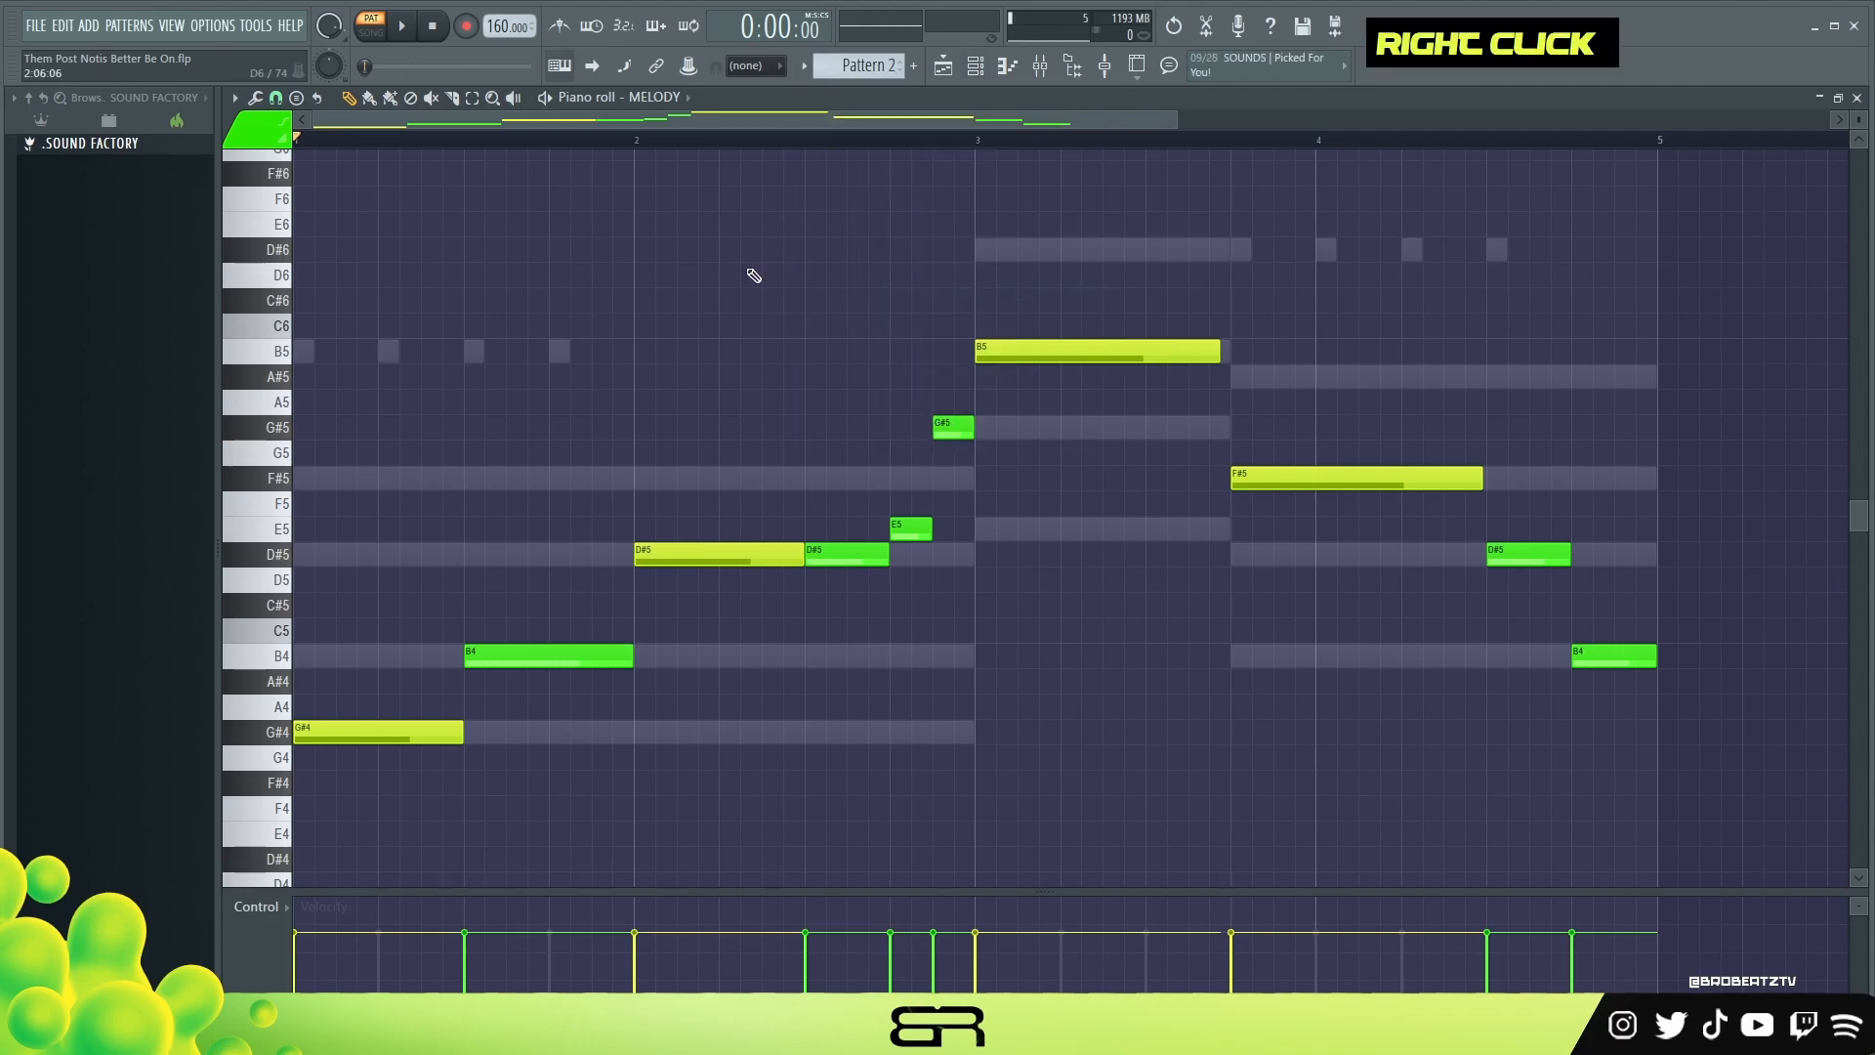
- In the cloned pattern, delete all the melody notes in bar 2
mouse_move(1078, 313)
ctrl+mouse_down()
mouse_move(1386, 595)
mouse_move(1664, 745)
ctrl+mouse_up()
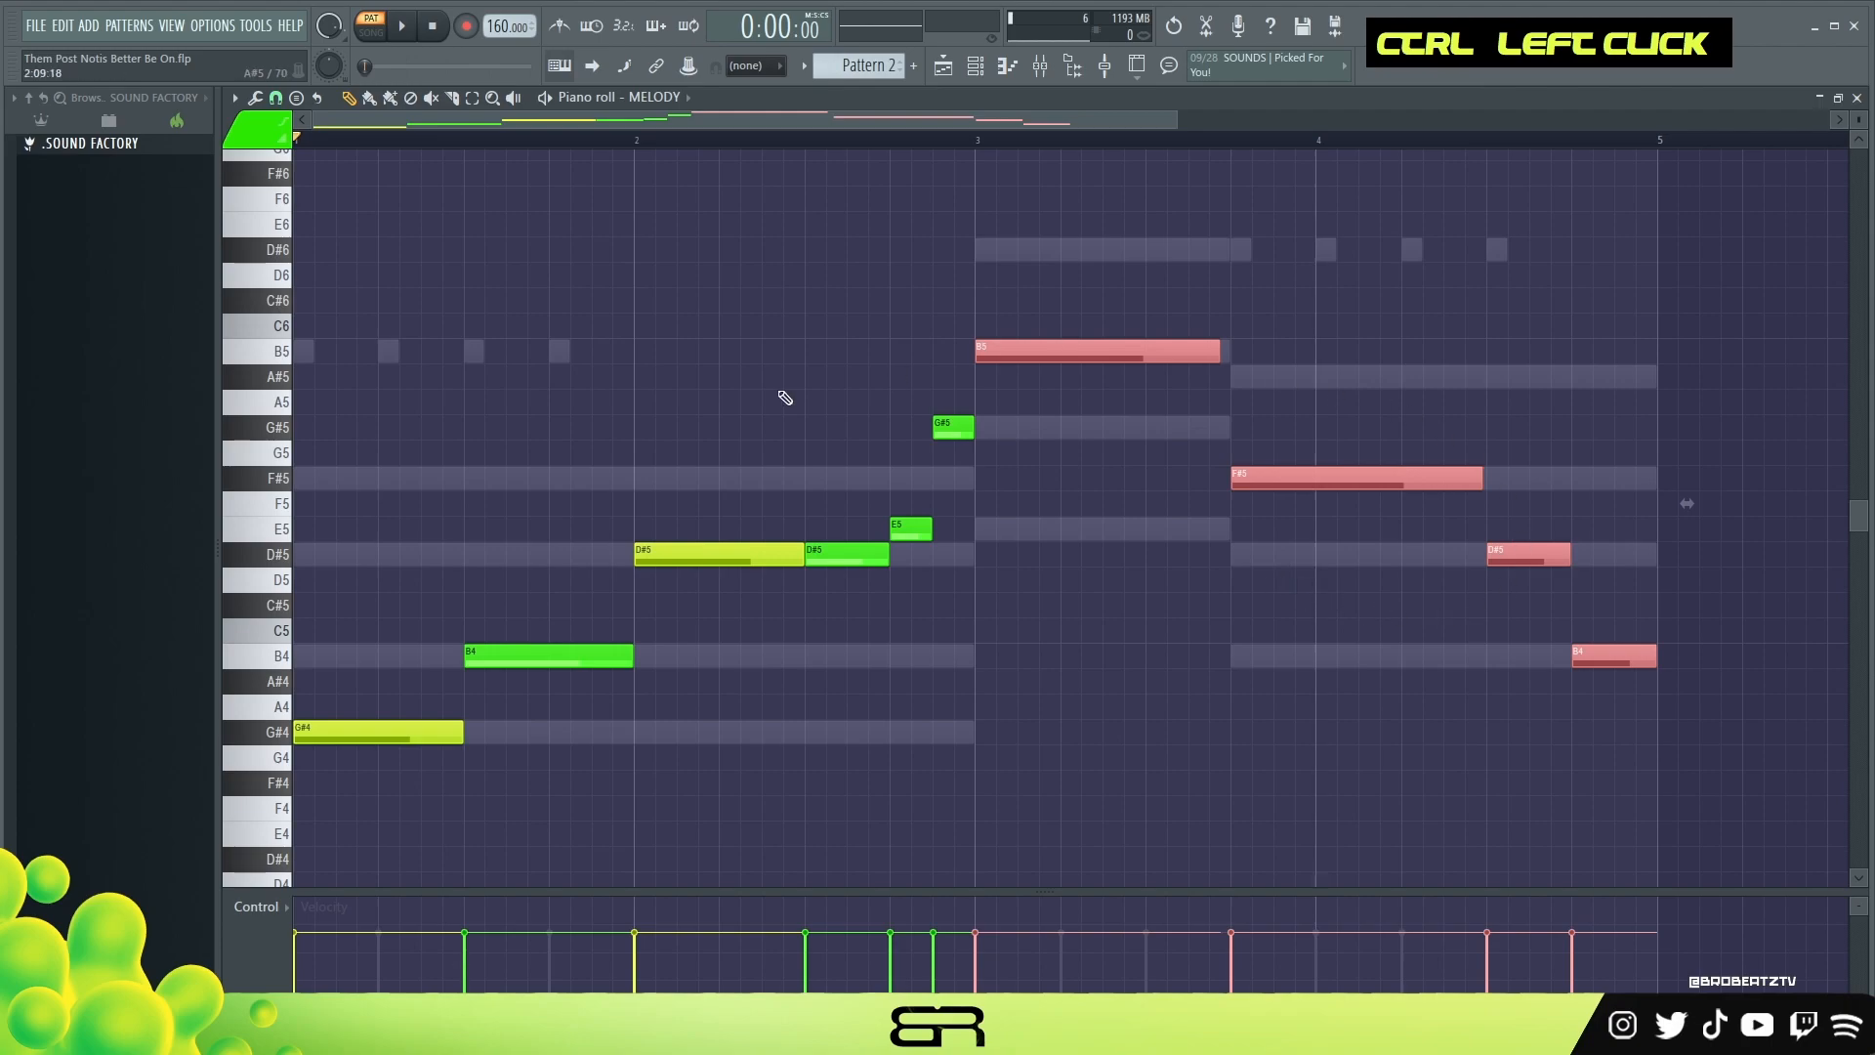
right_click(1045, 406)
ctrl+drag(1032, 391, 698, 606)
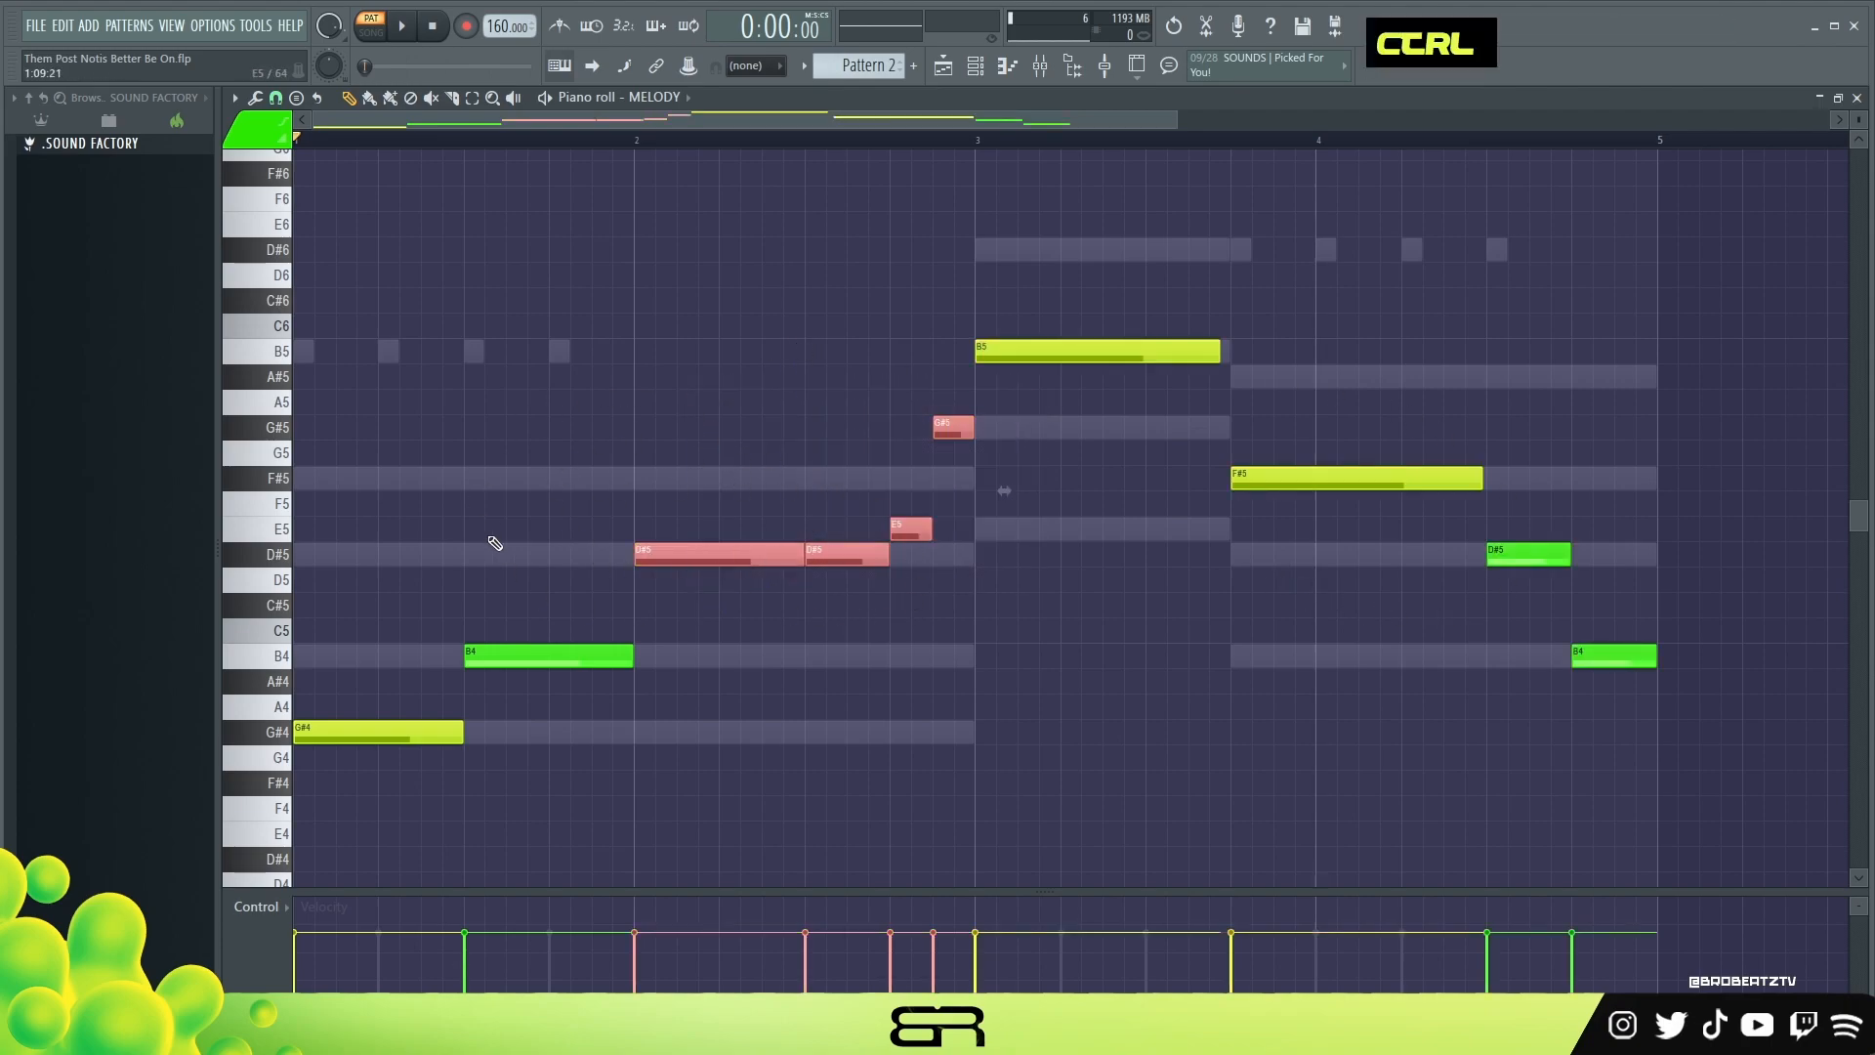
key(Delete)
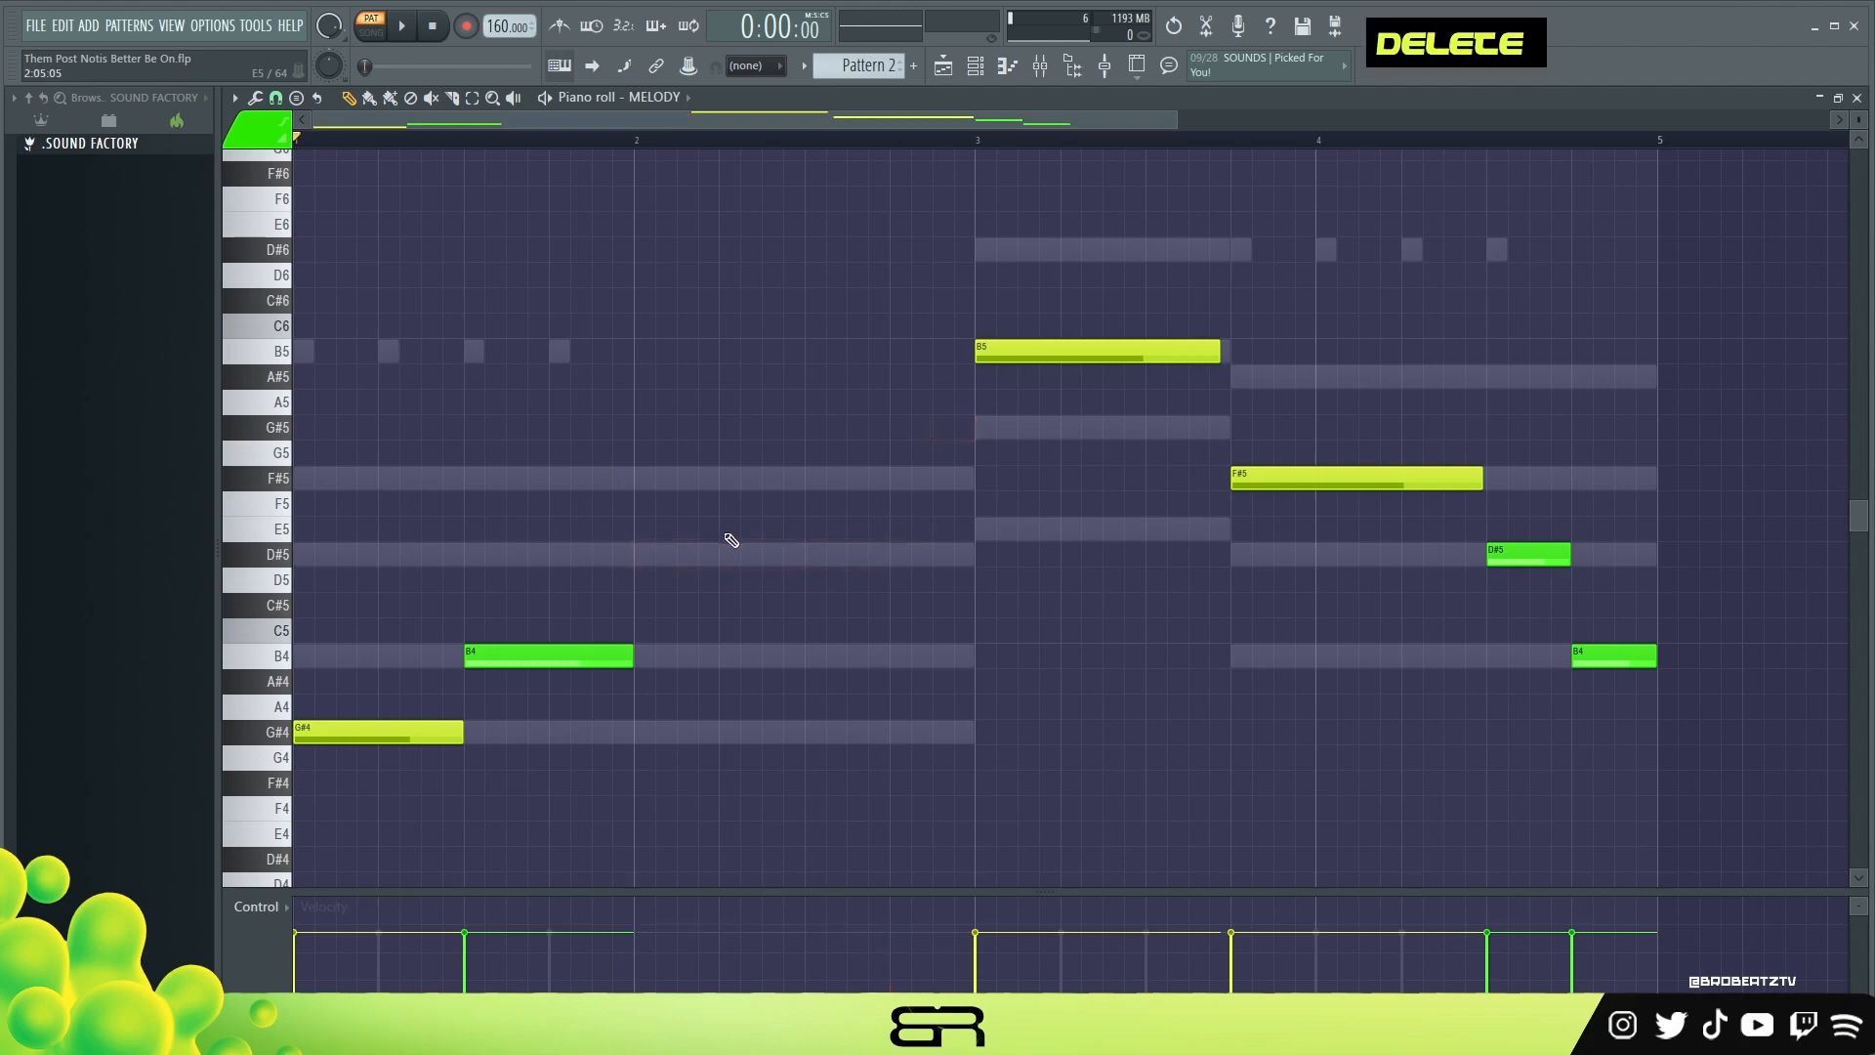
- Move the melody notes of bars 3 and 4 three beats earlier, starting the B5 on beat 2 of bar 2
ctrl+drag(889, 262, 1658, 721)
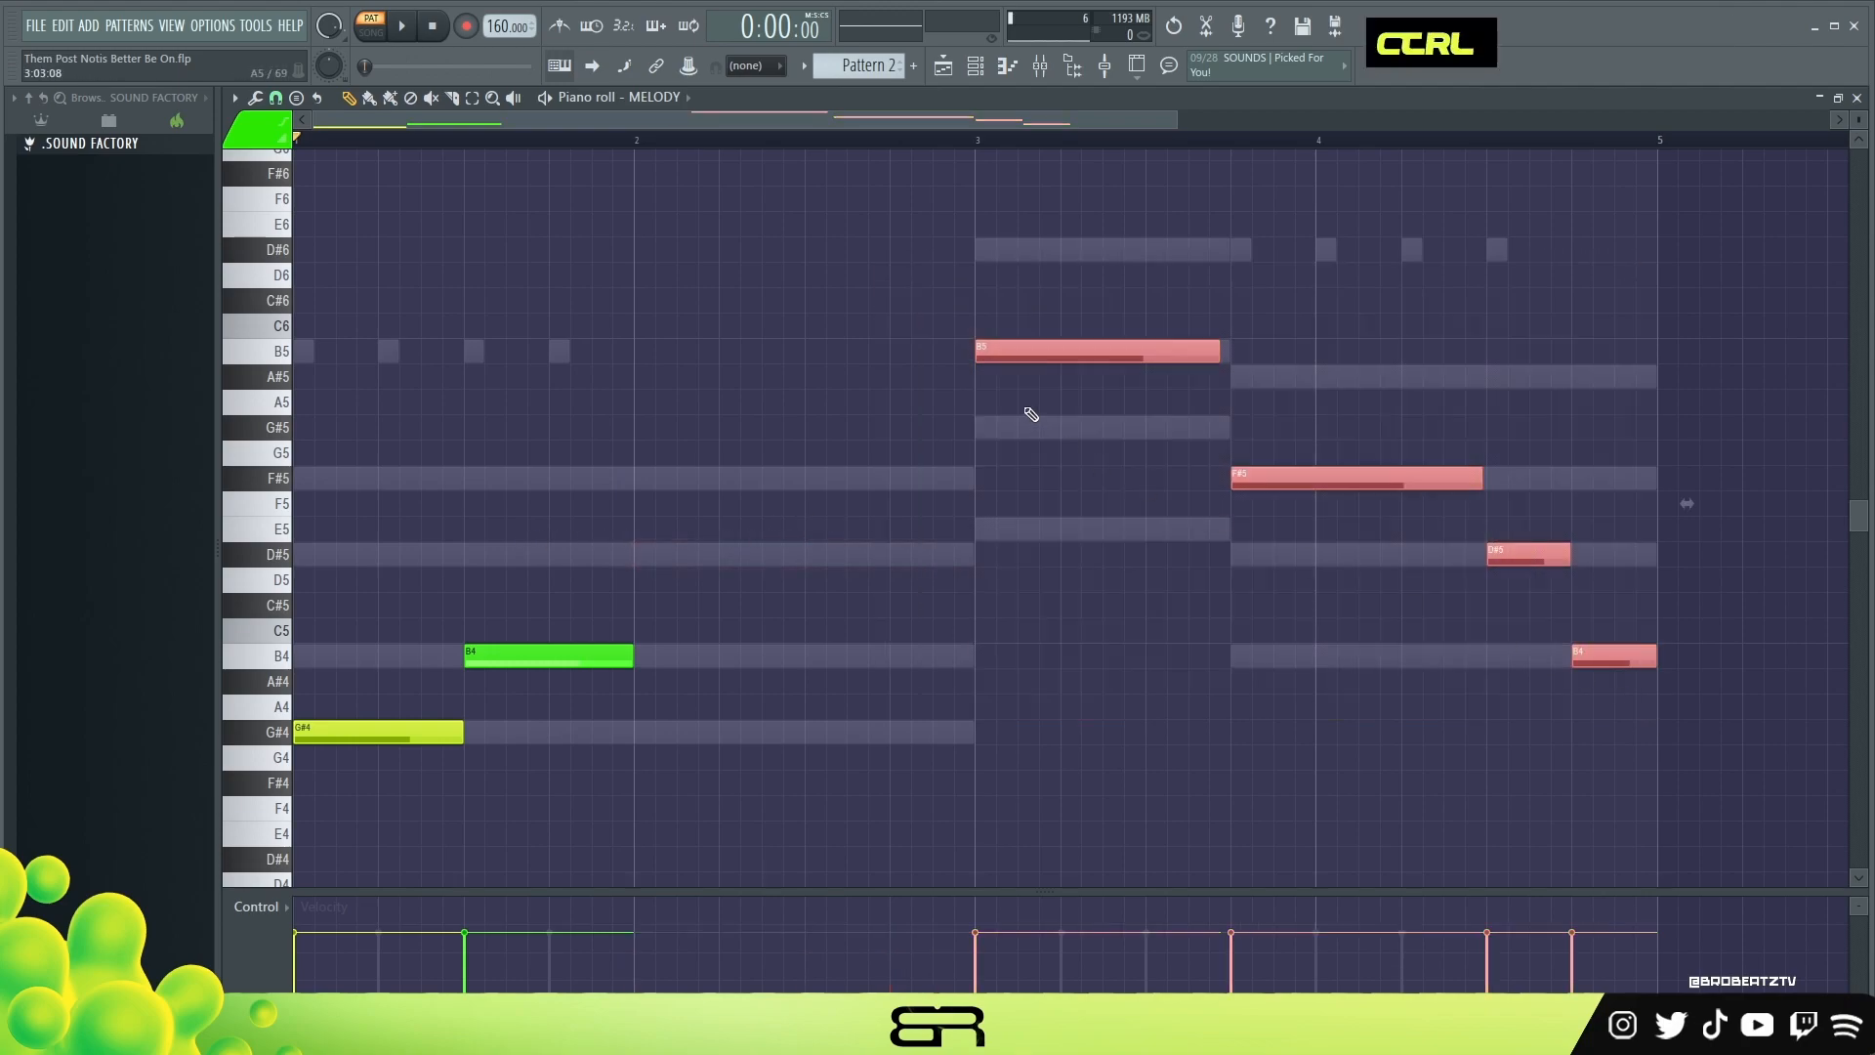
drag(1027, 345, 774, 341)
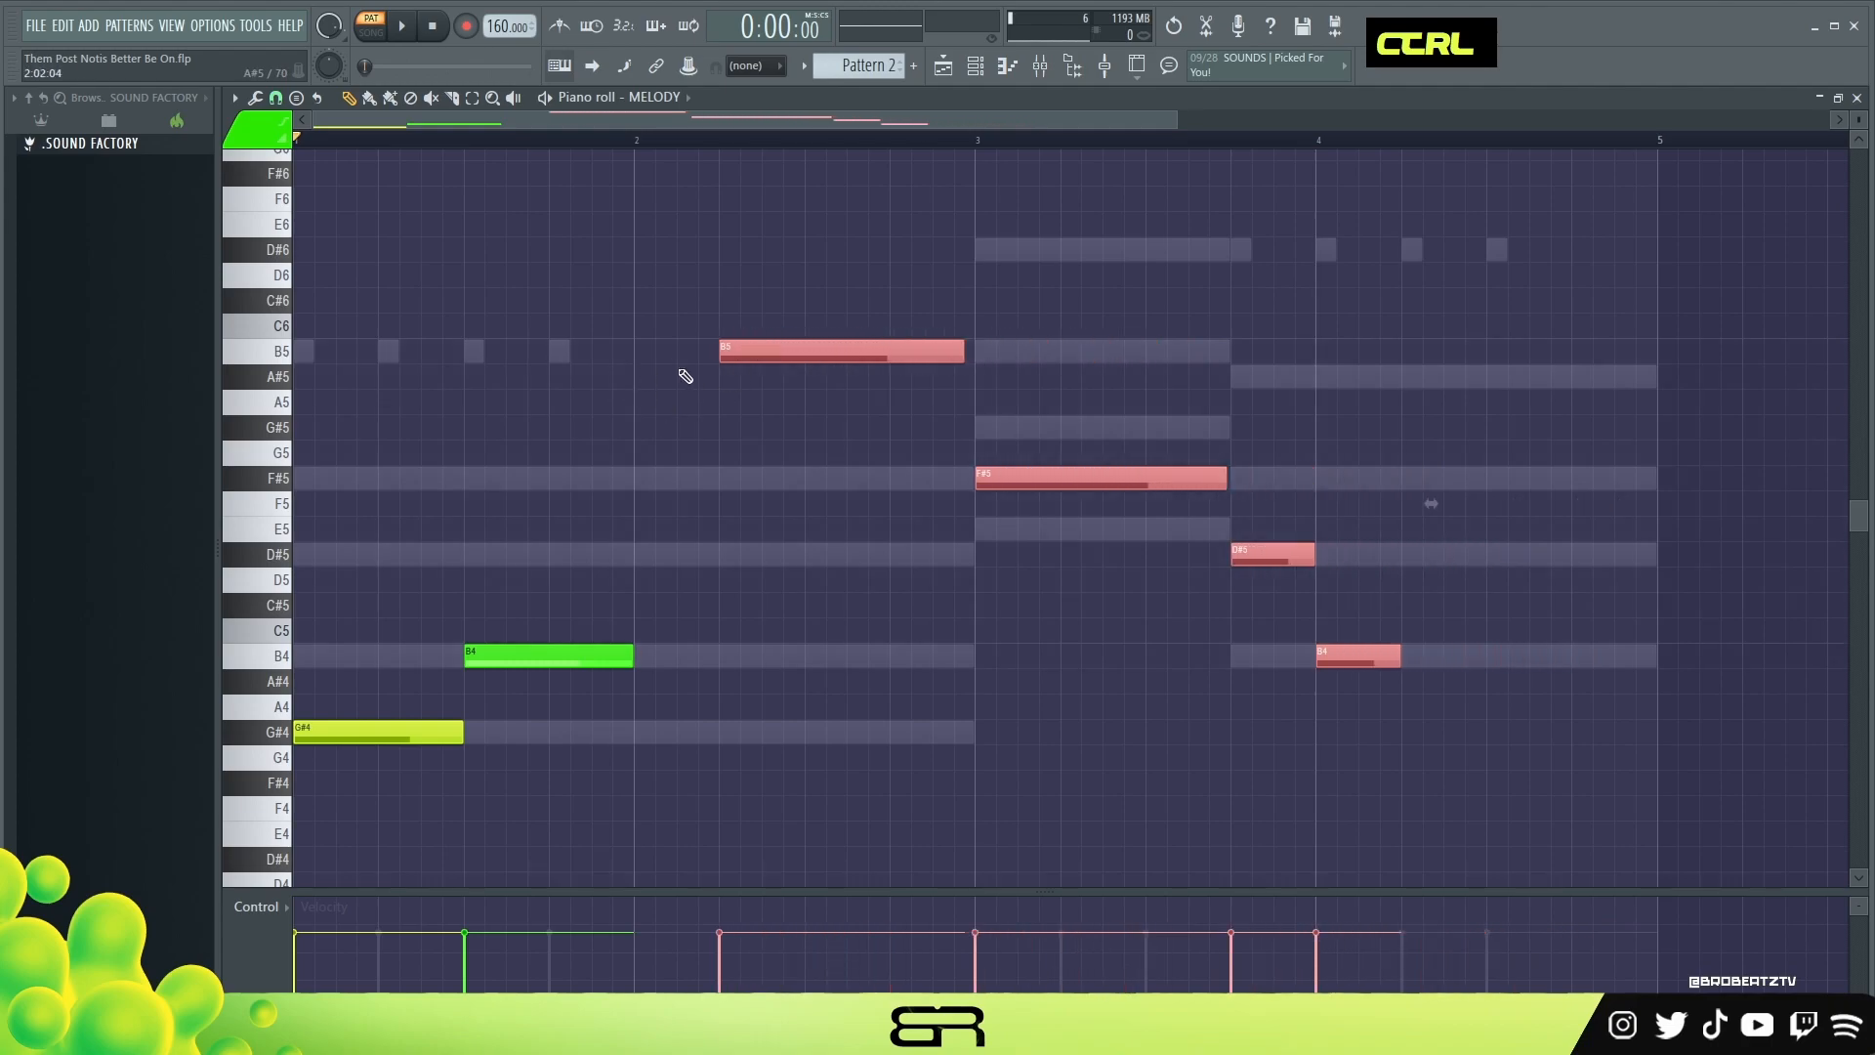
mouse_move(794, 352)
mouse_down()
mouse_move(691, 331)
mouse_move(791, 339)
mouse_up()
right_click(798, 429)
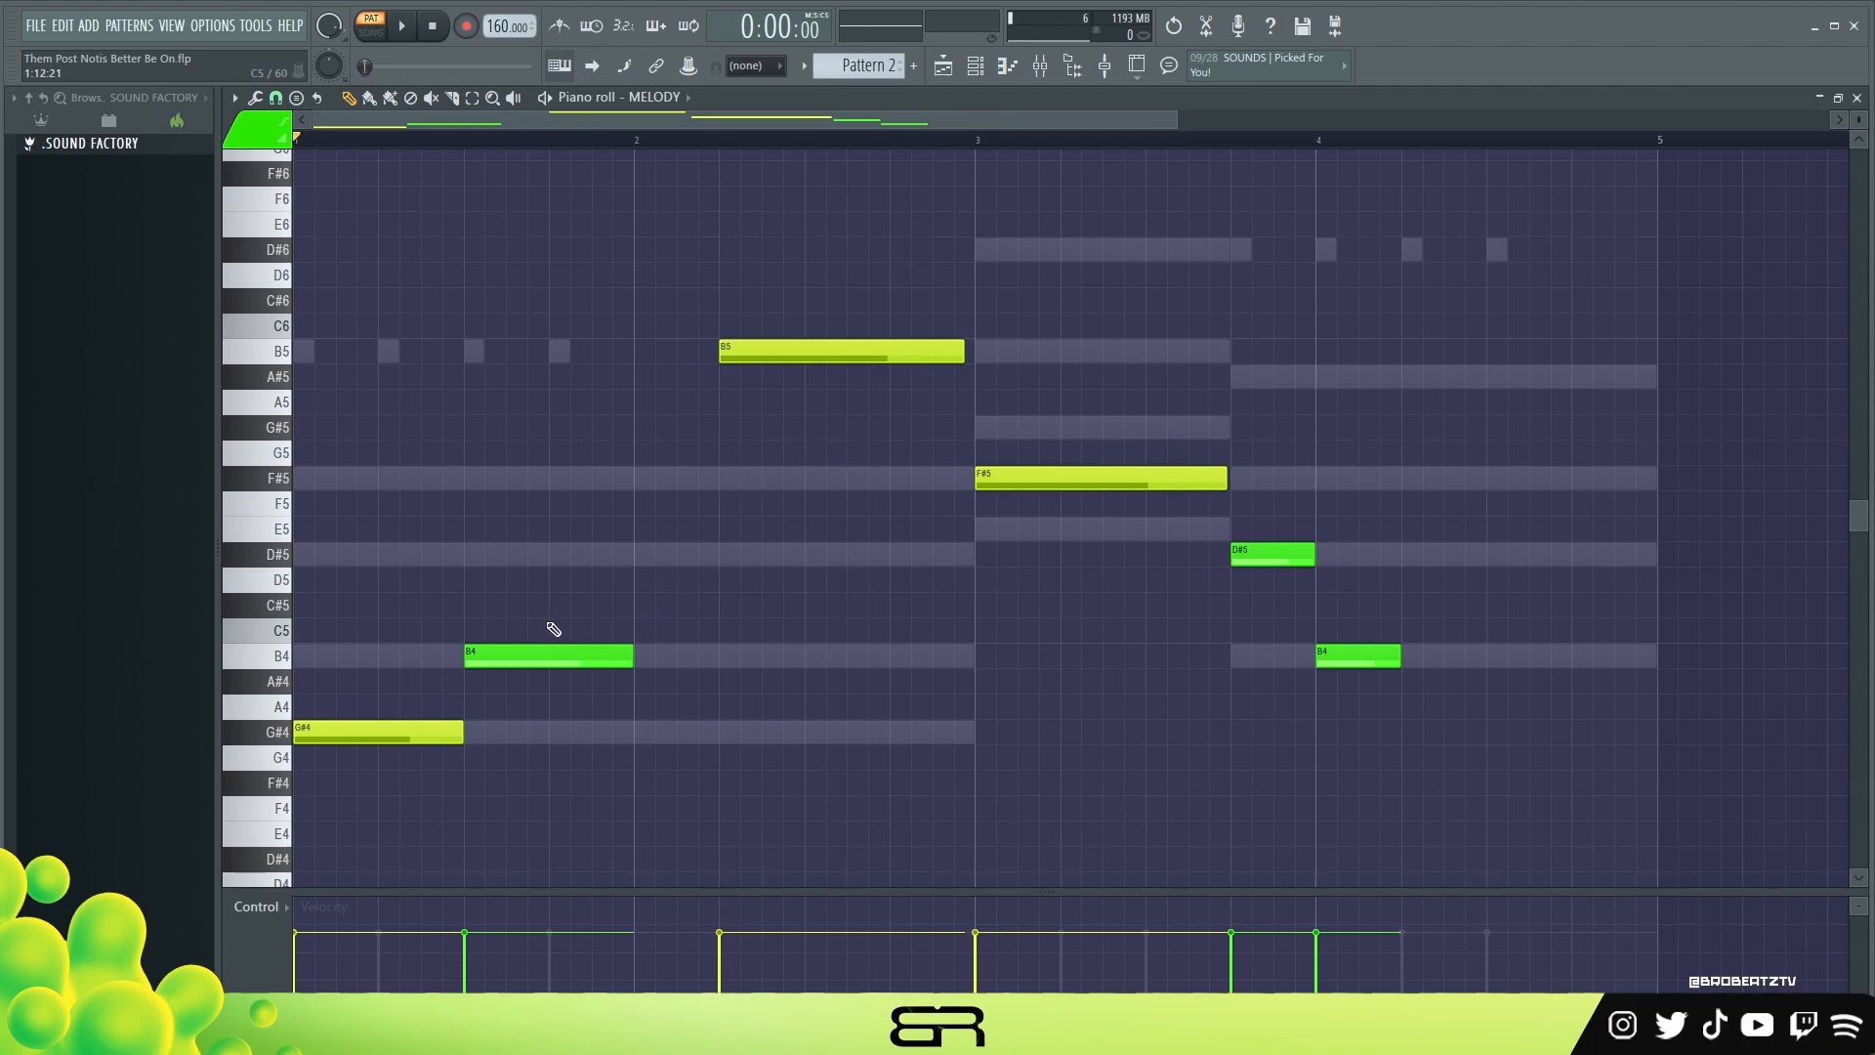
- Move the bar 1 B4 one beat later and shorten it to half a beat, and add a D#5 filling the gap up to the B5
drag(498, 658, 583, 658)
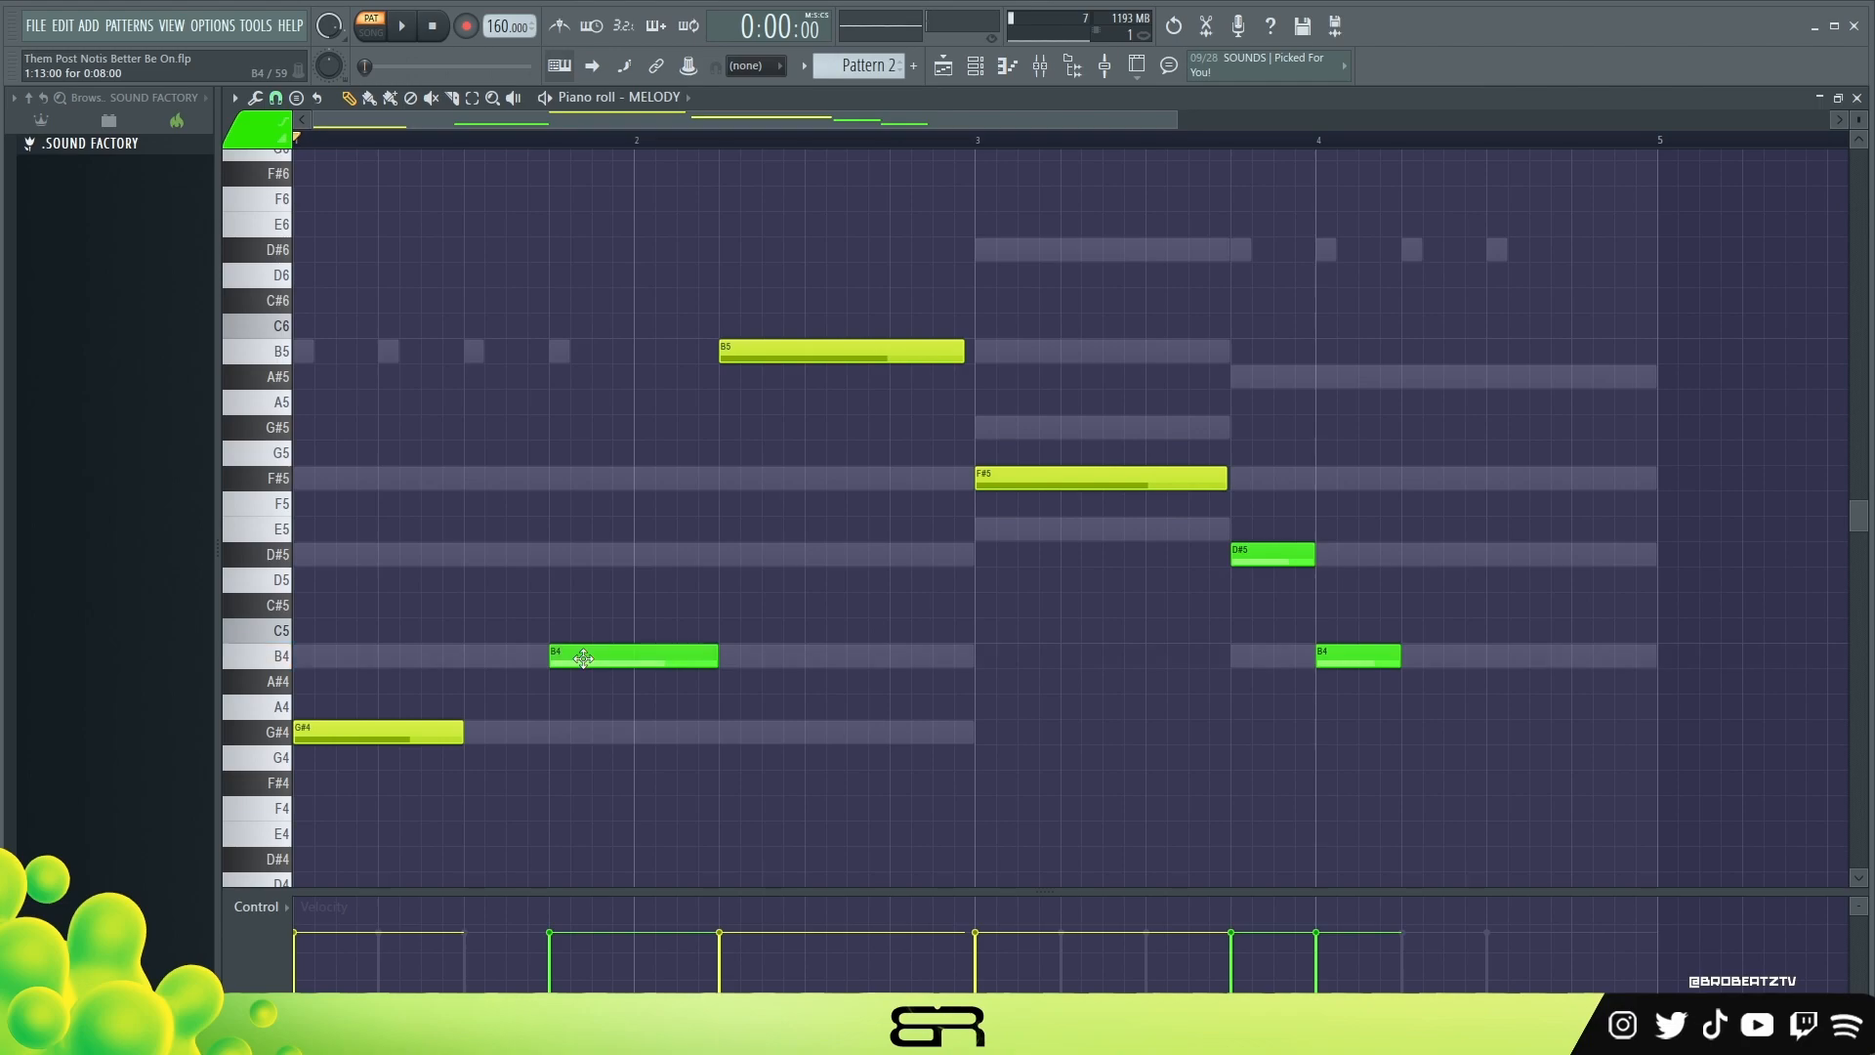
drag(716, 657, 588, 665)
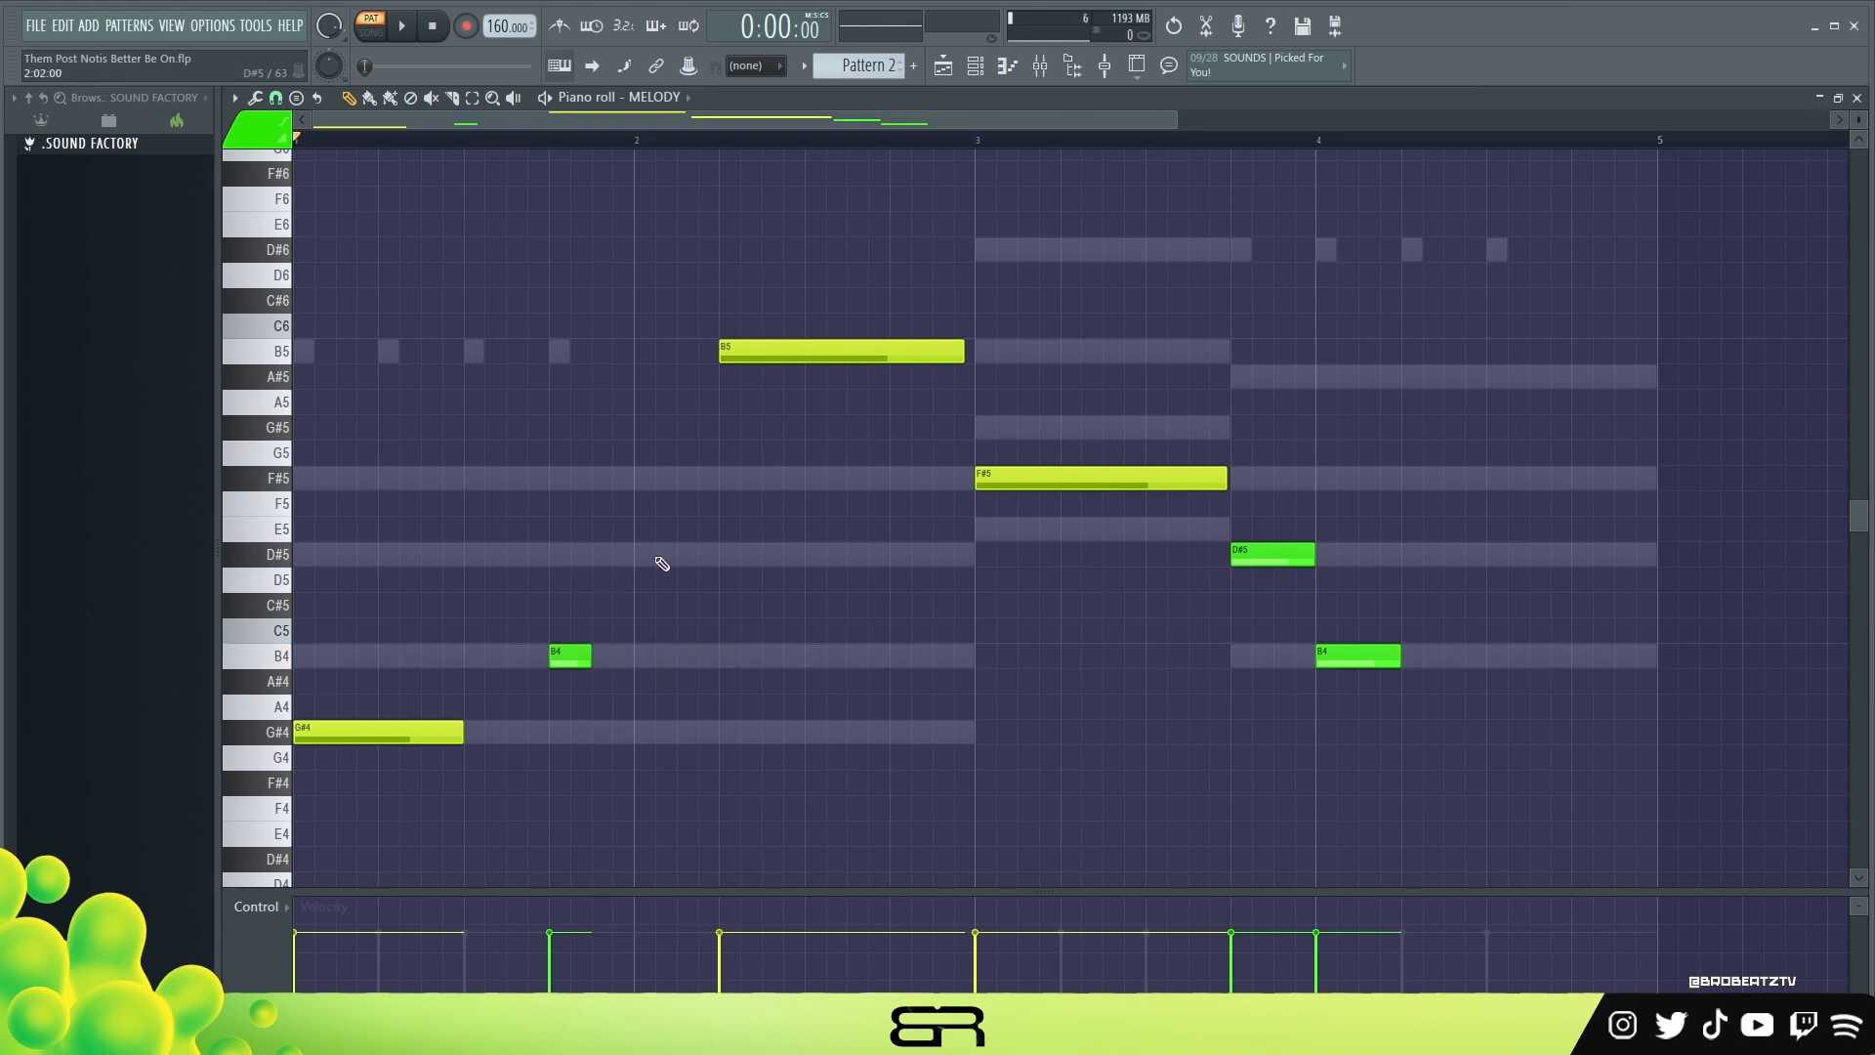
click(591, 559)
right_click(591, 556)
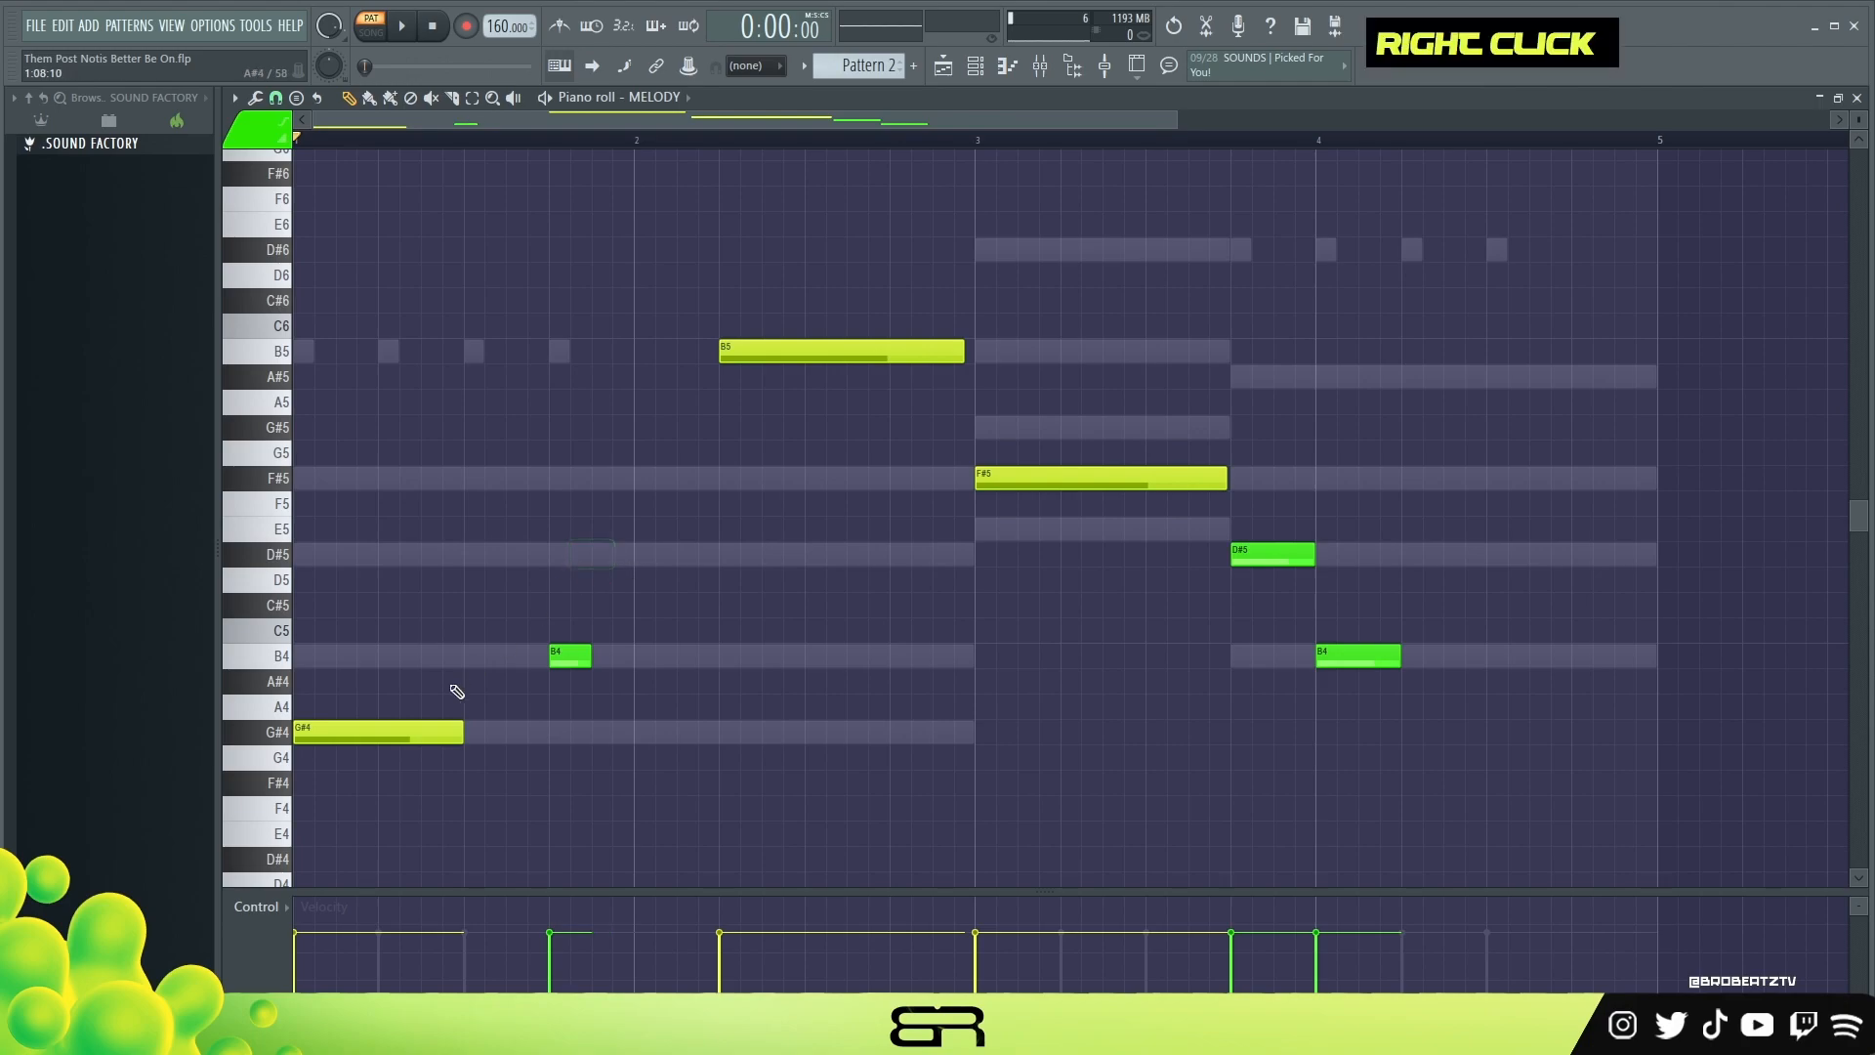
click(596, 557)
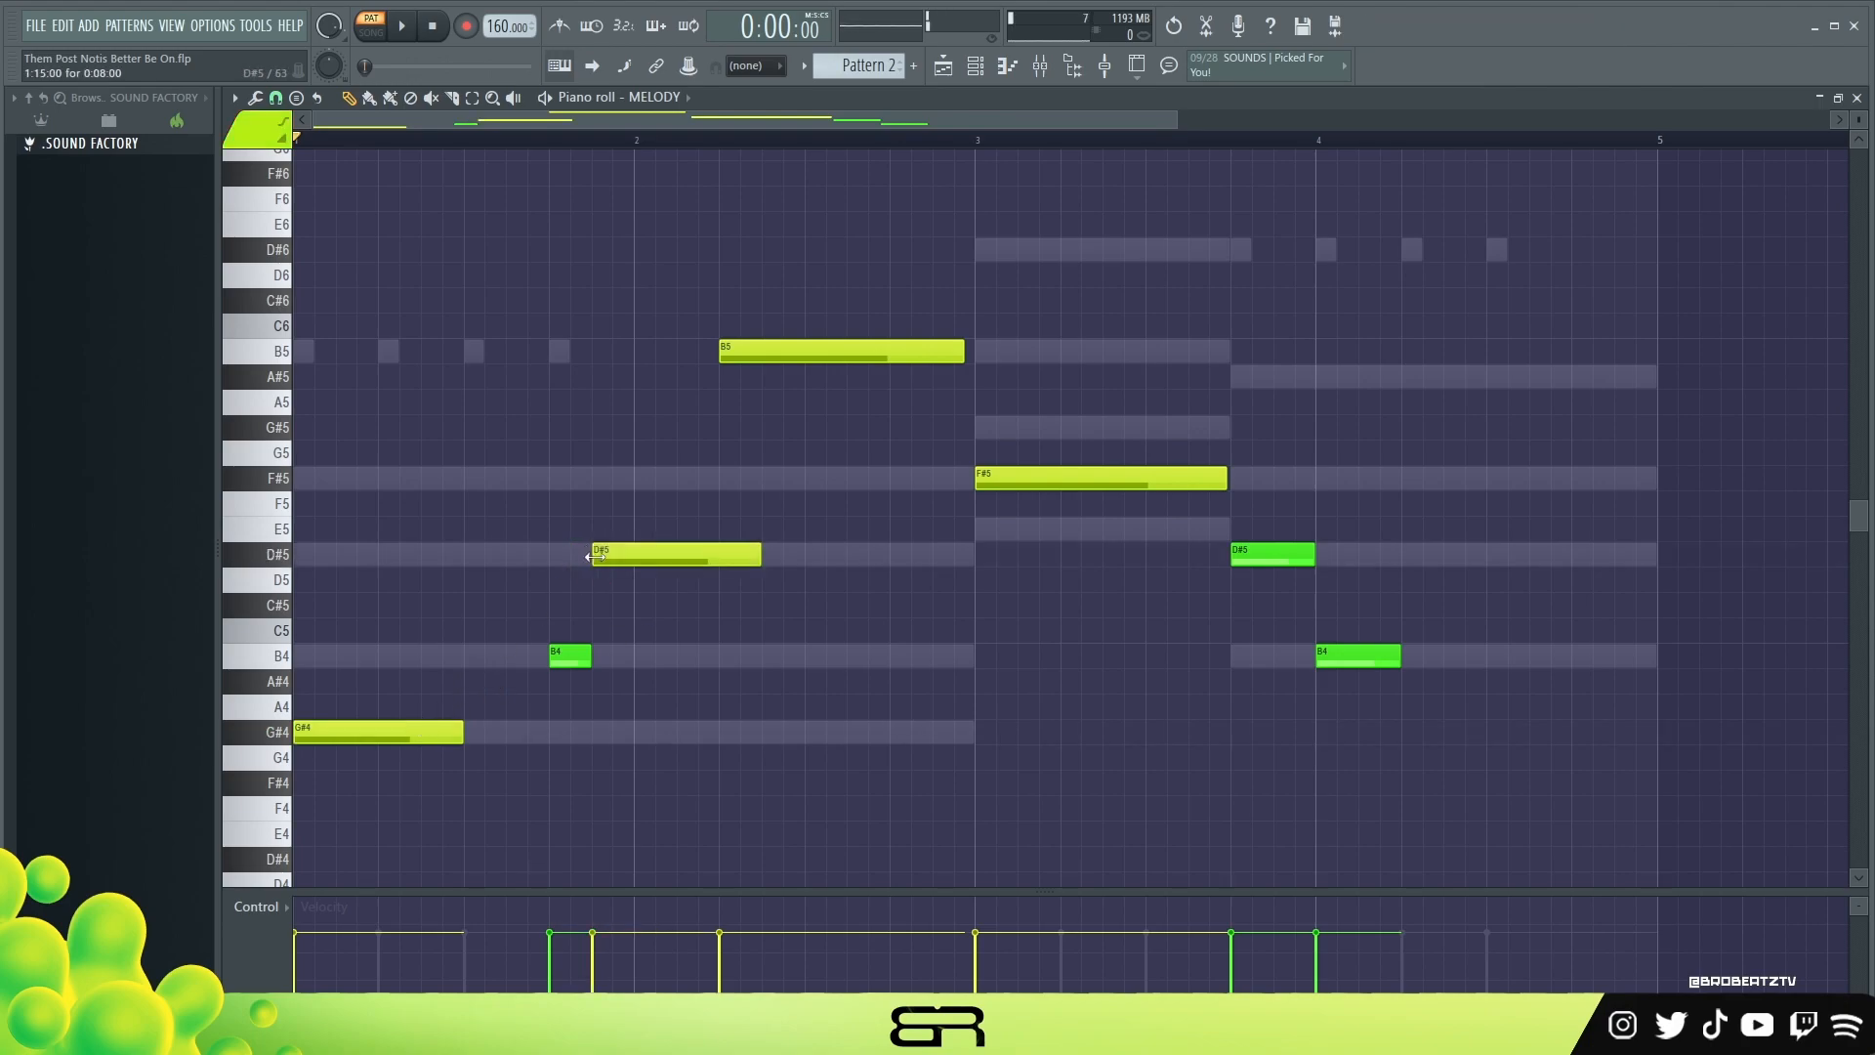
drag(759, 557, 729, 565)
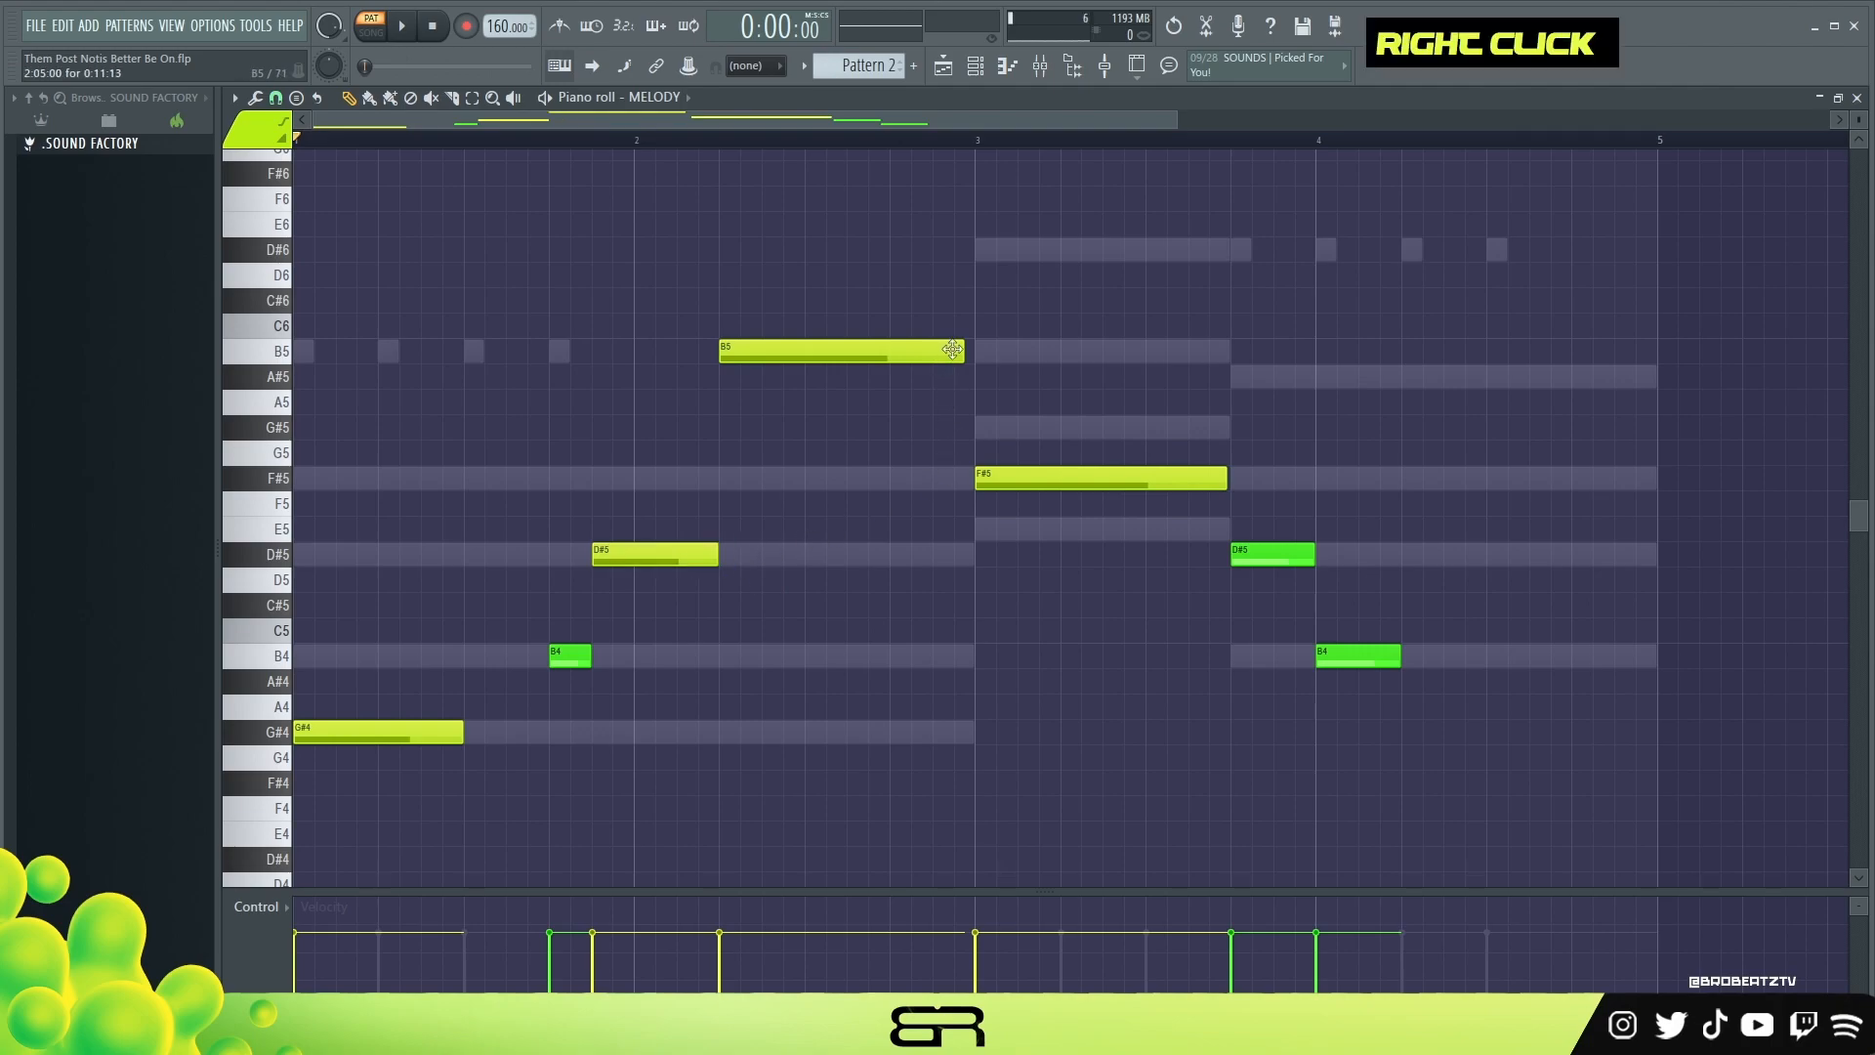
click(1265, 559)
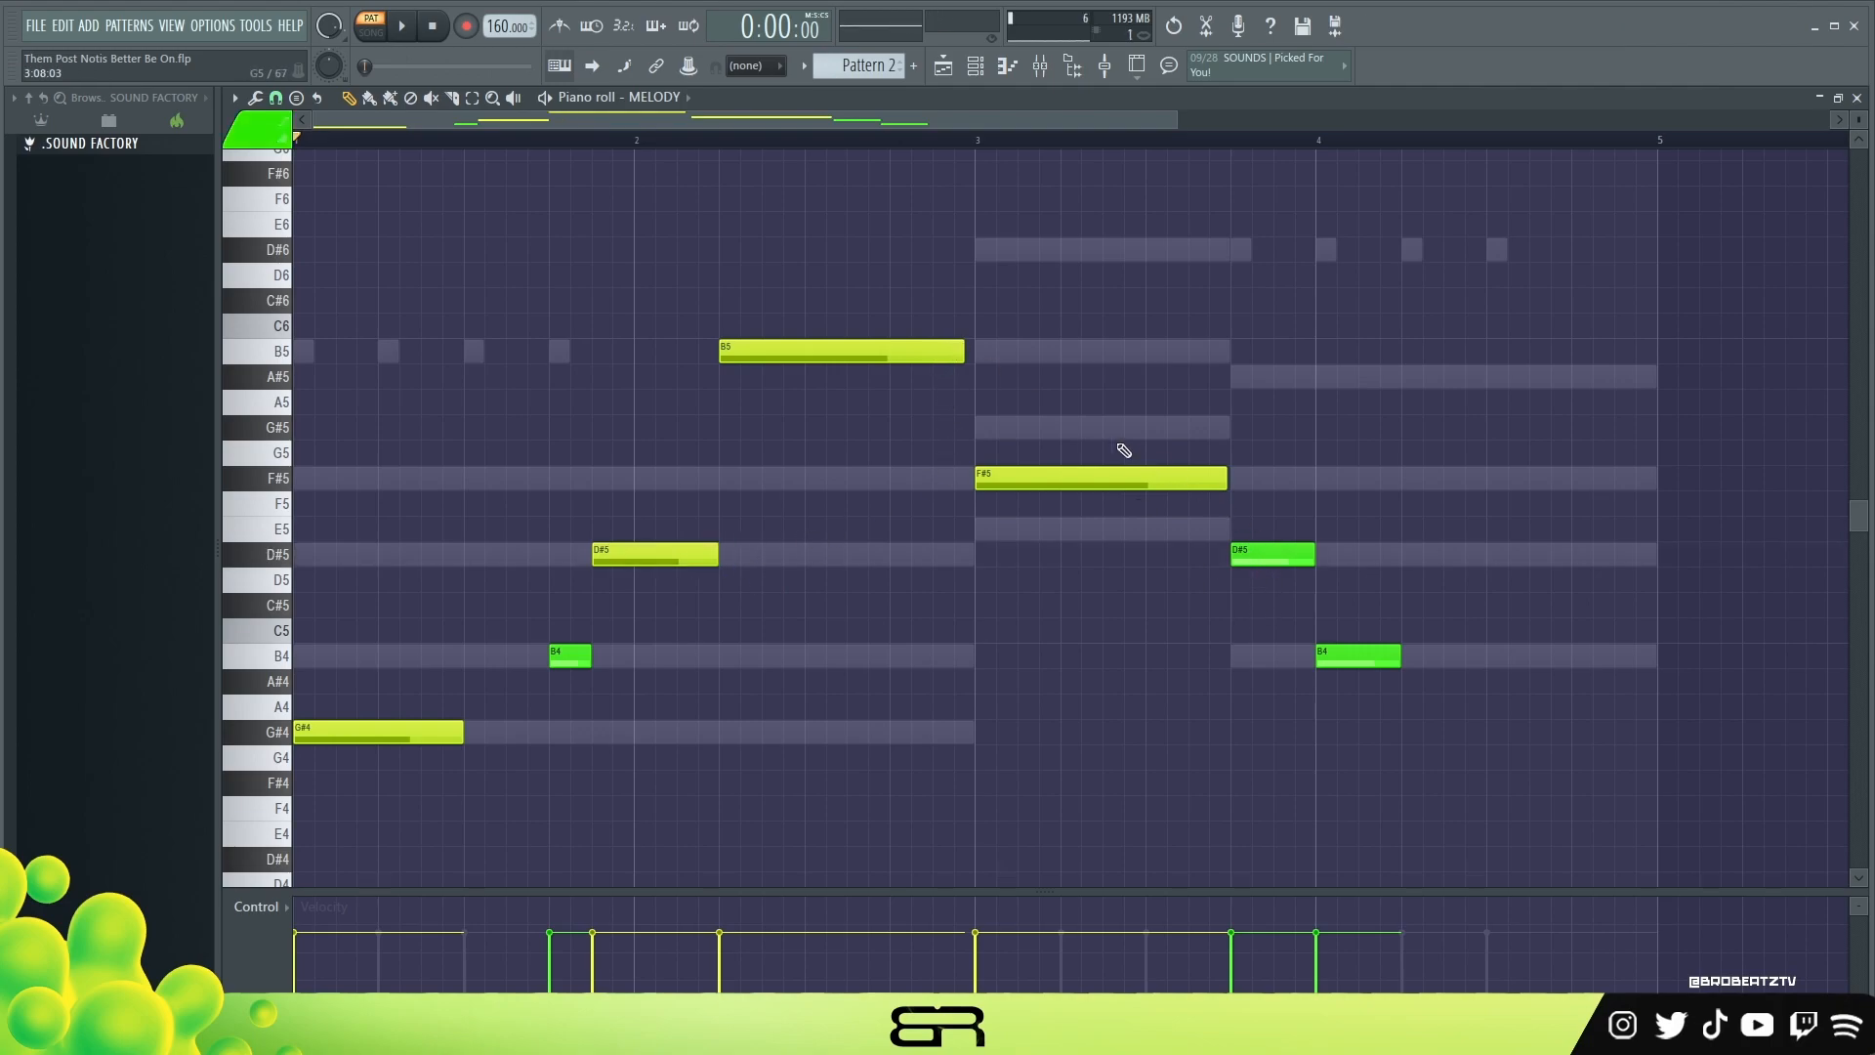
- Shorten the B5 in bar 2 to one and a half beats and add a green A#5 after it, ending just before bar 3
click(859, 387)
mouse_move(963, 354)
mouse_down()
mouse_move(842, 374)
mouse_move(959, 377)
mouse_up()
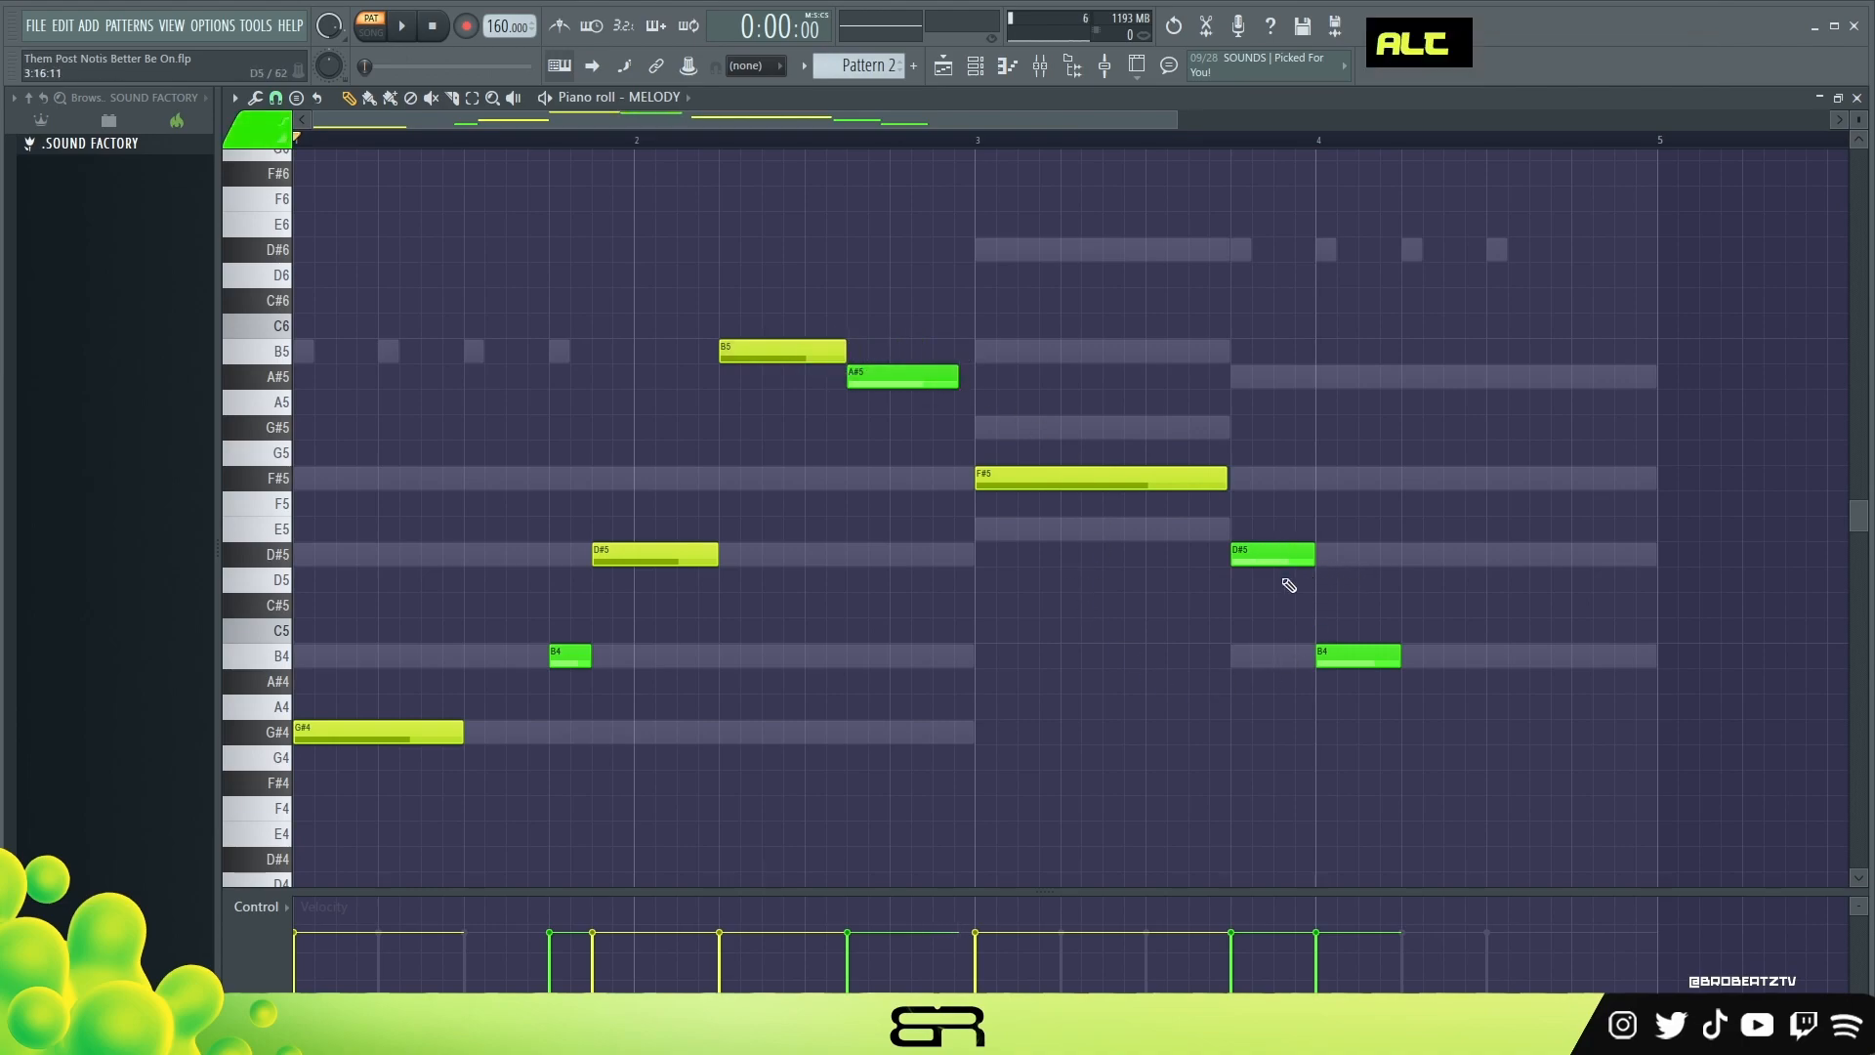
- Rework the bar 4 ending: D#5 lasting two beats, half-beat B4 on beat 2, then C#5 for one and a half beats and a one-beat D#5
drag(1317, 549, 1401, 551)
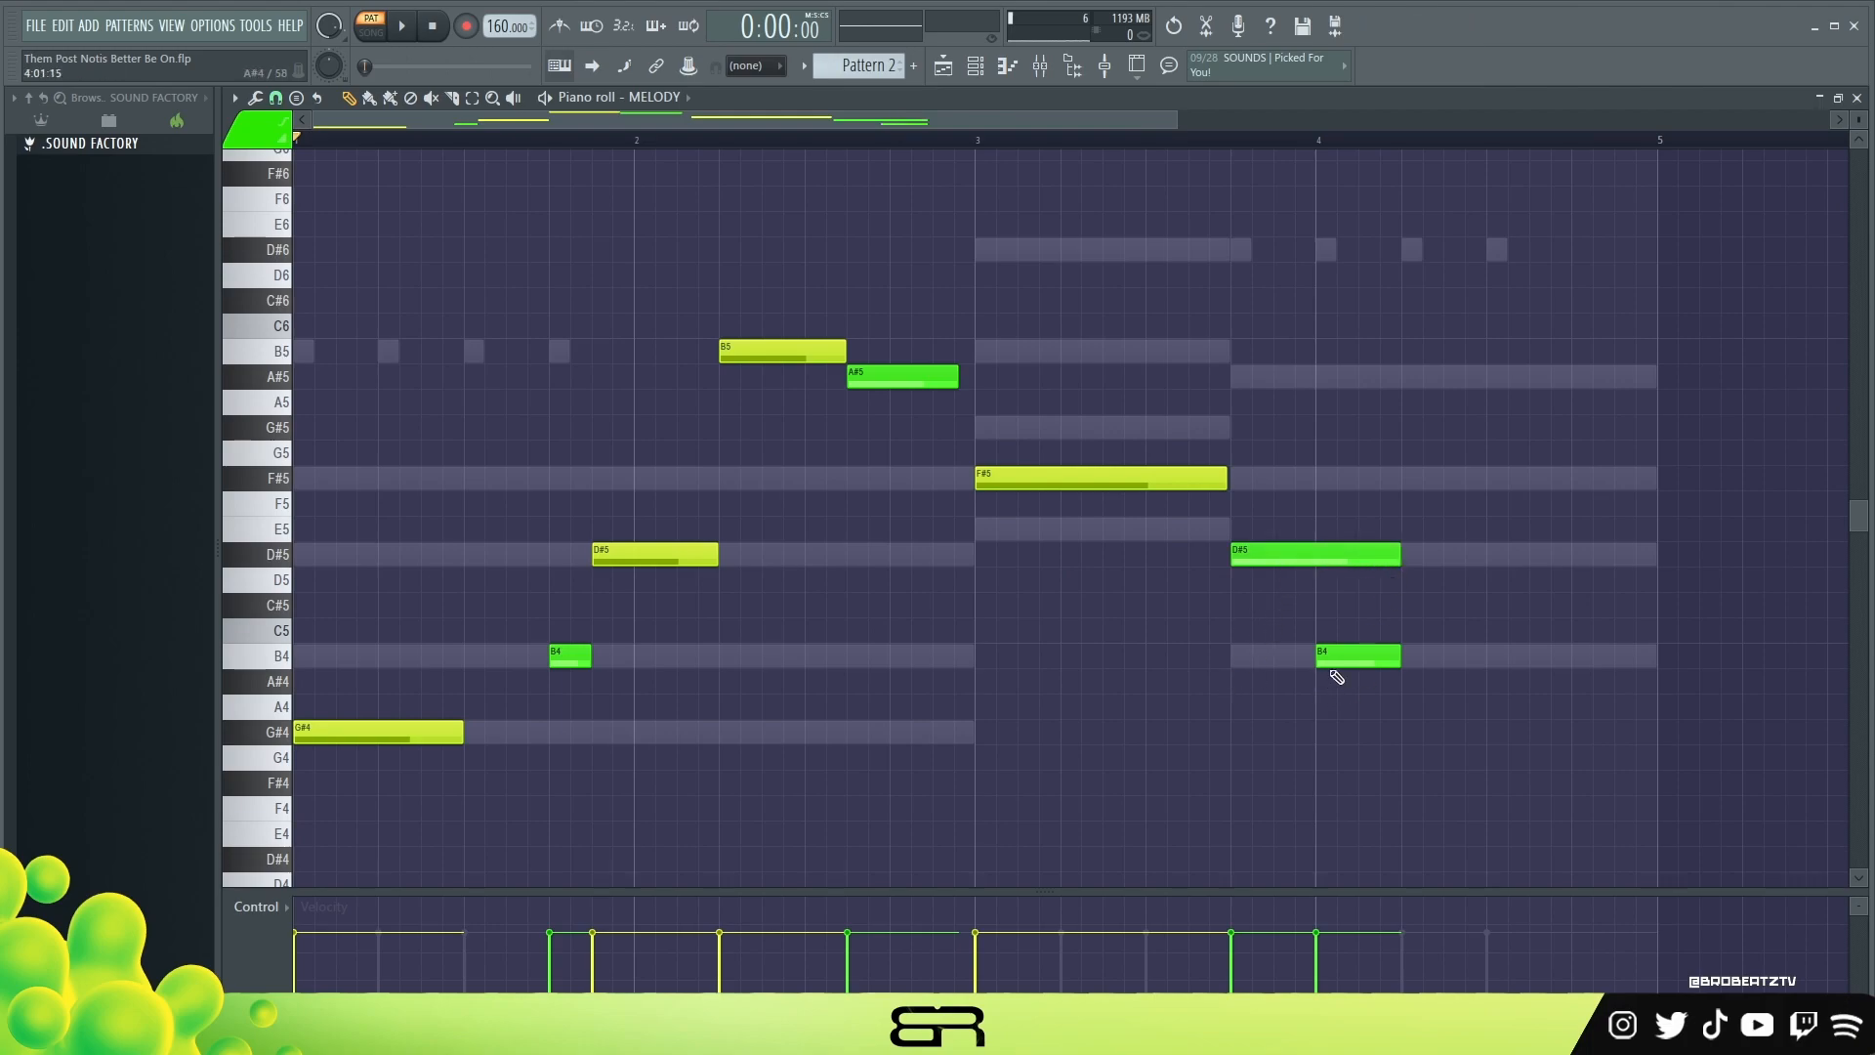
drag(1335, 656, 1420, 656)
click(1453, 605)
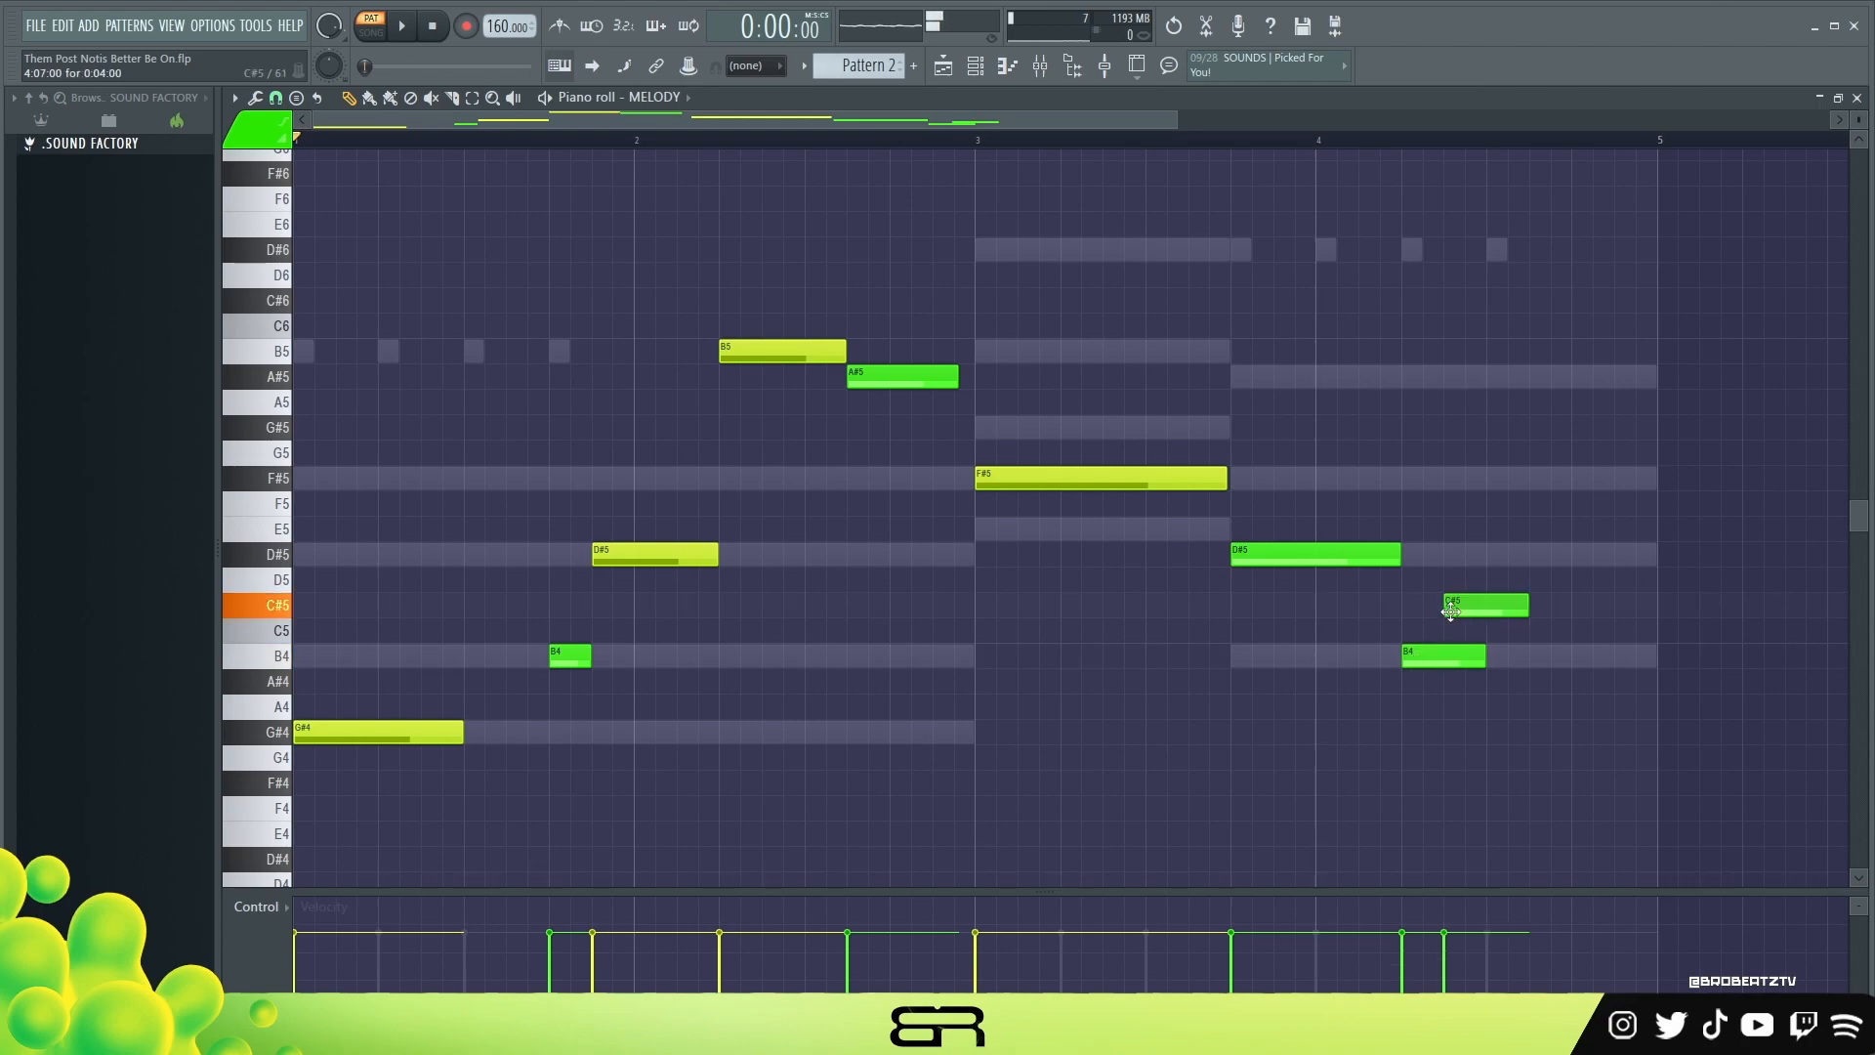
click(1581, 552)
drag(1528, 605, 1571, 606)
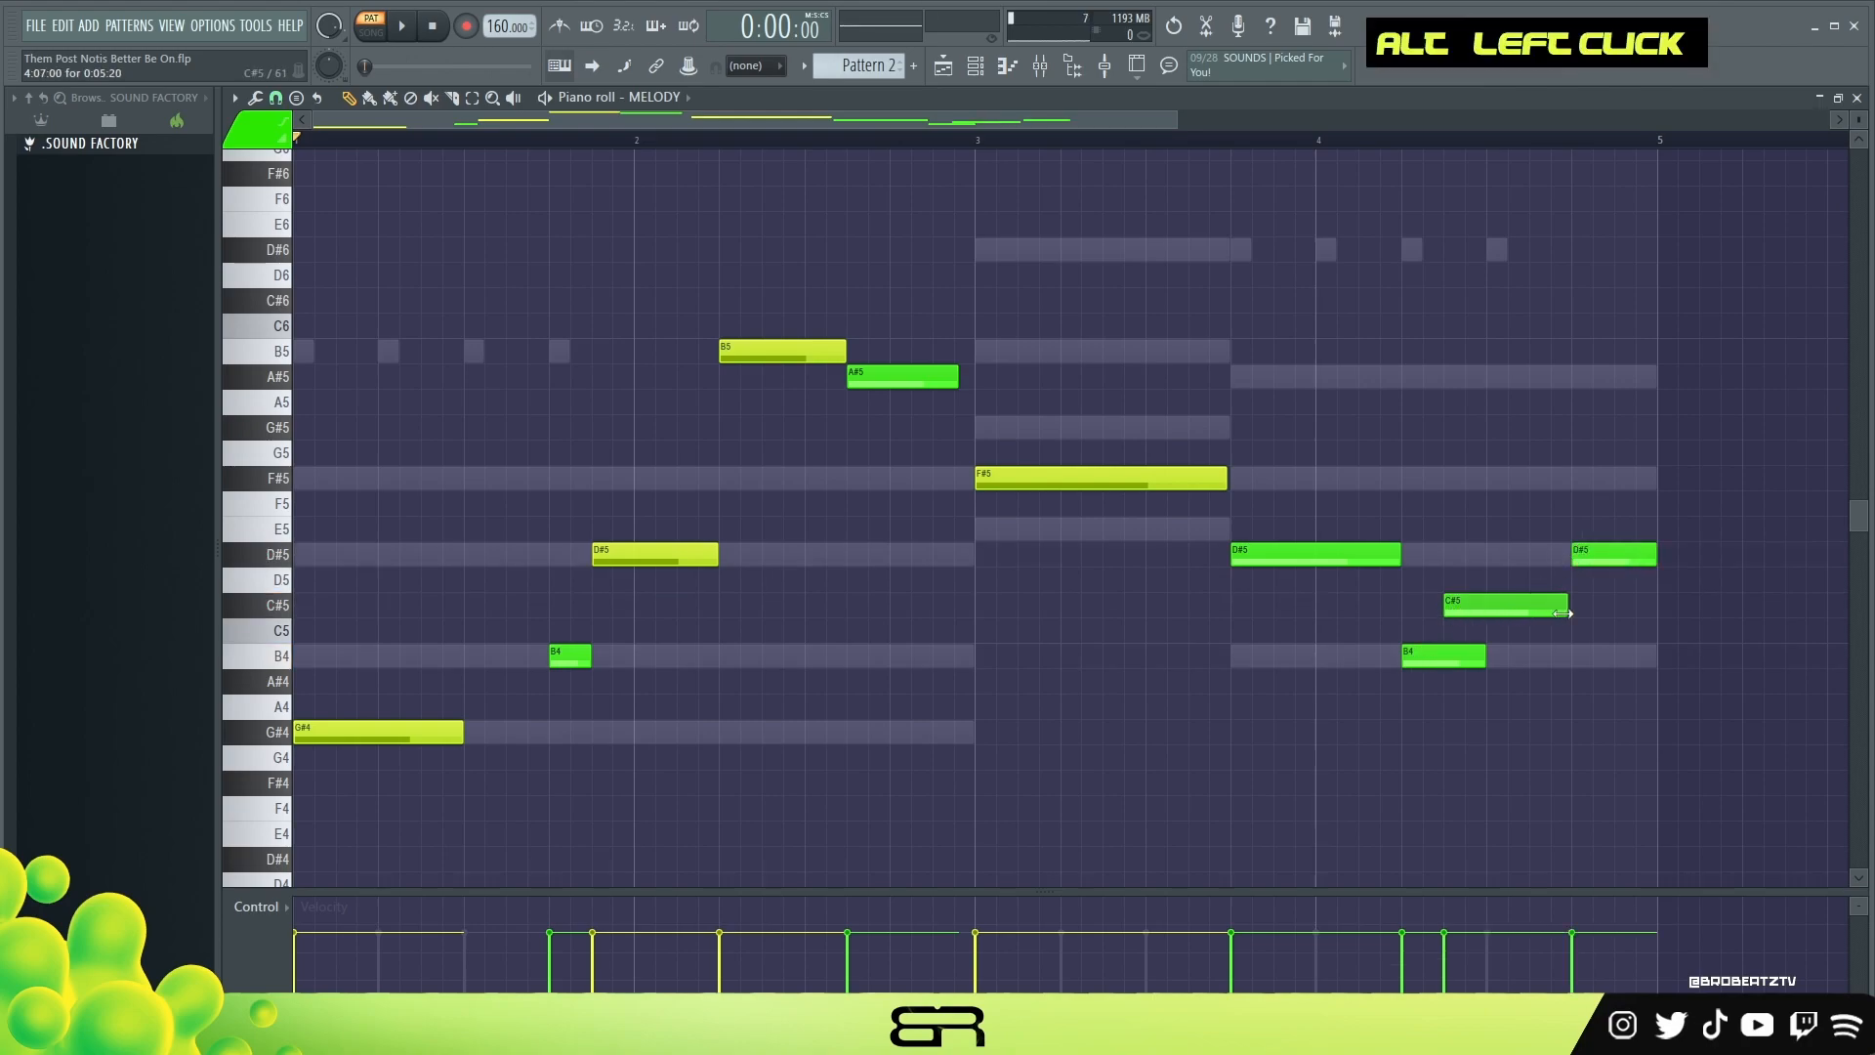
mouse_move(1479, 656)
mouse_down()
mouse_move(1415, 656)
mouse_move(1444, 656)
mouse_up()
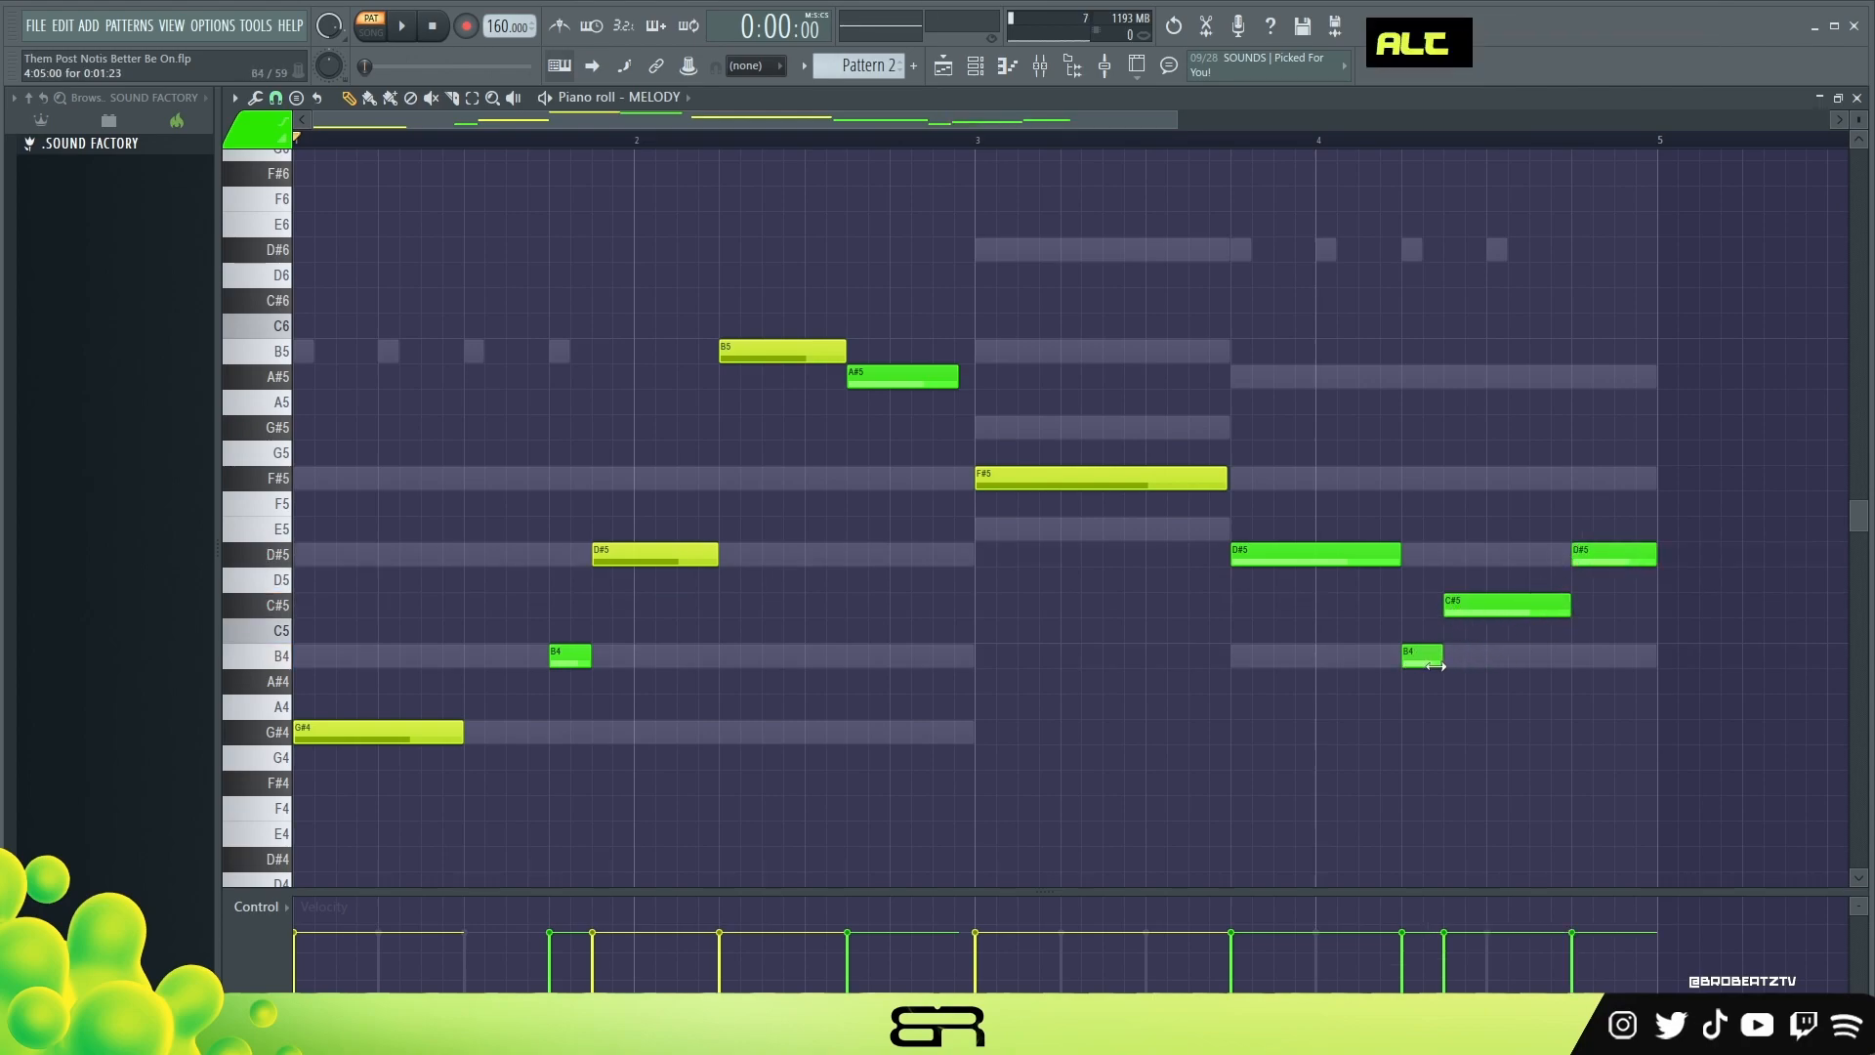
- Play back the four-bar melody variation in a loop to check its rhythm
key(space)
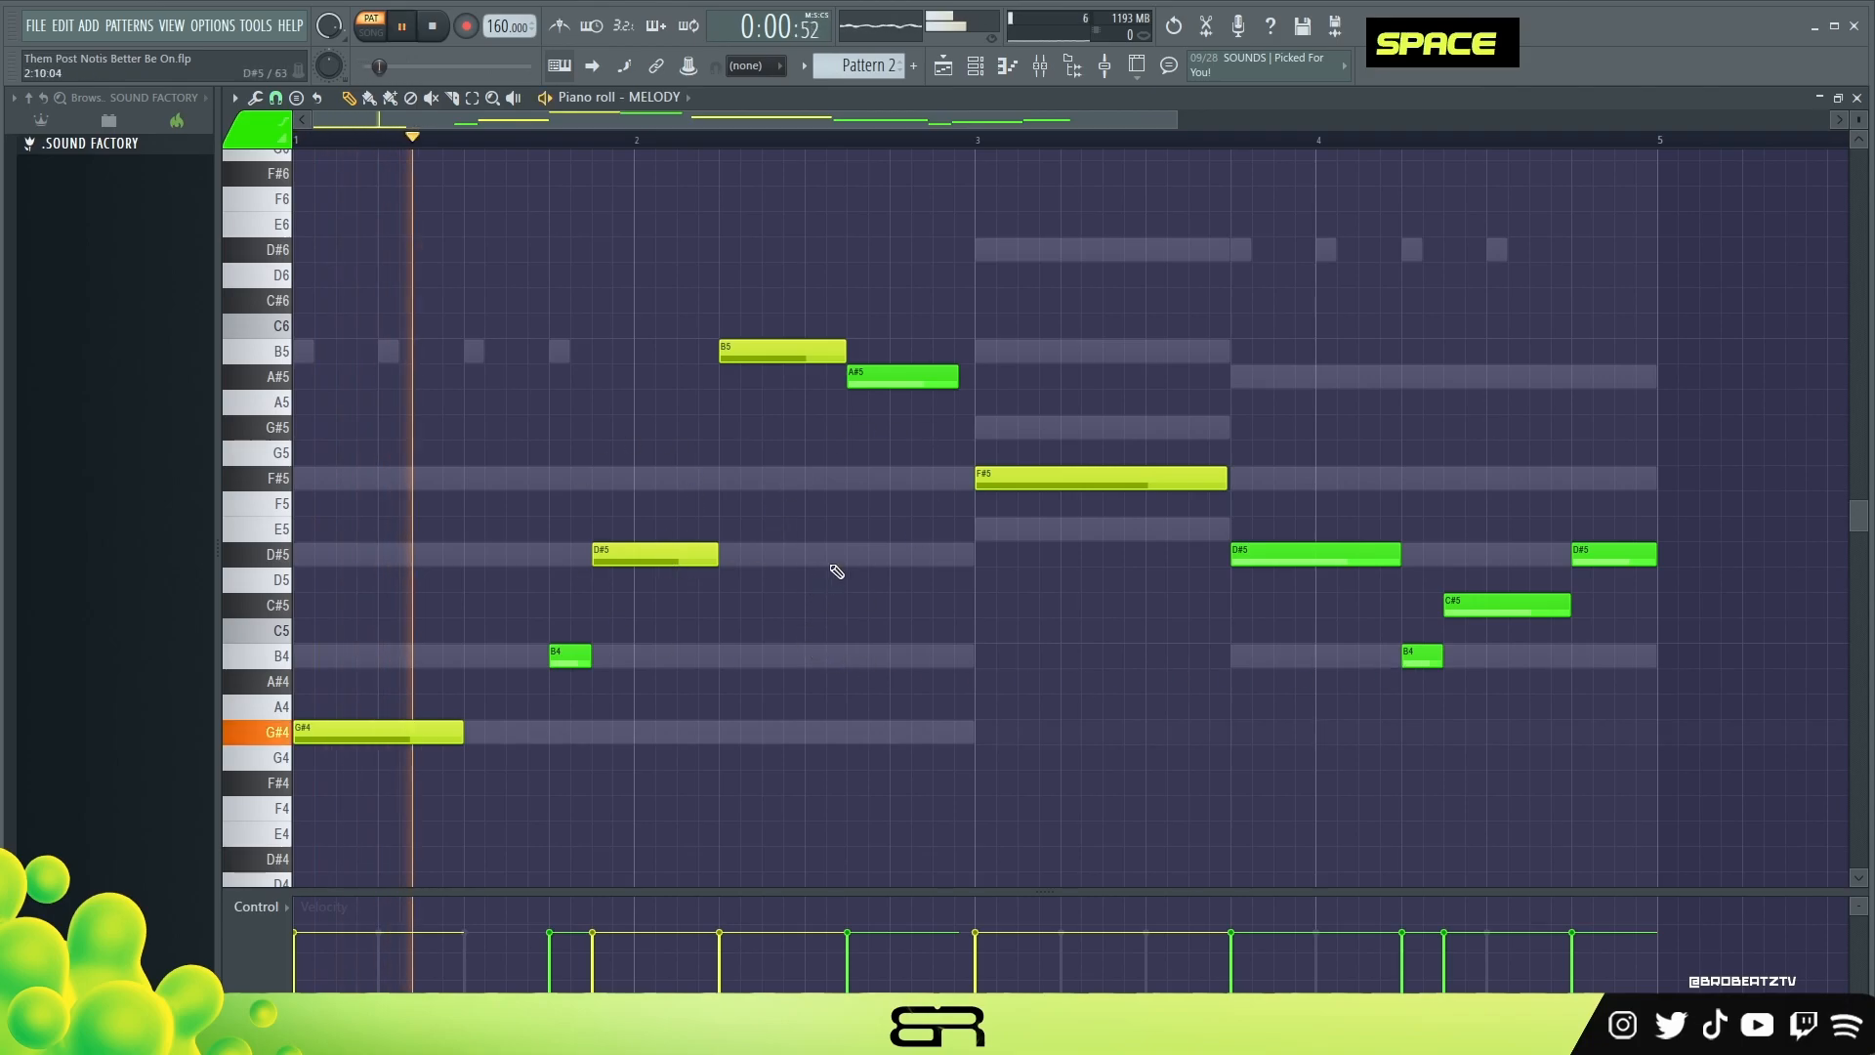
key(ctrl+a)
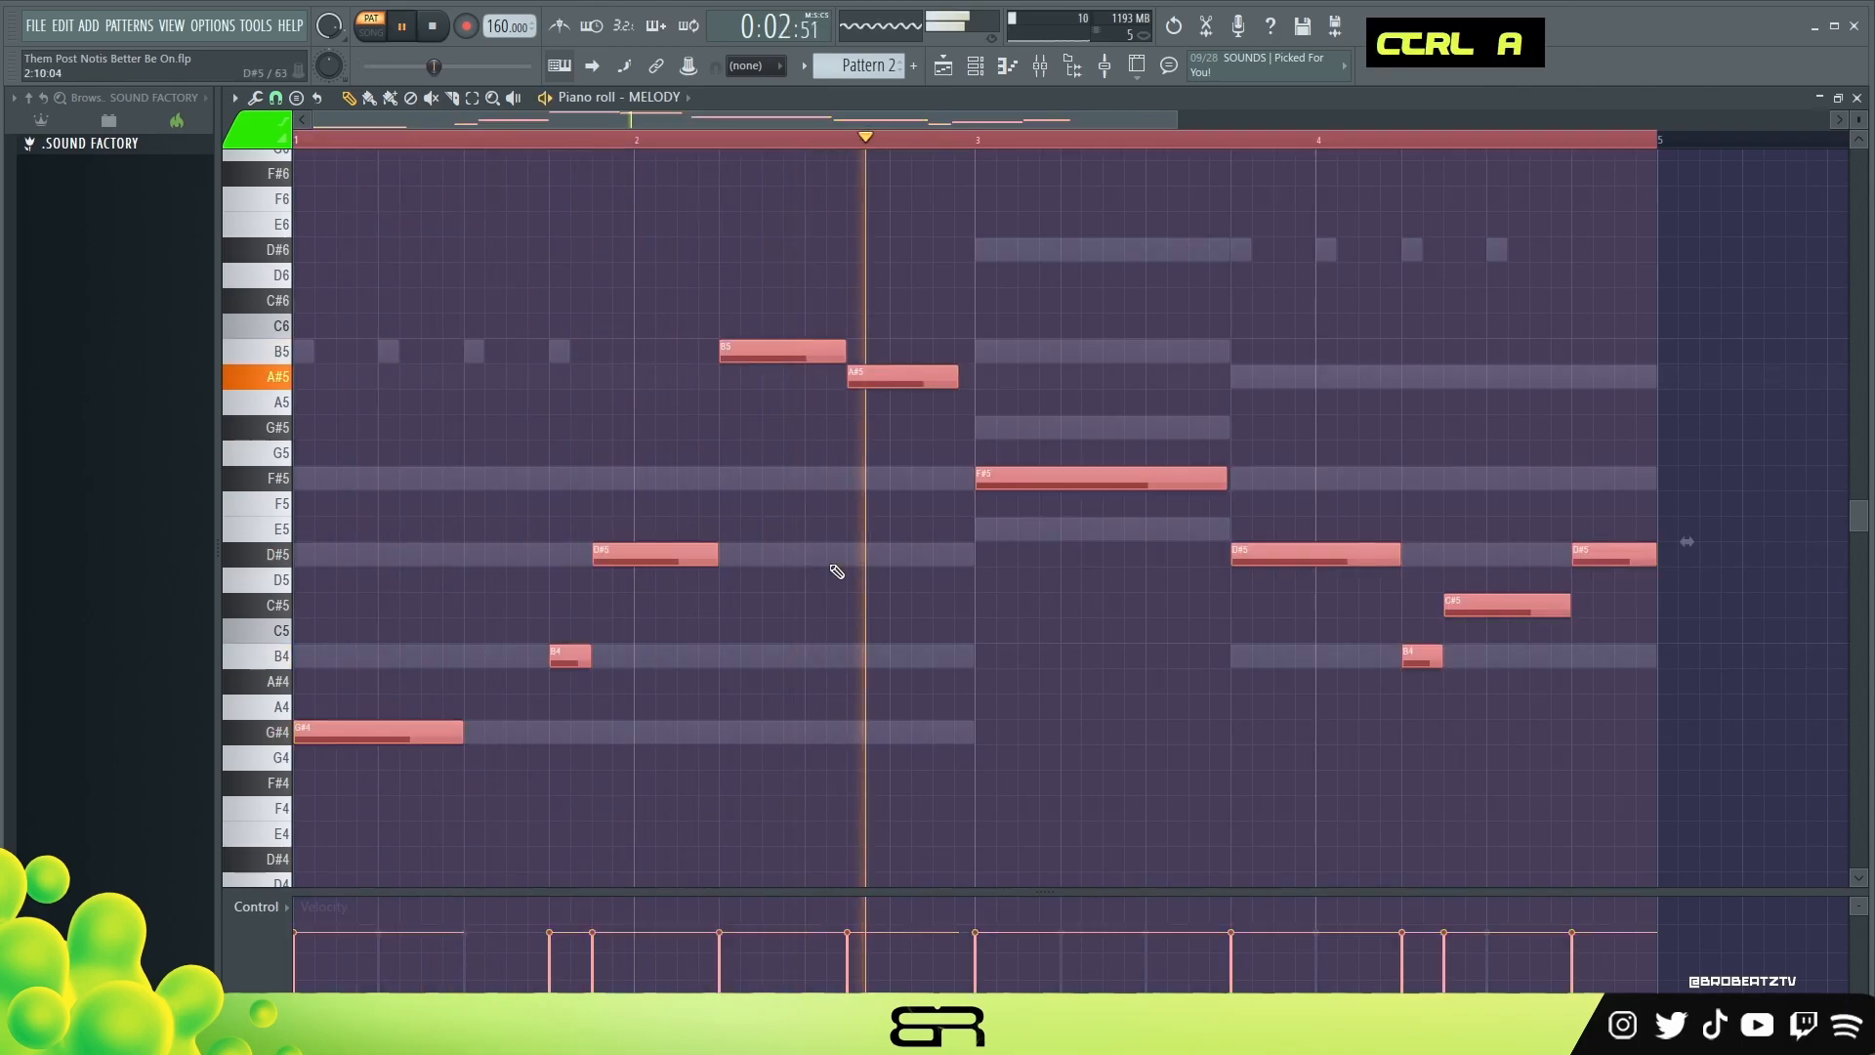
right_click(837, 568)
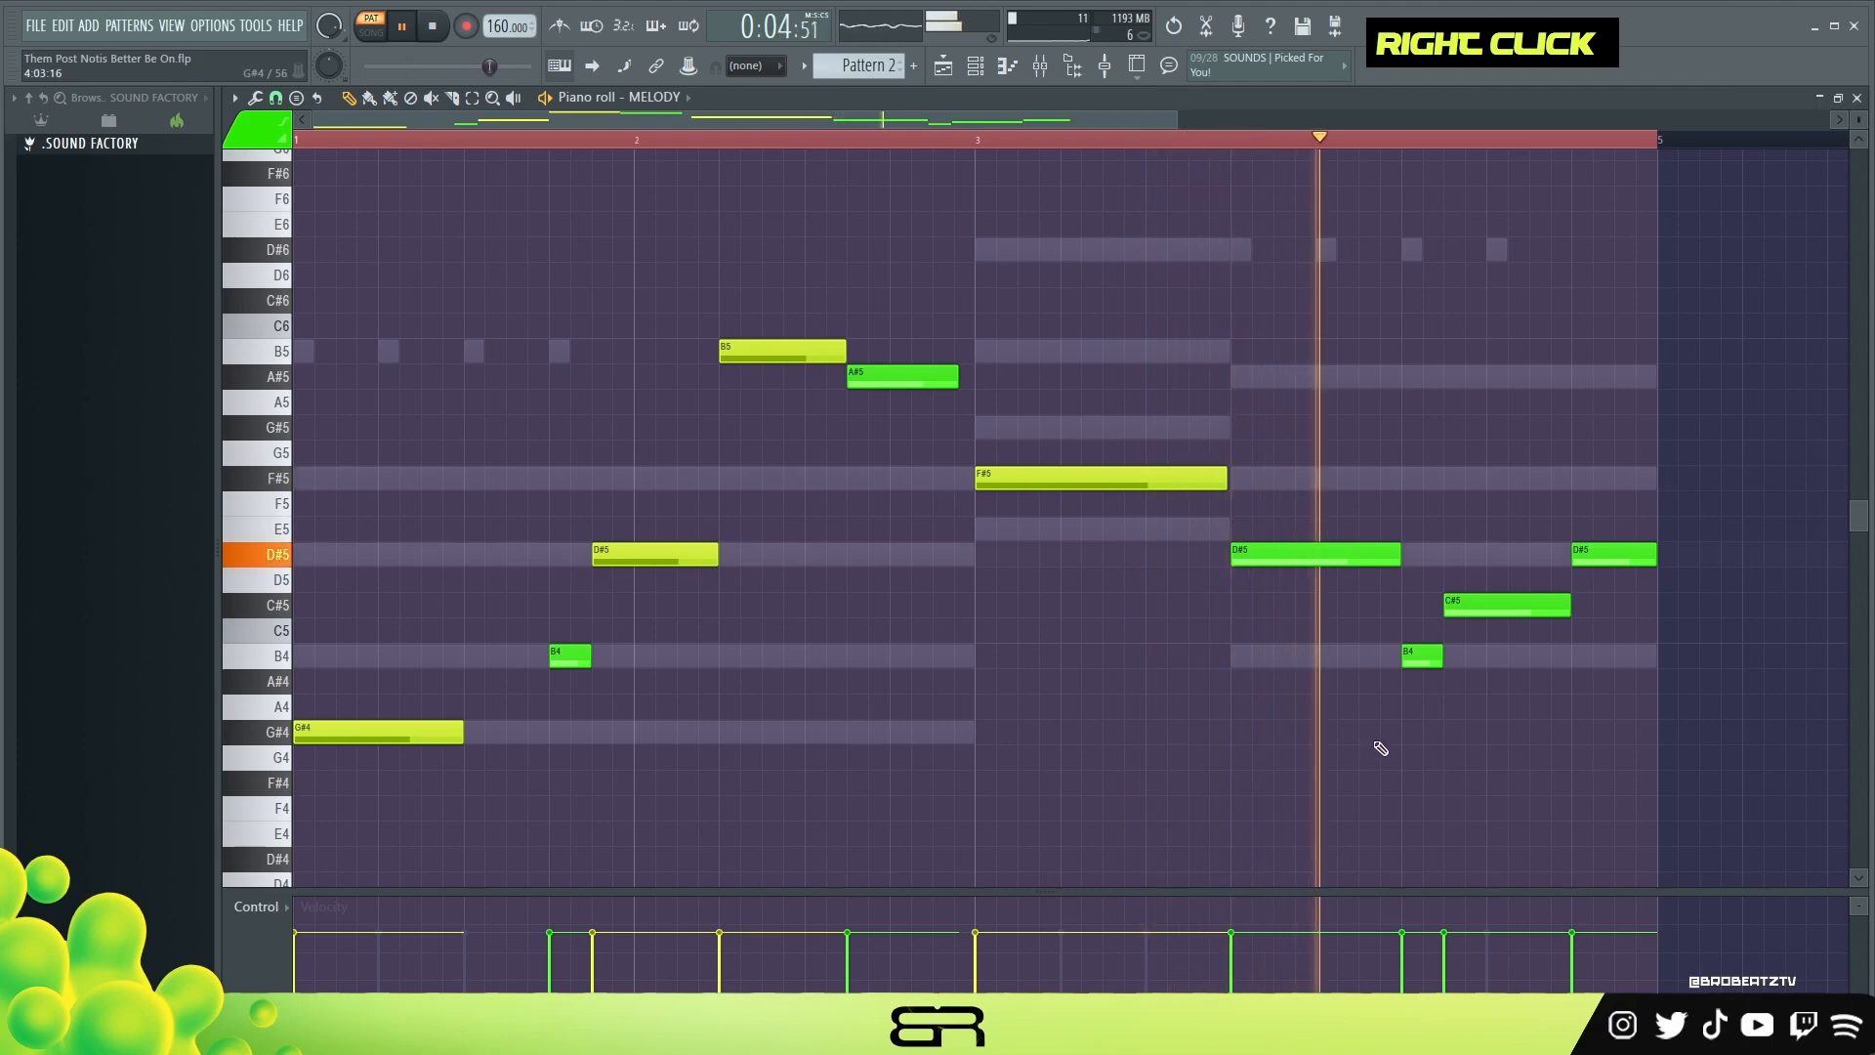
key(space)
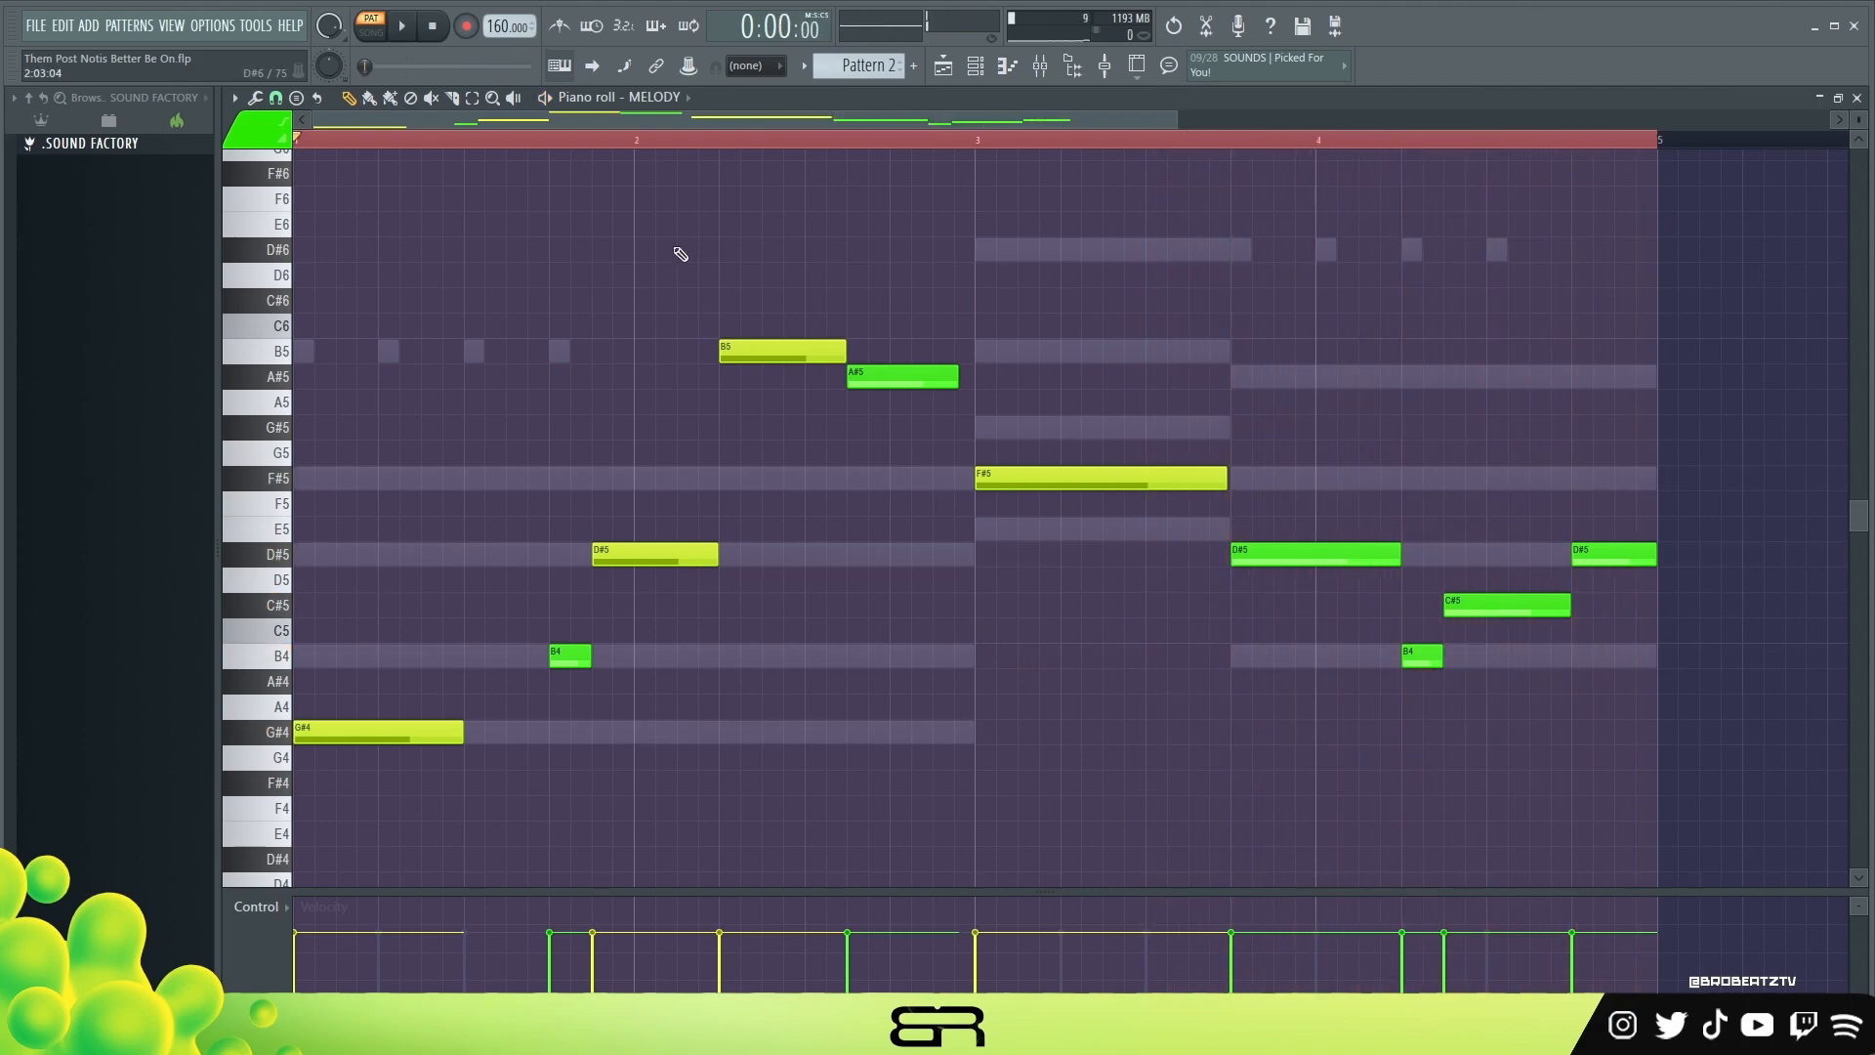
- Switch to the CHORDS notes and duplicate all four bars, placing the copy at bar 5
scroll(521, 553, down, 2)
key(ctrl+a)
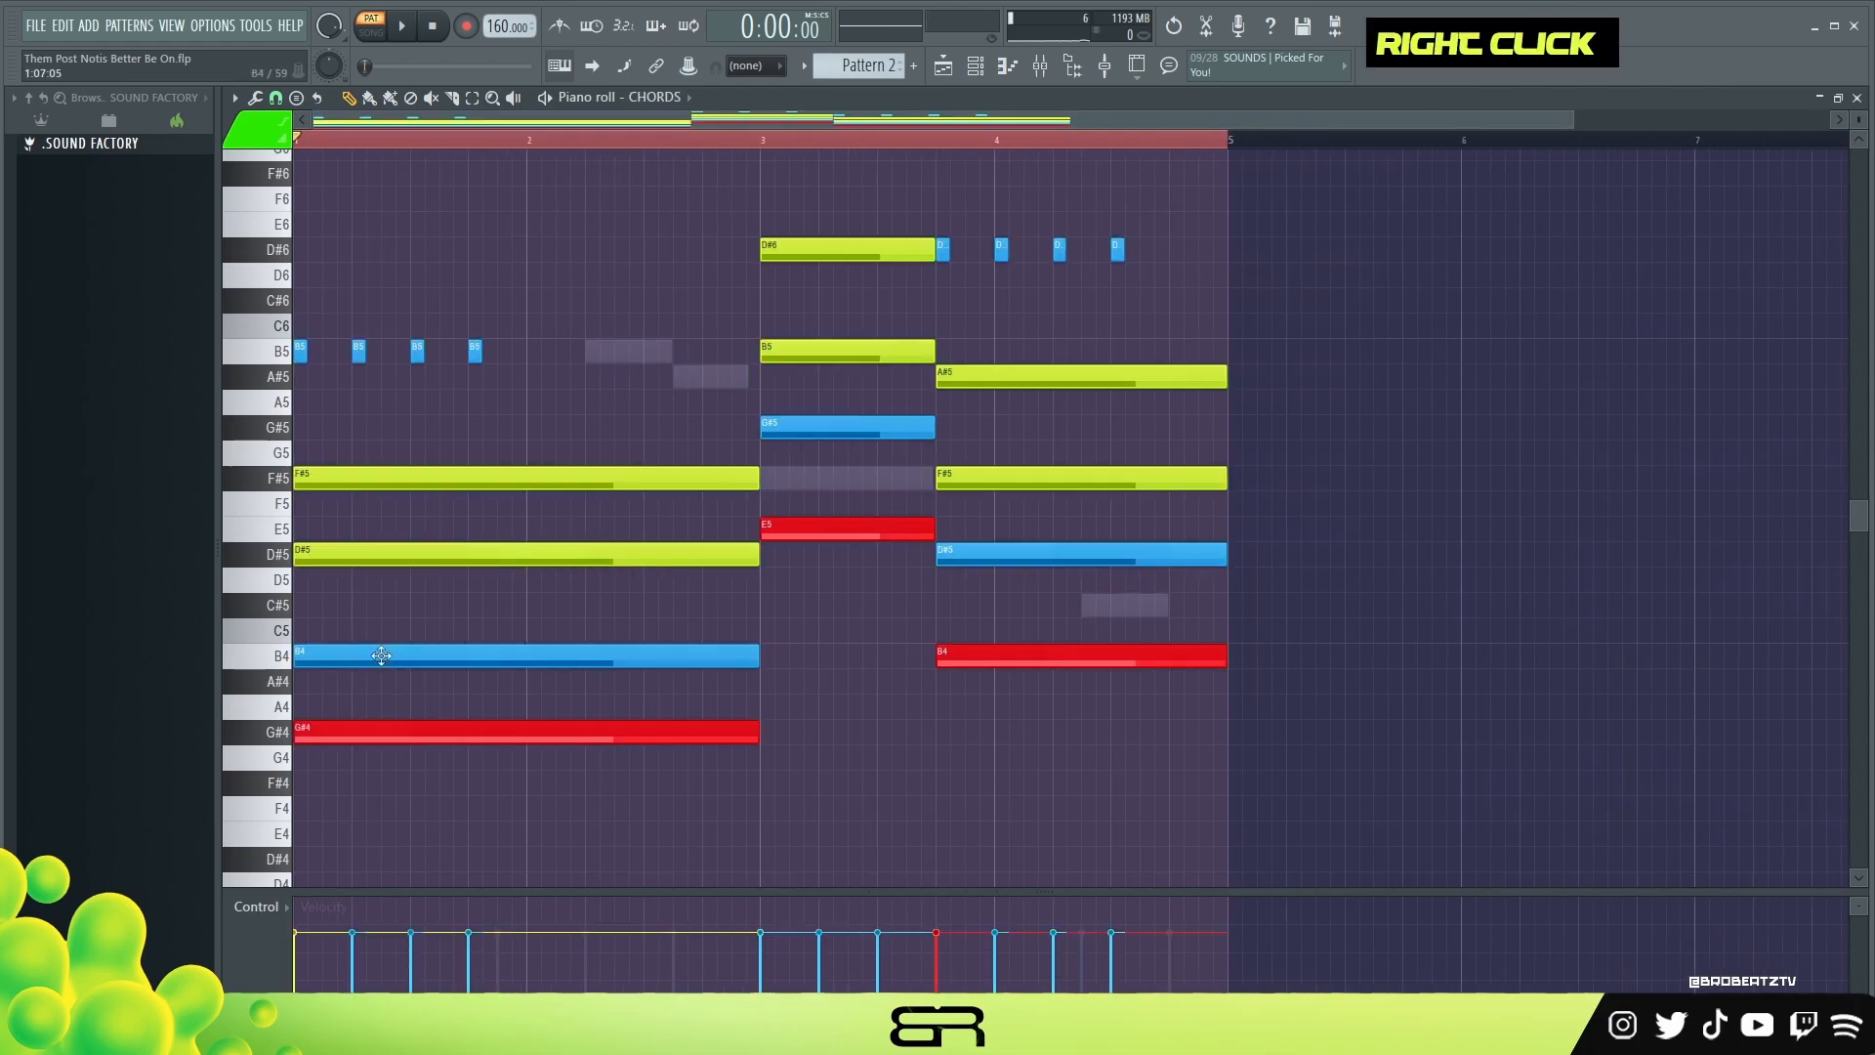
shift+click(634, 655)
drag(633, 655, 1280, 629)
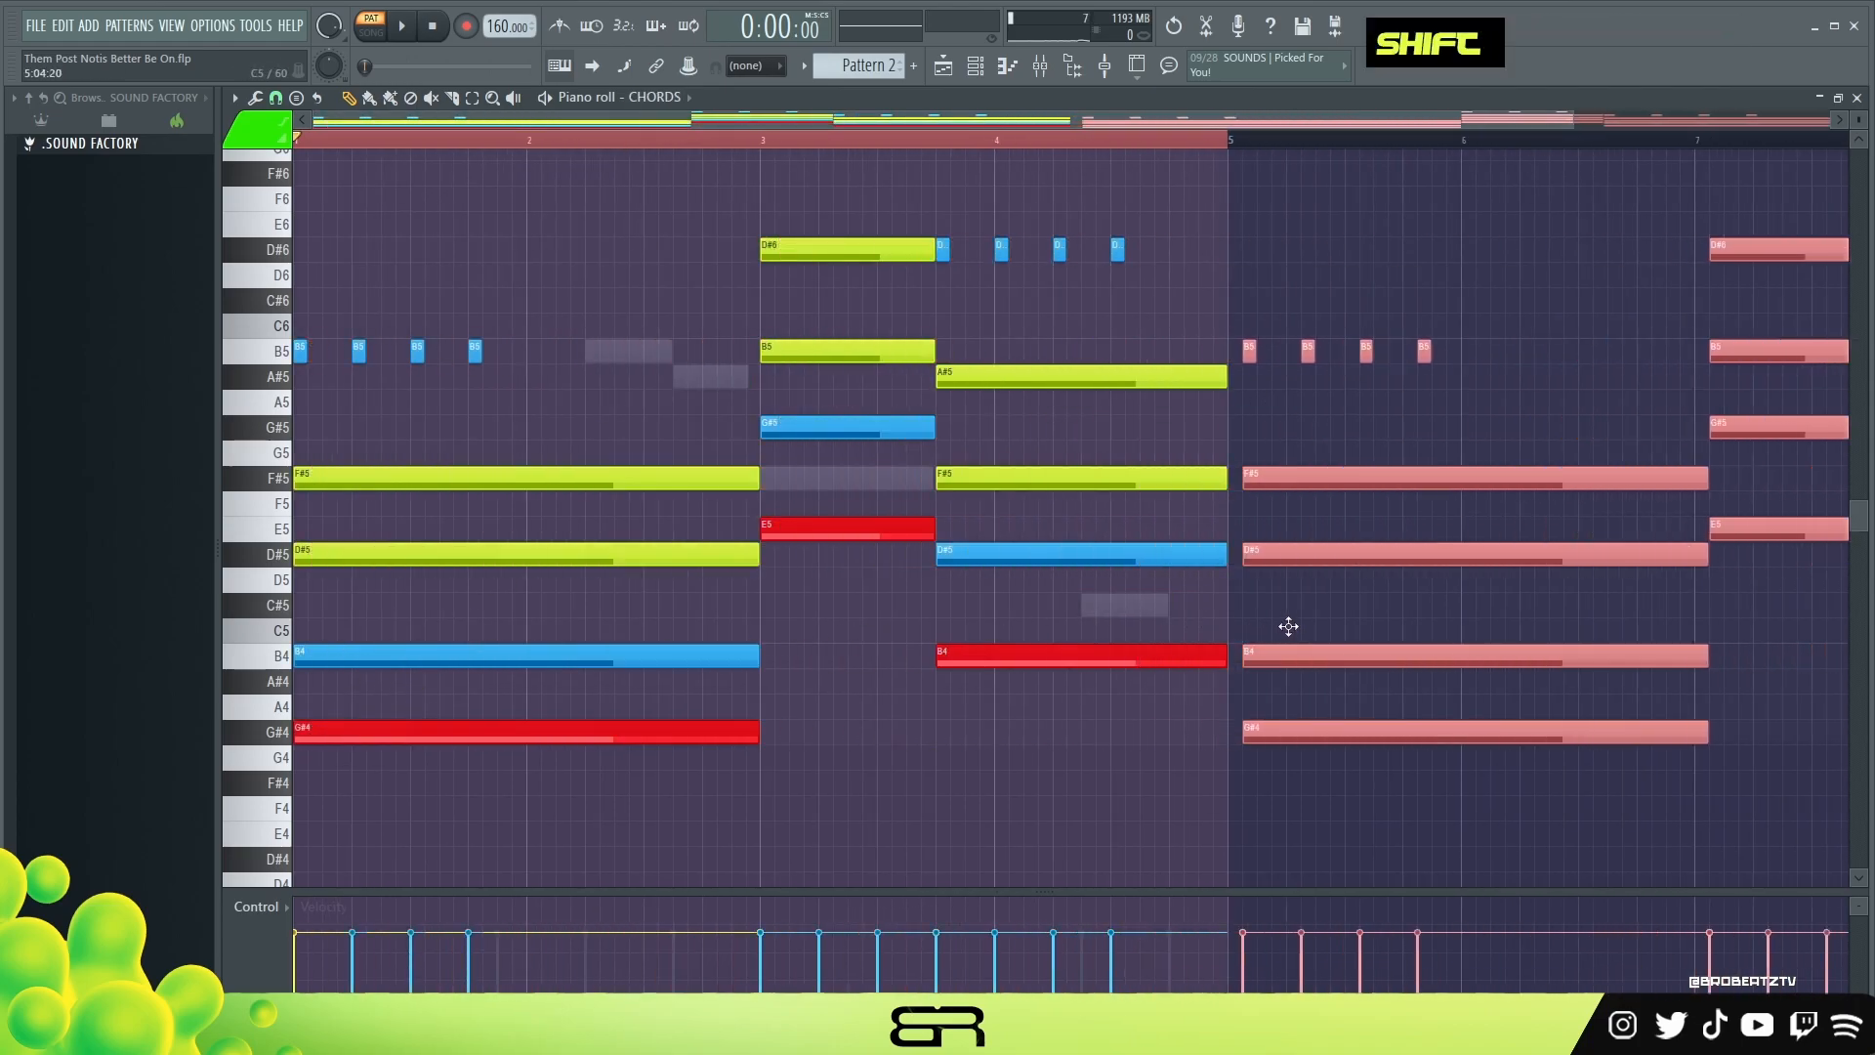
right_click(1270, 630)
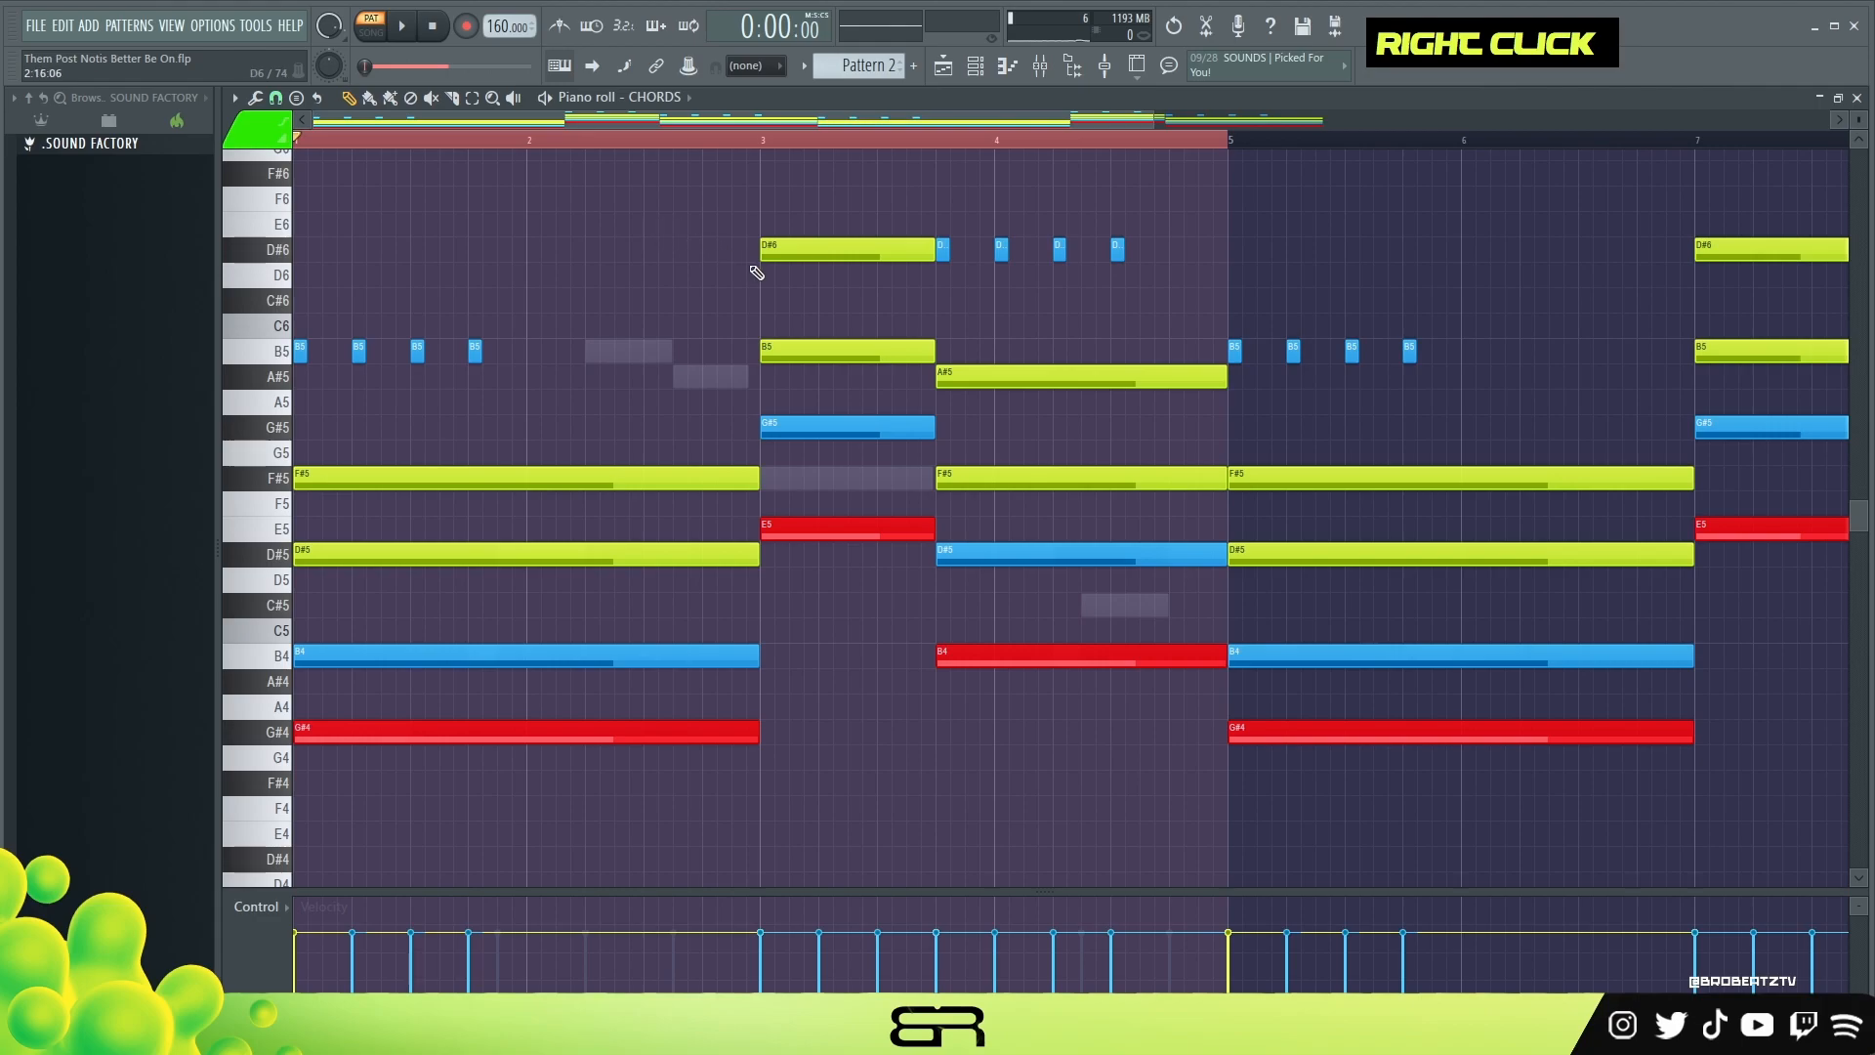
- Replace the short repeated top notes in bars 1 to 4 of the chords with sustained B5, G#6 and D#6 notes
scroll(757, 272, up, 2)
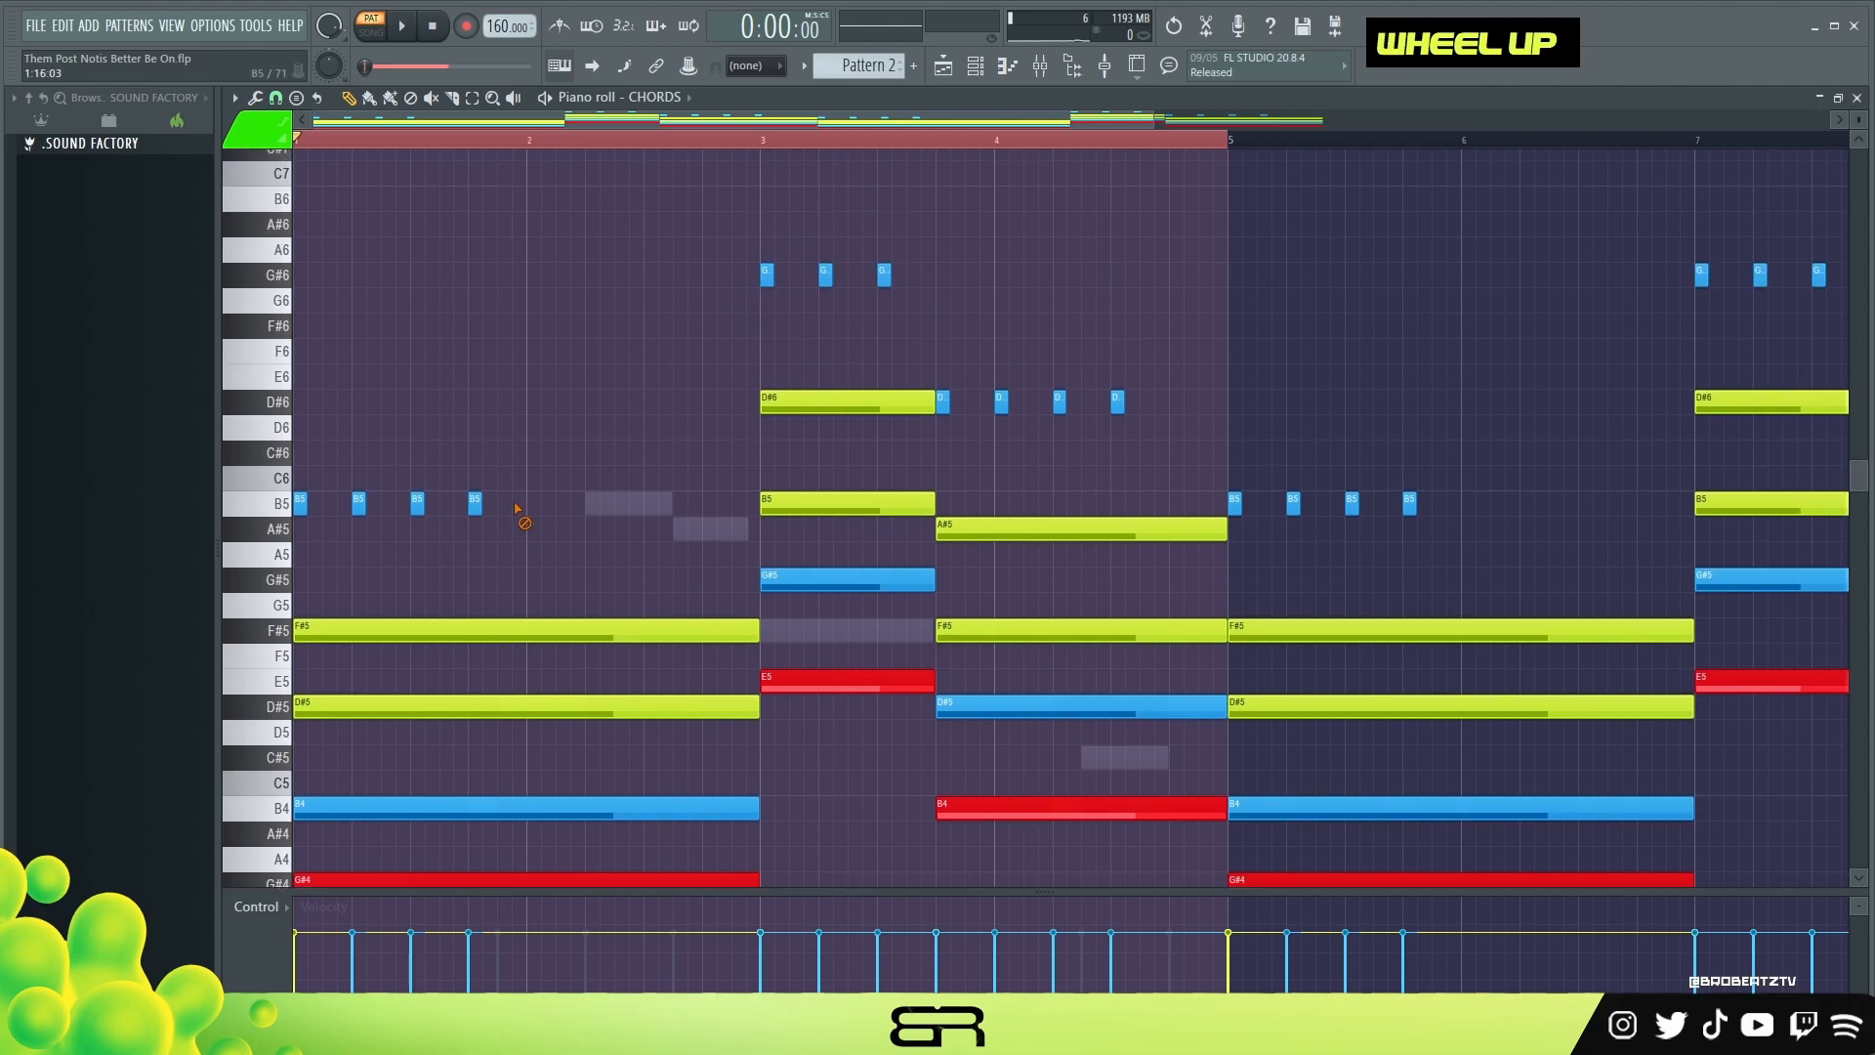
right_click(476, 504)
right_click(827, 276)
right_click(1117, 402)
right_click(1409, 504)
drag(772, 276, 935, 276)
click(962, 406)
drag(1108, 403, 1306, 404)
right_click(300, 503)
click(305, 506)
scroll(635, 276, down, 3)
scroll(636, 277, up, 3)
shift+drag(1174, 402, 817, 504)
- Switch to the MELODY notes and duplicate the whole four-bar melody, placing the copy at bar 5
click(977, 67)
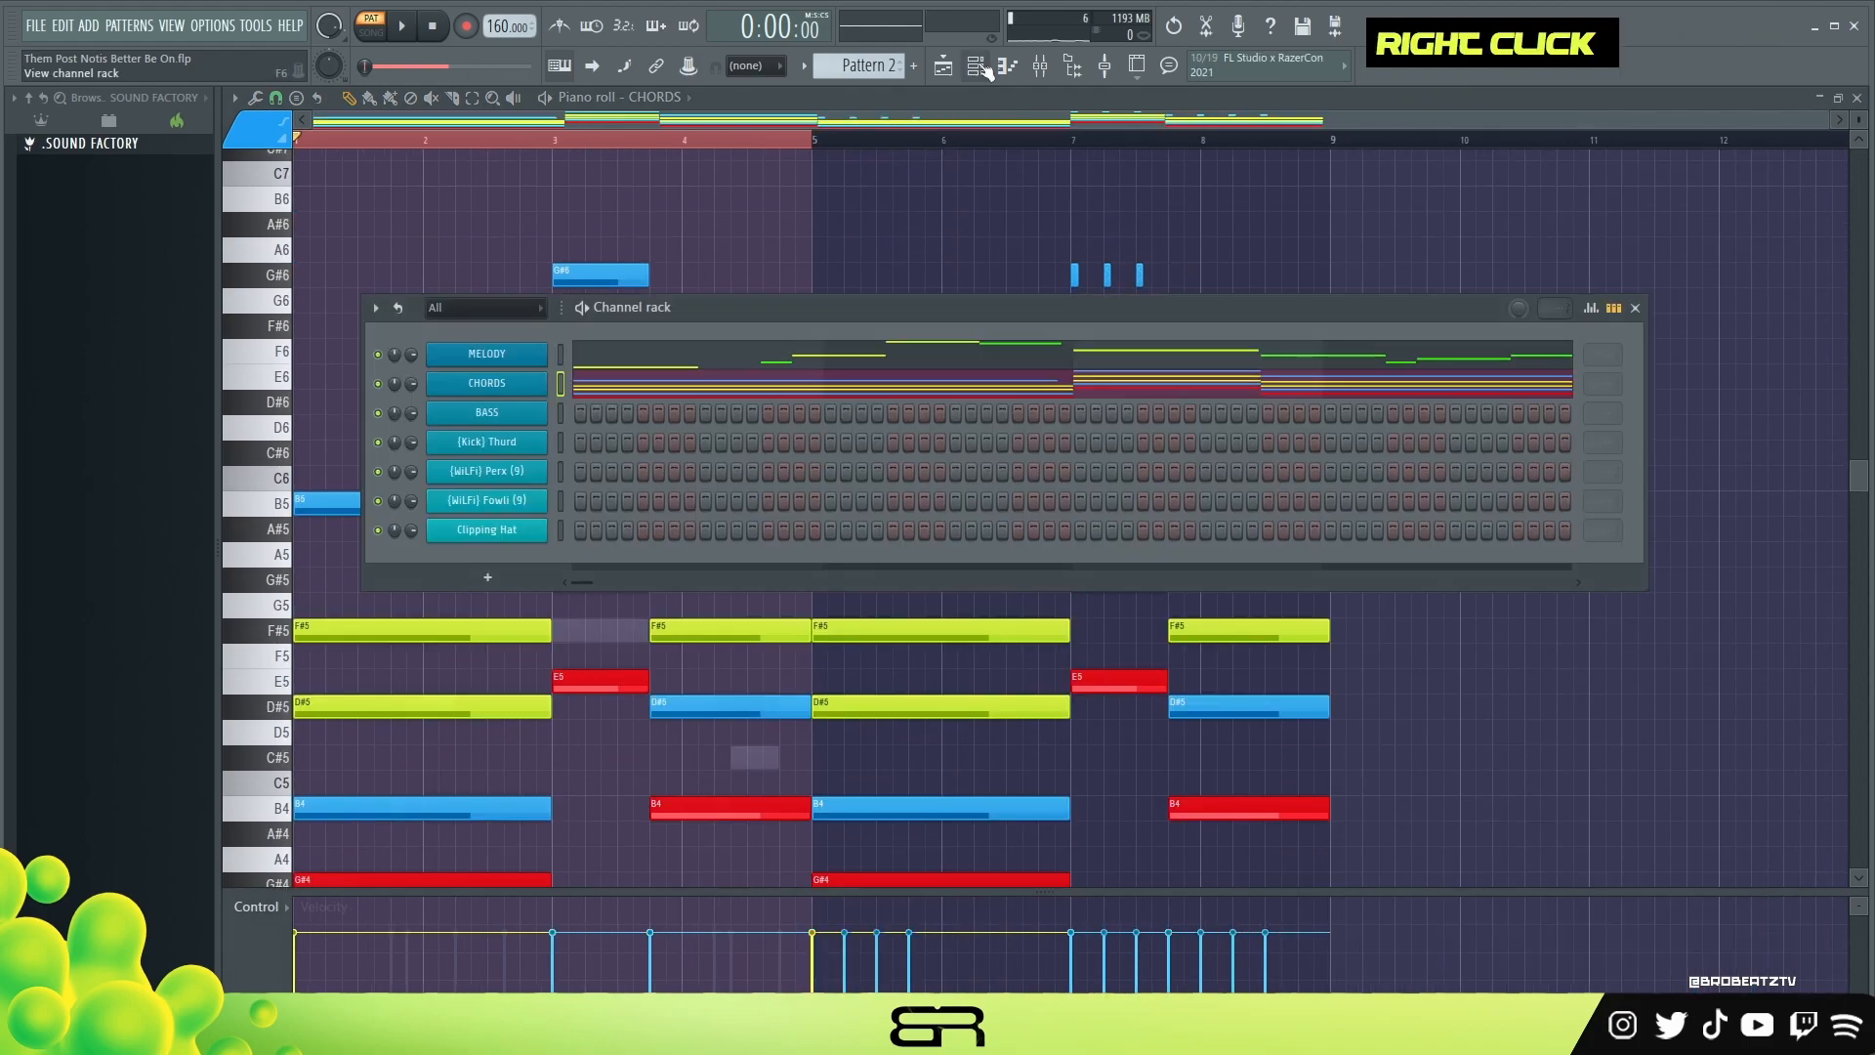
click(982, 68)
ctrl+drag(799, 366, 1138, 504)
click(977, 70)
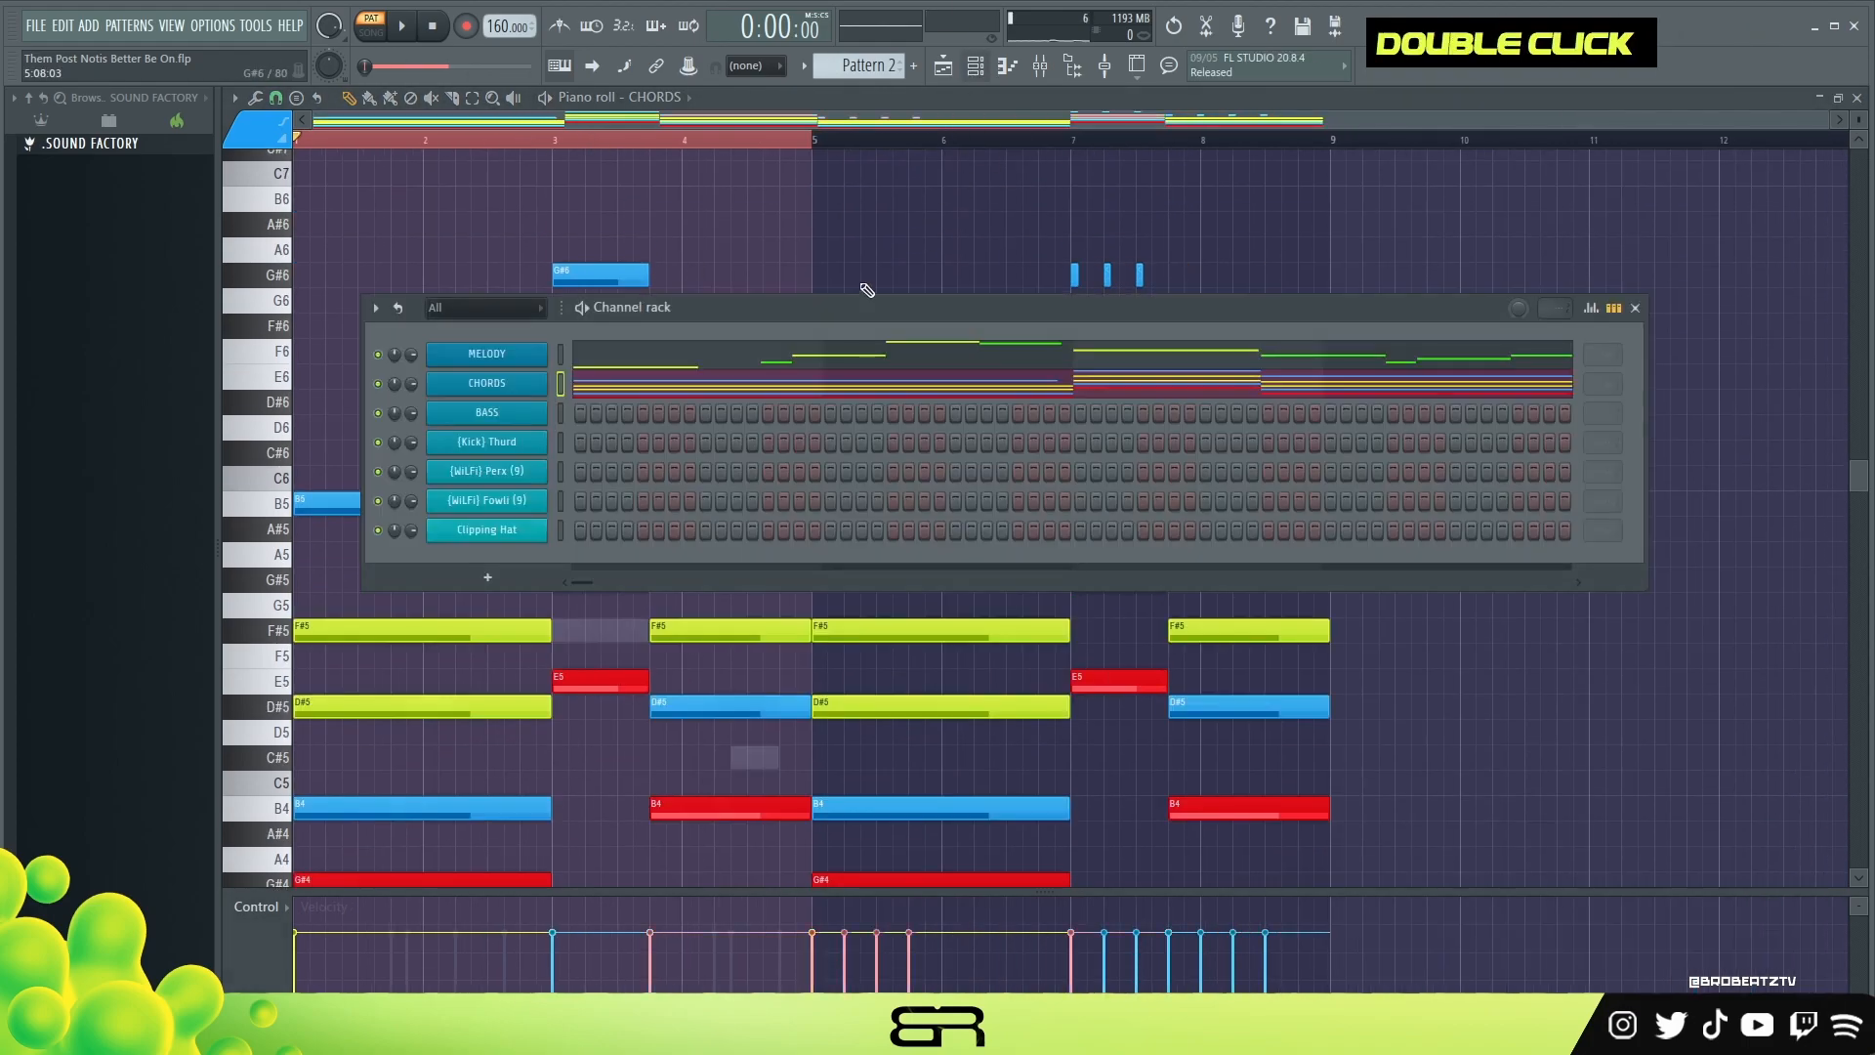
double_click(797, 351)
scroll(761, 138, up, 3)
key(ctrl+a)
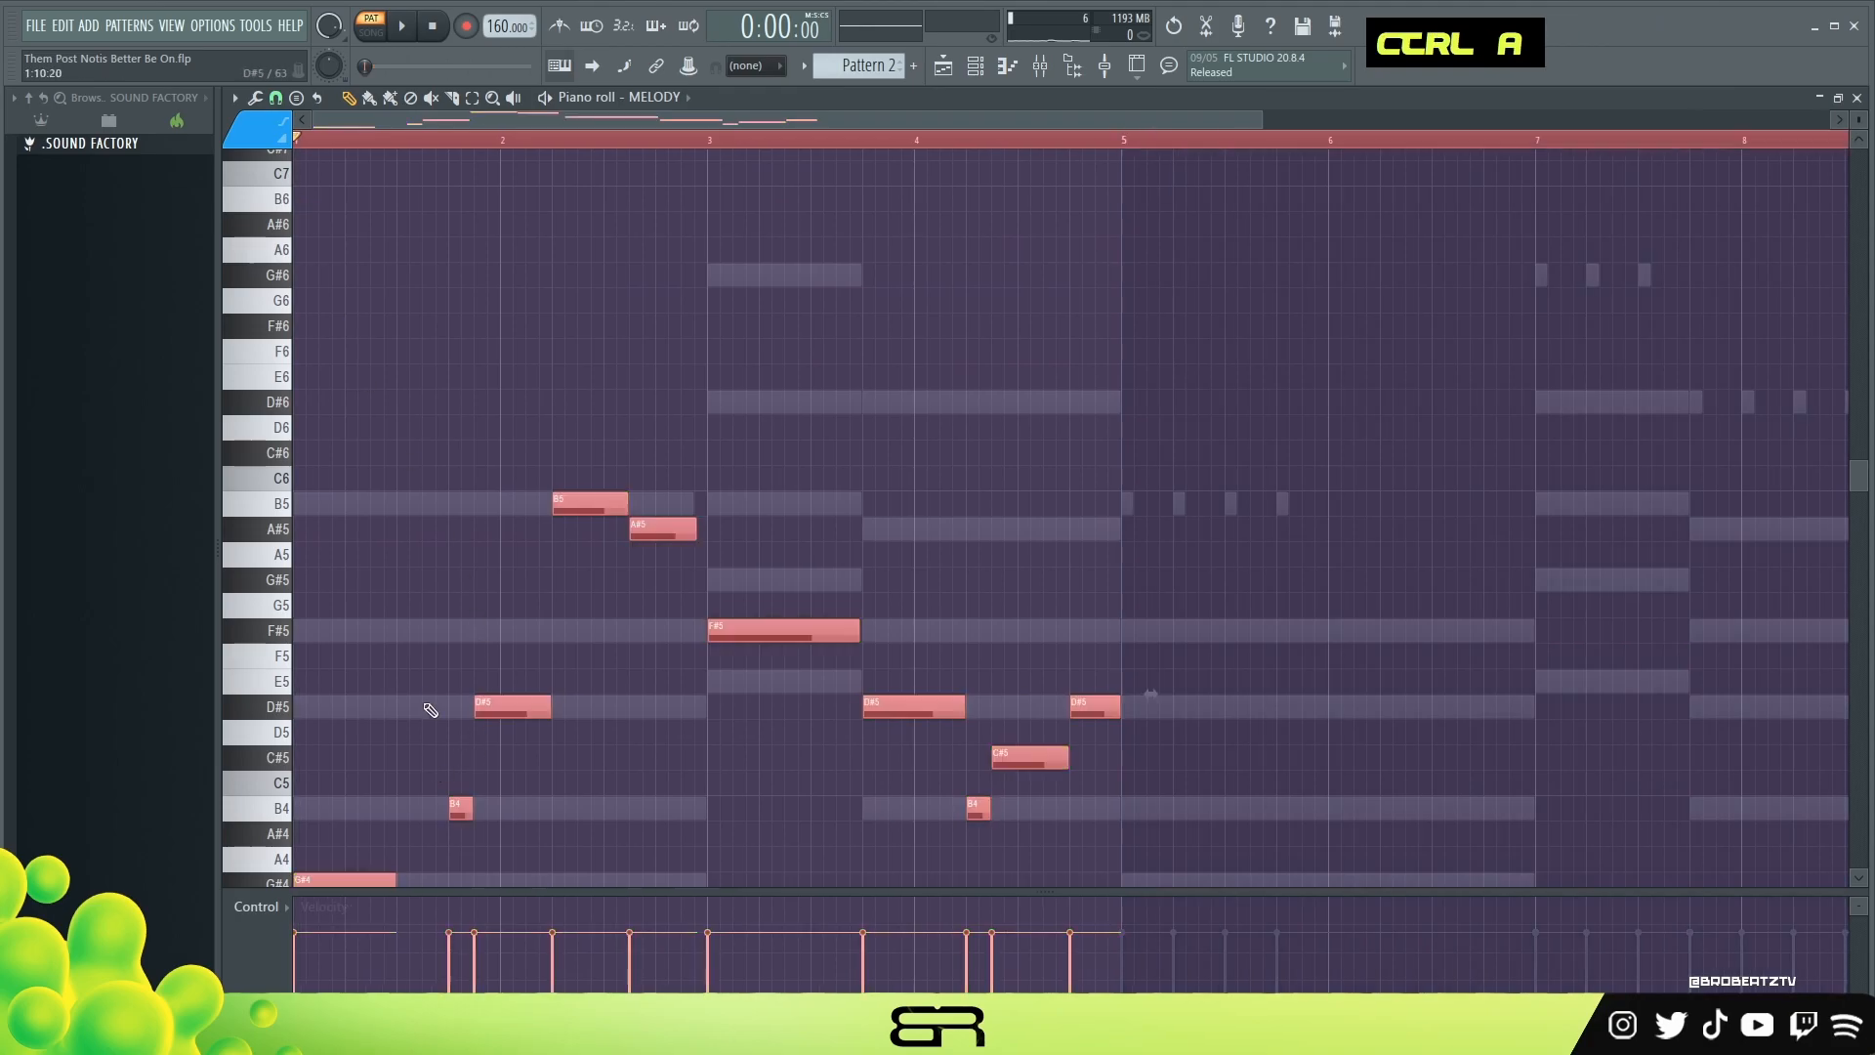
scroll(428, 720, down, 4)
shift+drag(328, 578, 1158, 560)
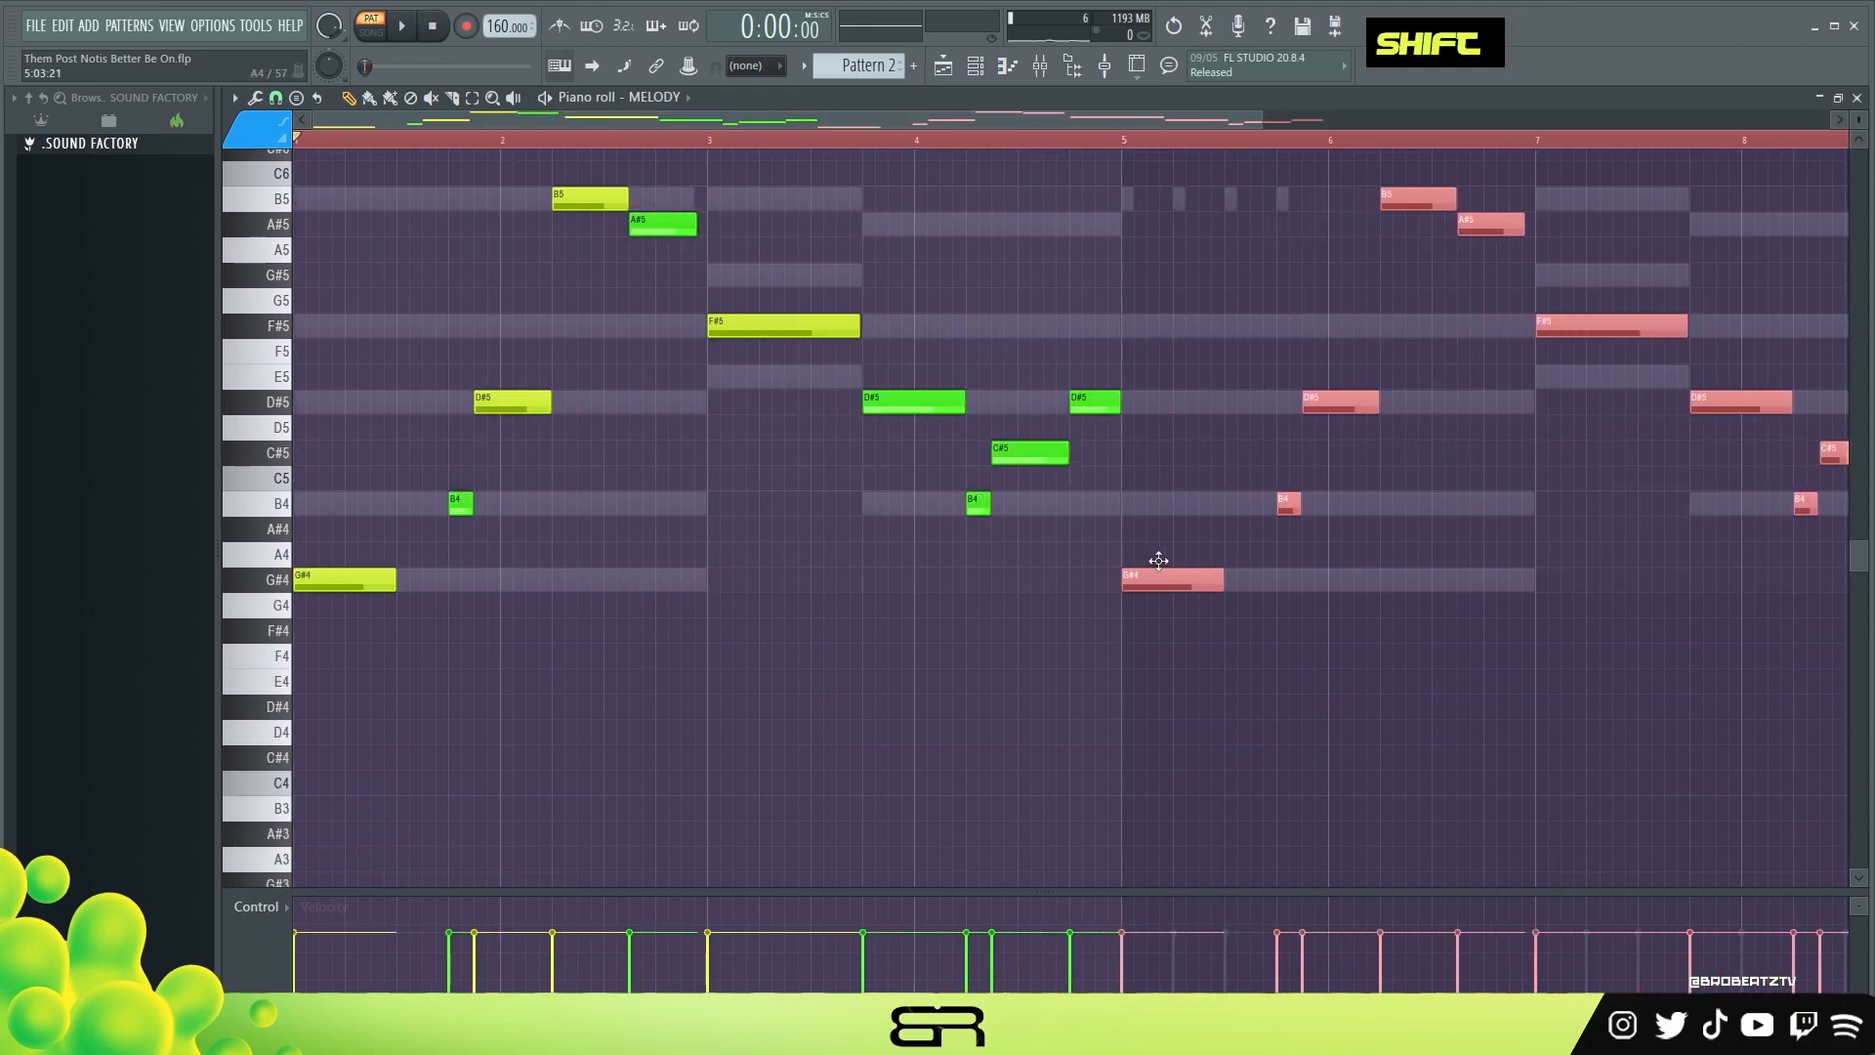
- In the melody at the start of bar 5, replace the G#4 with an F#5 lasting one and a half beats
scroll(1029, 138, up, 2)
click(1011, 142)
mouse_move(1014, 145)
mouse_down()
mouse_move(906, 138)
mouse_move(1063, 120)
mouse_up()
scroll(1035, 283, up, 2)
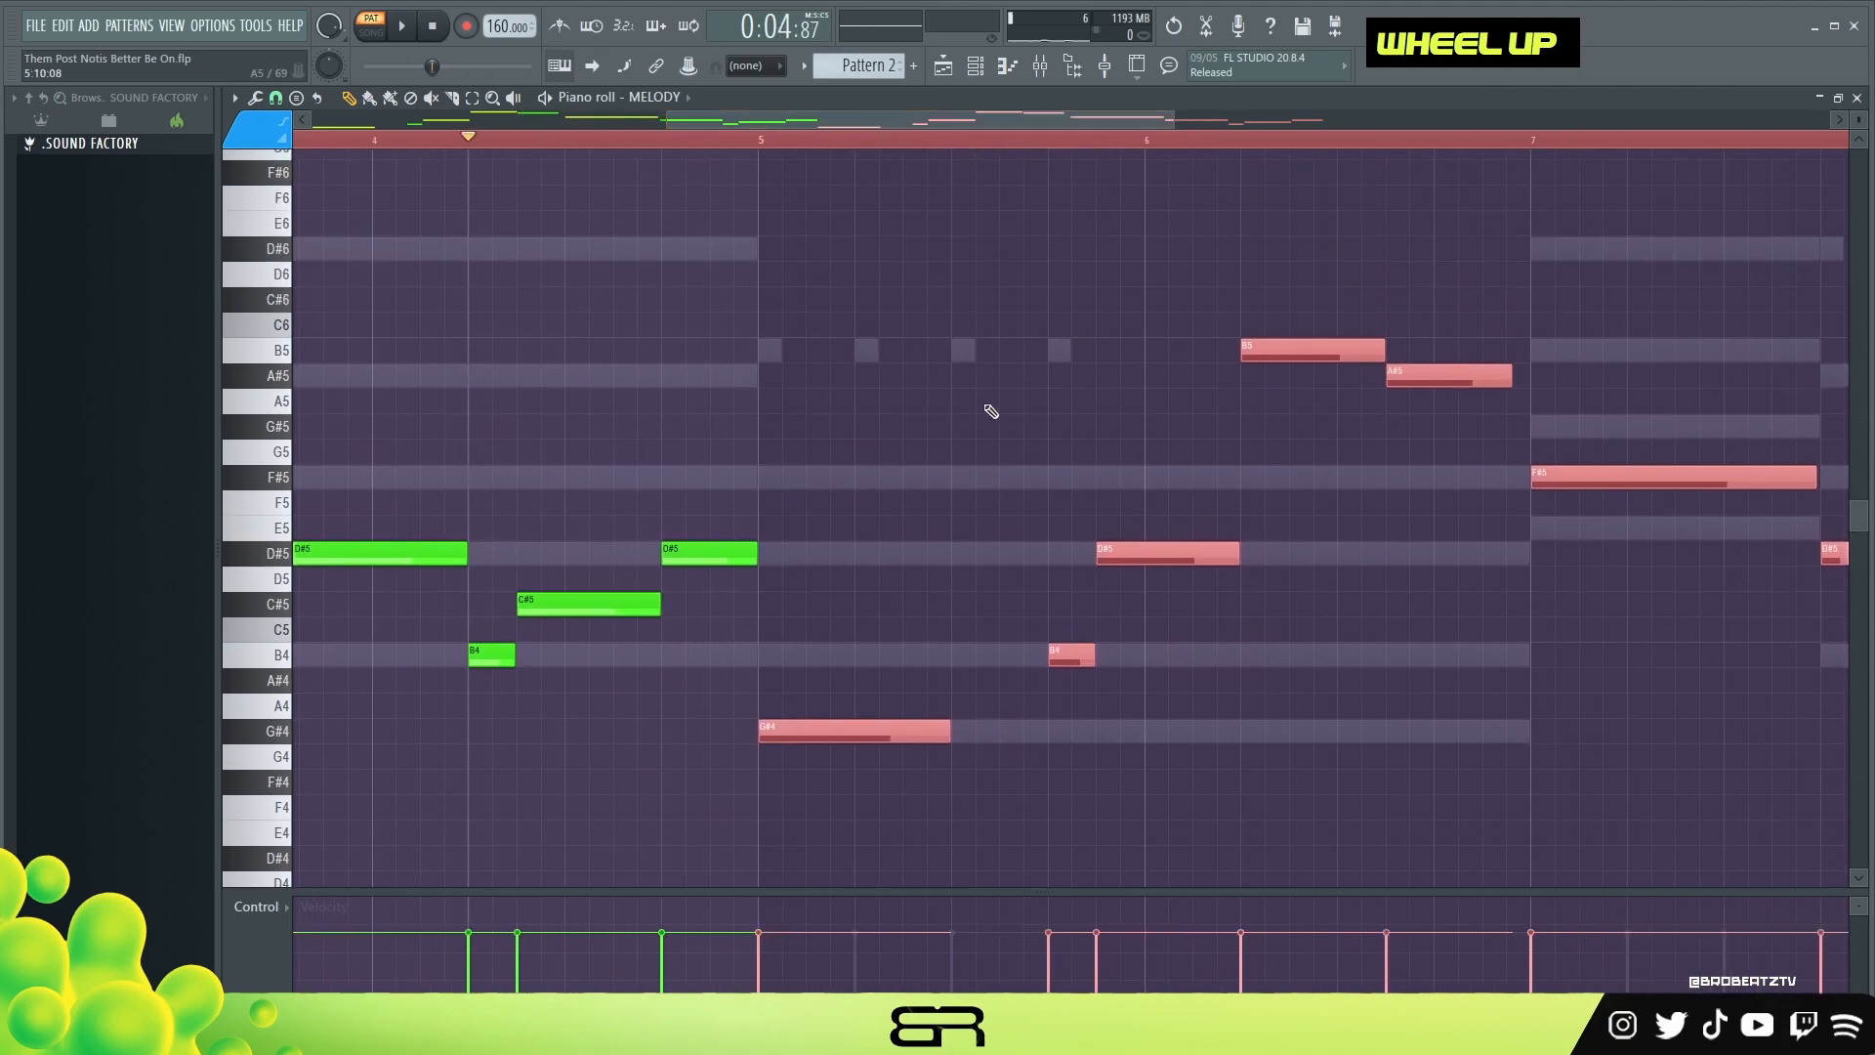
right_click(965, 443)
right_click(835, 732)
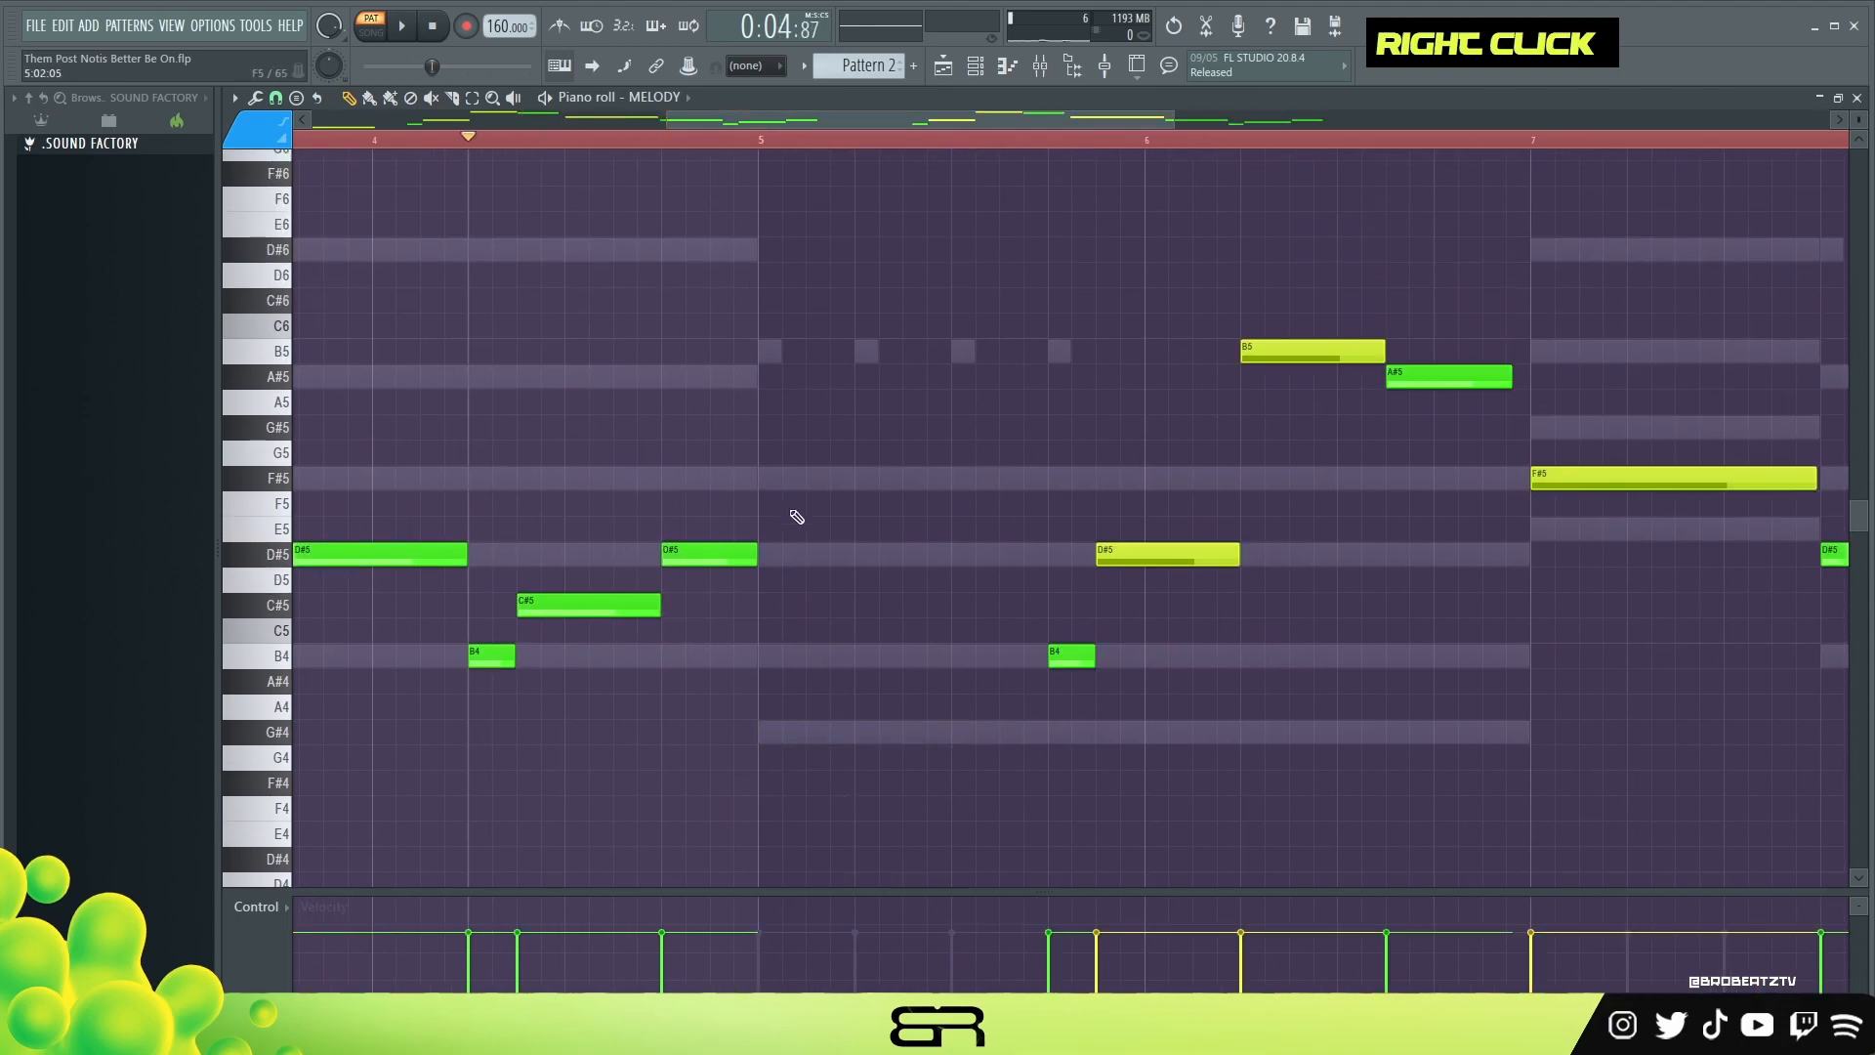
click(770, 478)
right_click(773, 479)
click(768, 478)
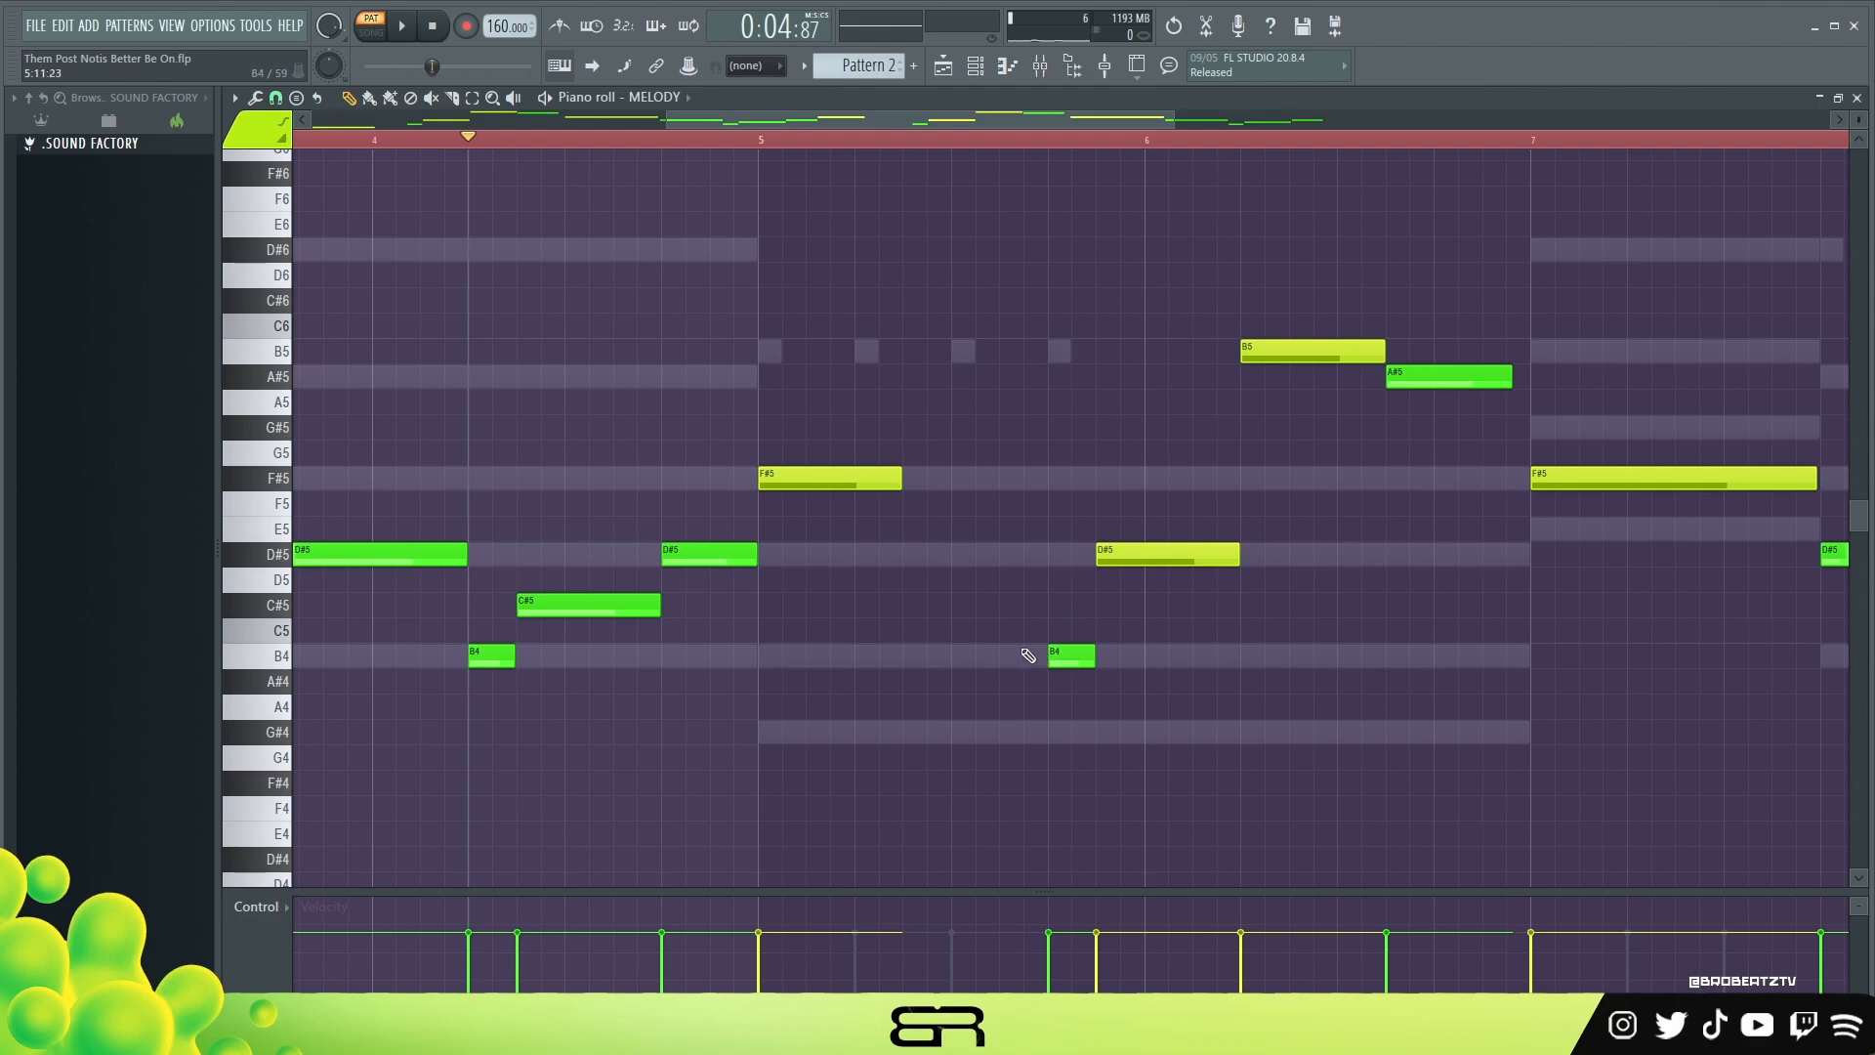
- Add a short D#5 of about half a beat directly before the B4 in bar 5
double_click(1008, 568)
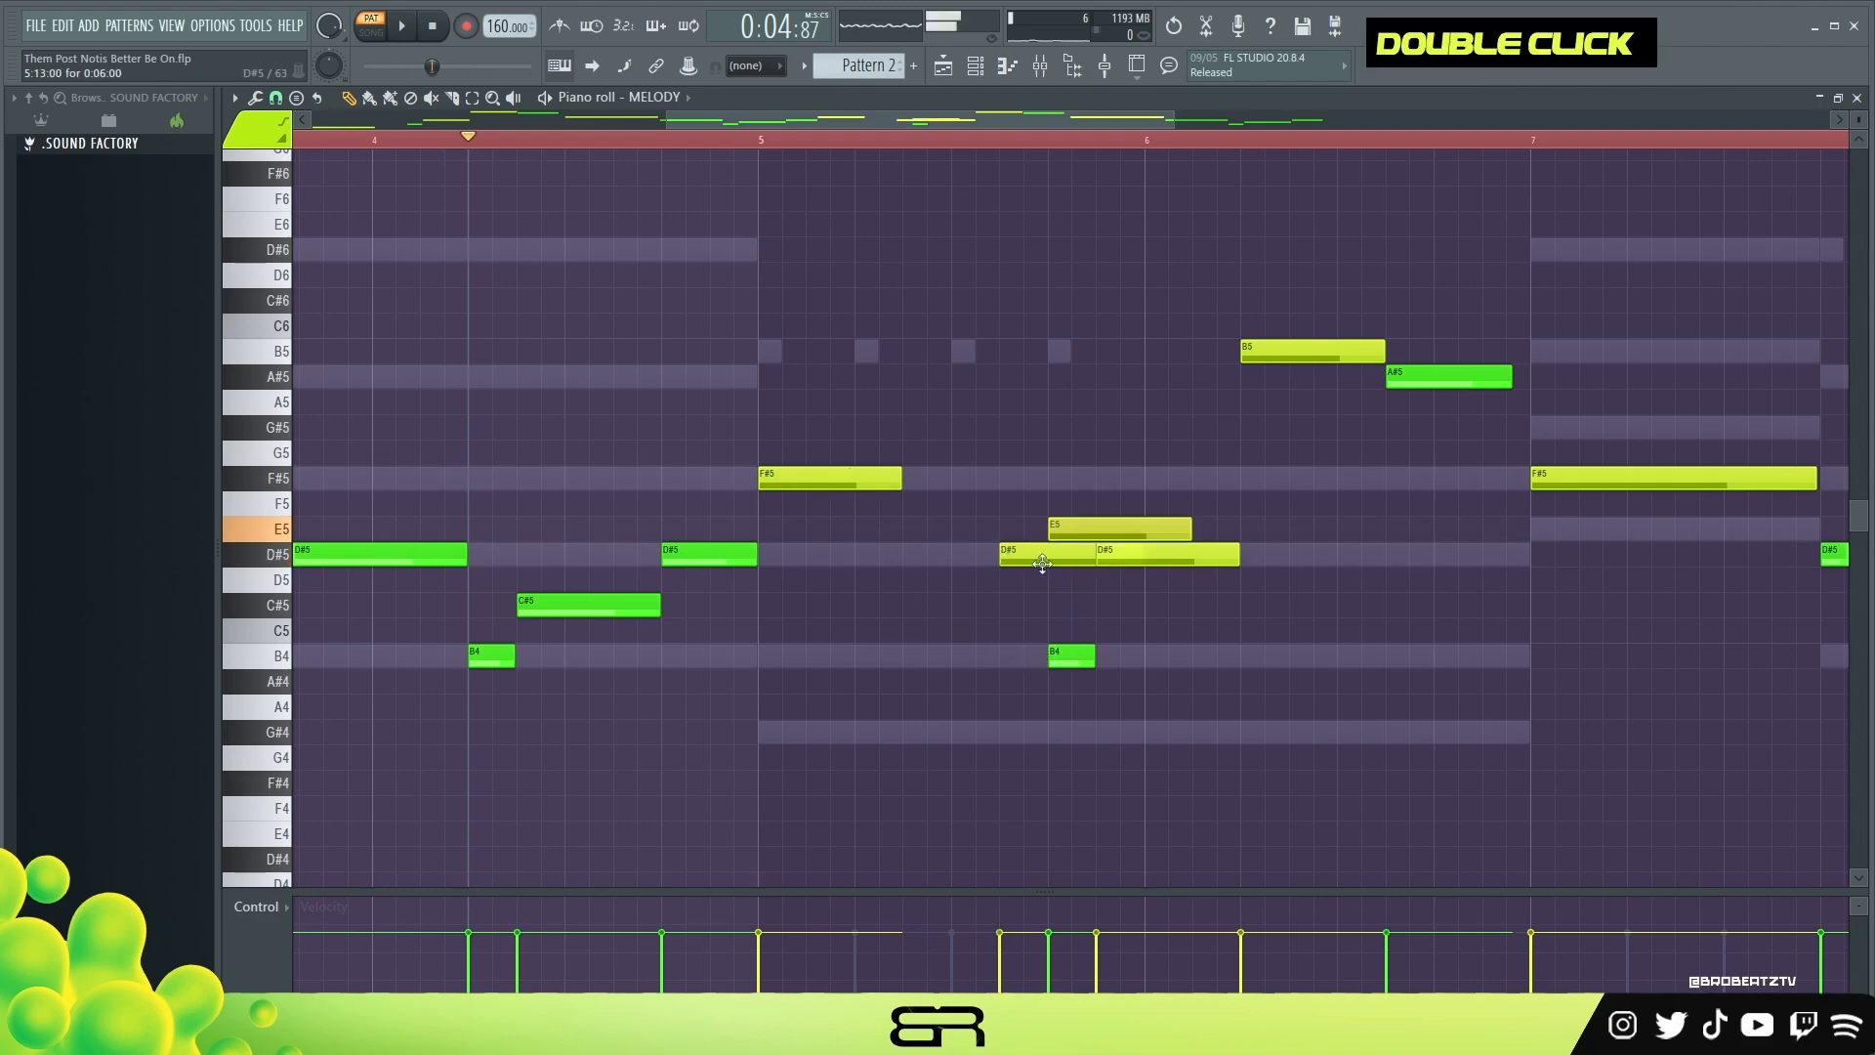
ctrl+click(1098, 557)
drag(1137, 561, 1037, 576)
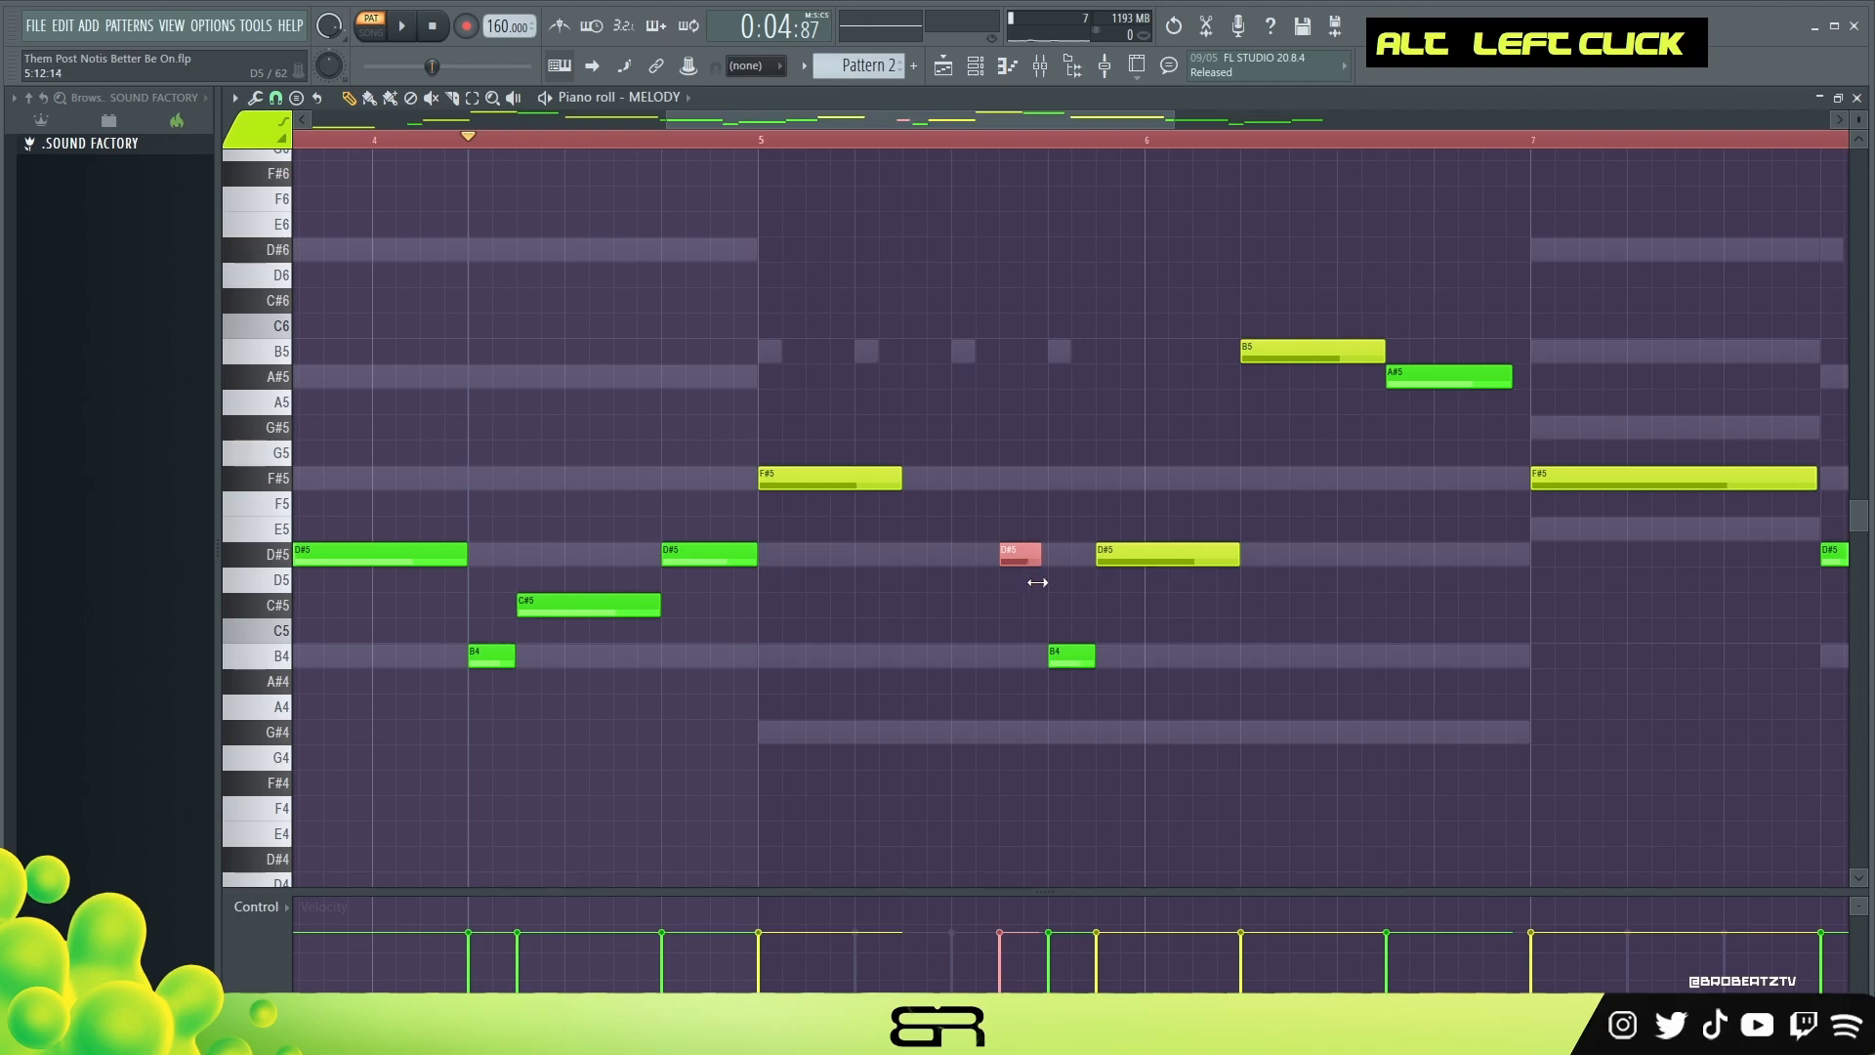
right_click(892, 590)
- Fit all eight bars of the melody in view and play them back
scroll(444, 148, down, 5)
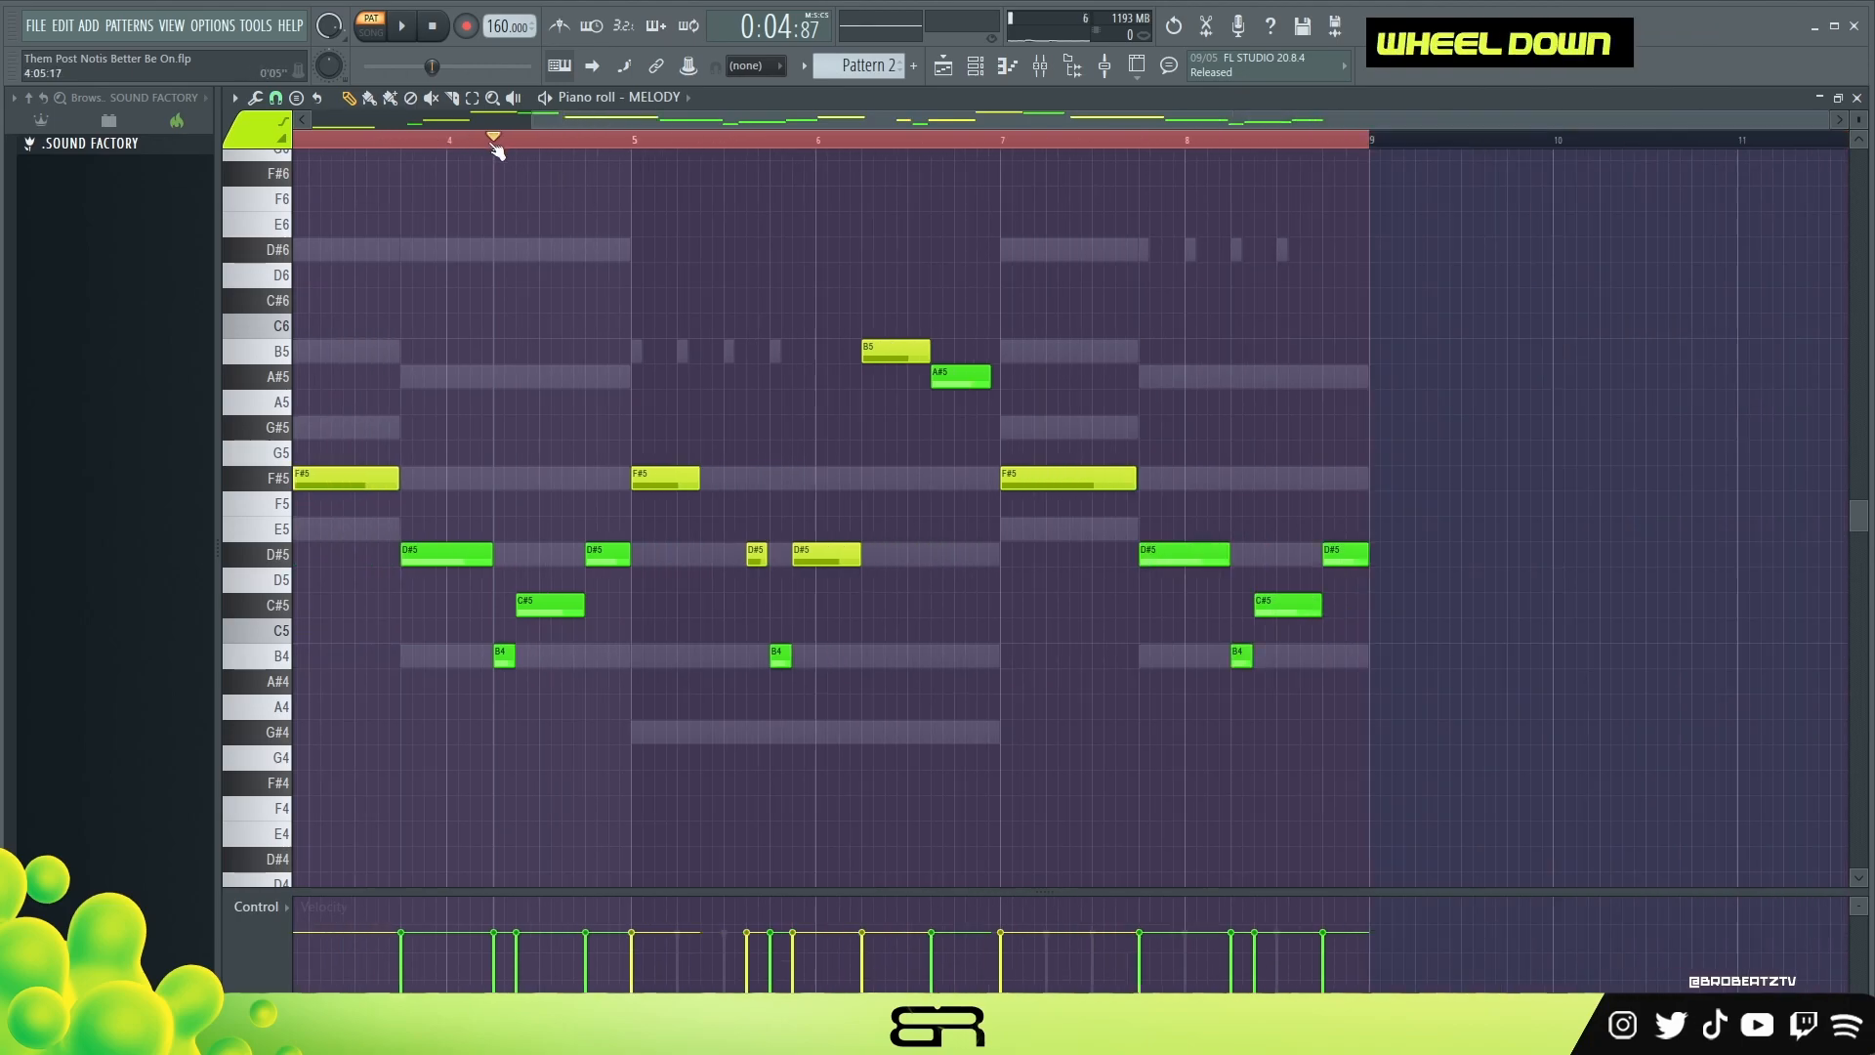
key(space)
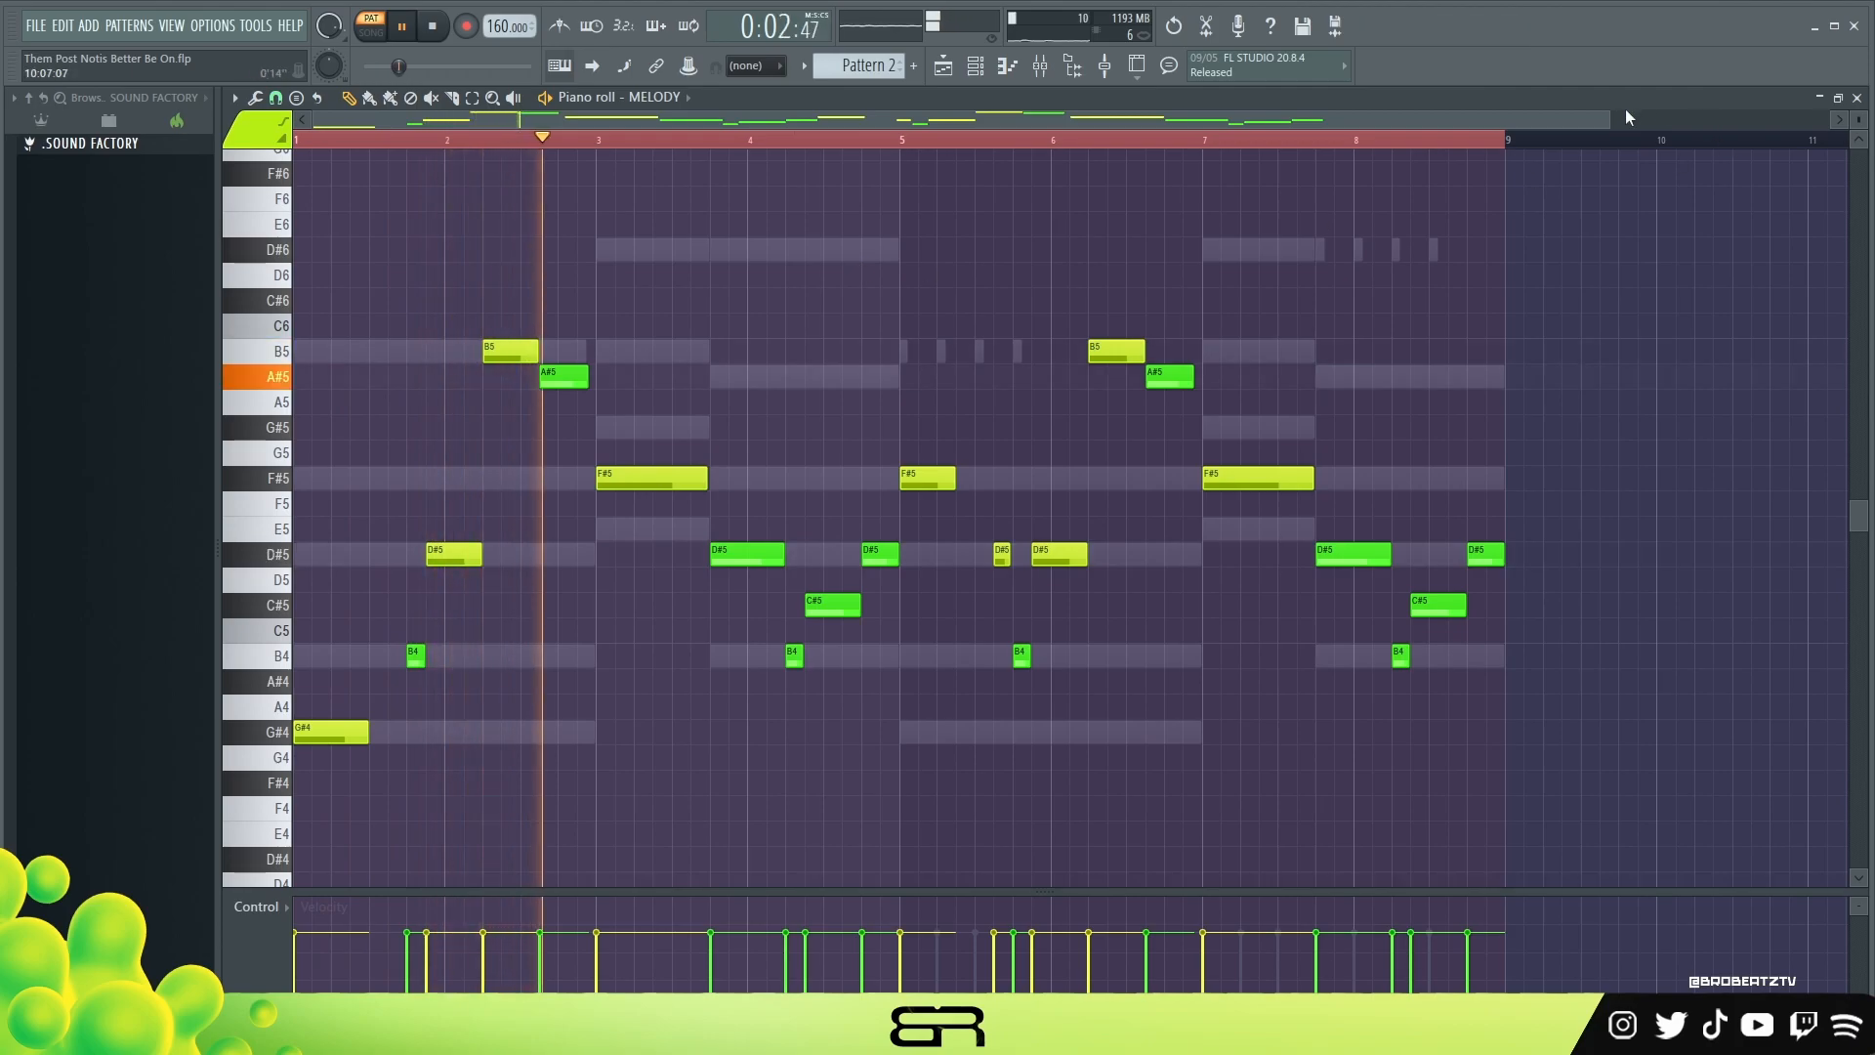
drag(1609, 120, 1339, 141)
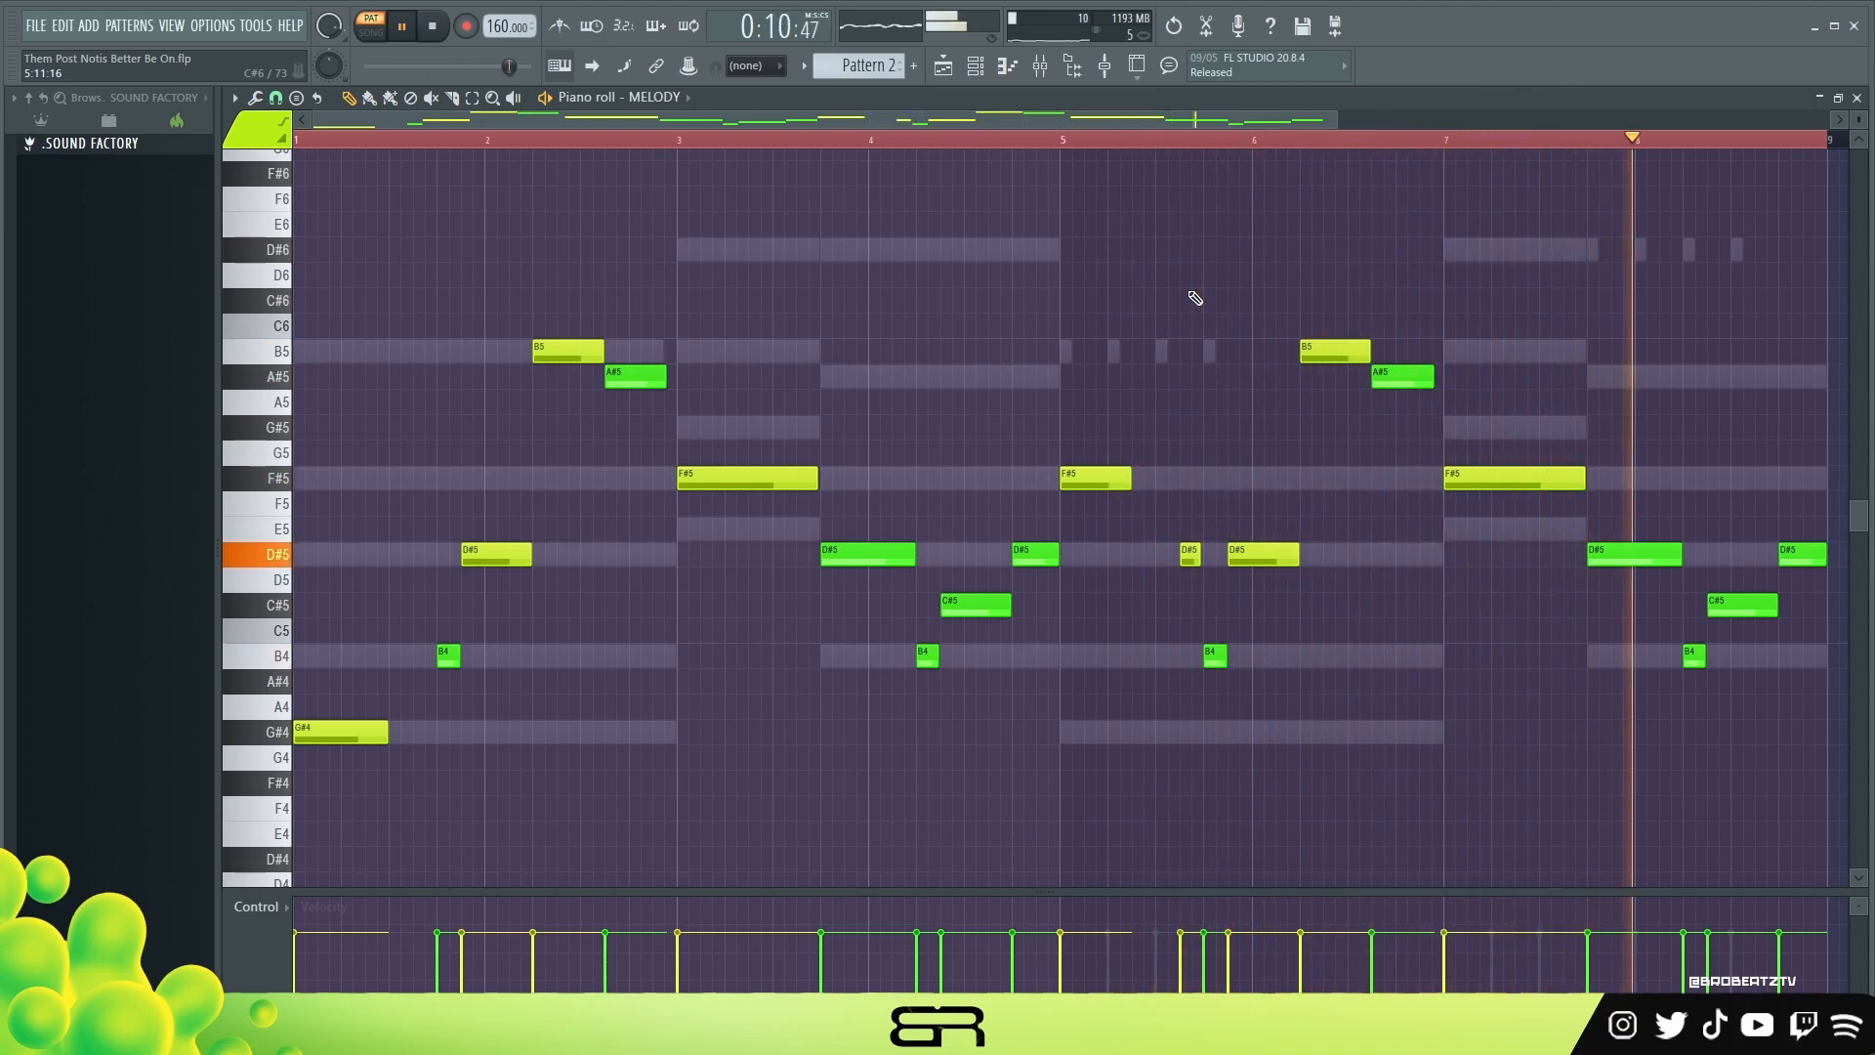
key(space)
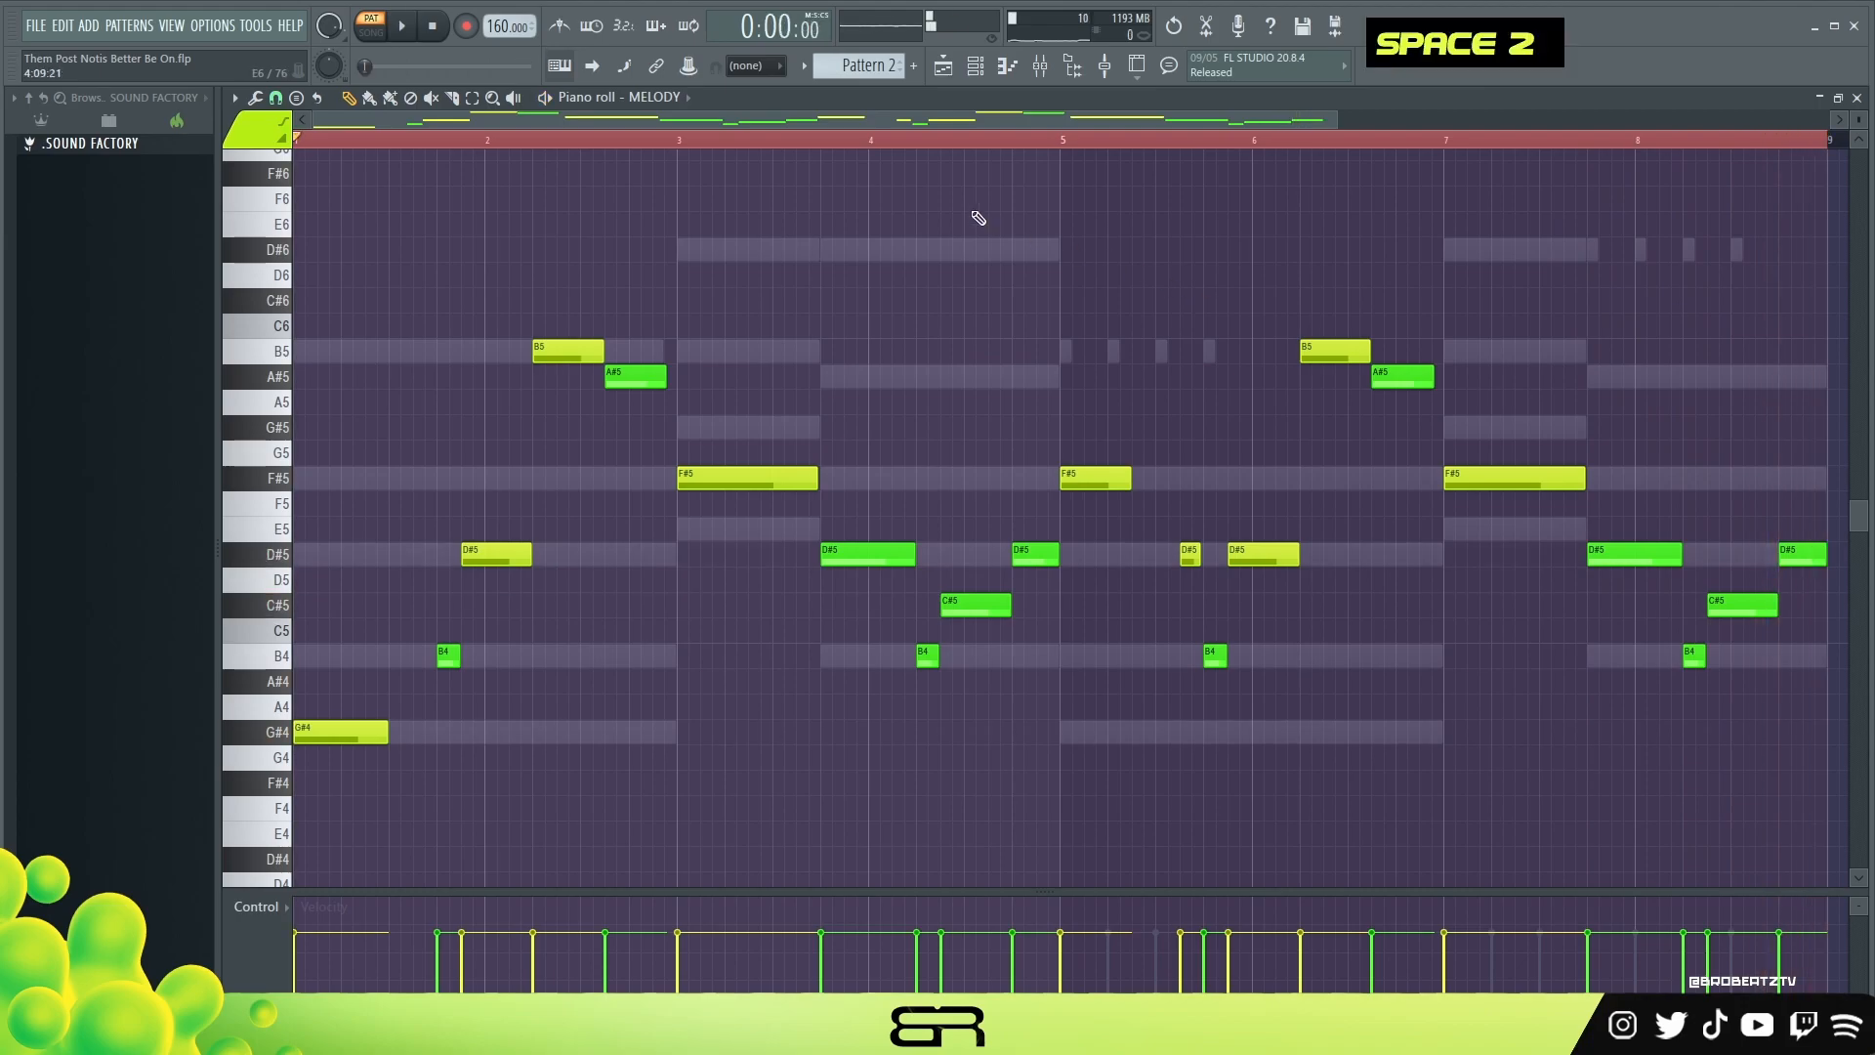
- Switch to the CHORDS notes and copy the bars 1 to 4 chords, including the high G#6, to bar 9
scroll(957, 150, down, 2)
right_click(709, 255)
drag(777, 211, 296, 800)
scroll(588, 583, up, 2)
ctrl+shift+click(598, 351)
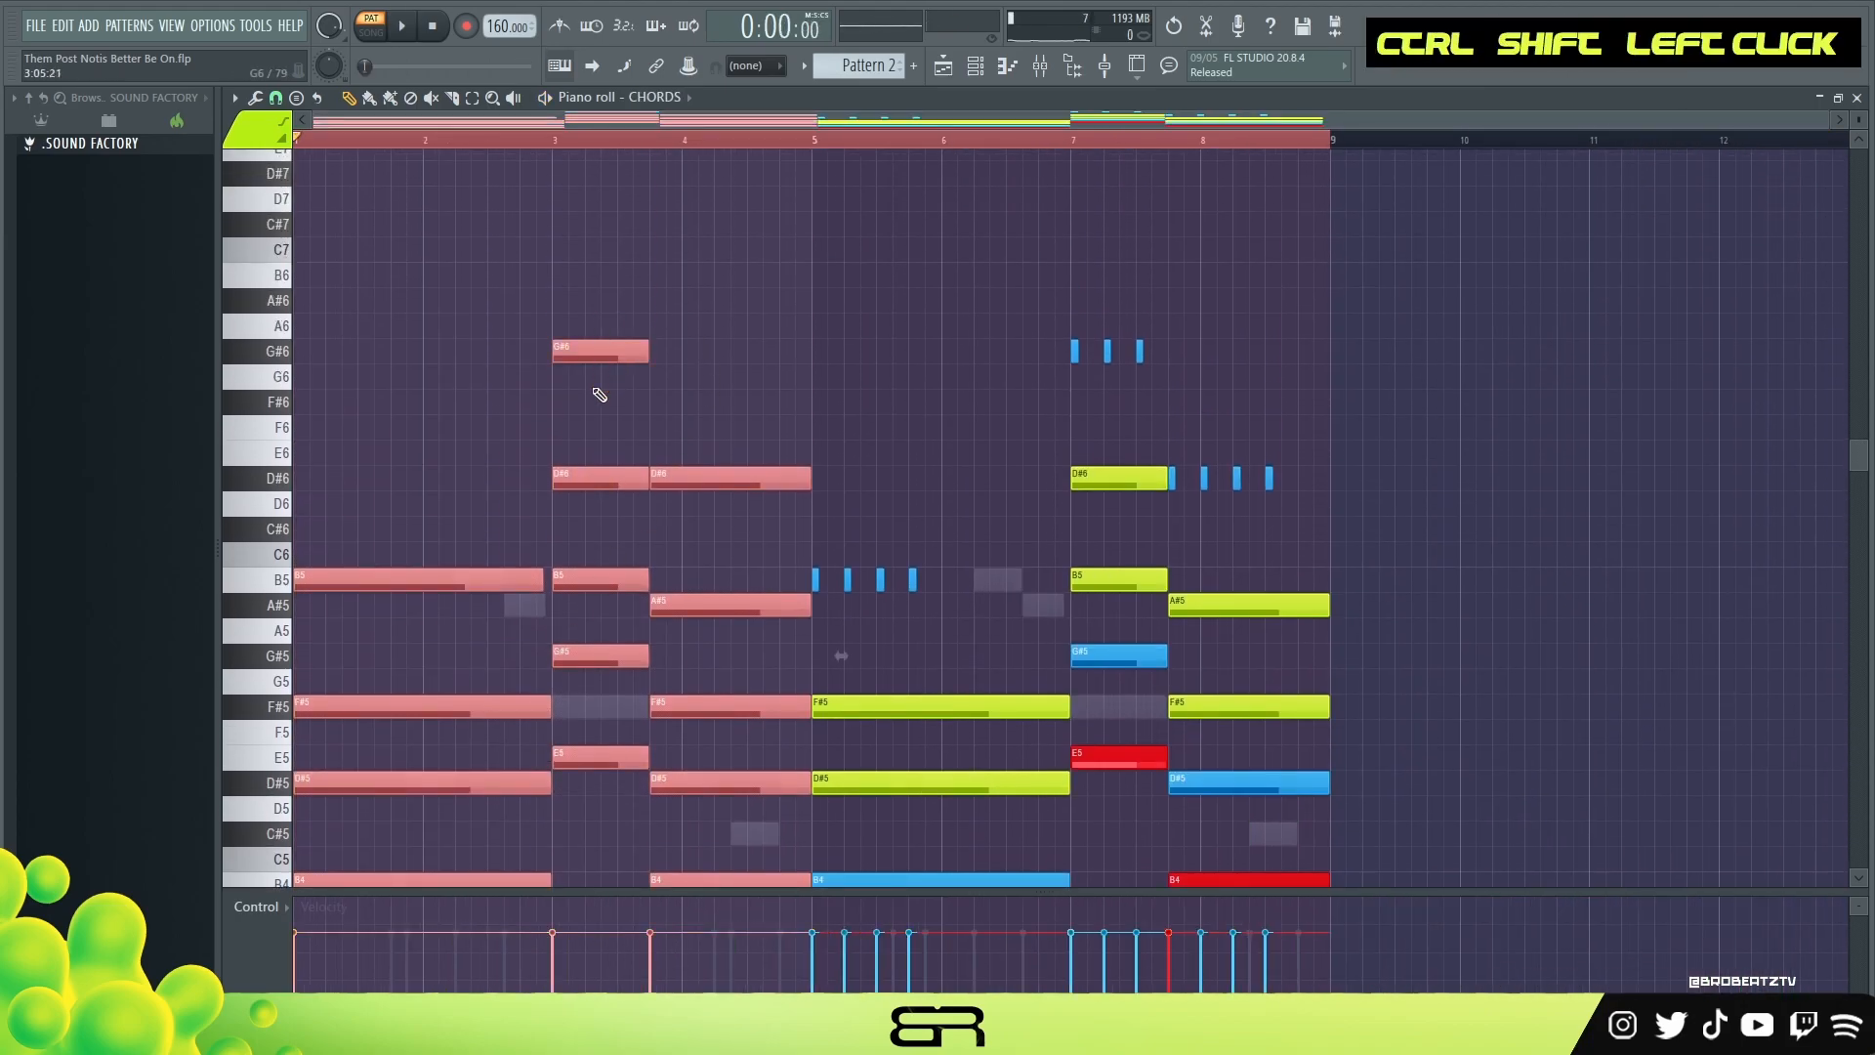
scroll(508, 625, down, 2)
drag(351, 807, 1390, 770)
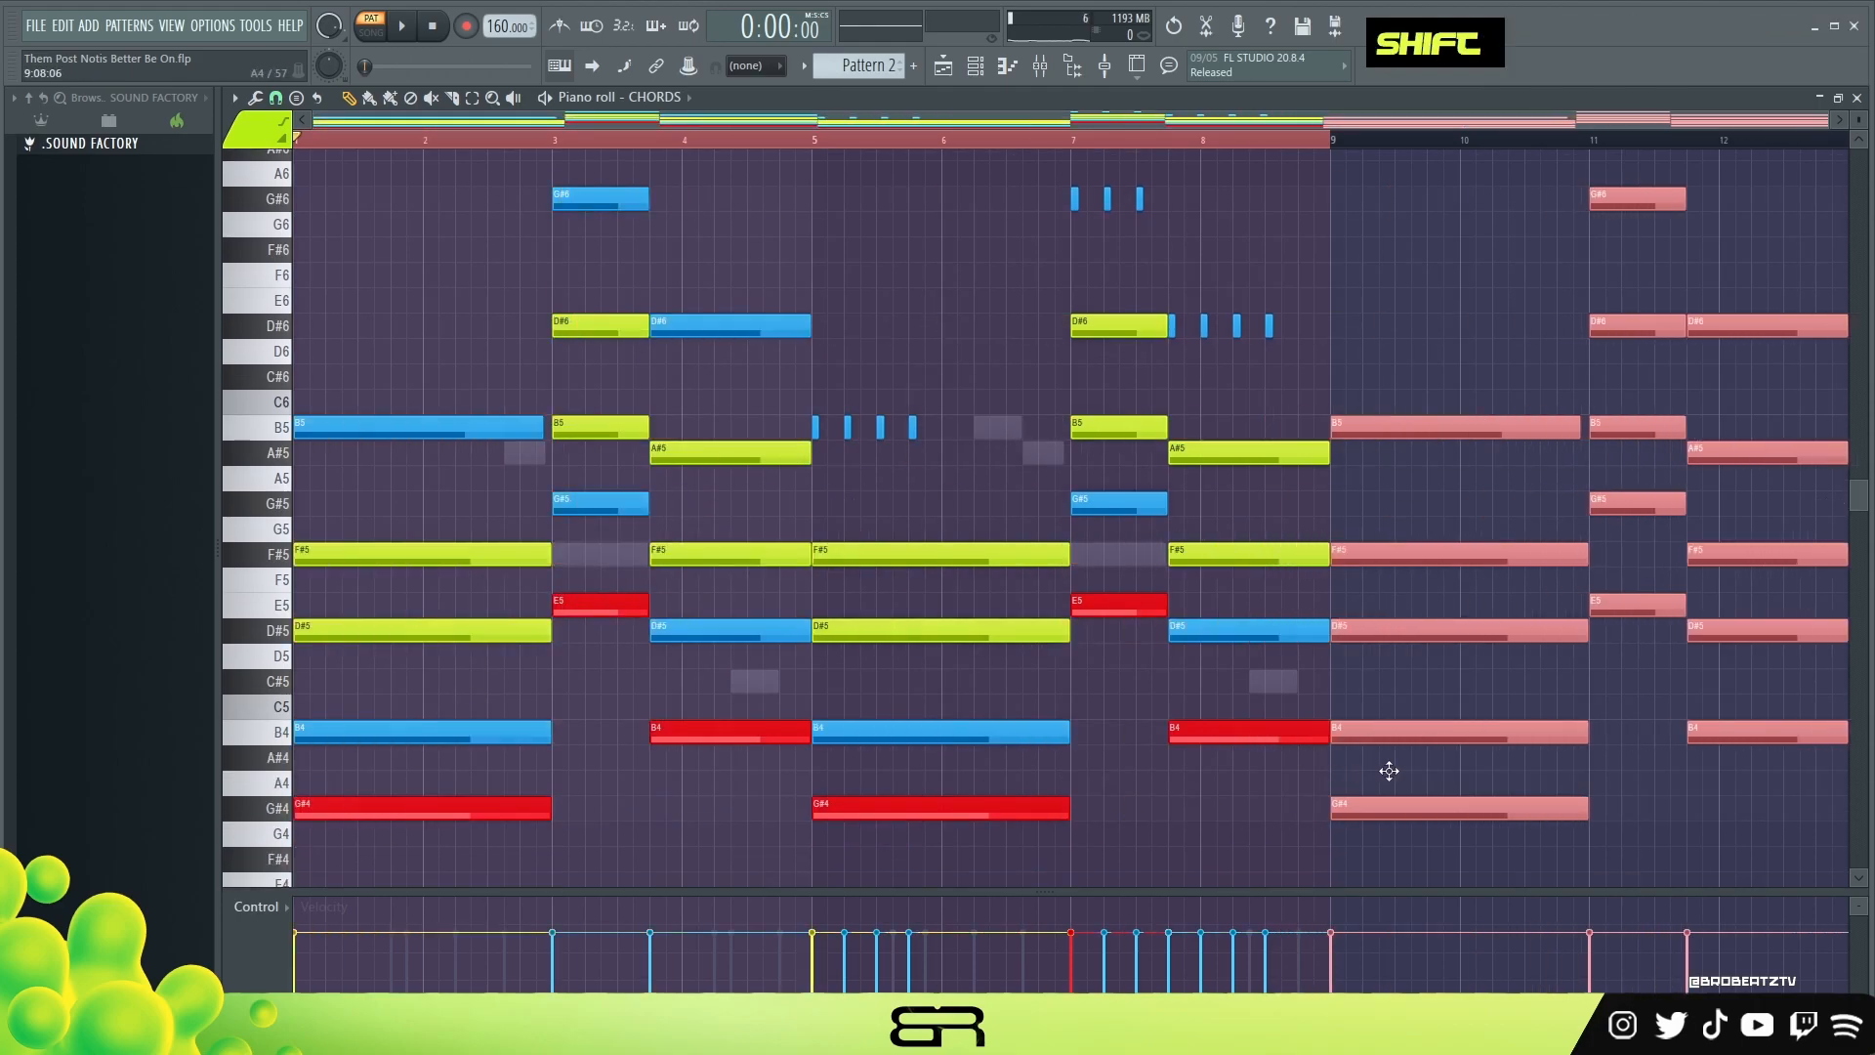
- Place another copy of the four-bar chords with sustained top notes at bar 13 and clear the time selection
scroll(946, 151, down, 2)
scroll(943, 150, down, 1)
drag(1108, 425, 1498, 426)
right_click(1501, 403)
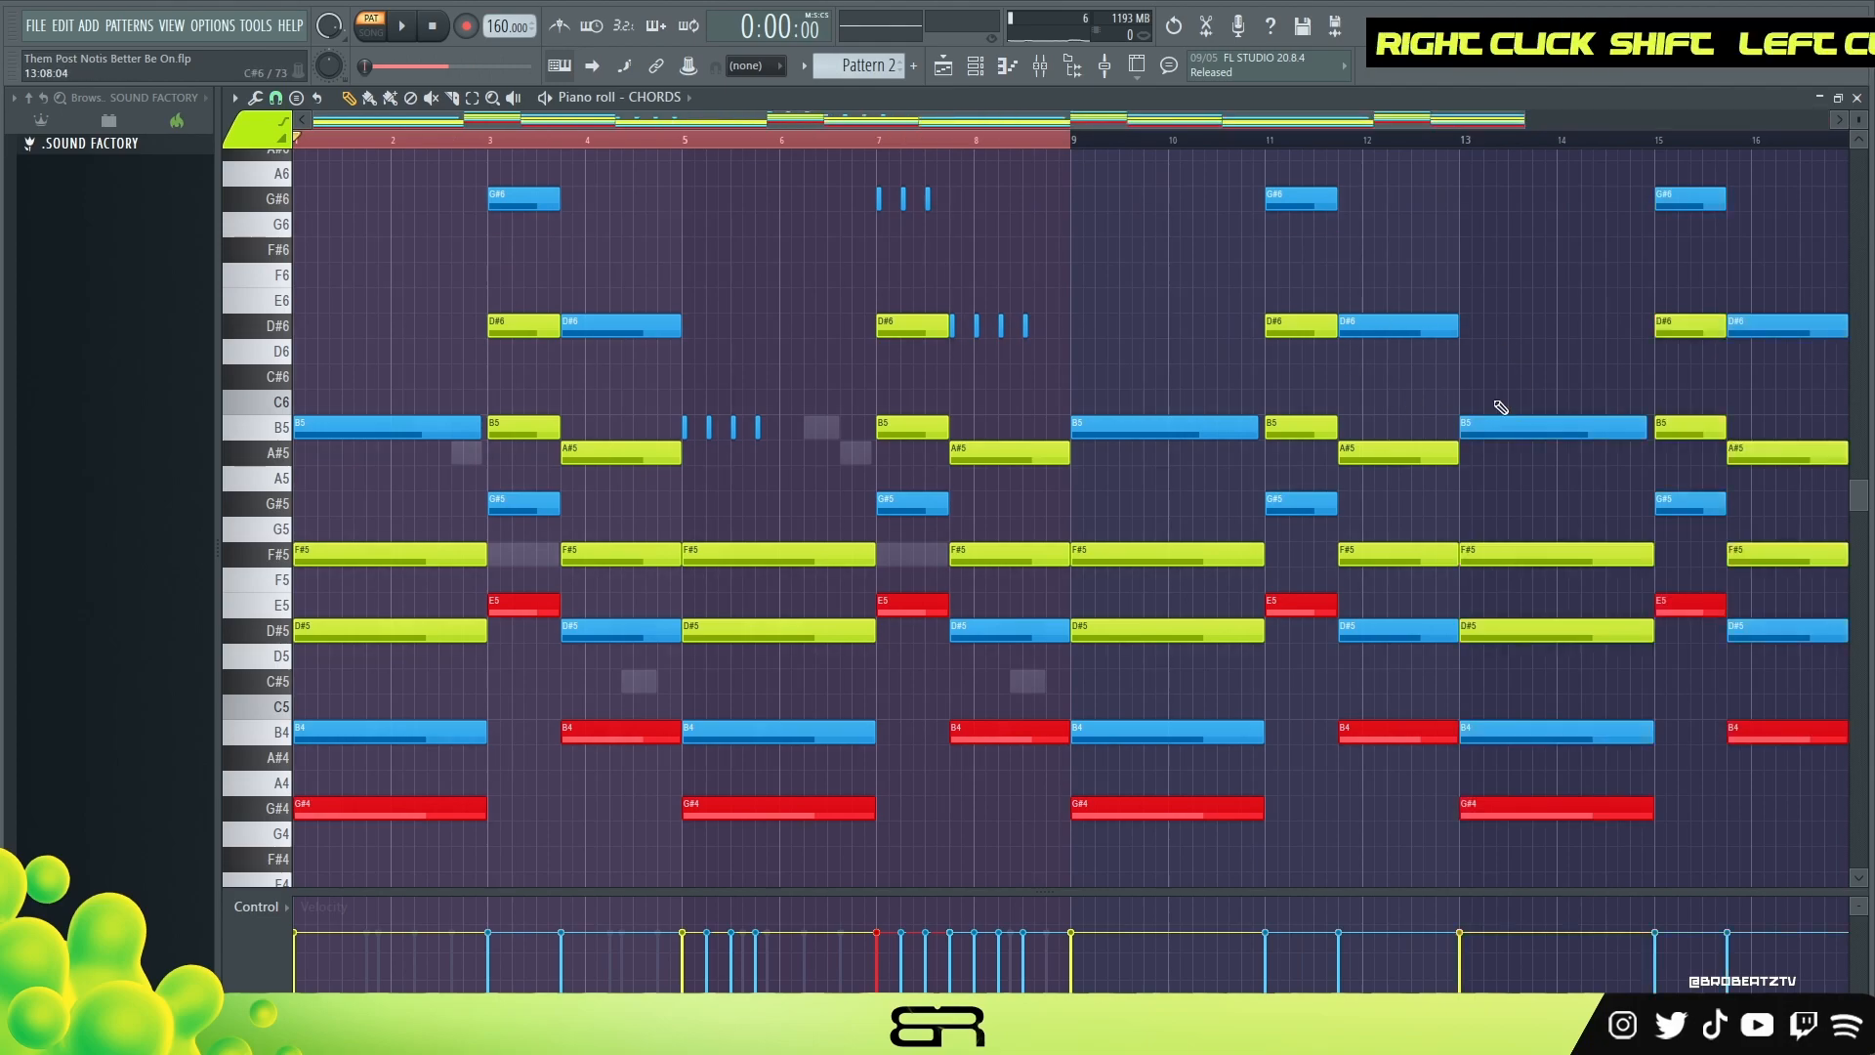
double_click(958, 143)
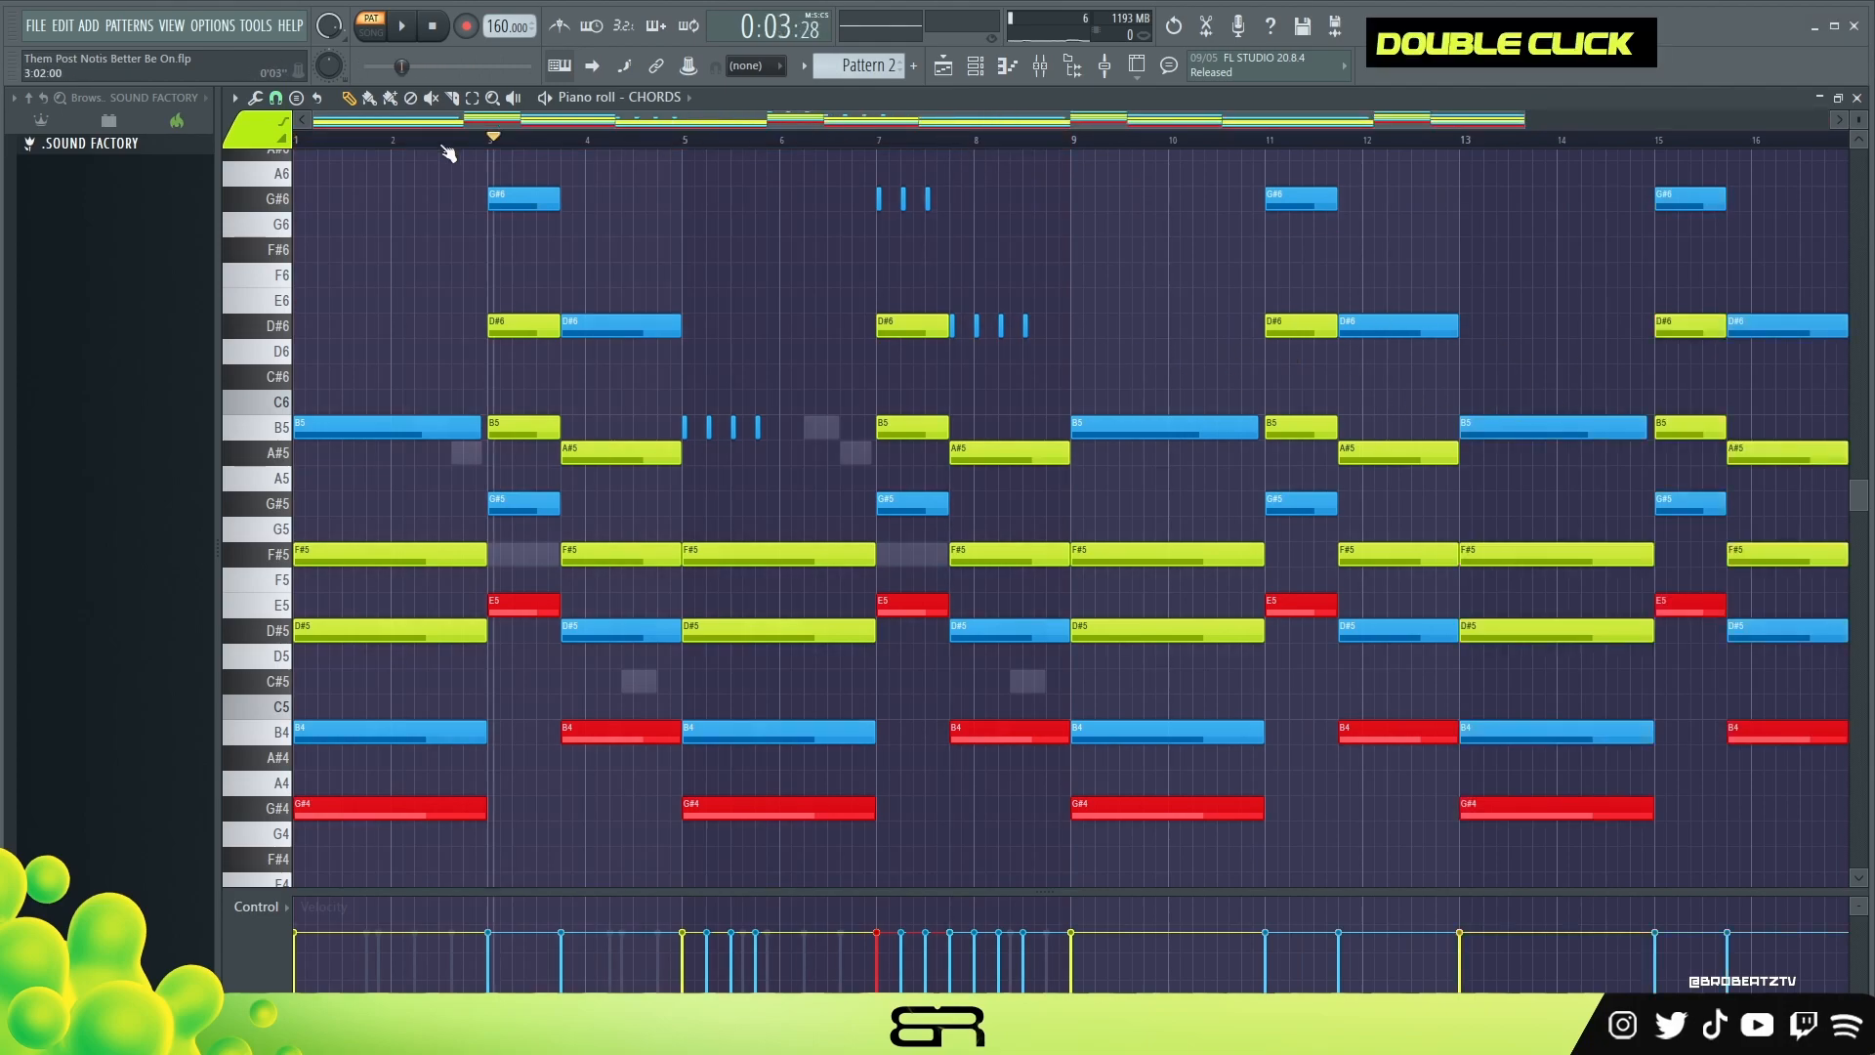
scroll(830, 143, down, 1)
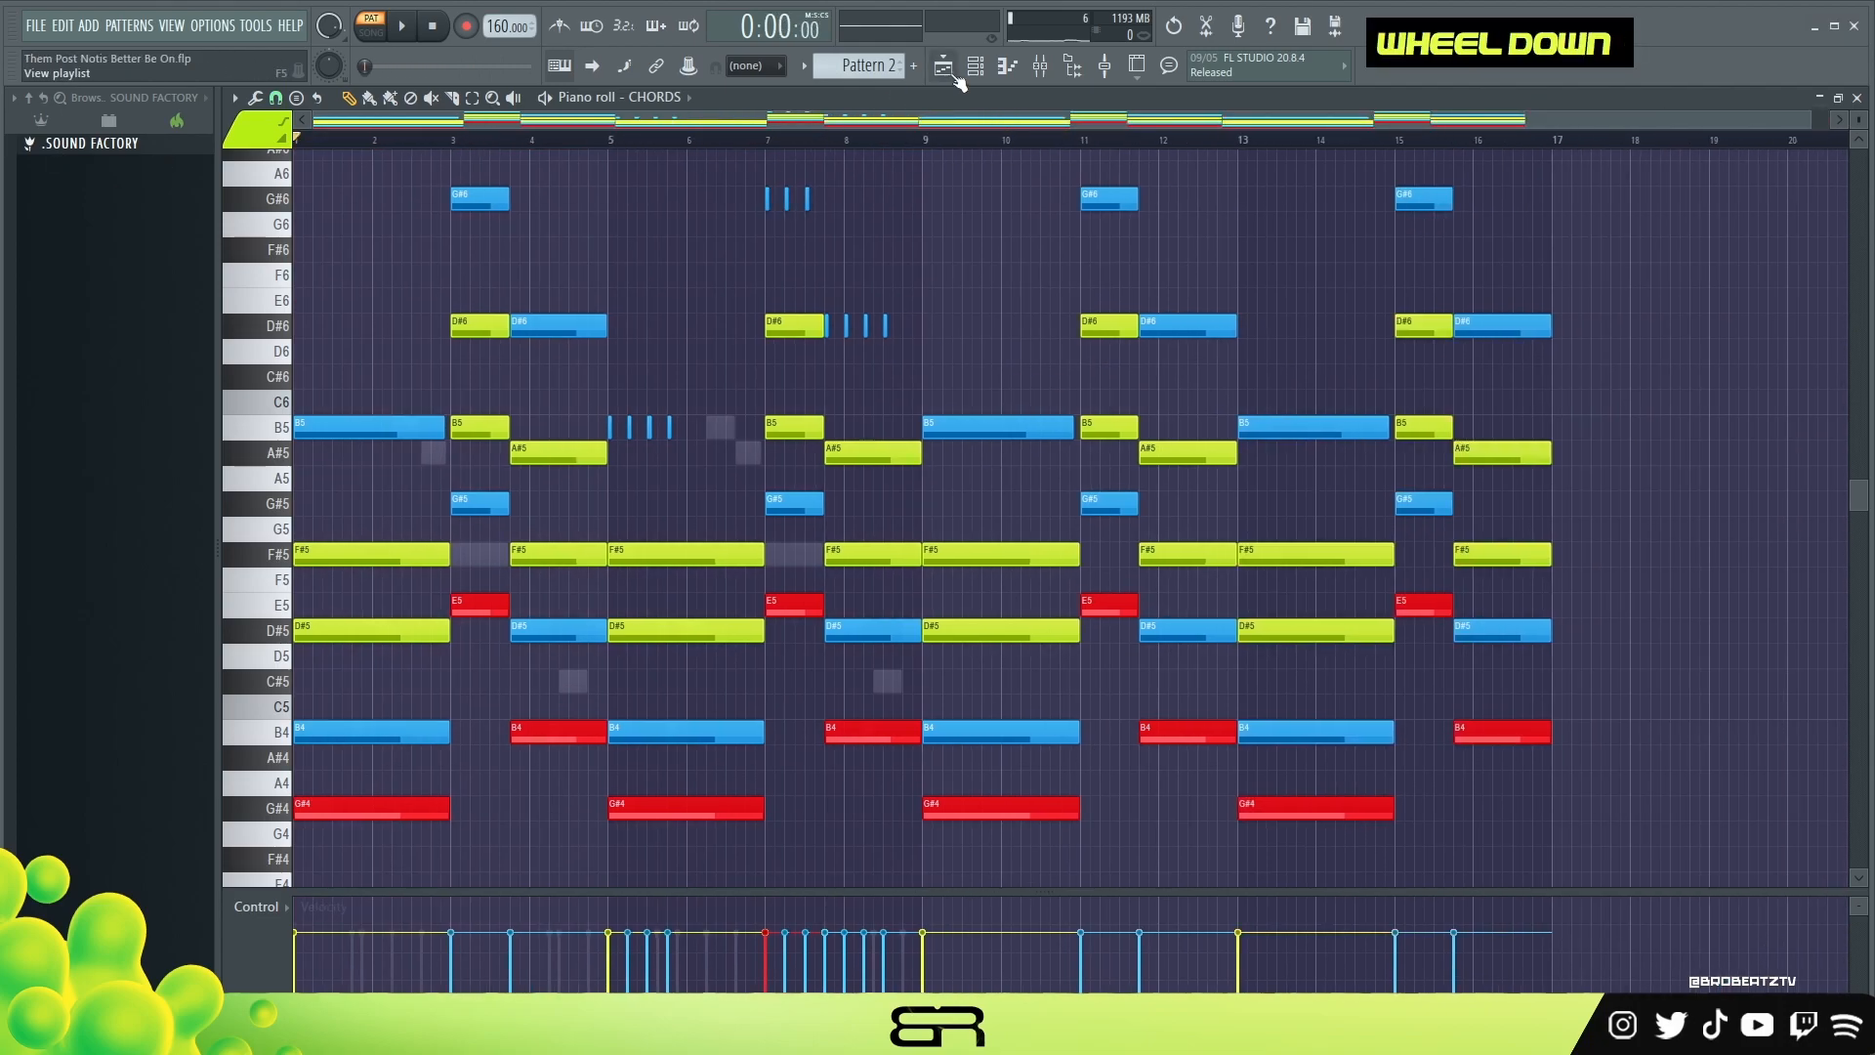
- Select the three short G#6 notes in bar 7 and examine the chord layout across all 16 bars
key(F6)
click(619, 363)
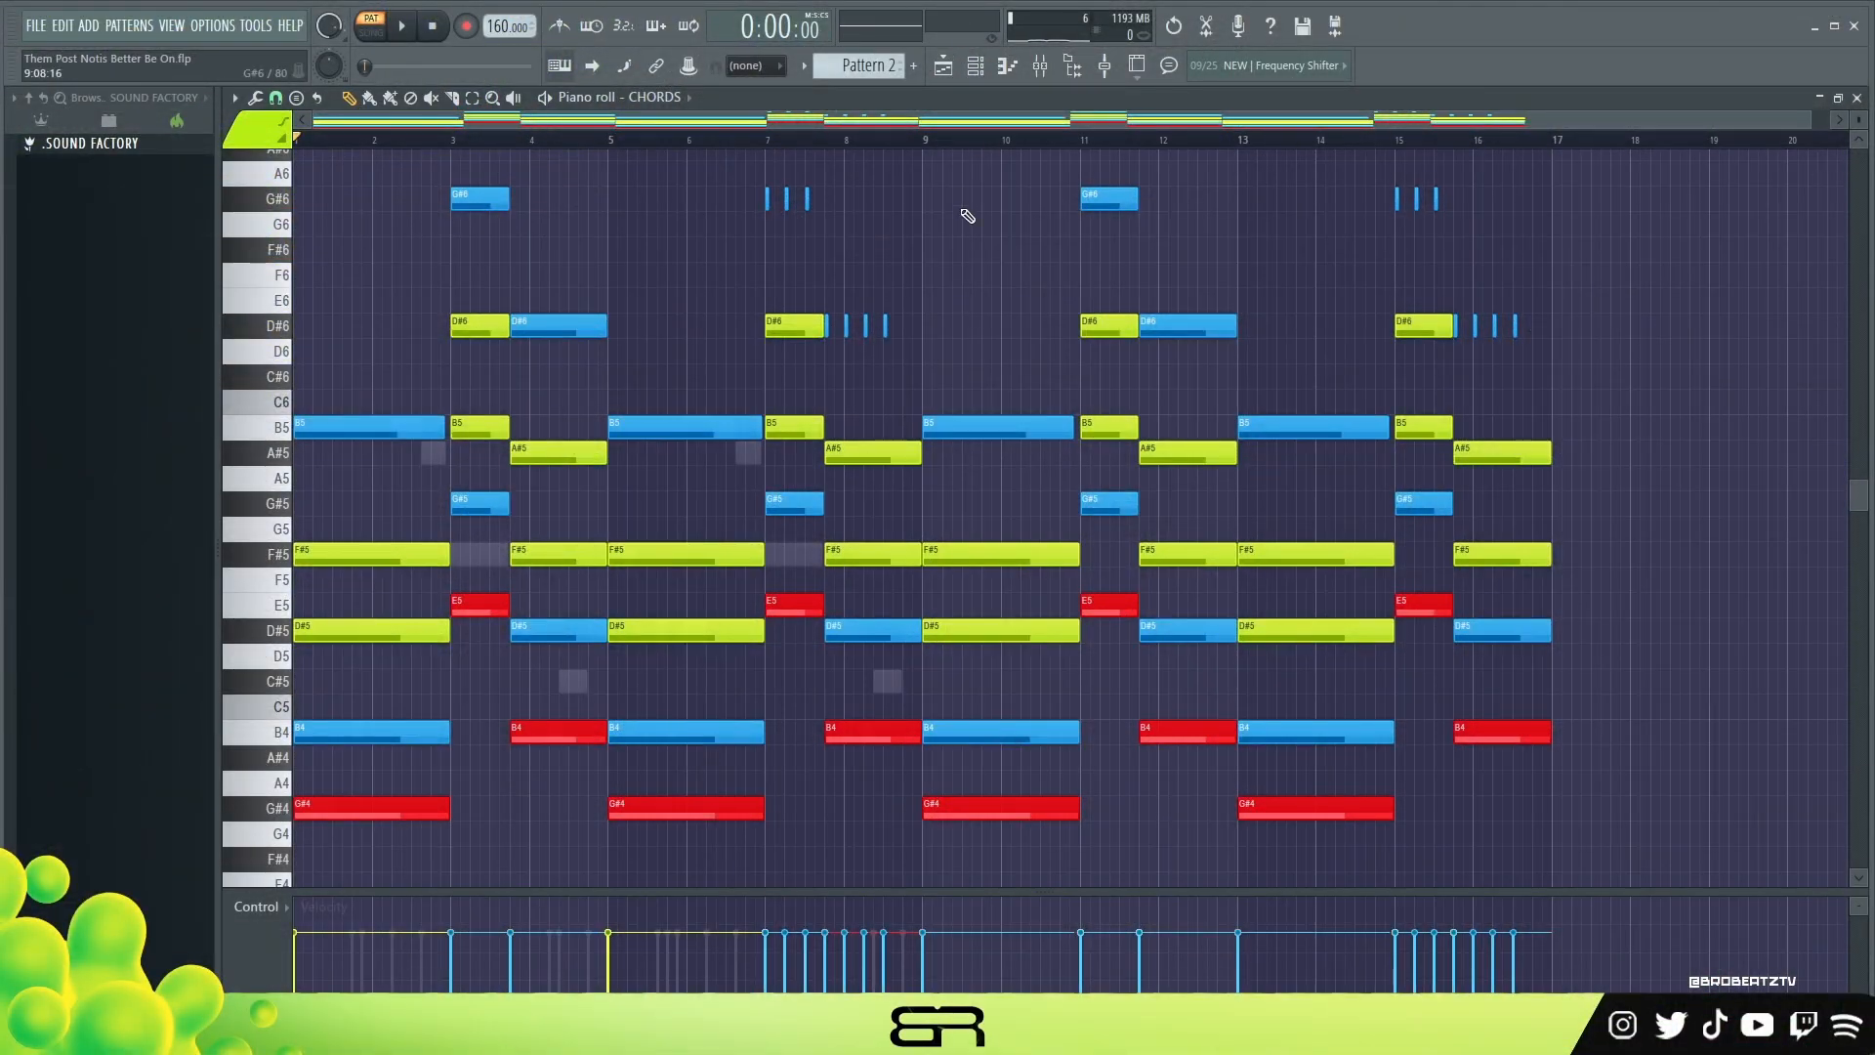
scroll(962, 212, up, 2)
drag(712, 335, 828, 381)
drag(939, 475, 828, 502)
right_click(688, 367)
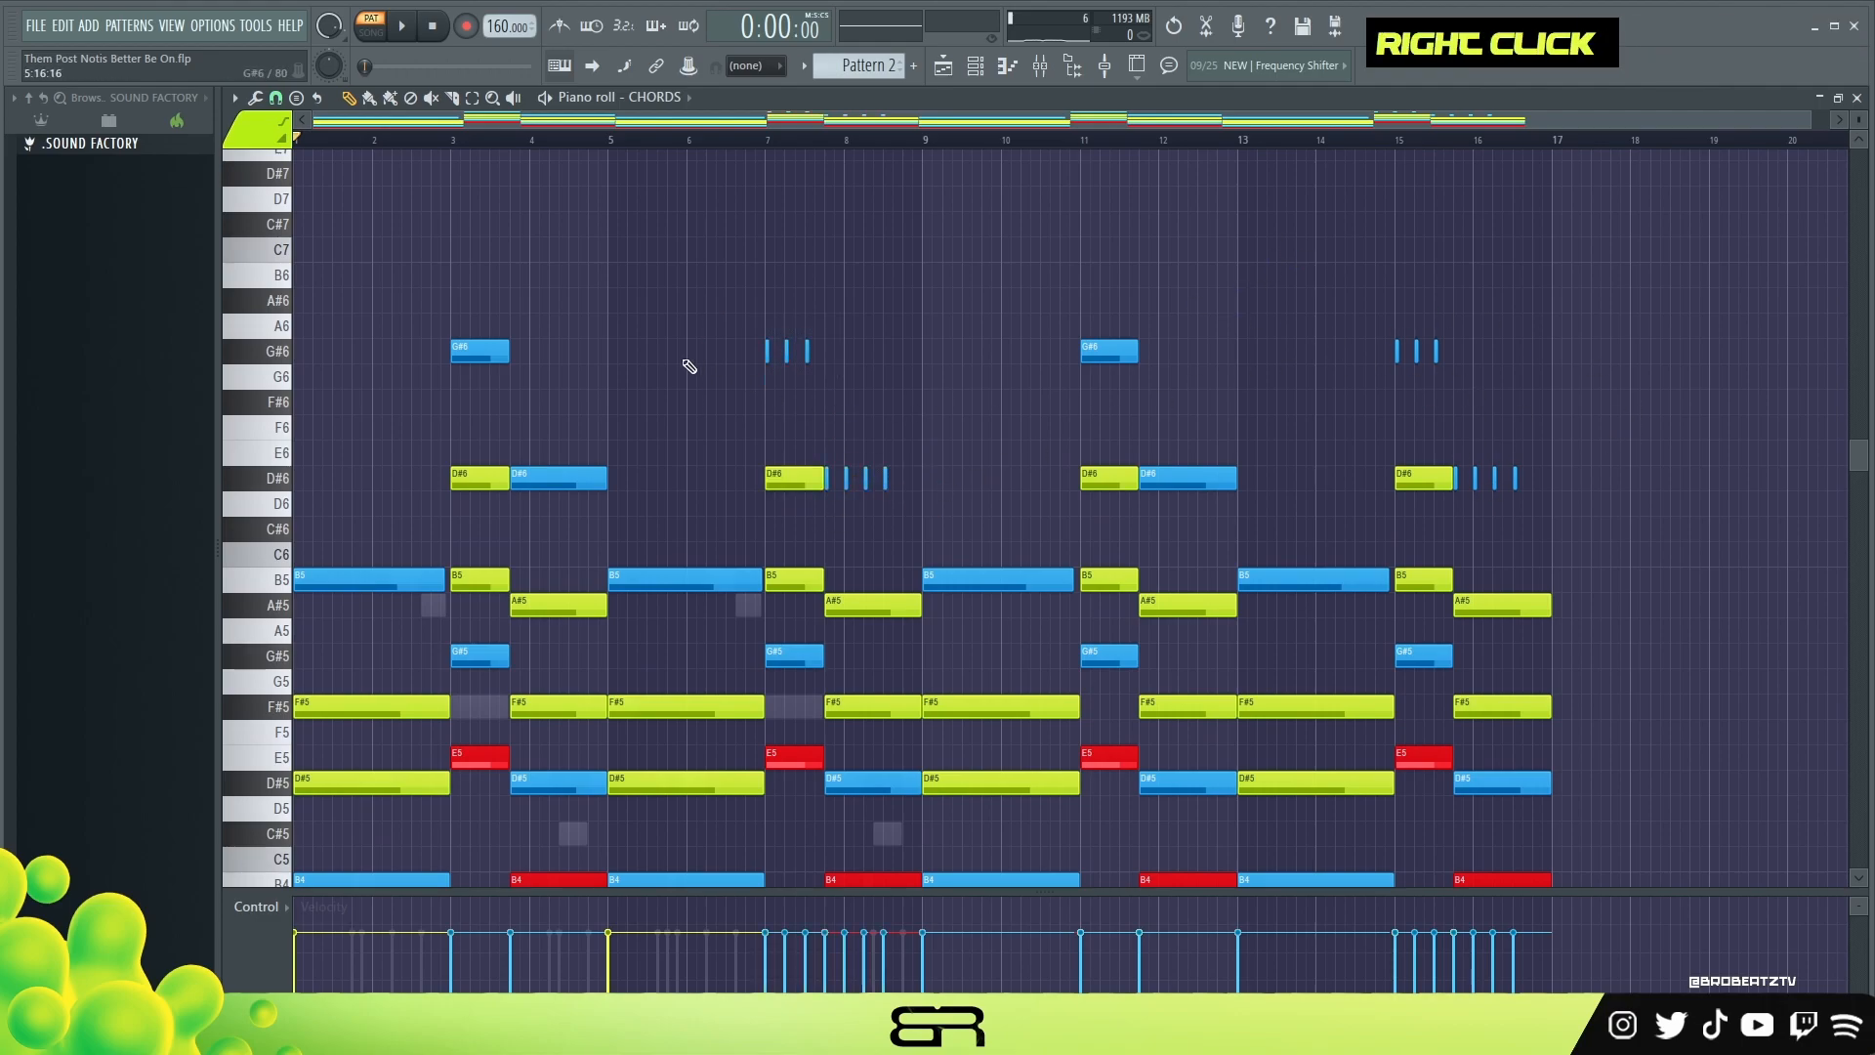
drag(747, 332, 829, 361)
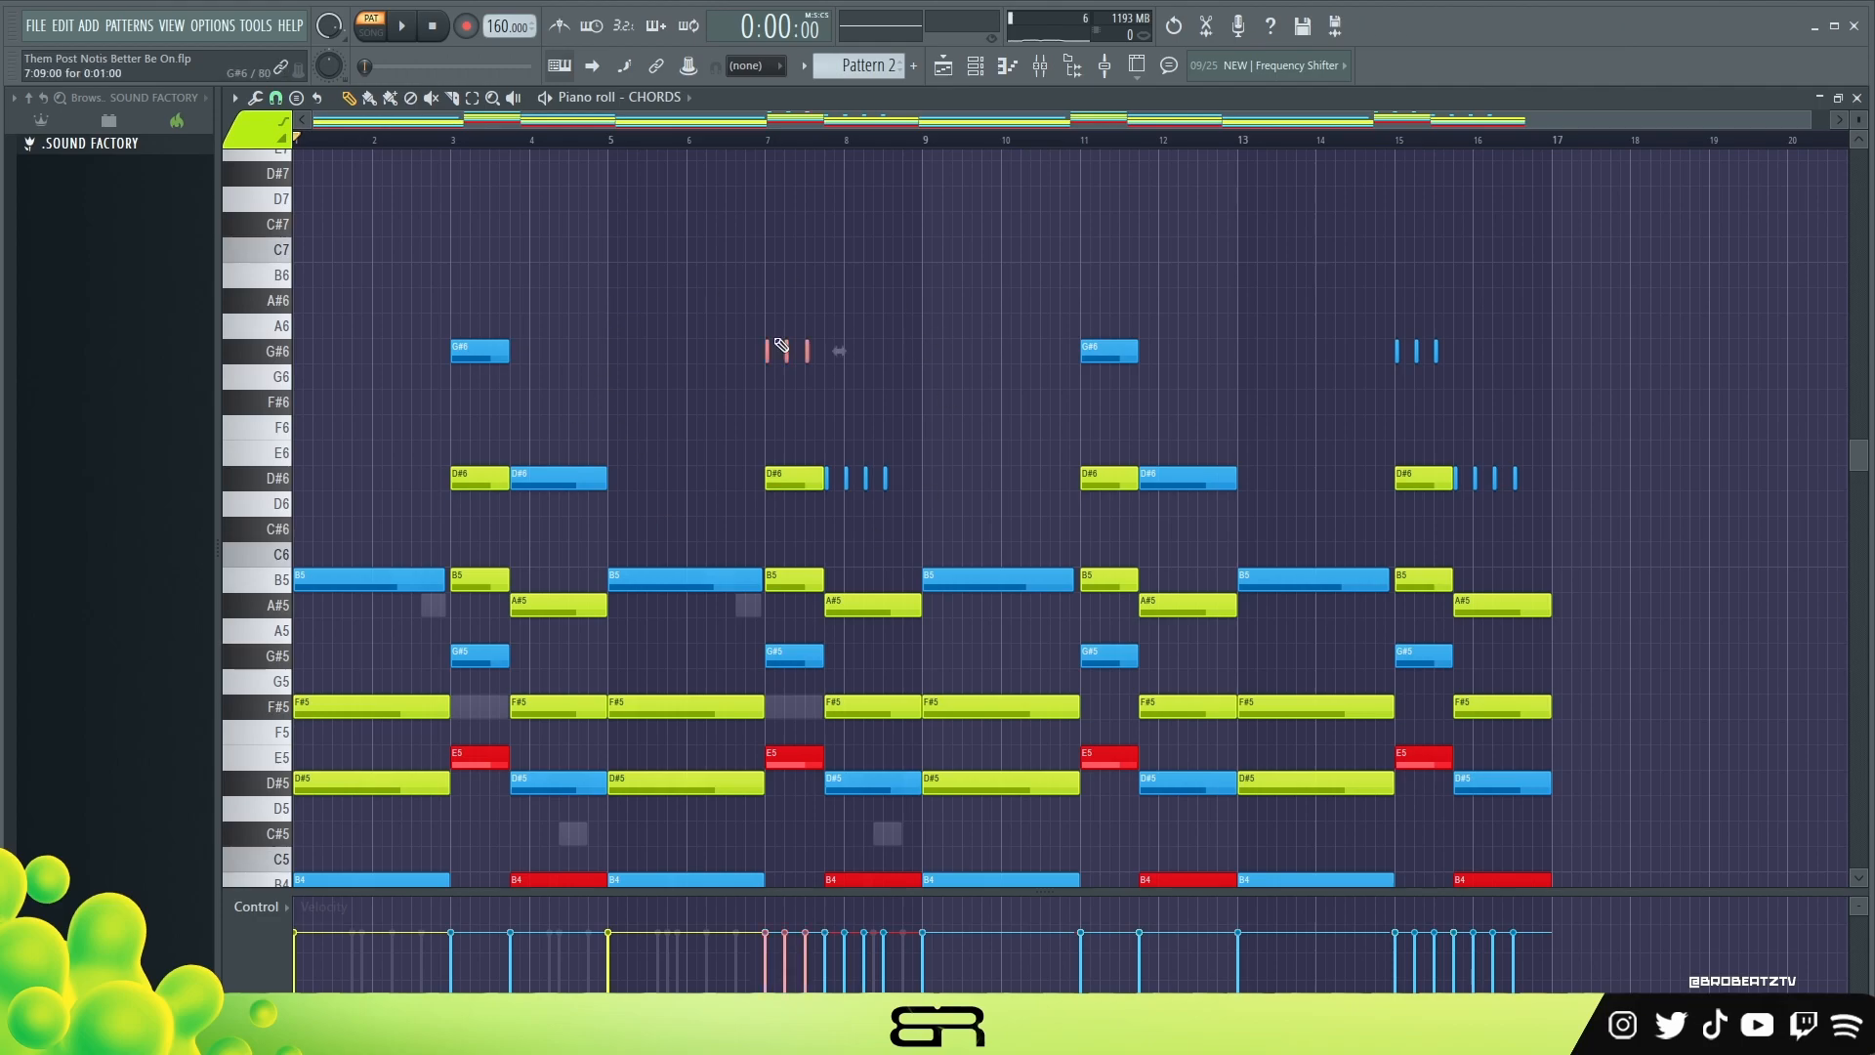
ctrl+right_click(694, 281)
scroll(694, 281, down, 4)
scroll(694, 282, up, 2)
ctrl+right_click(699, 311)
scroll(513, 585, down, 3)
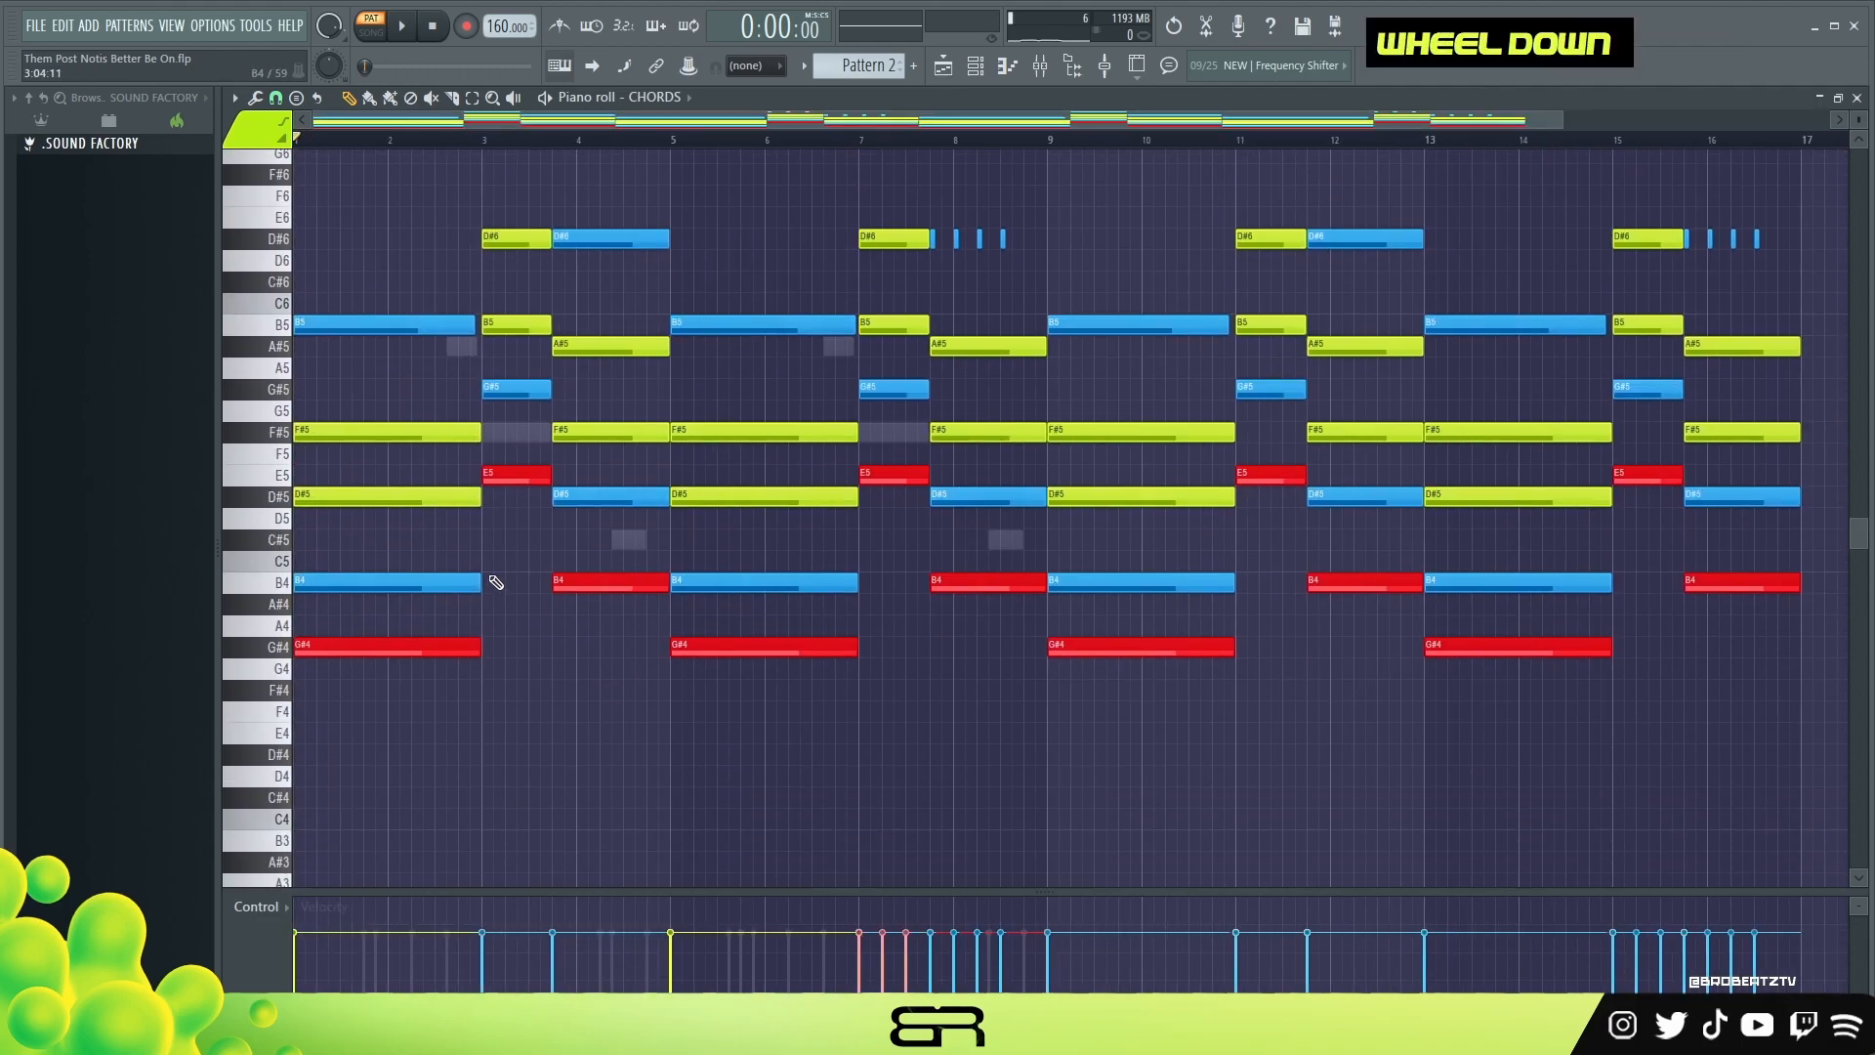
- Open the BASS notes and enter the roots G#4 at bar 1, E5 at bar 3 and B4 after it, matching the chord lengths
click(991, 65)
double_click(991, 64)
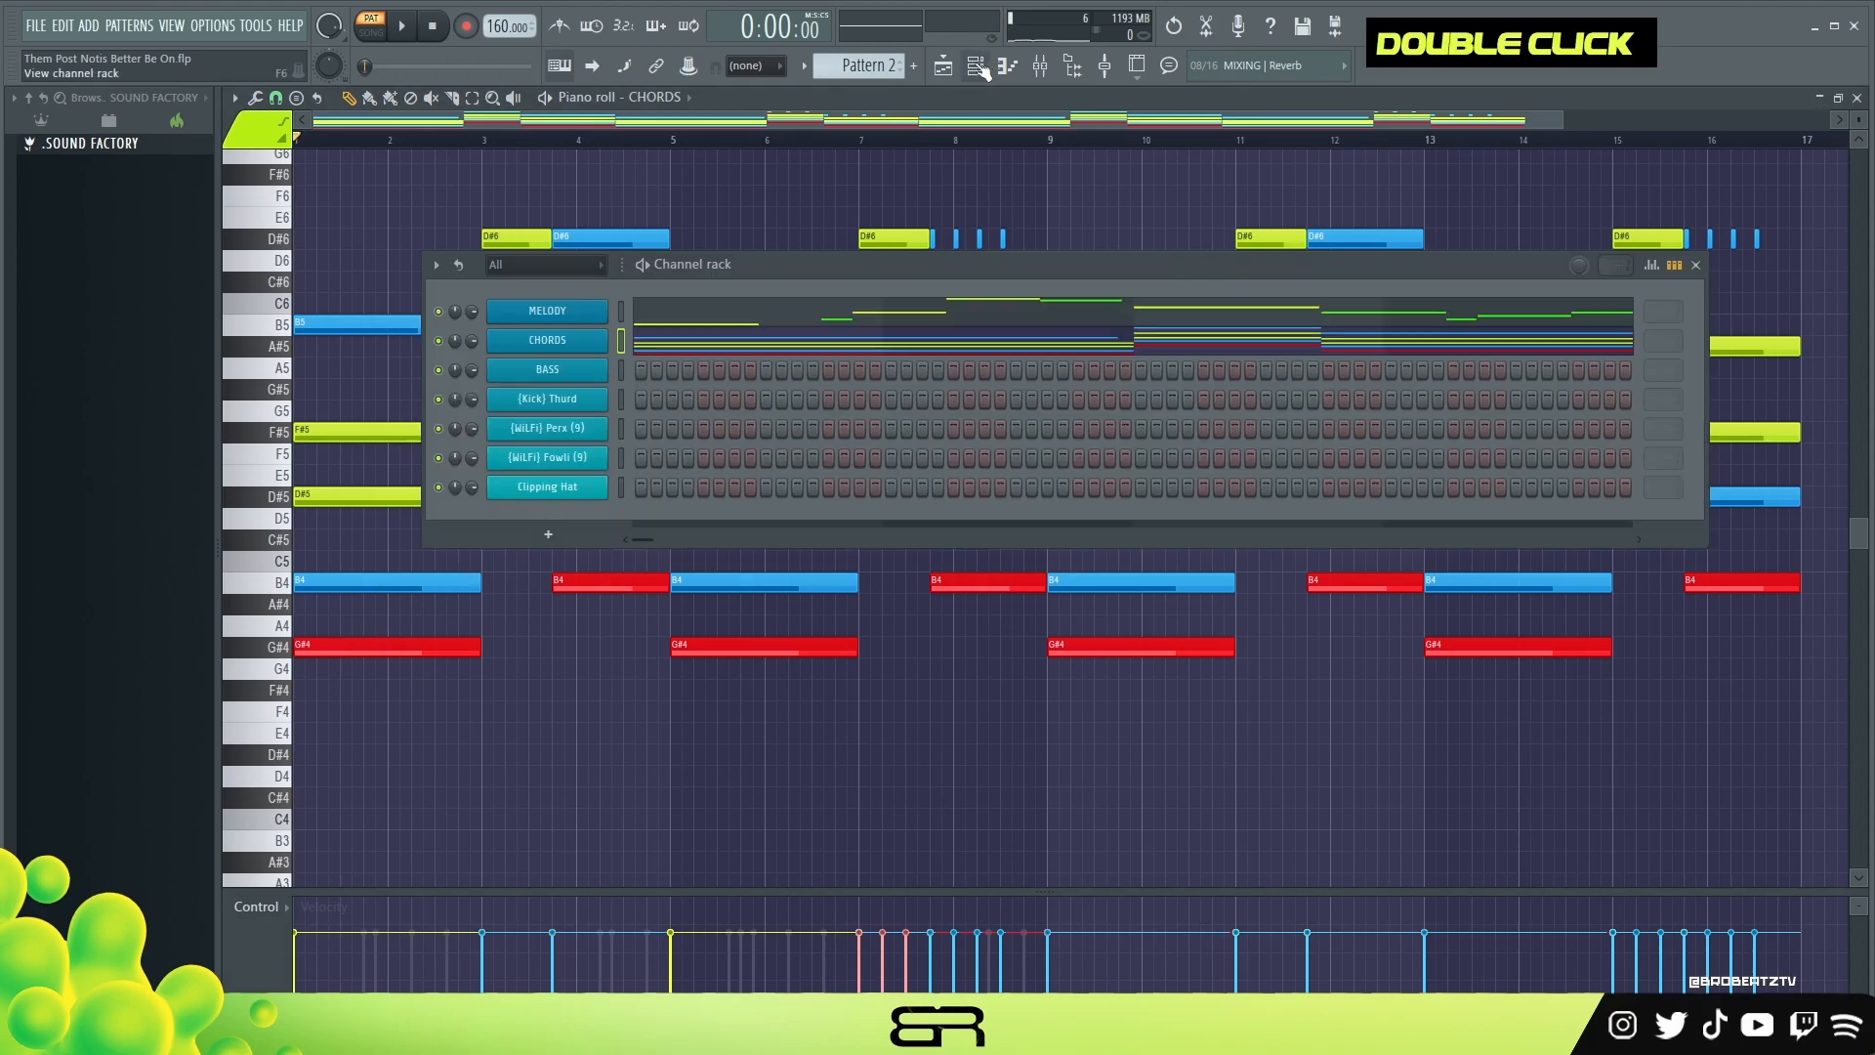
right_click(599, 370)
click(652, 371)
drag(410, 652, 176, 644)
click(504, 475)
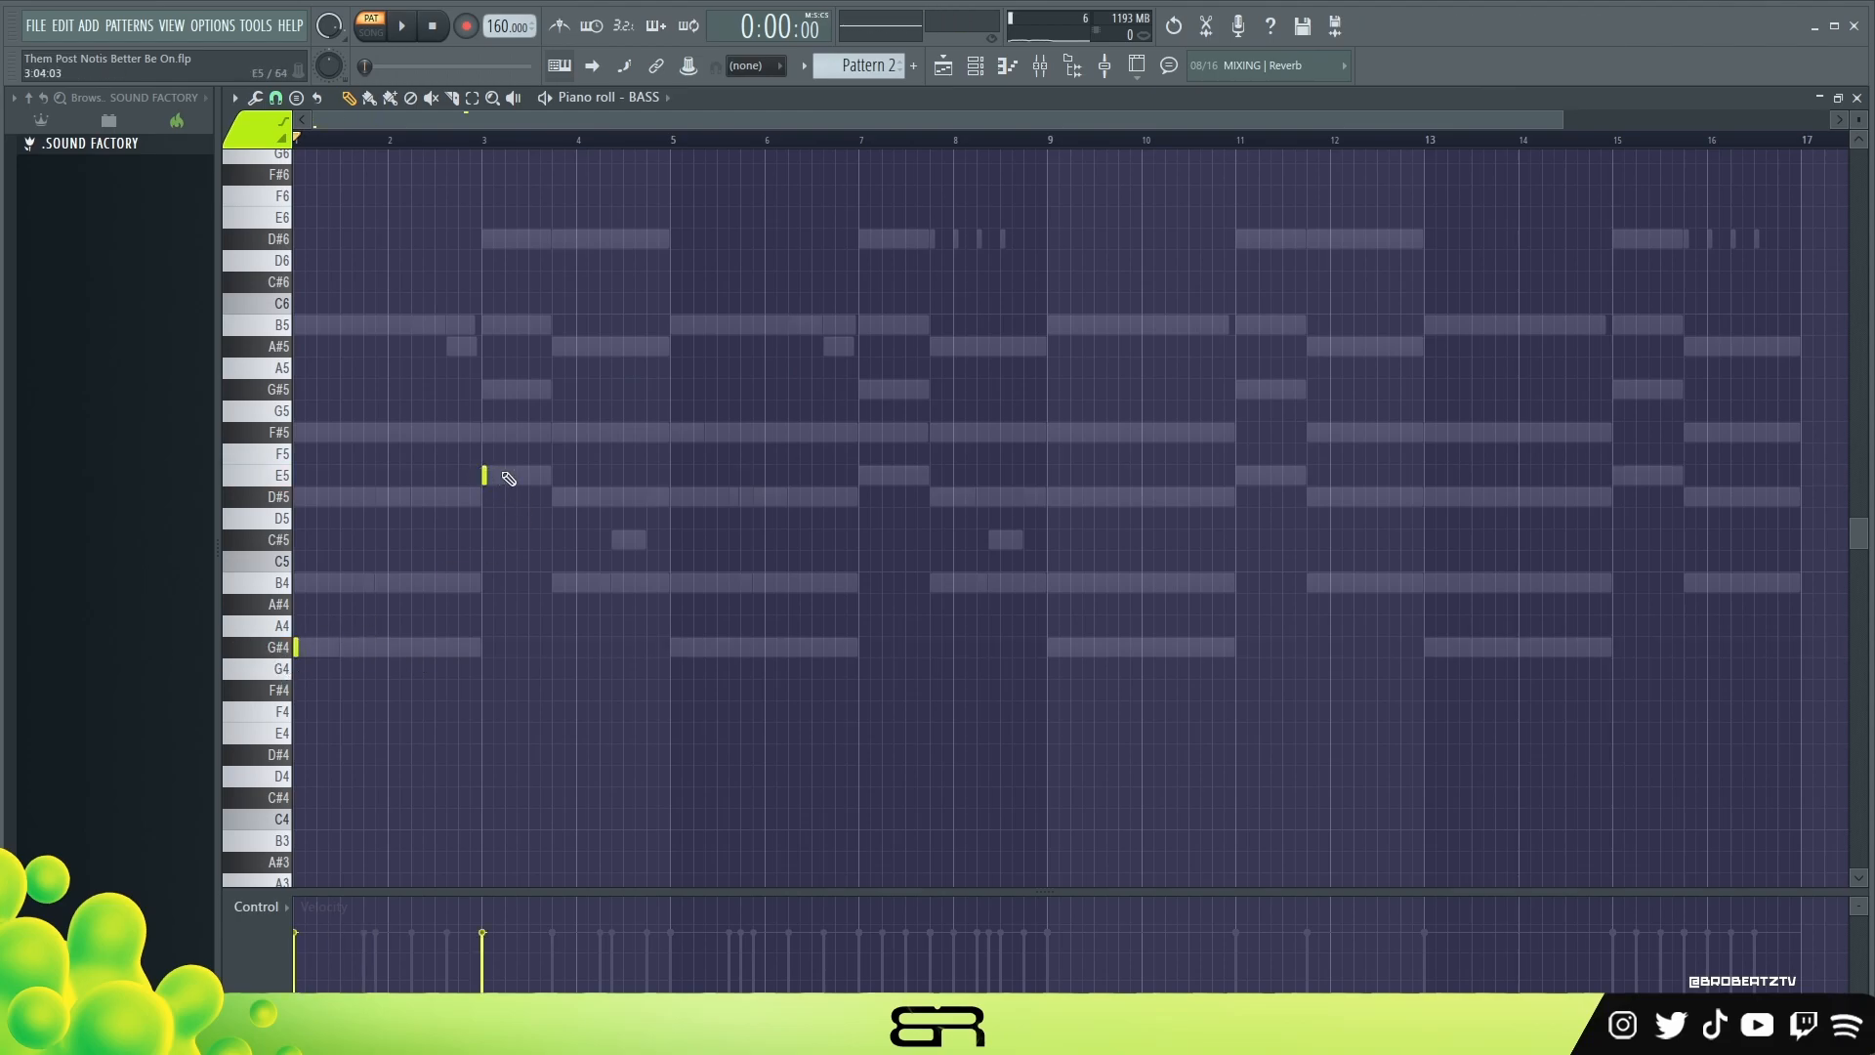
click(562, 584)
key(ctrl+a)
right_click(555, 584)
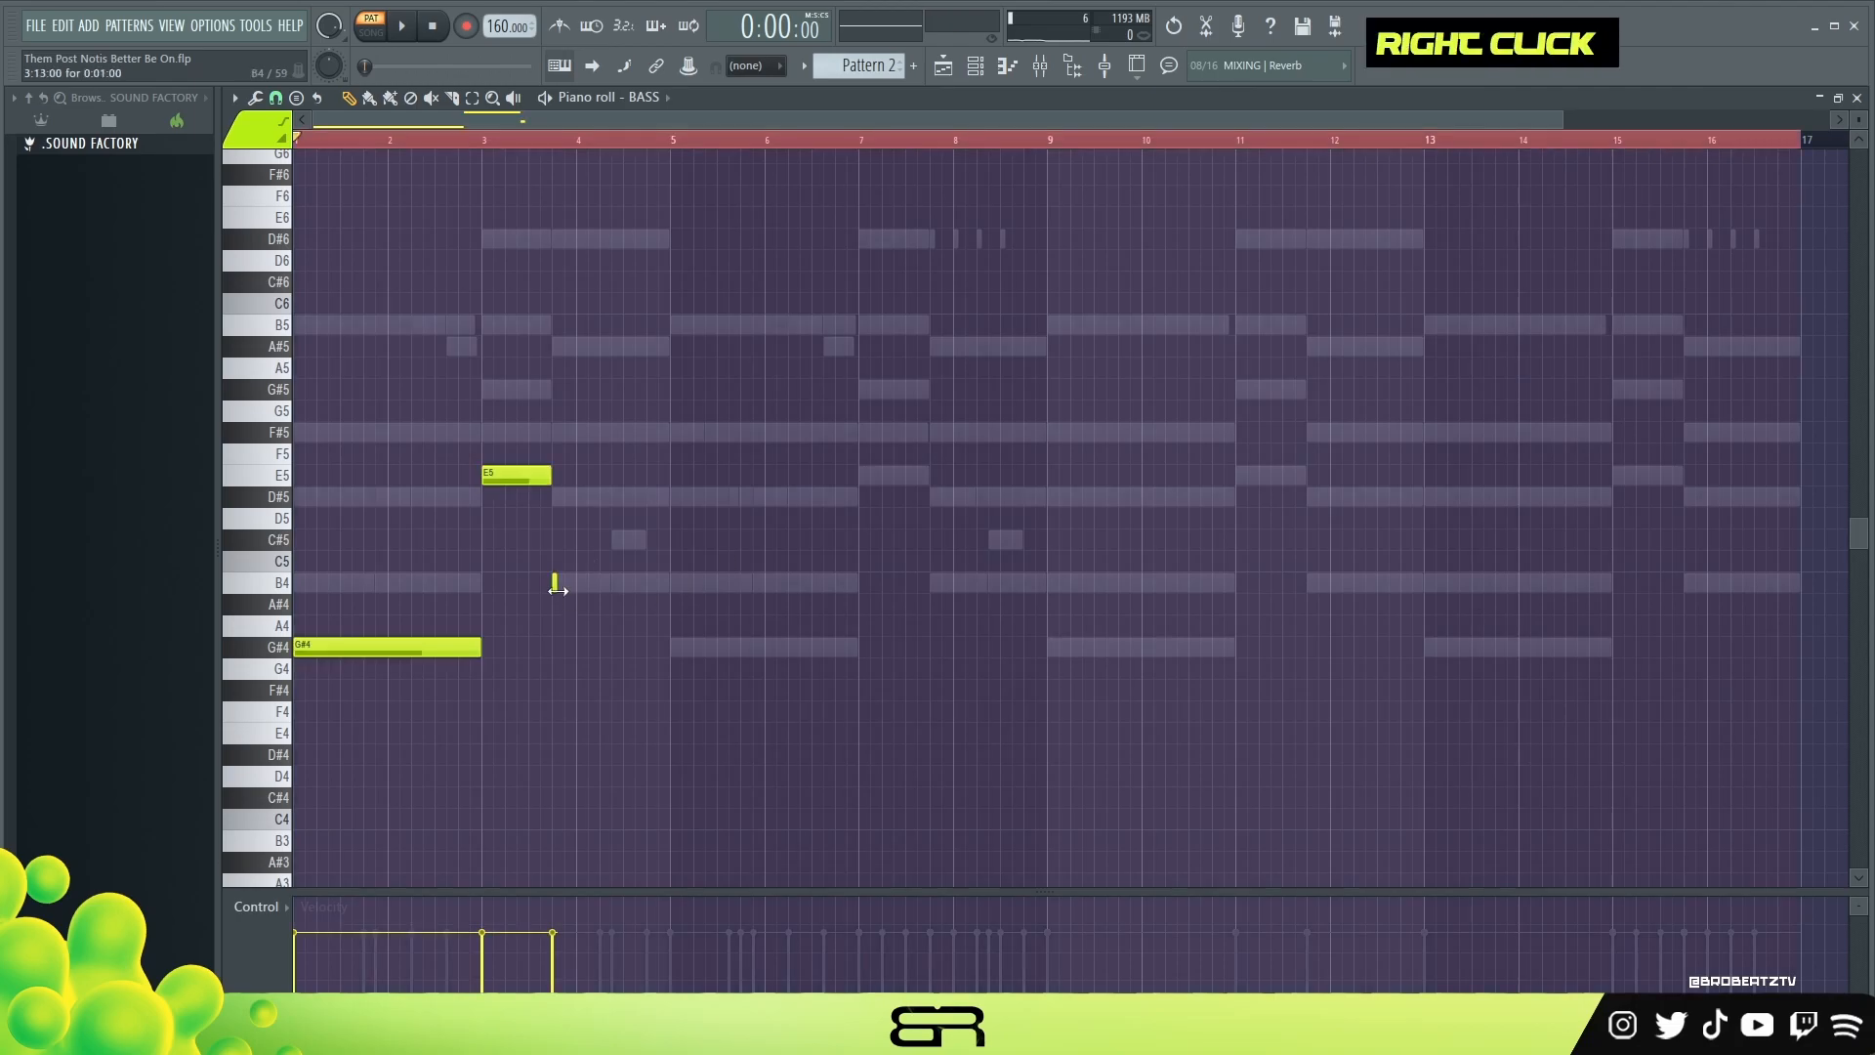
drag(558, 589, 672, 590)
- Lower the E bass note by one octave and copy the four-bar bass line to bar 5
ctrl+click(518, 476)
key(ctrl+Down)
key(ctrl+a)
drag(362, 644, 740, 645)
- Lower all bass notes by one octave and copy the eight-bar bass line to bar 9, listening along
key(space)
key(ctrl+a)
key(ctrl+Down)
scroll(624, 644, down, 2)
scroll(624, 644, down, 2)
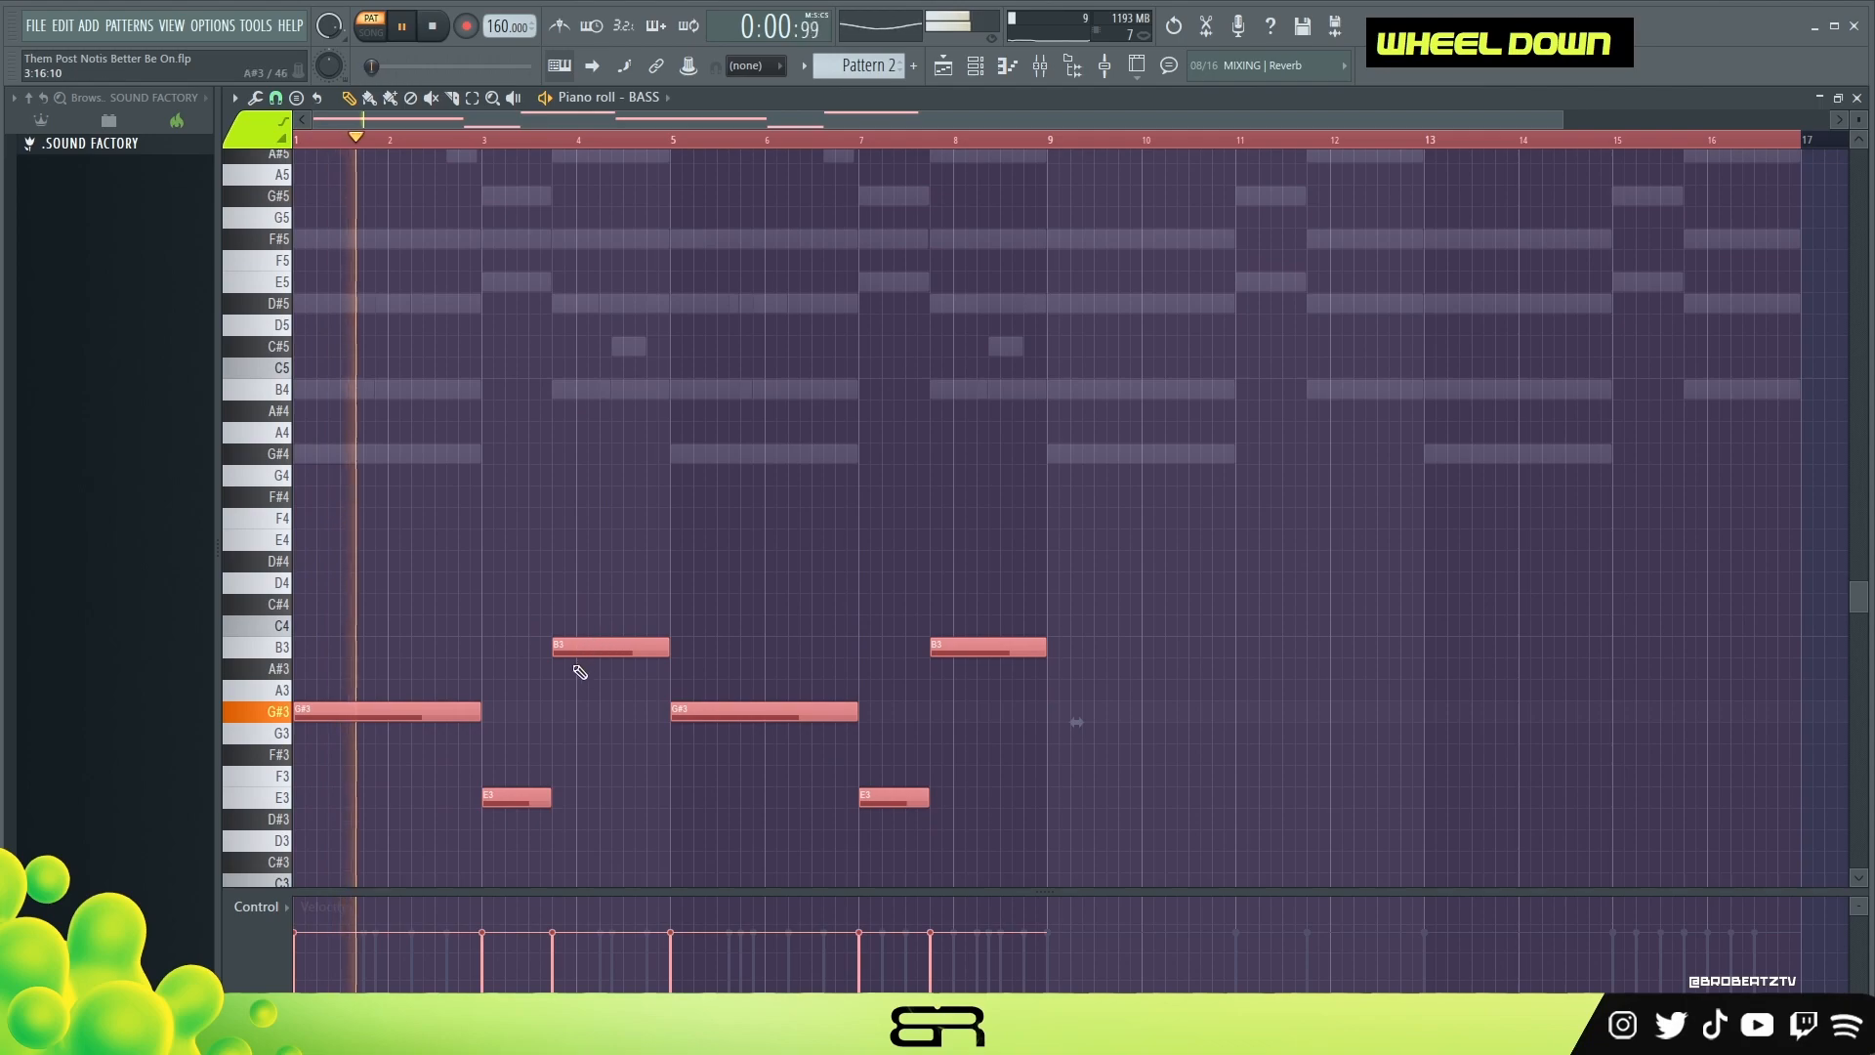
drag(351, 722, 1104, 720)
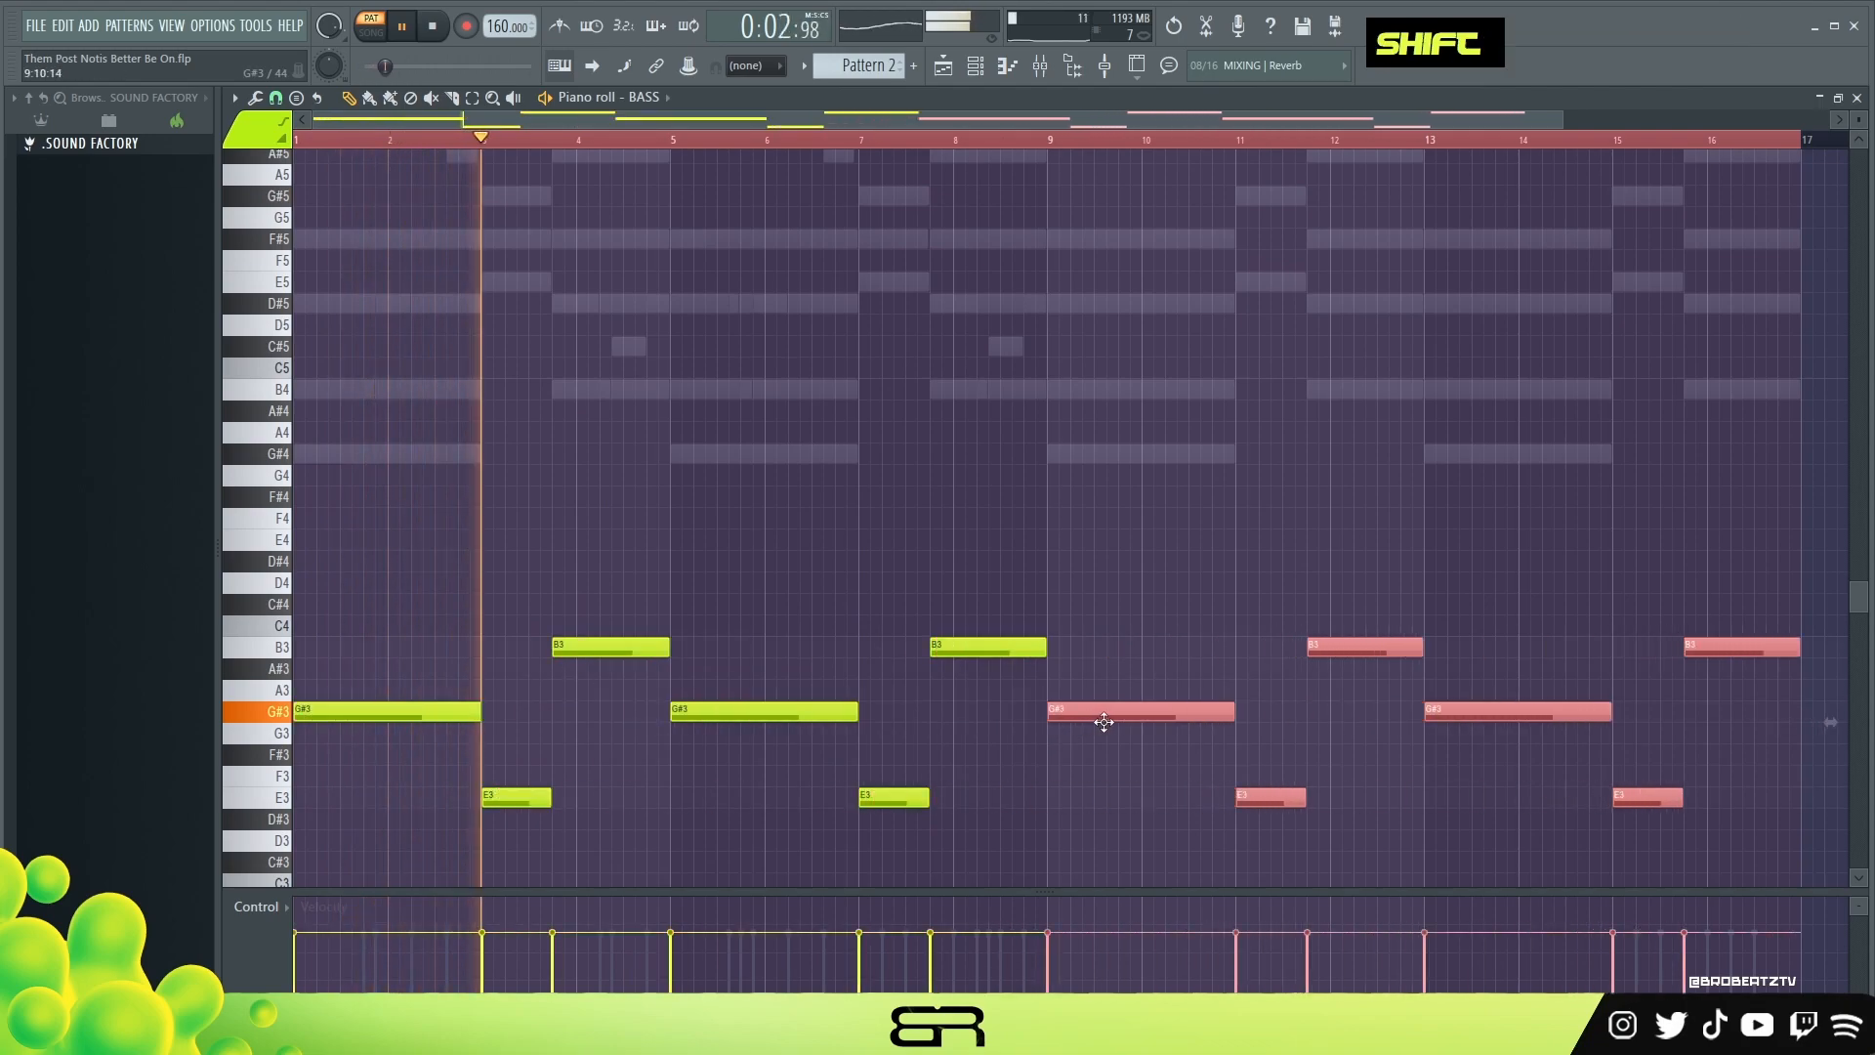
right_click(1103, 737)
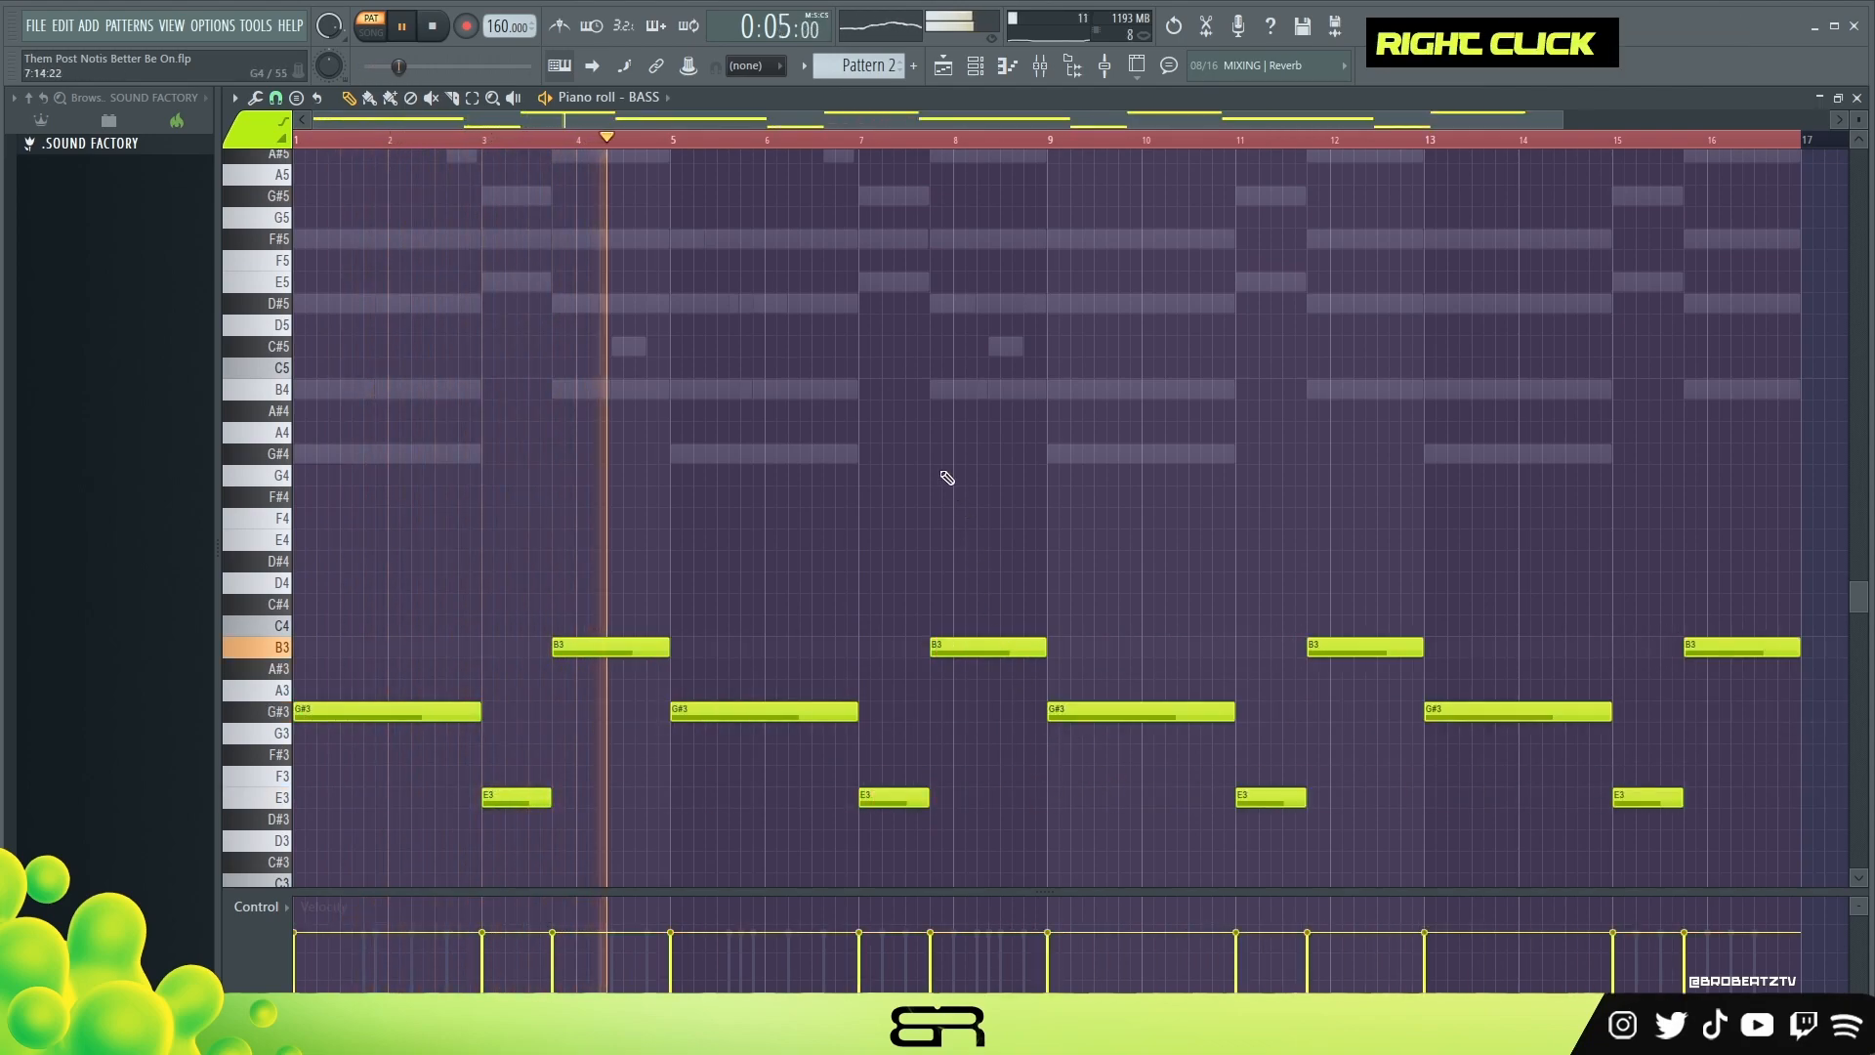
key(space)
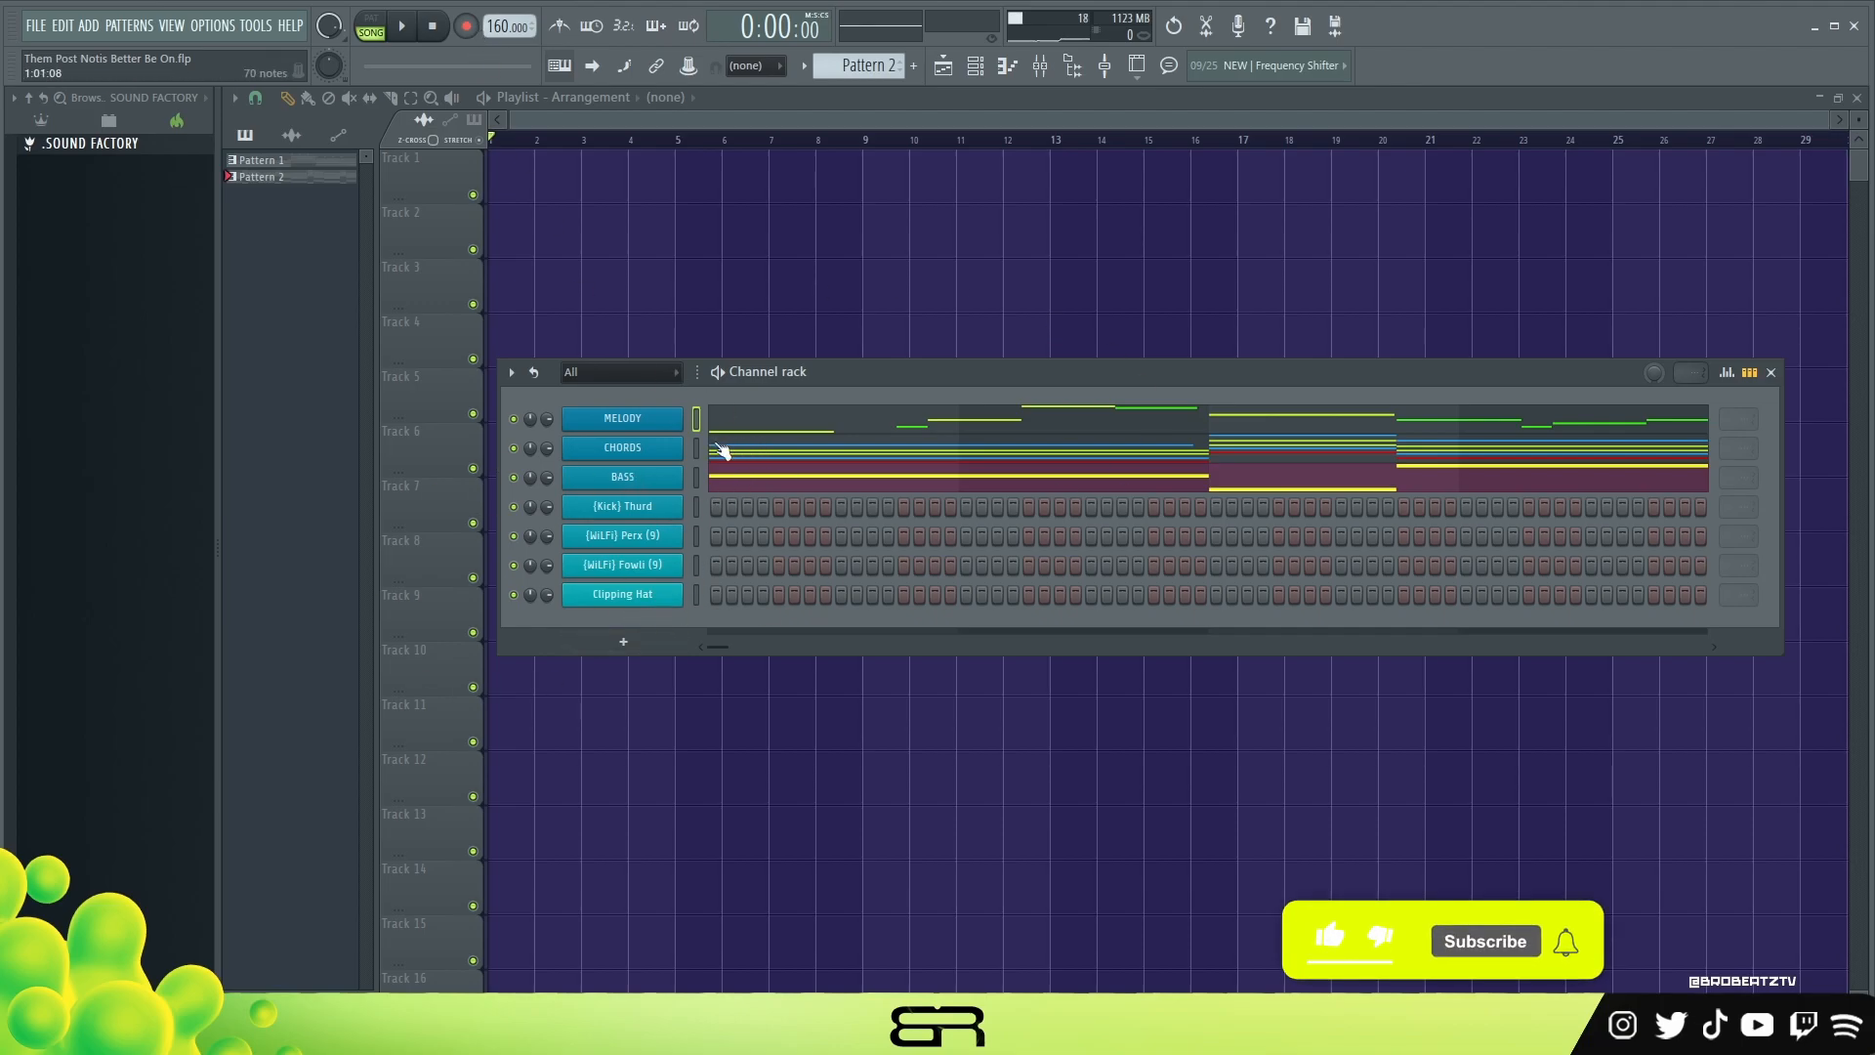
- Place Pattern 2 at bar 1 of Track 3 in the playlist and consolidate the track from the track start
drag(816, 378, 692, 353)
drag(875, 350, 865, 395)
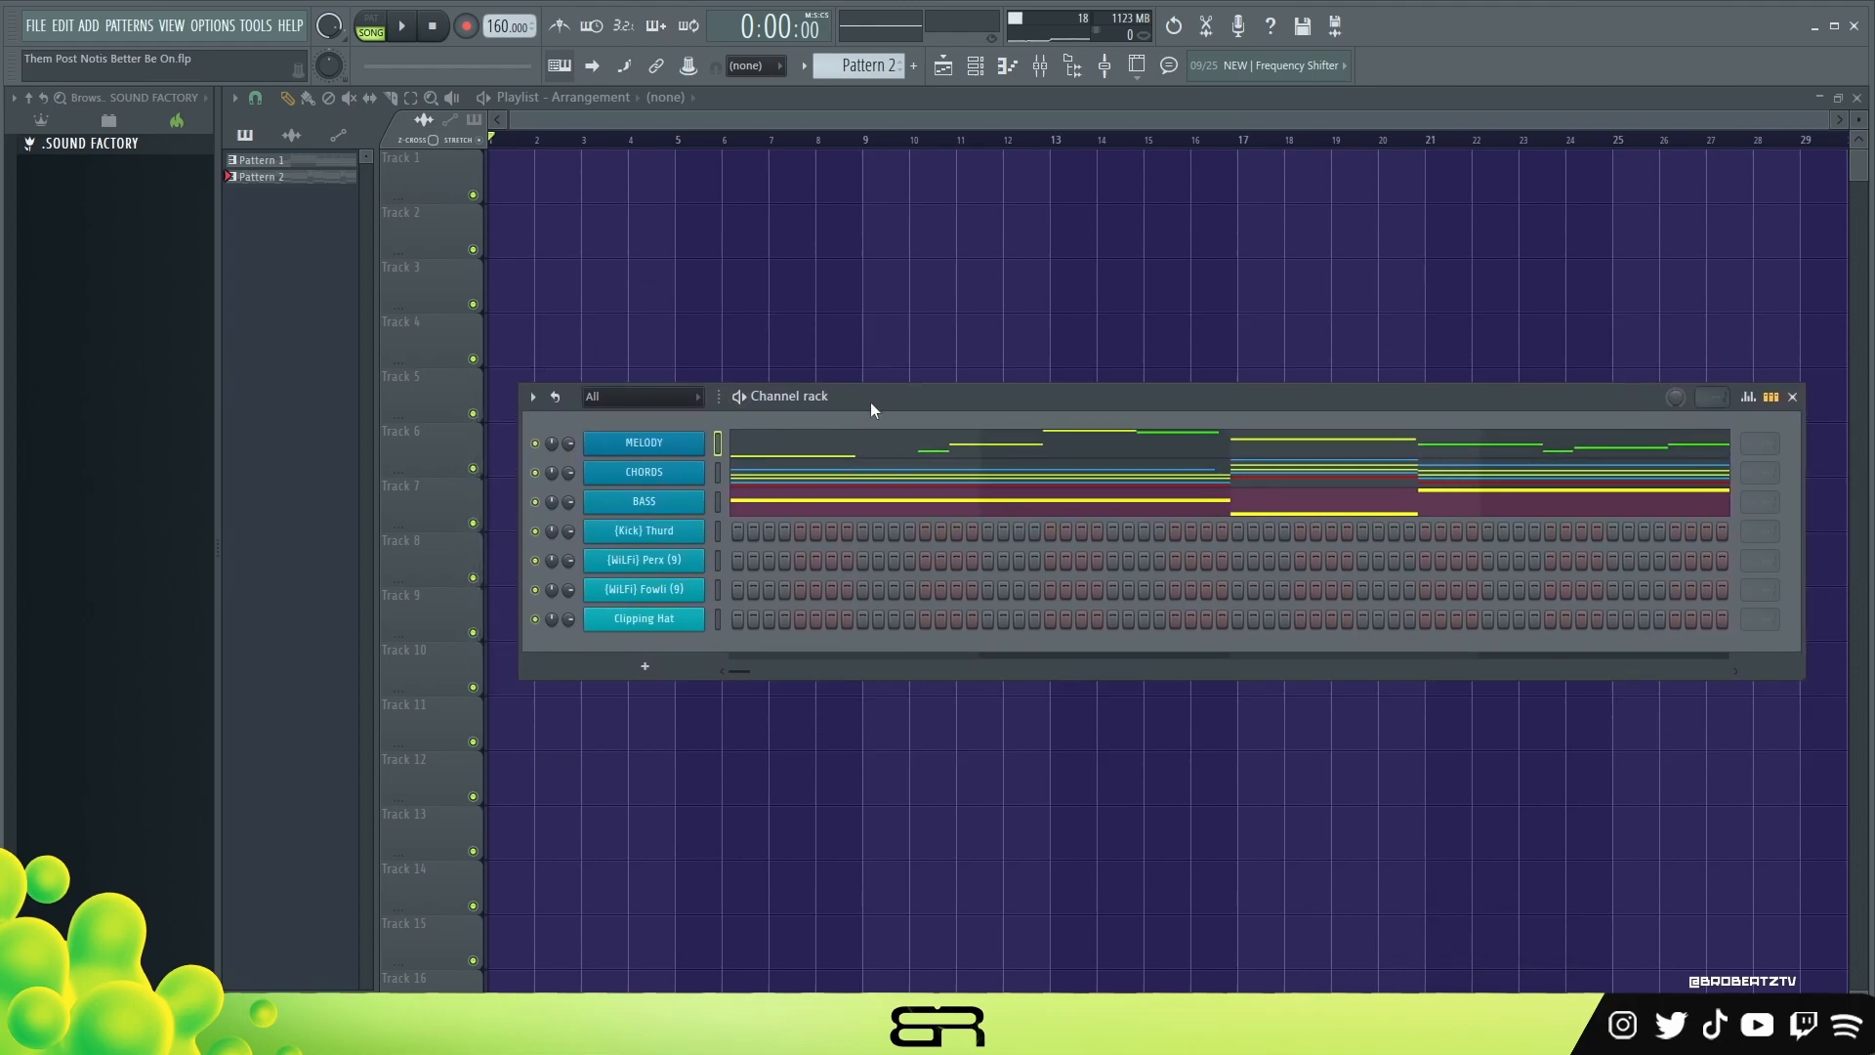
drag(256, 177, 567, 265)
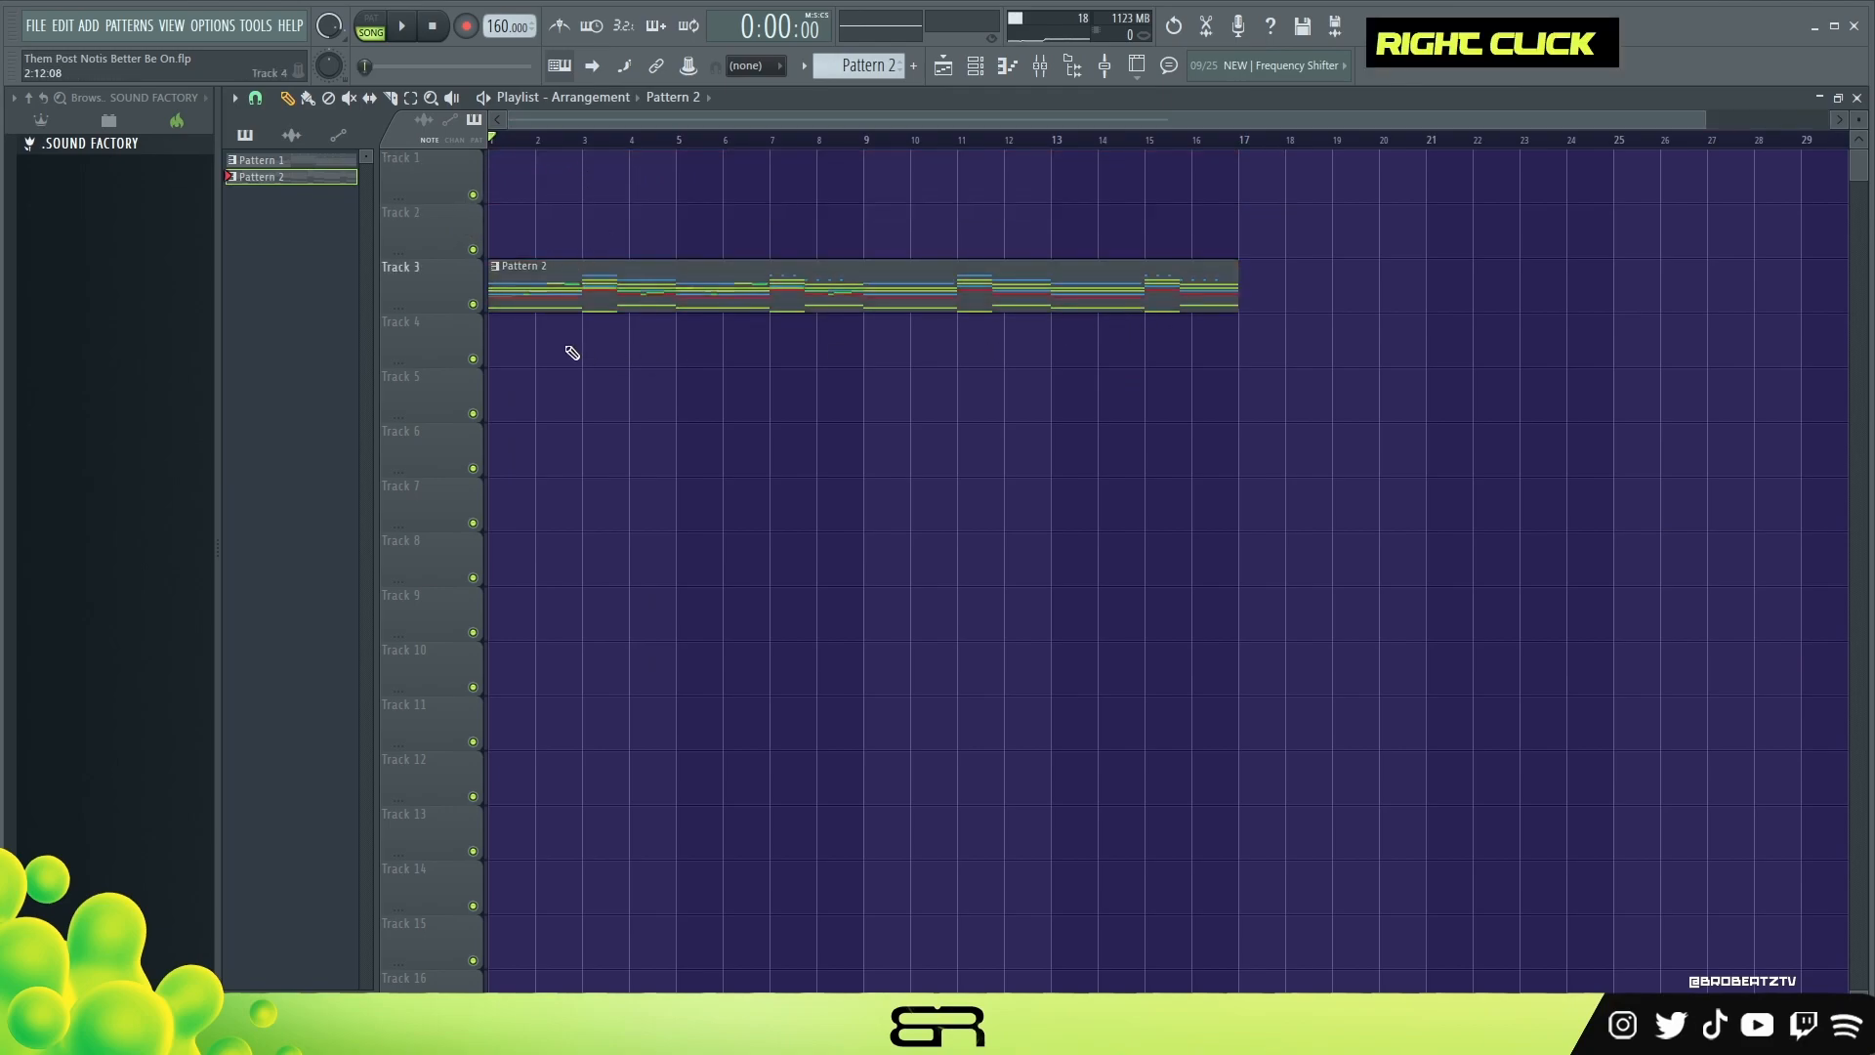
right_click(447, 283)
mouse_move(545, 559)
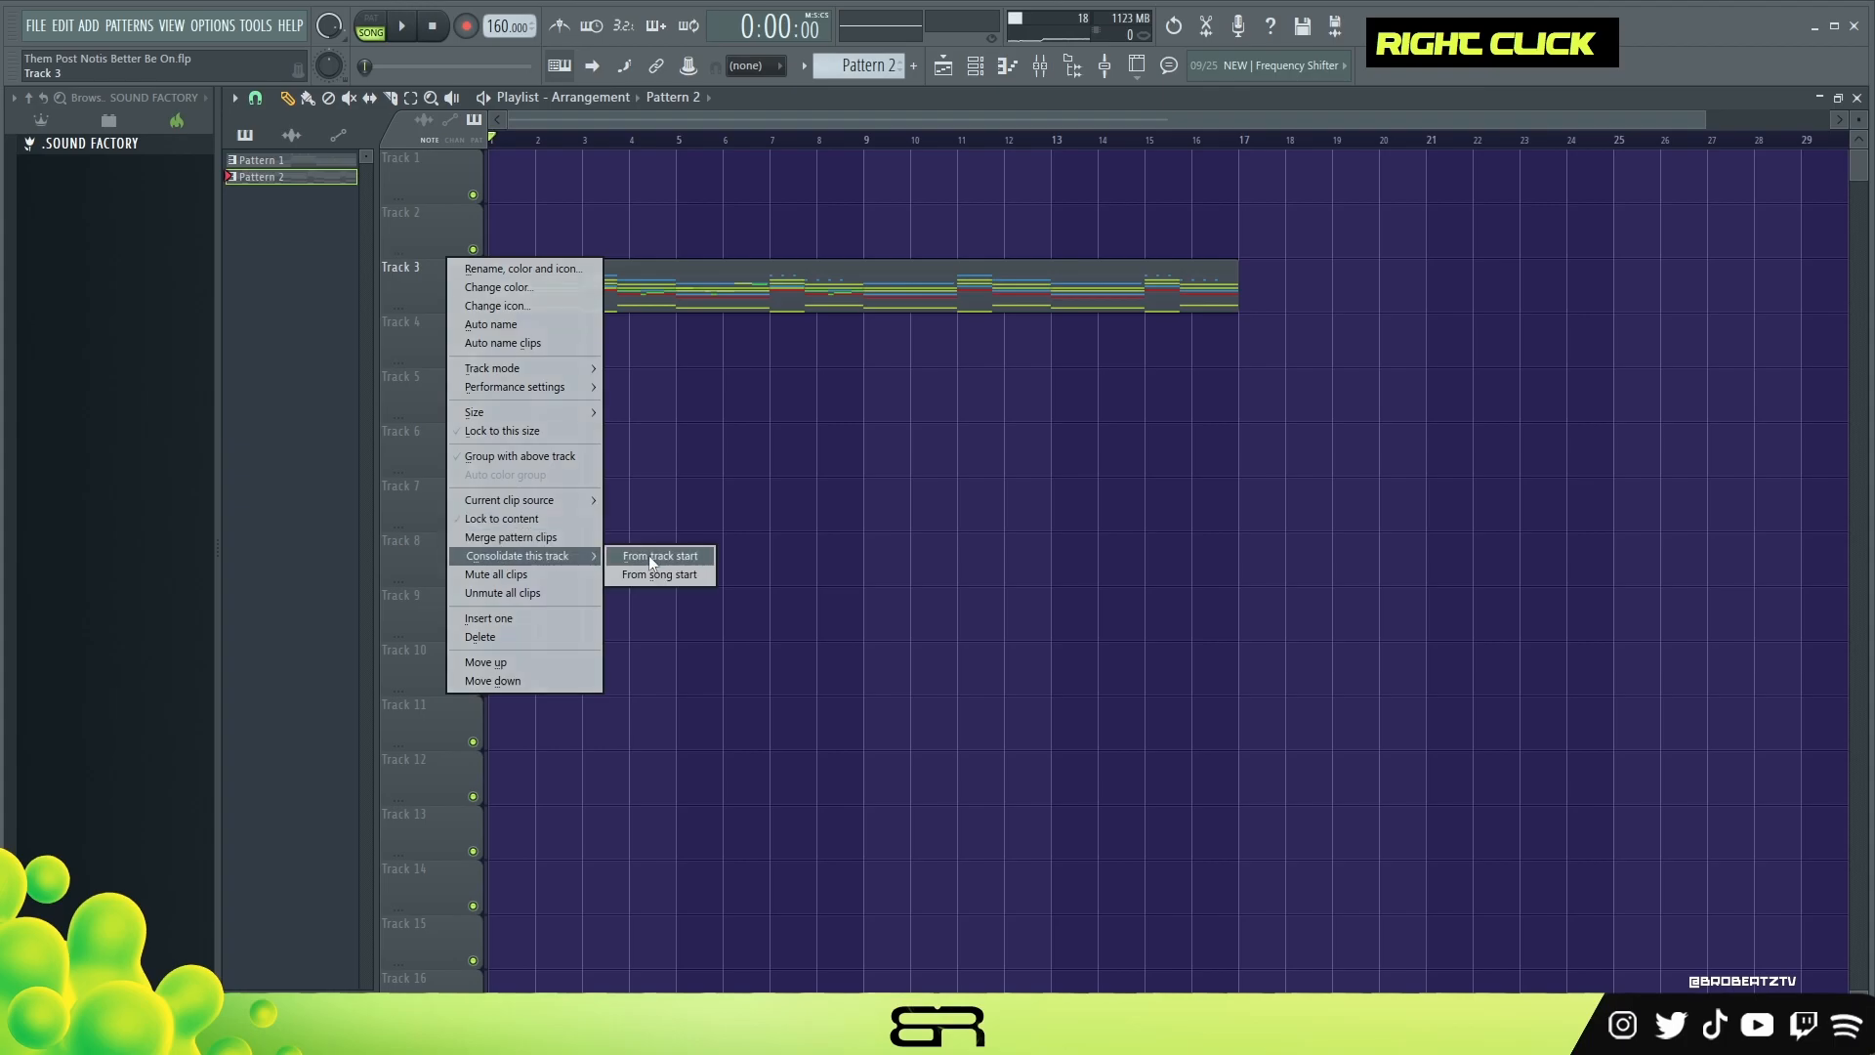
click(648, 554)
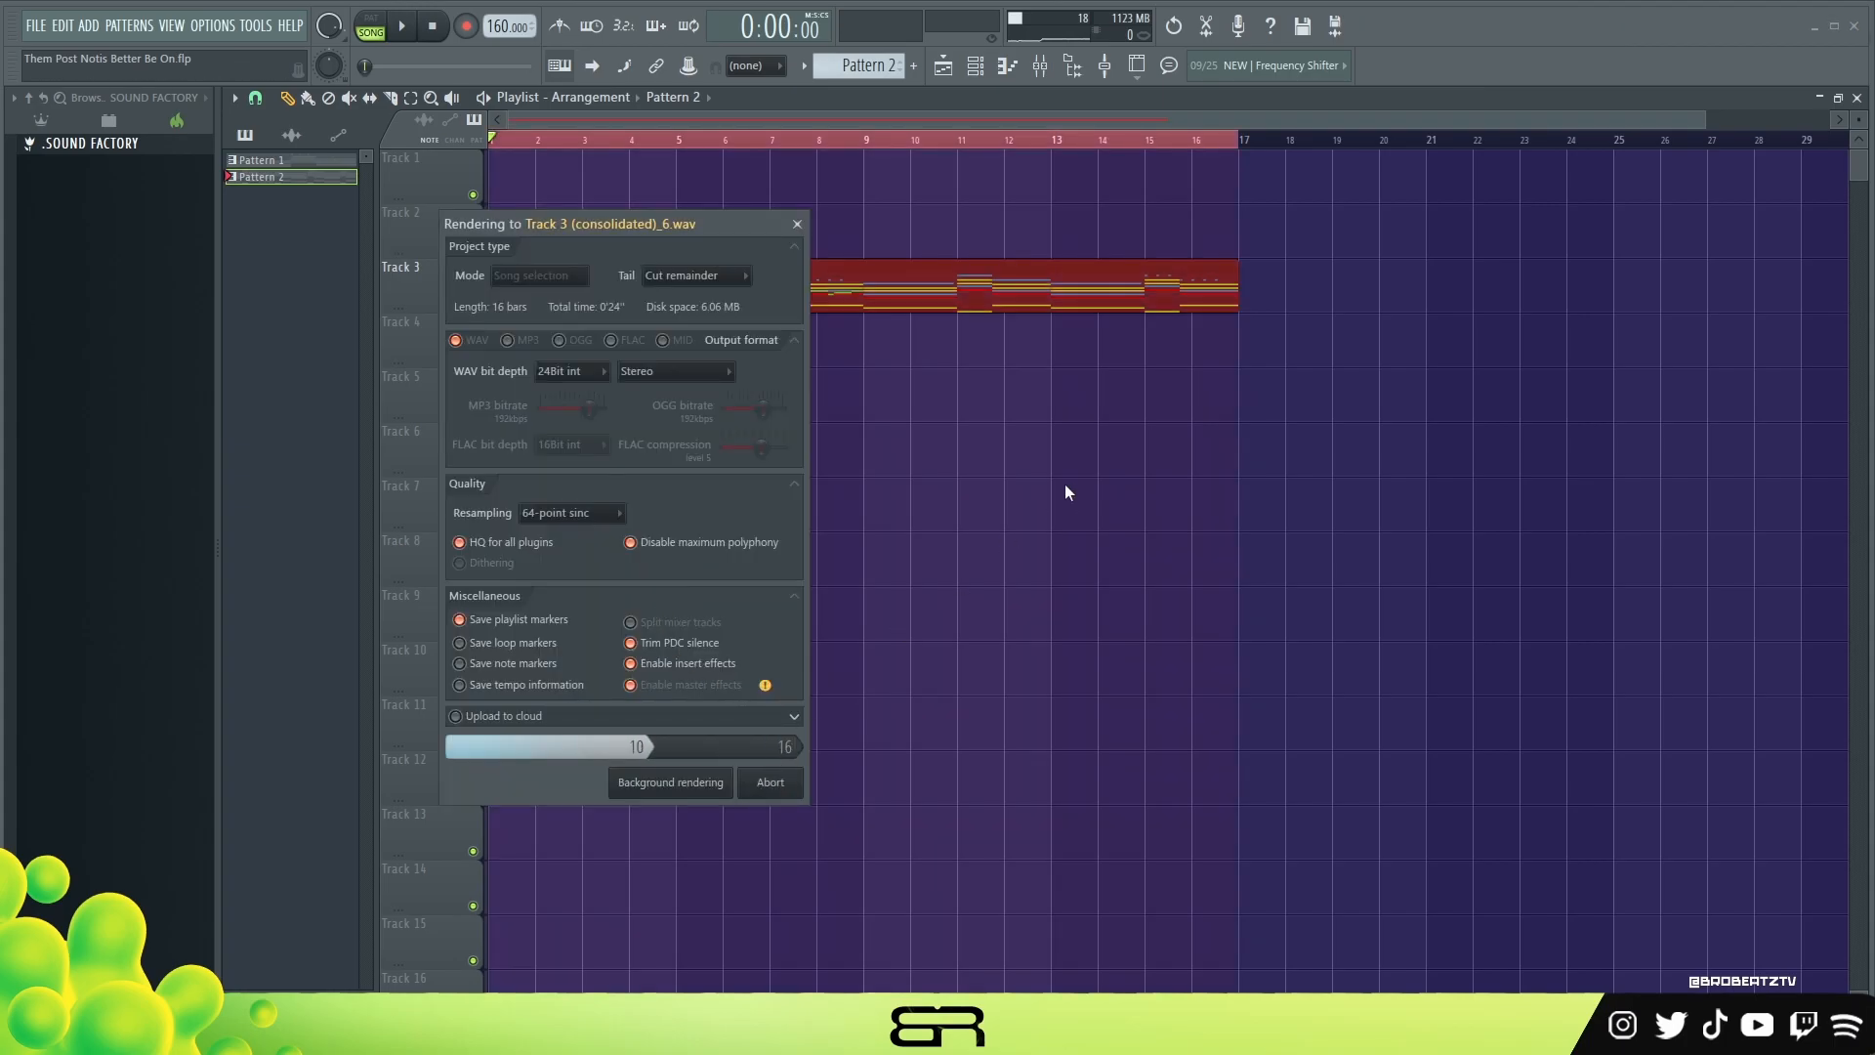
- Rename the consolidated audio clip as S and colour it red
right_click(272, 163)
click(336, 232)
text(S)
key(Return)
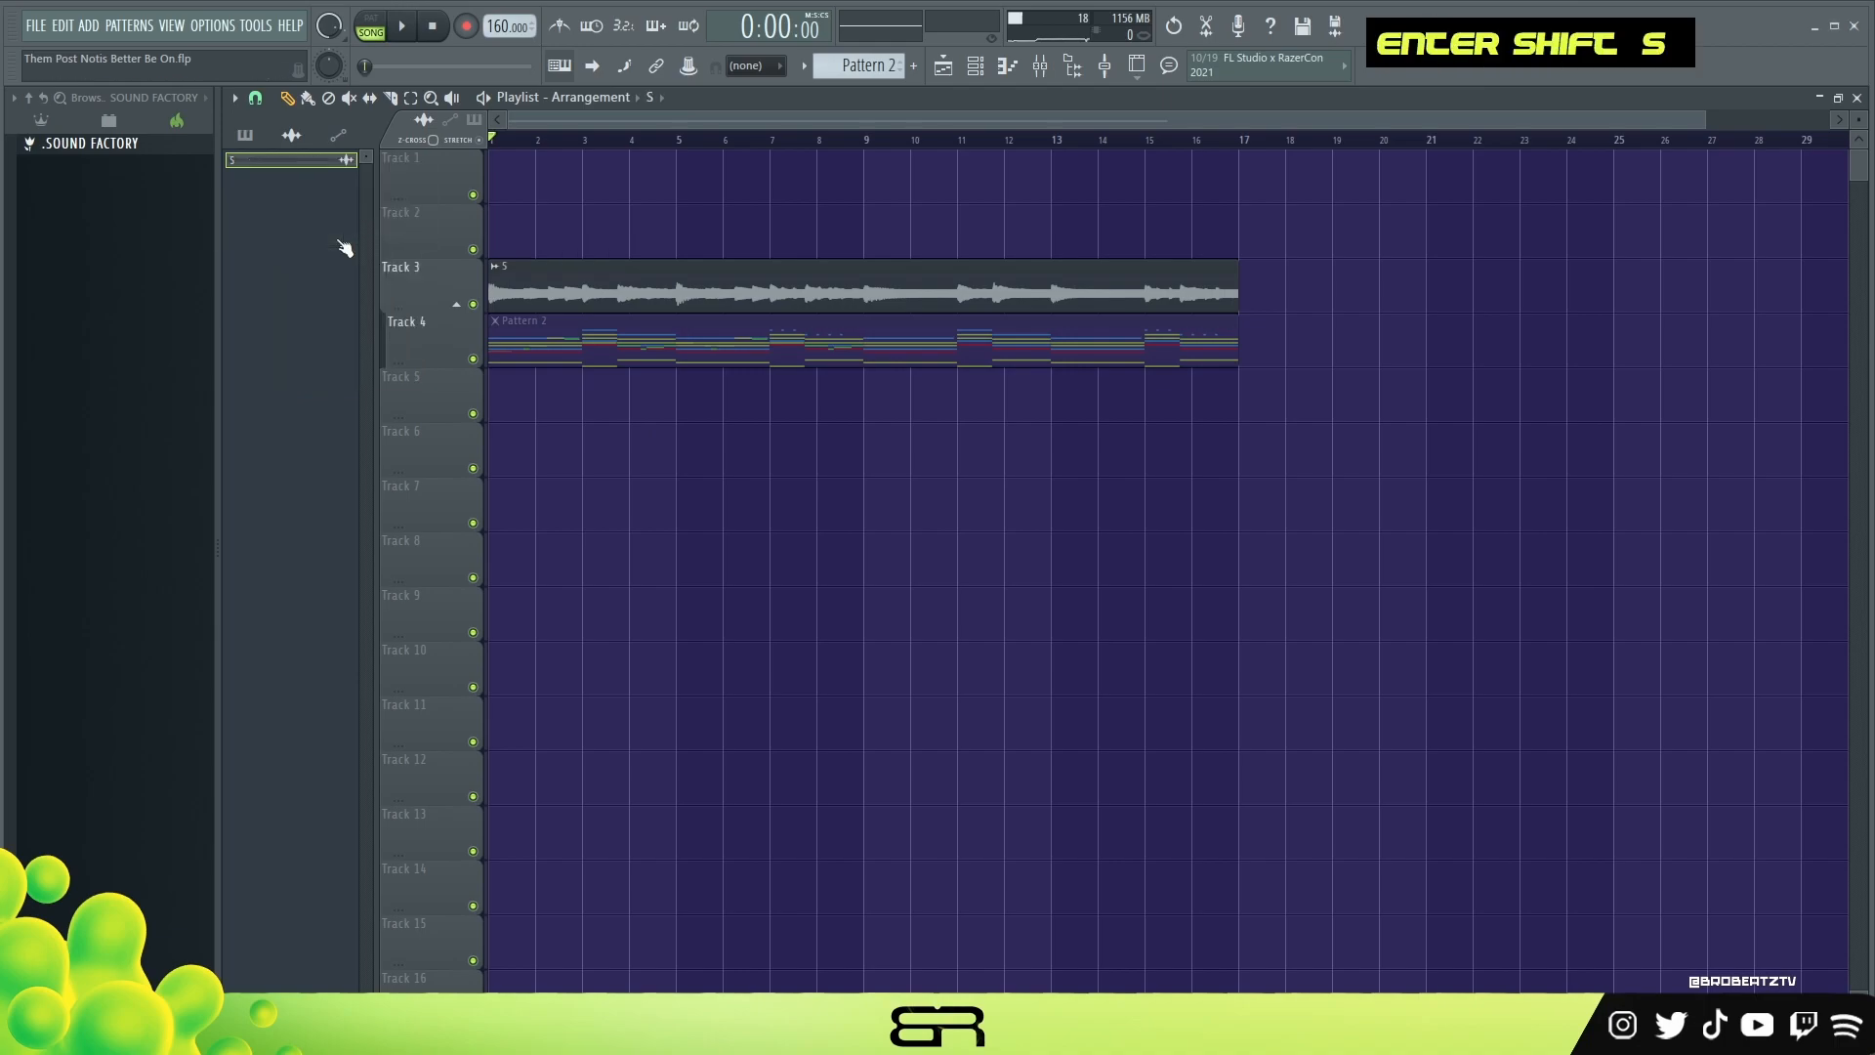
right_click(313, 164)
click(356, 259)
mouse_move(454, 381)
mouse_down()
mouse_move(458, 339)
mouse_move(427, 312)
mouse_move(453, 285)
mouse_up()
click(622, 355)
click(619, 674)
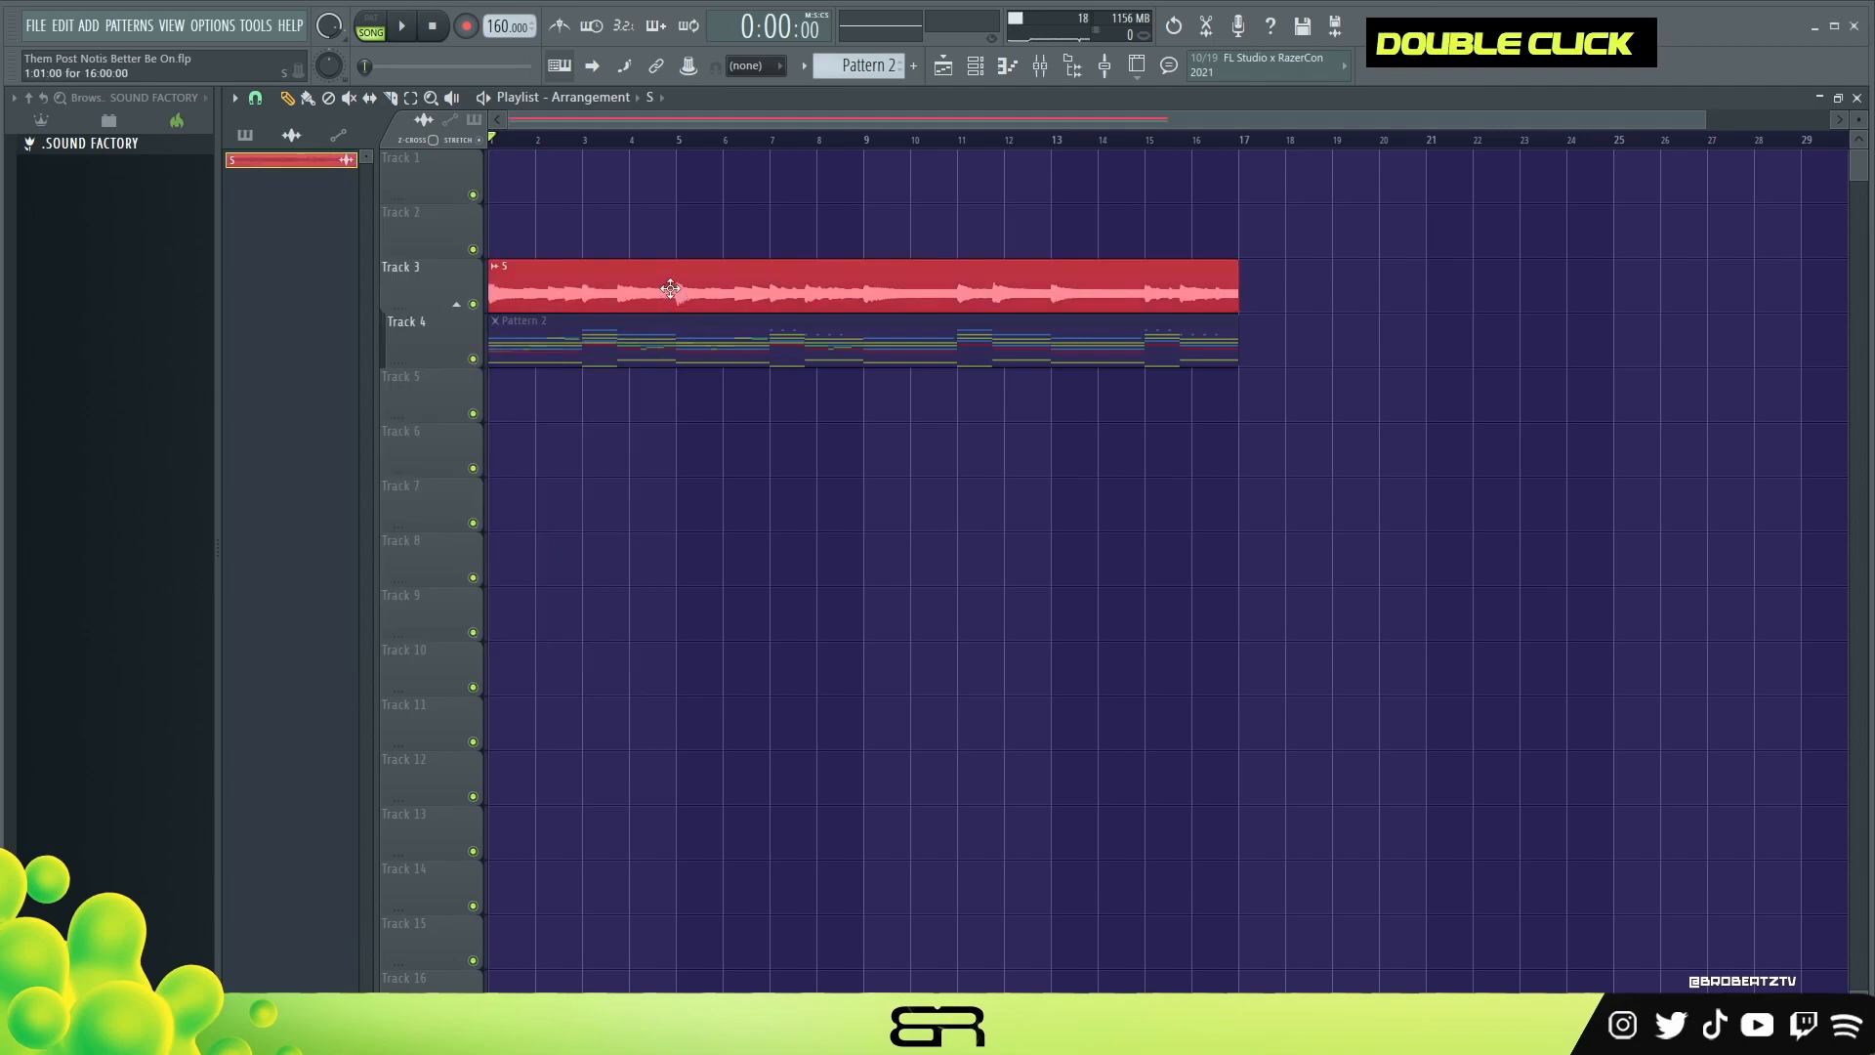
- Move the S clip to Track 1, collapse the muted Pattern 2 track under Track 3, and play the clip back
drag(630, 278, 628, 156)
mouse_move(515, 337)
mouse_down()
mouse_move(511, 225)
mouse_move(507, 355)
mouse_up()
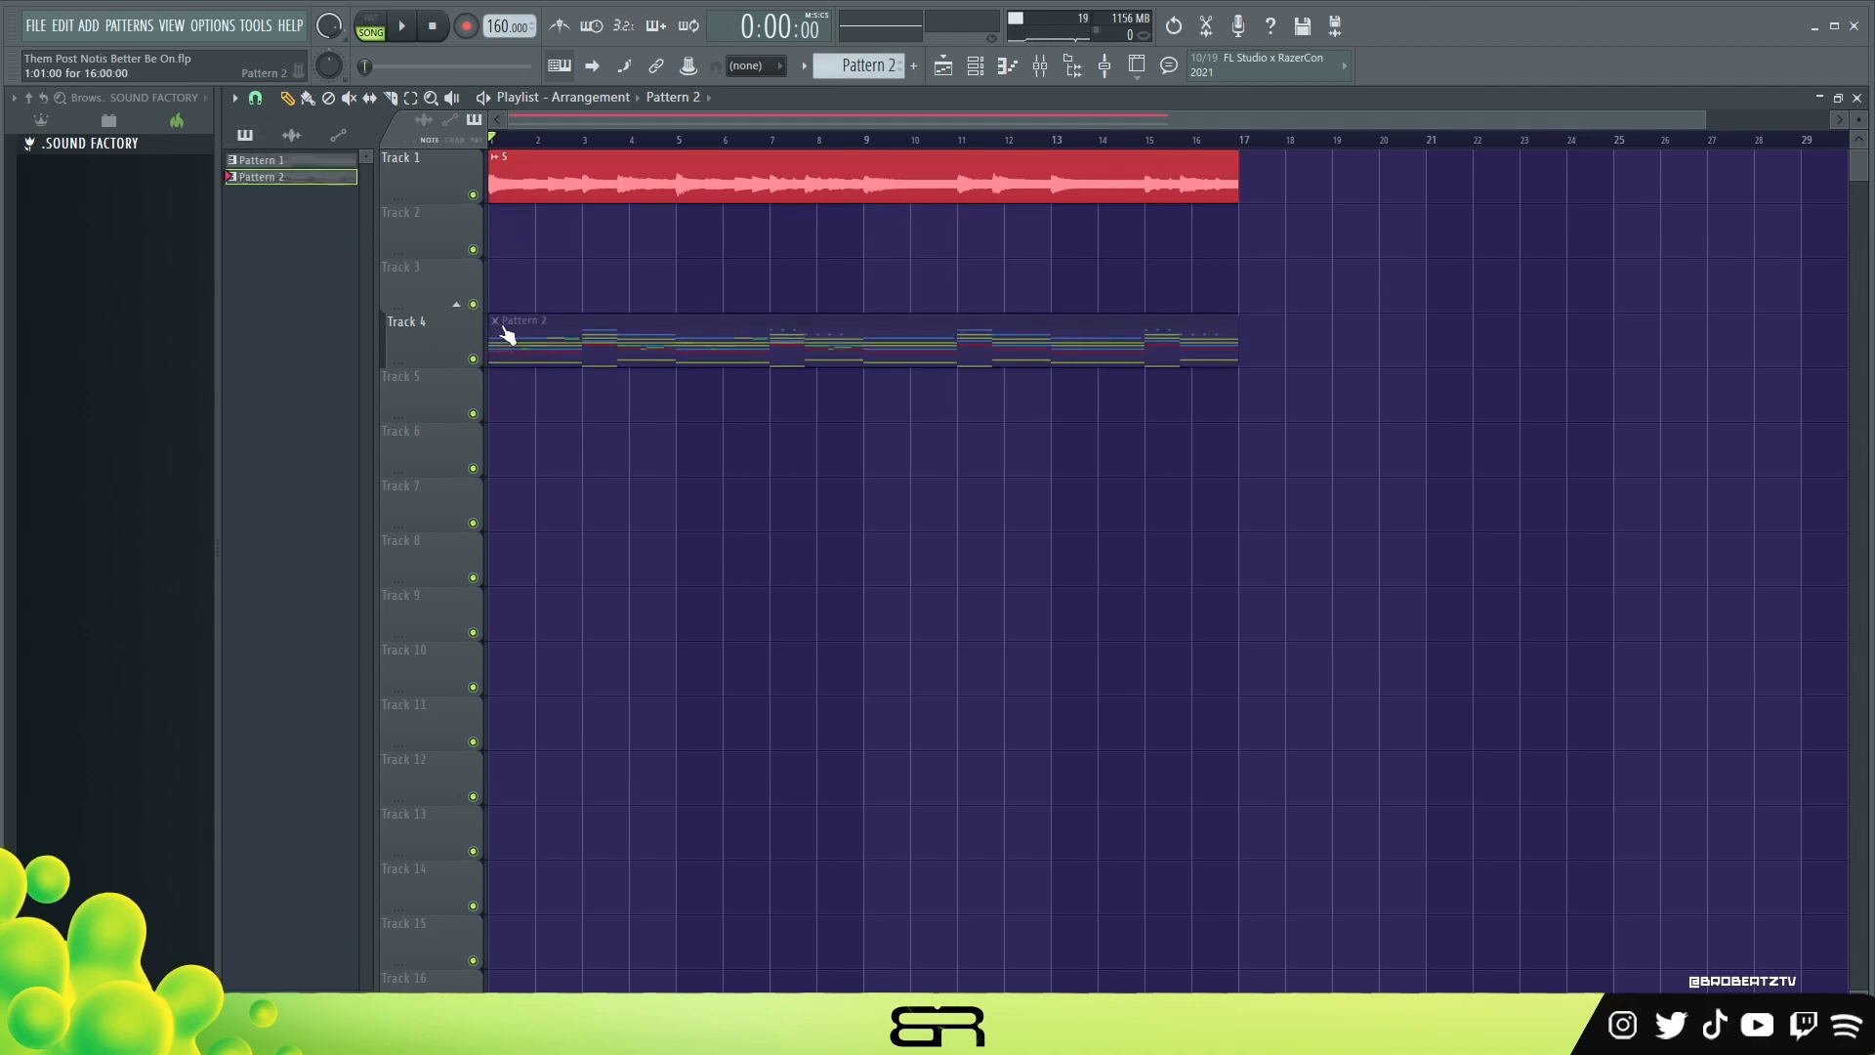
click(463, 313)
scroll(591, 374, up, 1)
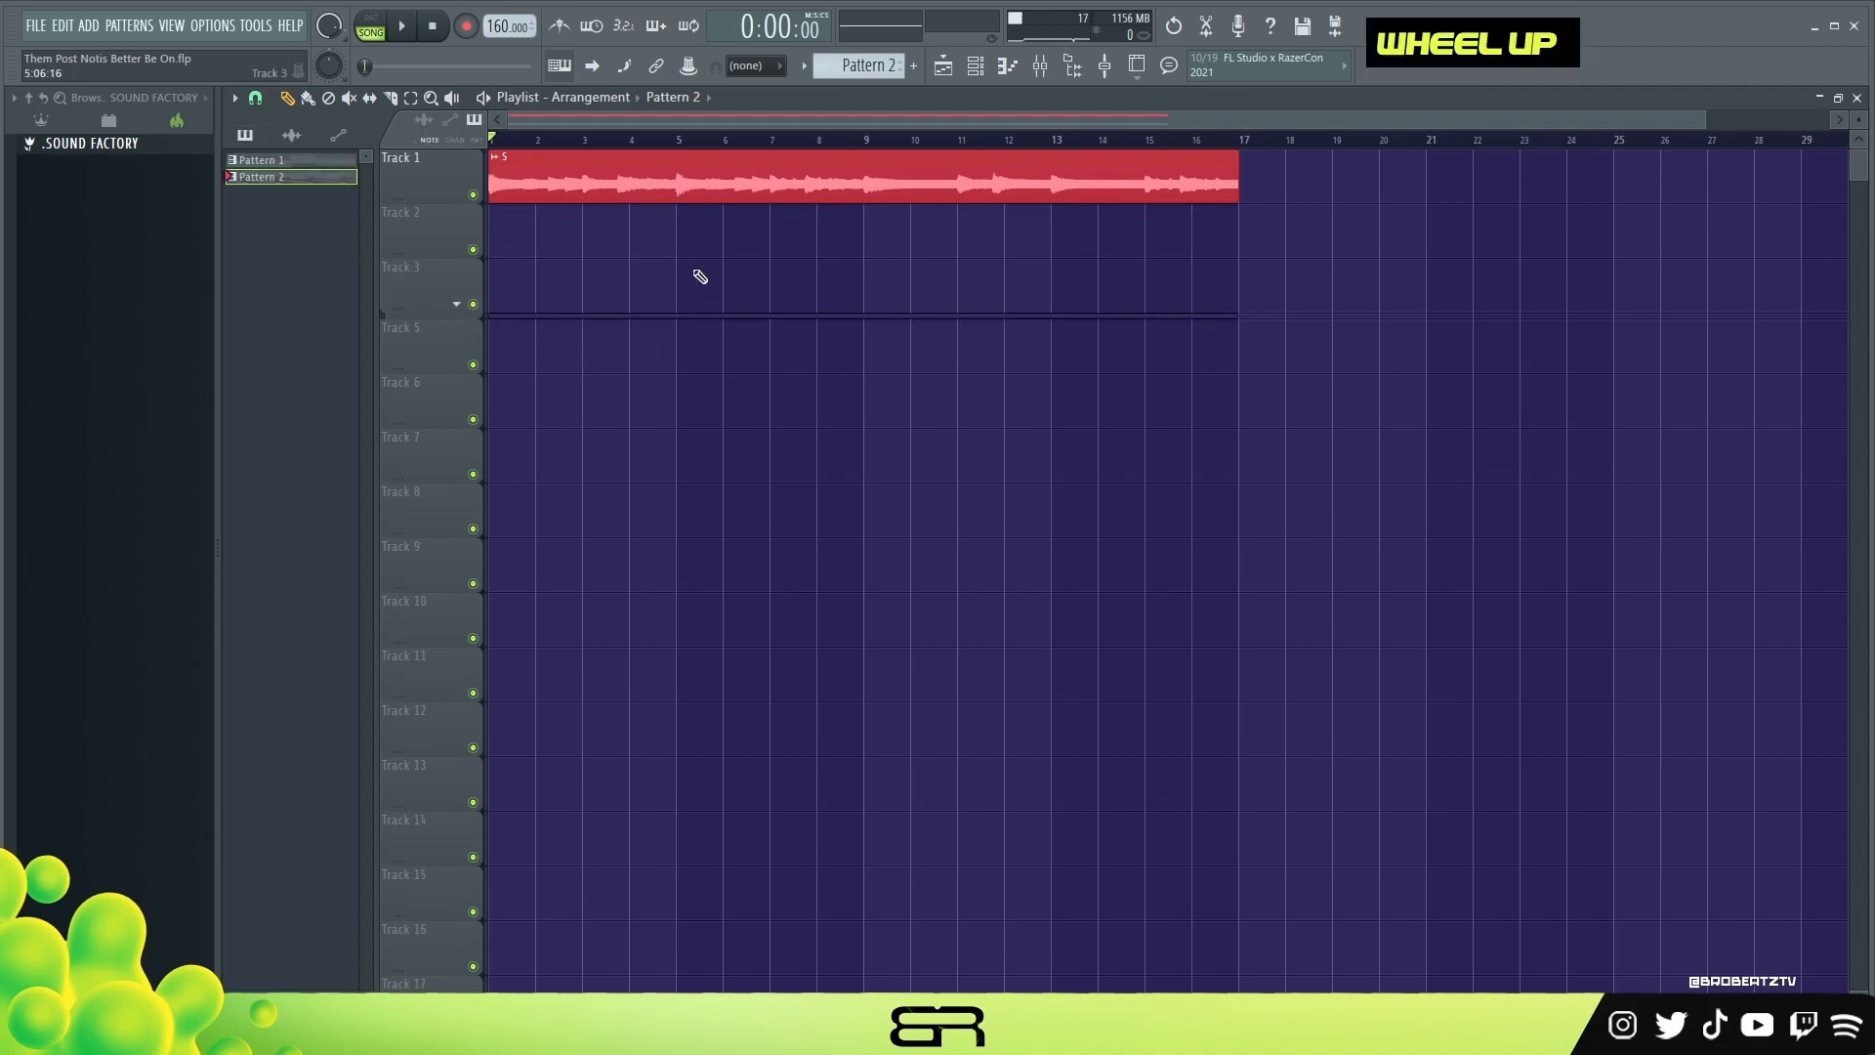
key(space)
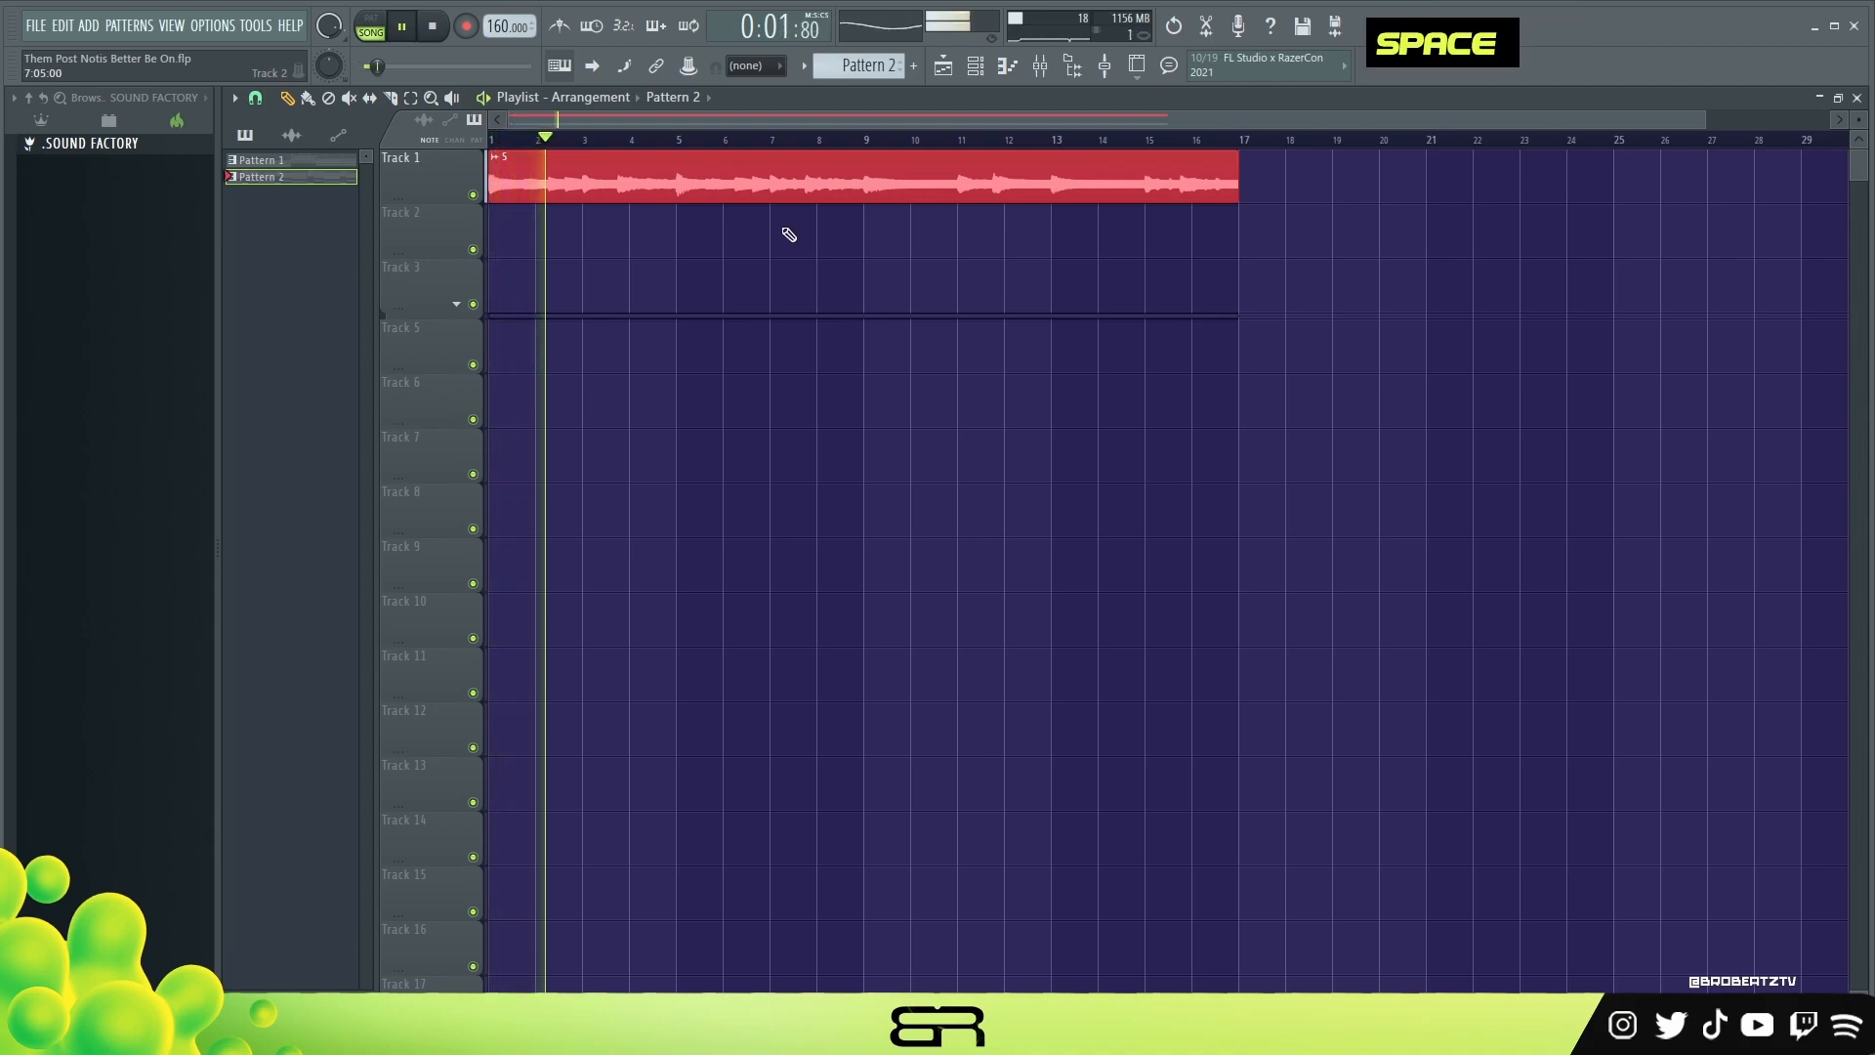
key(space)
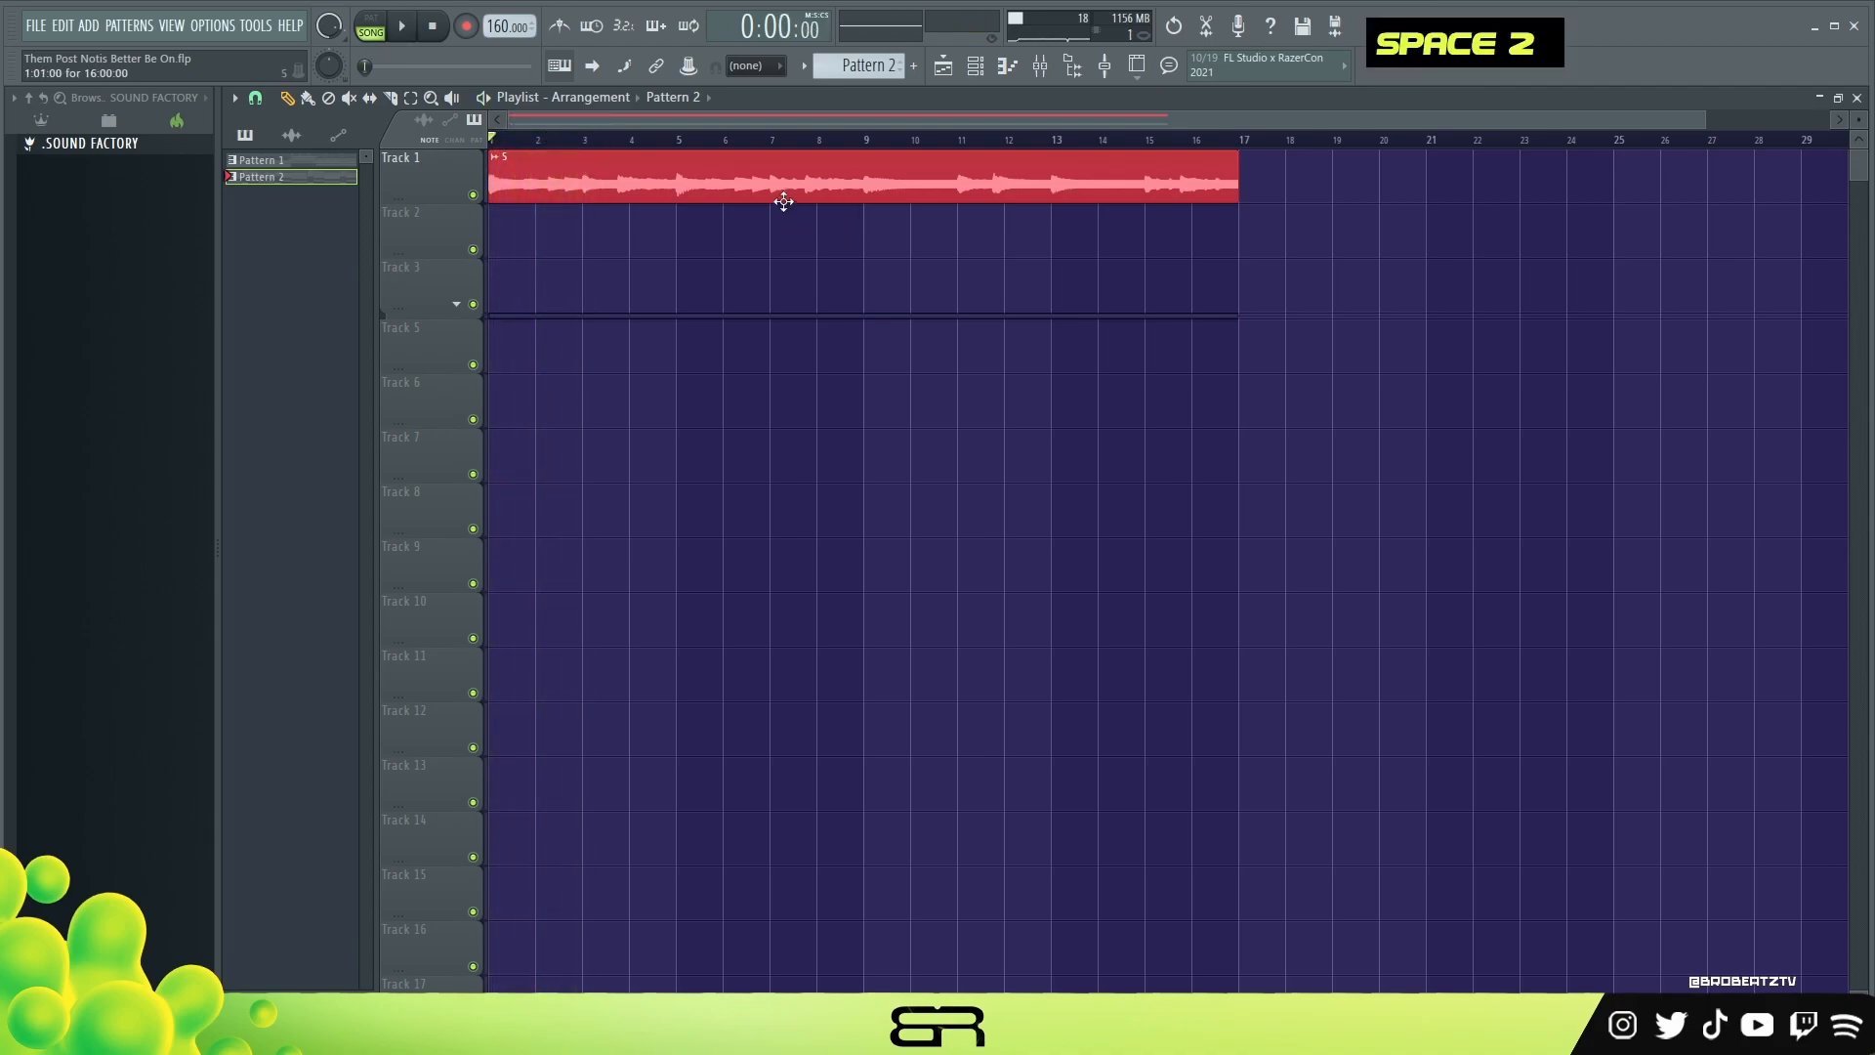
- Fit the S clip's time stretching to four bars and set the project tempo to 70 BPM
double_click(576, 187)
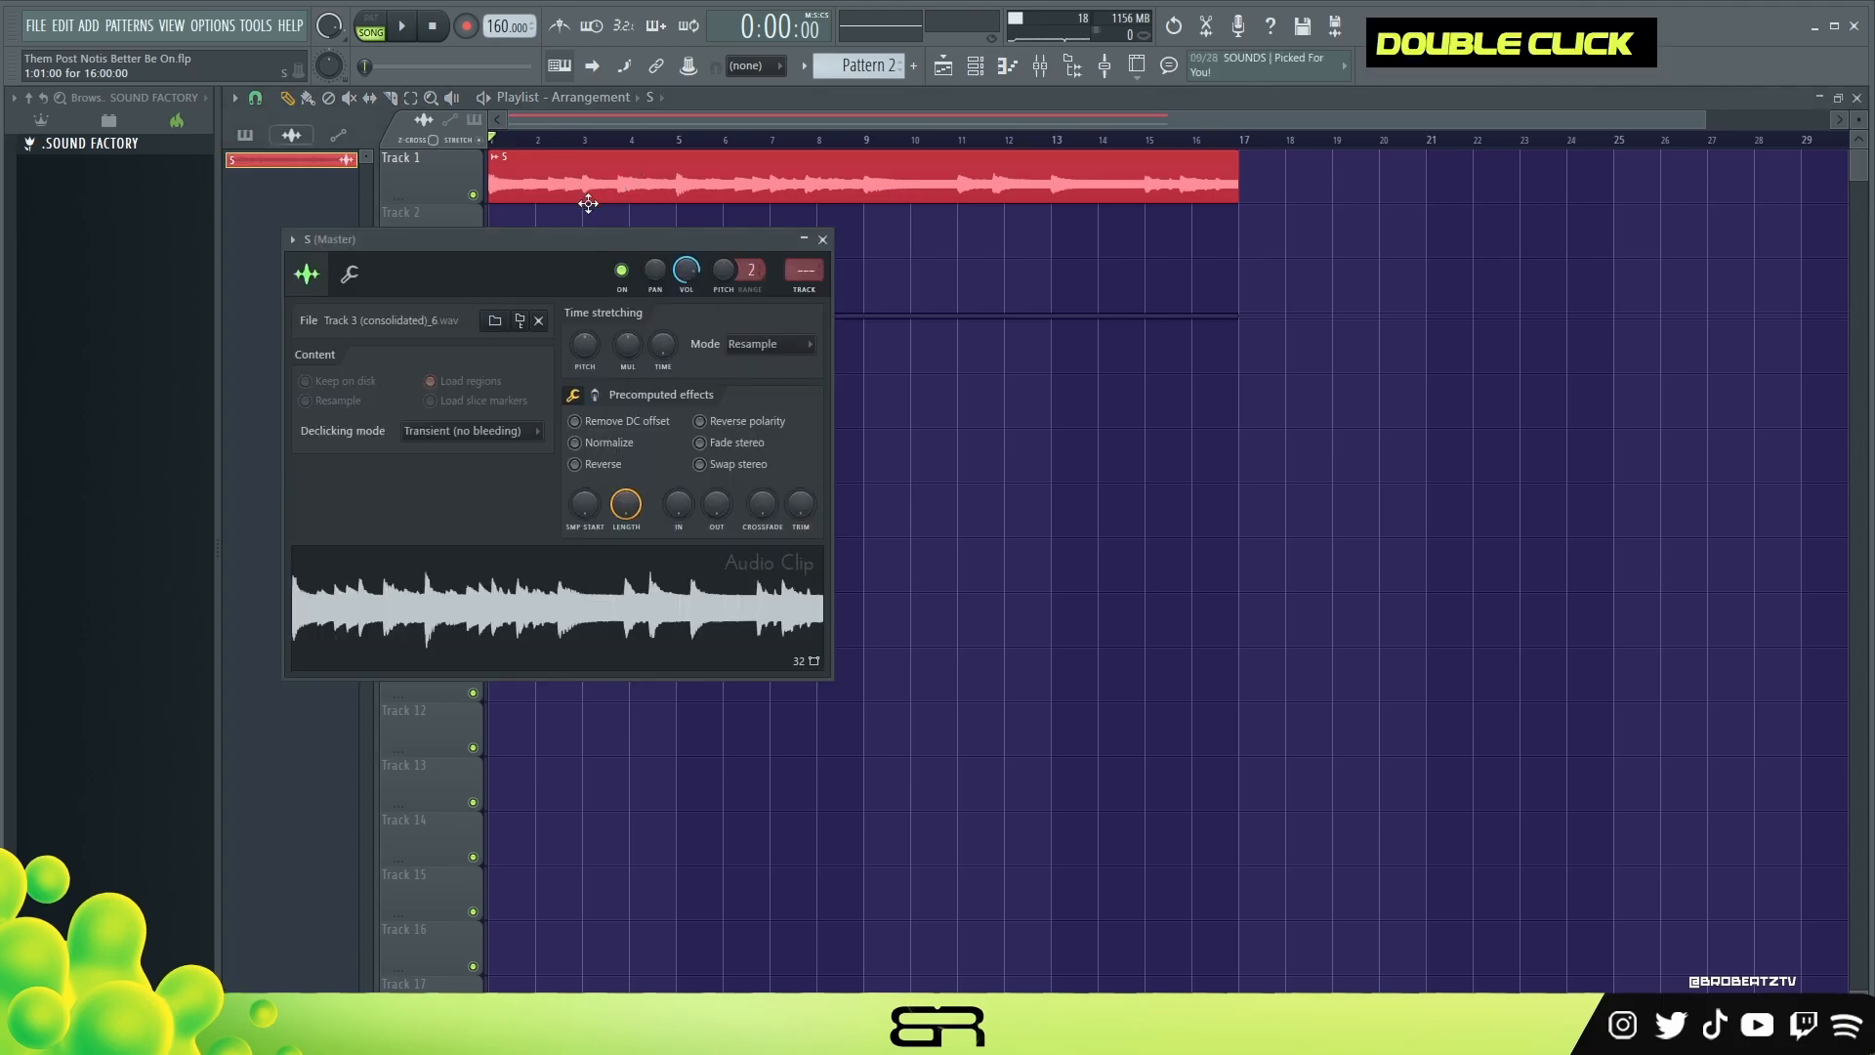
right_click(670, 355)
click(721, 515)
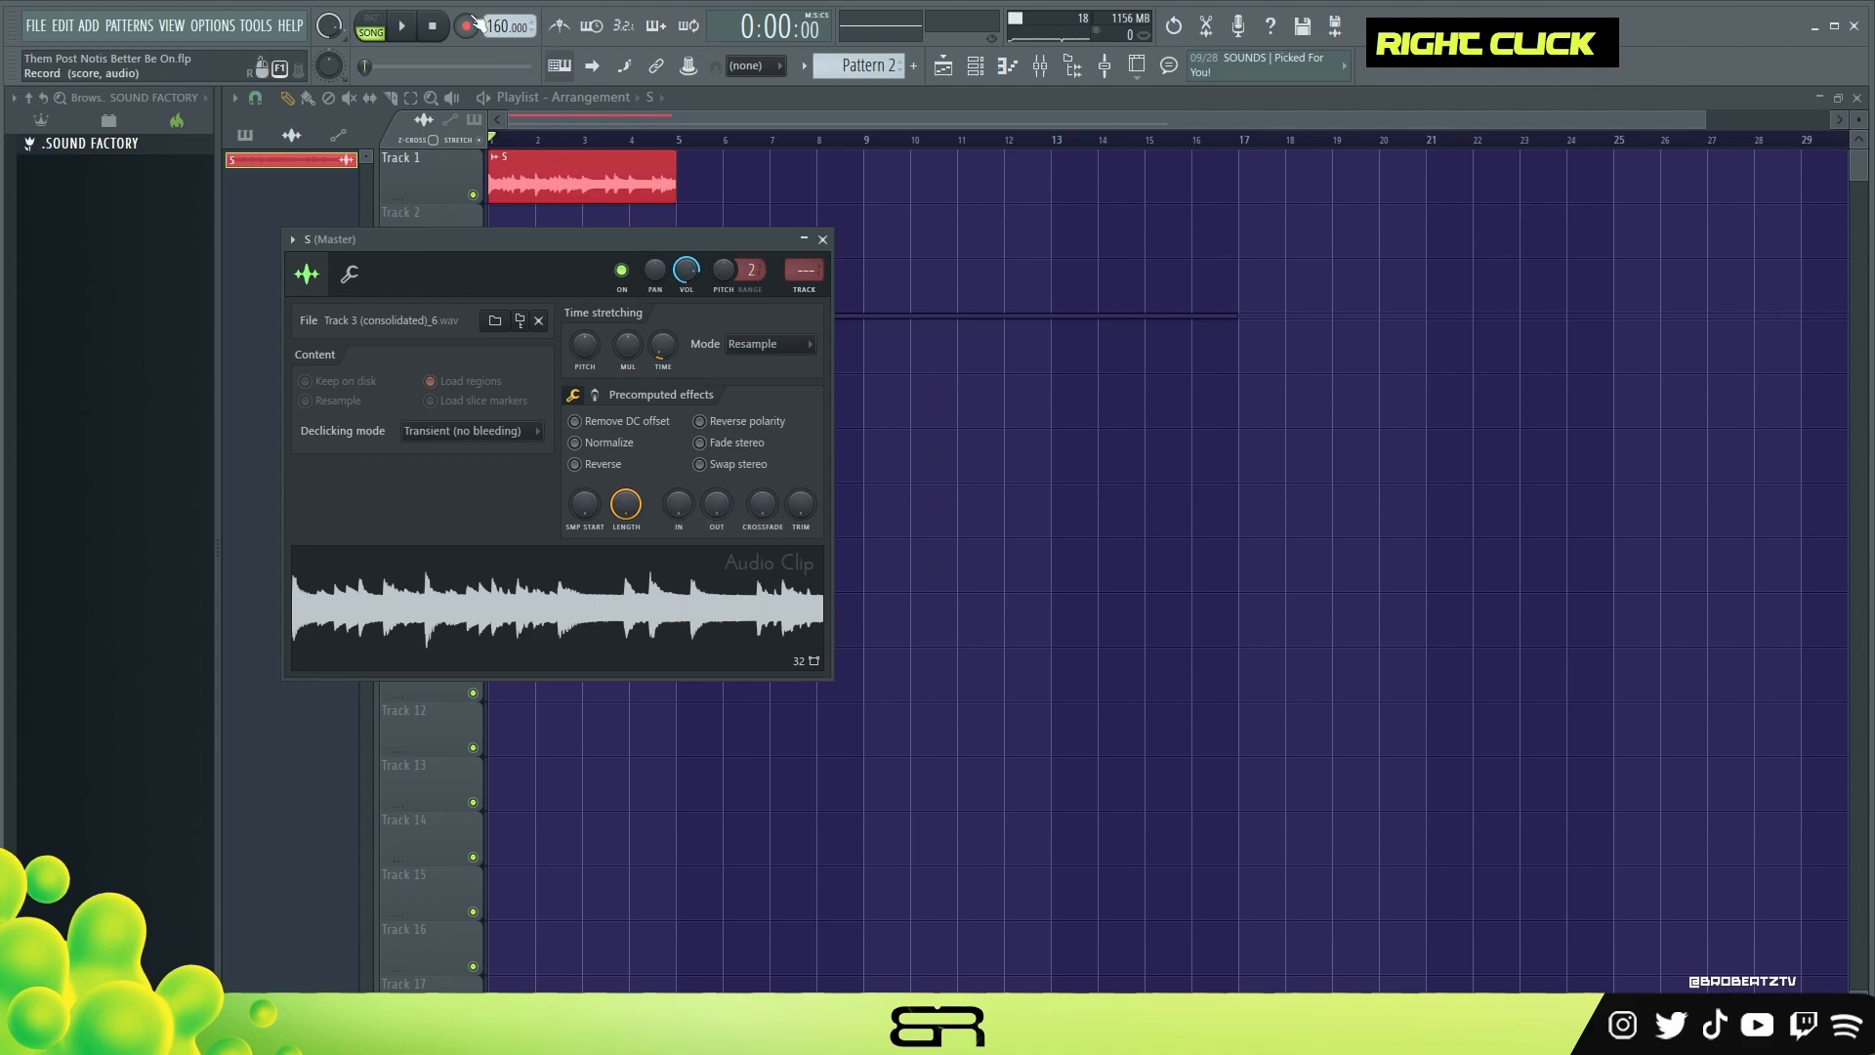
drag(497, 26, 497, 44)
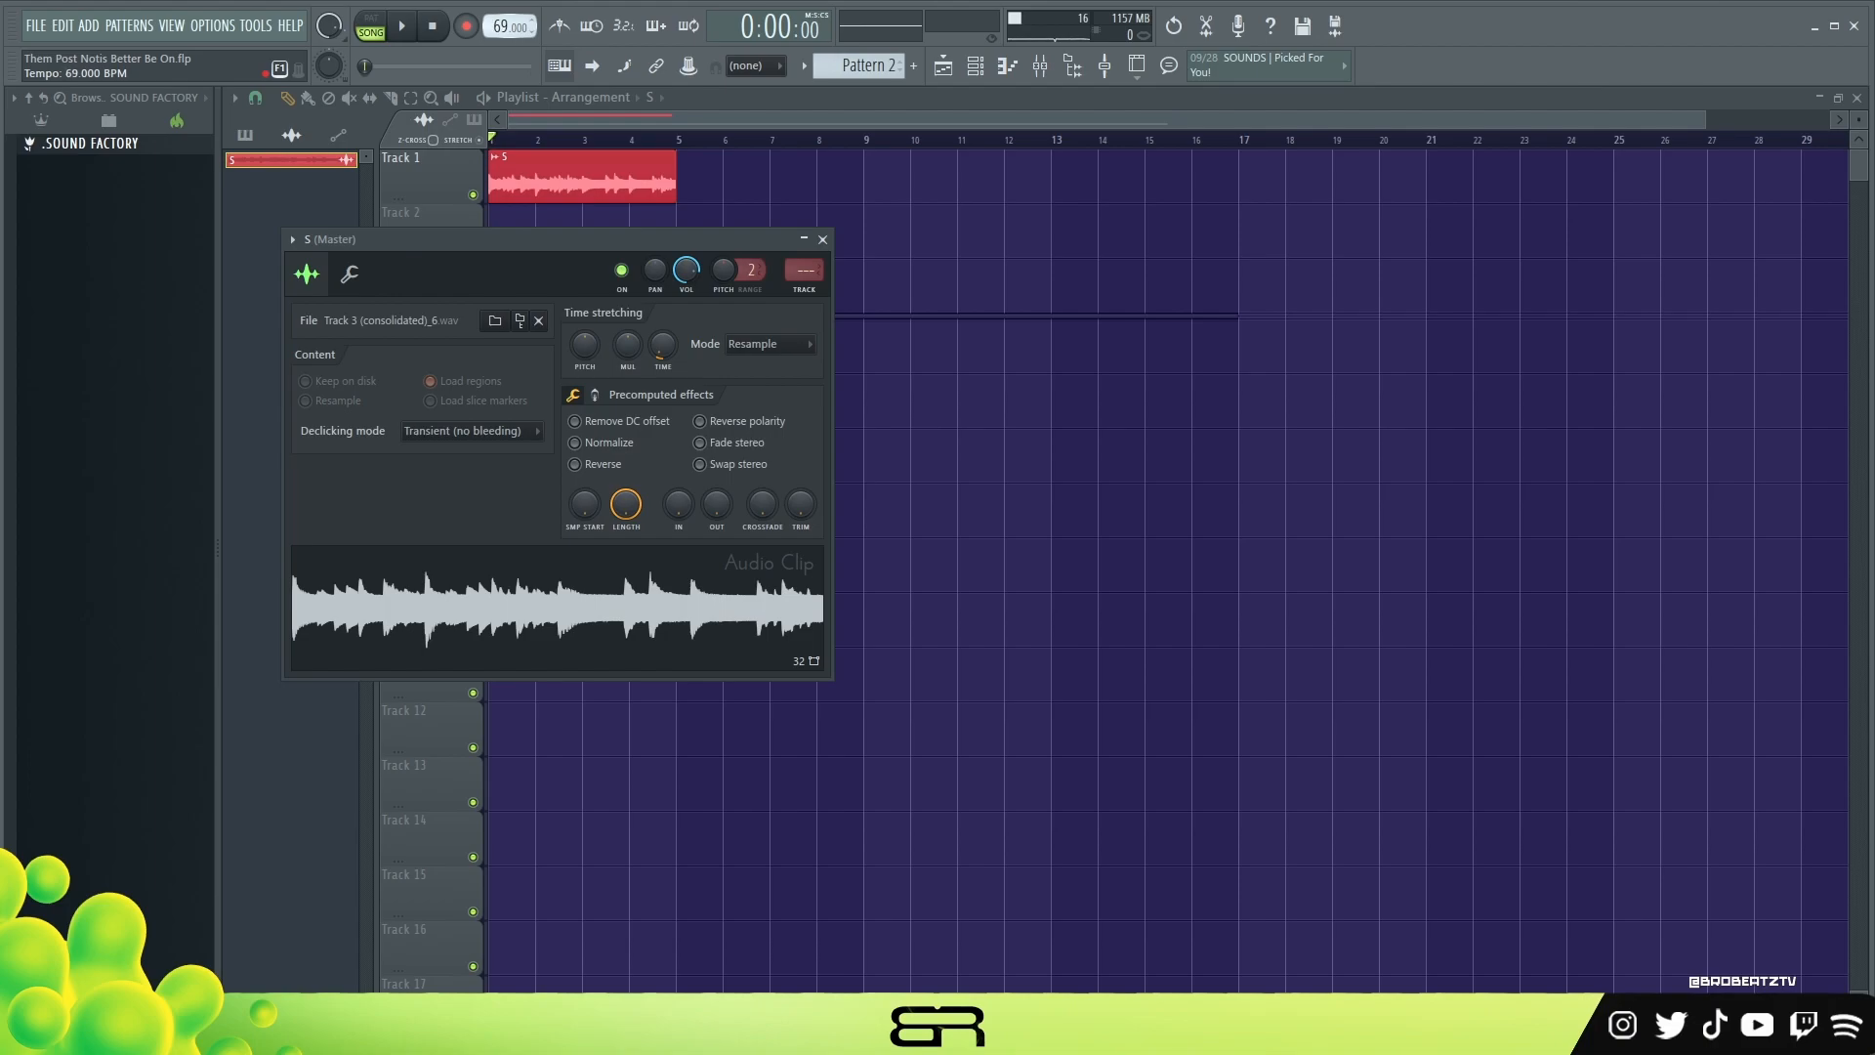
click(823, 240)
- Stretch the S clip to eight bars, ending at bar 9, and play back the slowed sample
drag(683, 175, 865, 202)
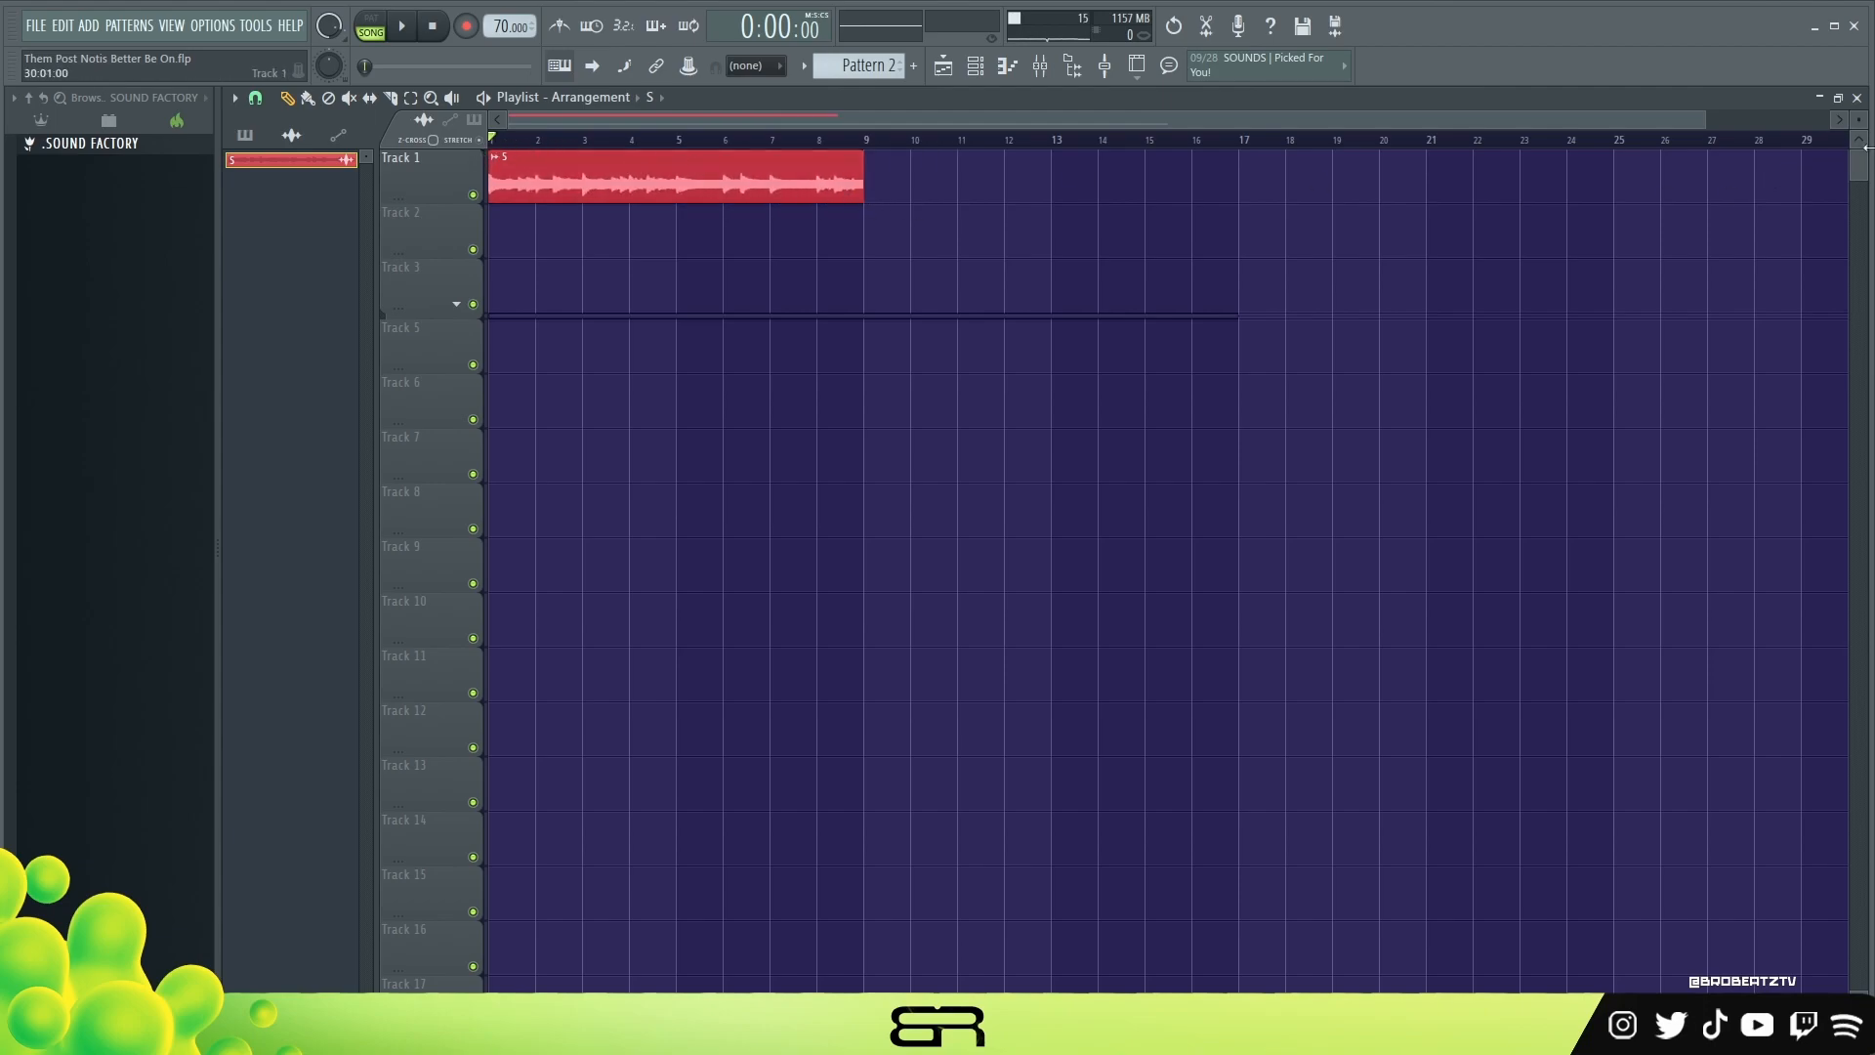
scroll(482, 147, up, 3)
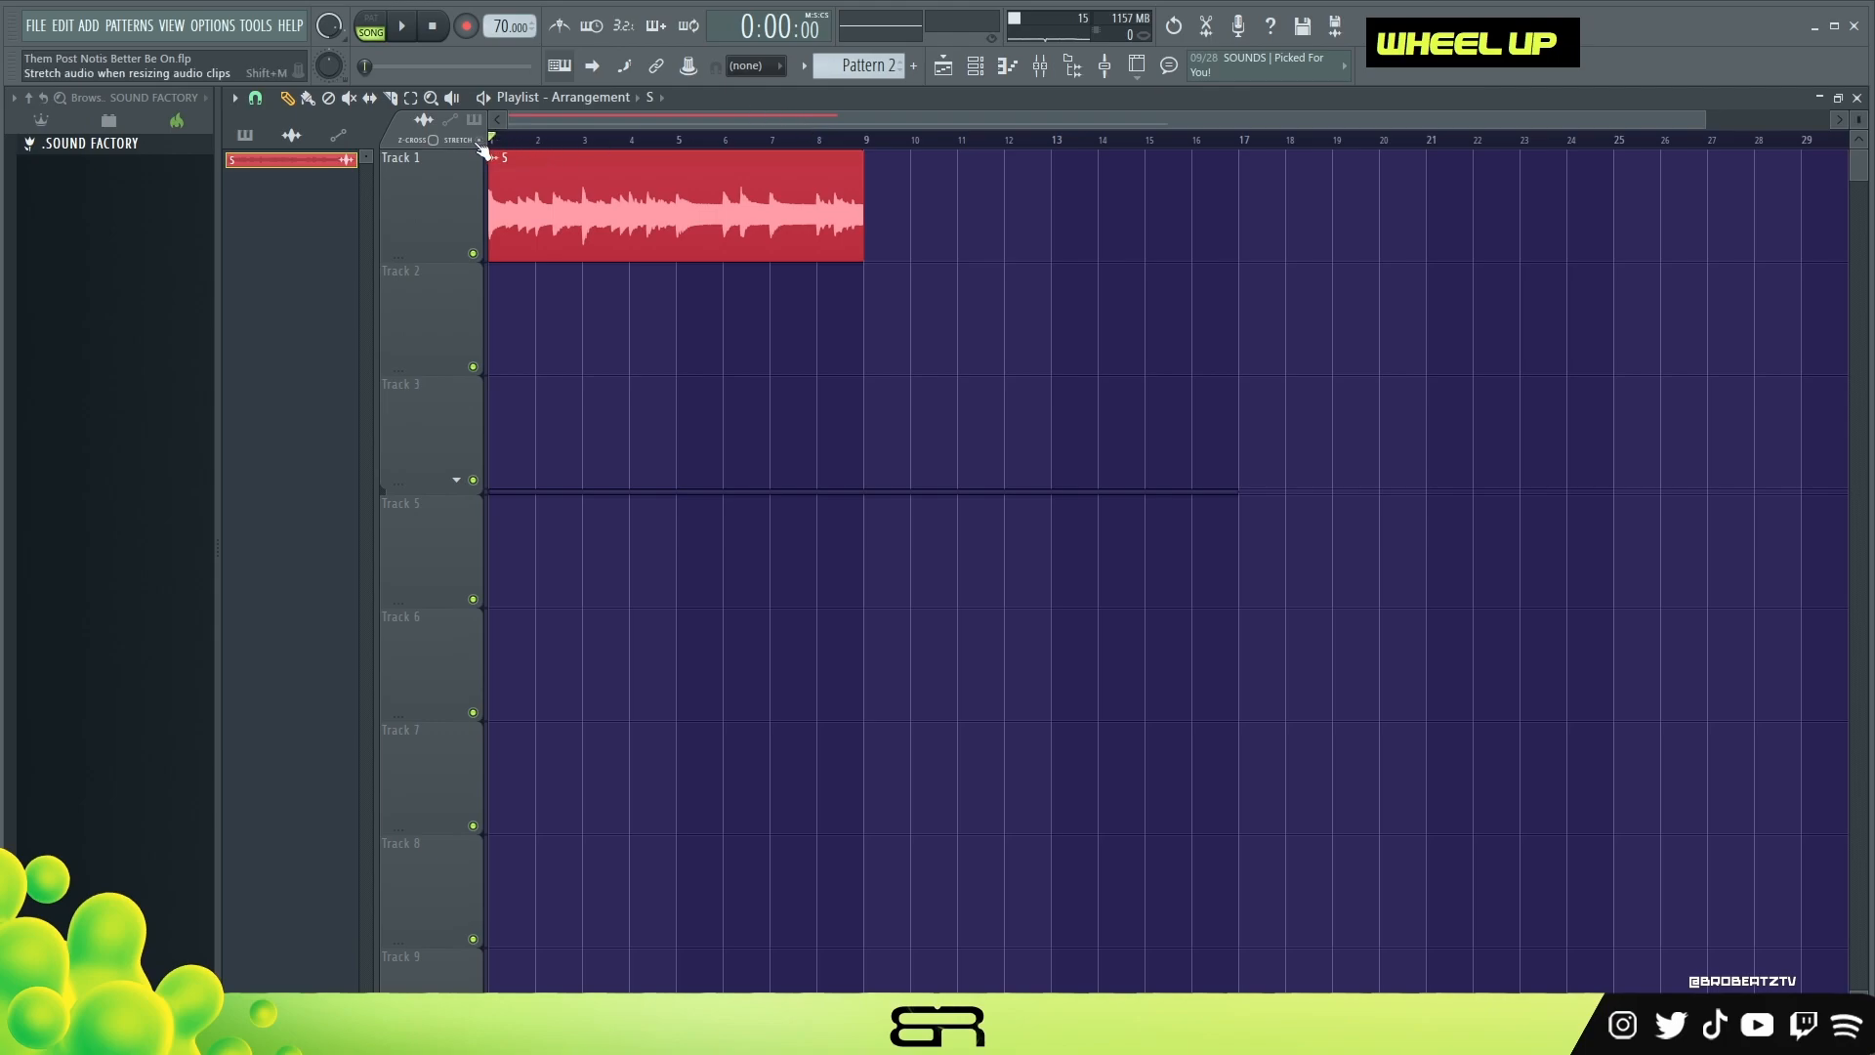
double_click(598, 176)
key(space)
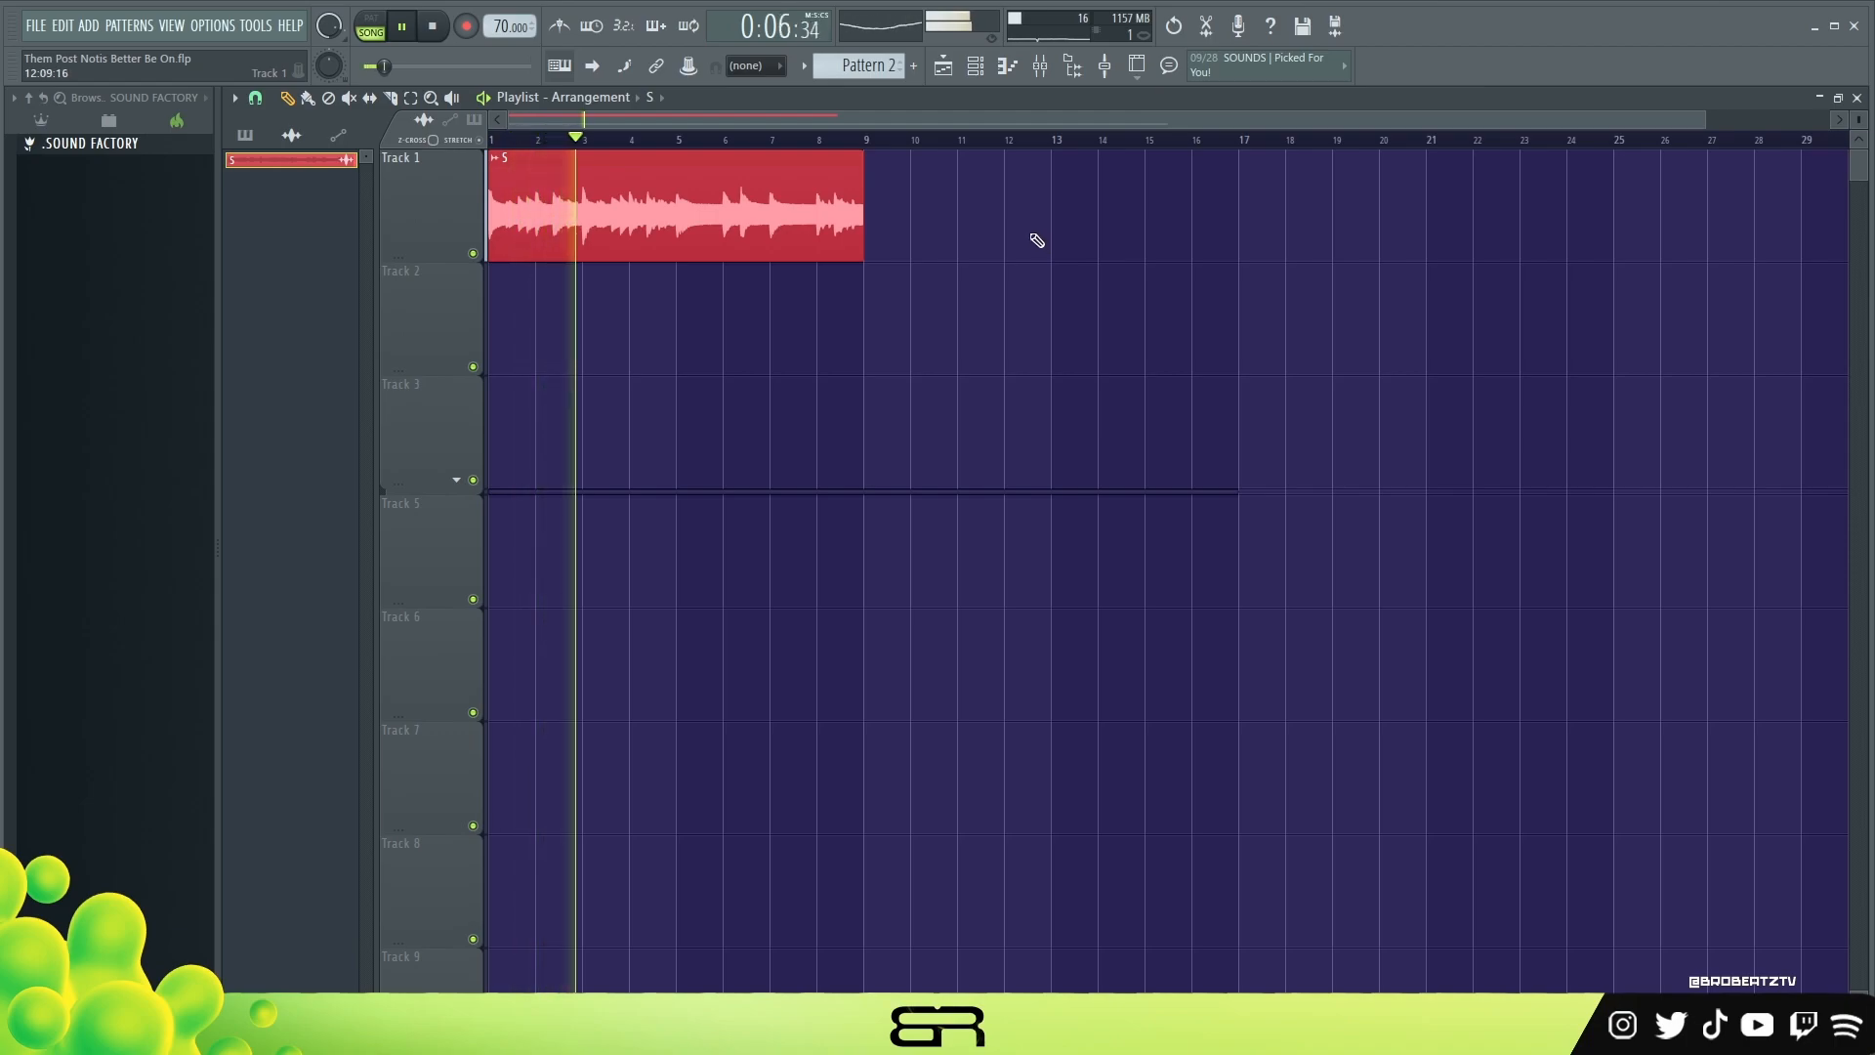
key(space)
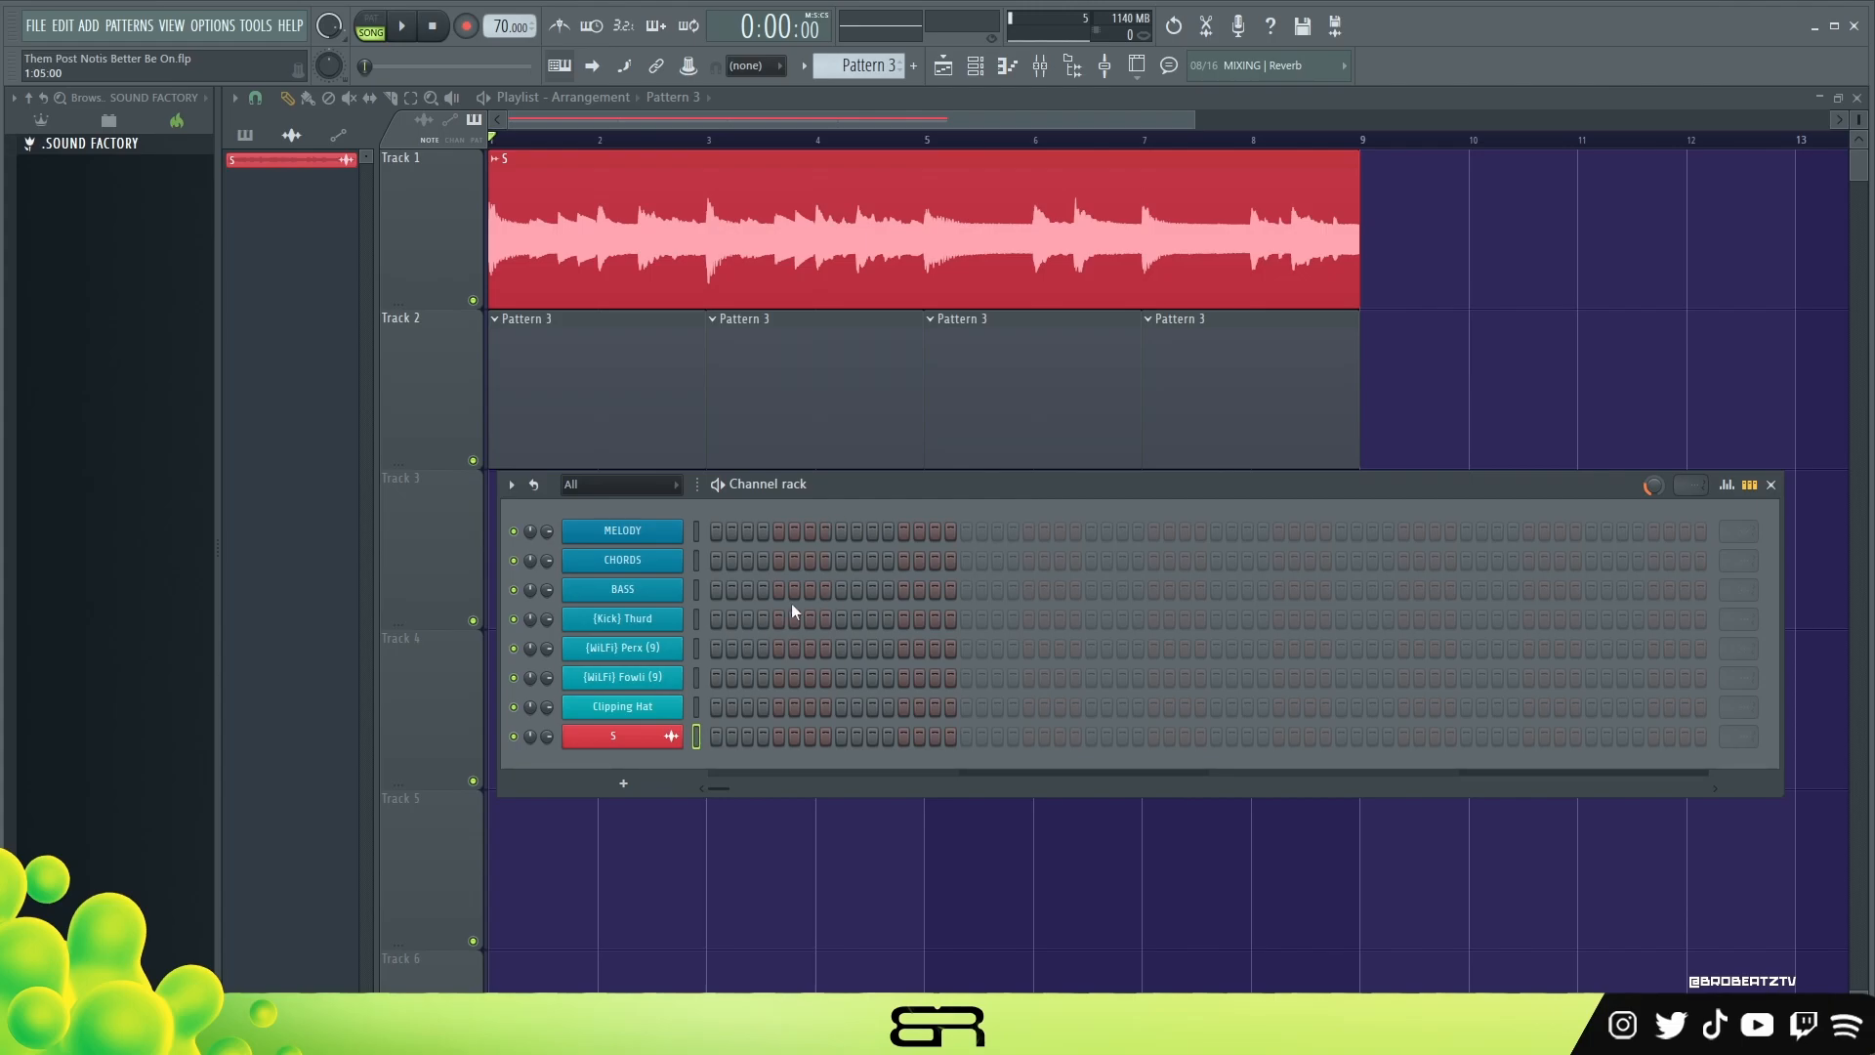
- Add Perx (9) and Fowii (9) hits on steps 5 and 13 of Pattern 3 and play them with the sample
click(778, 648)
click(778, 677)
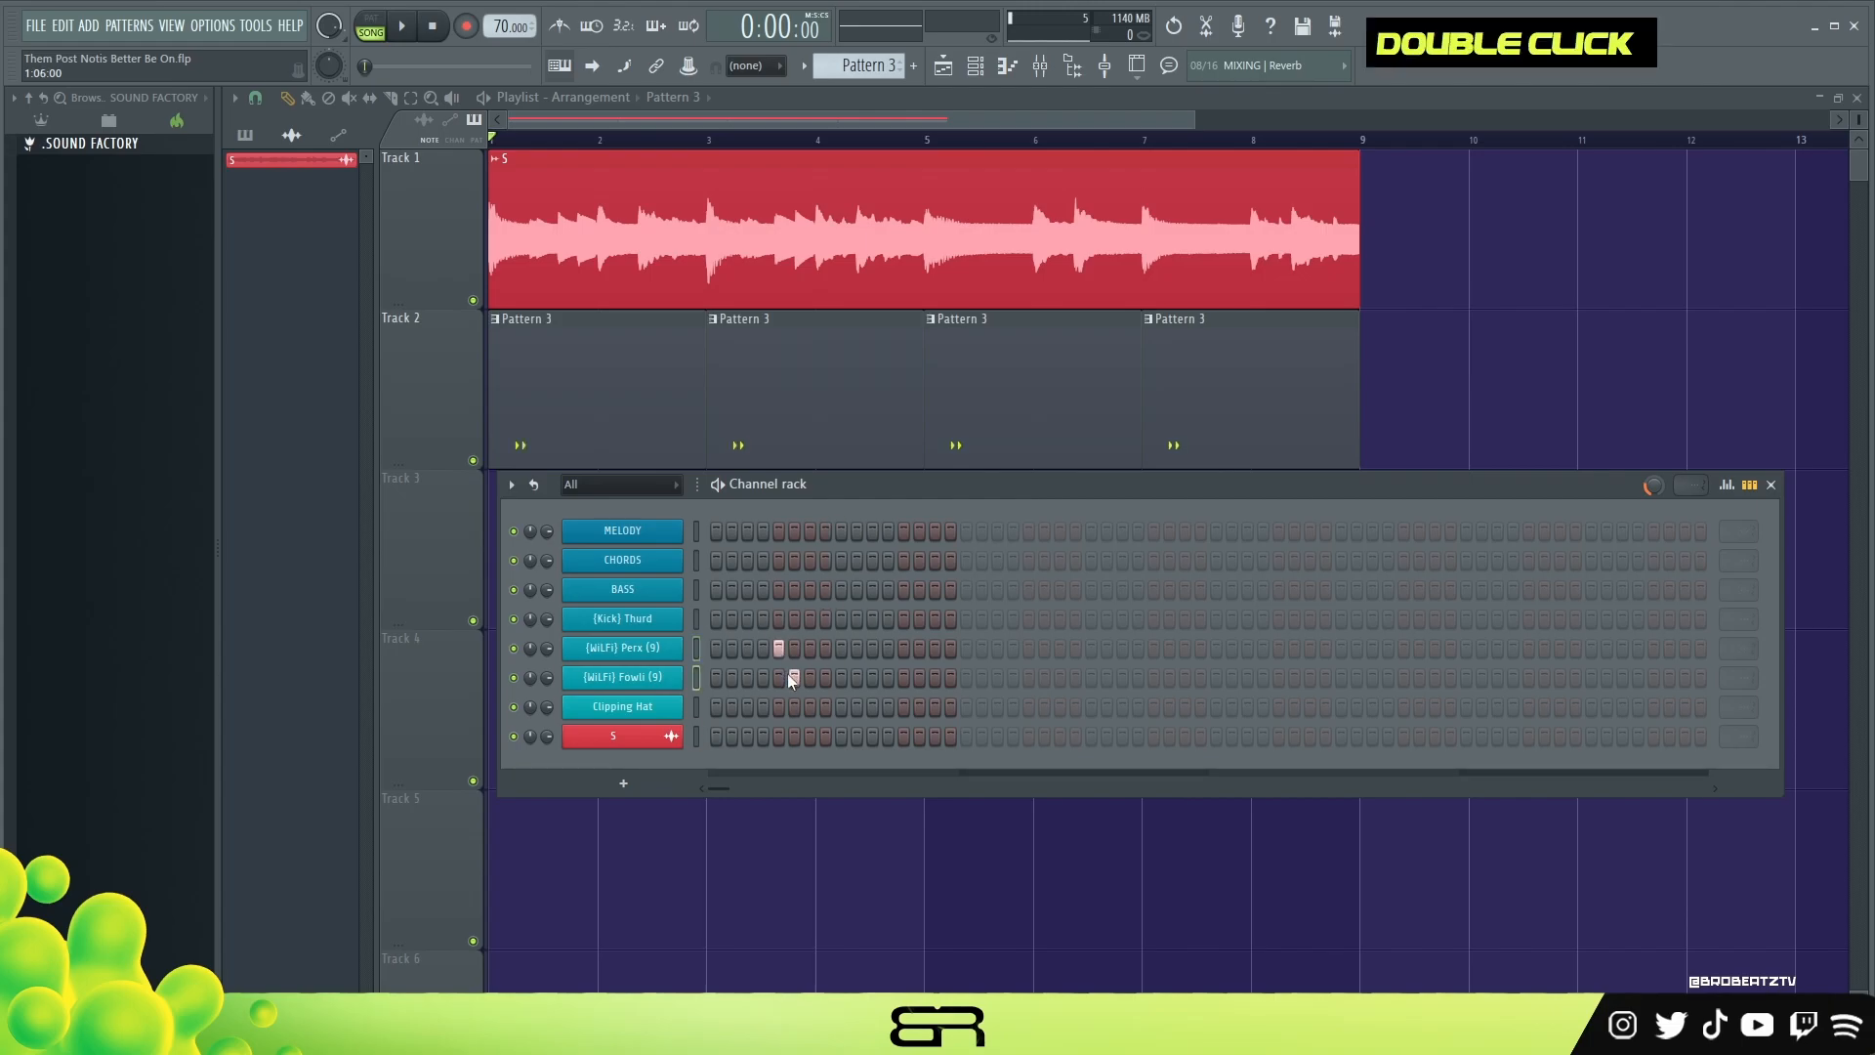
key(space)
key(space)
click(903, 648)
click(903, 676)
key(space)
key(F7)
scroll(733, 640, up, 3)
key(space)
- Repeat the Perx (9) and Fowii (9) hits on steps 21 and 29 of Pattern 3
drag(364, 369, 458, 379)
right_click(622, 649)
click(923, 669)
right_click(622, 677)
click(952, 711)
right_click(659, 680)
click(722, 677)
click(943, 66)
- Program the Thurd kick on steps 1, 8, 9, 11, 17, 25, 27 and 32, playing back along the way
click(716, 618)
click(825, 621)
click(841, 621)
key(space)
key(space)
click(665, 623)
click(851, 264)
key(space)
click(872, 621)
click(966, 621)
click(1091, 619)
click(1122, 619)
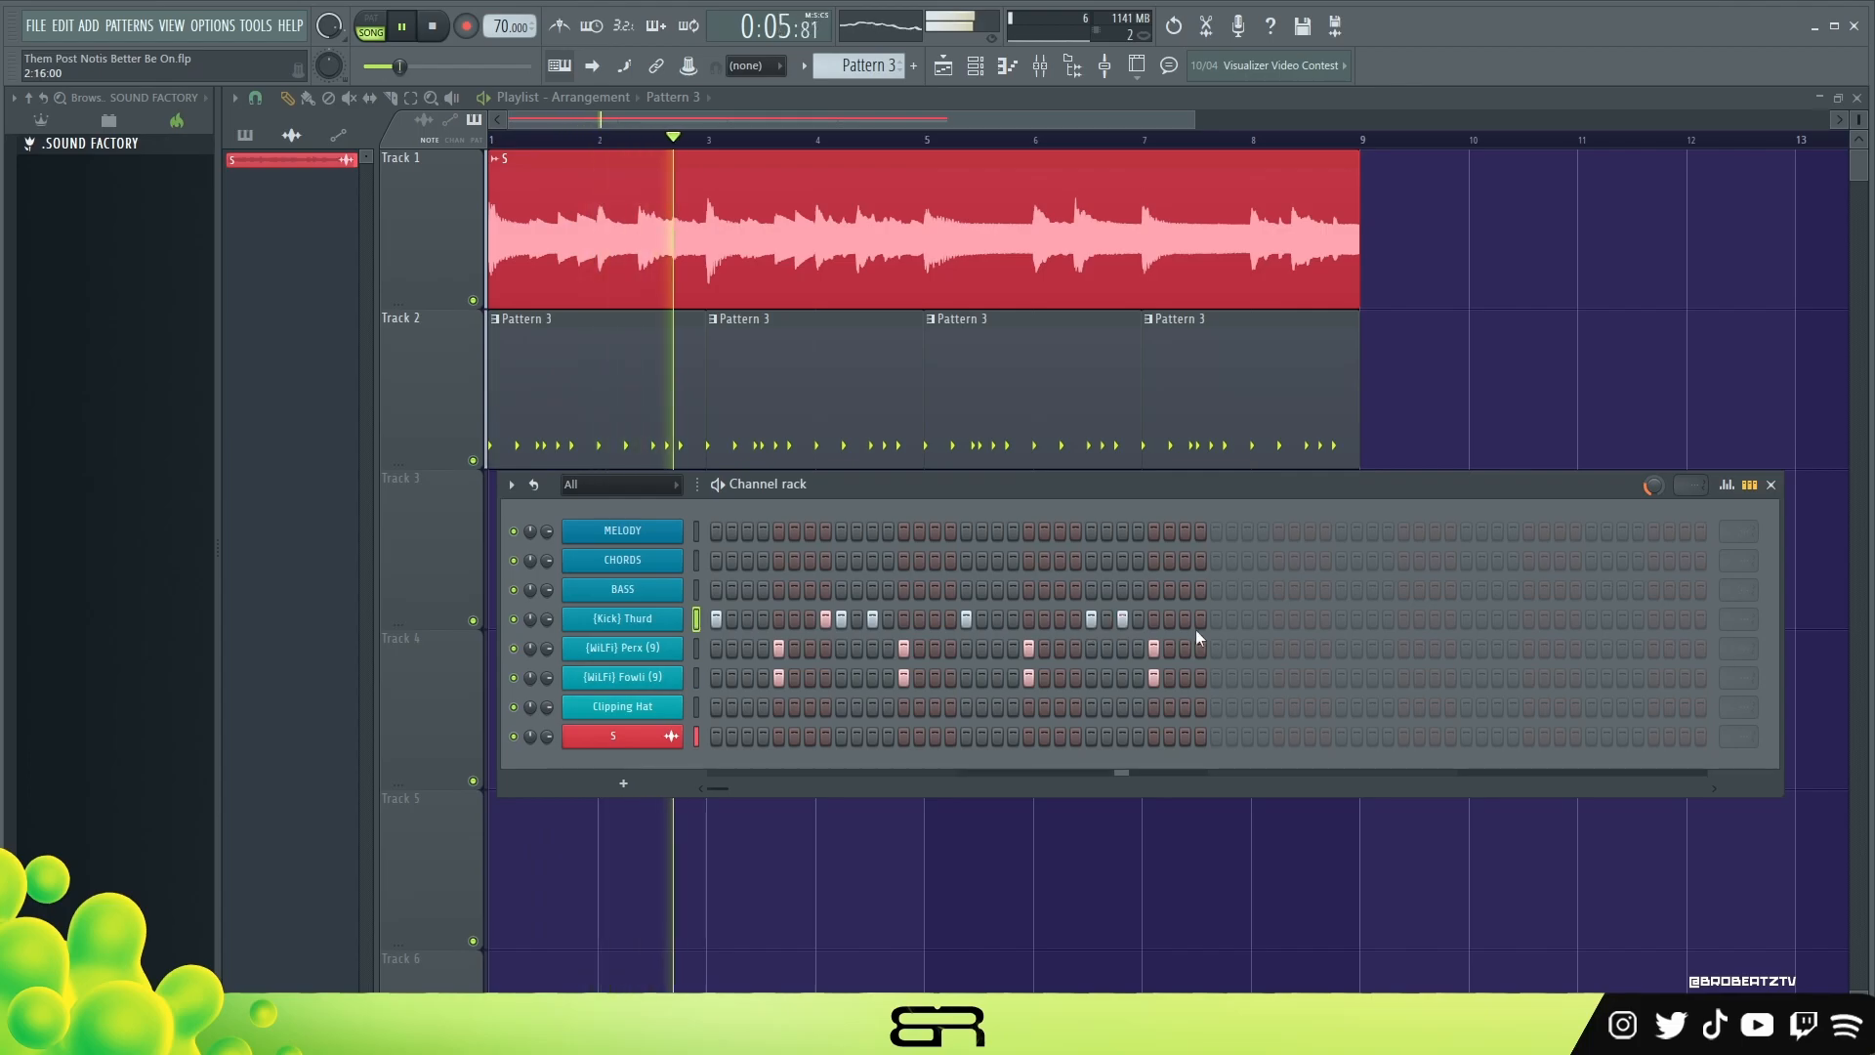
click(1200, 619)
- Raise the kick notes' velocities in the piano roll, keep the step 8 kick slightly softer, and play the drums back
right_click(659, 620)
click(728, 617)
scroll(757, 615, up, 13)
click(334, 912)
key(space)
key(space)
ctrl+right_click(399, 249)
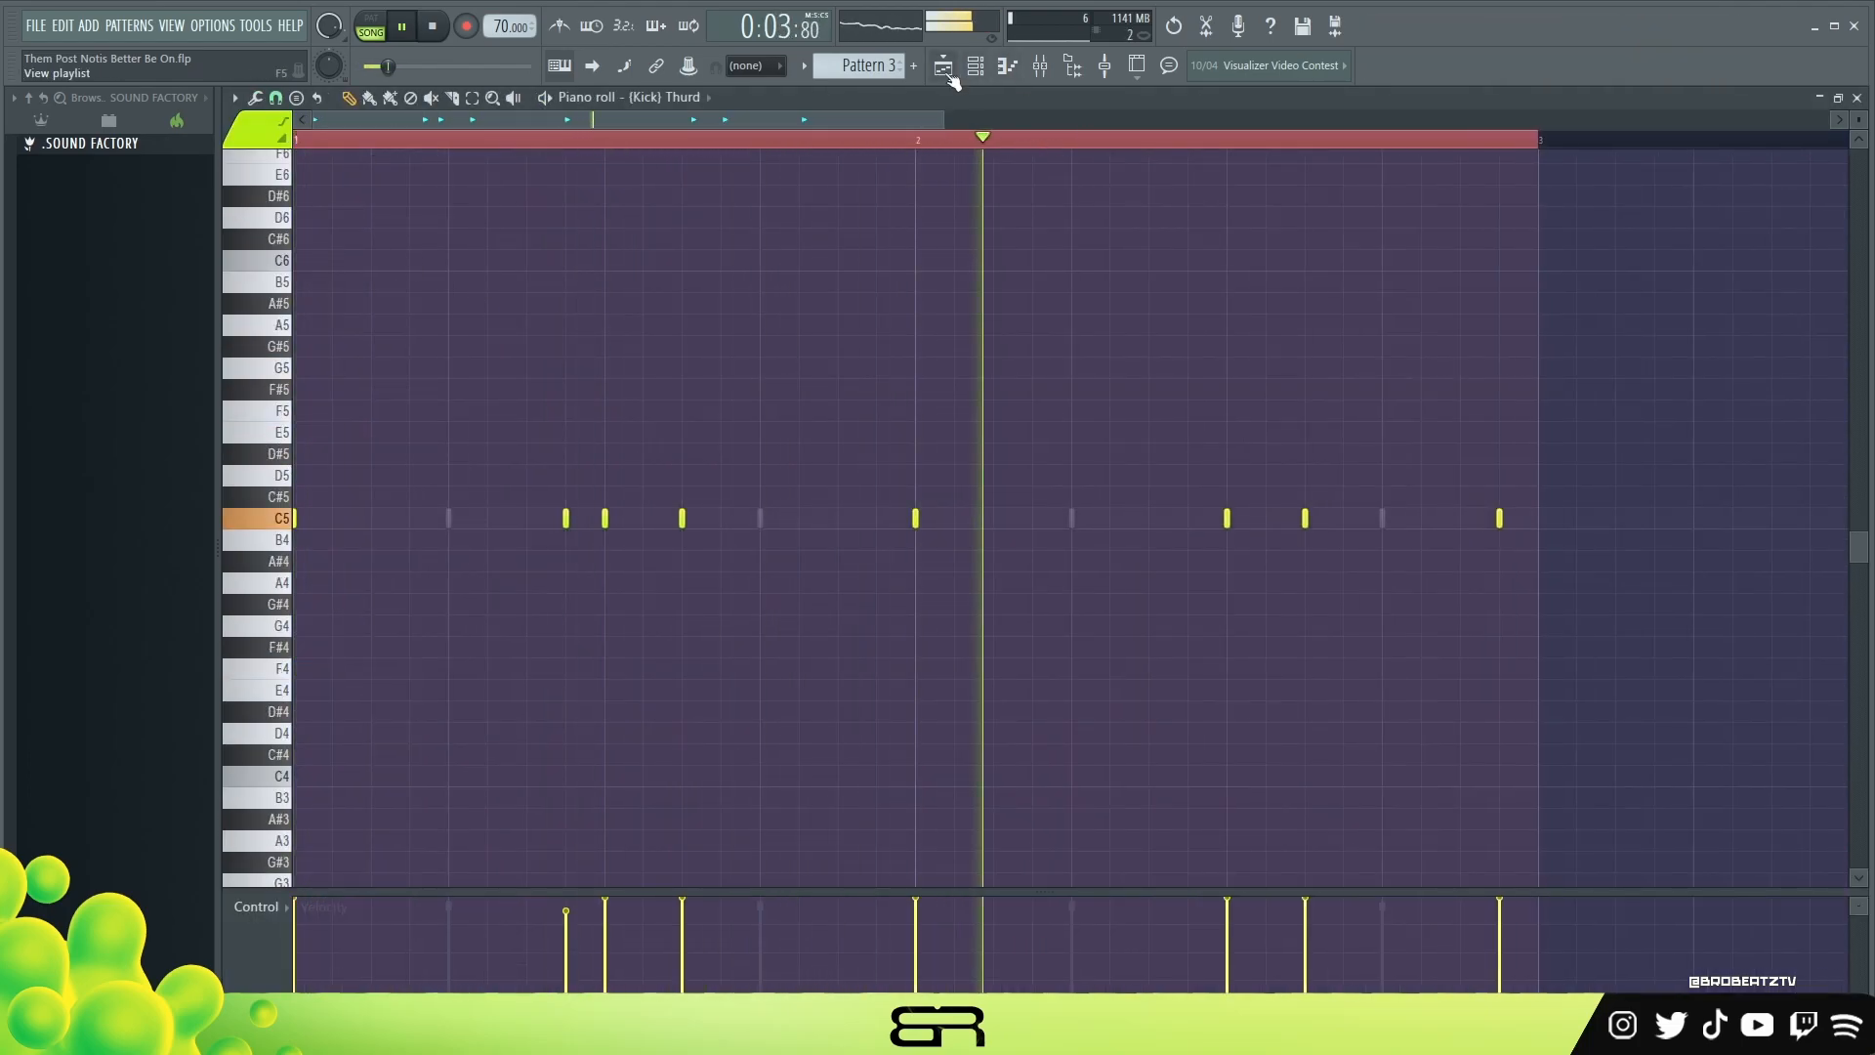
click(946, 69)
key(space)
- Open the Clipping Hat notes and place one-step C5 notes on steps 1 and 3 of bar 1
right_click(659, 706)
click(727, 707)
scroll(365, 122, up, 1)
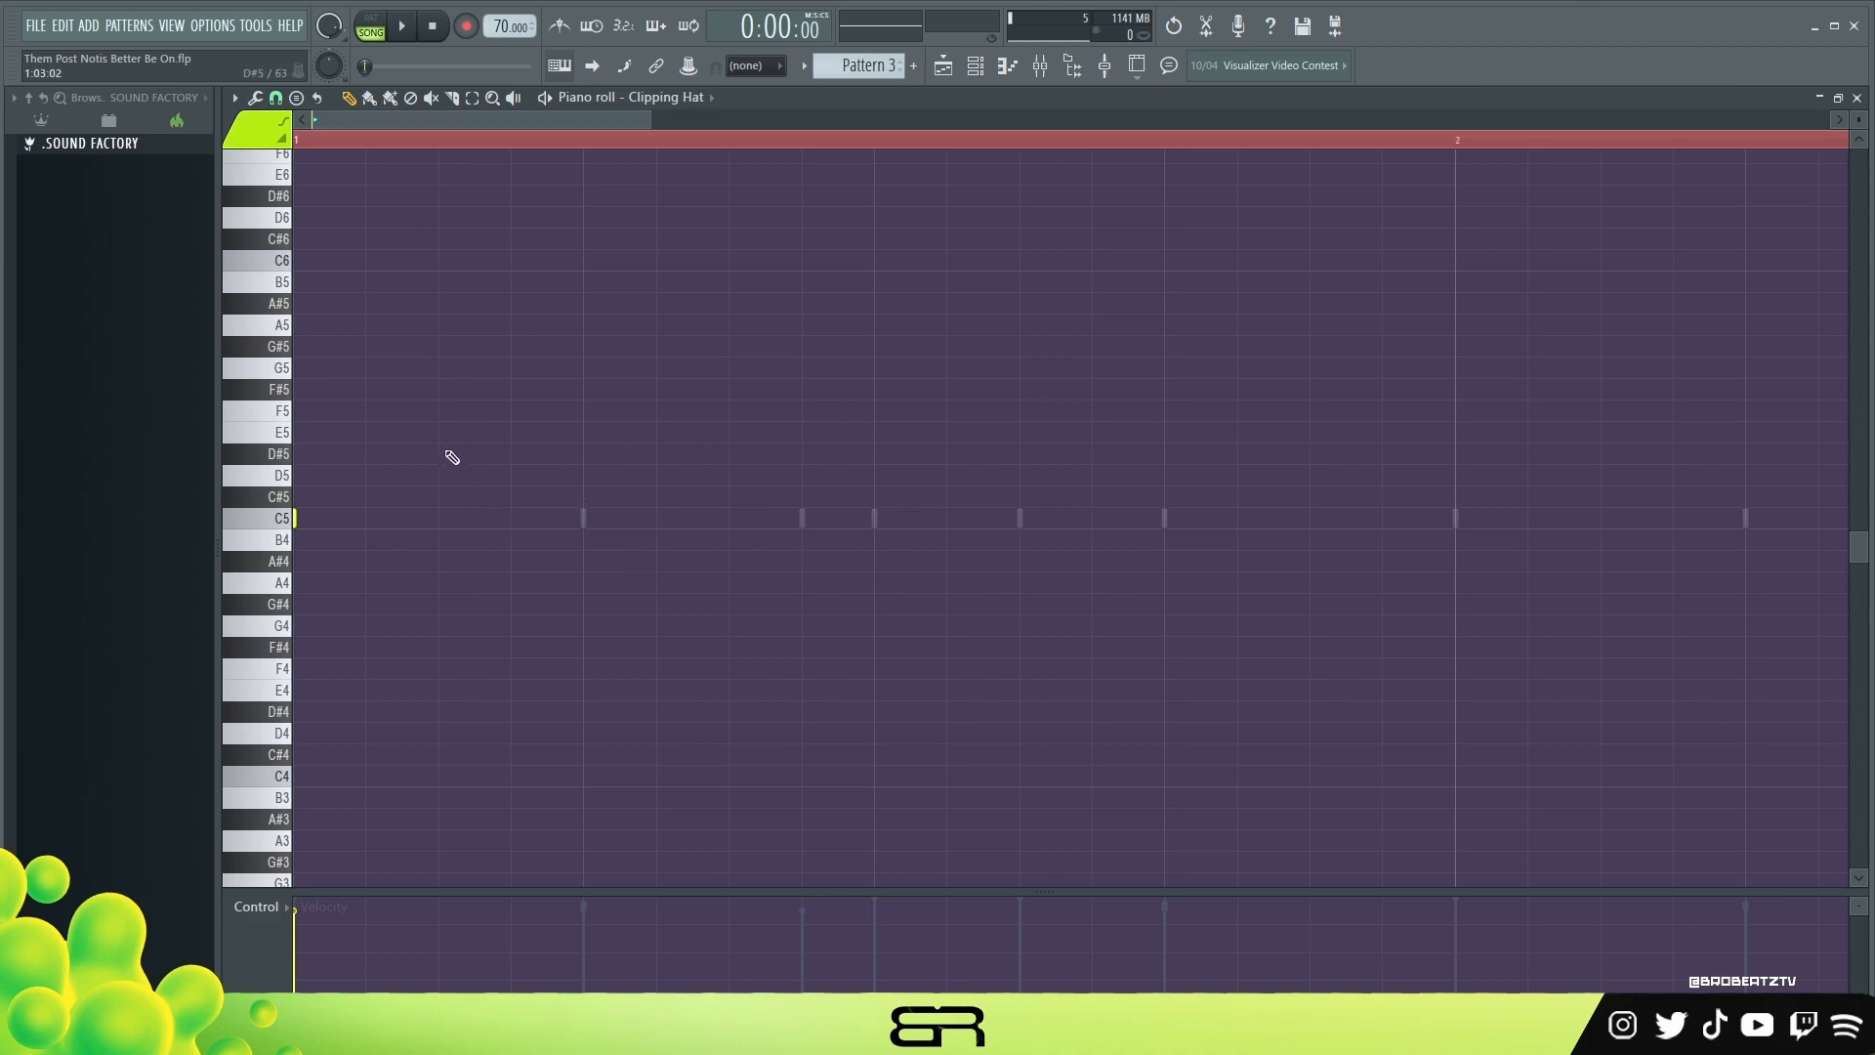
click(455, 520)
key(ctrl+a)
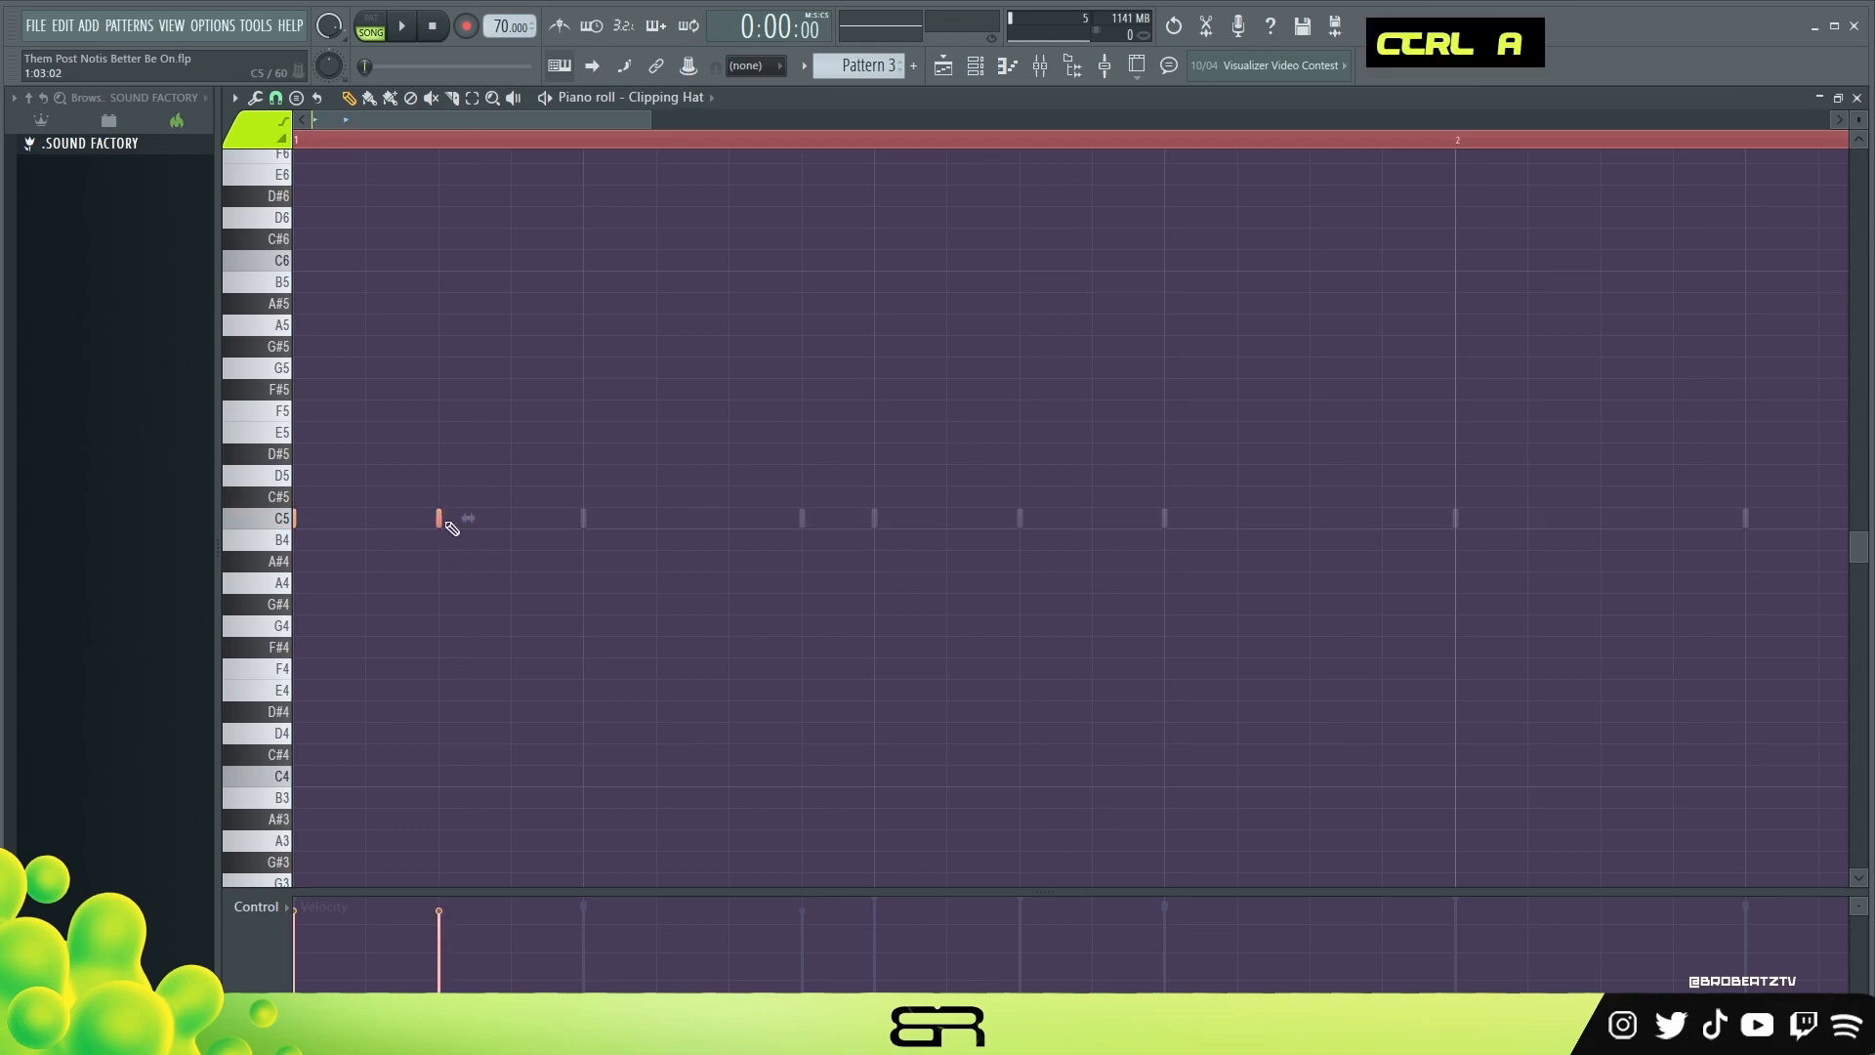
drag(444, 520, 515, 520)
drag(443, 521, 515, 519)
right_click(523, 489)
right_click(522, 488)
- Shift the second hat note slightly ahead of step 3 and listen to its timing
key(ctrl)
drag(547, 456, 492, 579)
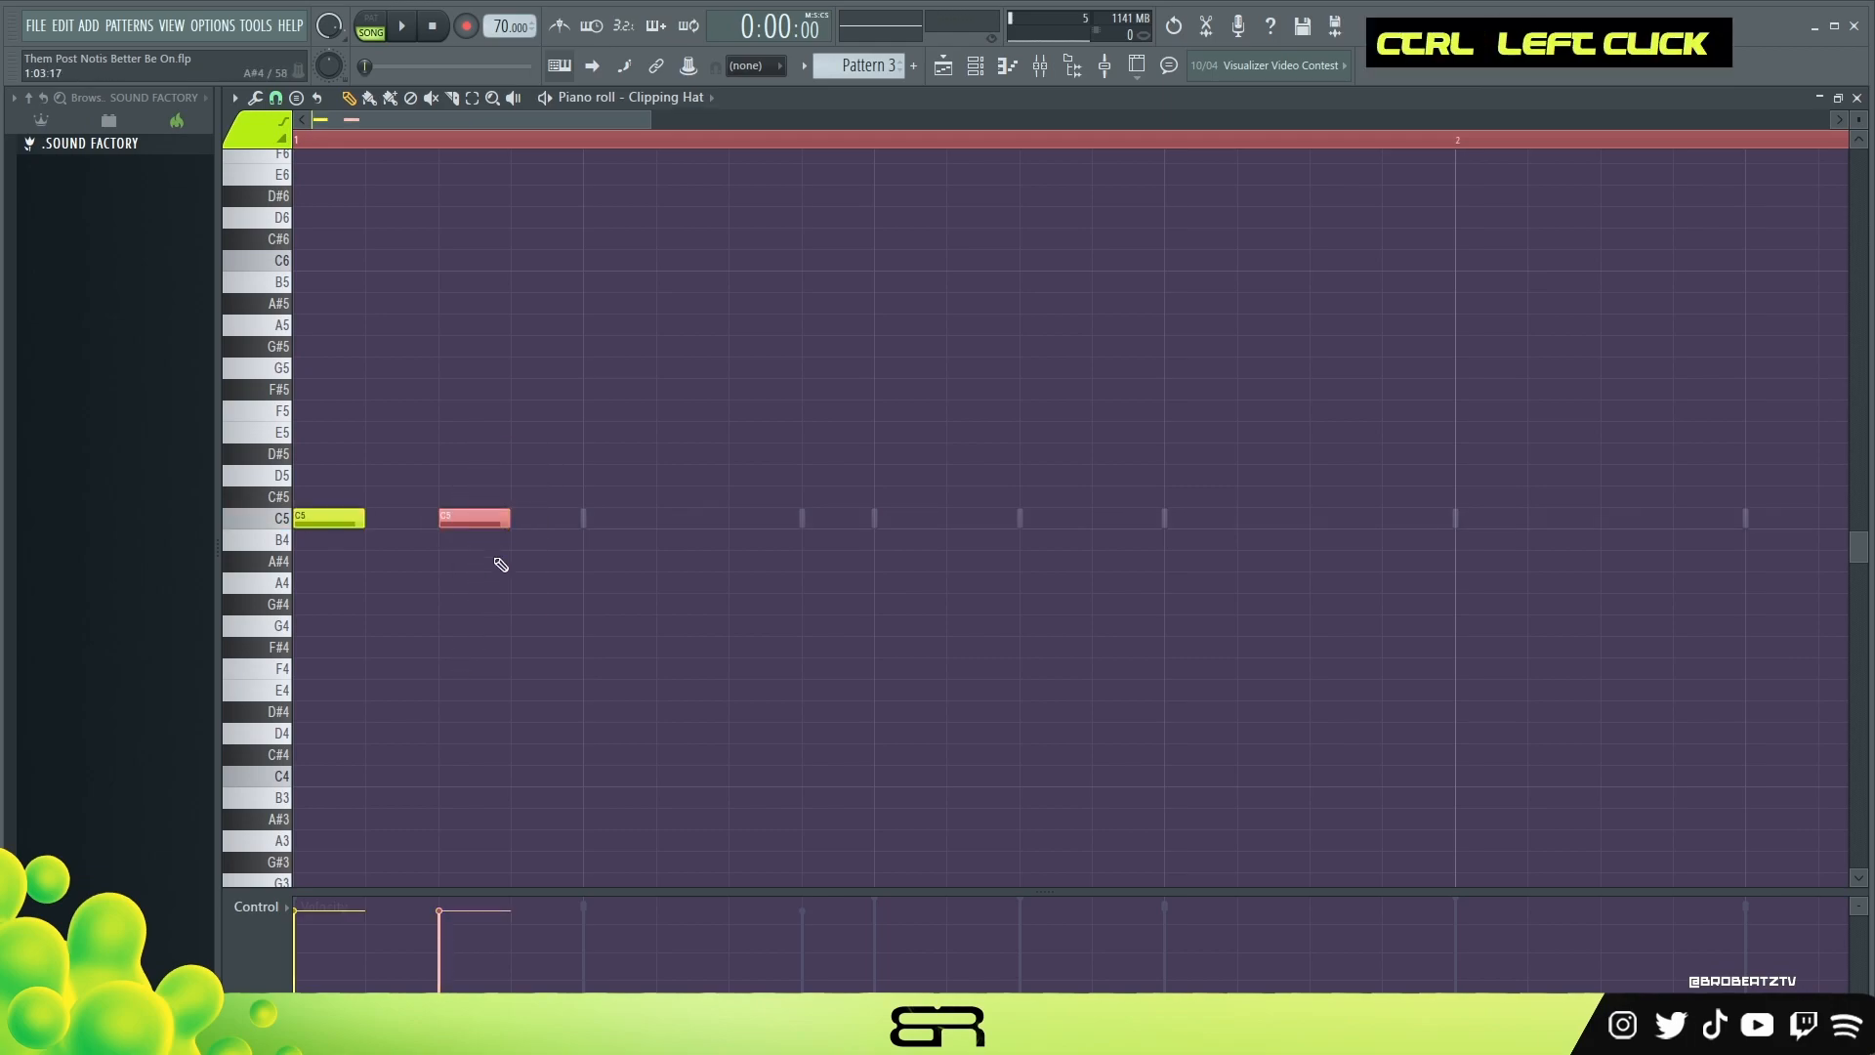
scroll(528, 468, up, 2)
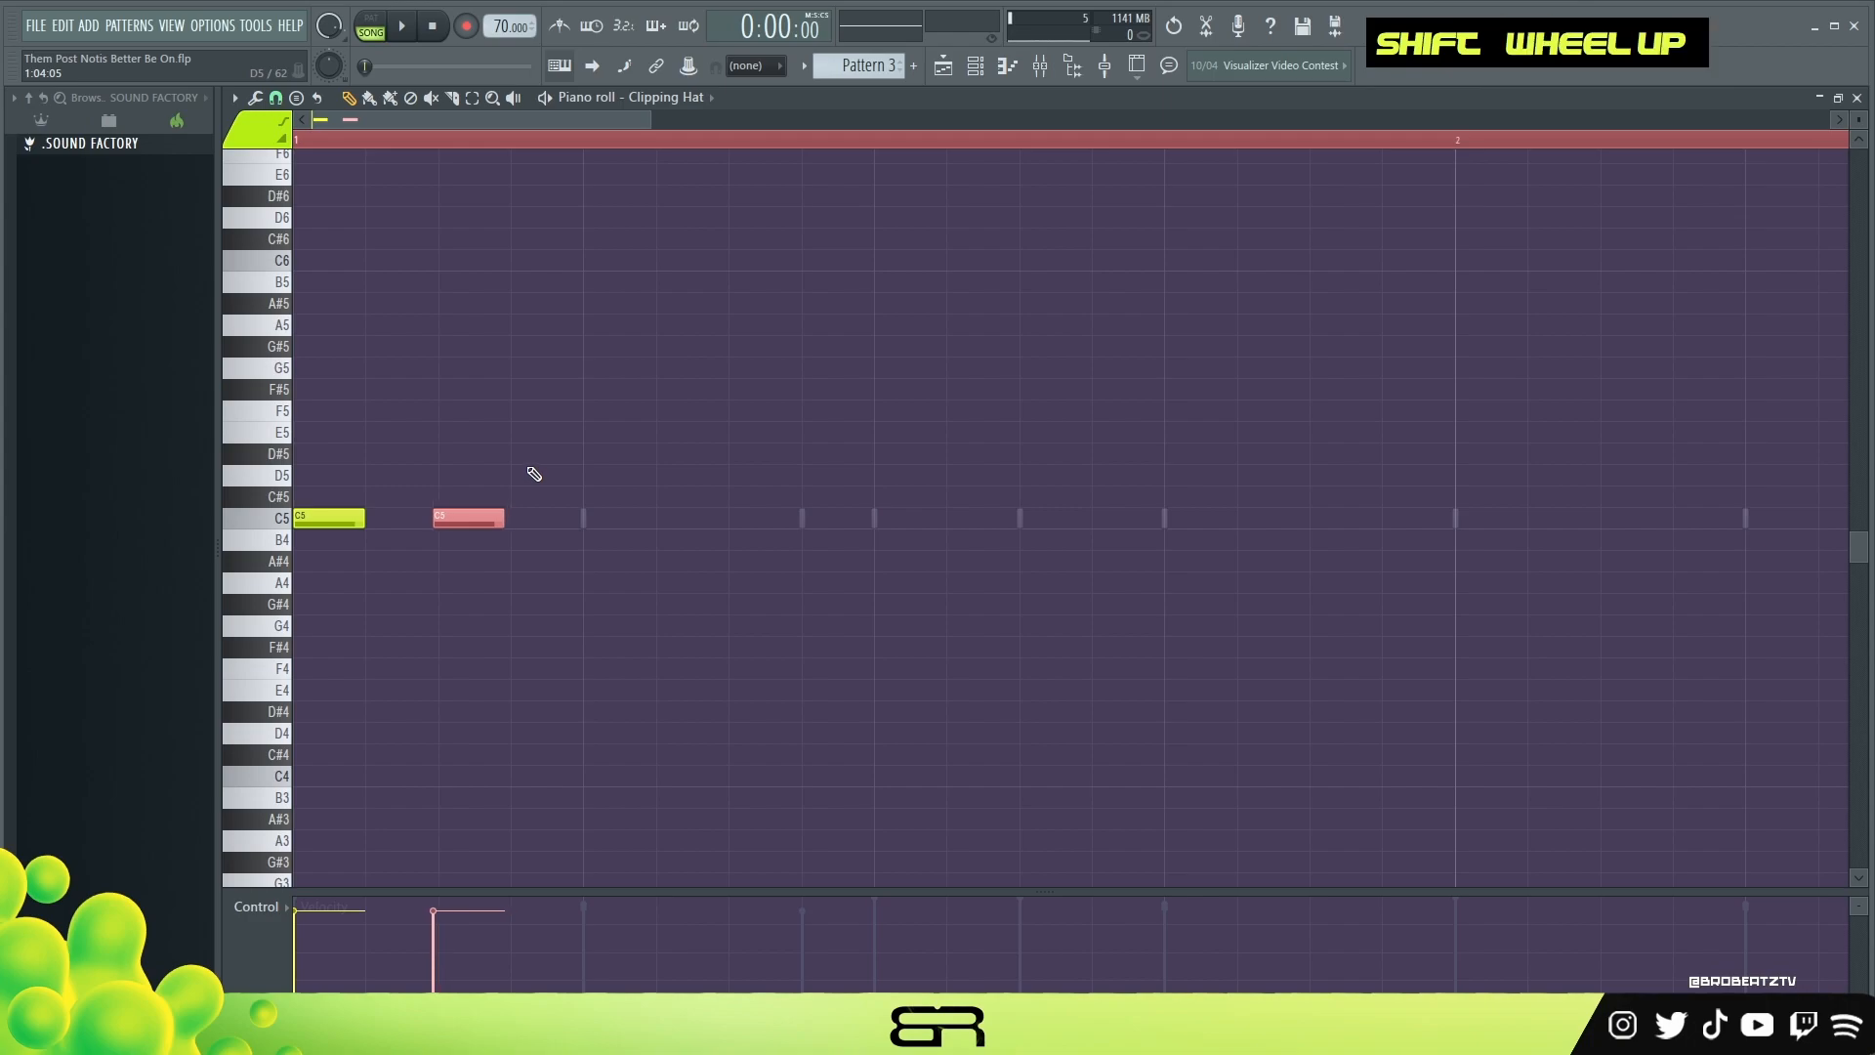
scroll(528, 468, down, 1)
scroll(534, 474, down, 1)
scroll(528, 472, up, 3)
right_click(585, 426)
key(space)
key(space)
- Duplicate the two-note hat figure on C5 until it fills bar 1
key(ctrl+a)
shift+drag(358, 518, 635, 513)
key(ctrl+a)
shift+drag(367, 519, 883, 525)
- Select the four early hat notes in bar 1, lower their velocity slightly, and play the groove back
ctrl+shift+click(1044, 517)
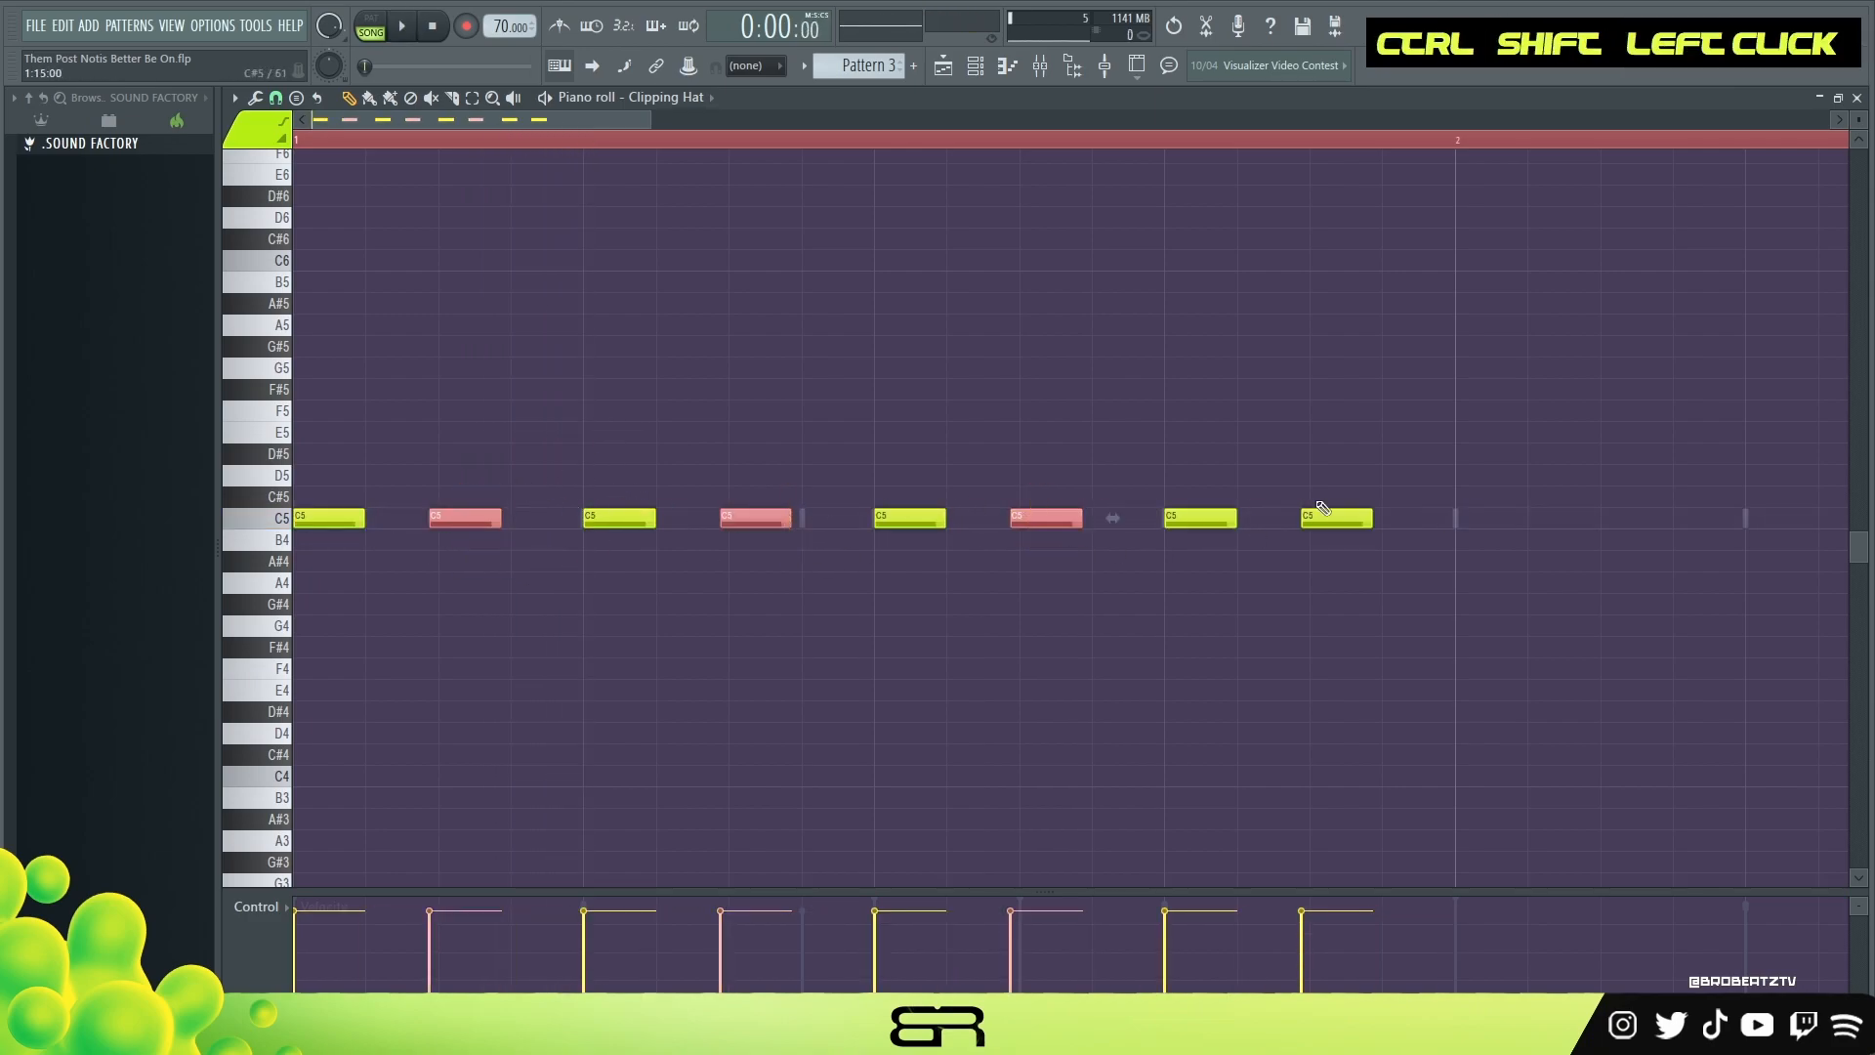
ctrl+shift+click(1328, 518)
alt+scroll(1331, 554, down, 2)
alt+scroll(1331, 557, down, 1)
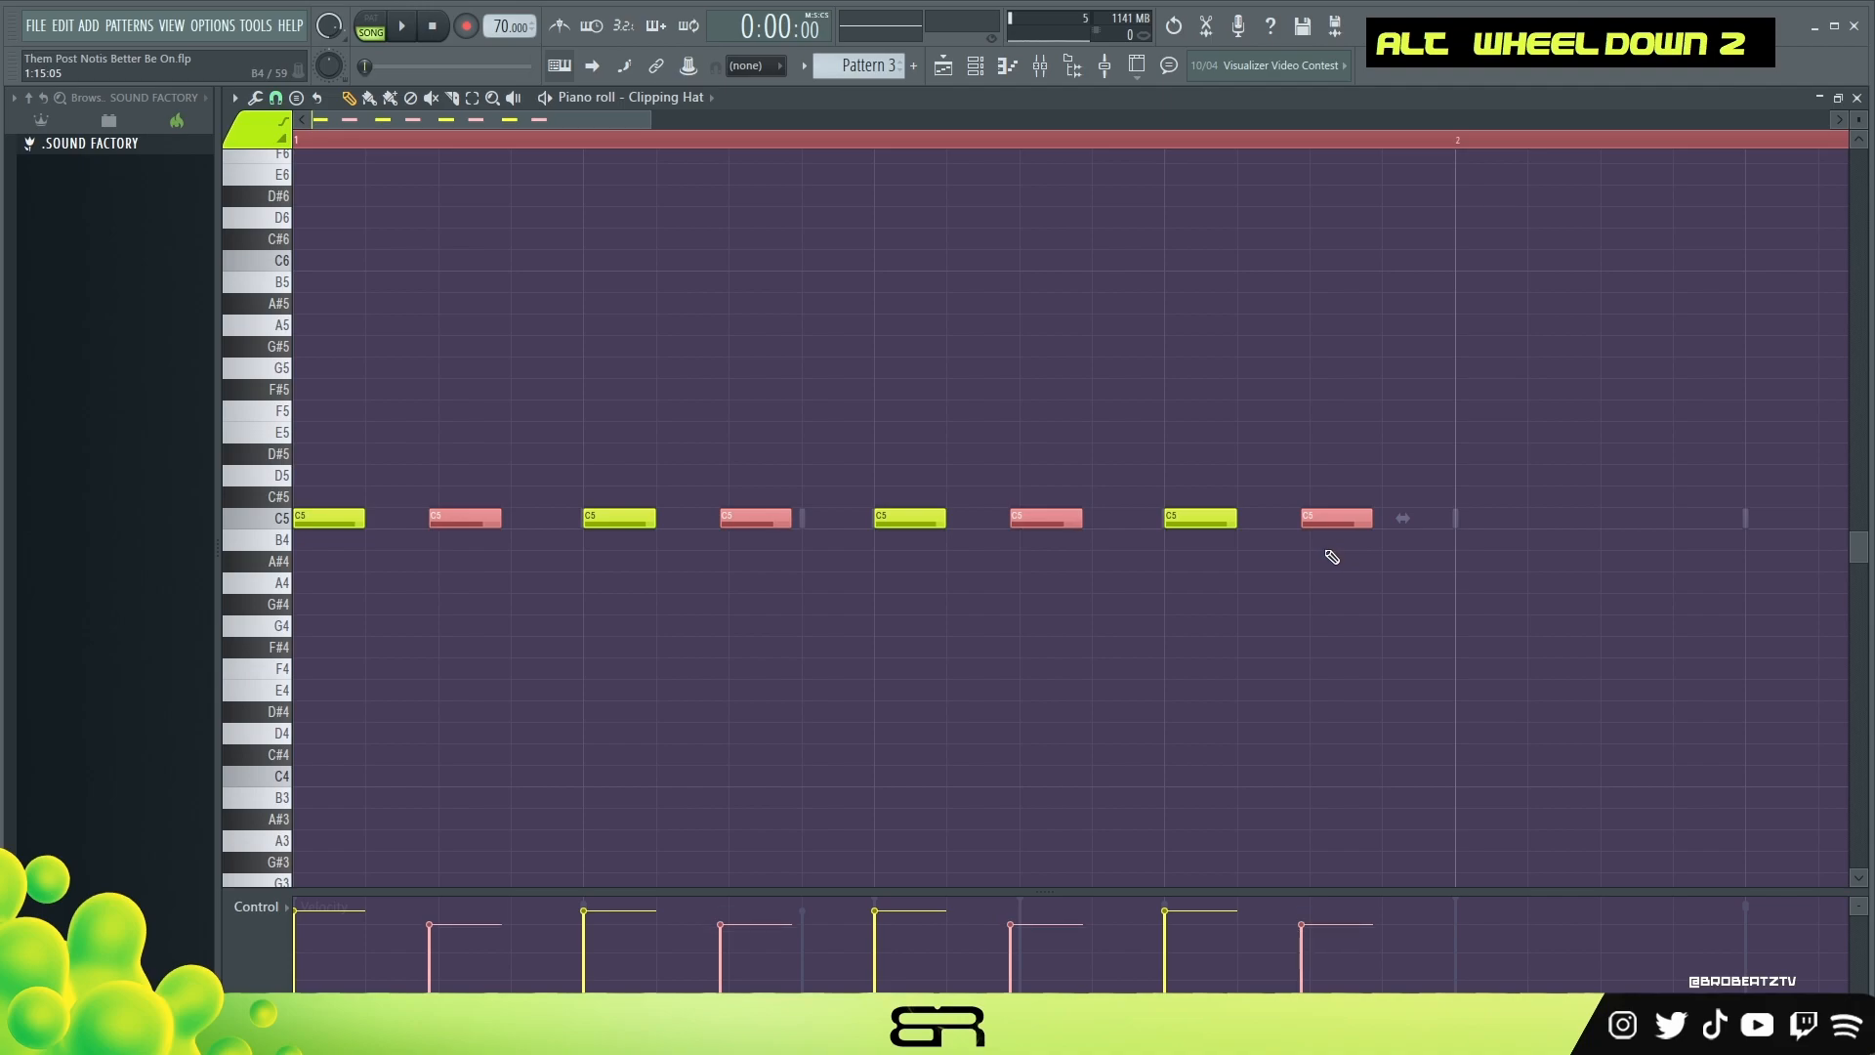
key(space)
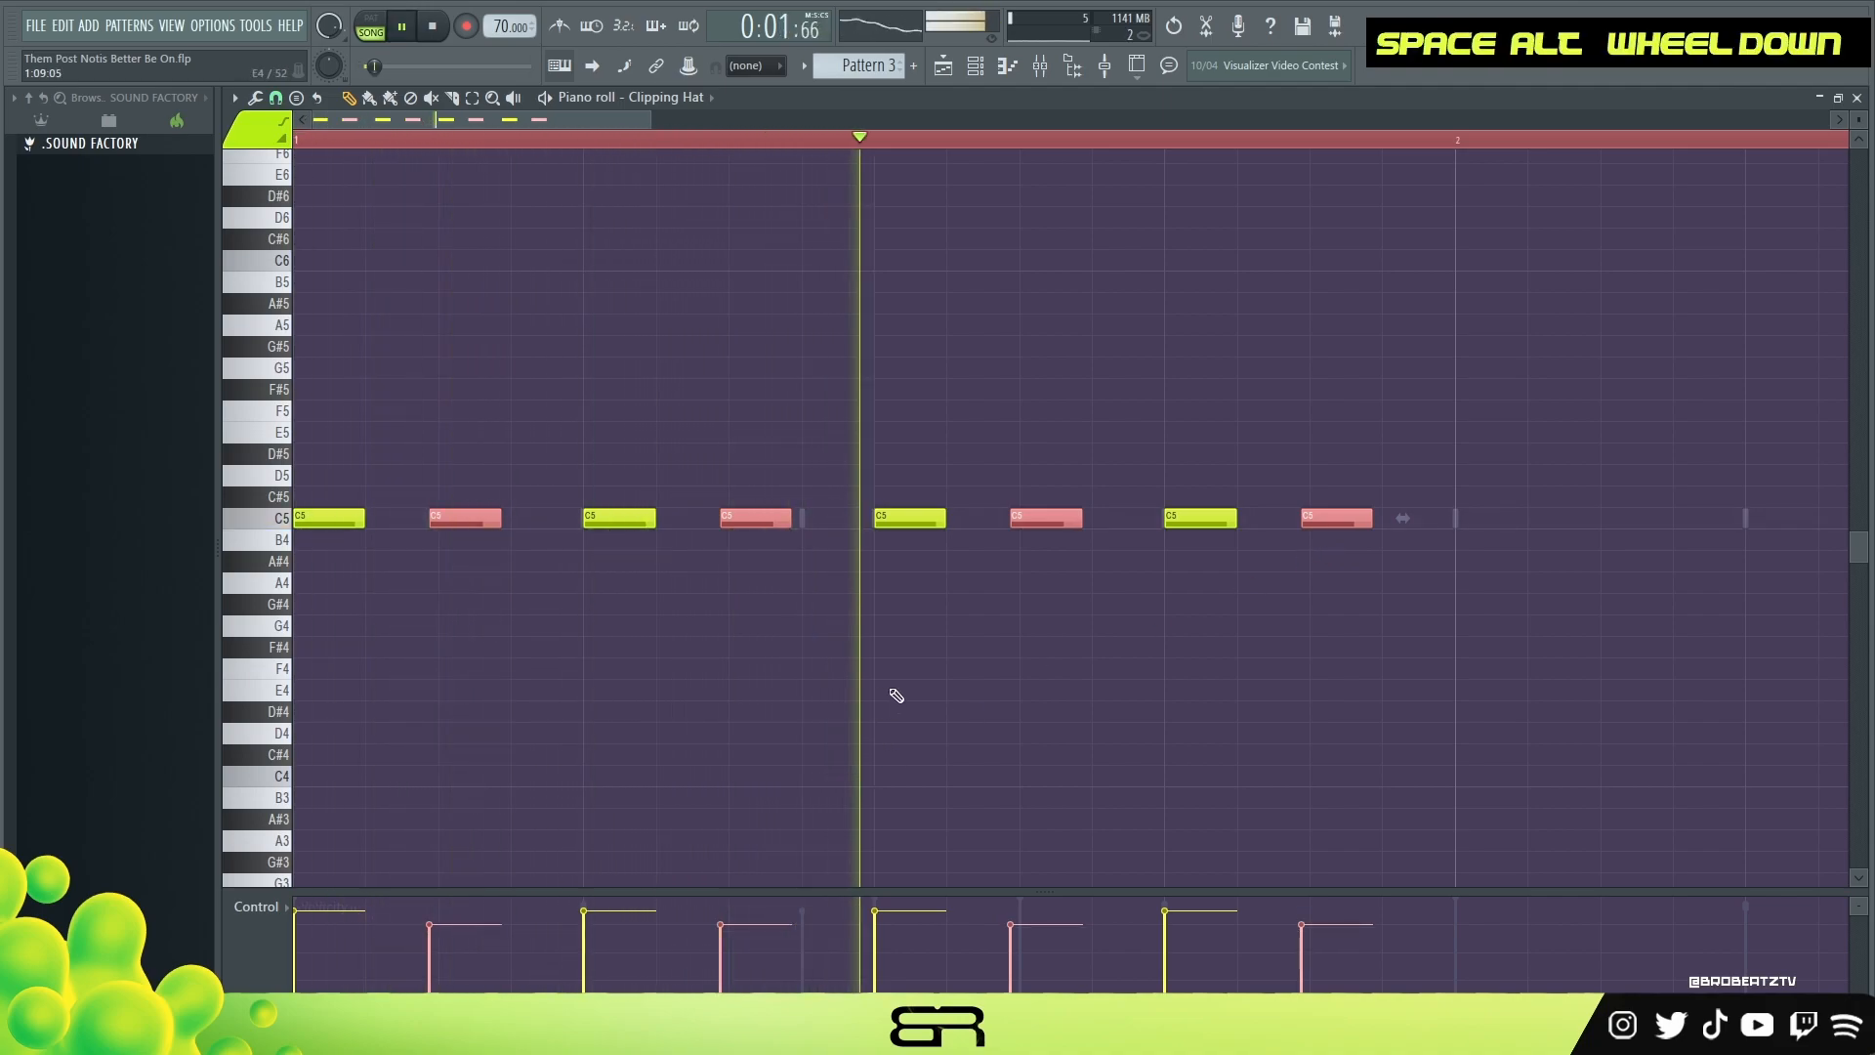
key(space)
alt+scroll(896, 695, up, 1)
mouse_move(420, 891)
mouse_down()
mouse_move(444, 586)
mouse_move(430, 891)
mouse_up()
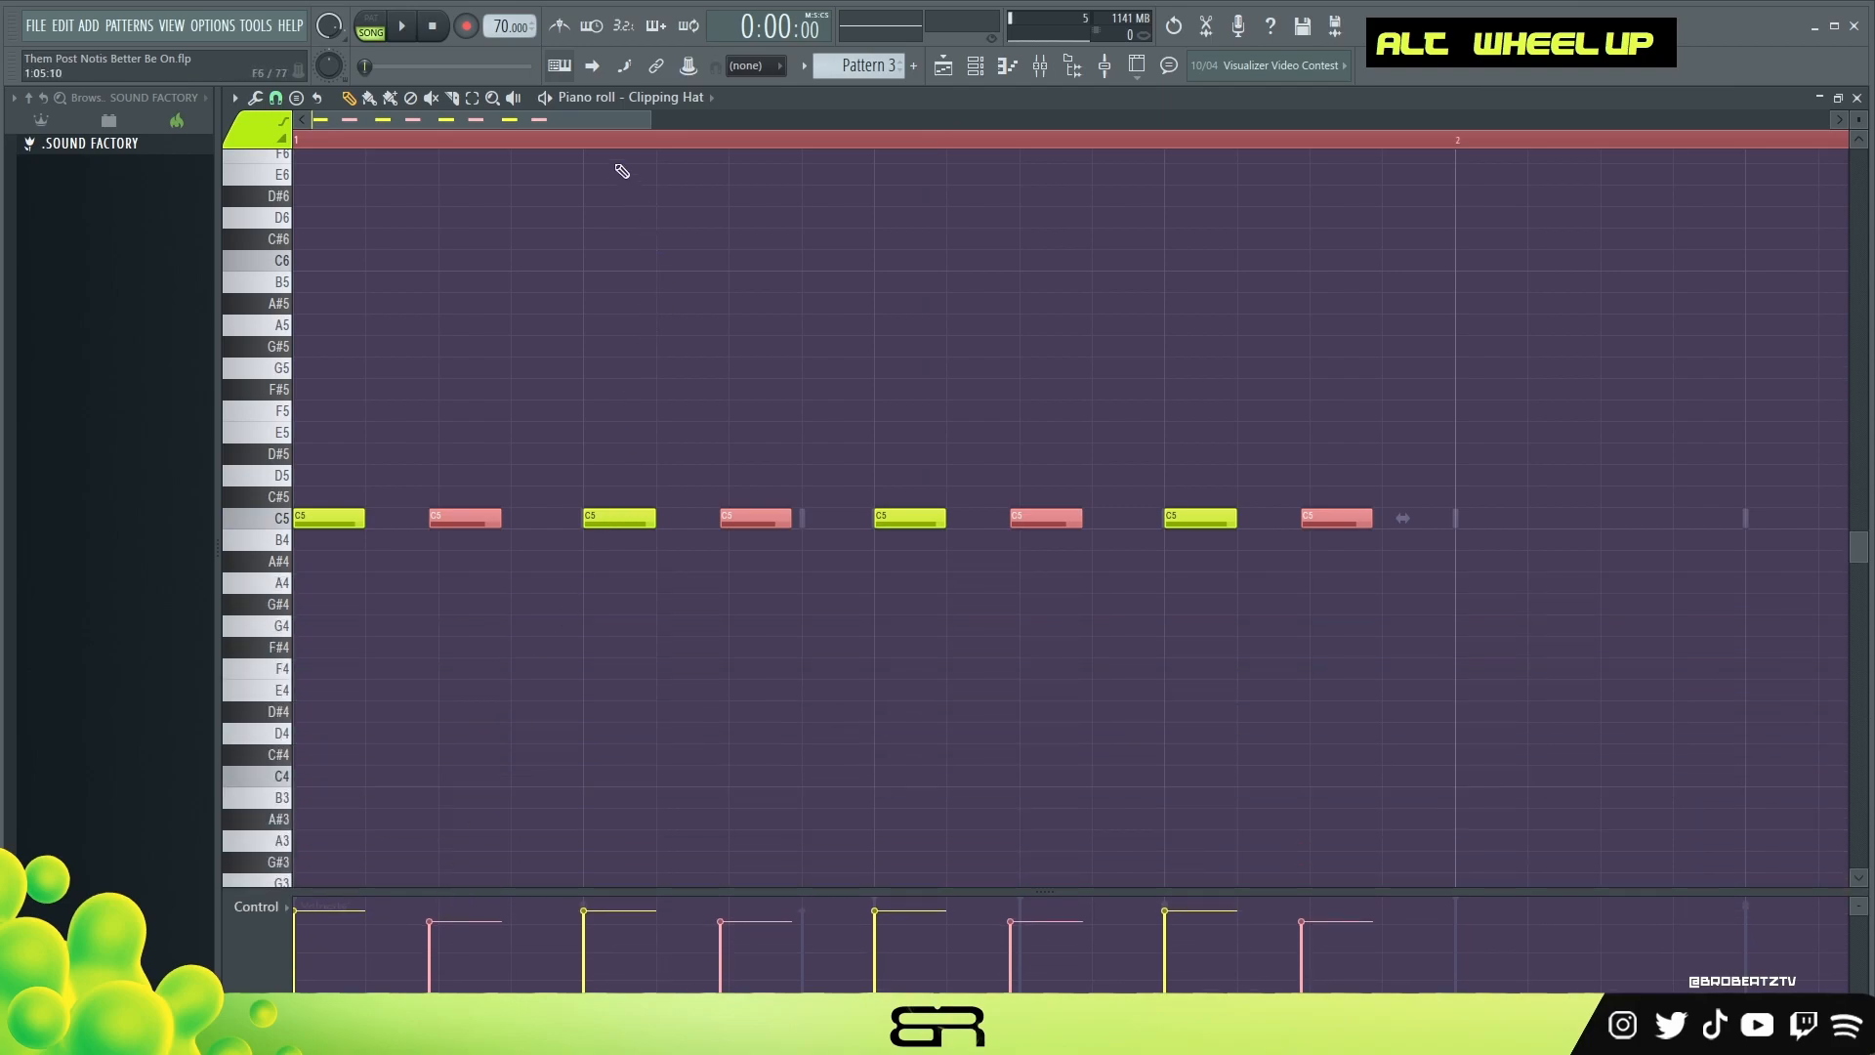
- Duplicate all the Clipping Hat notes from bar 1 into bar 2, then clear the selection
scroll(619, 157, down, 3)
key(ctrl+a)
shift+click(356, 534)
shift+right_click(335, 546)
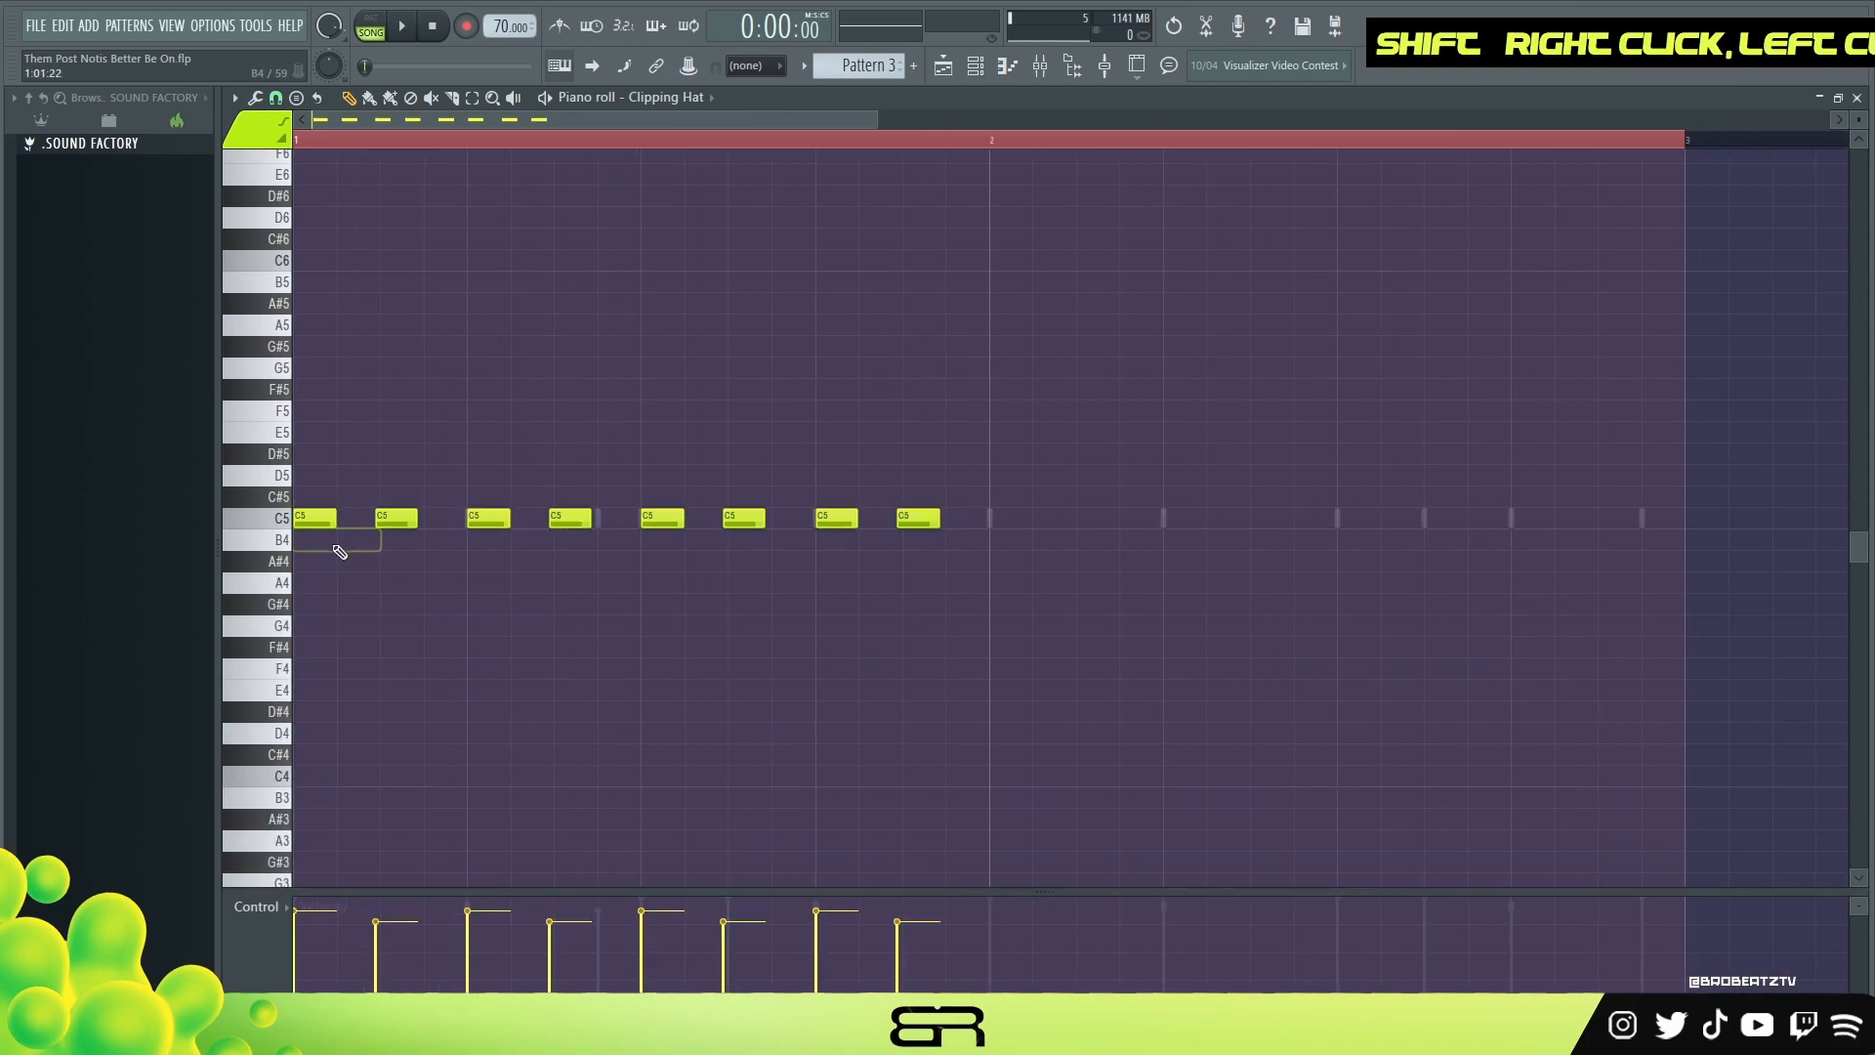
key(ctrl+a)
key(ctrl+b)
click(984, 413)
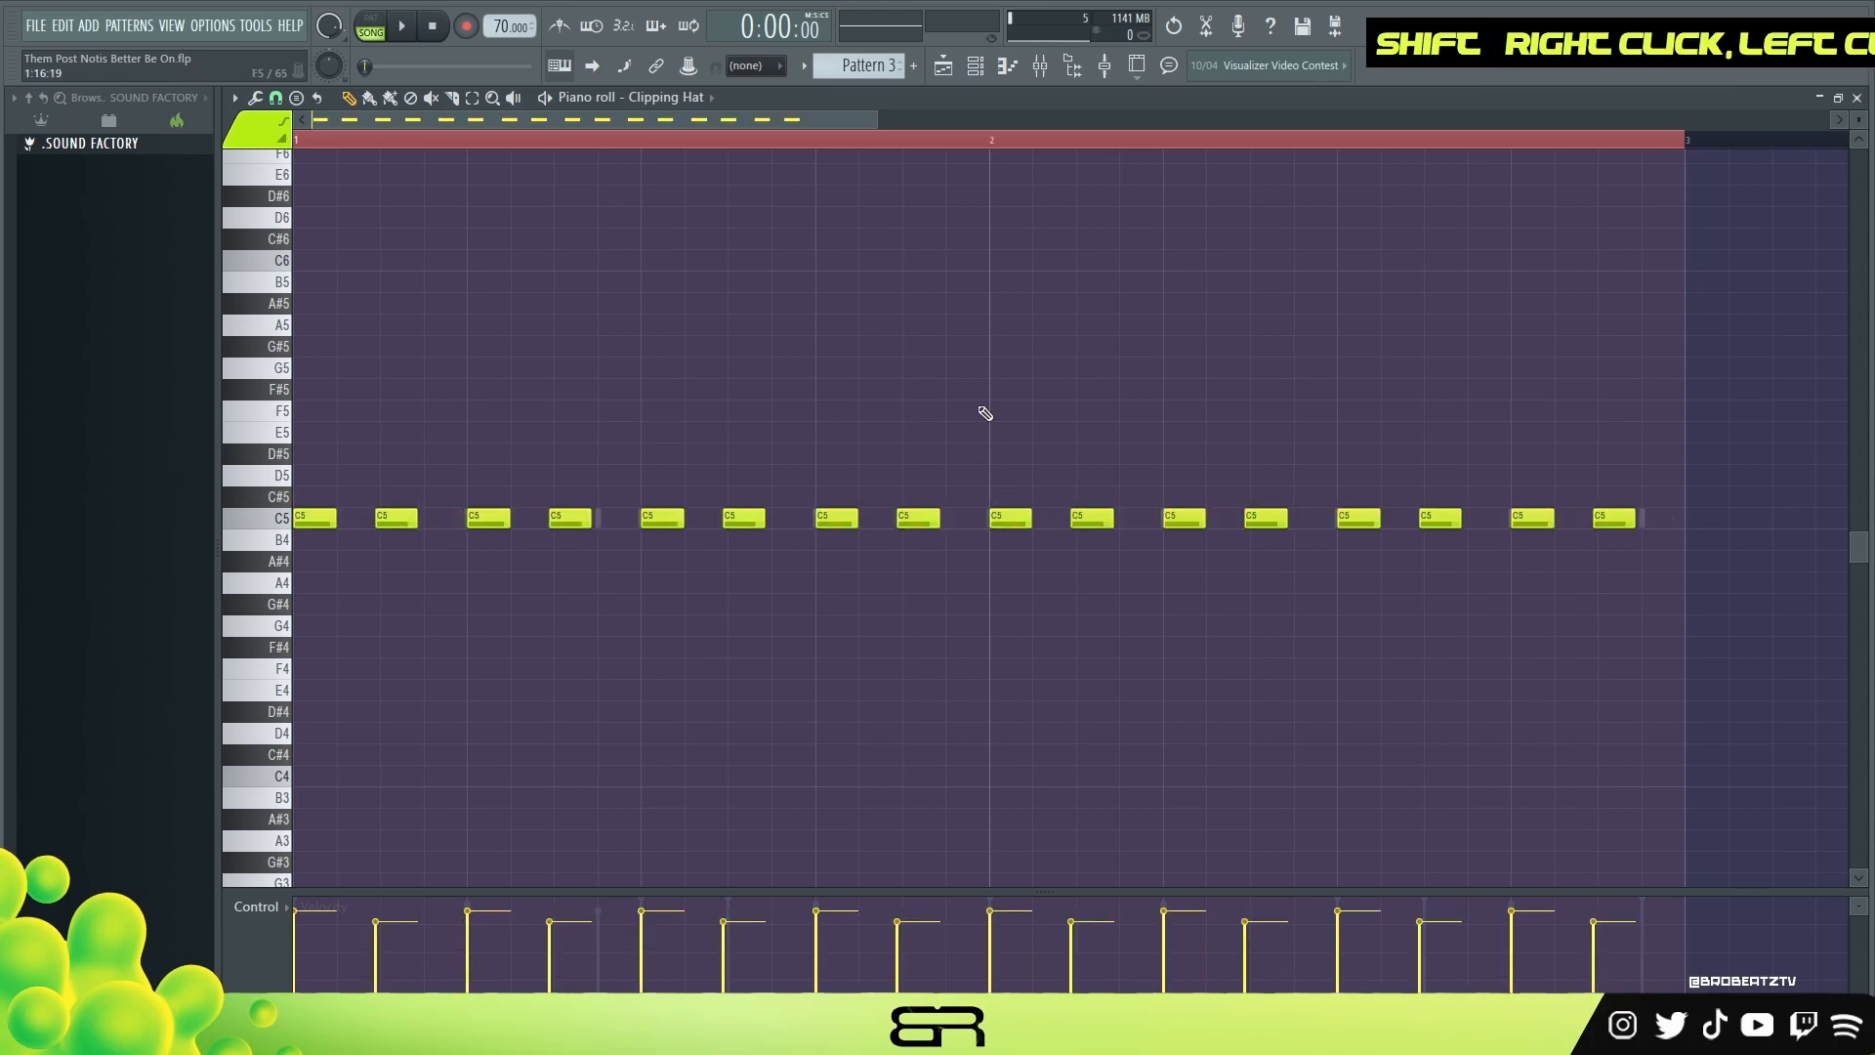
- Return to the playlist and raise the Clipping Hat channel volume to about 69% while the arrangement plays
click(945, 71)
click(980, 71)
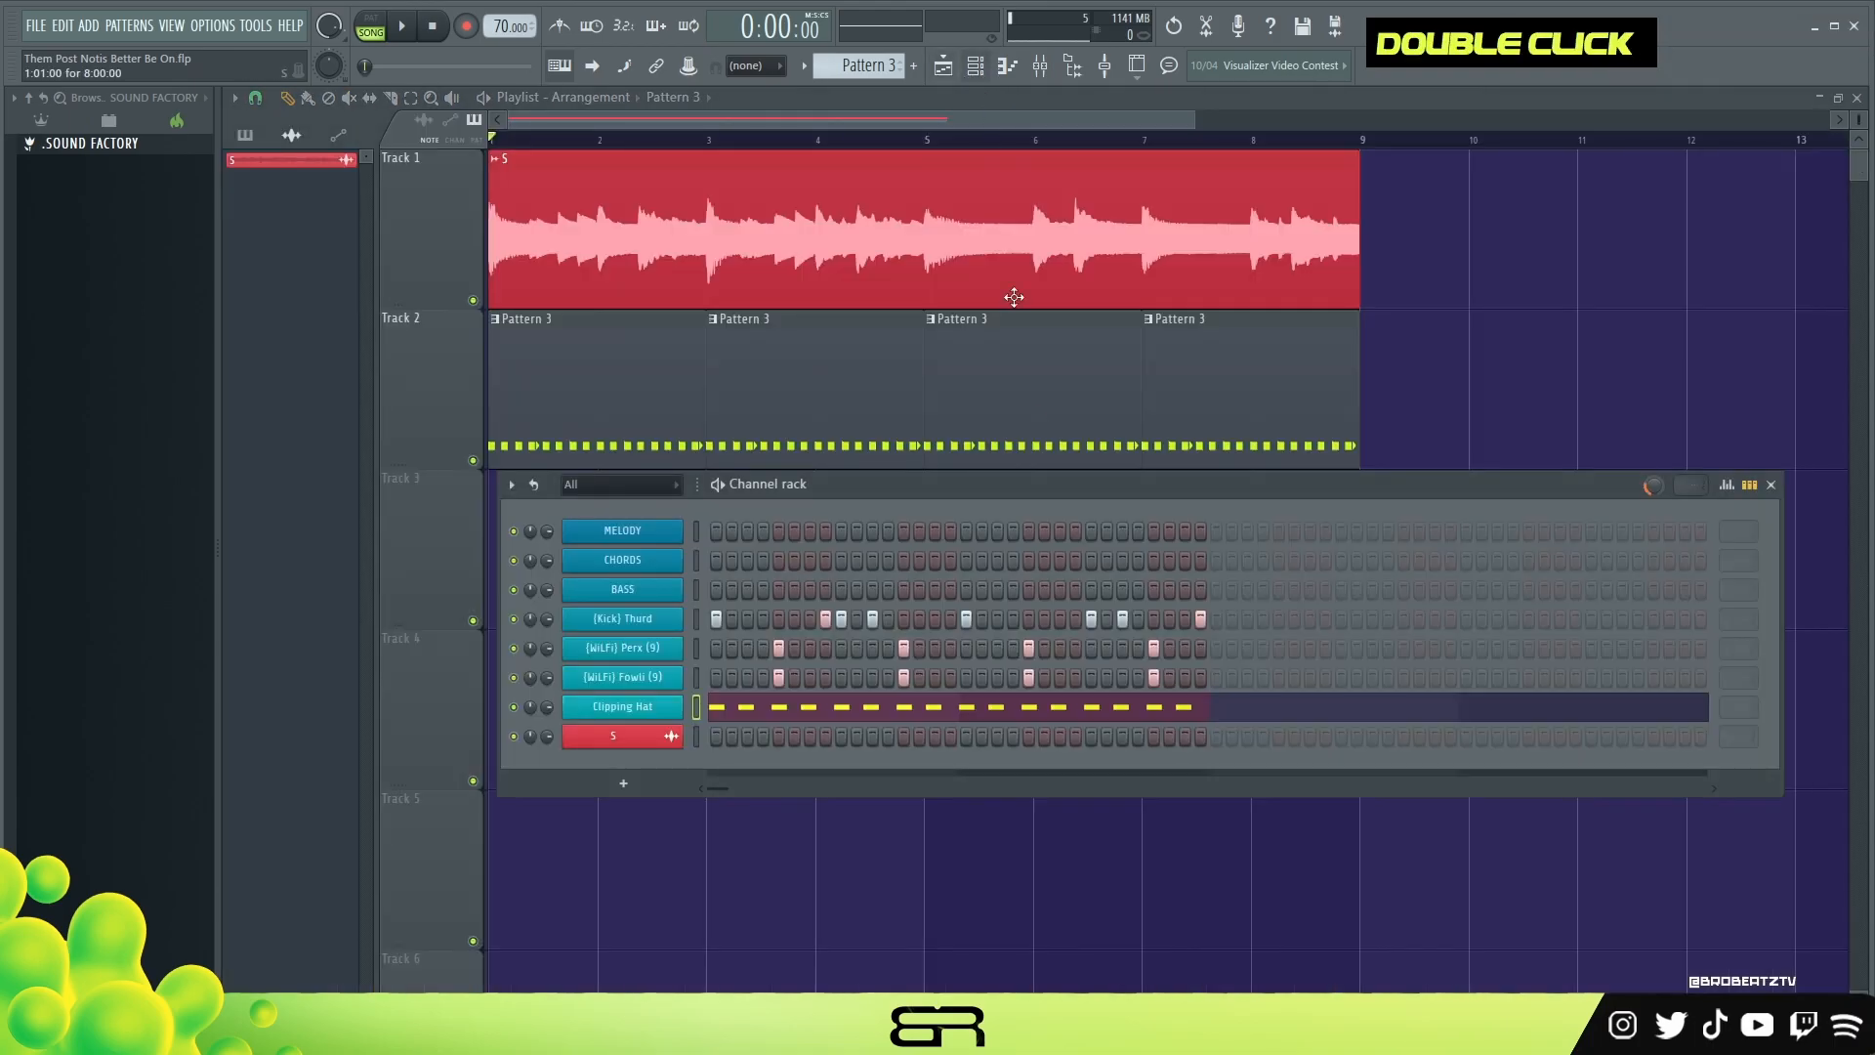
key(space)
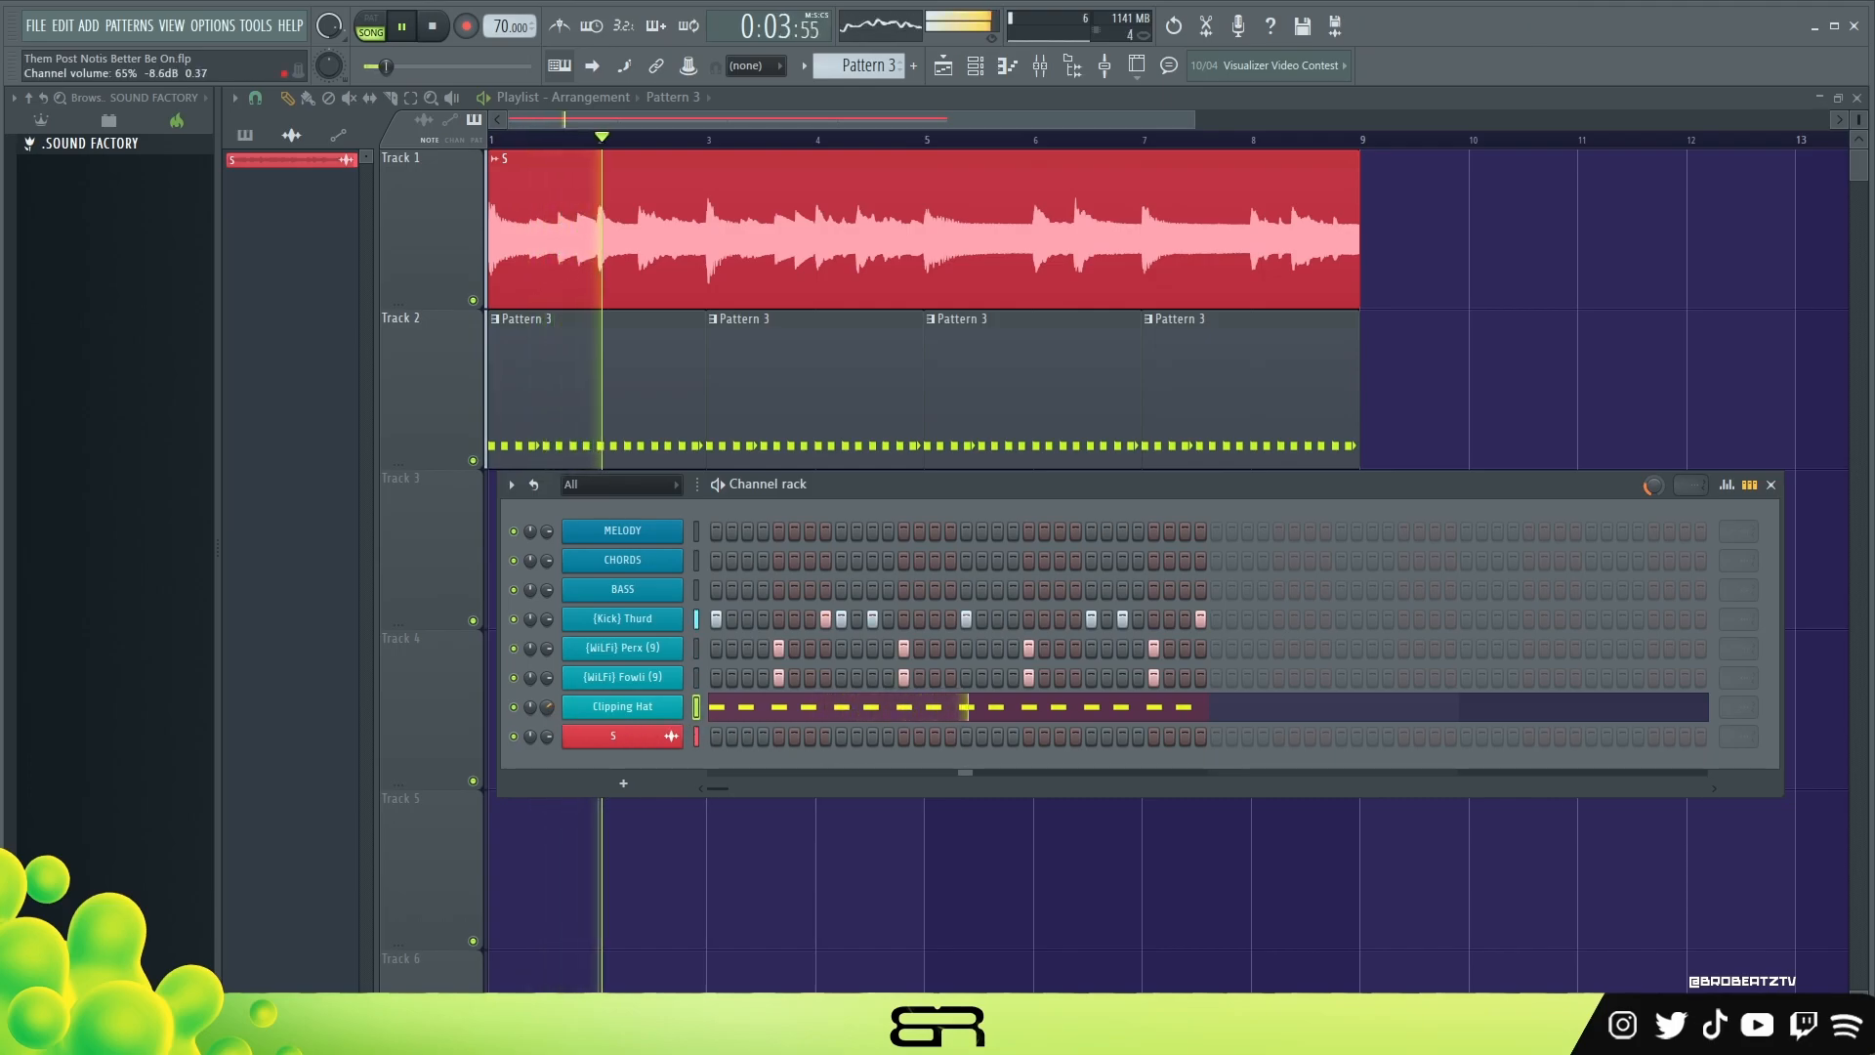
drag(547, 707, 547, 697)
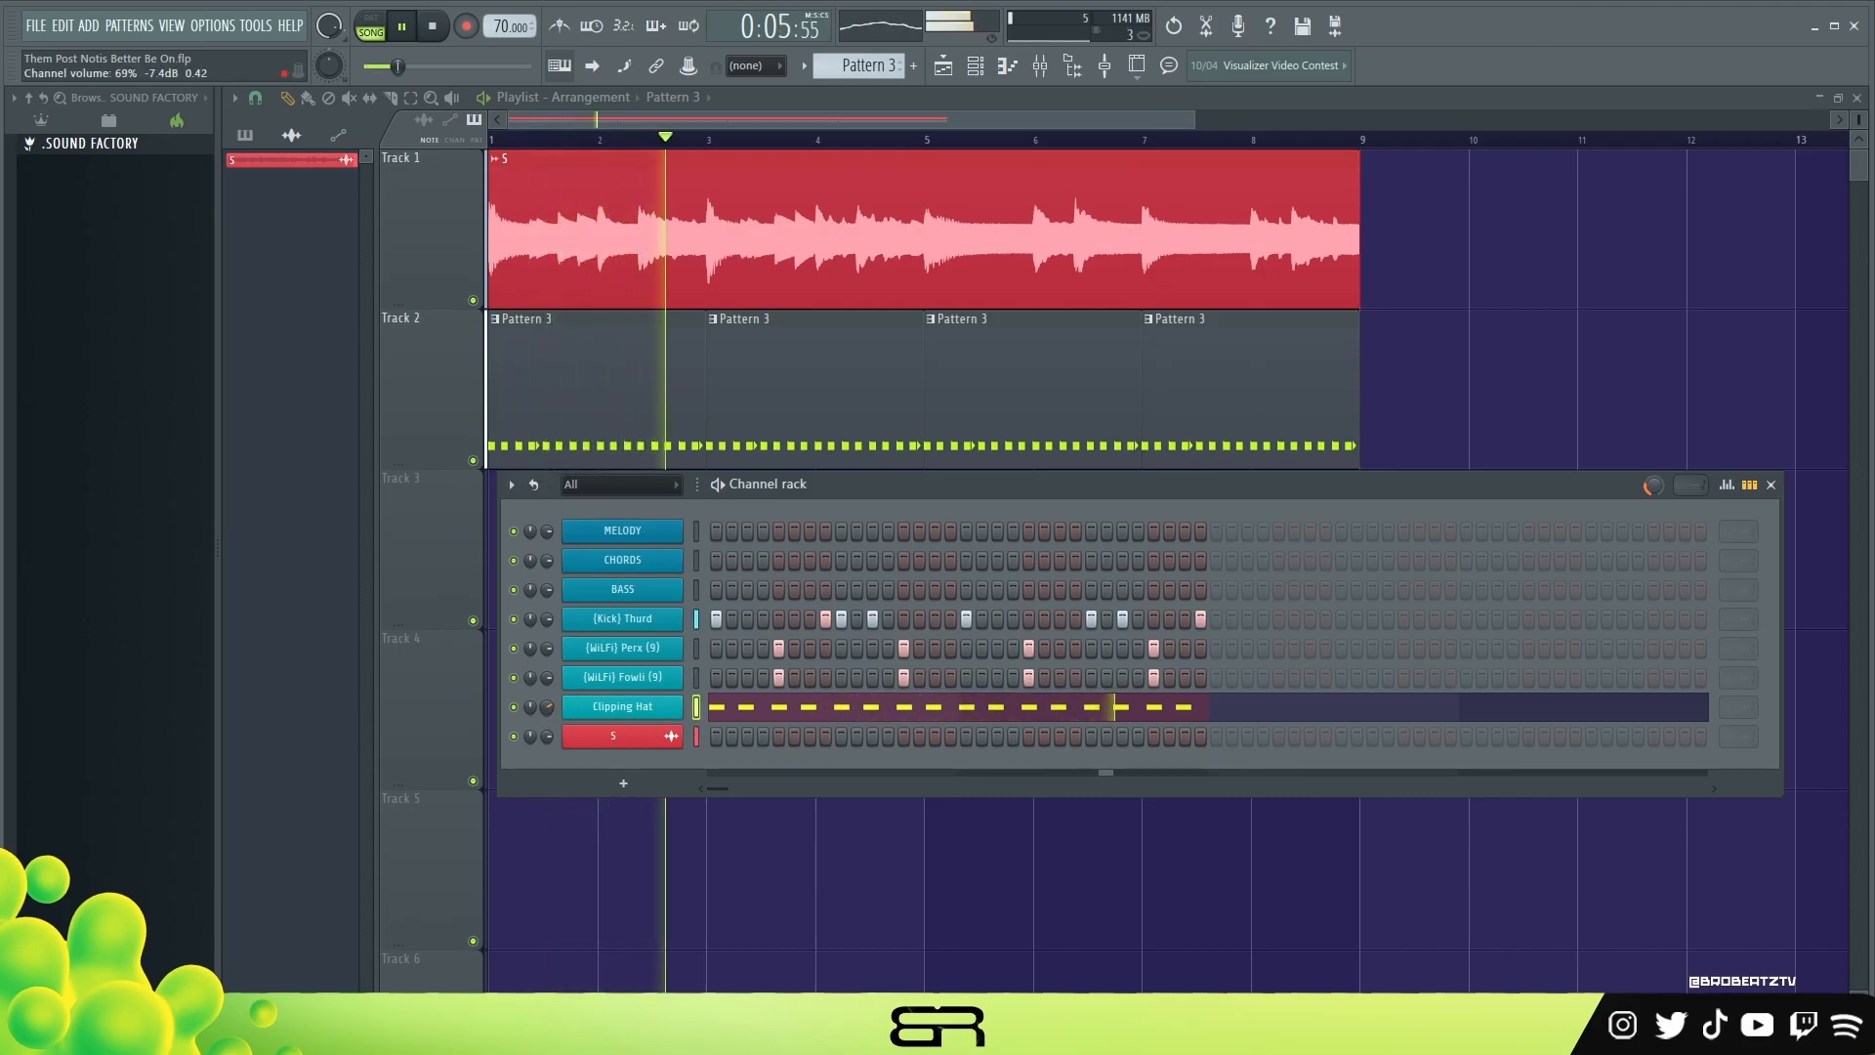
key(space)
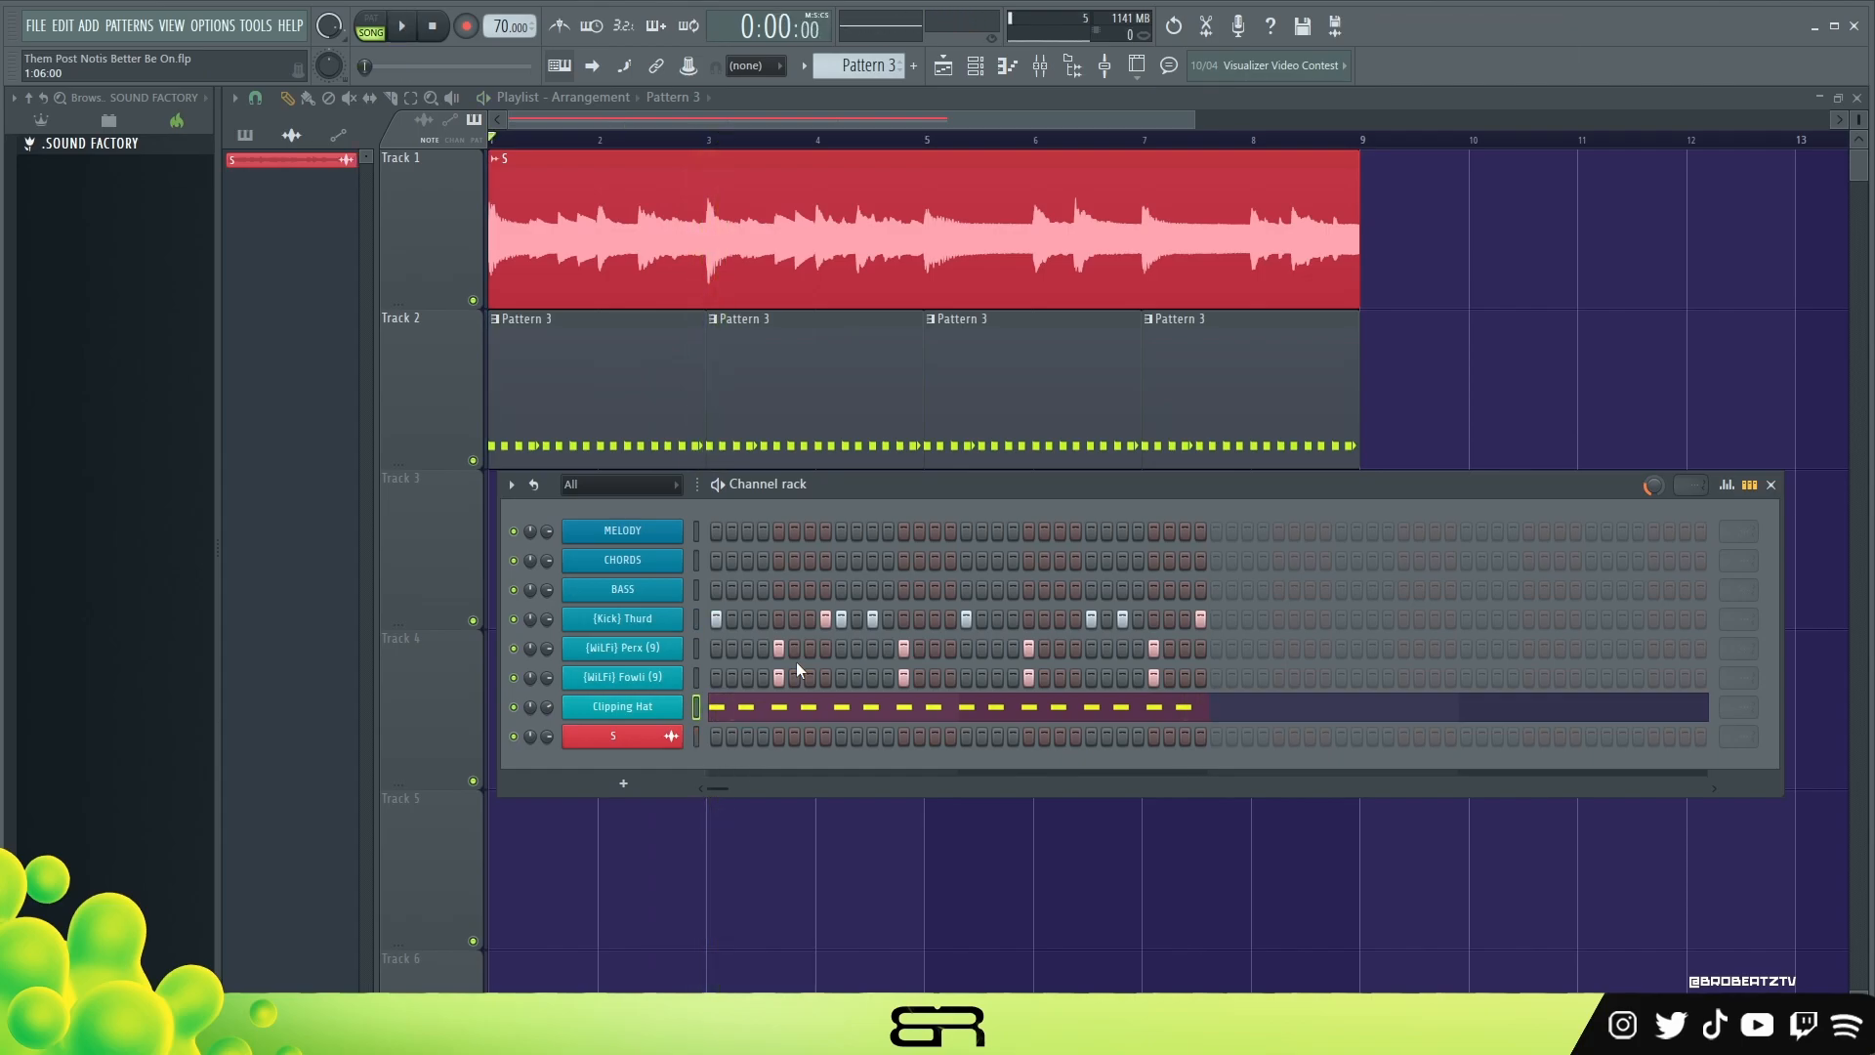
- Examine the mixer routing of the snare, kick and SAMPLE tracks, including the compressor on SAMPLE and the kick's sidechain send
mouse_move(828, 496)
mouse_down()
mouse_move(818, 512)
mouse_move(834, 490)
mouse_up()
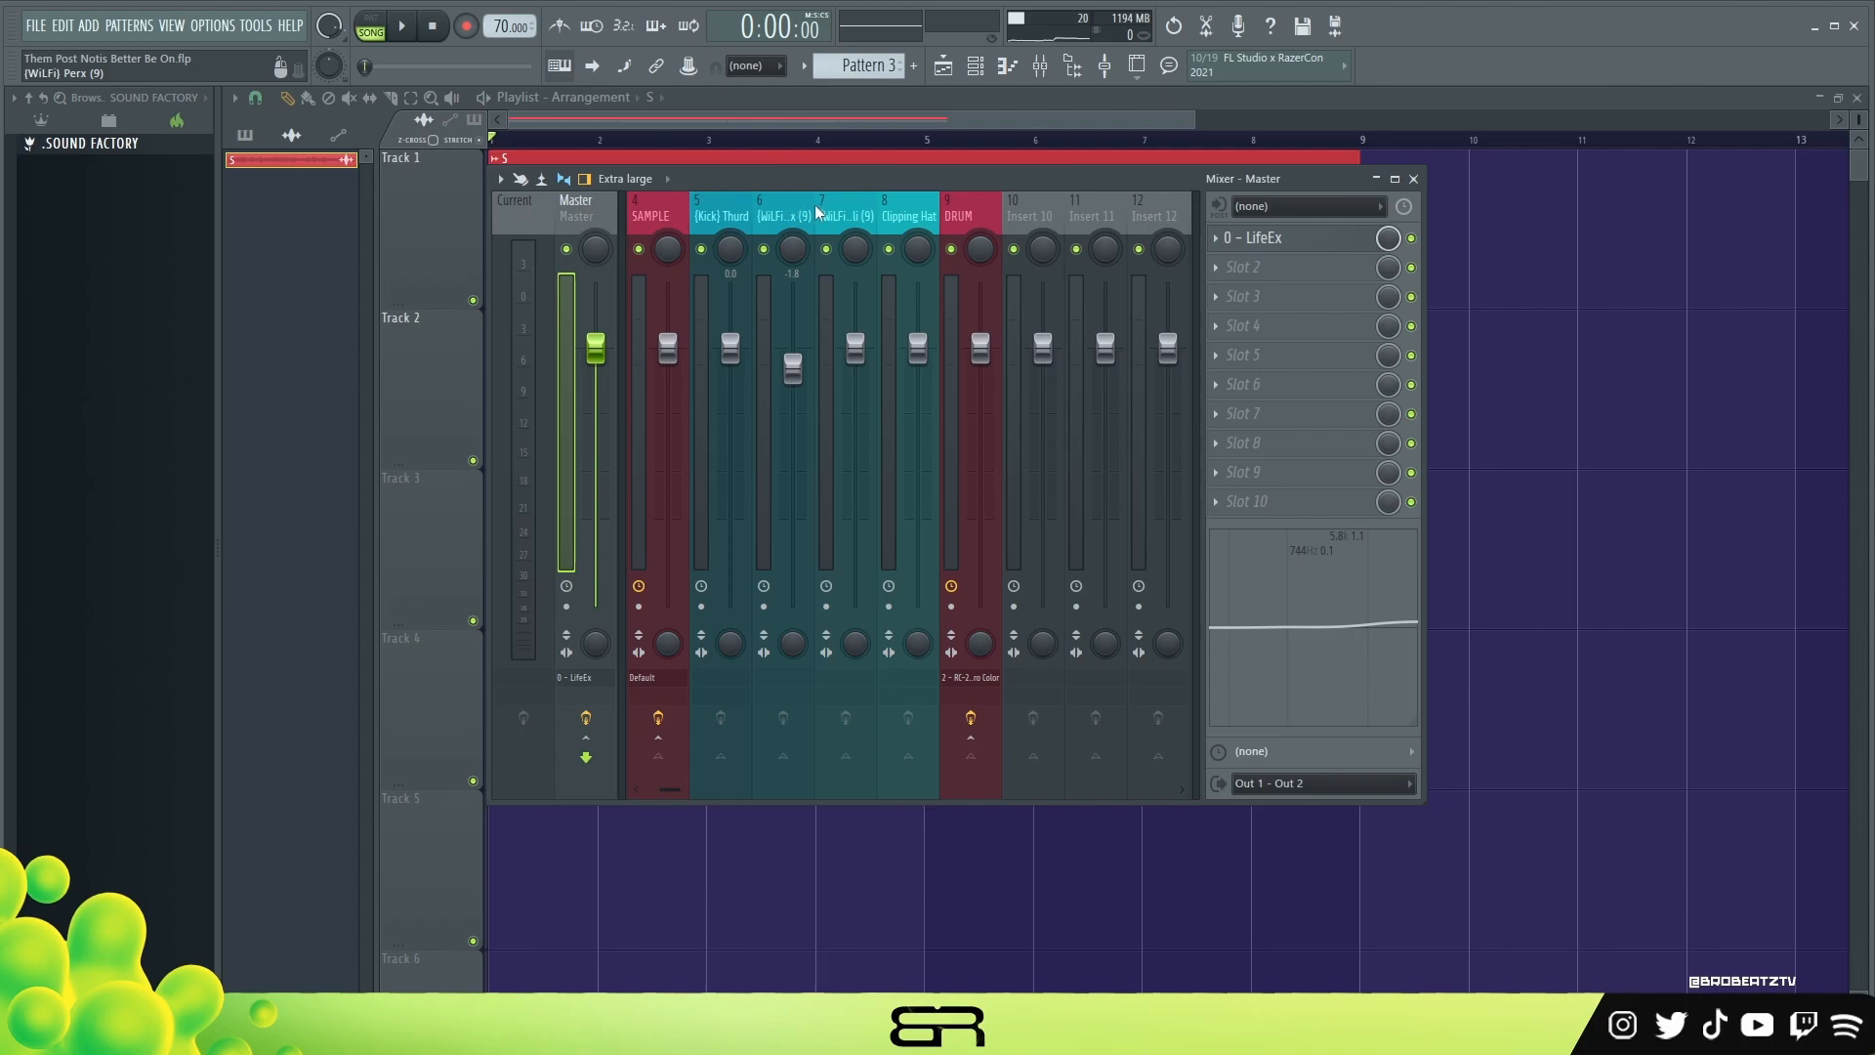
click(872, 218)
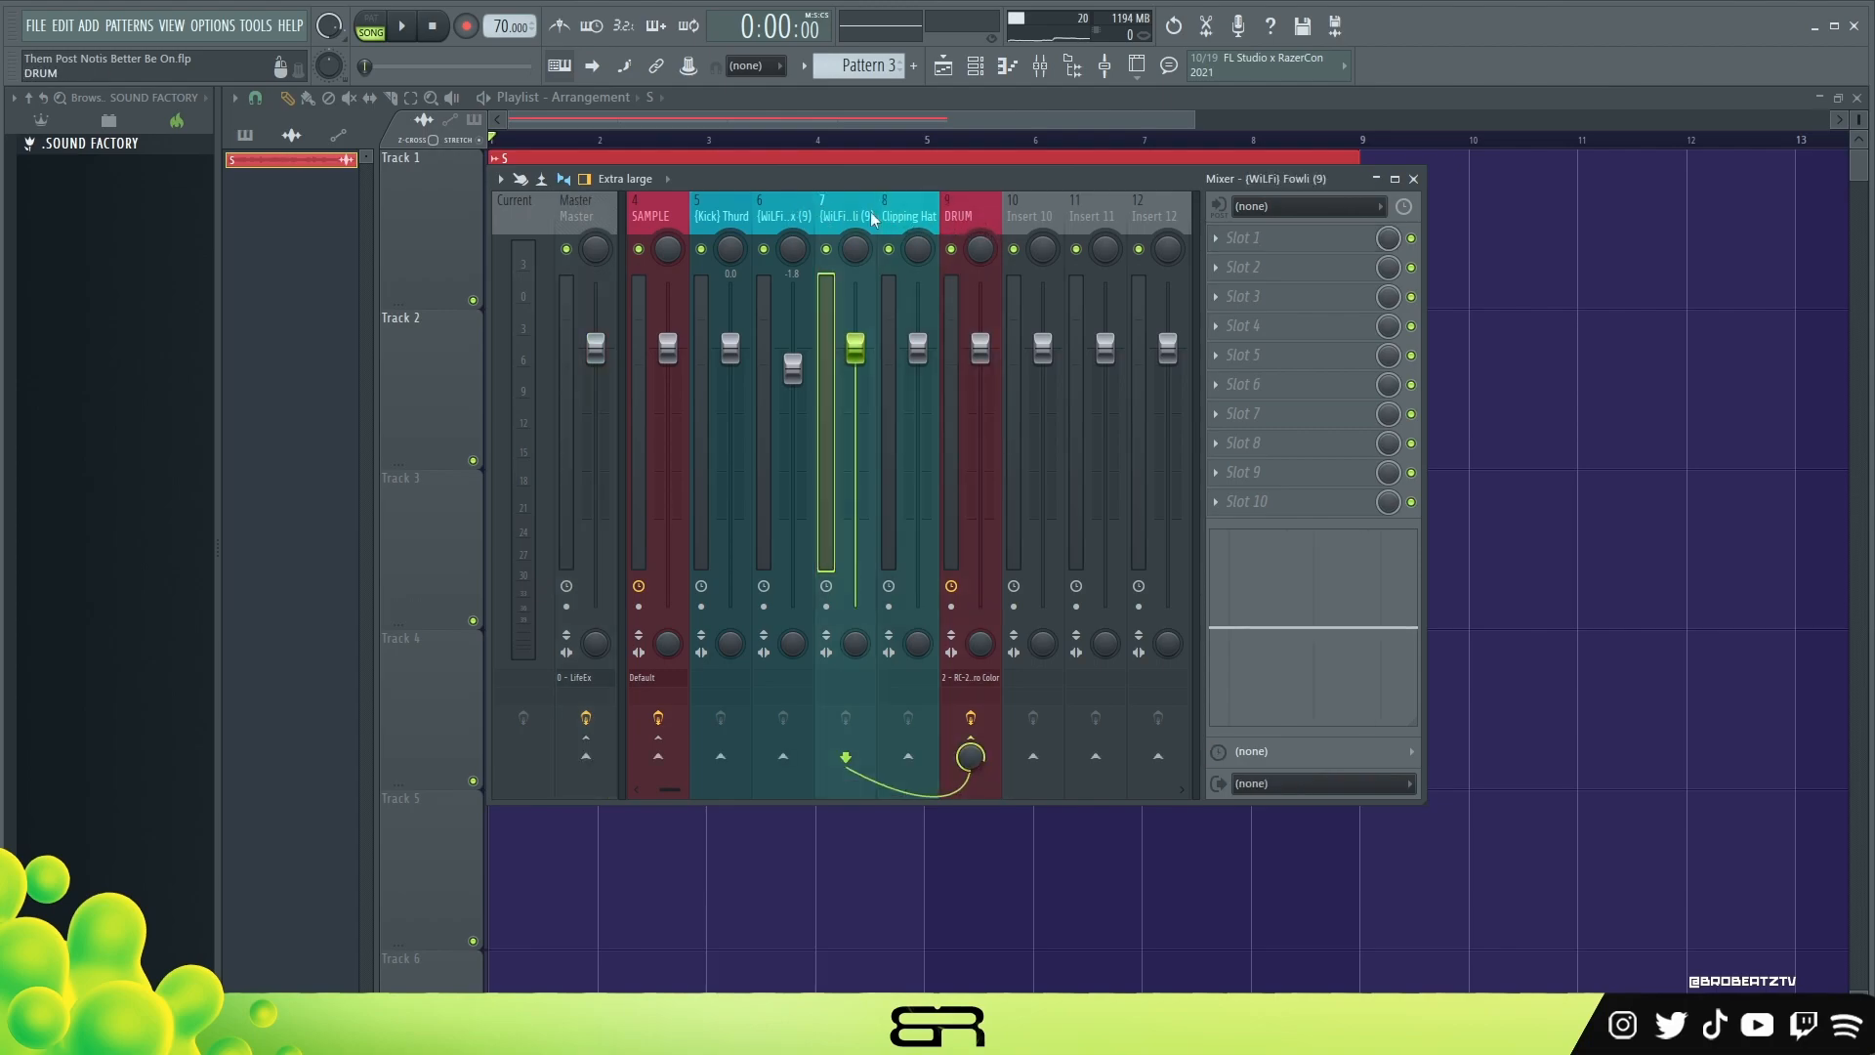
click(735, 228)
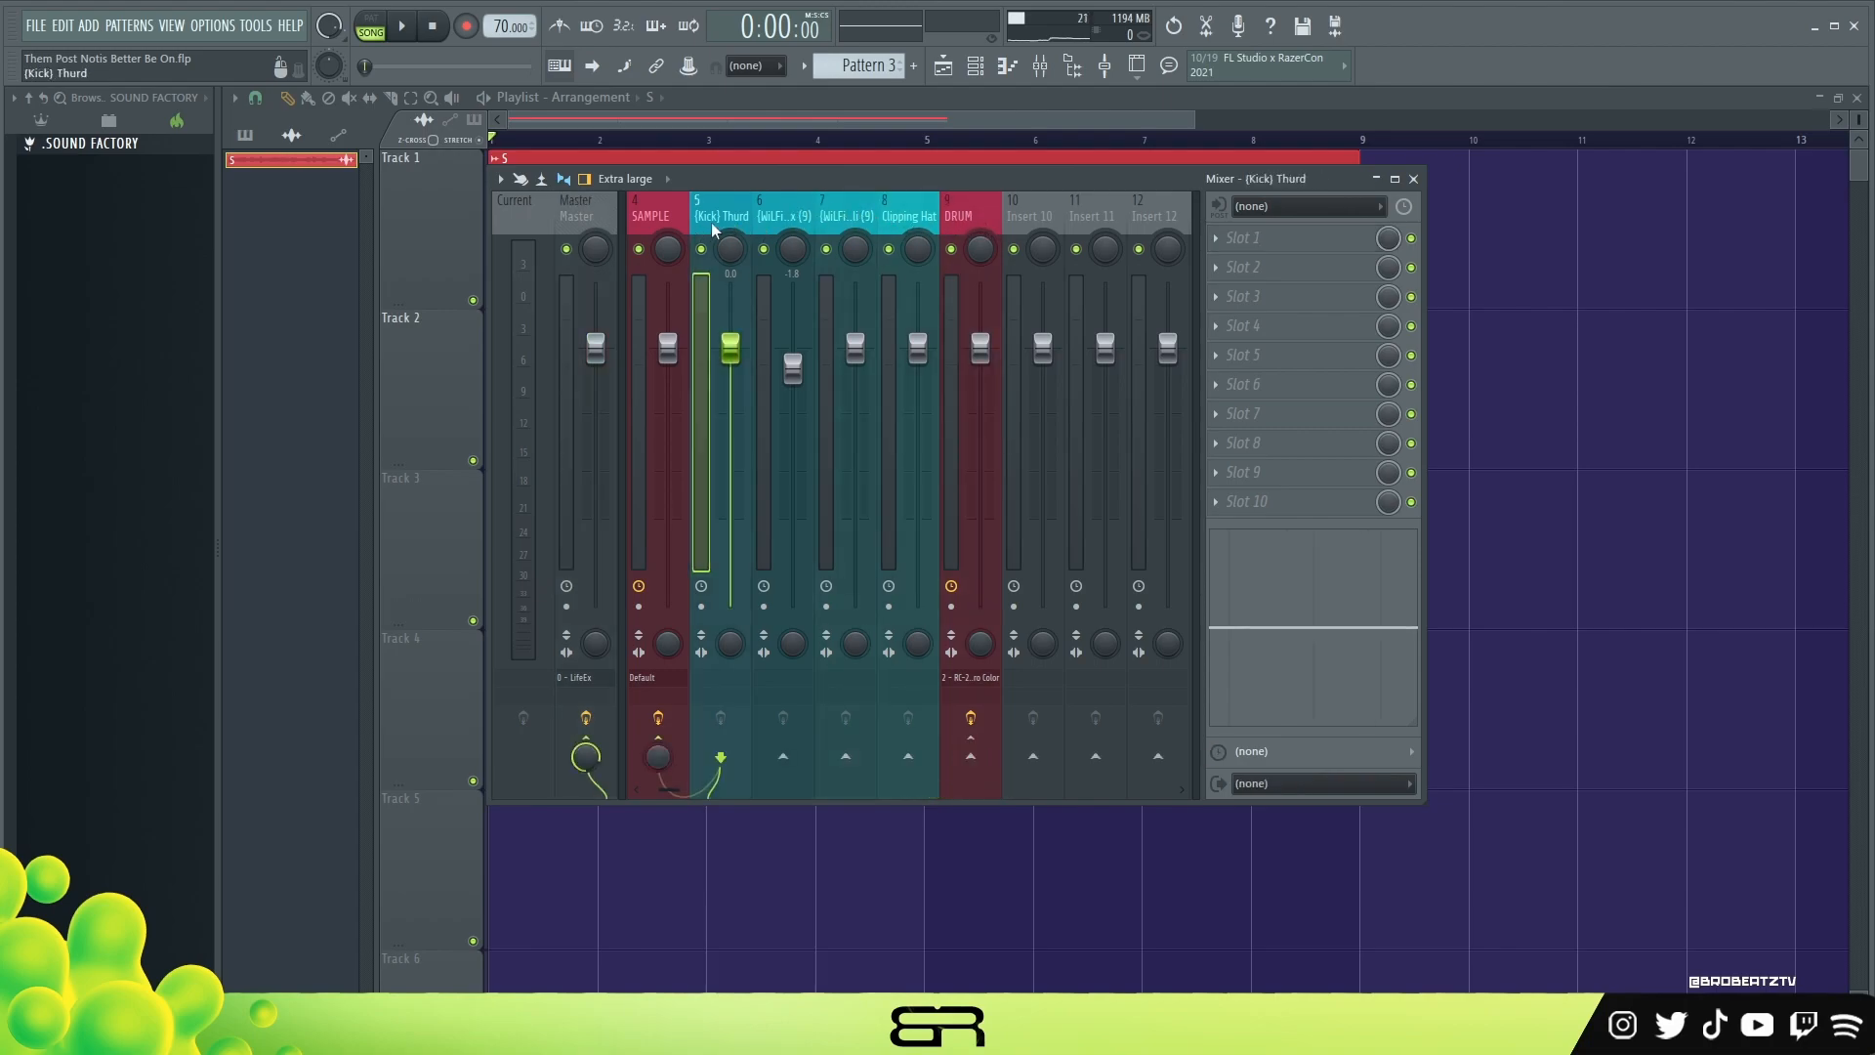
click(680, 227)
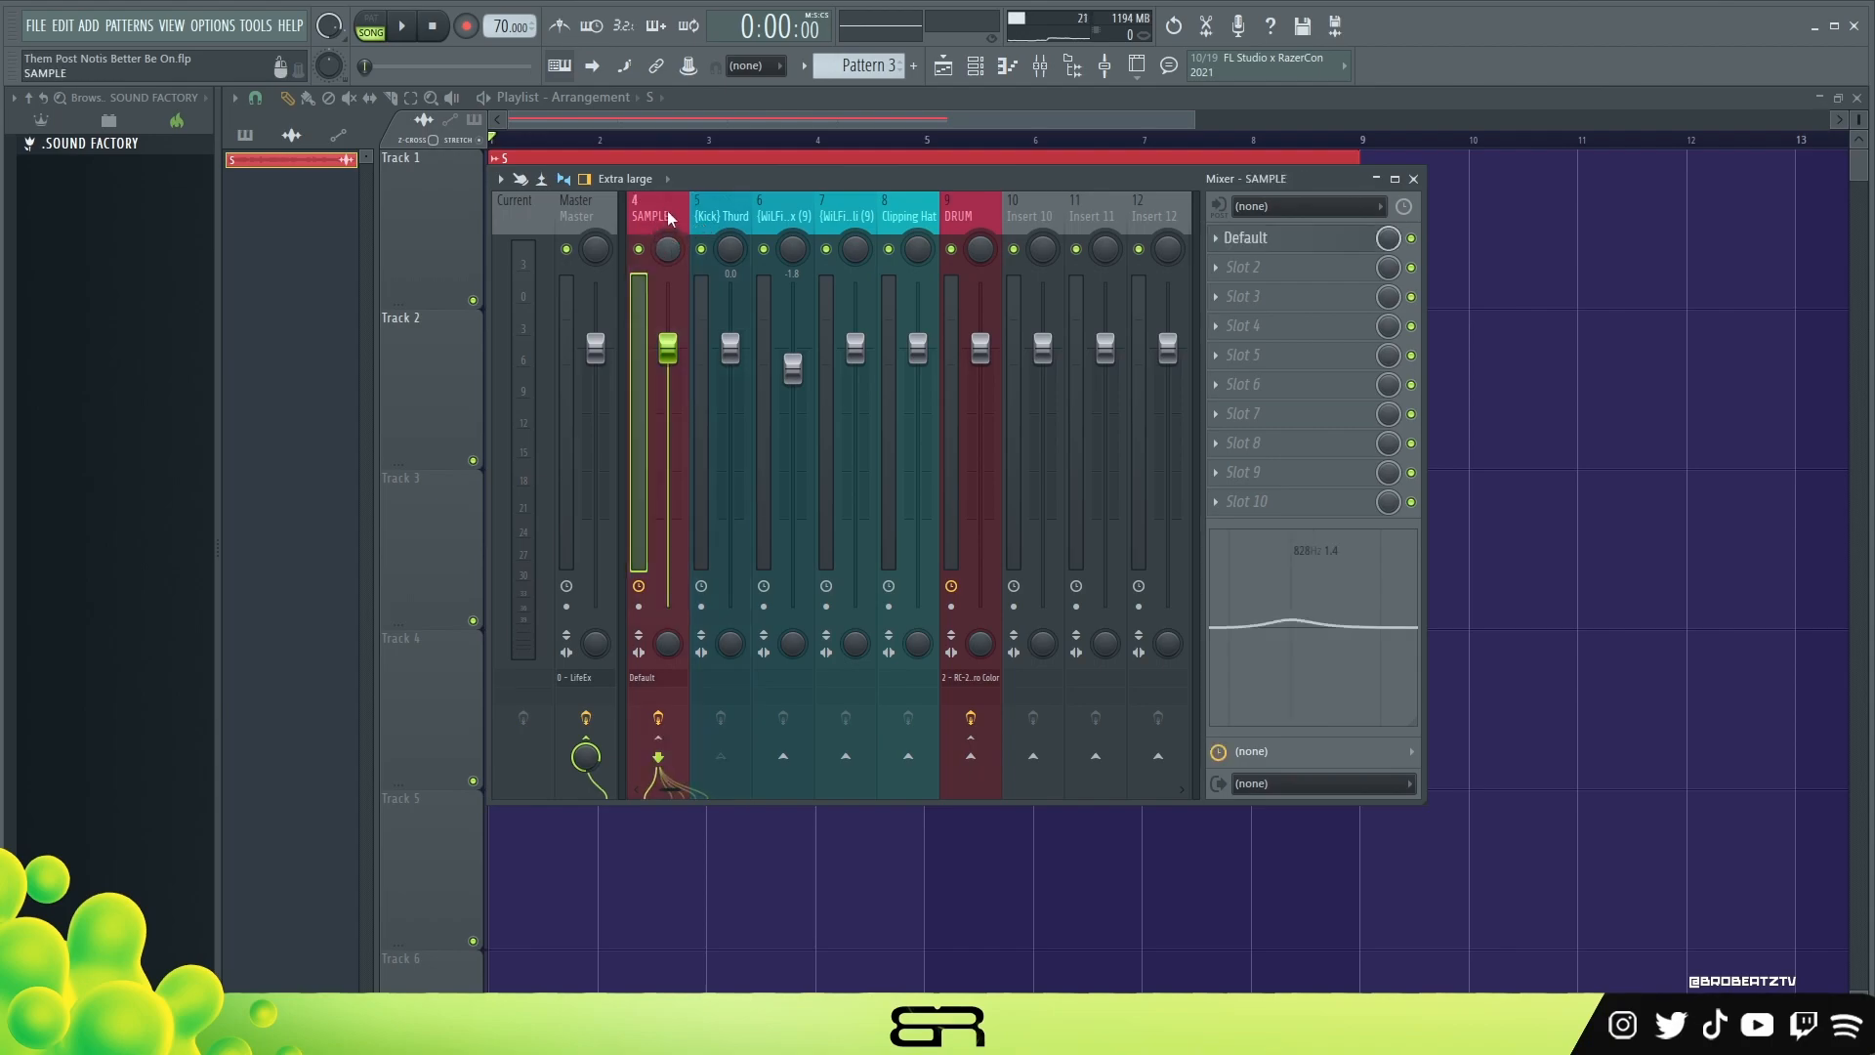
click(1260, 244)
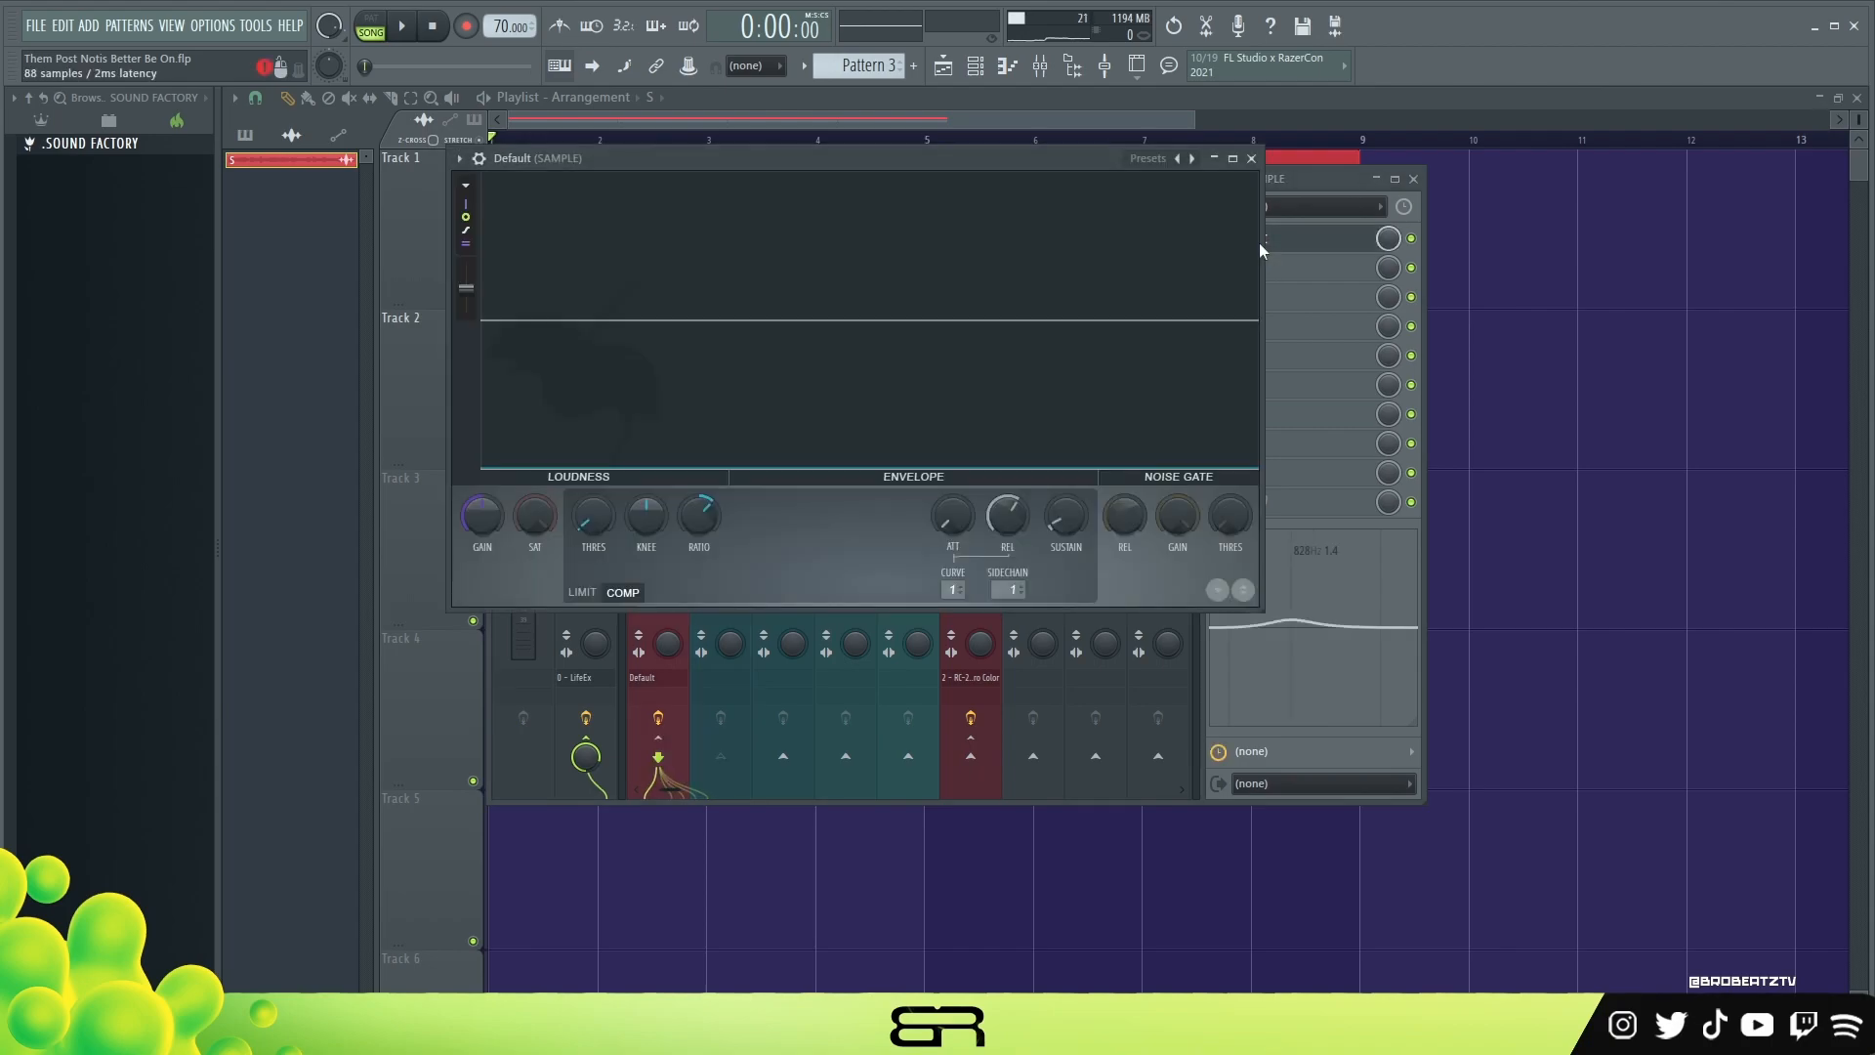
click(1251, 158)
click(710, 214)
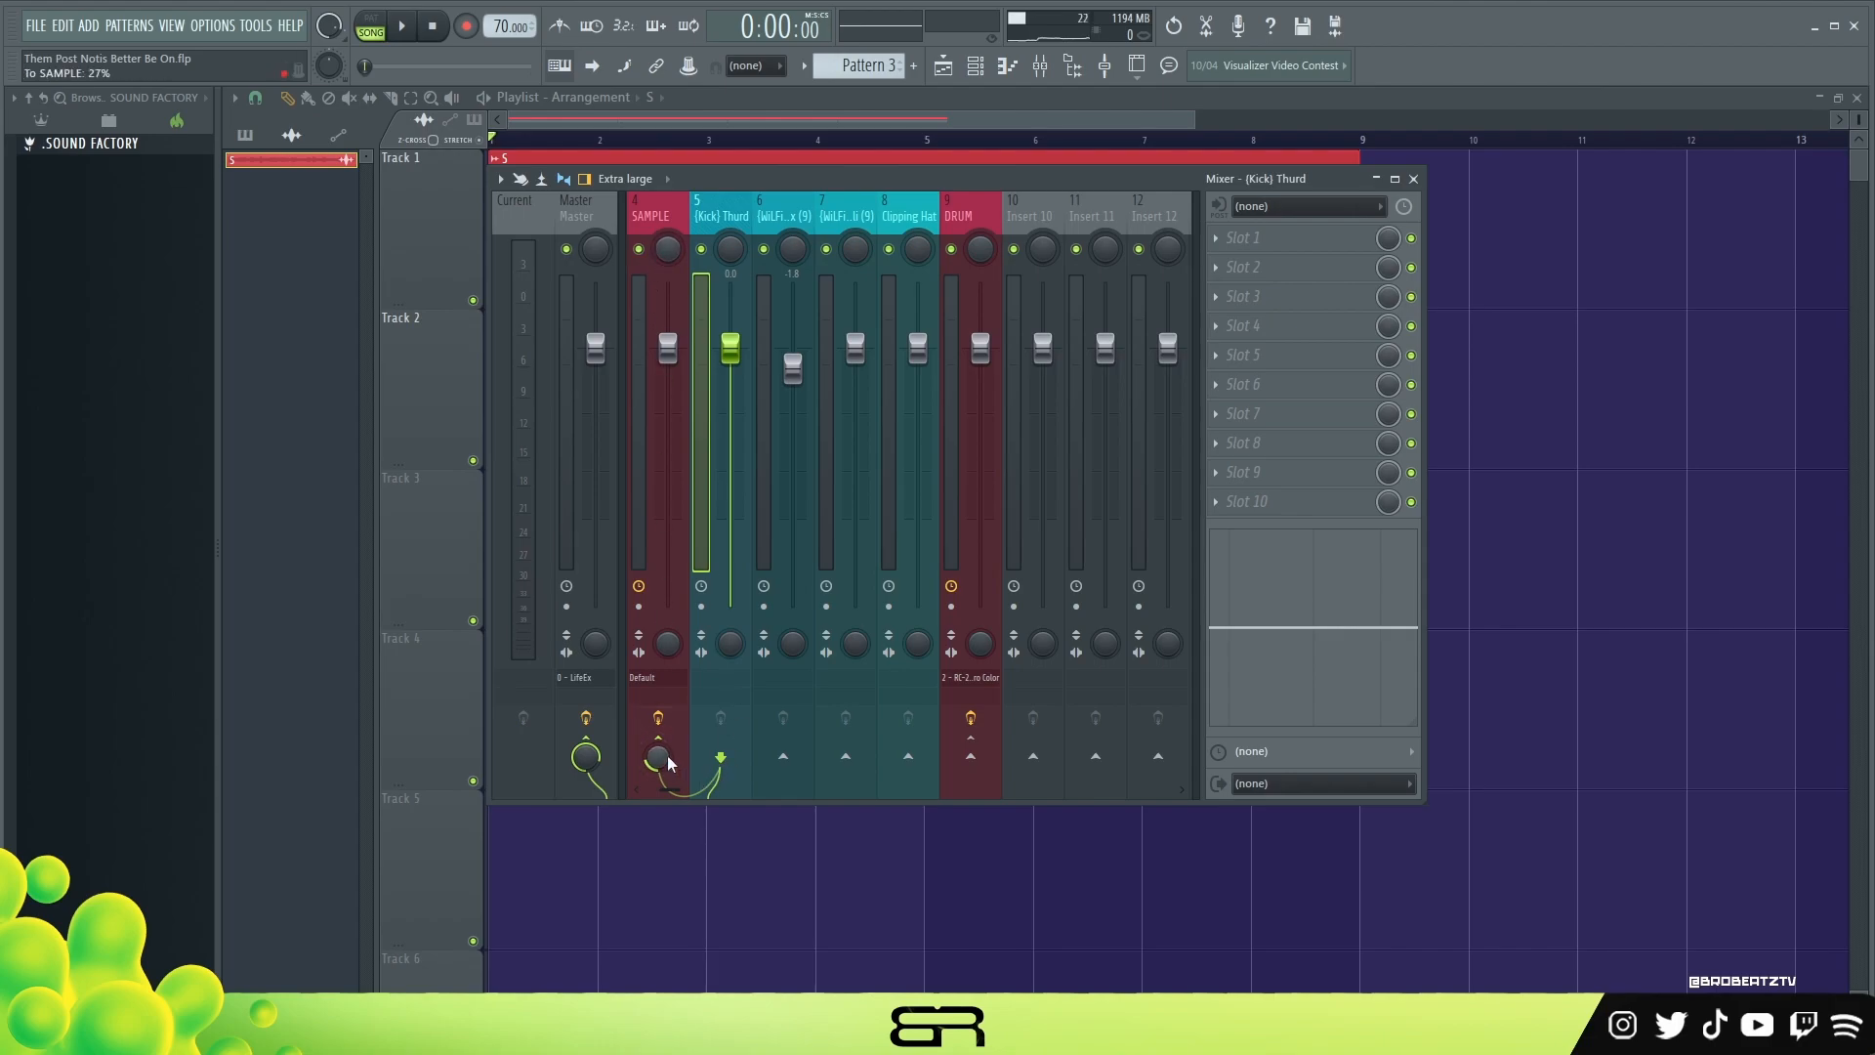
- Reopen the SAMPLE track's compressor and check which tracks are offered as its sidechain source
click(657, 225)
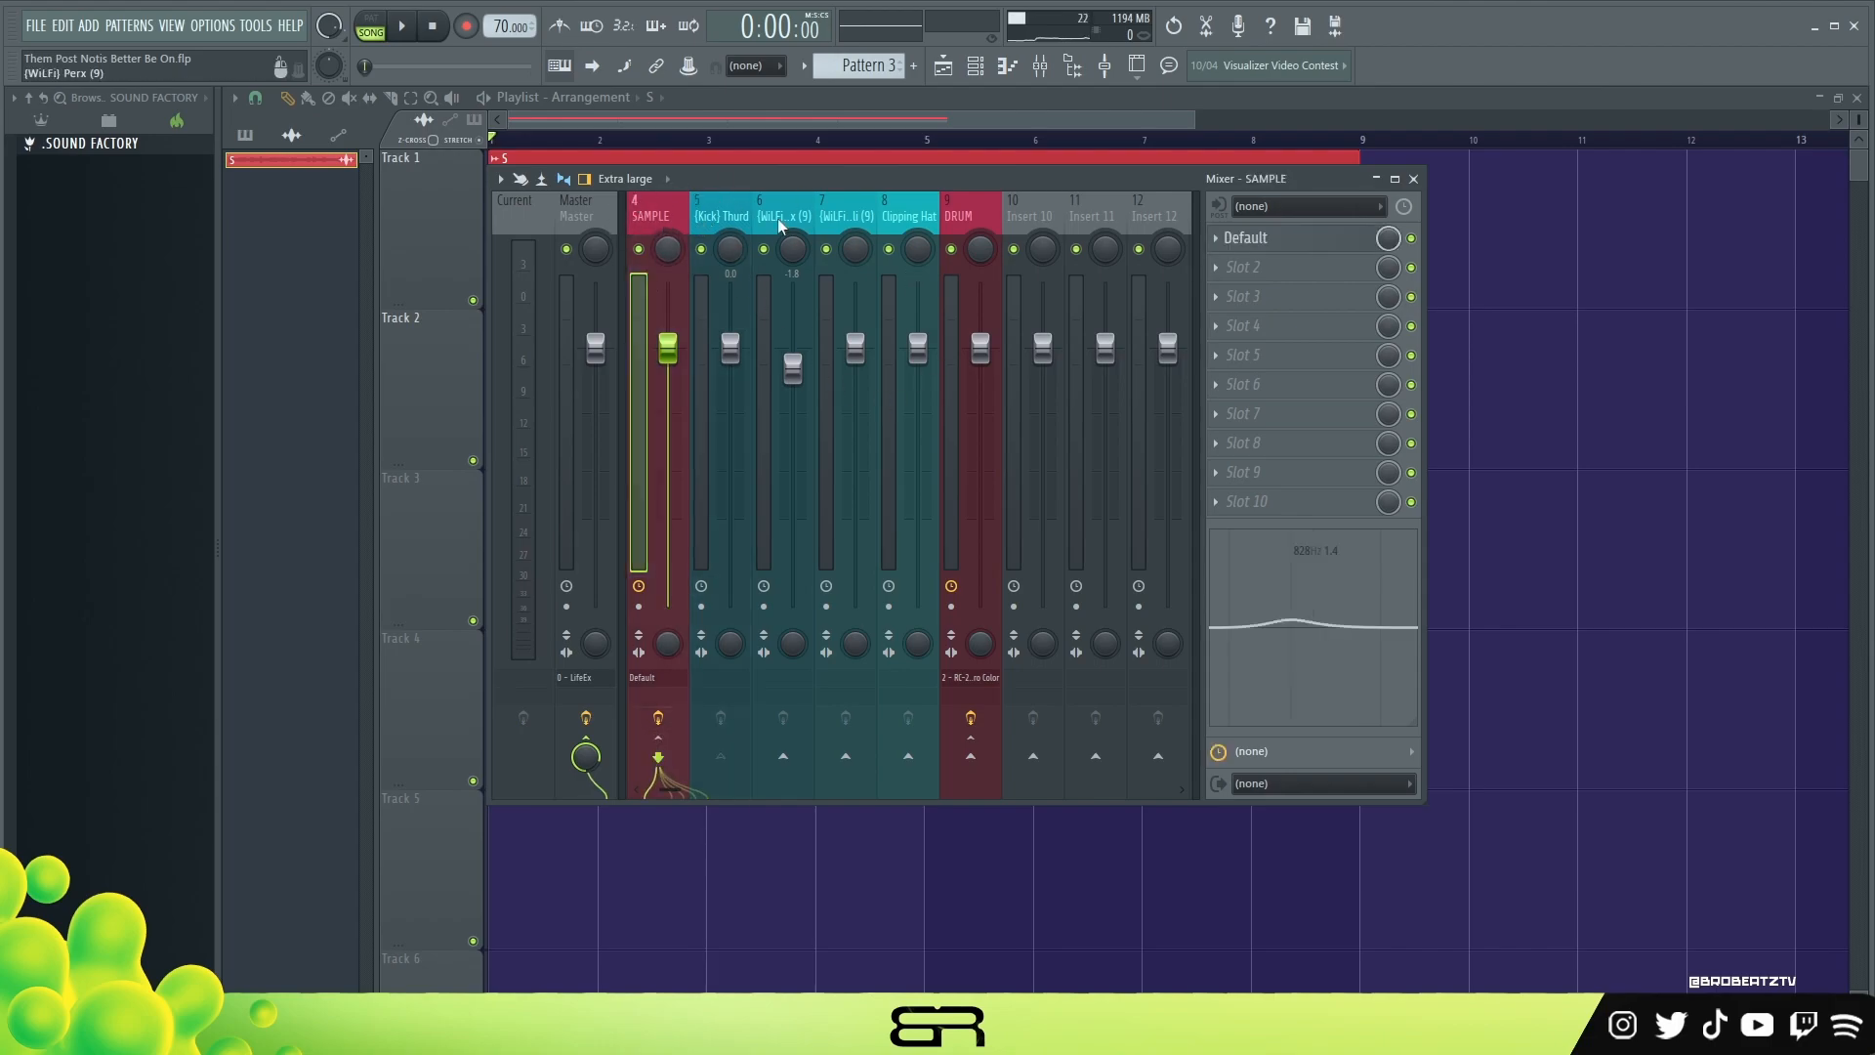
click(1267, 241)
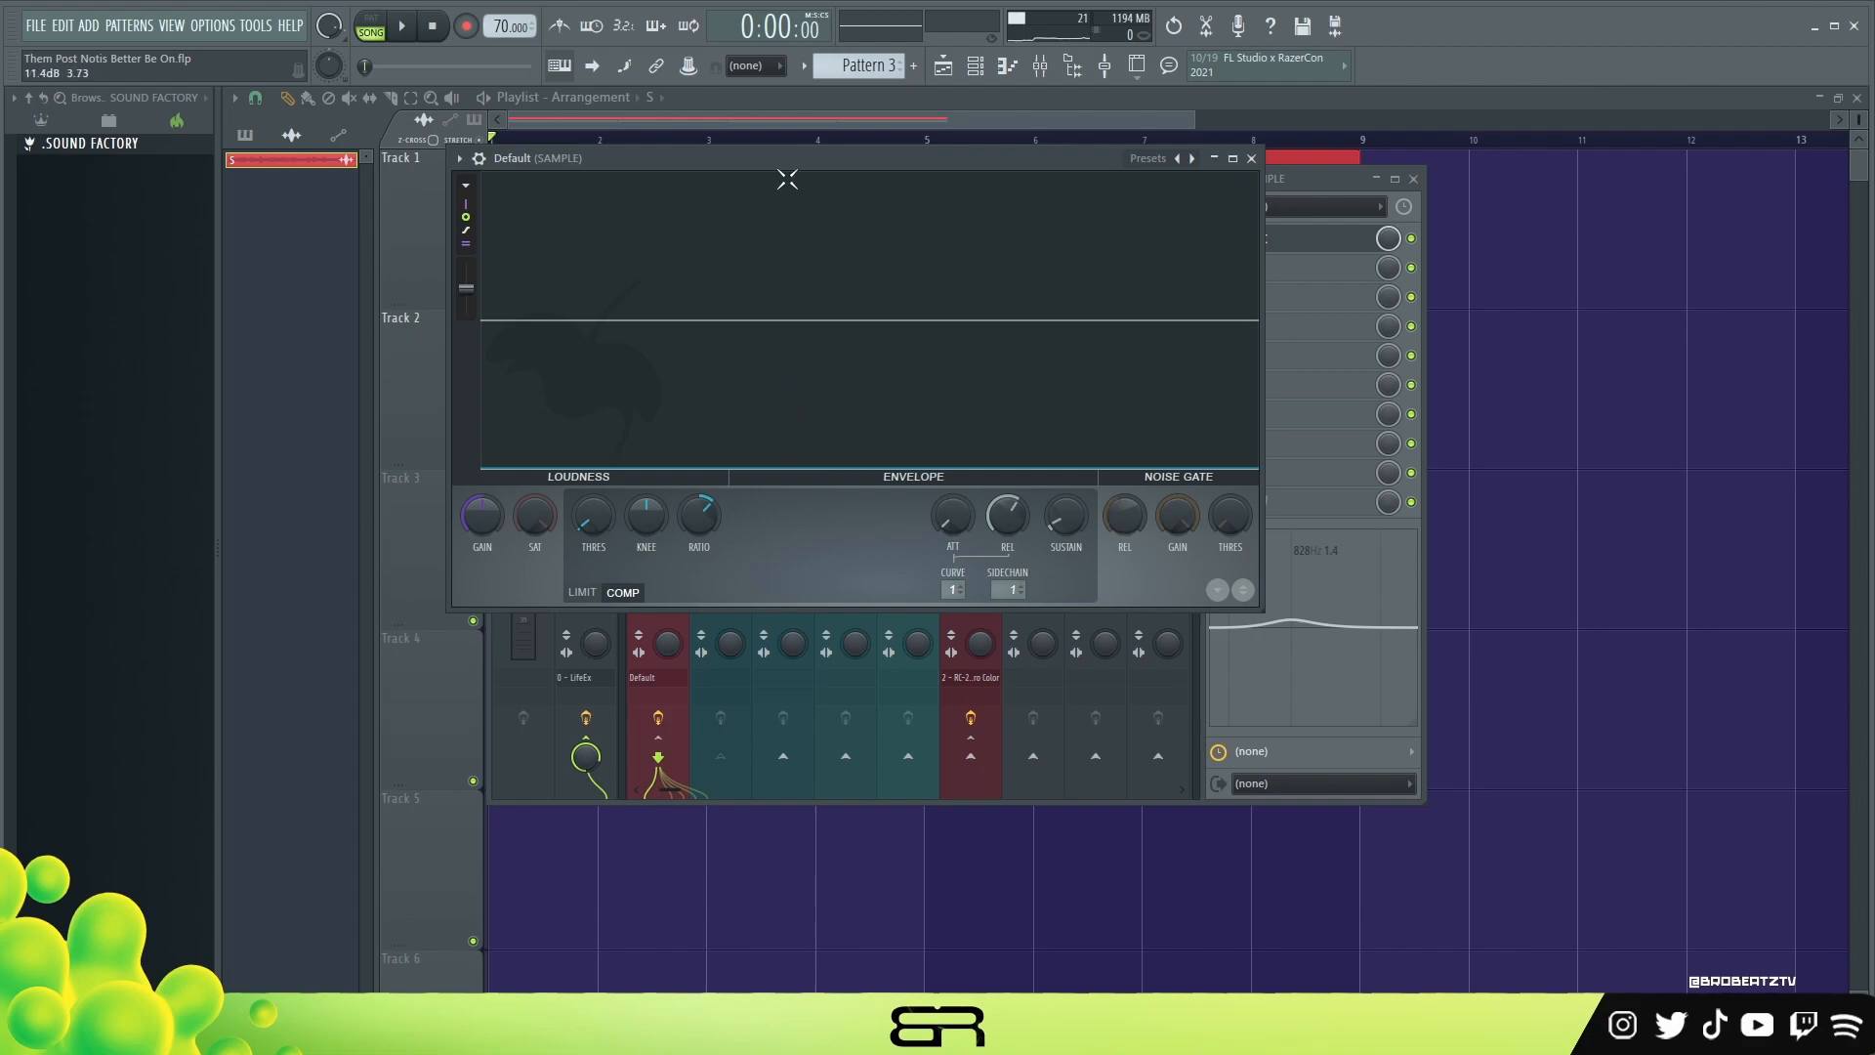
drag(787, 178, 770, 208)
right_click(995, 619)
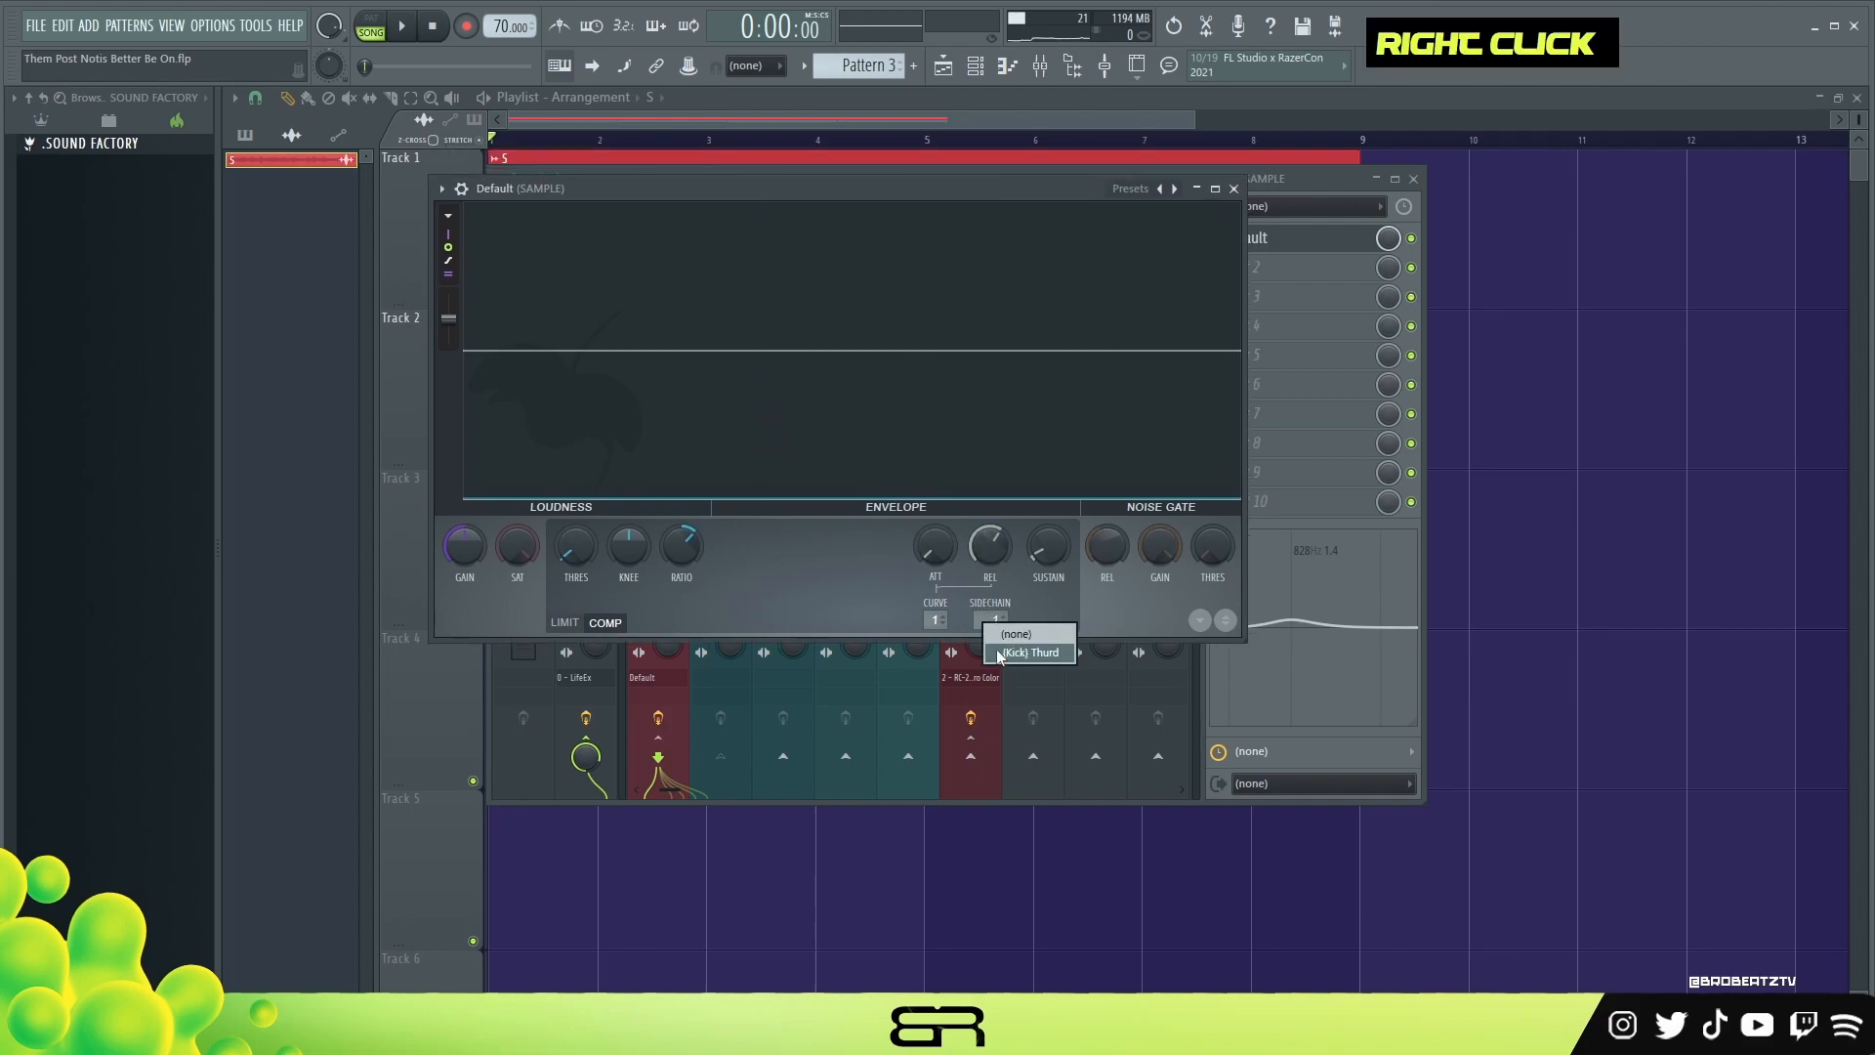
click(810, 585)
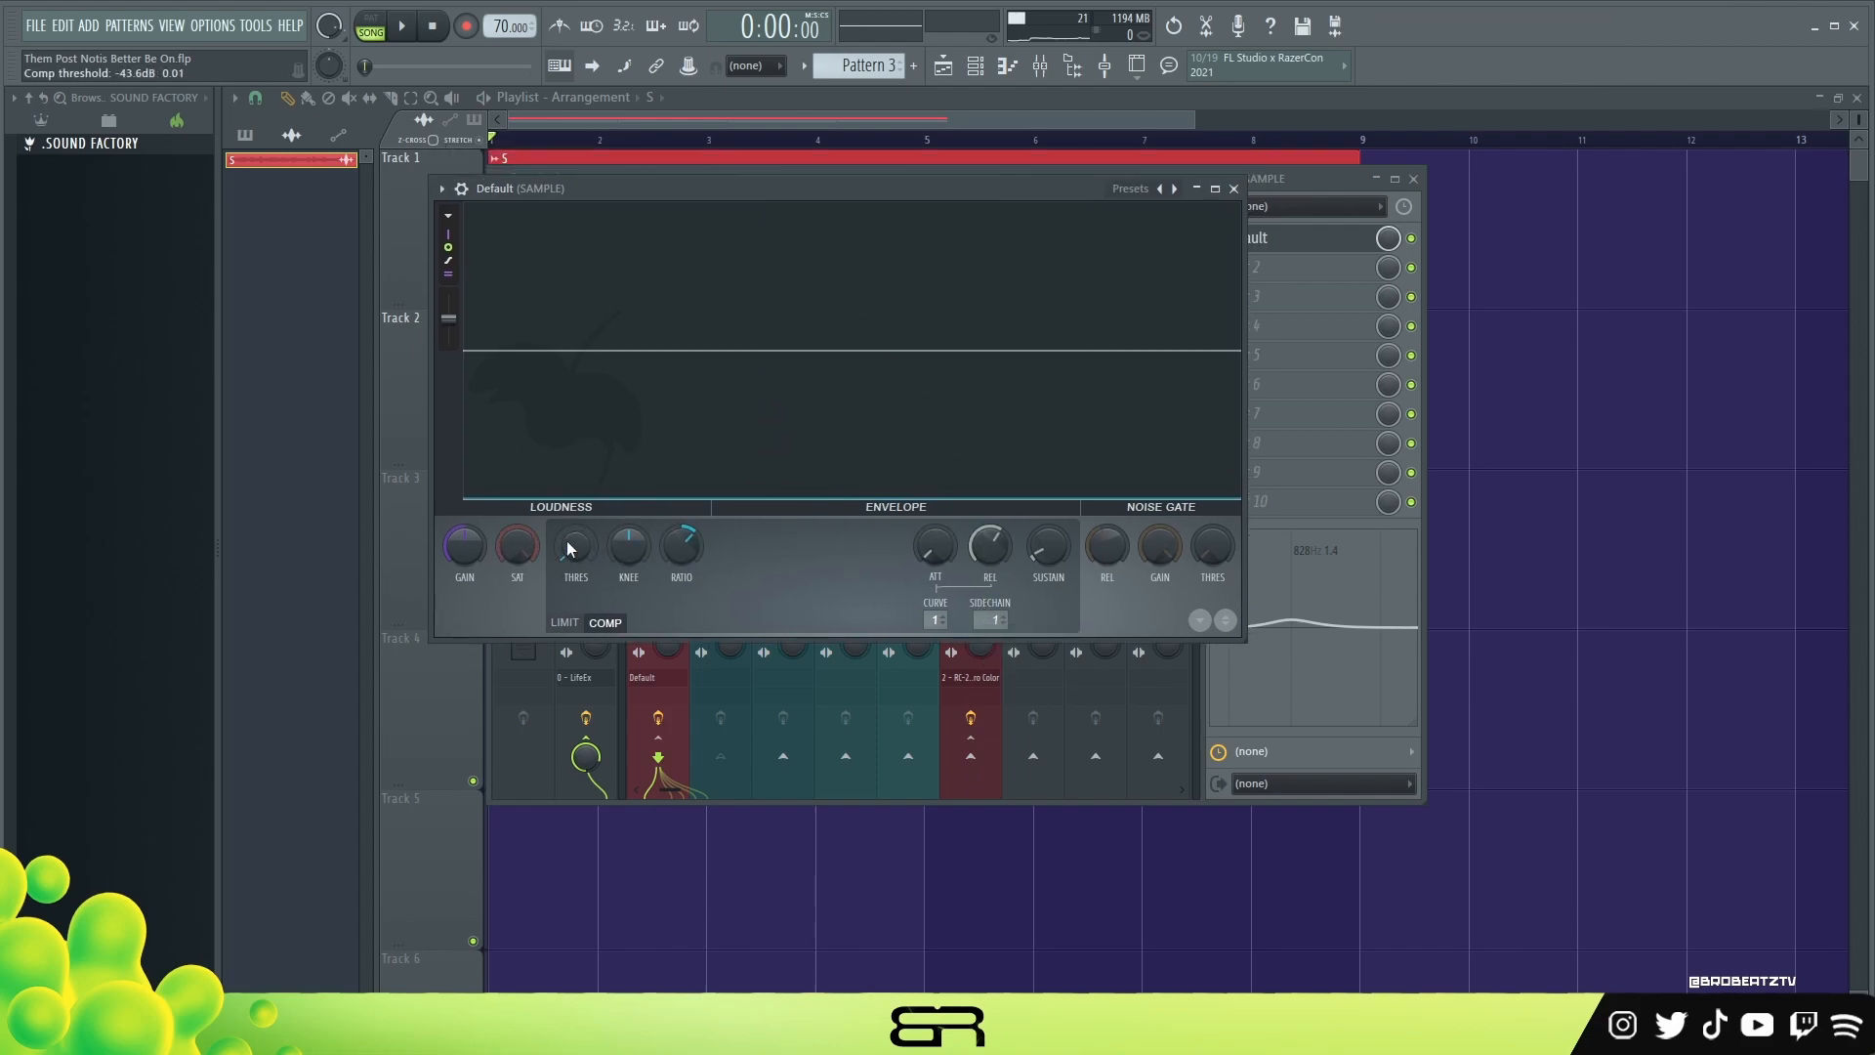
- Examine the SAMPLE compressor's threshold and ratio, and play the beat to check how the kick ducks the sample
drag(570, 550, 571, 533)
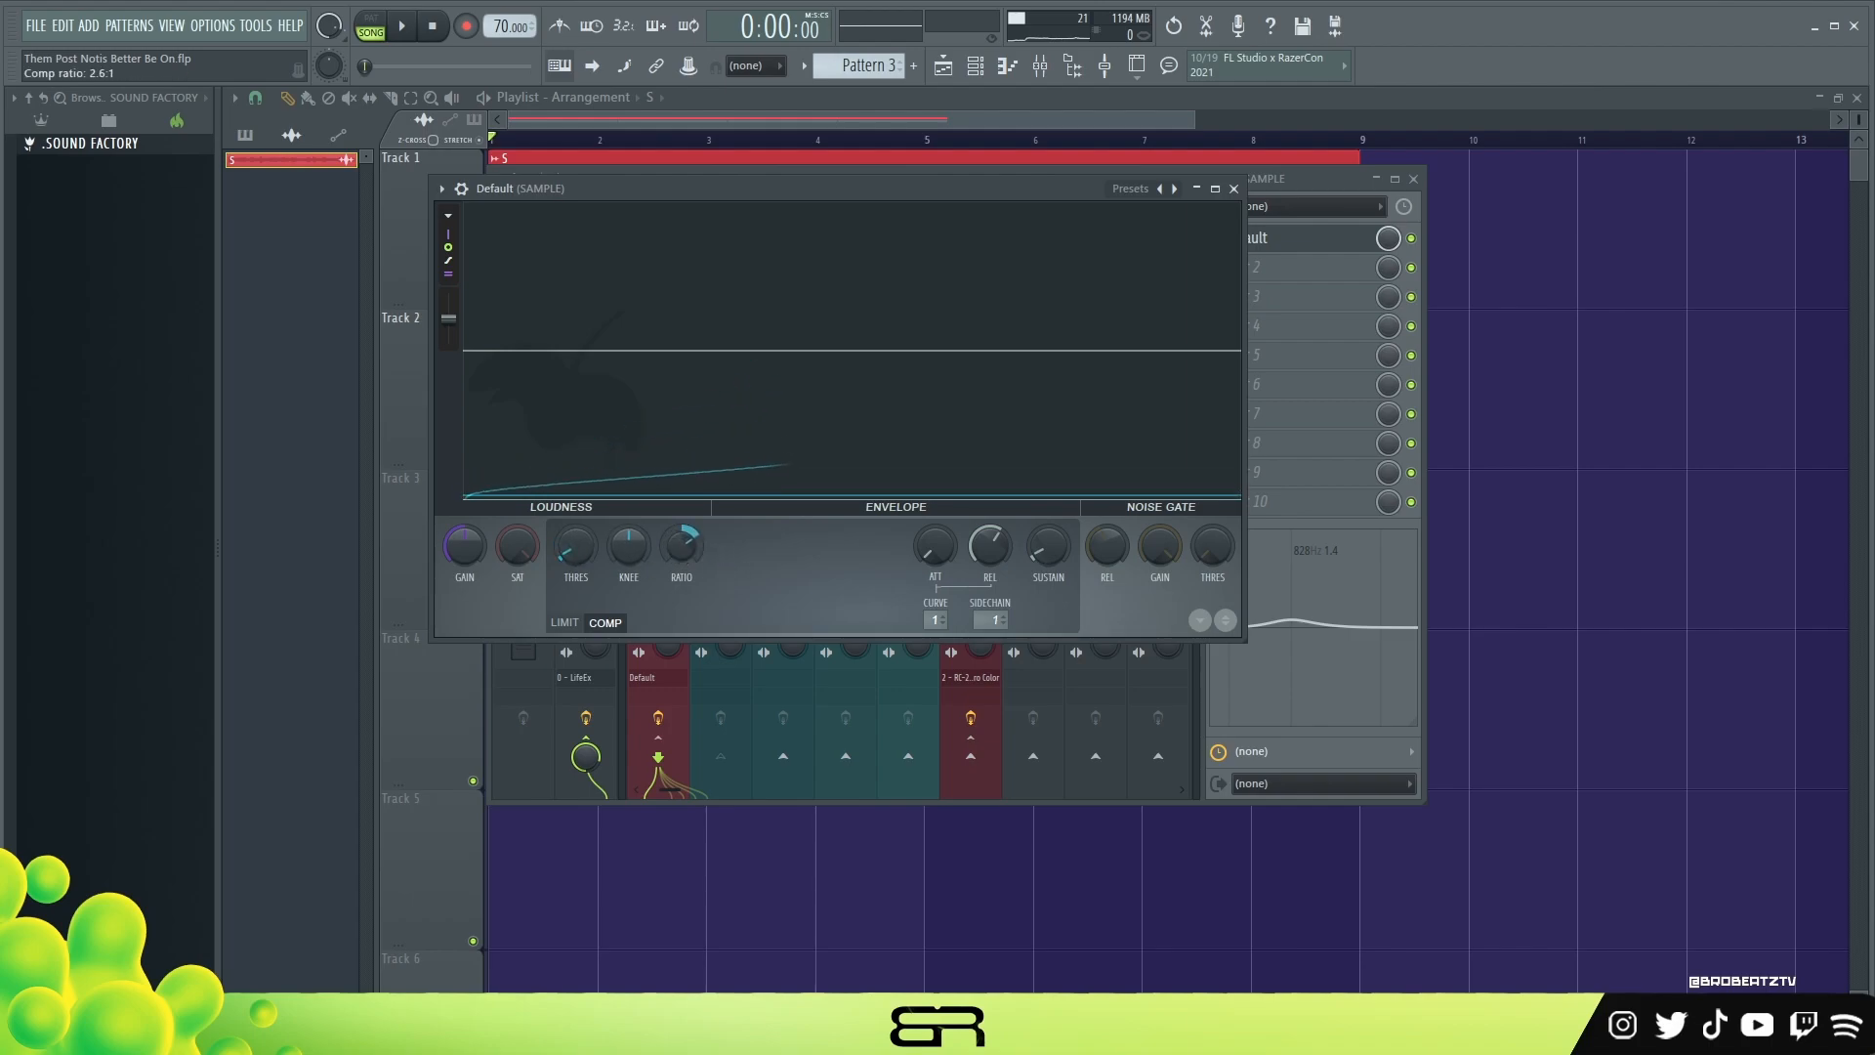
key(space)
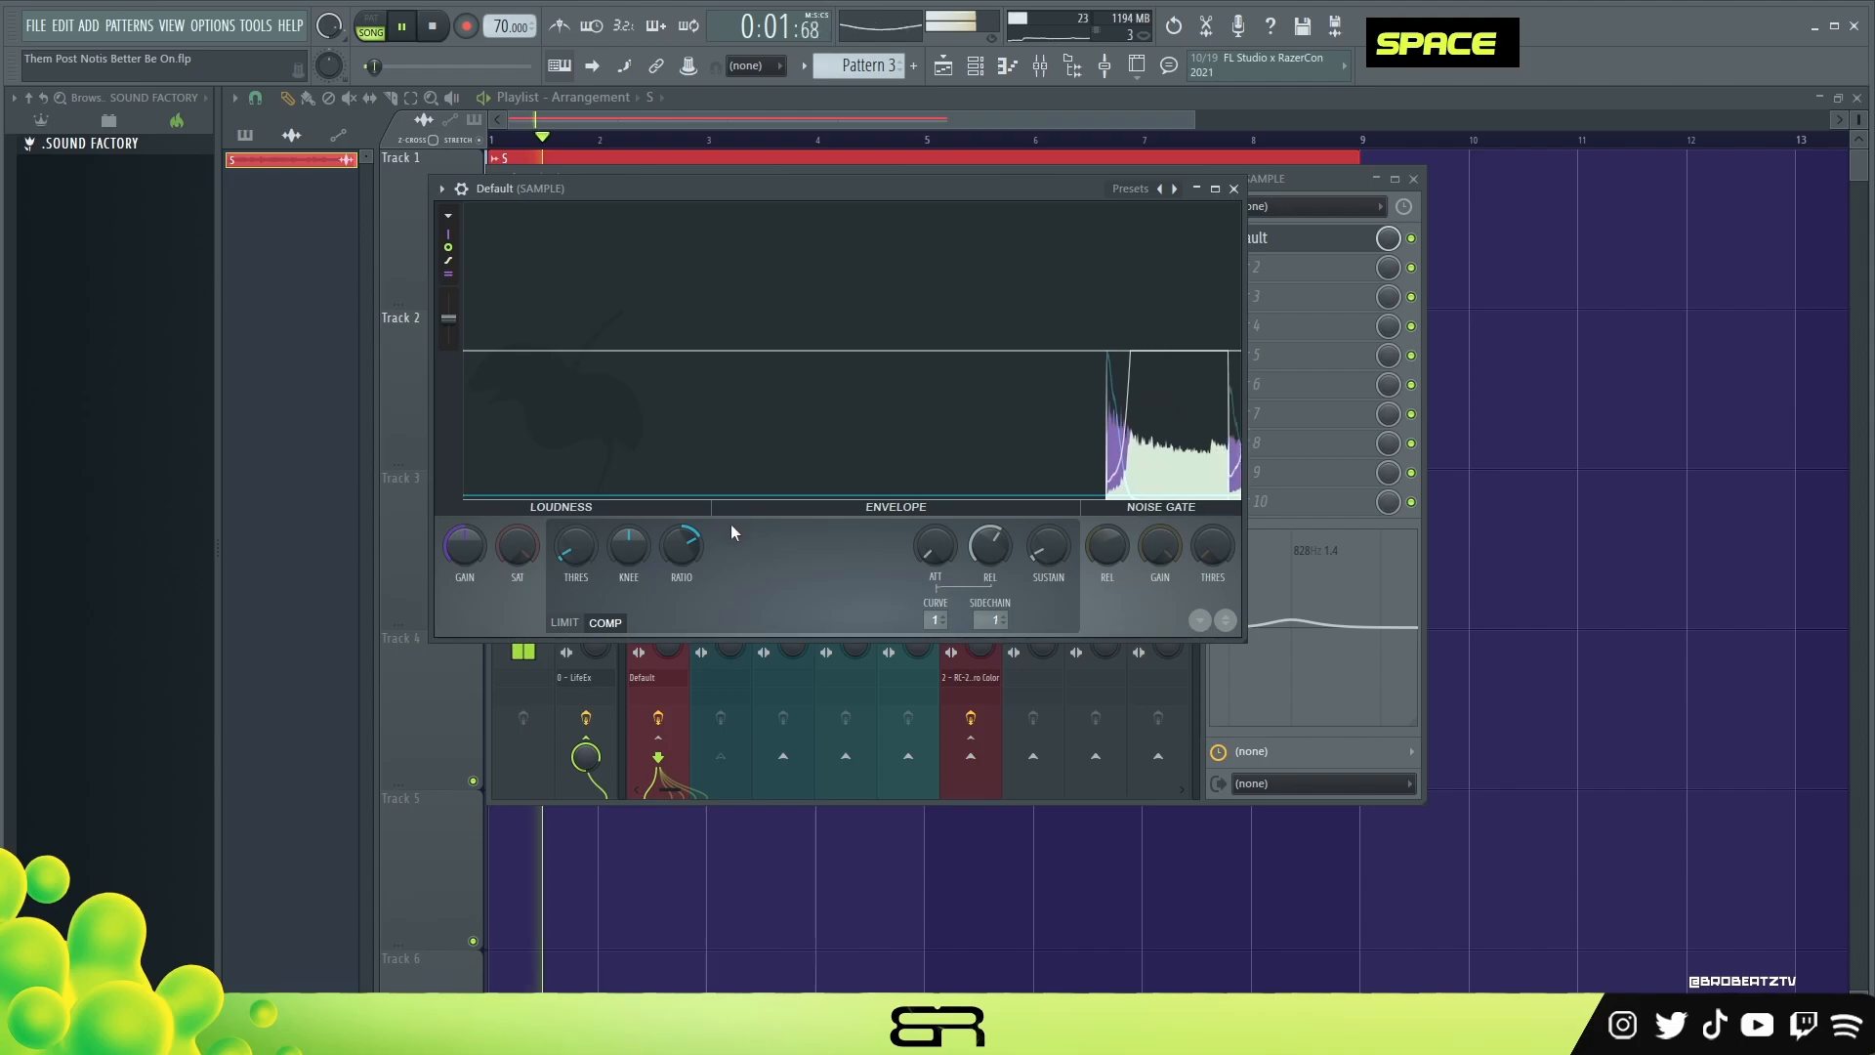
key(space)
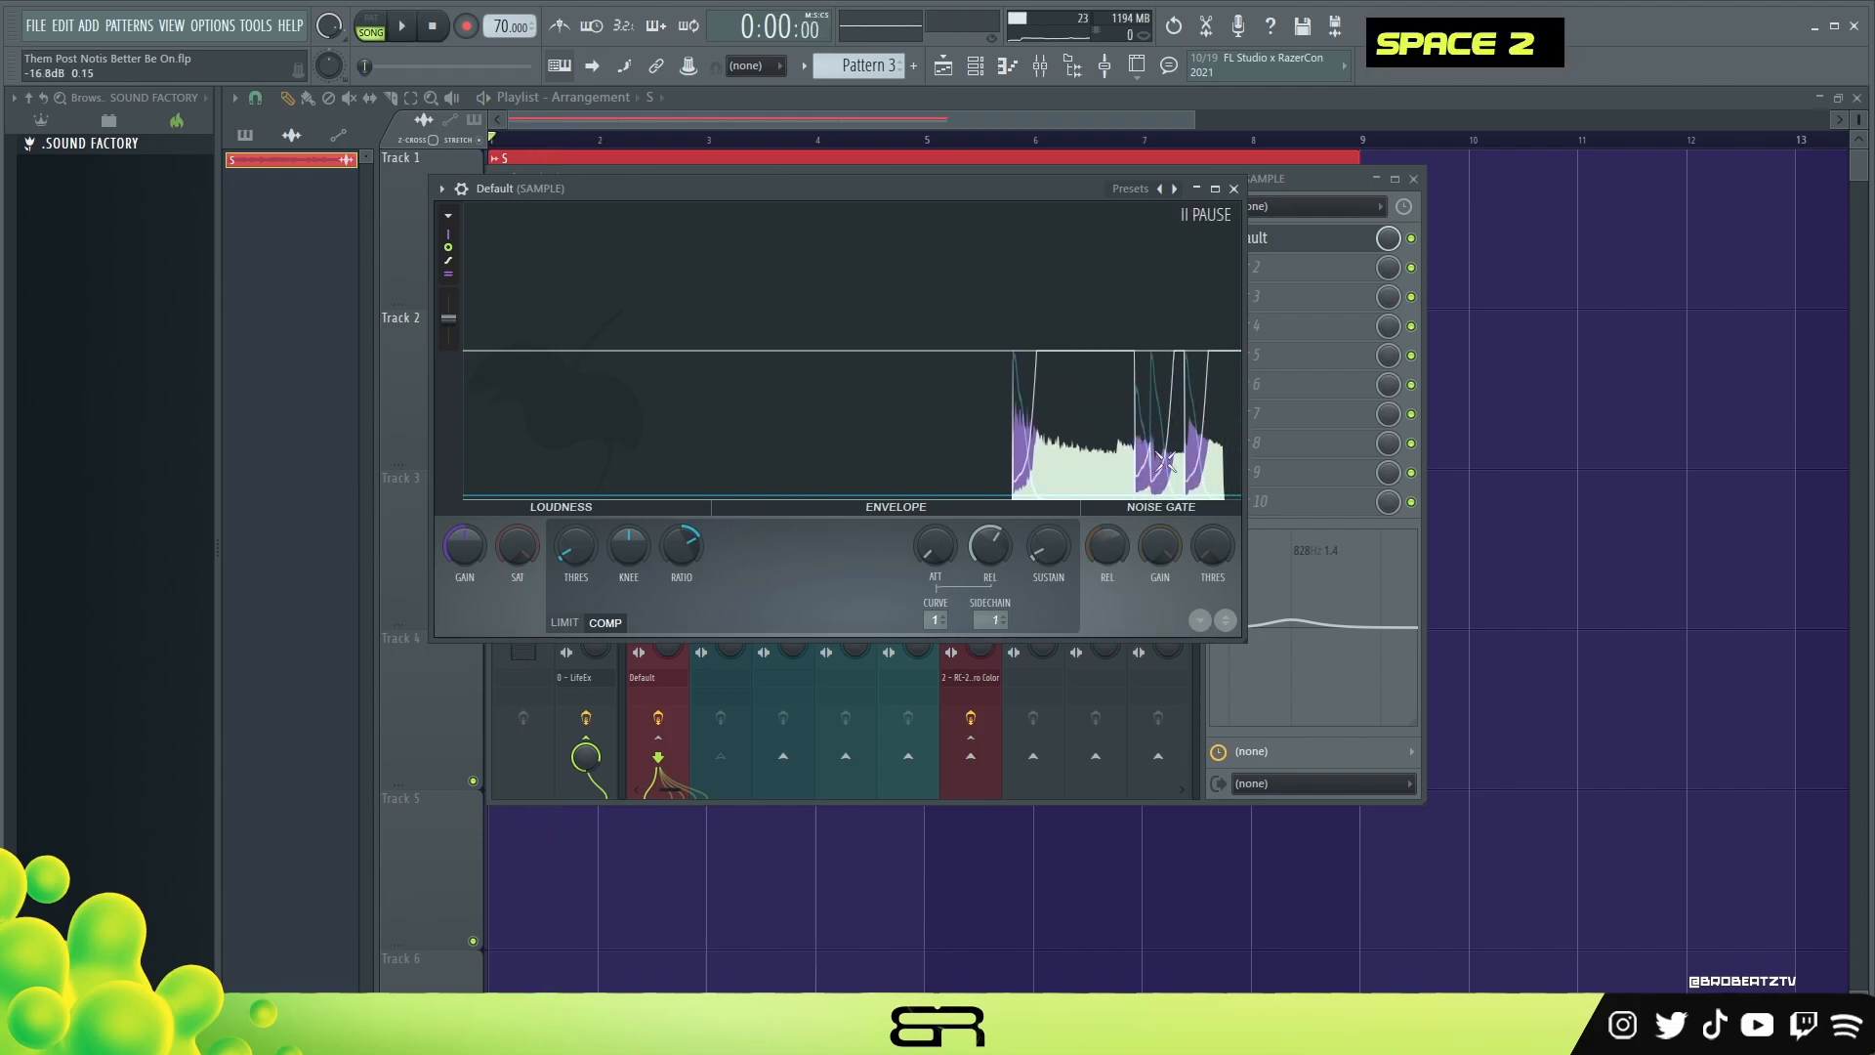
click(1237, 190)
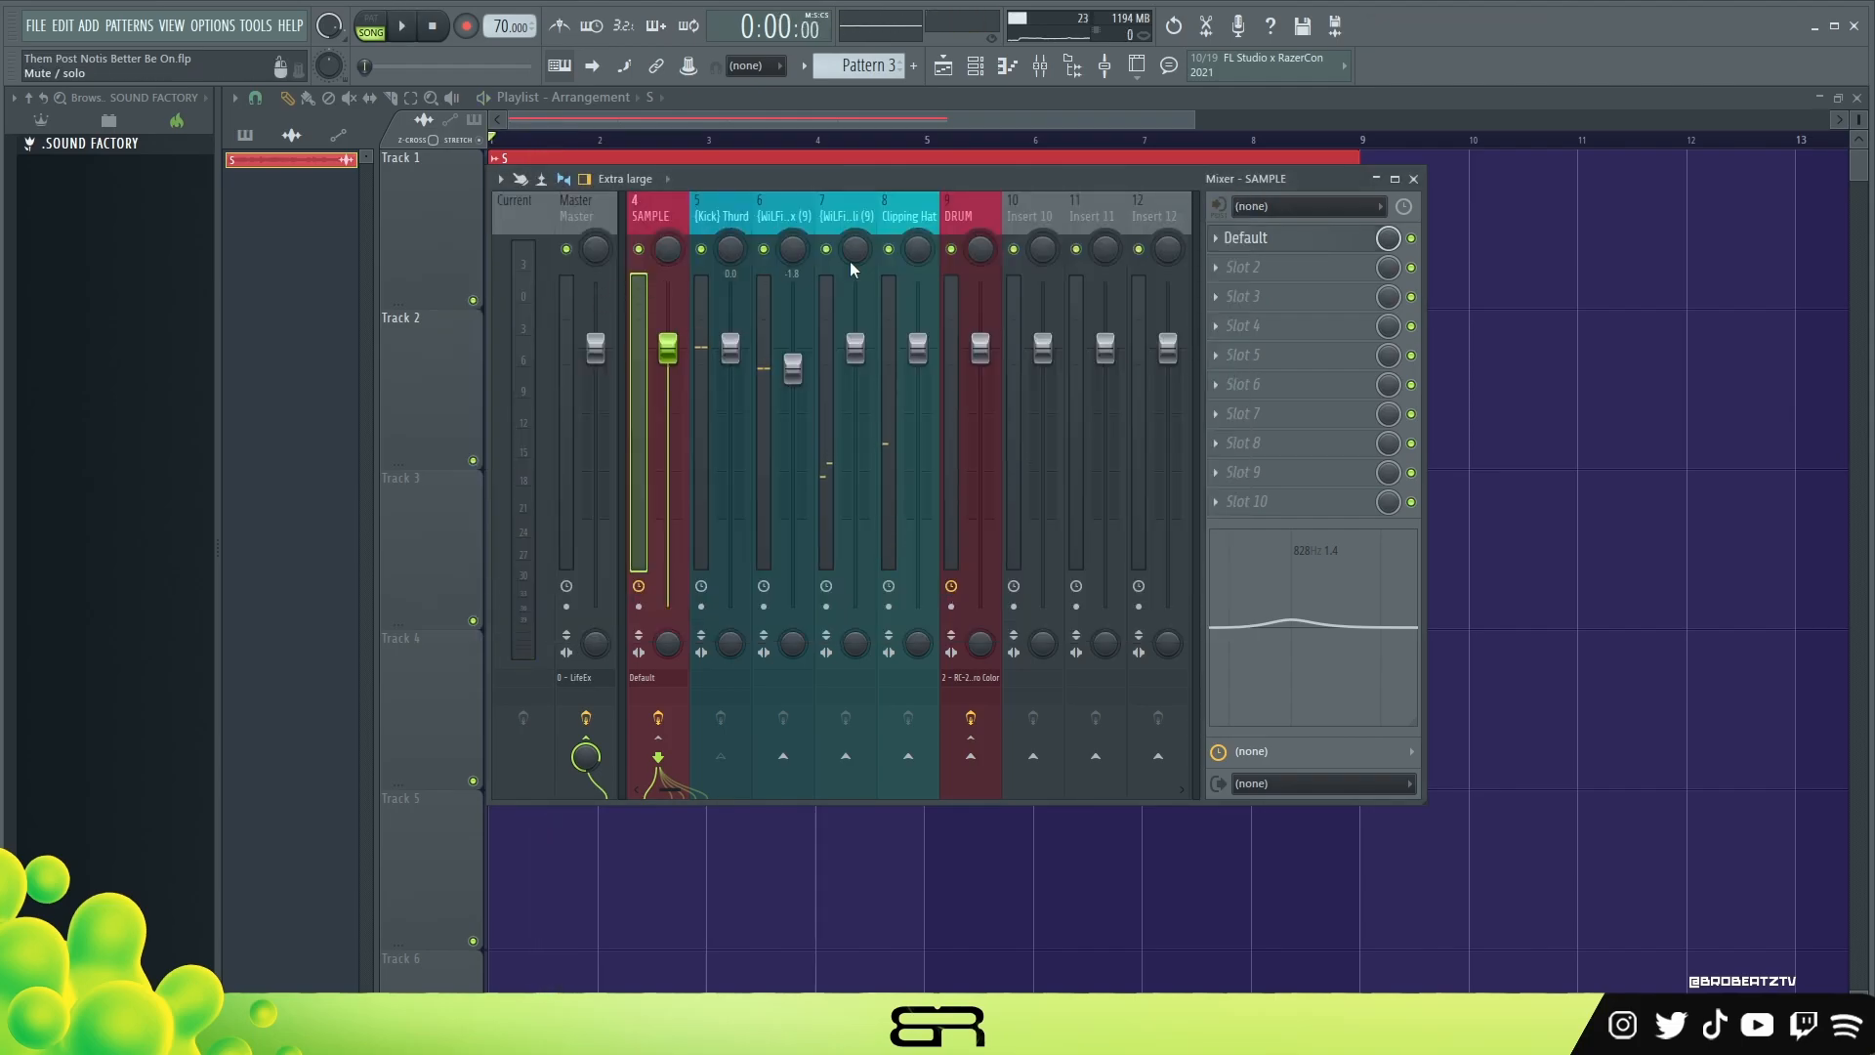
- Open RC-20 Retro Color on the DRUM bus and set its Magnitude to about 56% while listening to the beat
mouse_move(964, 227)
mouse_down()
mouse_move(808, 225)
mouse_move(991, 220)
mouse_up()
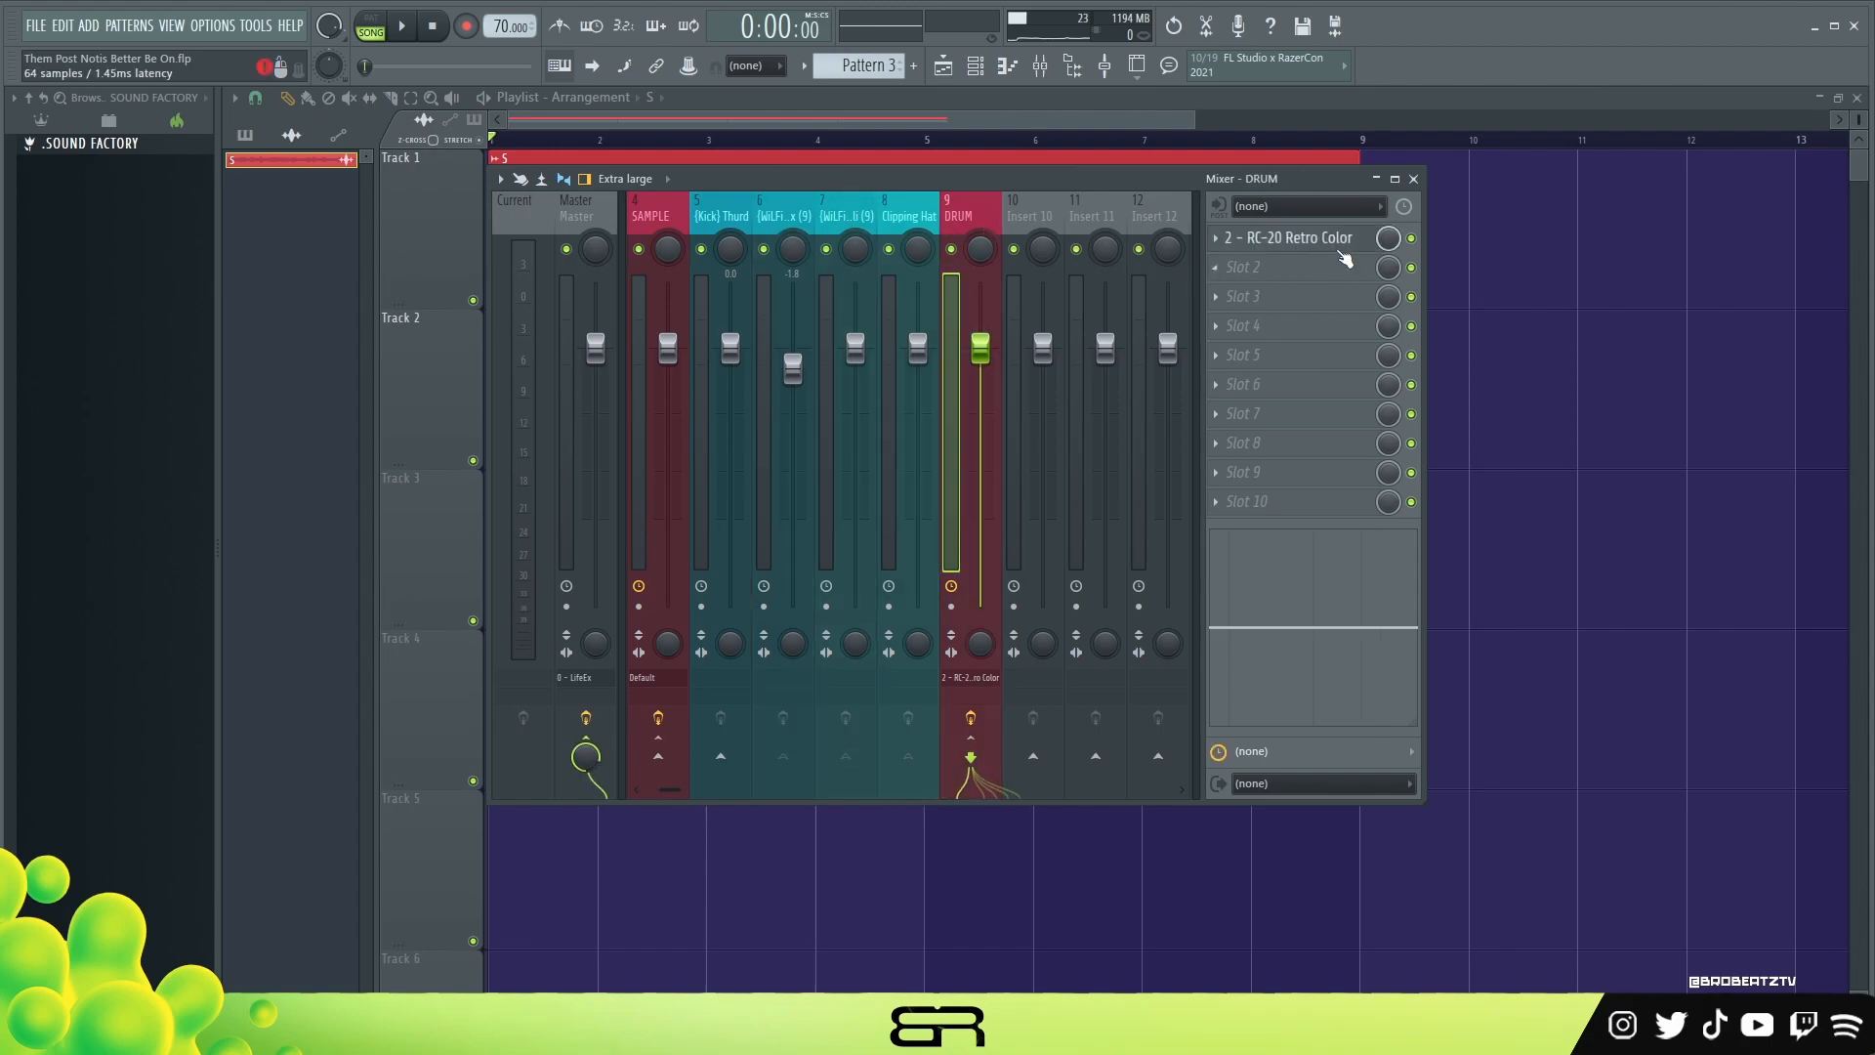
drag(720, 217, 772, 147)
click(1289, 237)
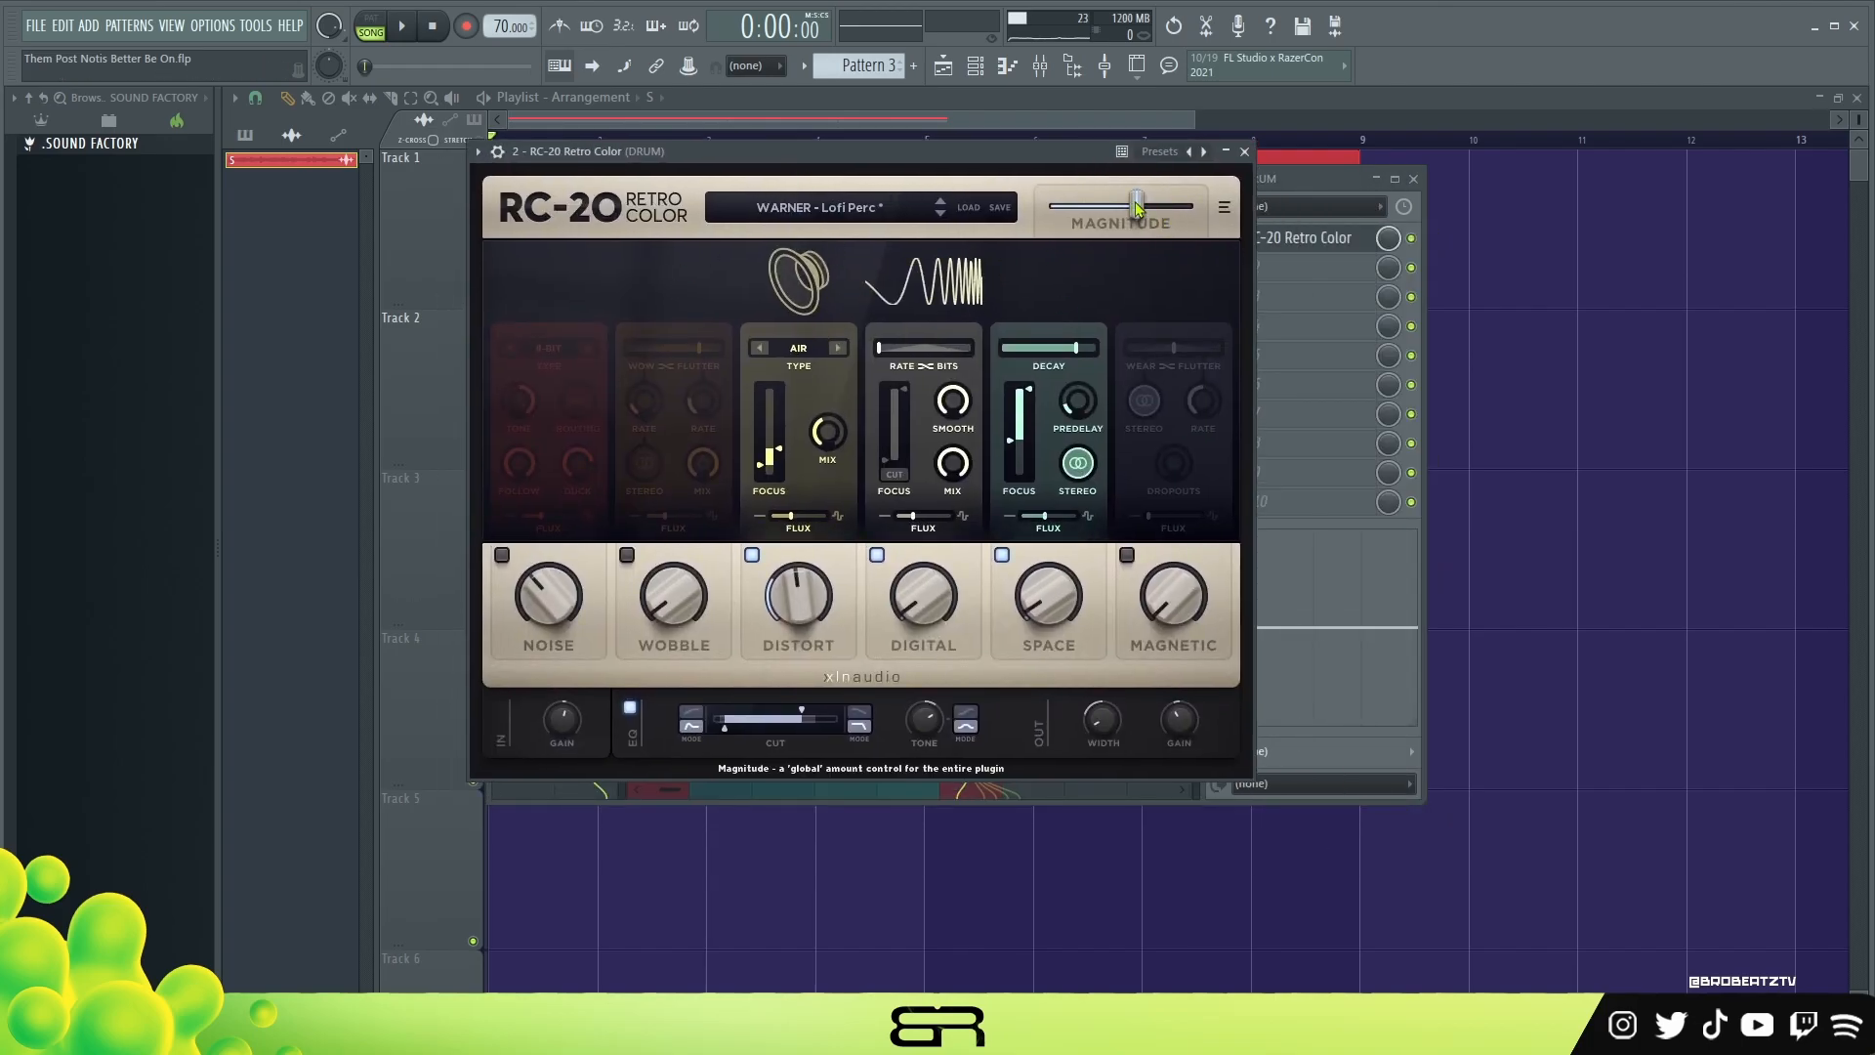
mouse_move(1140, 208)
mouse_down()
mouse_move(1271, 215)
mouse_move(1047, 215)
mouse_move(1316, 223)
mouse_move(1110, 227)
mouse_up()
key(space)
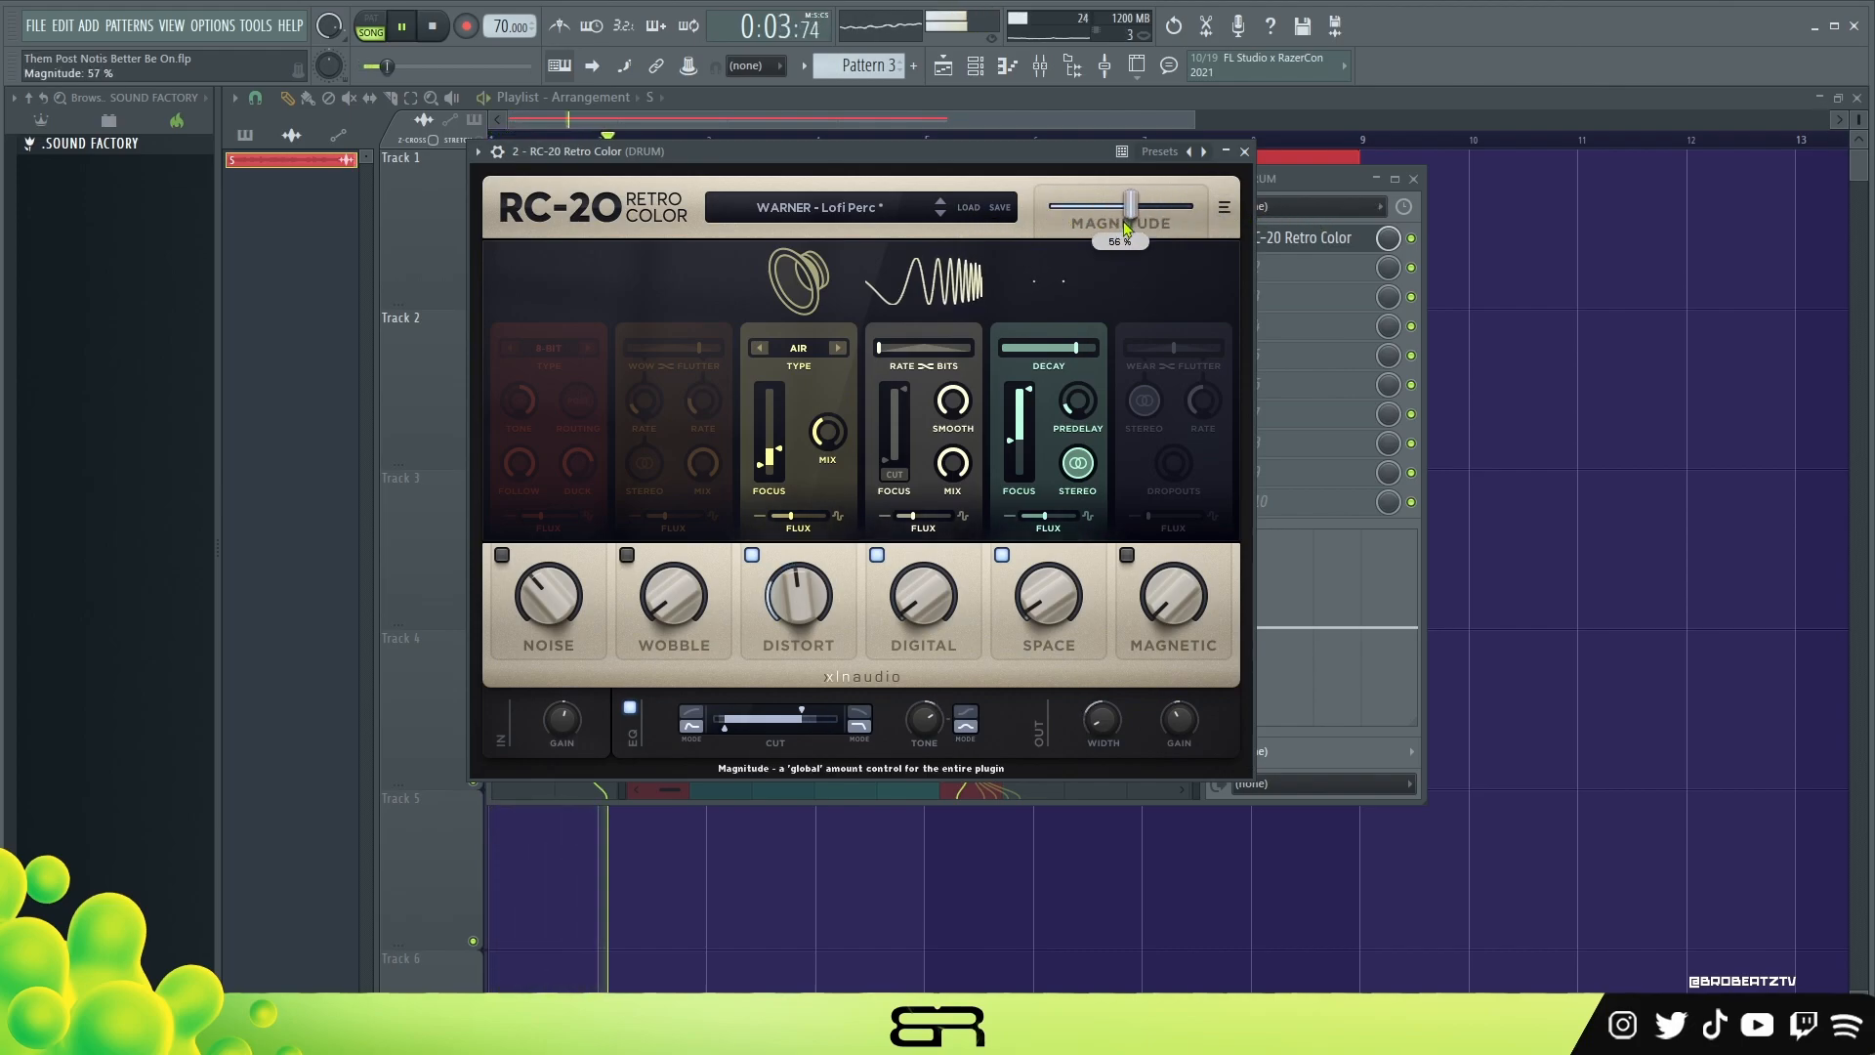
click(1245, 152)
key(space)
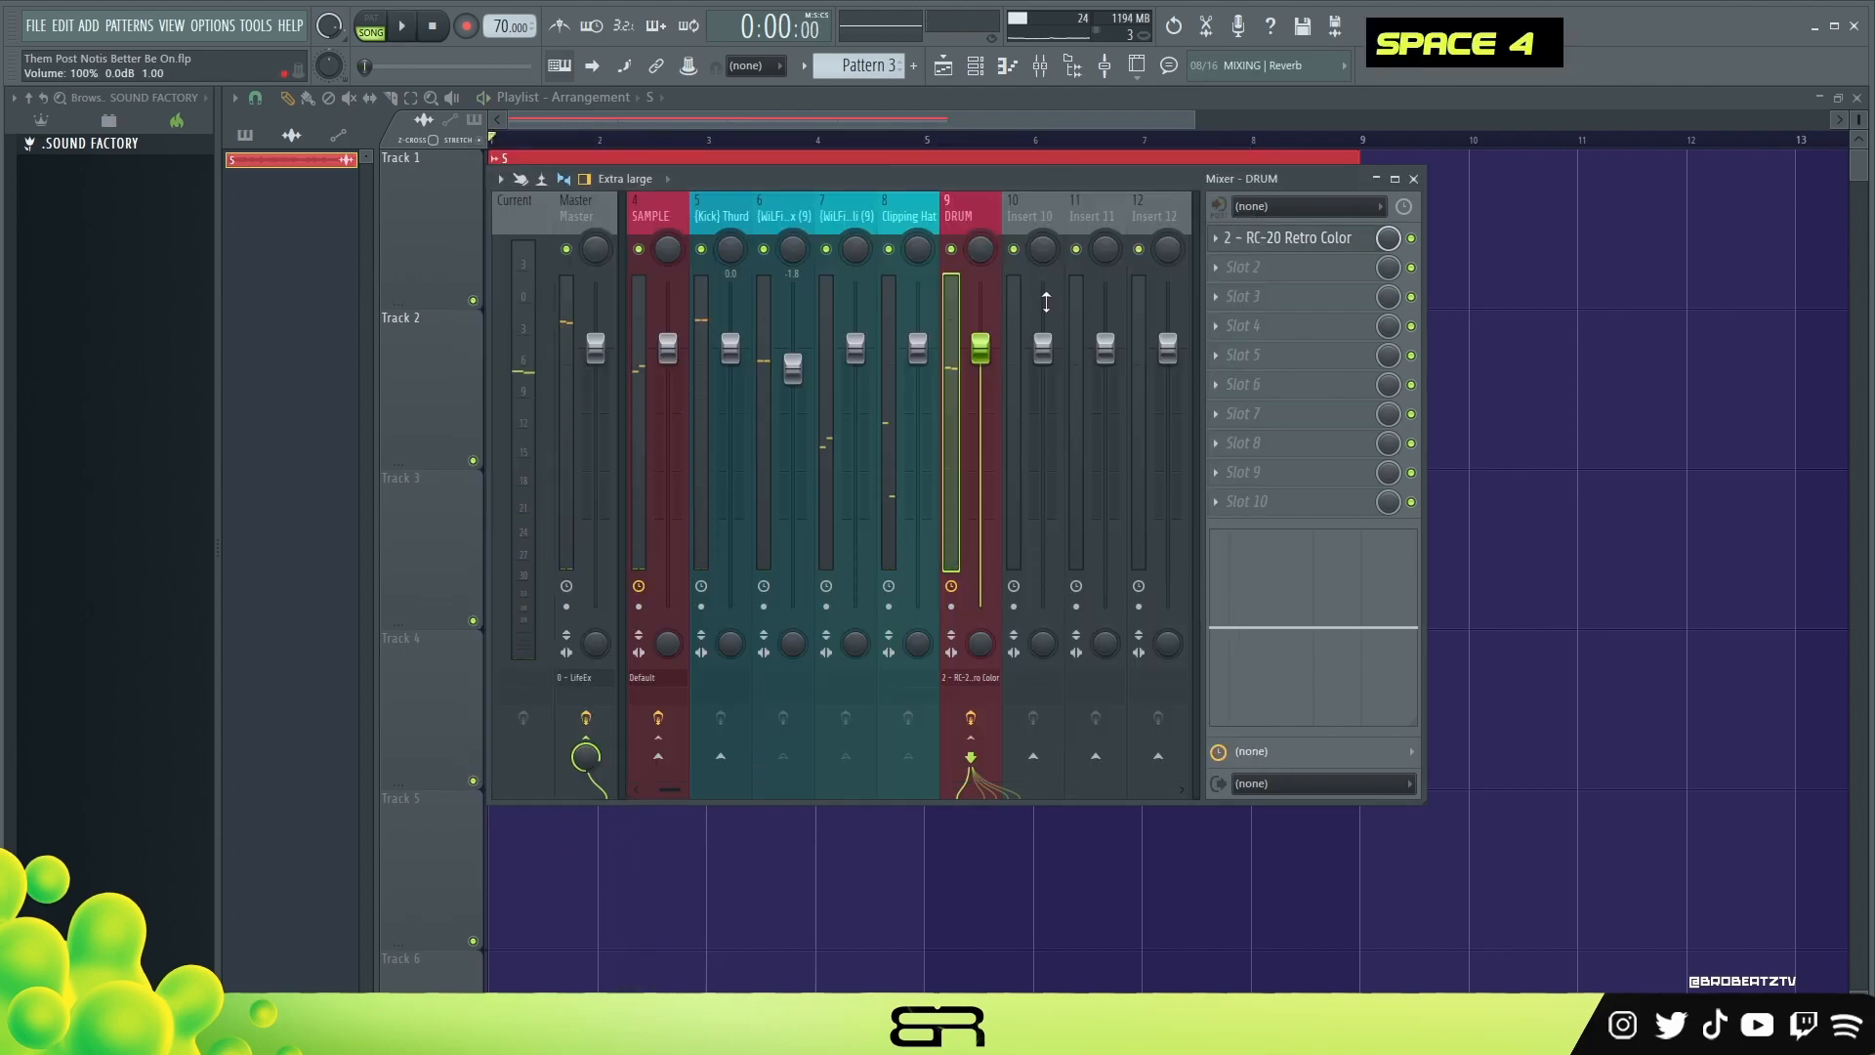
- Open the LifeEx effect on the Master track and lower its master Mix to about 26% during playback
click(589, 228)
click(1299, 240)
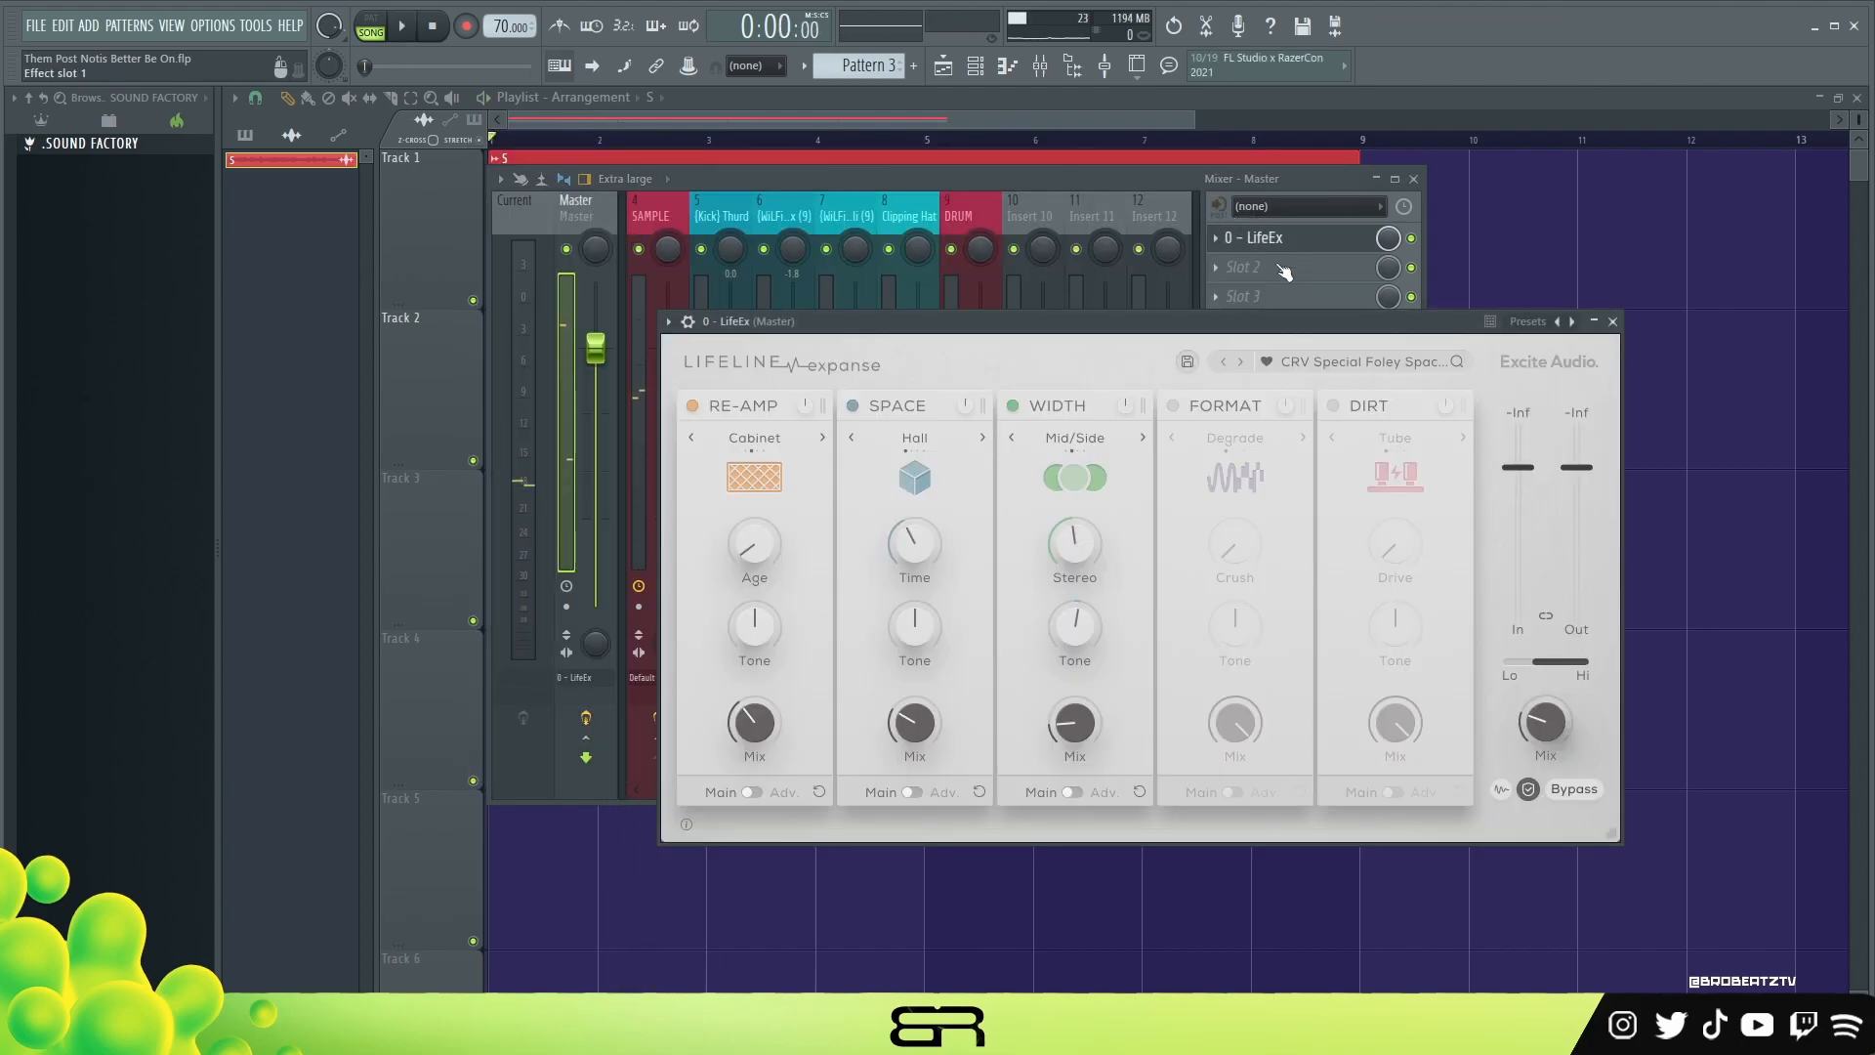
drag(1236, 322, 1164, 302)
mouse_move(1471, 695)
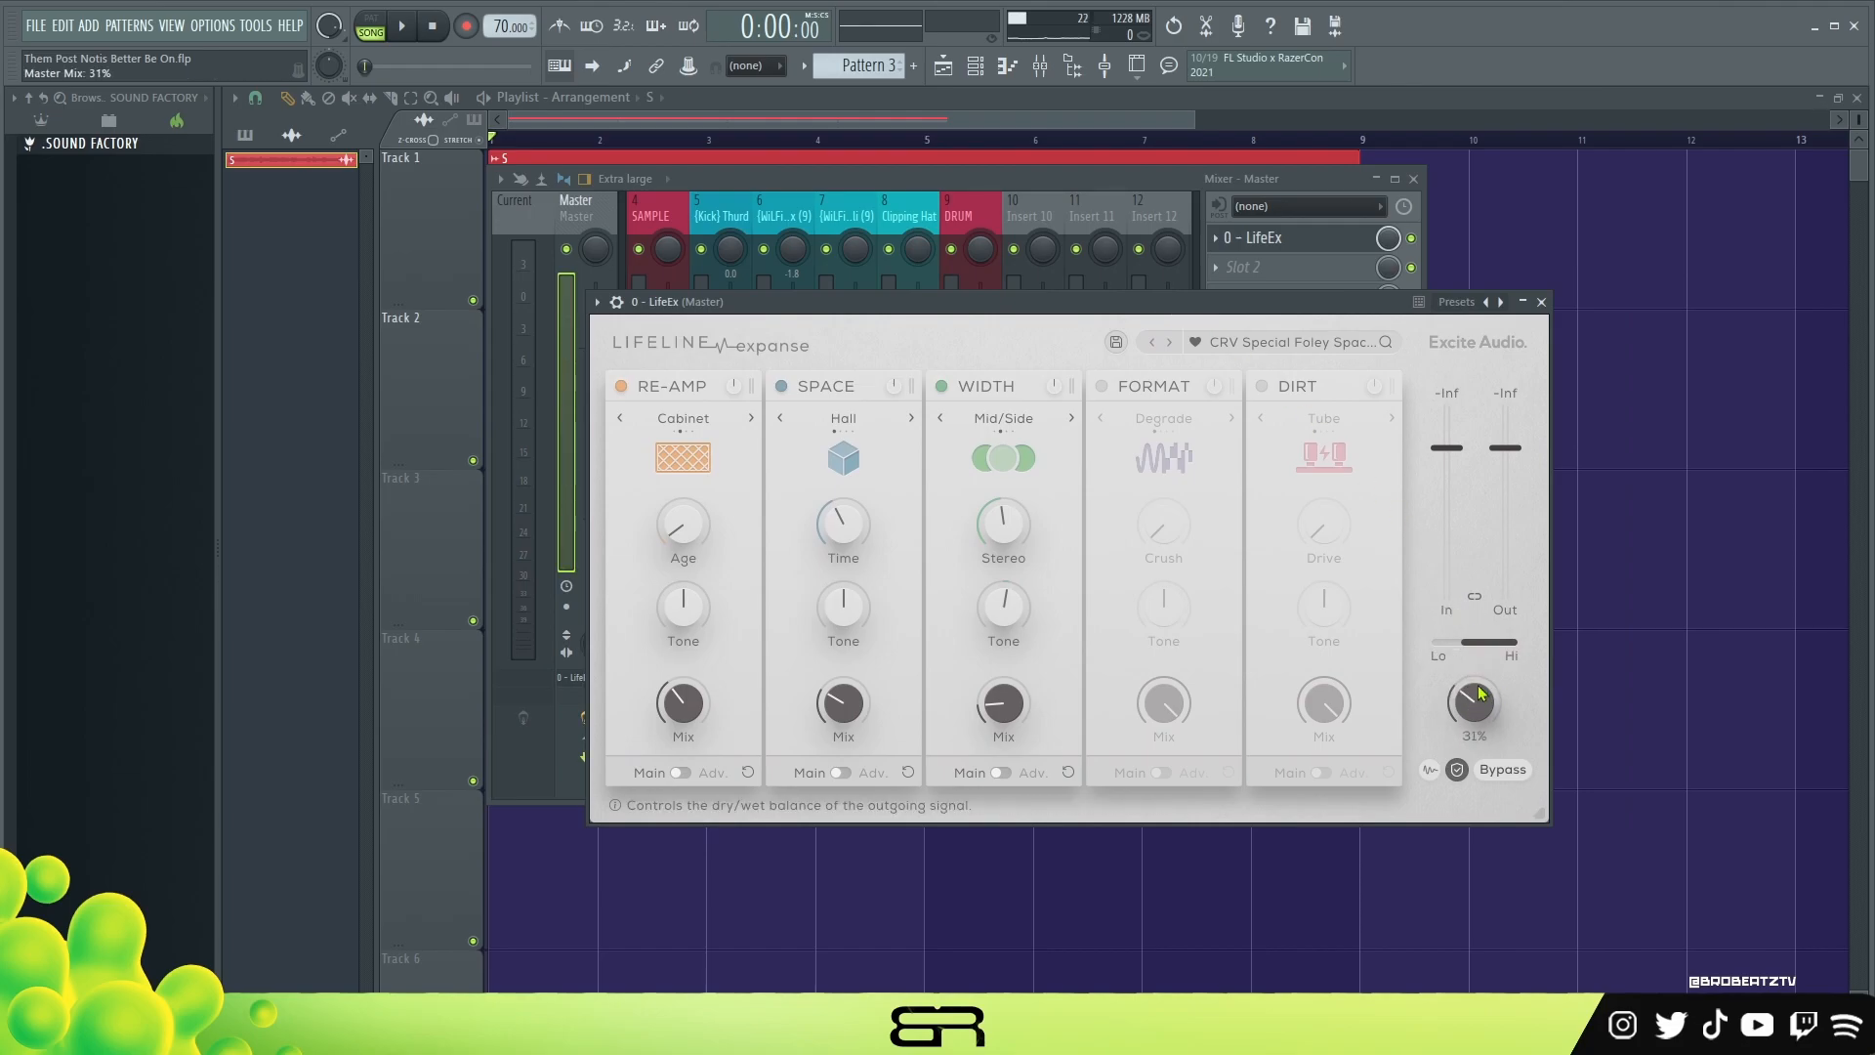
drag(1476, 718, 1501, 632)
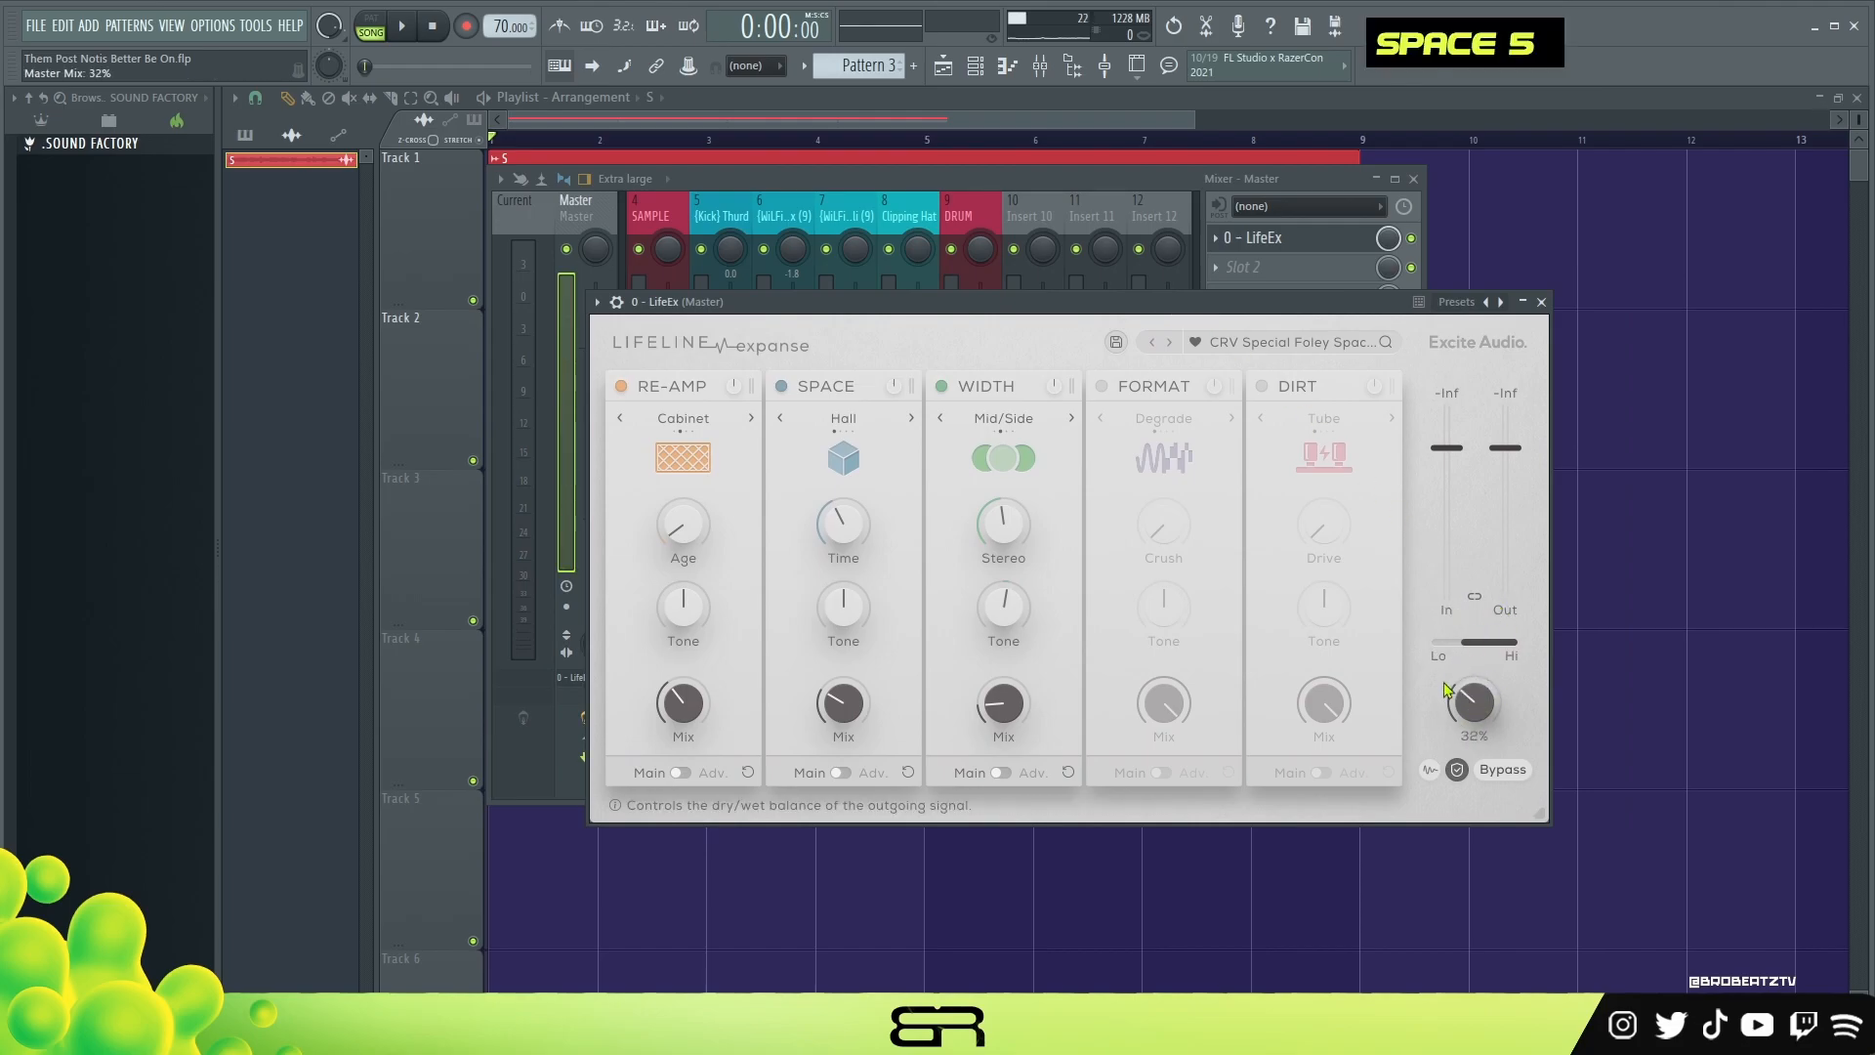
key(space)
drag(1471, 711, 1456, 883)
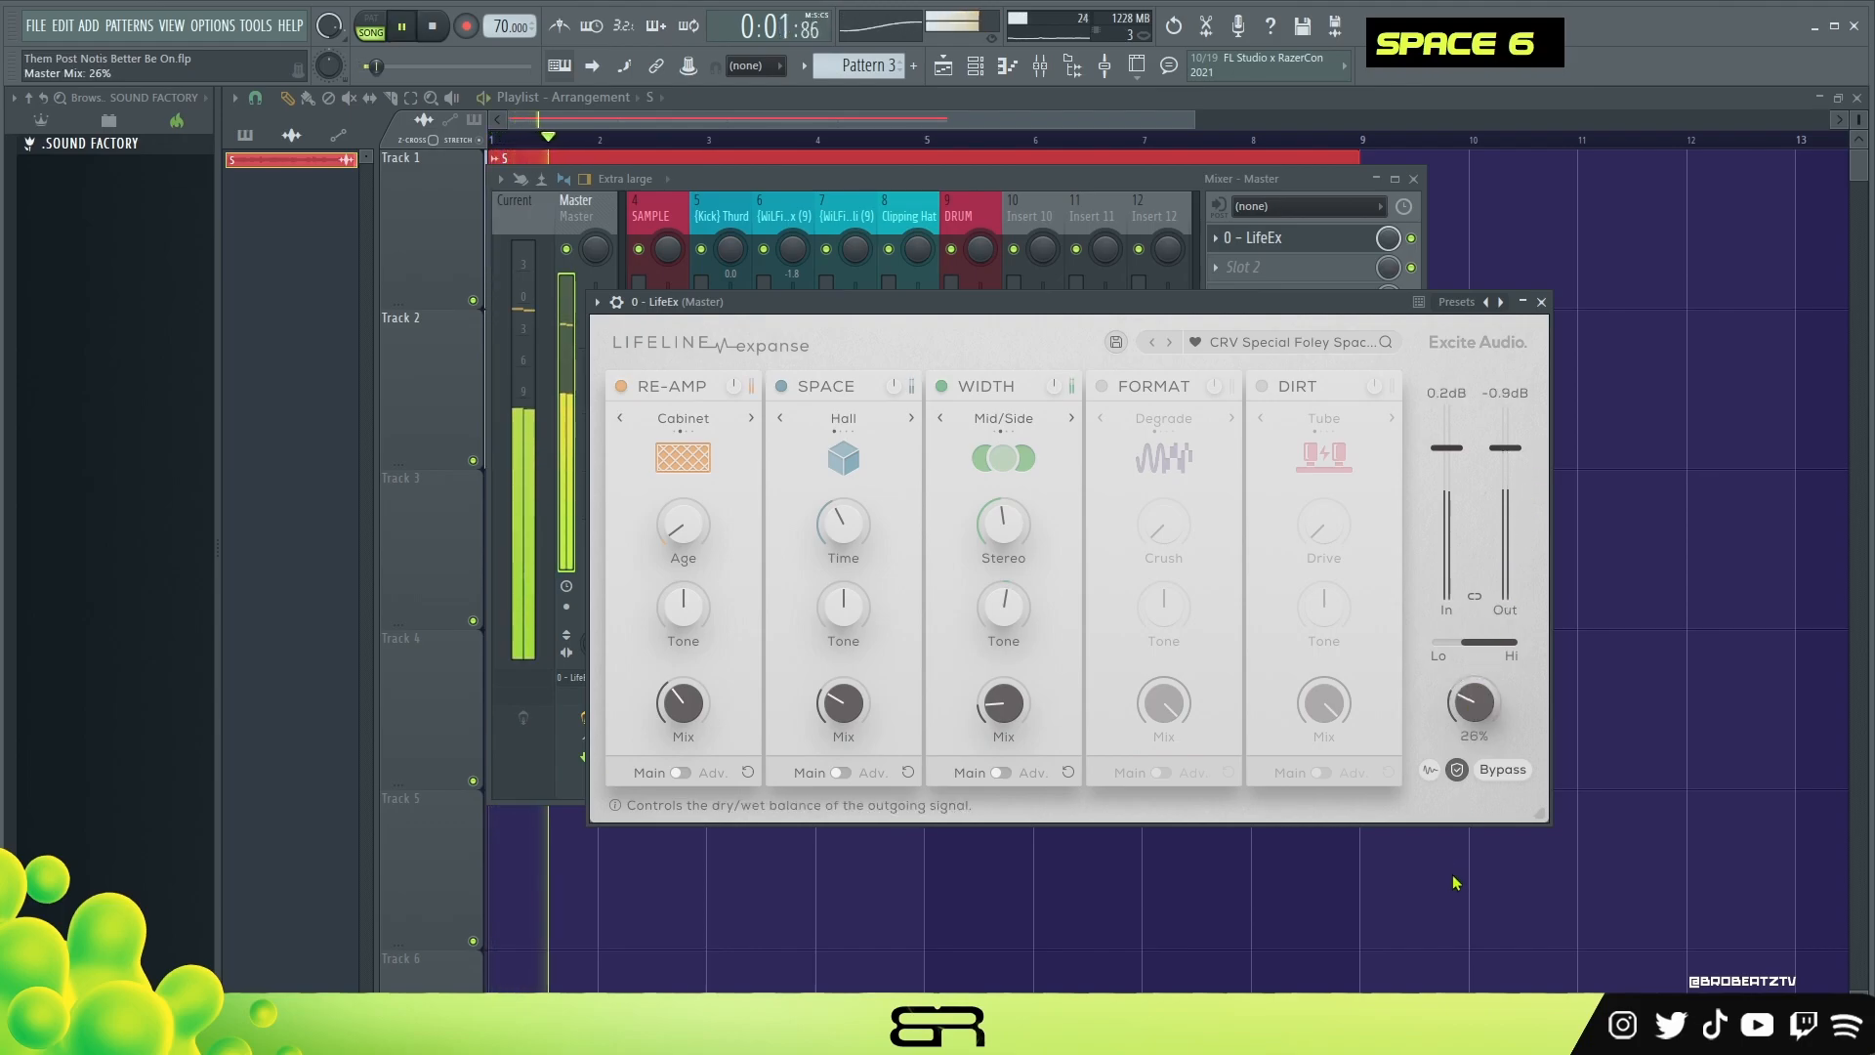
key(space)
click(1541, 302)
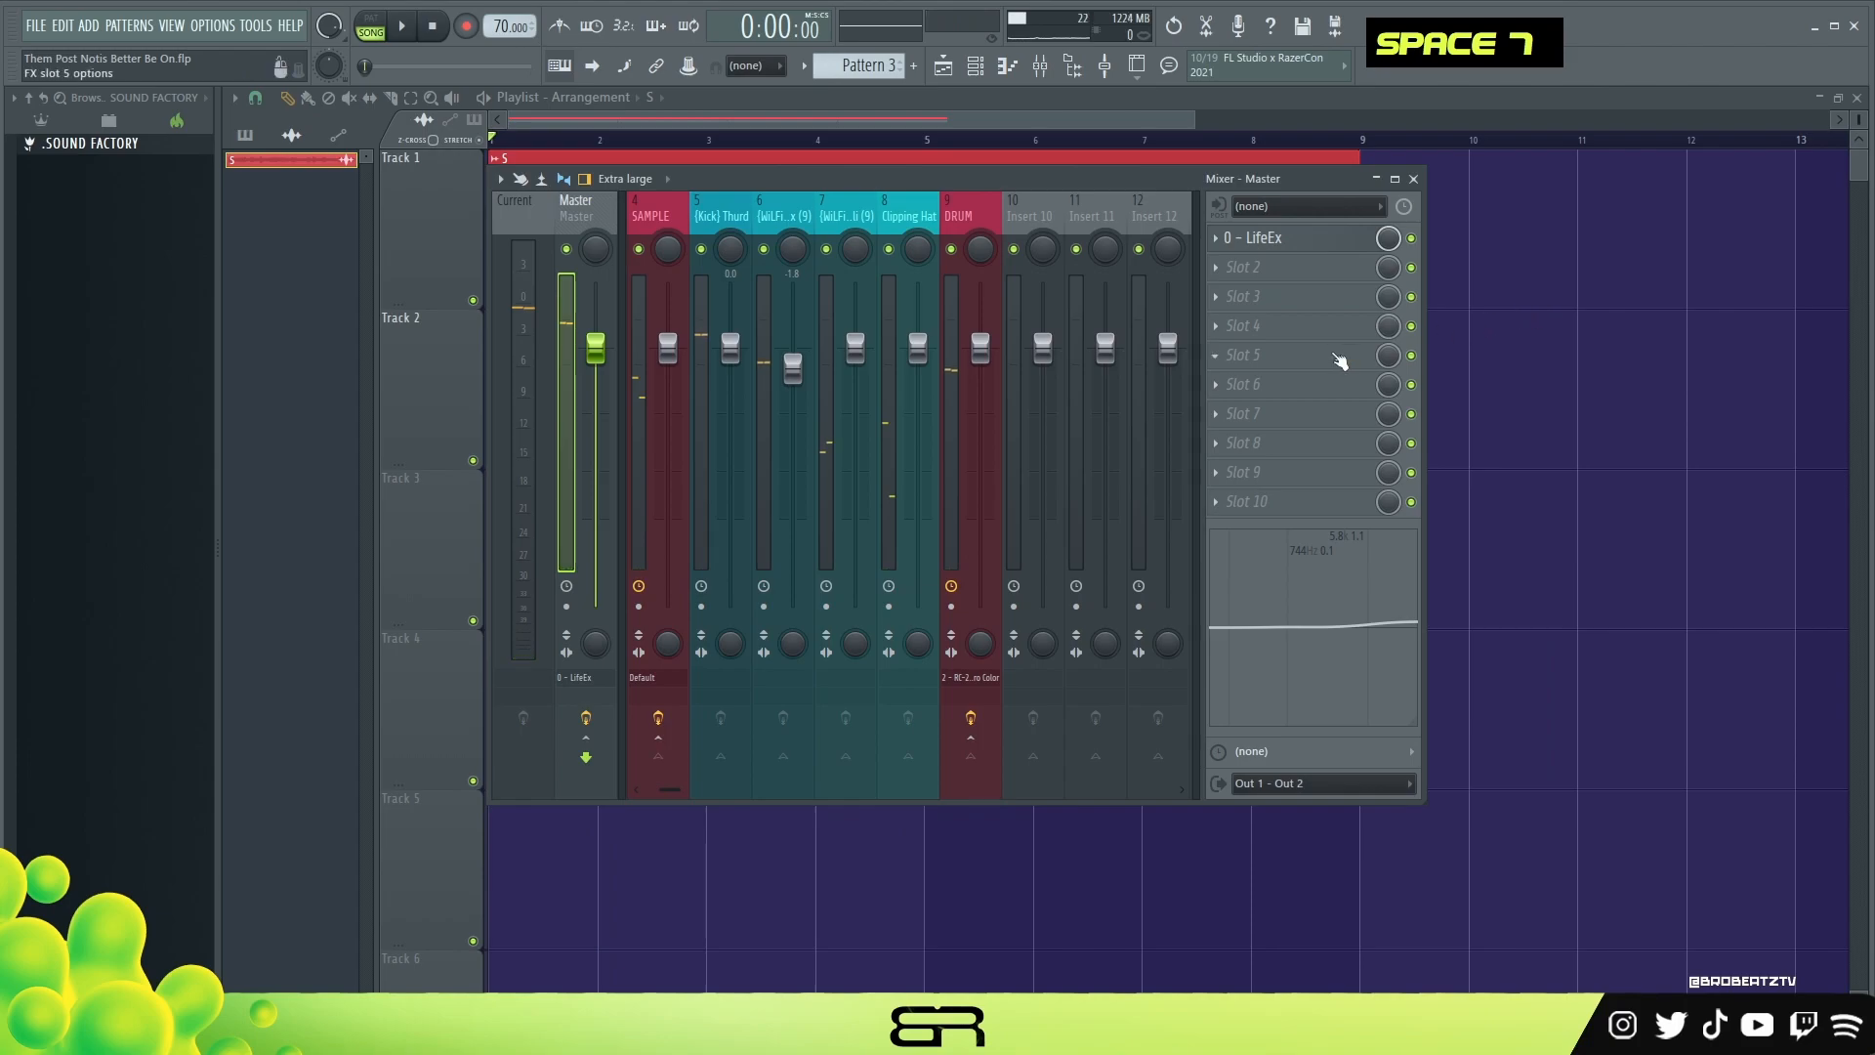